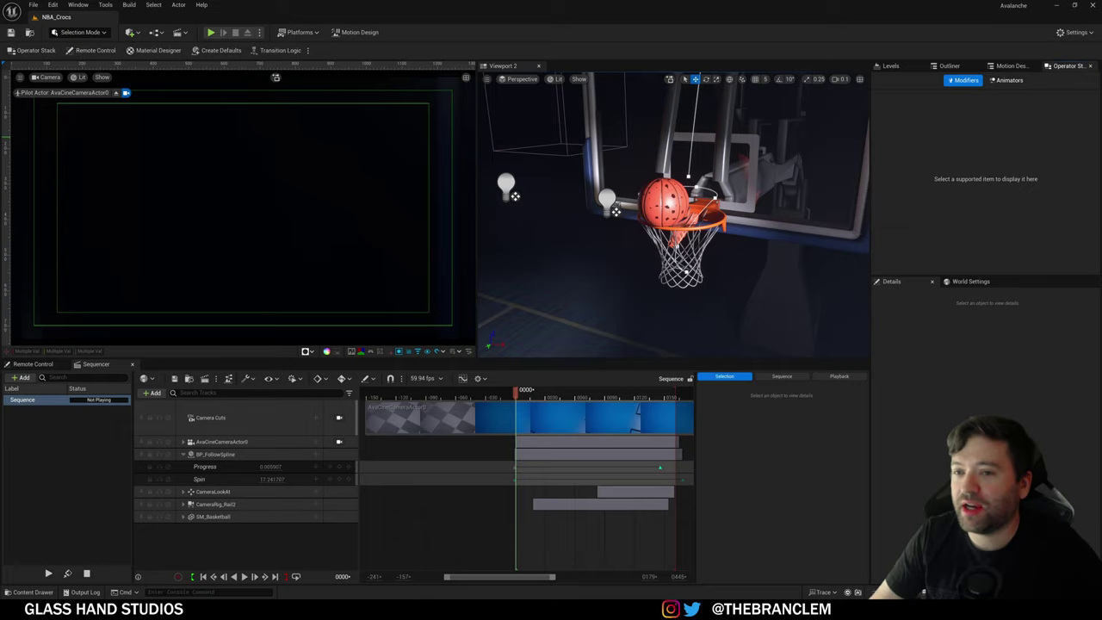
Step: Bring up the Stash article on Bark&Bite's NBA Crocs spot in the browser and review its reference images
left_click_drag(1101, 155, 405, 49)
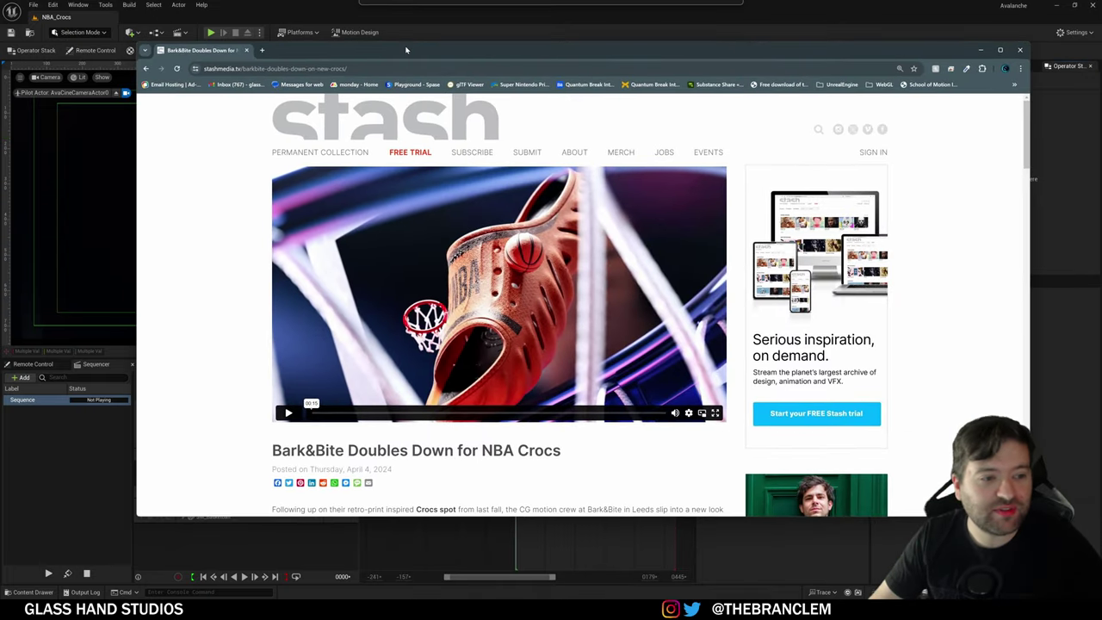
scroll(390, 325, "down", 6)
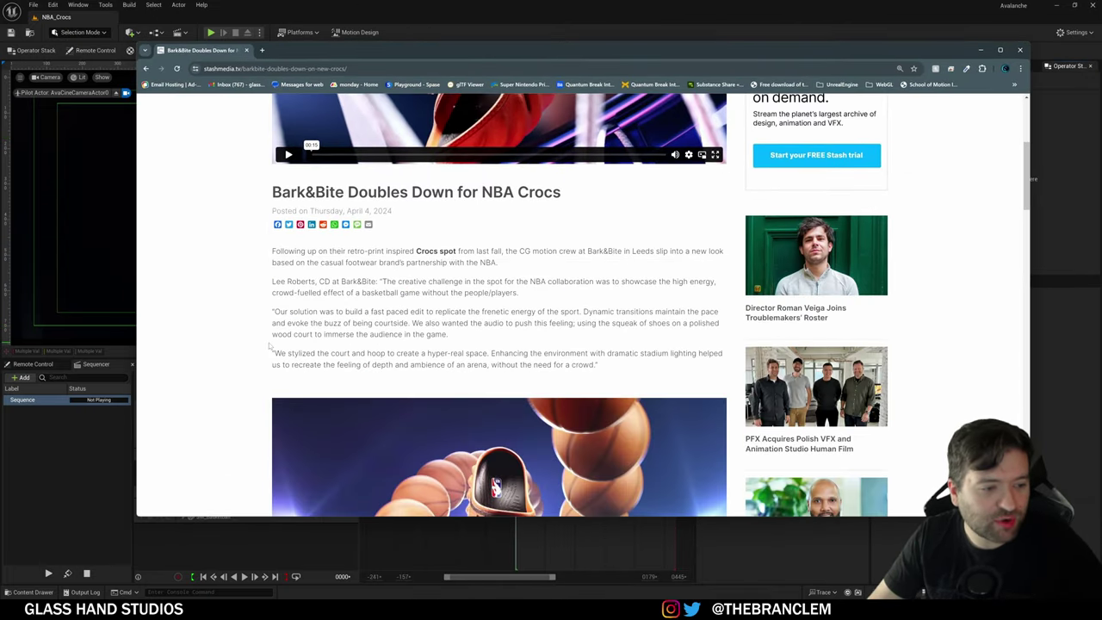
scroll(266, 349, "down", 5)
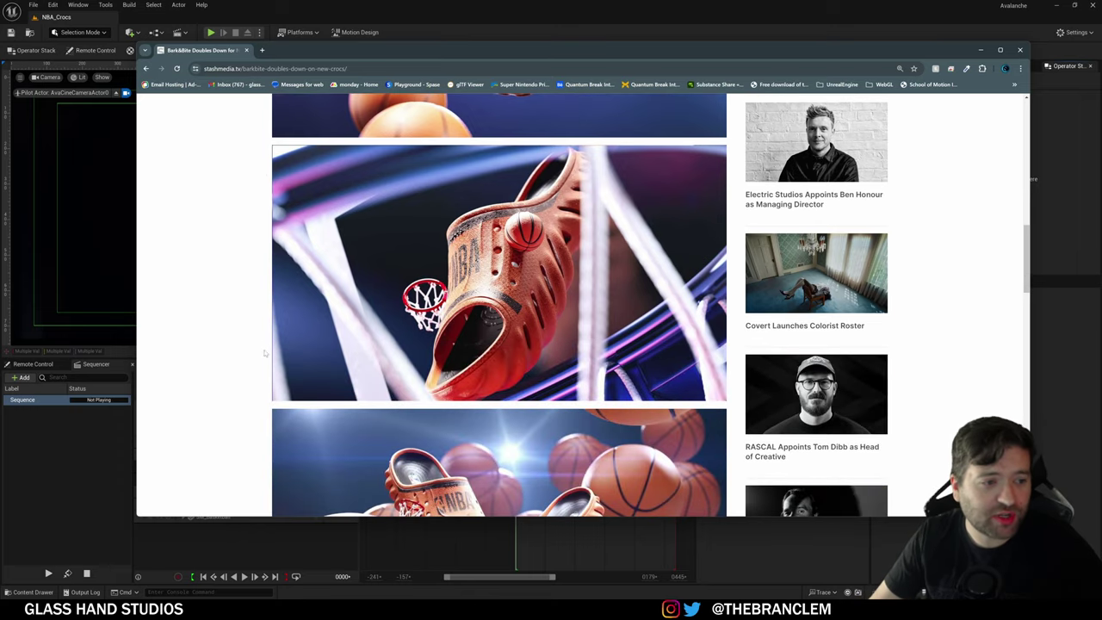
scroll(264, 349, "down", 3)
scroll(264, 366, "up", 1)
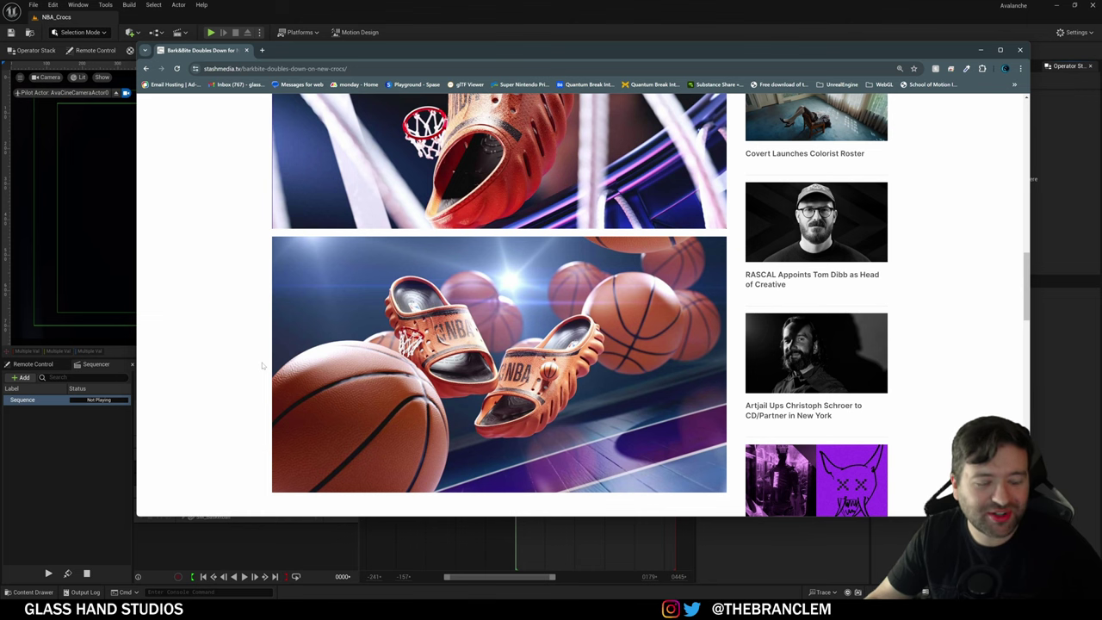
scroll(263, 366, "up", 5)
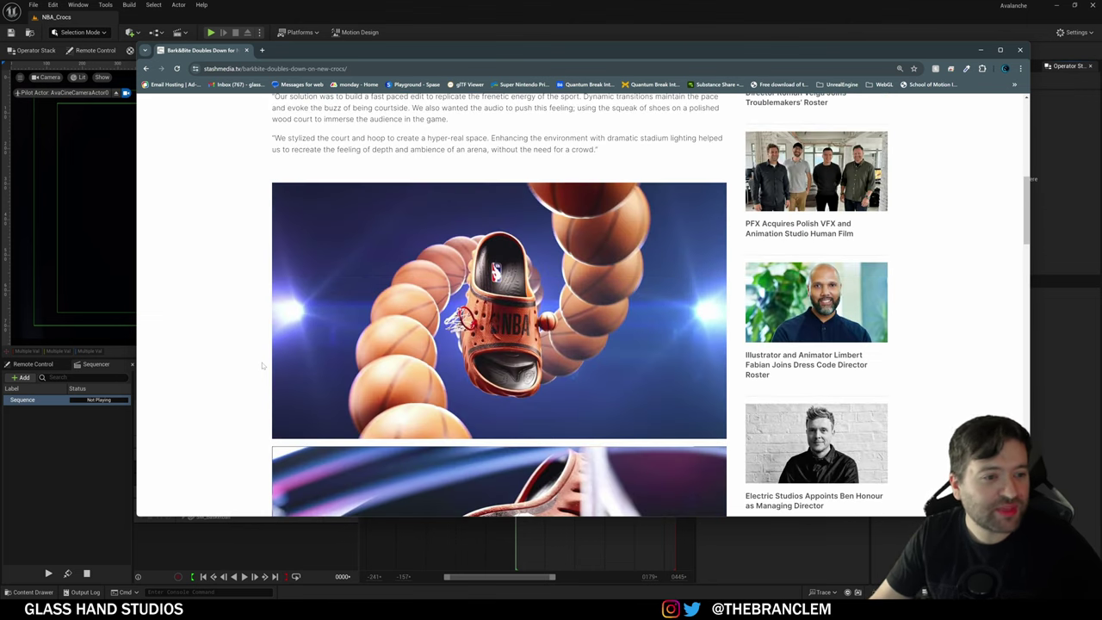
scroll(263, 366, "up", 6)
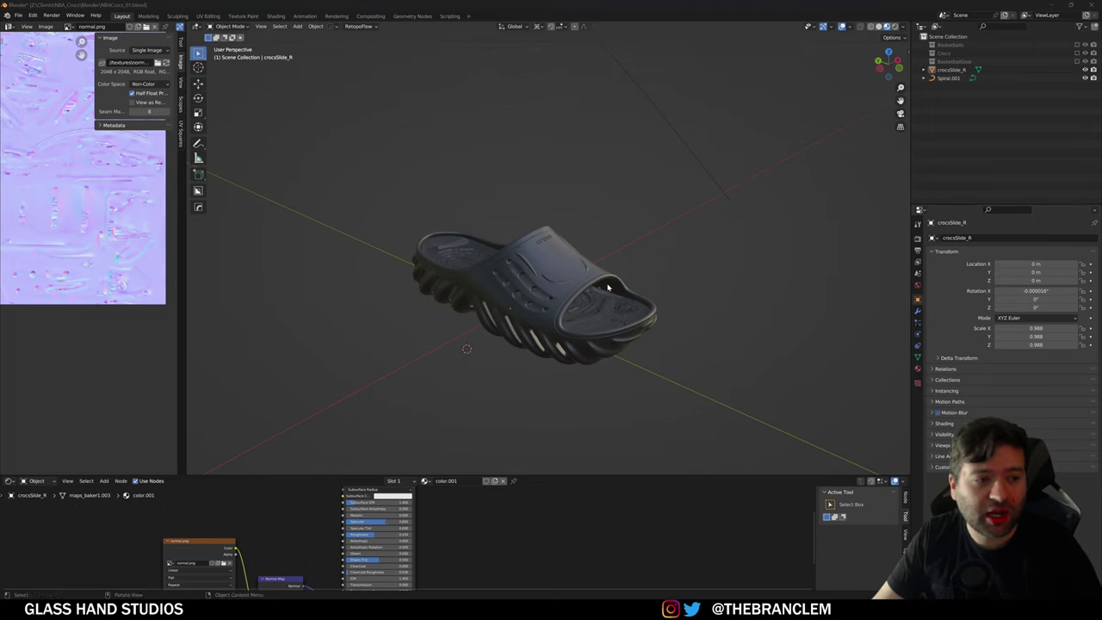
Step: In Blender, inspect the crocsSlide_R shoe, hide it and show the BasketballGoal collection to examine the goal model
middle_click_drag(608, 288, 609, 300)
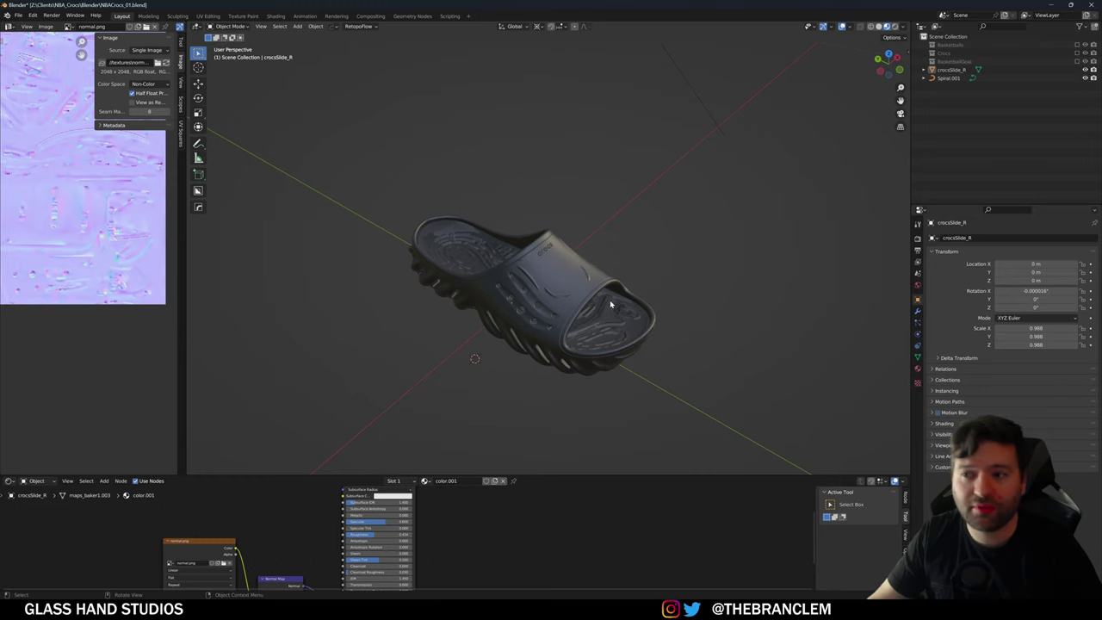
left_click(1084, 70)
left_click(1085, 61)
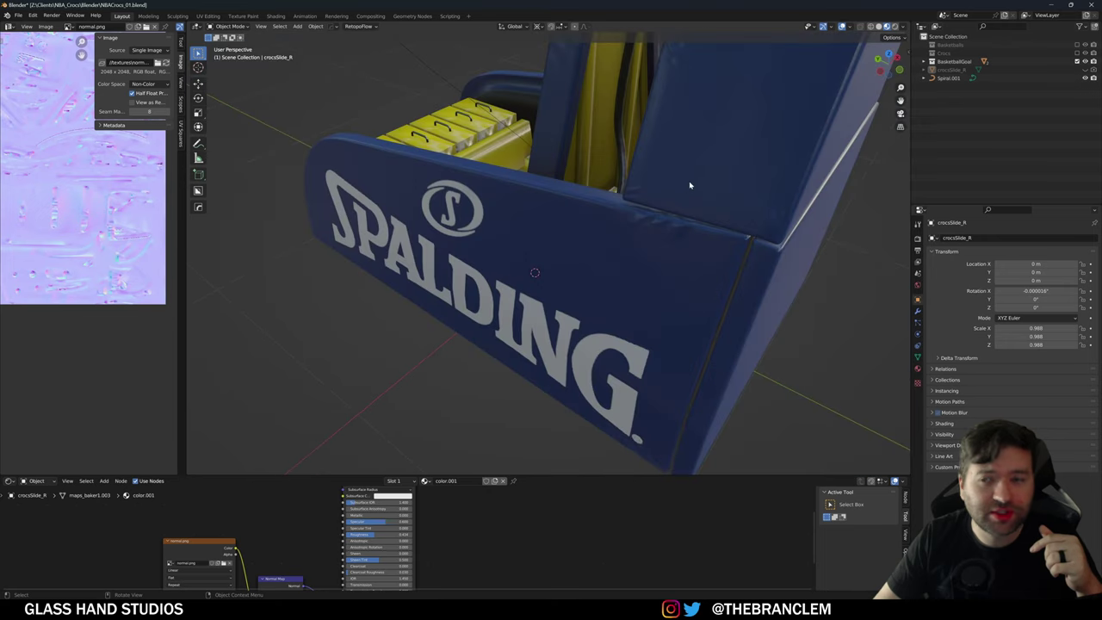
scroll(660, 224, "down", 5)
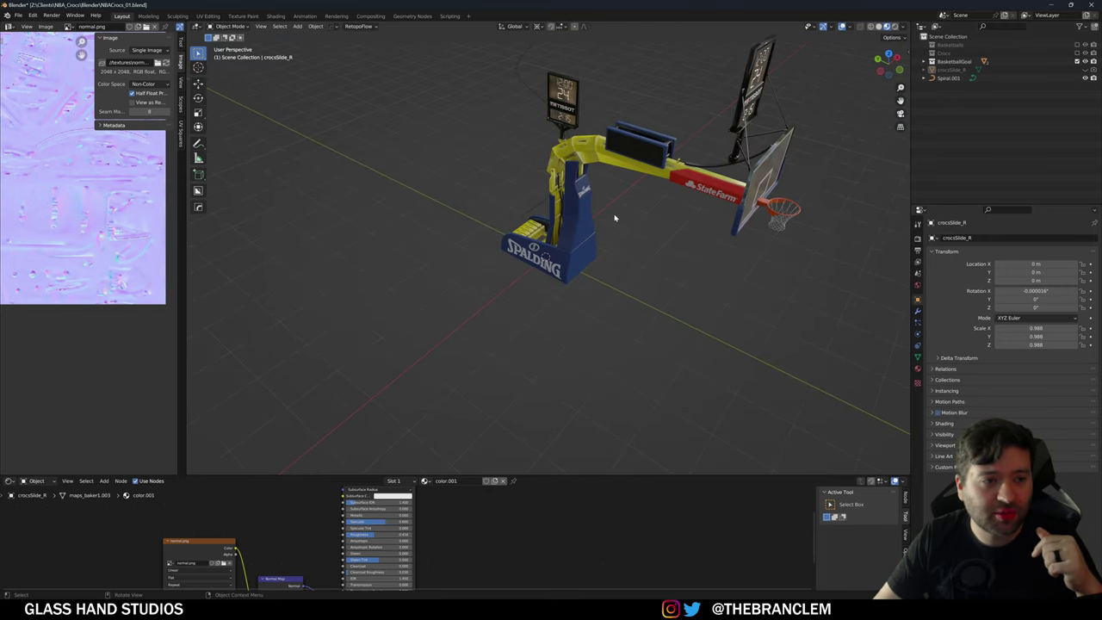
middle_click_drag(614, 218, 585, 215)
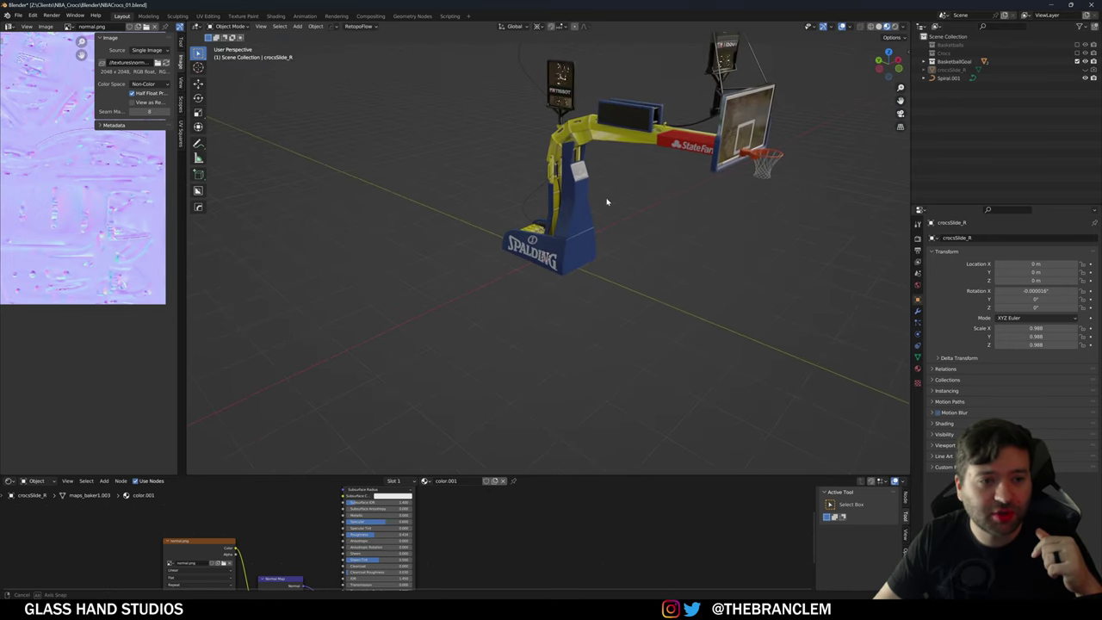
Step: Hide the BasketballGoal collection and show the Basketballs collection to examine the ball's surface up close
left_click(1079, 63)
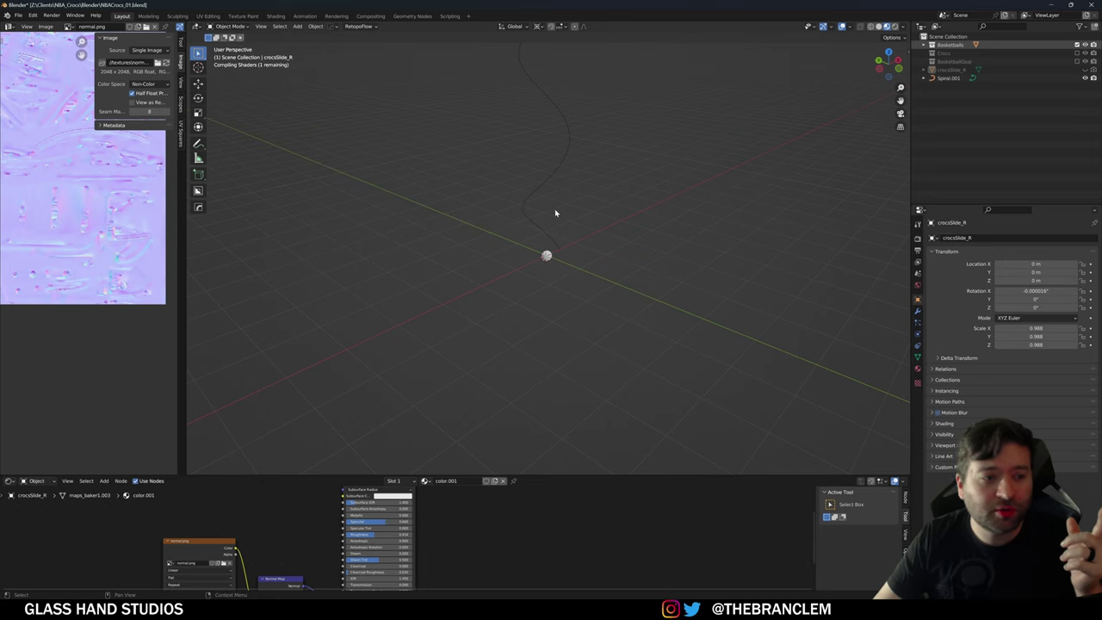
scroll(542, 270, "up", 8)
middle_click_drag(557, 285, 627, 273)
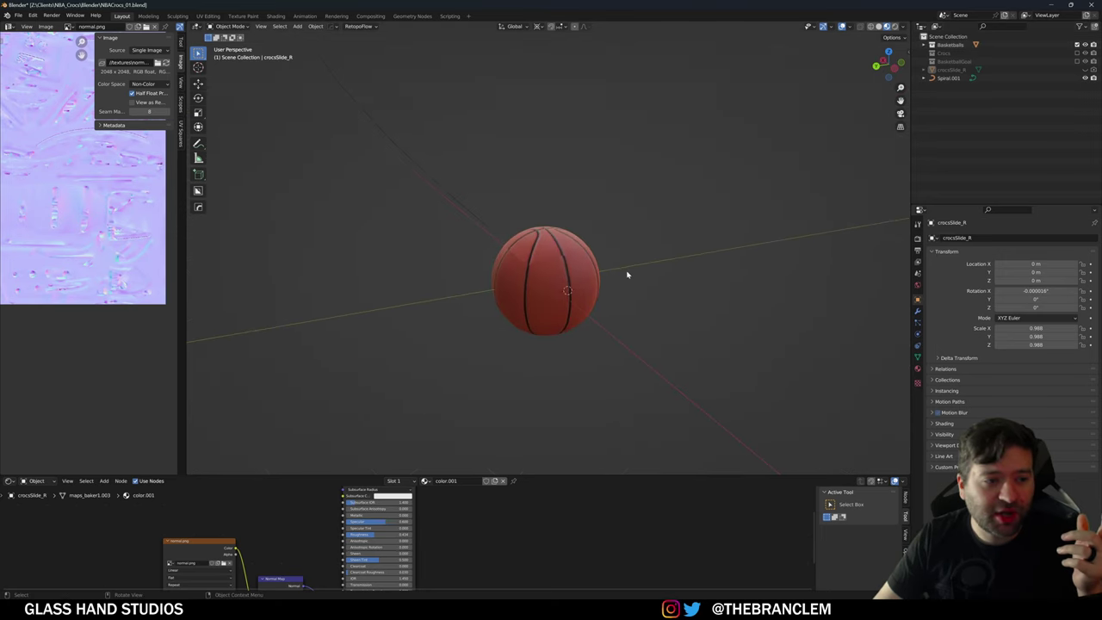
scroll(536, 278, "up", 5)
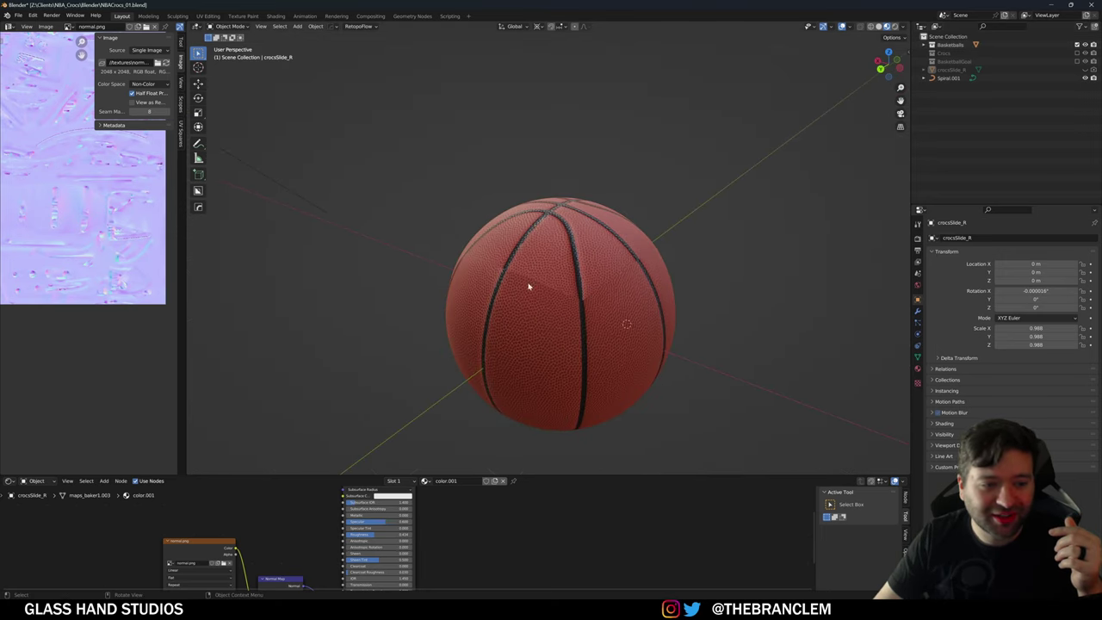
middle_click_drag(529, 285, 567, 310)
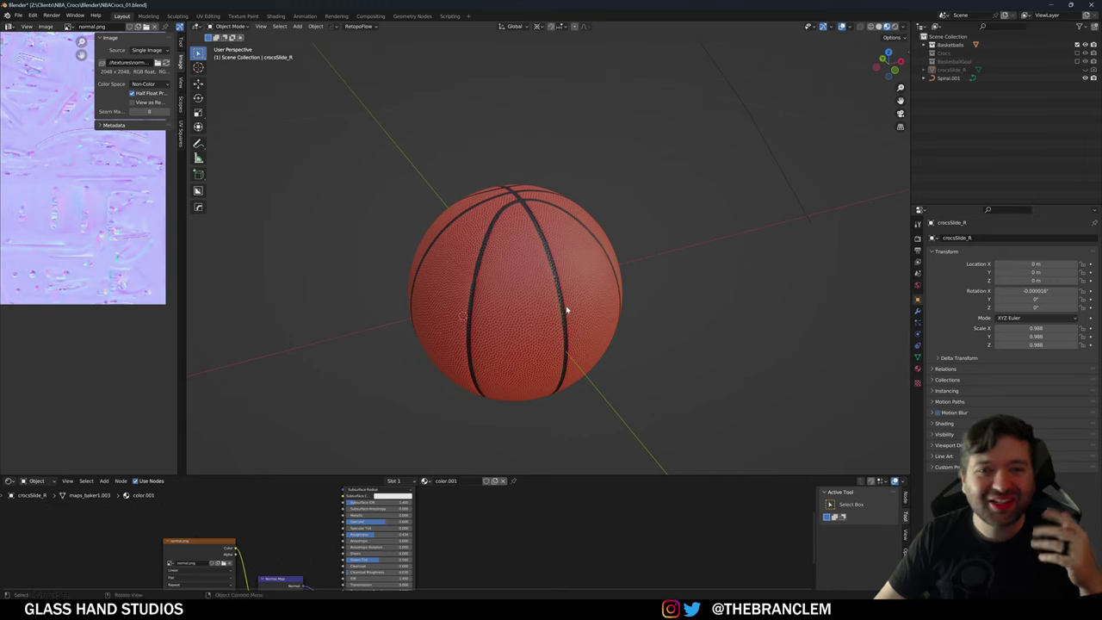
Step: Hide the Basketballs collection and show the crocsSlide_R shoe again to view it from another angle
left_click(1076, 44)
left_click(1085, 71)
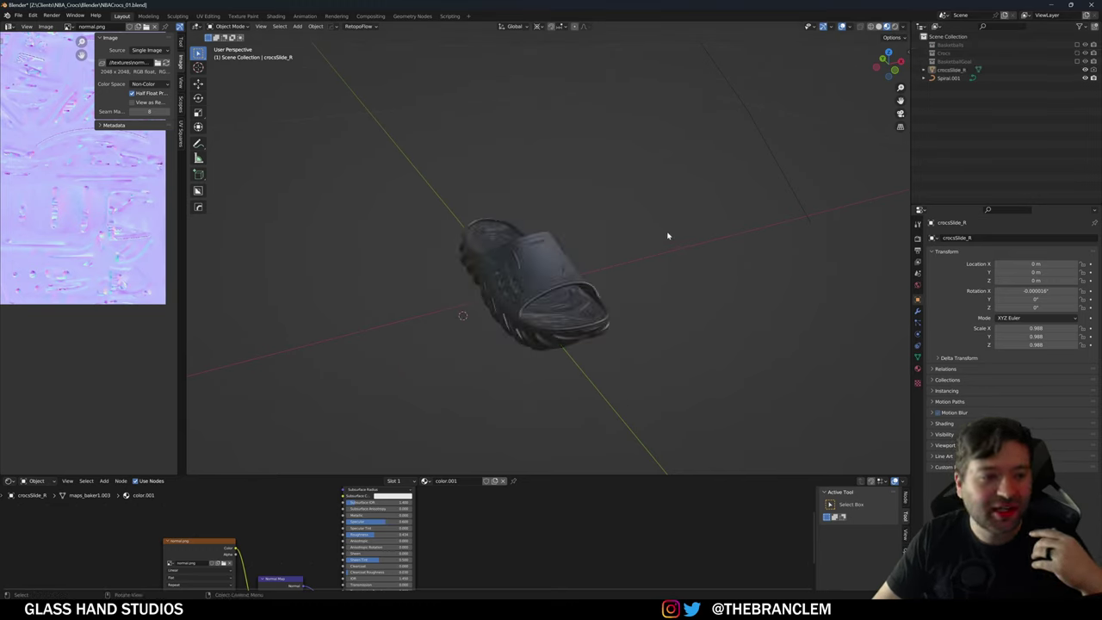
middle_click_drag(667, 236, 526, 343)
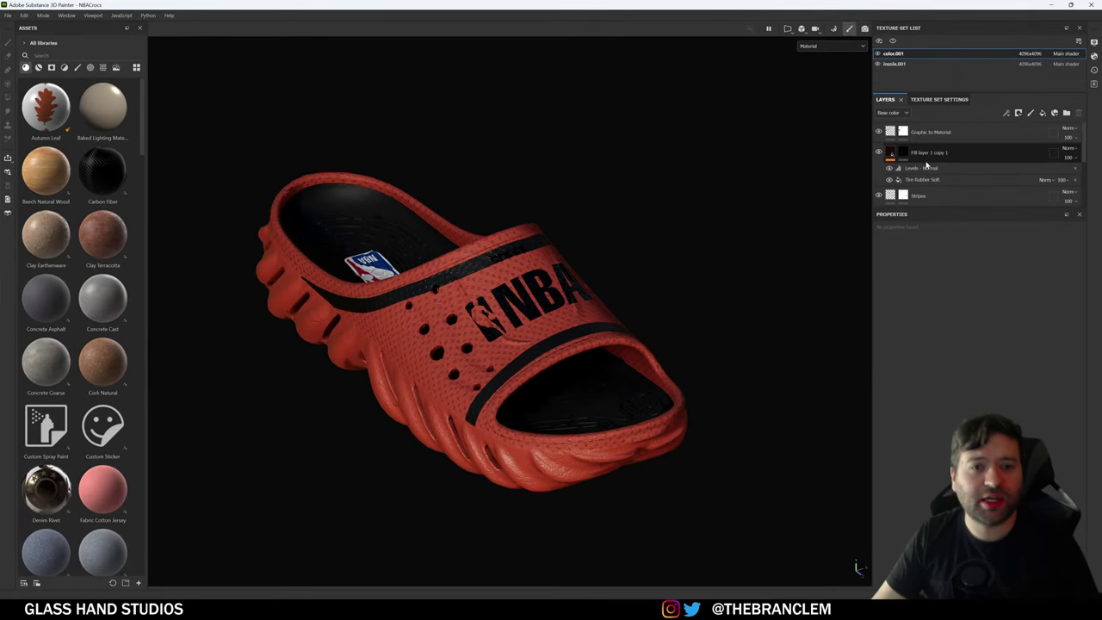
Step: In Substance 3D Painter, examine the slide's Fill layer 1, Plastic Basketball and Plastic Polka Dots Print layers
scroll(930, 182, "down", 1)
scroll(929, 183, "up", 2)
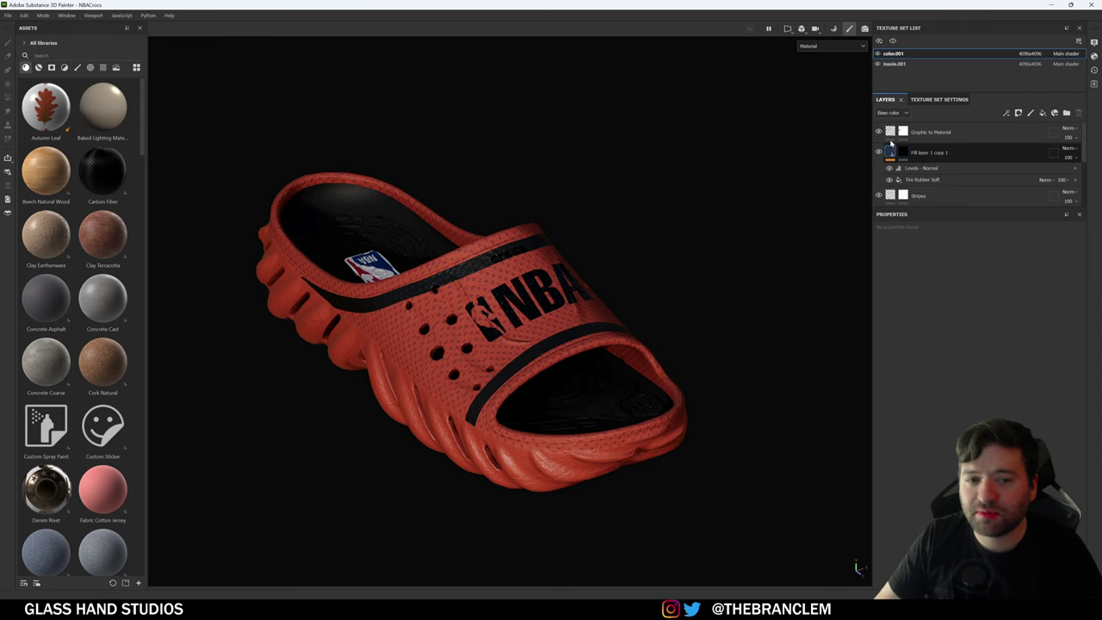
scroll(889, 132, "up", 2)
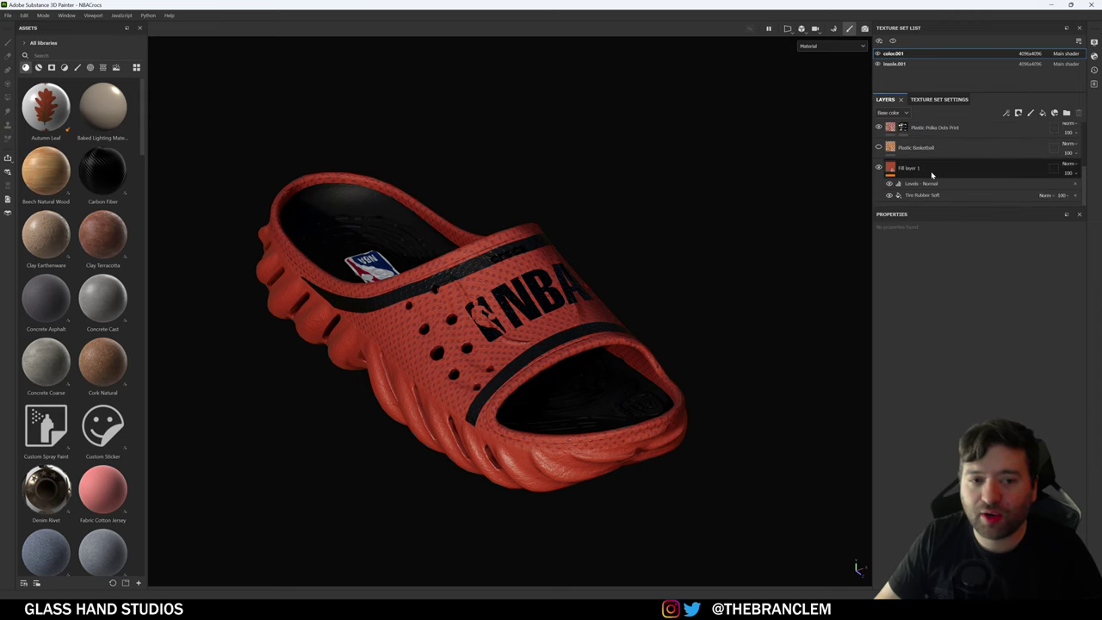
left_click(879, 168)
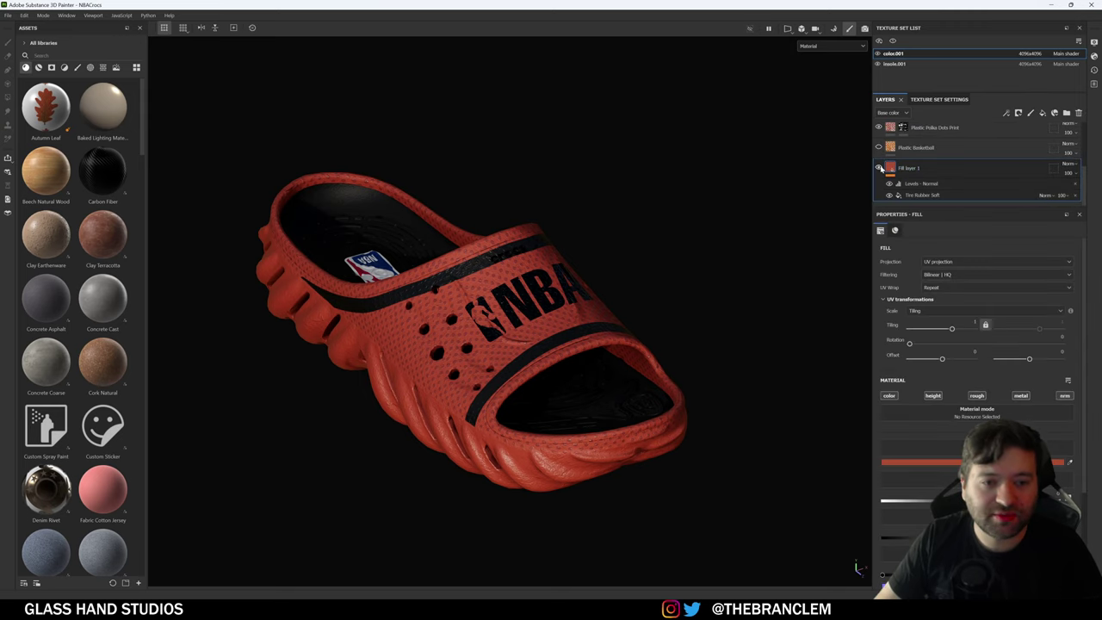
left_click(927, 149)
scroll(921, 168, "up", 1)
left_click(942, 155)
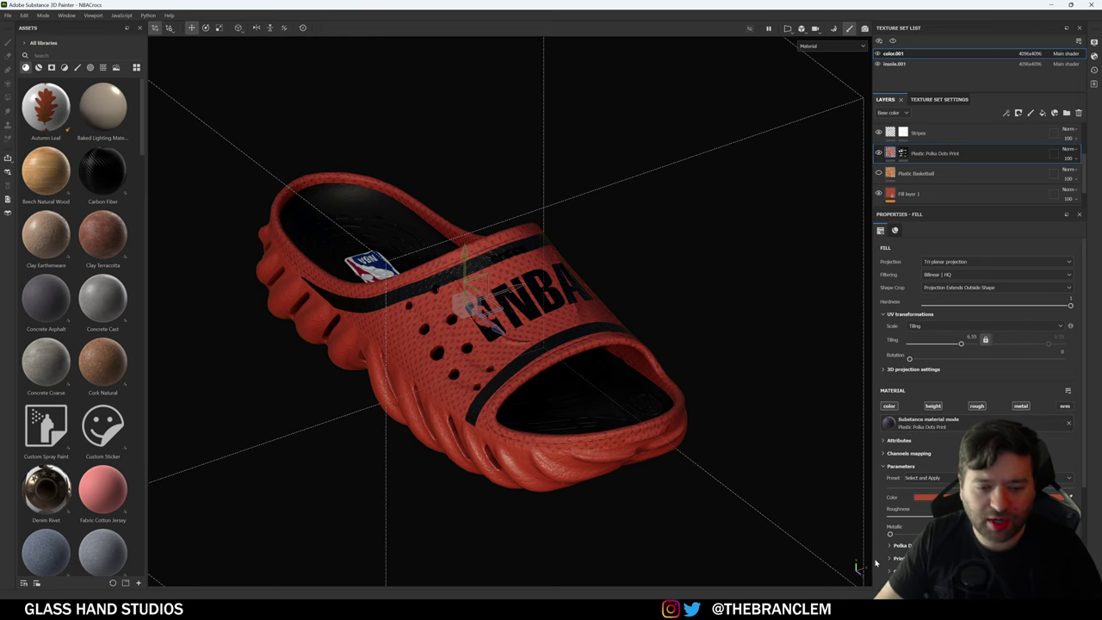
Step: Examine the Stripes and Graphic to Material layers, viewing the NBA graphic's warp projection from the front of the slide
left_click(938, 139)
scroll(539, 278, "up", 1)
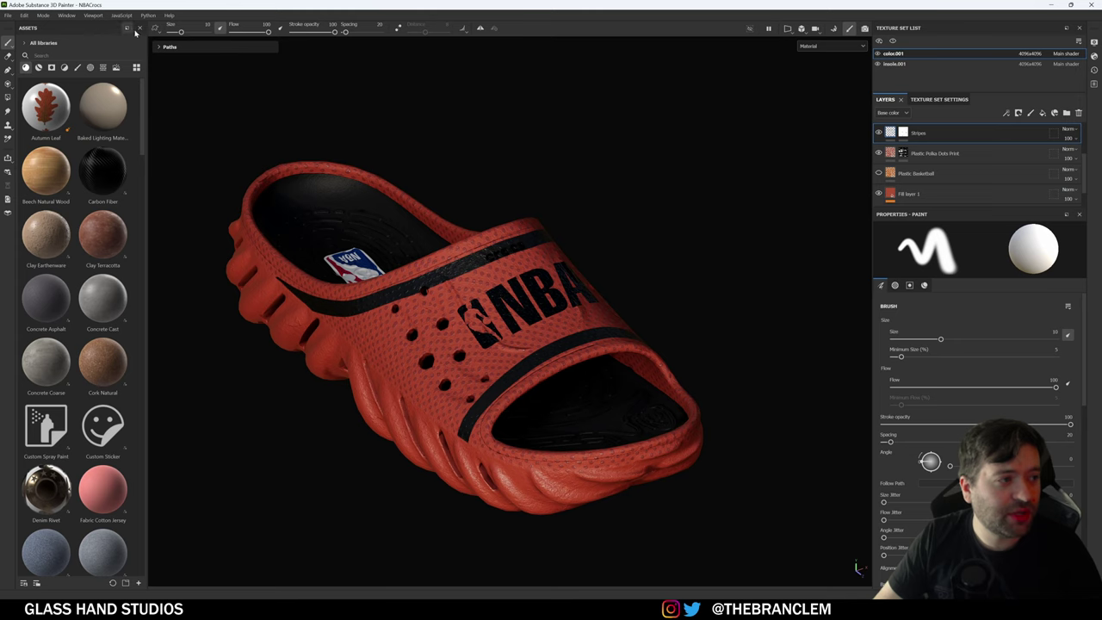
scroll(948, 178, "up", 3)
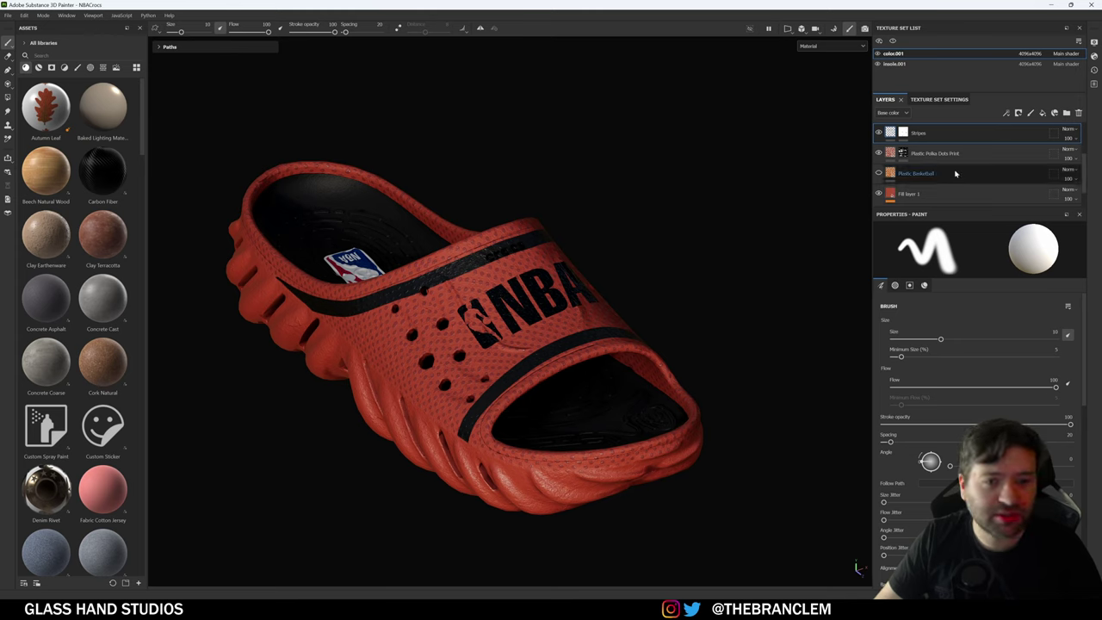
left_click(950, 153)
left_click(948, 133)
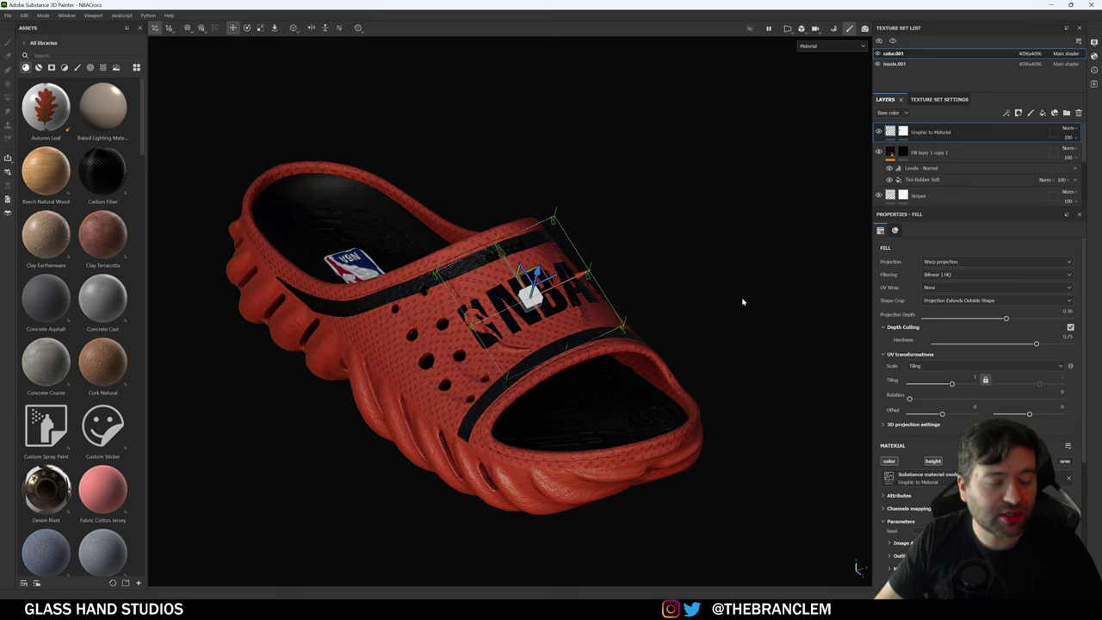
left_click_drag(743, 302, 458, 367, "alt")
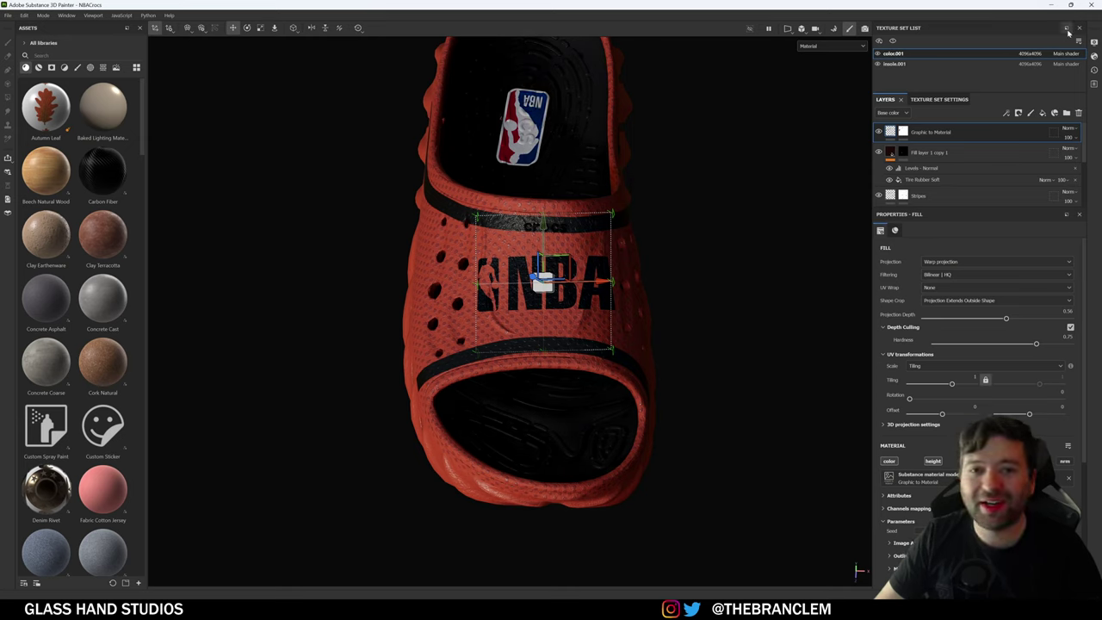
Step: Close Substance 3D Painter and Blender, discarding the unsaved changes in both
left_click(1093, 5)
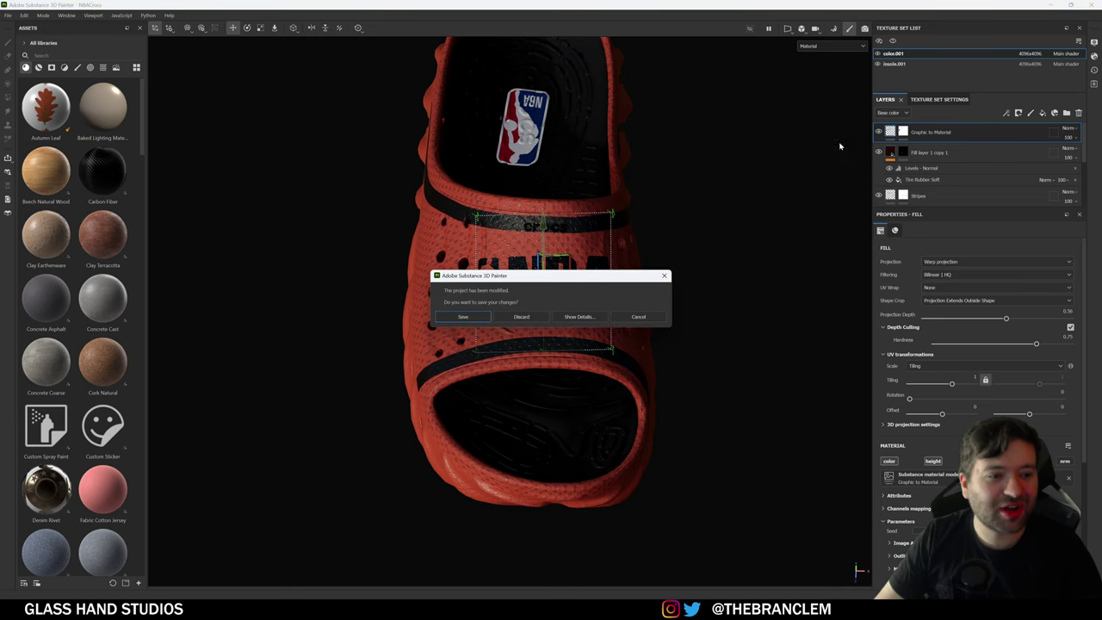
left_click(513, 317)
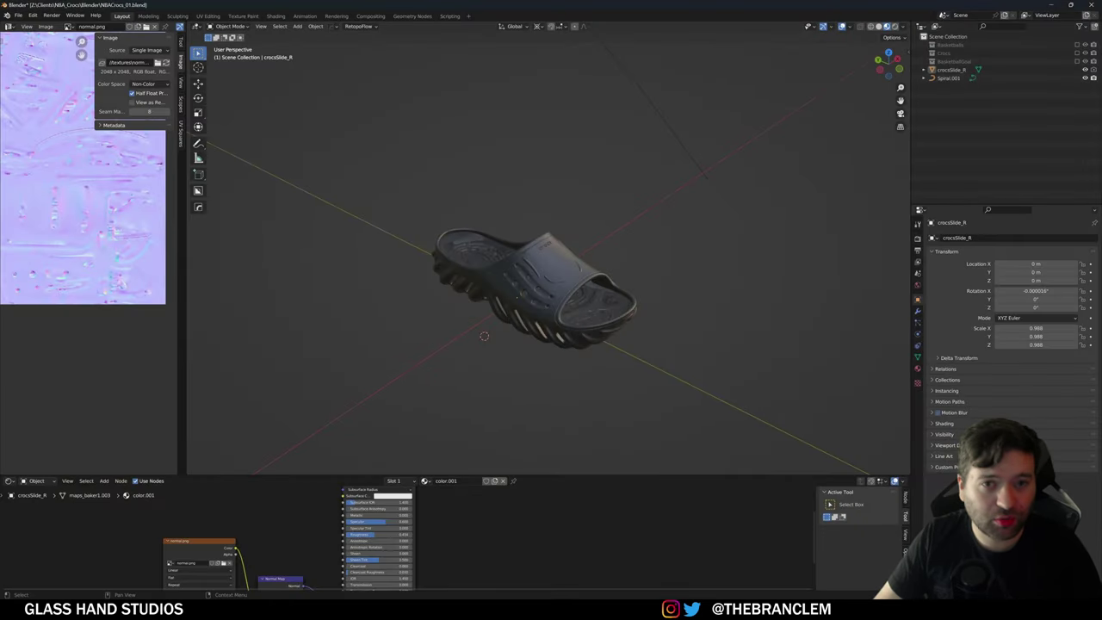
left_click(1092, 4)
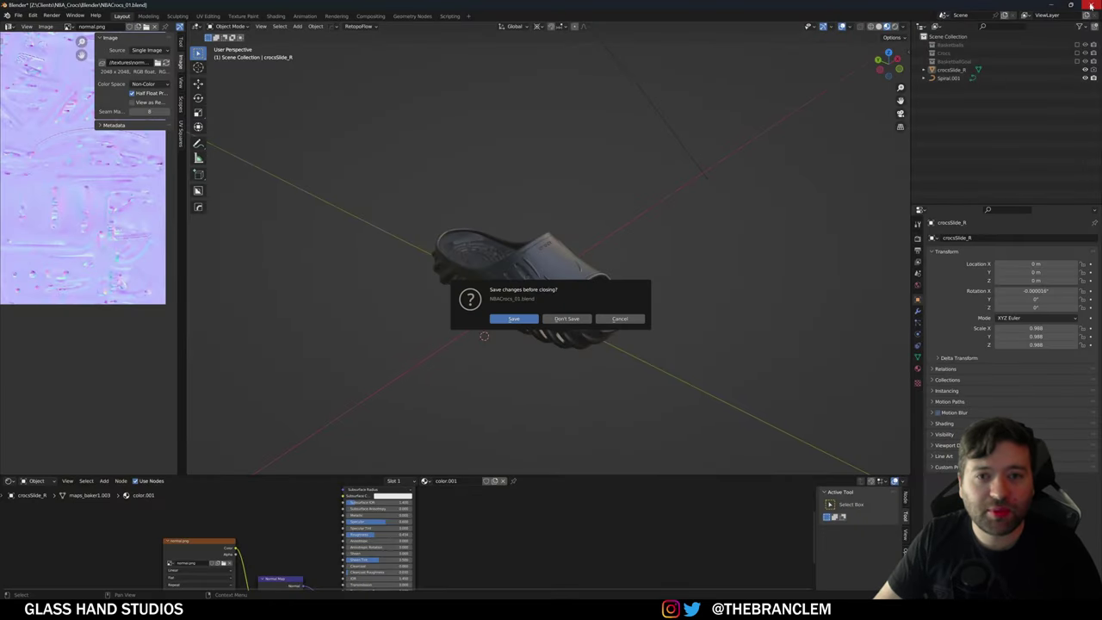
left_click(559, 327)
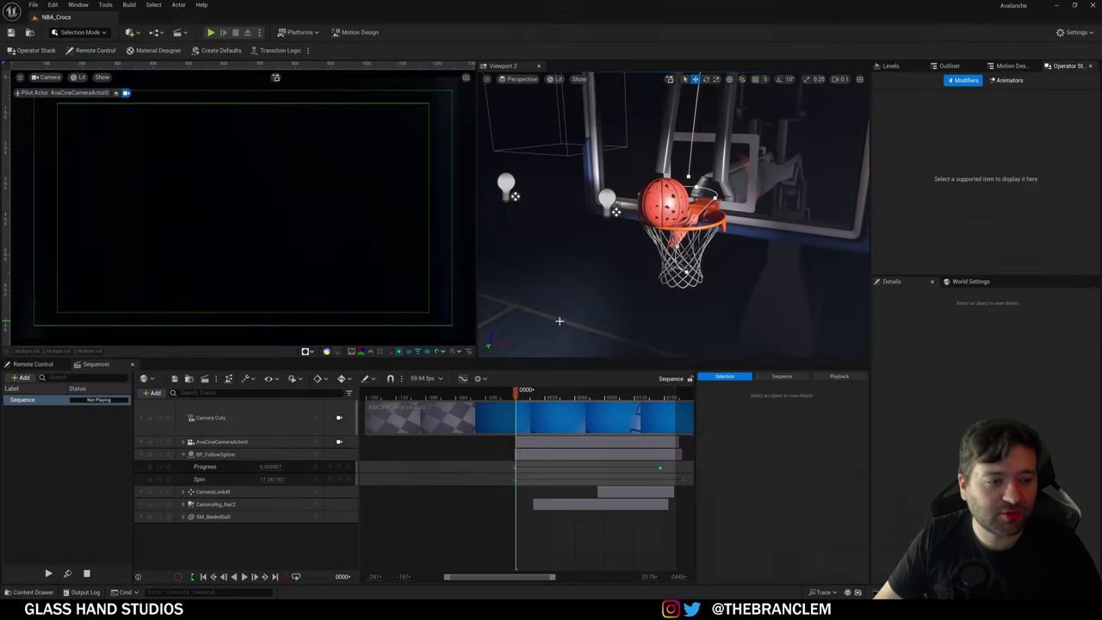
Step: In Unreal Engine, look over the levels in the project's Maps content folder and dismiss the content browser
left_click(33, 592)
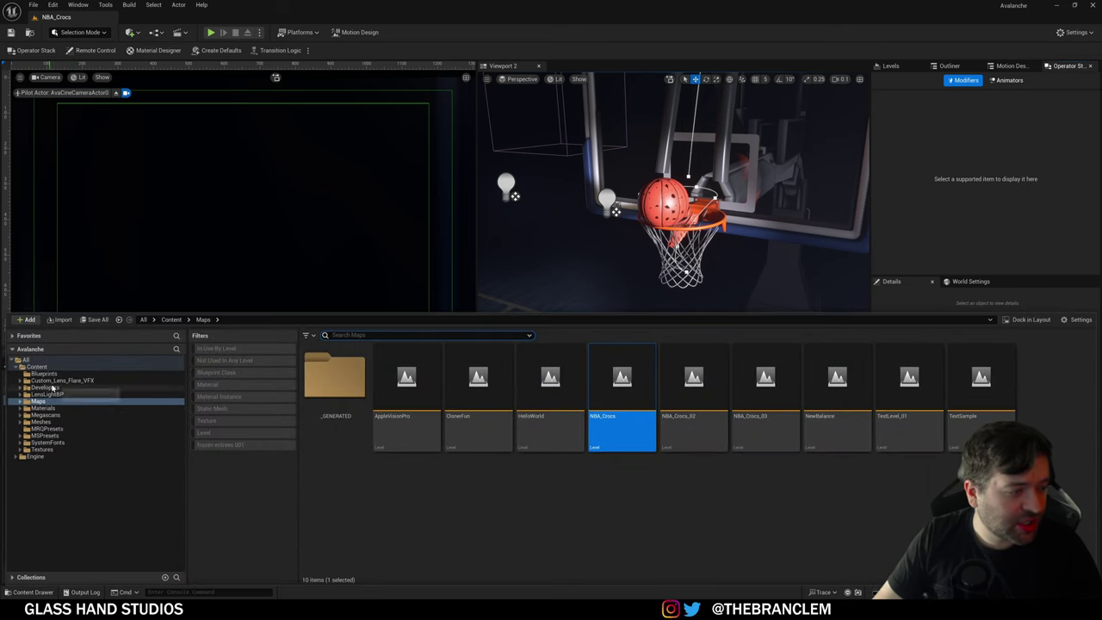
left_click(539, 512)
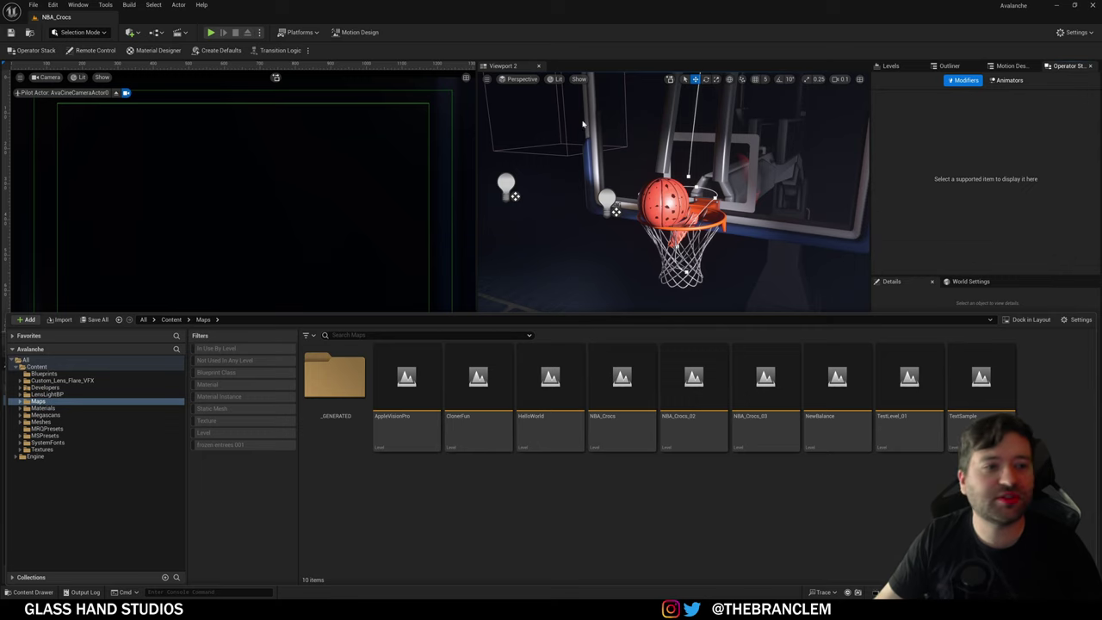
left_click(625, 49)
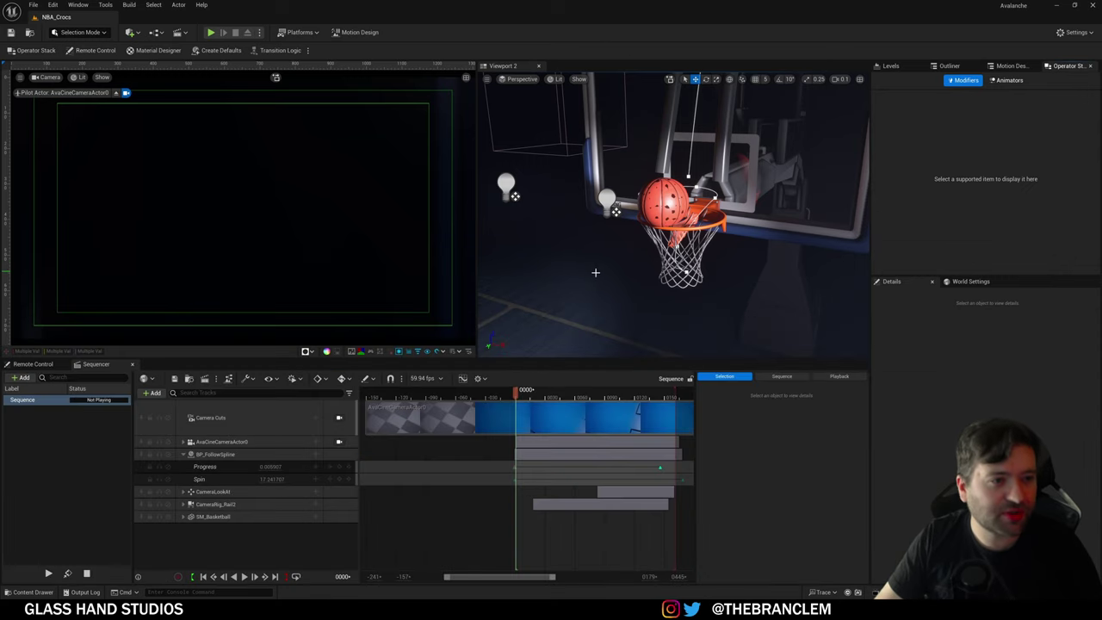
Step: Examine the whole court scene with its lights, spline path and Cloner, plus the full range of the sequence timeline
key("s")
mouse_move(595, 272)
right_mouse_down()
mouse_move(583, 292)
mouse_move(595, 272)
right_mouse_up()
scroll(587, 288, "up", 2)
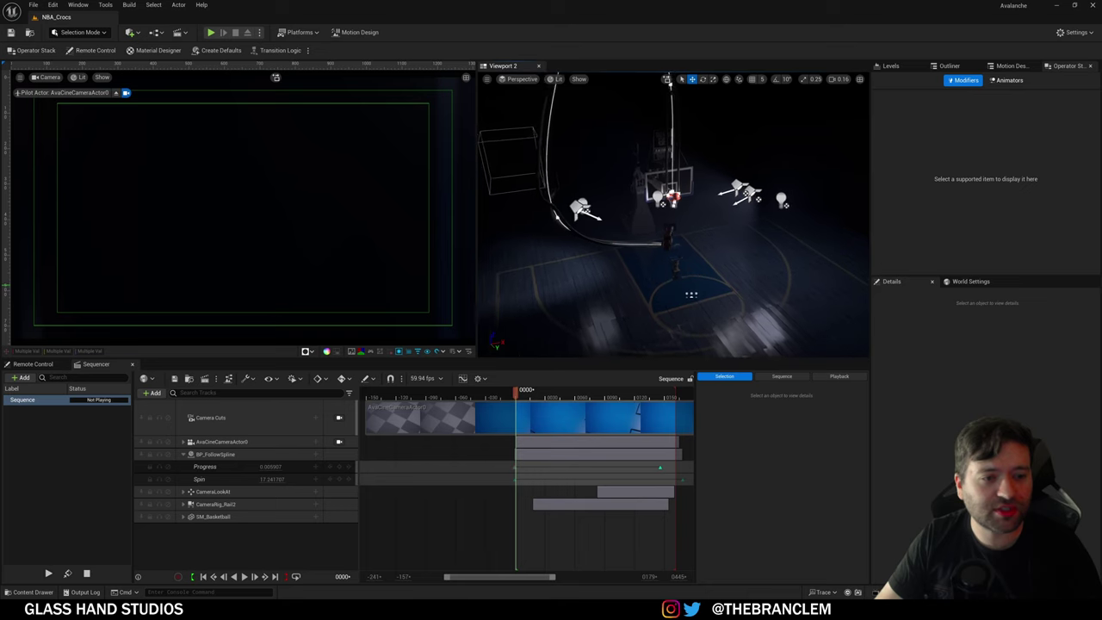
right_click_drag(730, 286, 718, 261)
key("s")
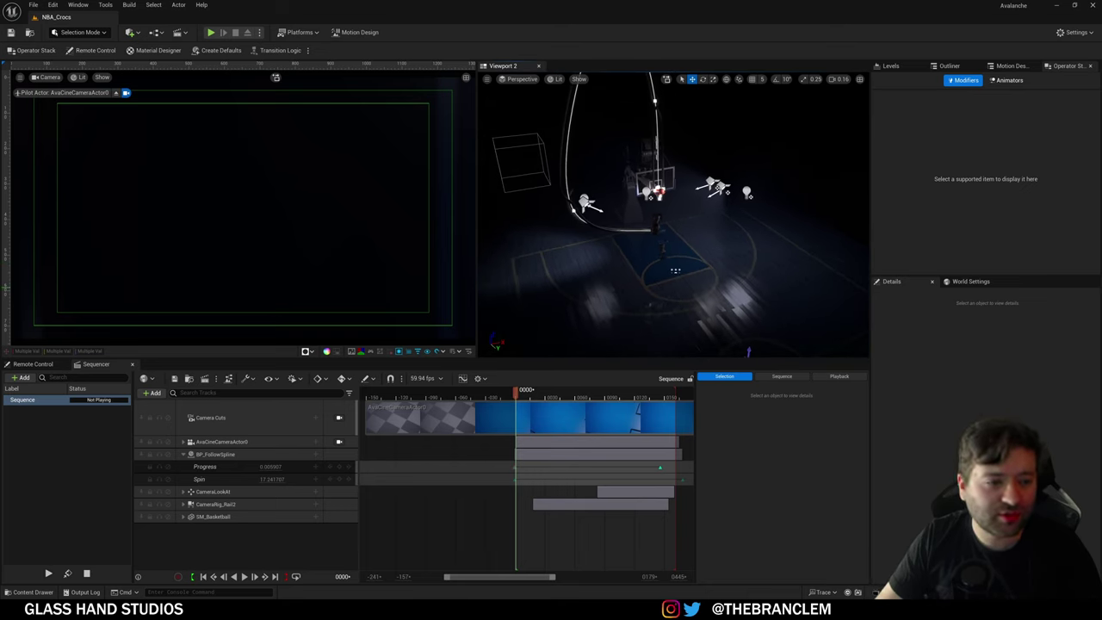
right_click_drag(668, 290, 668, 289)
right_click(668, 289)
type("s")
left_click(788, 48)
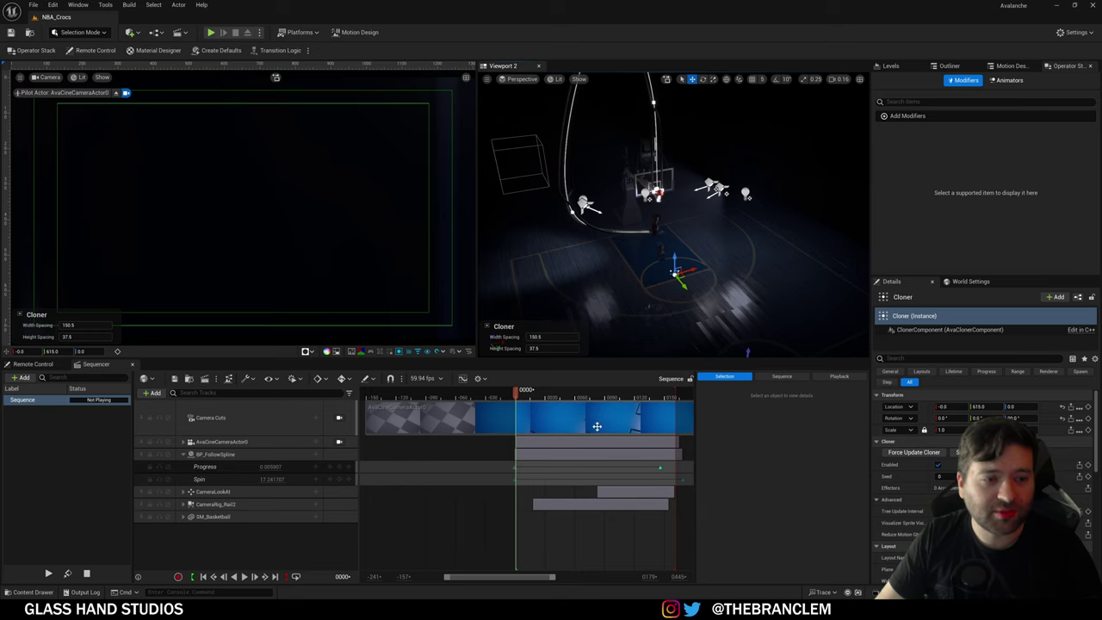
right_click_drag(586, 551, 541, 550)
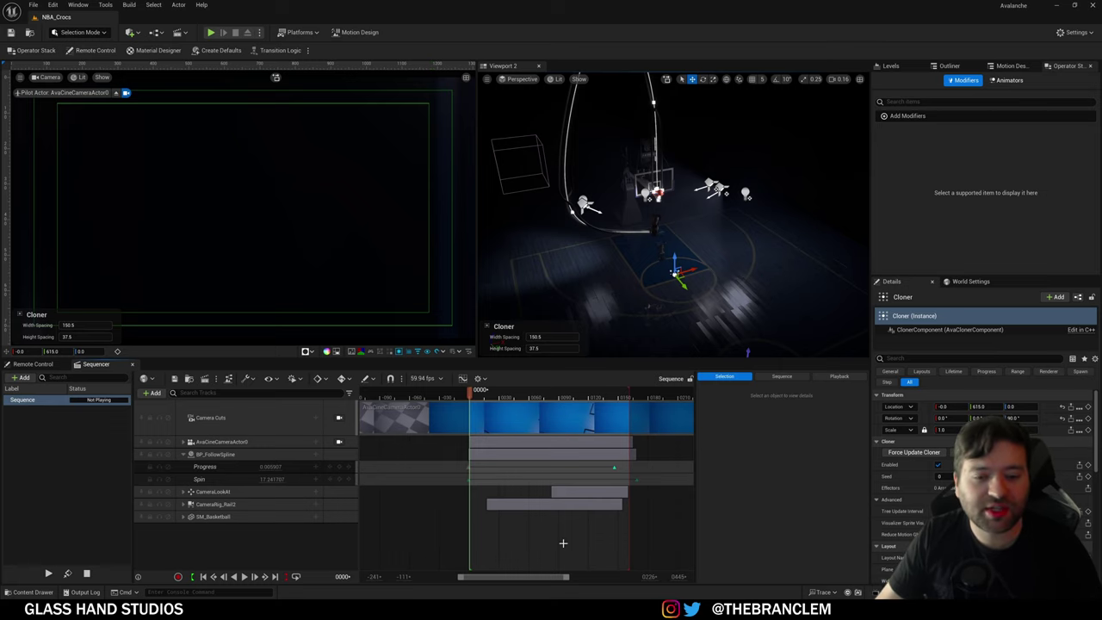
Step: Look over the NBA_Crocs, NBA_Crocs_02 and NBA_Crocs_03 levels in the Maps folder, and view the court from closer up
key("ctrl+space")
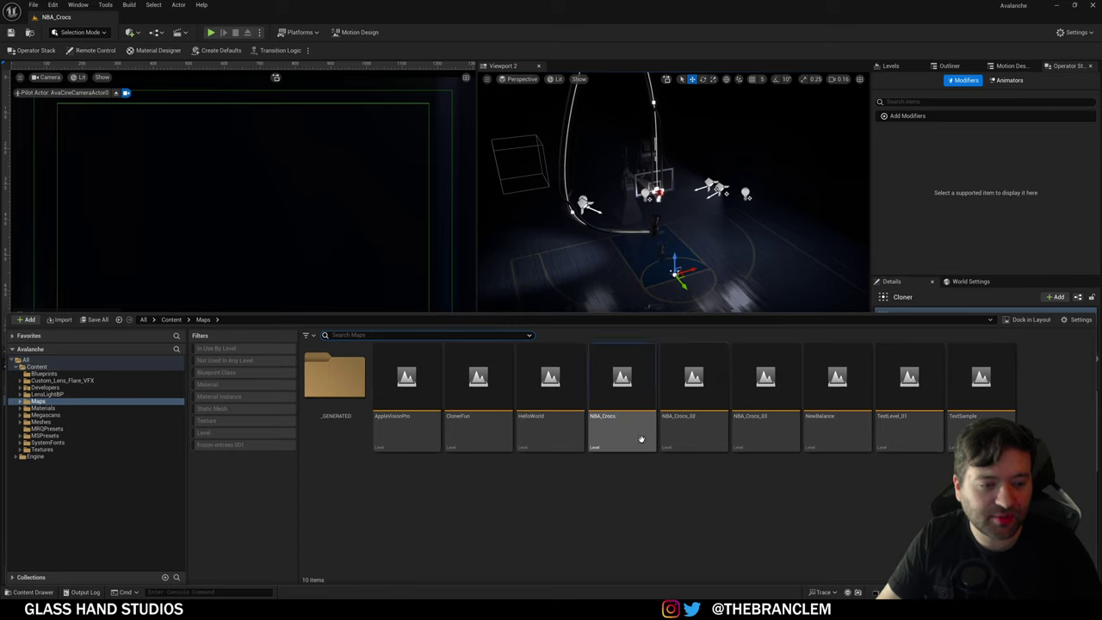
left_click(611, 426)
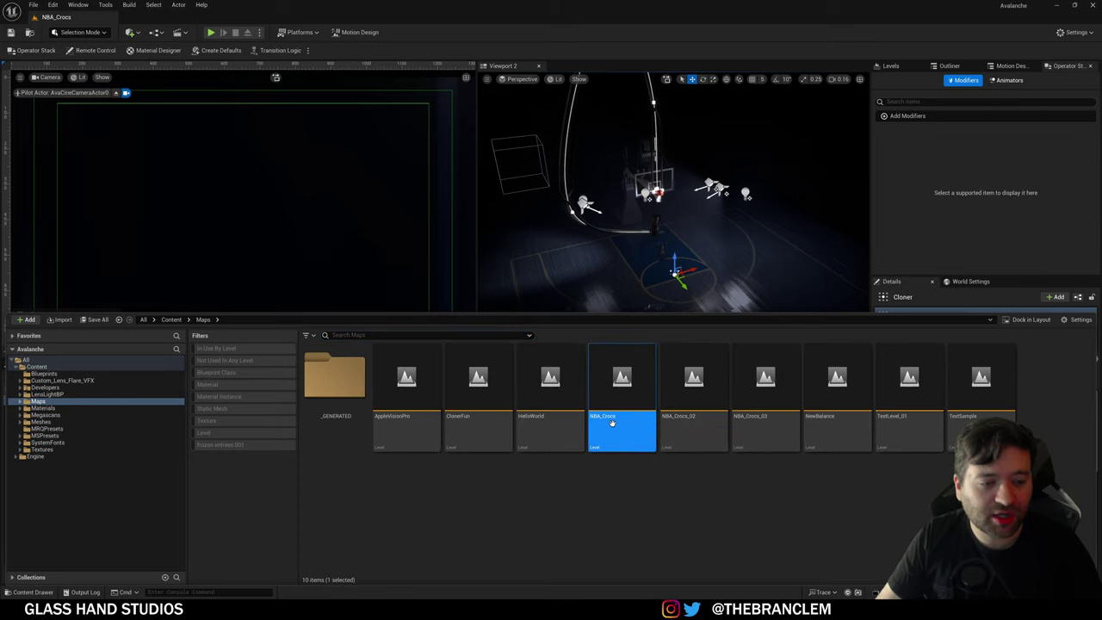
left_click(678, 422)
left_click(769, 426)
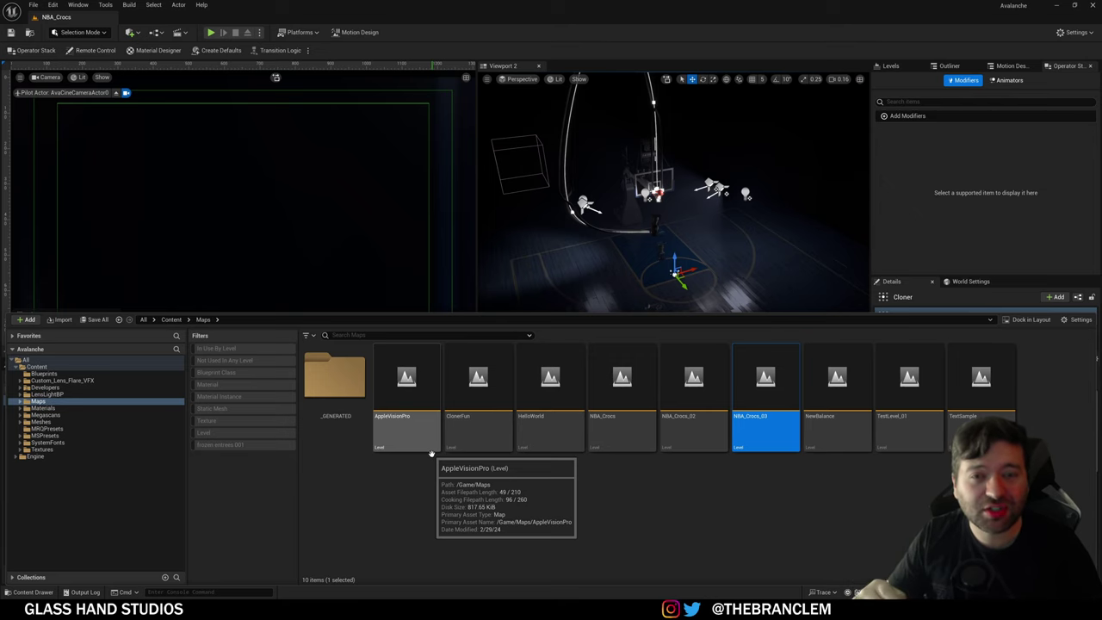
left_click(614, 32)
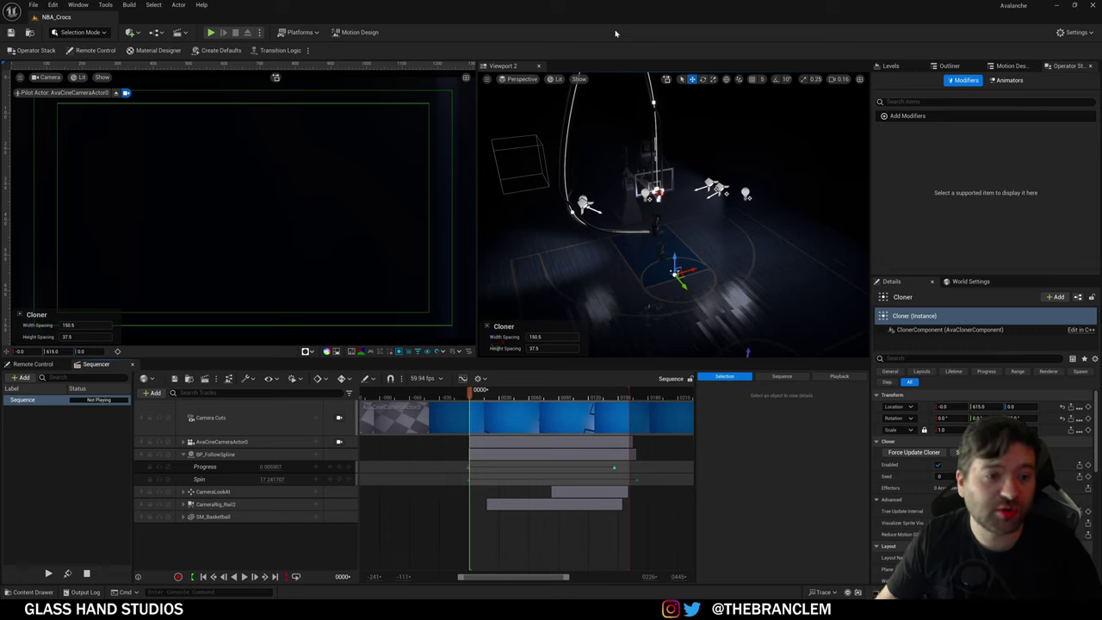
right_click_drag(674, 215, 632, 194)
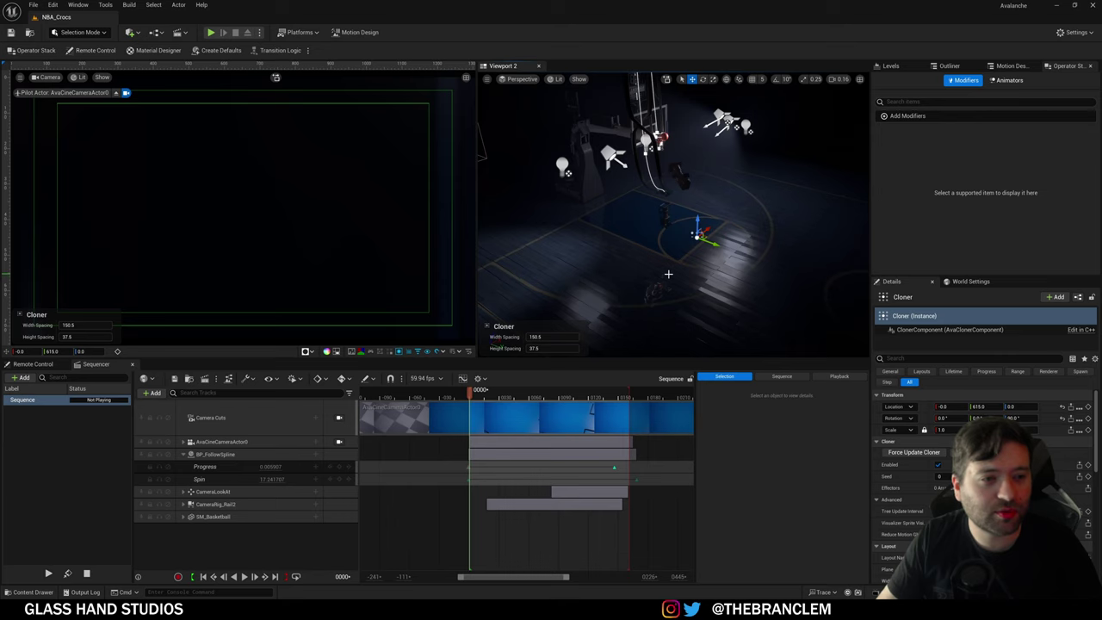
right_click_drag(668, 273, 663, 261)
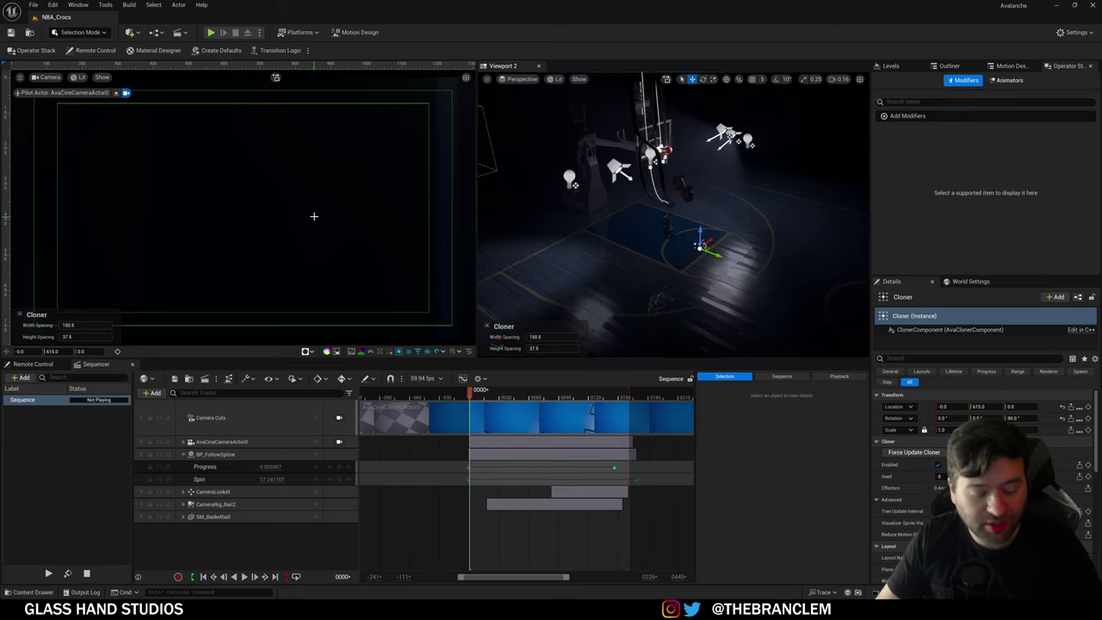
Step: Set the editor's application scale to 1.39 in the Widget Reflector, and widen the side panels to show the Motion Design outliner
key("ctrl+shift+w")
left_click_drag(393, 207, 426, 216)
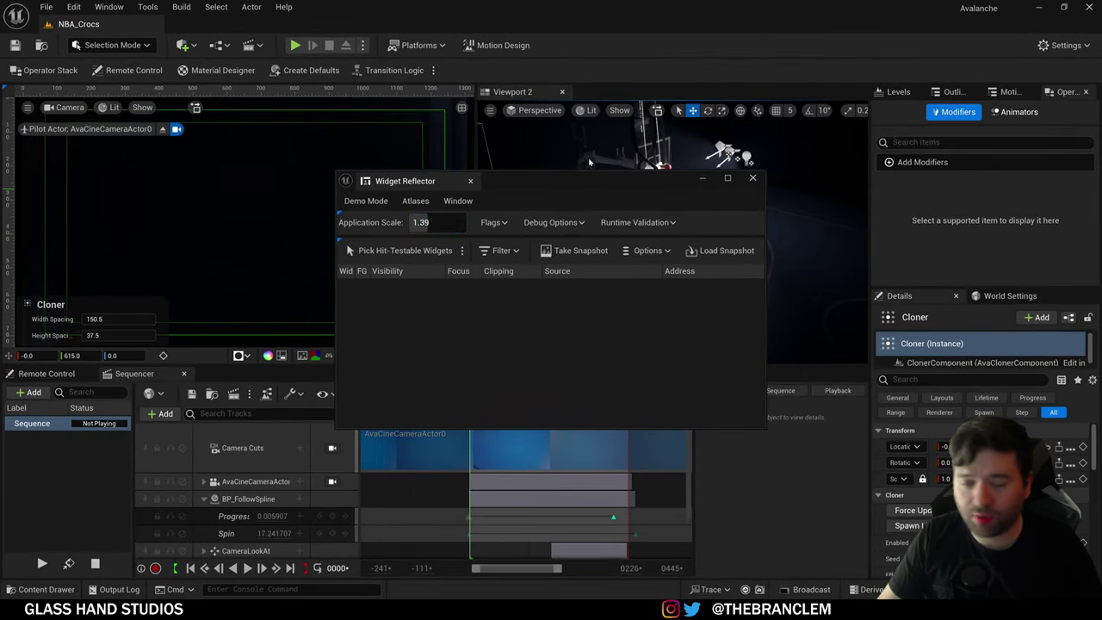
left_click(754, 178)
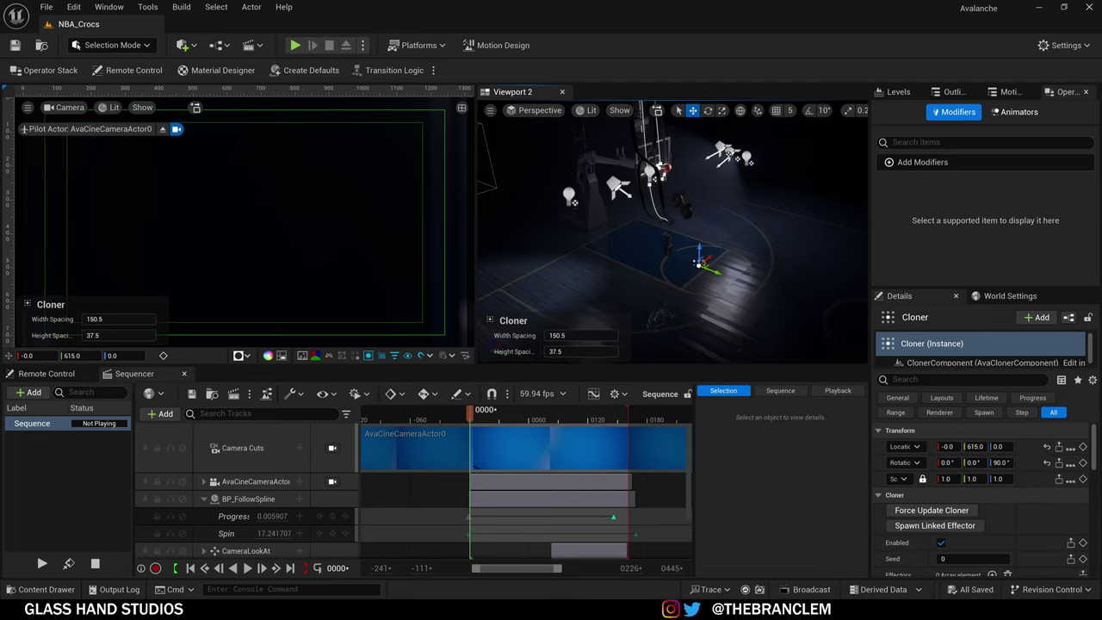
left_click_drag(868, 338, 824, 337)
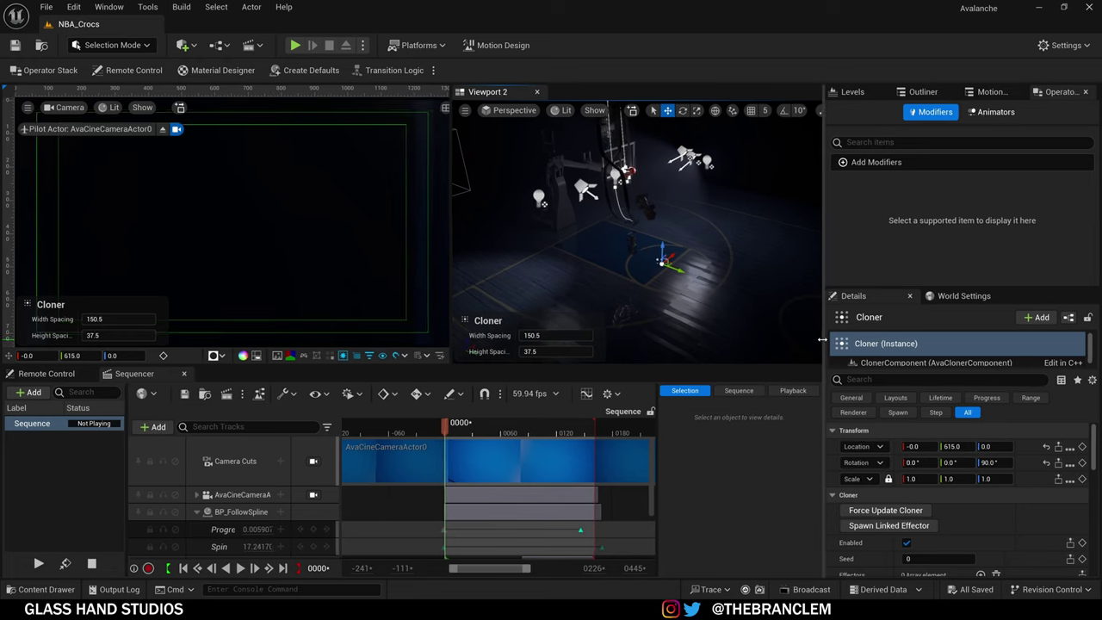
left_click(981, 92)
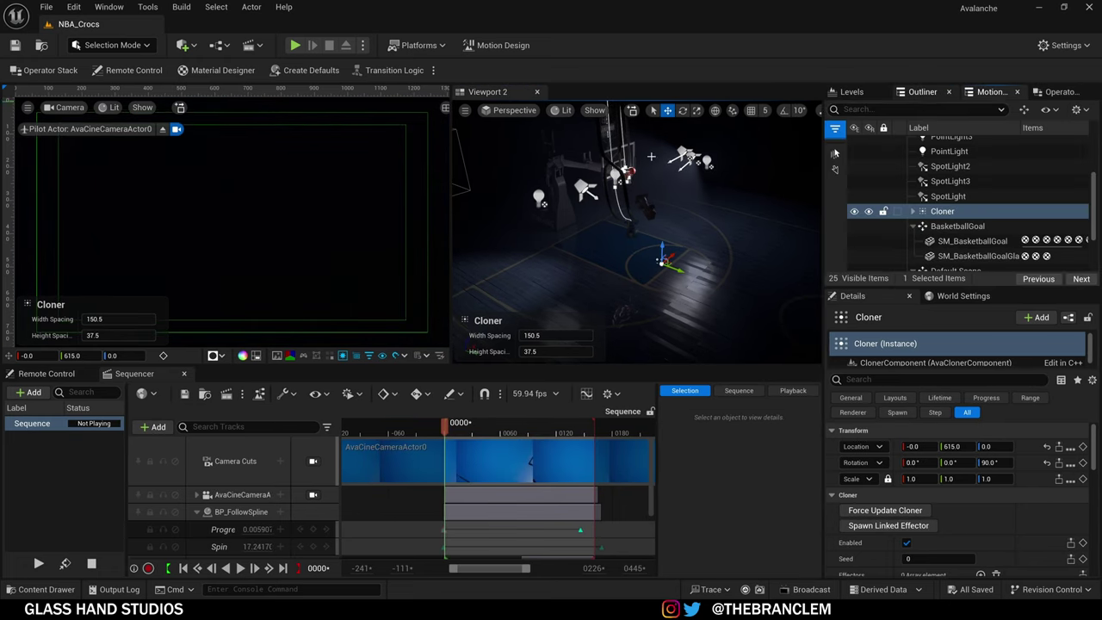
Step: Lock the camera viewport to the sequence's Camera Cuts and play the animation, stopping at frame 95
left_click(303, 357)
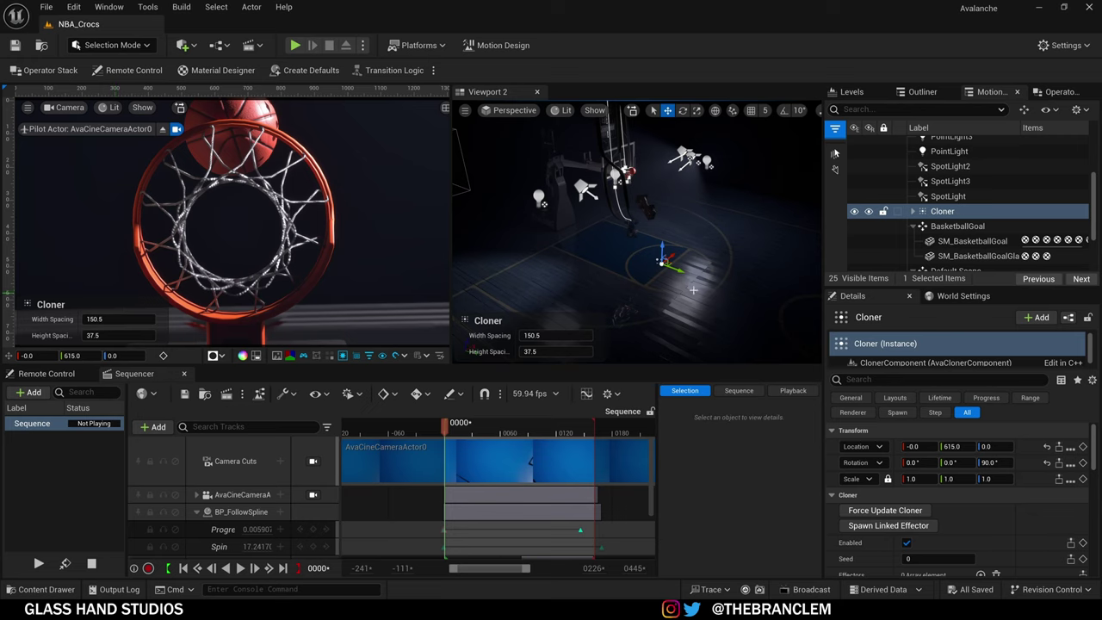
left_click(314, 461)
left_click_drag(432, 438, 450, 439)
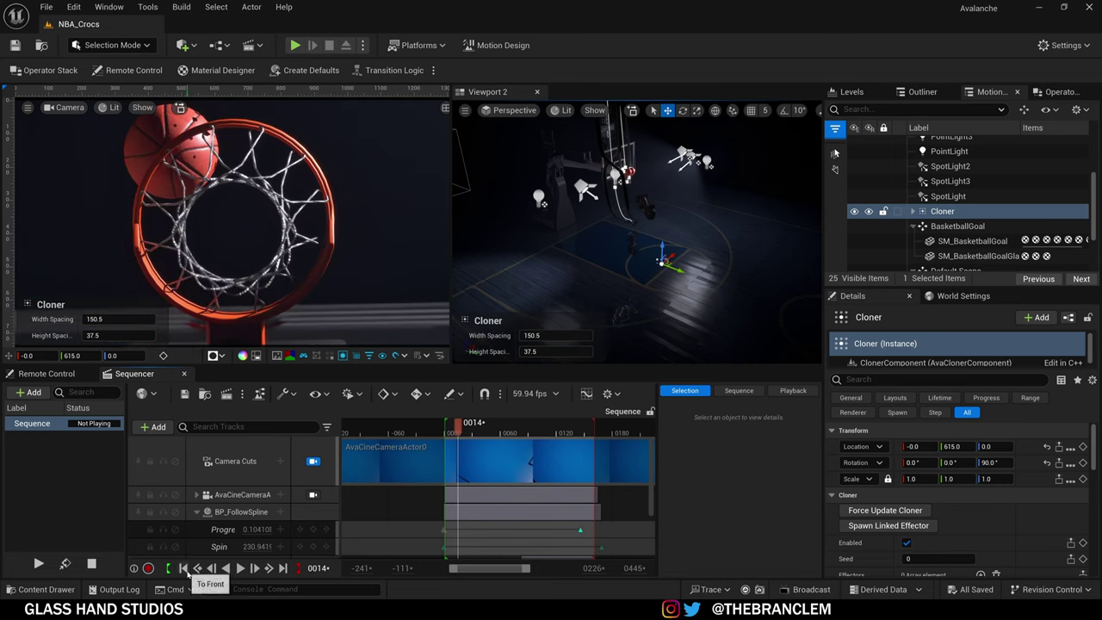
left_click(240, 568)
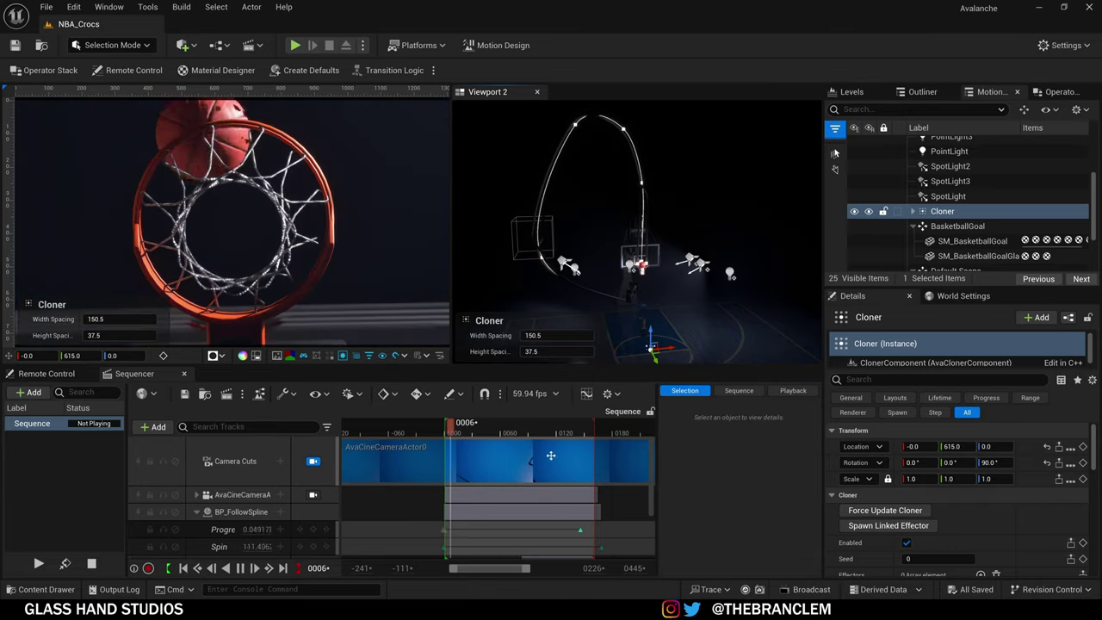
left_click(240, 567)
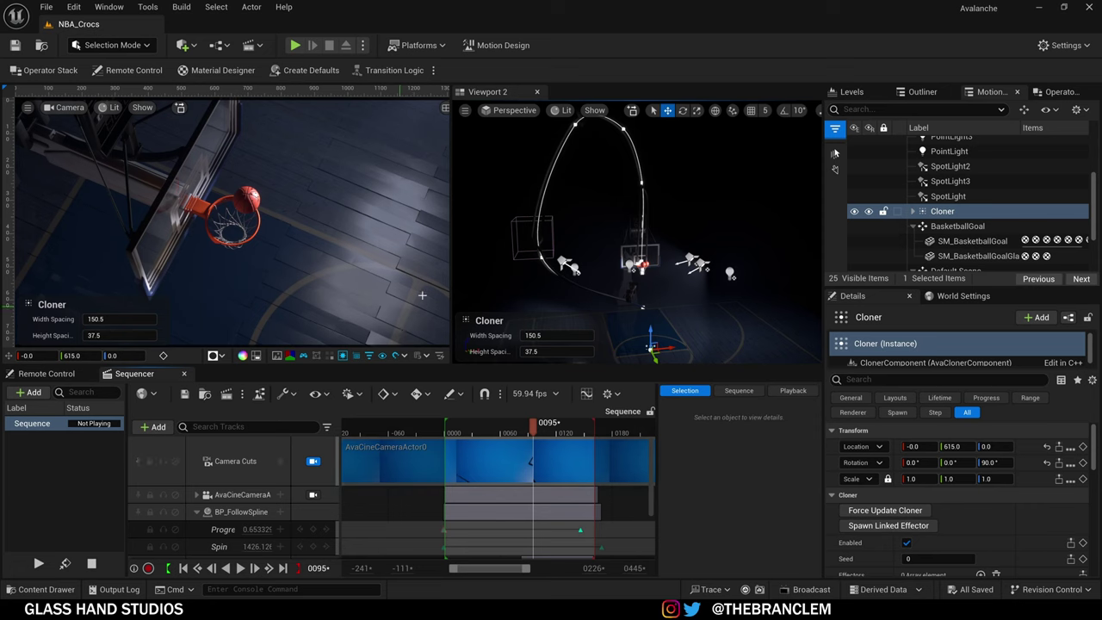
Step: View the court floor up close and examine the wooden plank meshes nested under the Cloner
right_click_drag(603, 249, 593, 318)
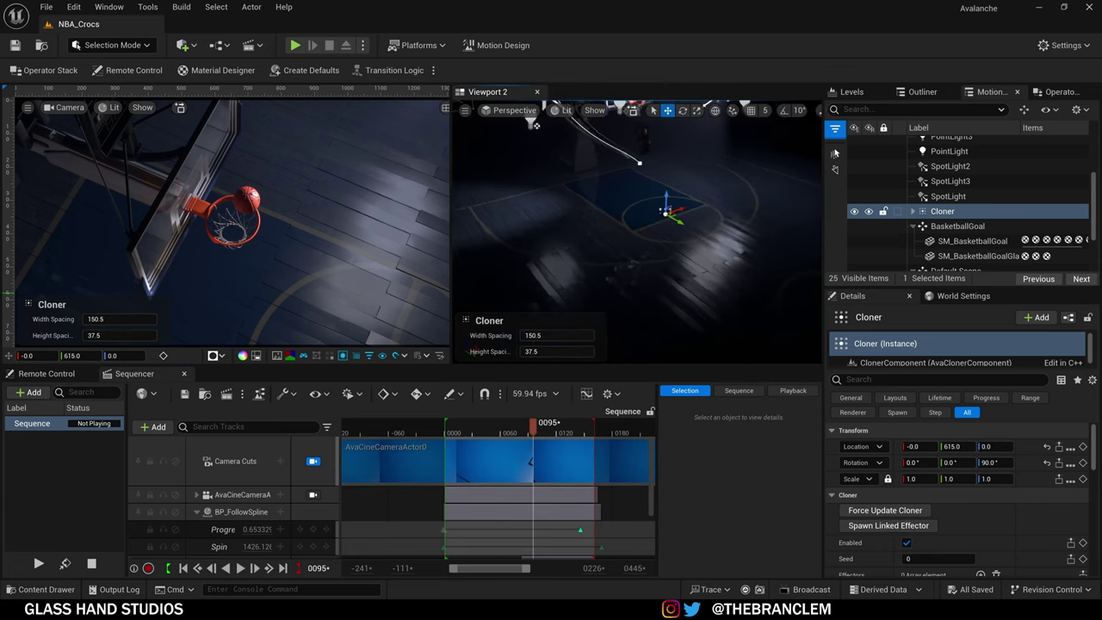
right_click_drag(534, 124, 533, 124)
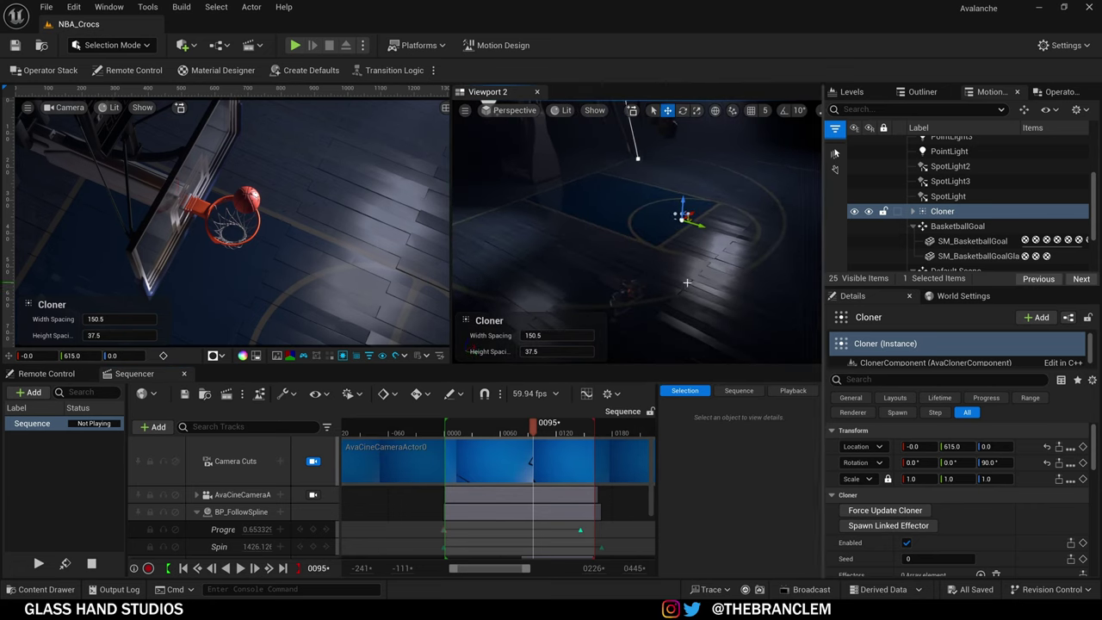
scroll(947, 216, "down", 1)
left_click(911, 173)
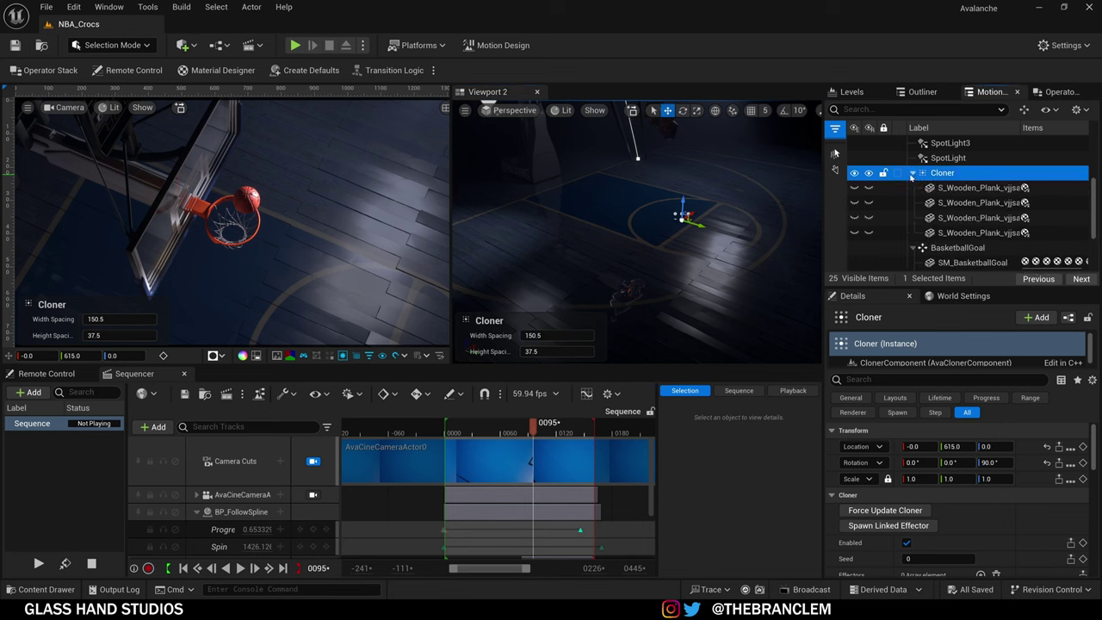
left_click(951, 187)
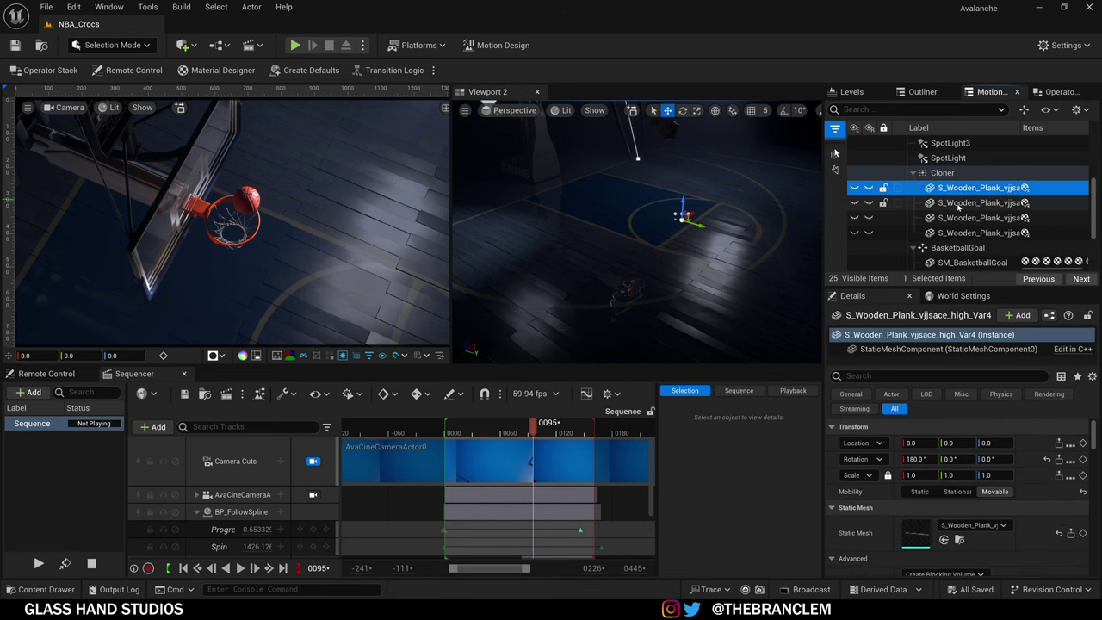
left_click(957, 203)
left_click(957, 218)
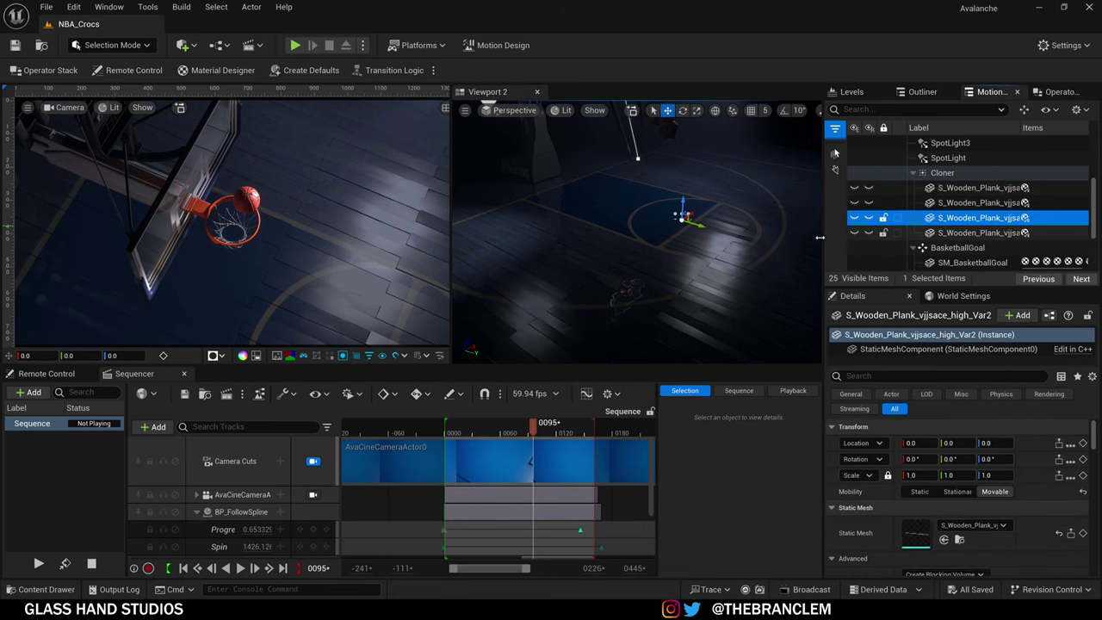
Step: Open the mesh S_Wooden_Plank_vjjsace_high_Var1 from the Megascans 3D_Assets Wooden_Plank_vjjsace folder
key("ctrl+space")
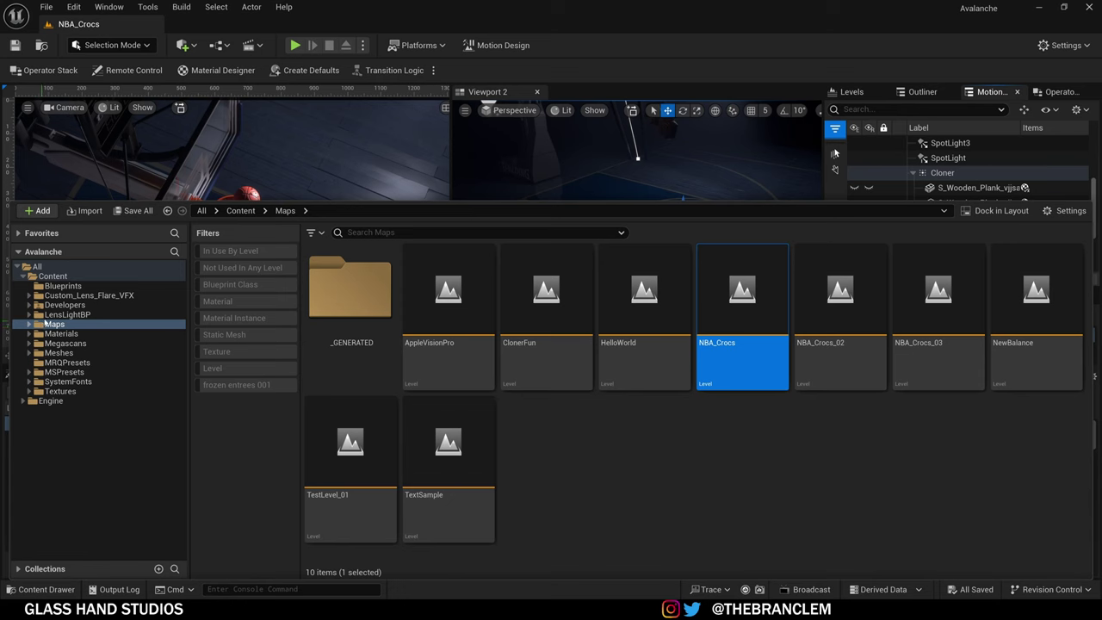
left_click(60, 315)
left_click(65, 343)
double_click(340, 319)
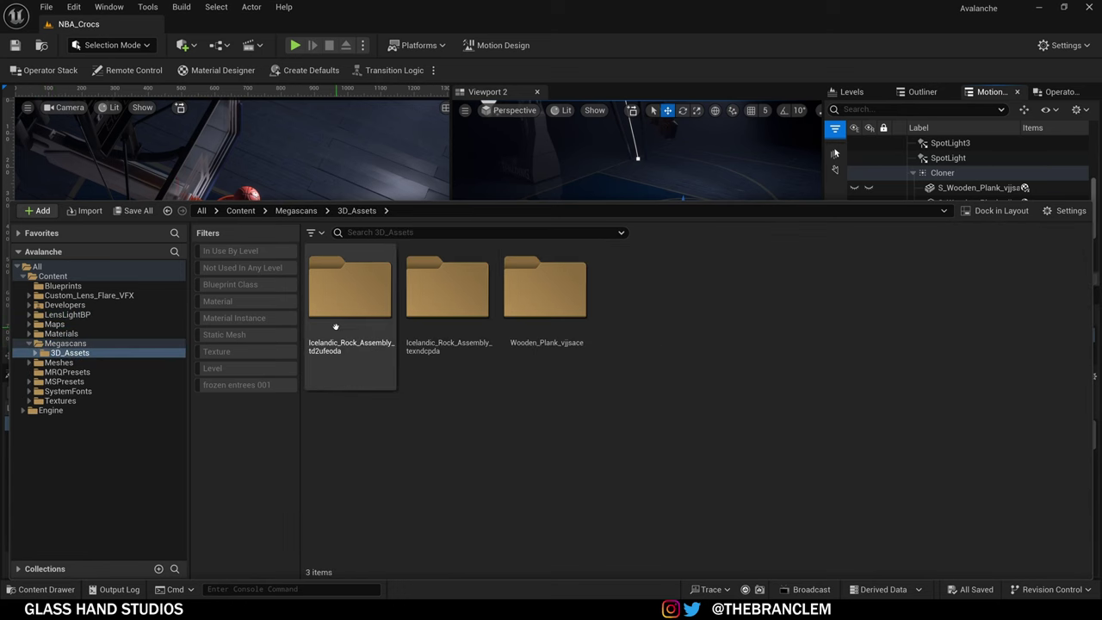
double_click(551, 379)
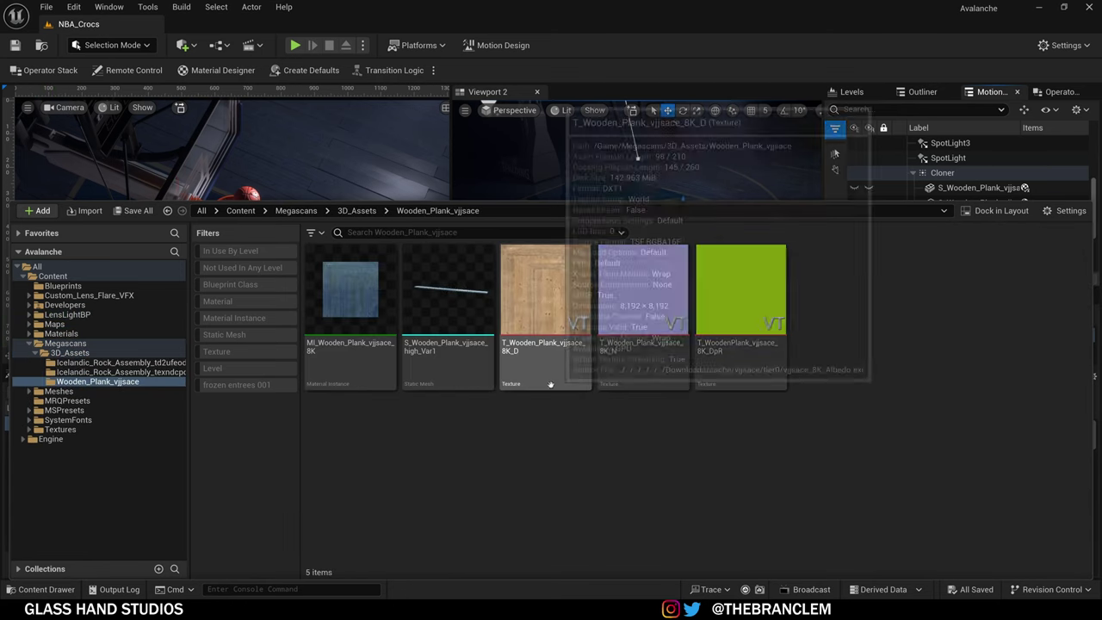
left_click(457, 319)
key("ctrl+space")
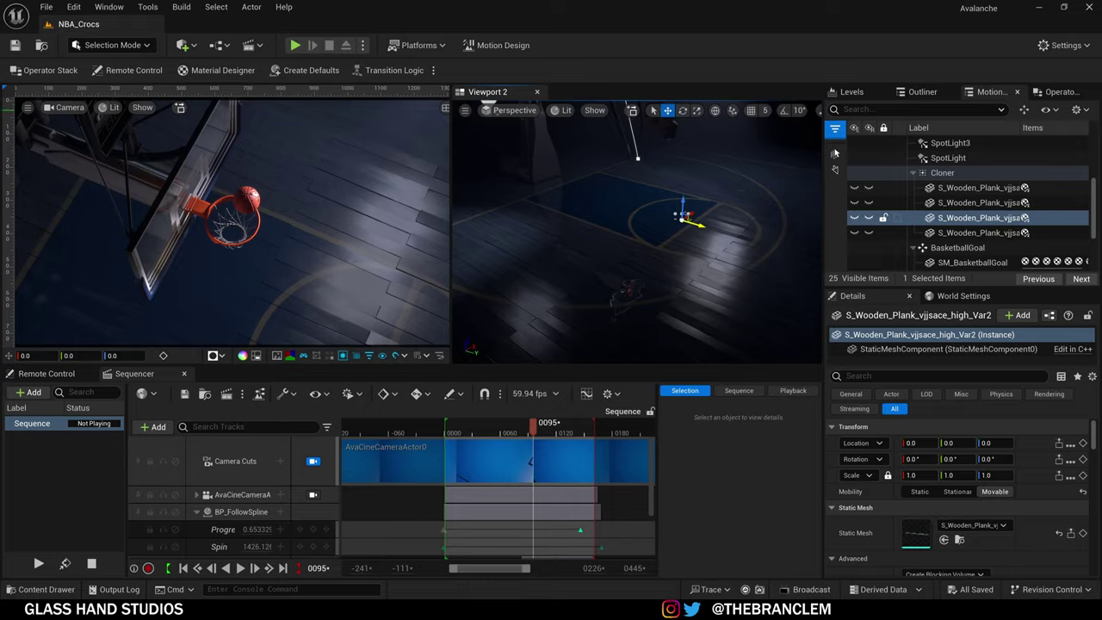
Step: Inspect the wooden plank mesh from different angles in its own editor, and close that editor
left_click_drag(393, 177, 594, 110)
left_click_drag(516, 344, 551, 293)
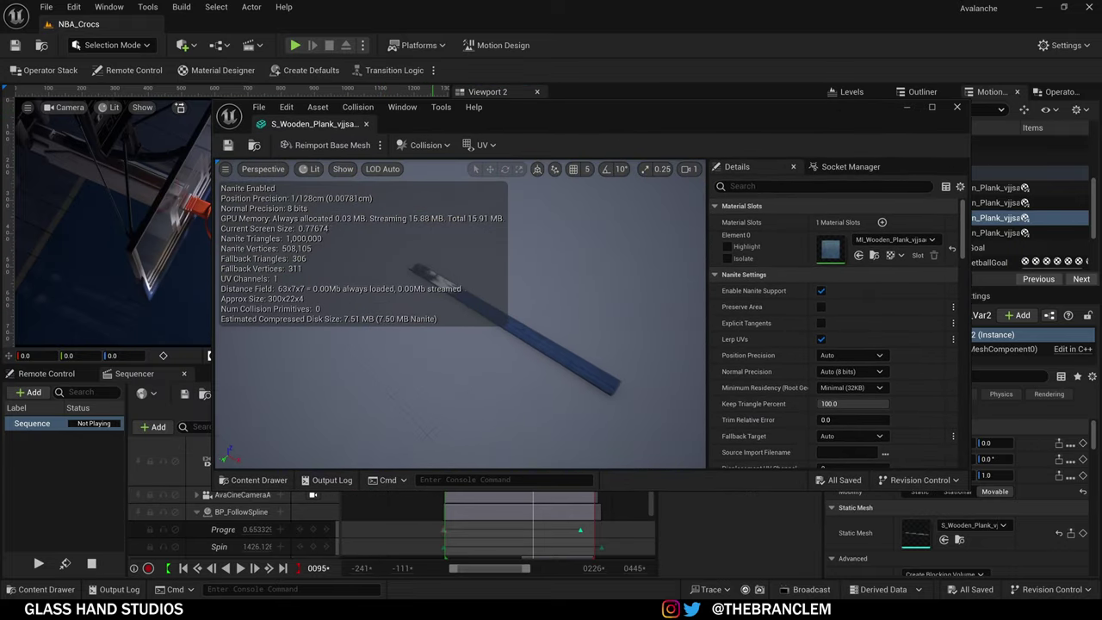
right_click_drag(521, 396, 537, 419)
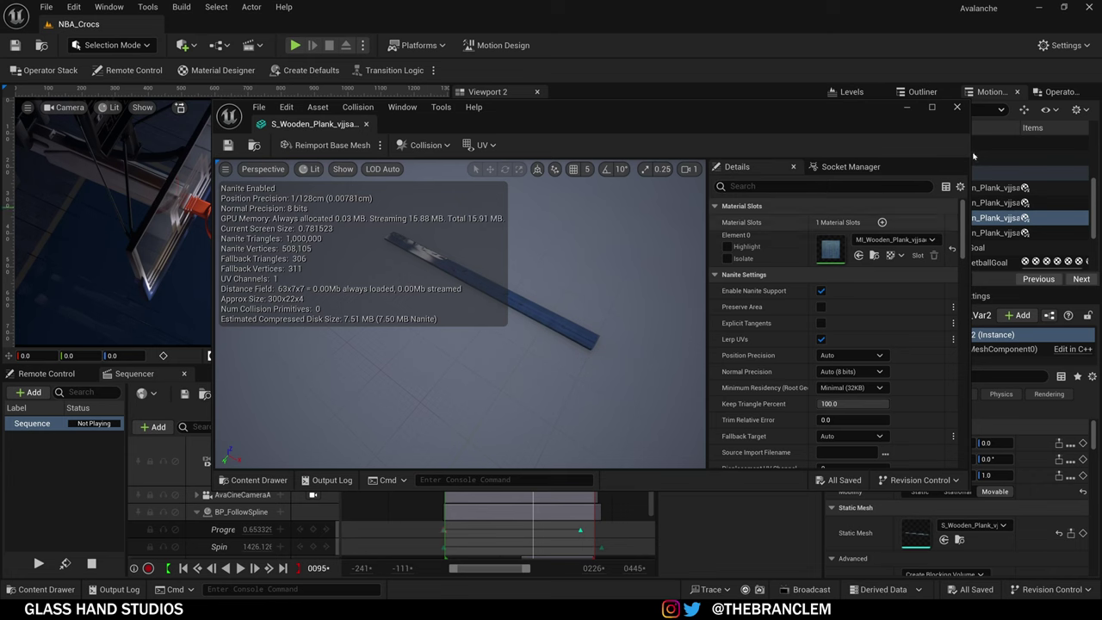
left_click(956, 108)
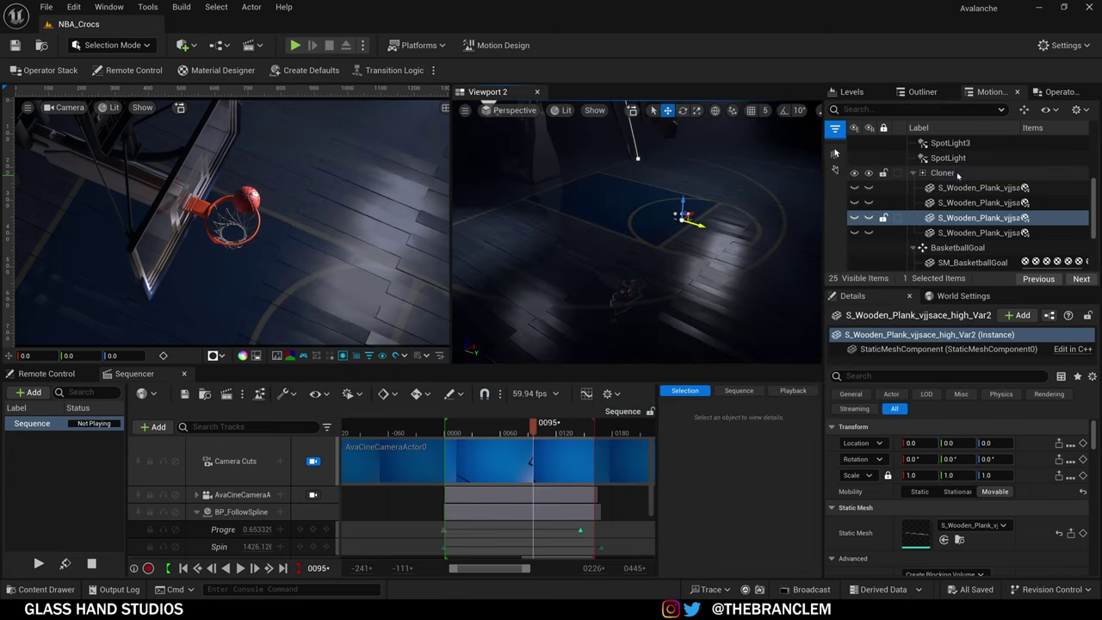
Step: Select the Cloner and examine its Layout settings alongside the plank pattern across the court floor
left_click(942, 173)
right_click_drag(573, 262, 622, 256)
scroll(881, 543, "down", 4)
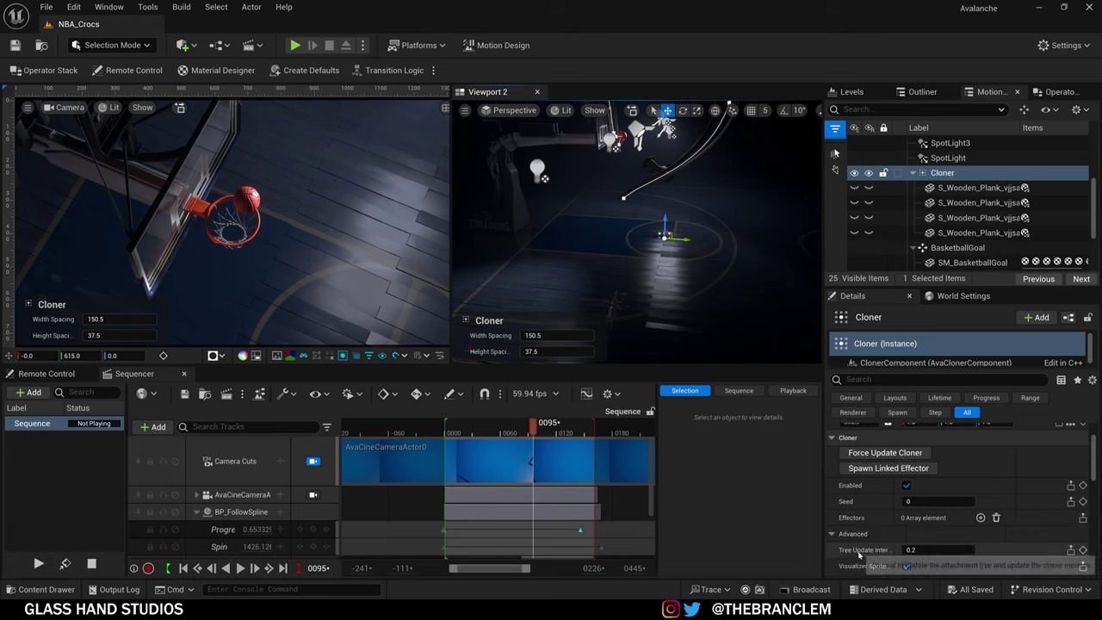
scroll(885, 517, "down", 2)
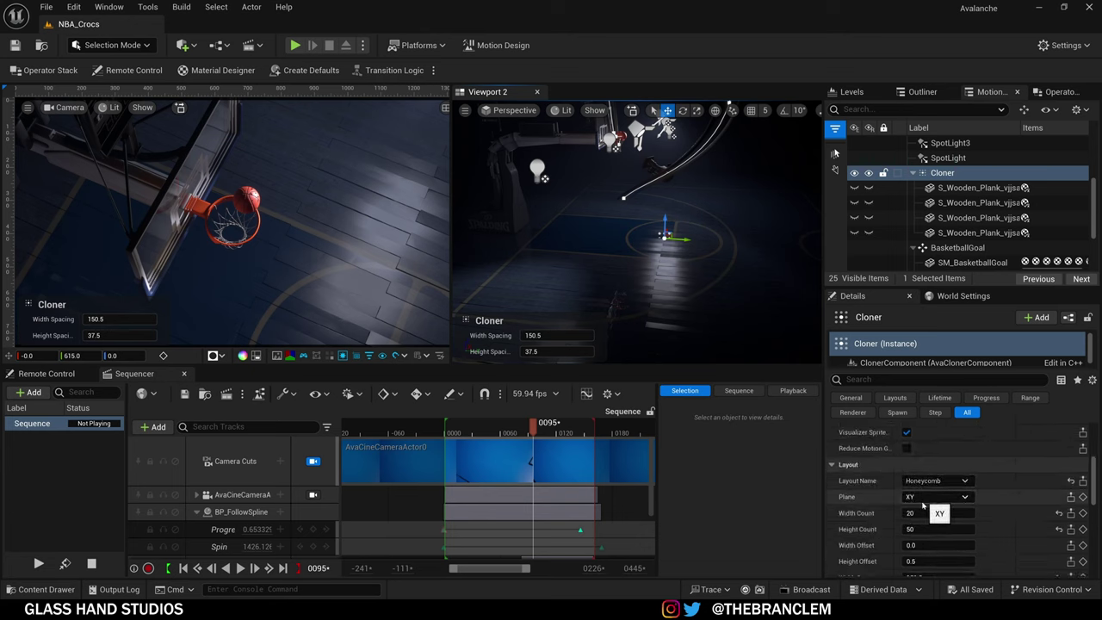
scroll(899, 507, "down", 1)
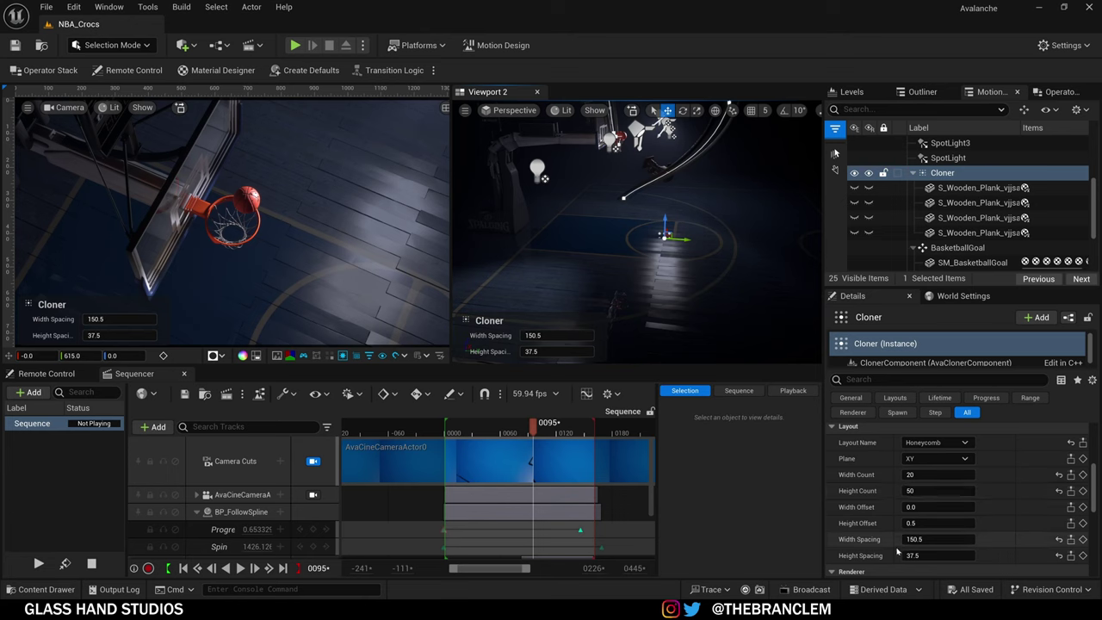
right_click_drag(637, 265, 563, 297)
right_click_drag(602, 258, 643, 250)
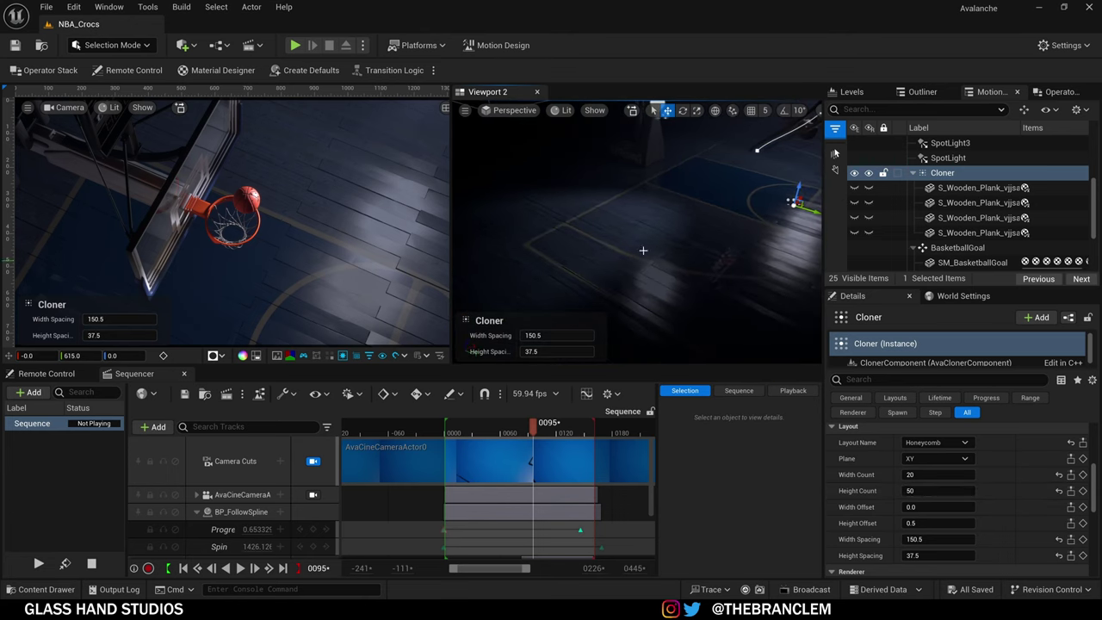
right_click_drag(711, 298, 840, 269)
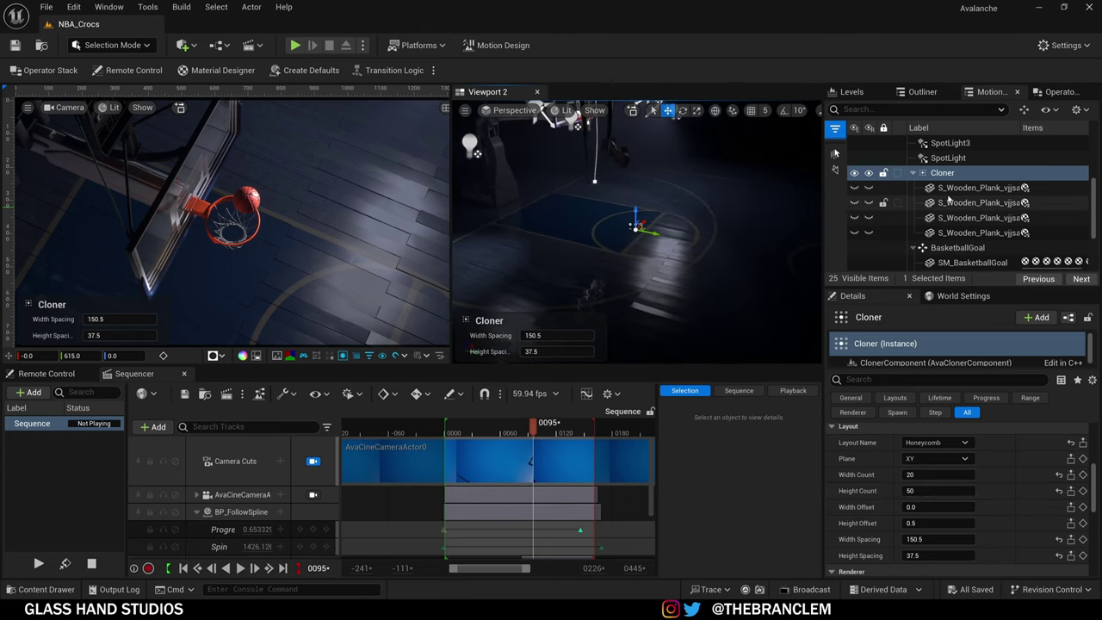
Step: Compare the rotation values of the four wooden plank variants under the Cloner
left_click(954, 189)
left_click(955, 203)
left_click(956, 218)
left_click(955, 233)
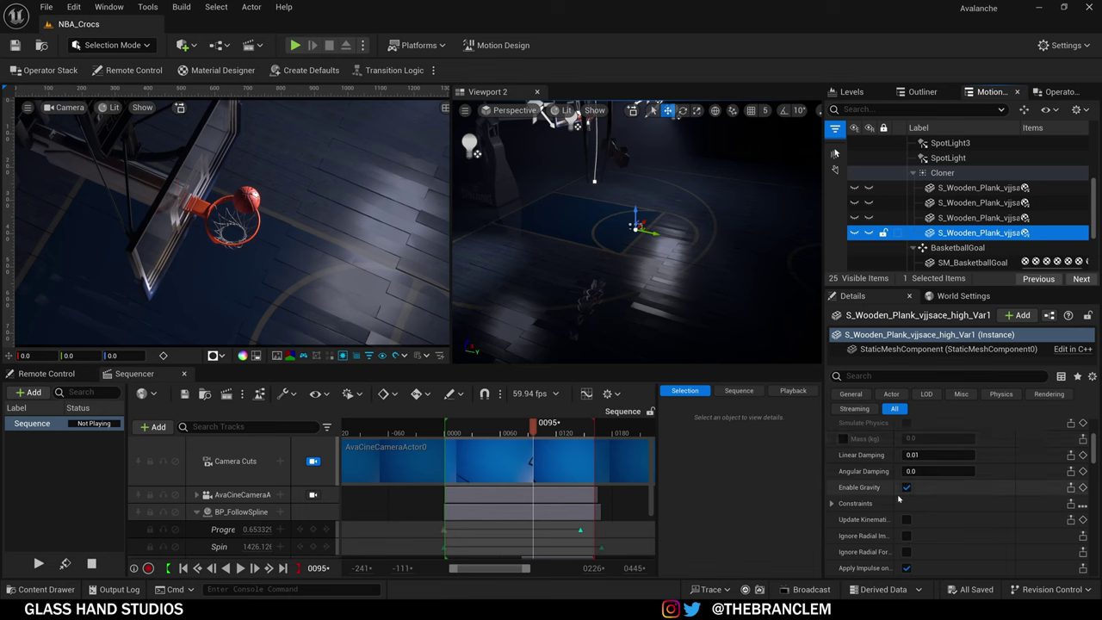
scroll(866, 503, "up", 3)
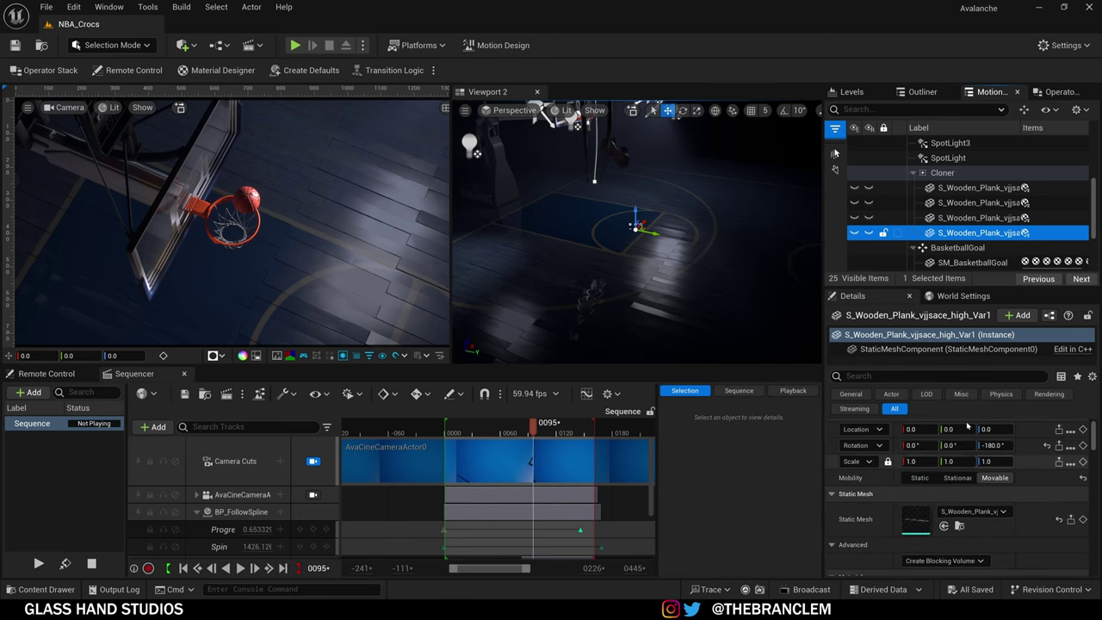
left_click(971, 220)
left_click(974, 203)
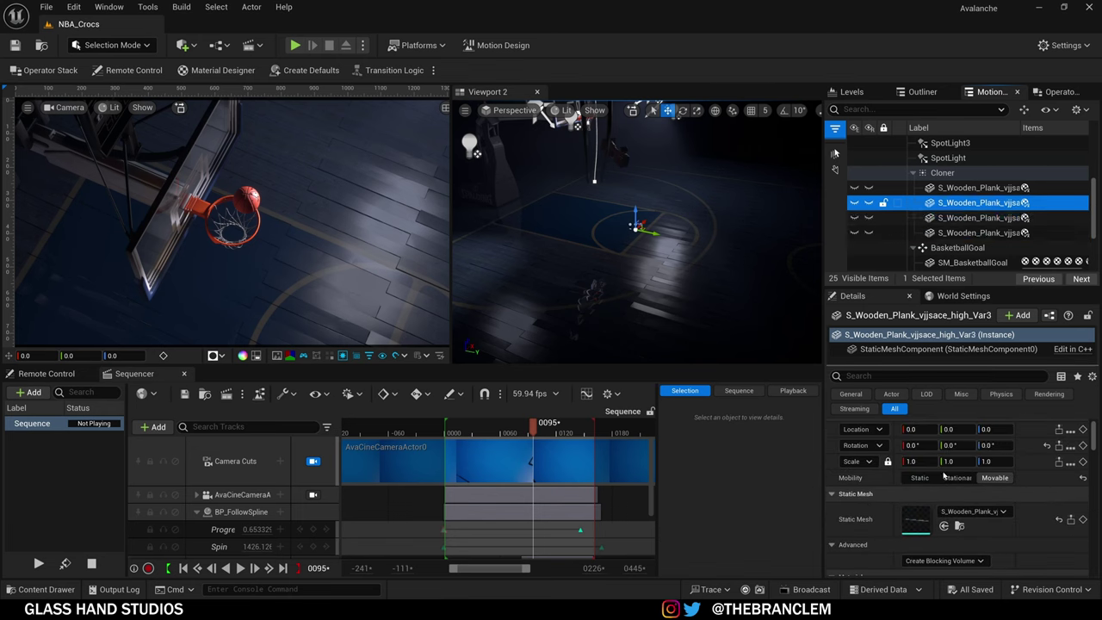
left_click(973, 187)
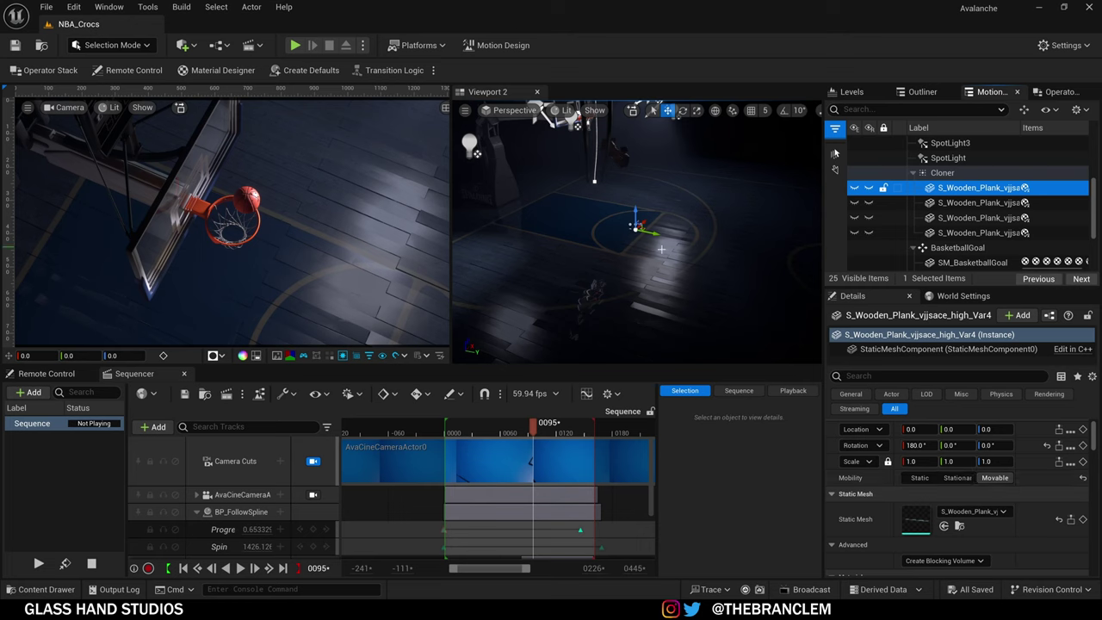
Step: Select the Cloner and examine its spacing and Renderer settings, including the Random mesh render mode, widening the property name column for readability
left_click(938, 173)
scroll(876, 508, "down", 5)
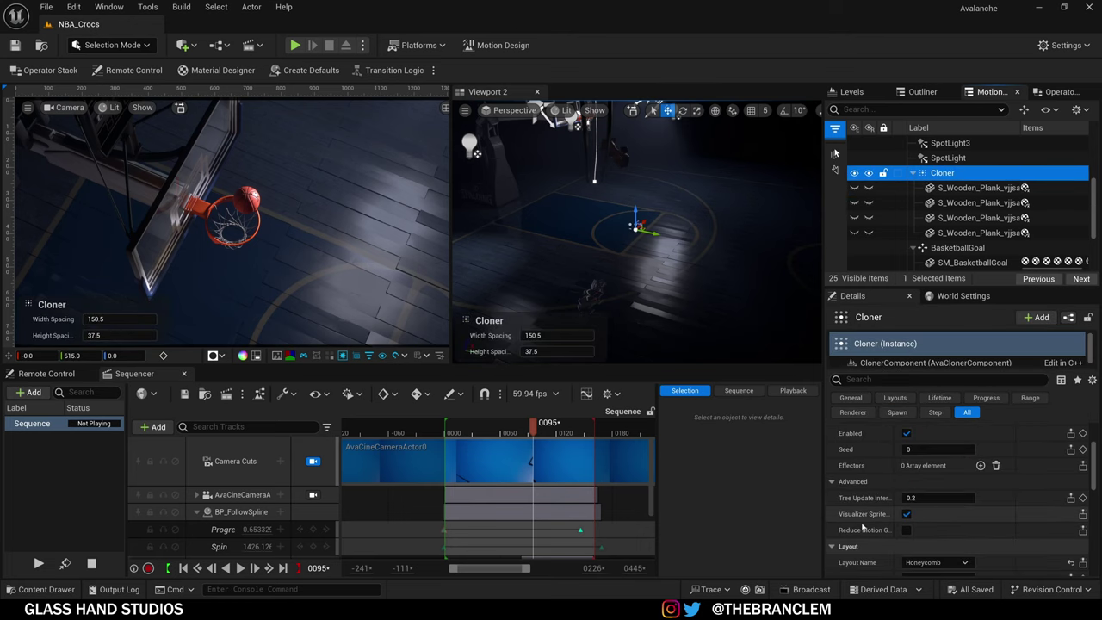
scroll(869, 512, "down", 4)
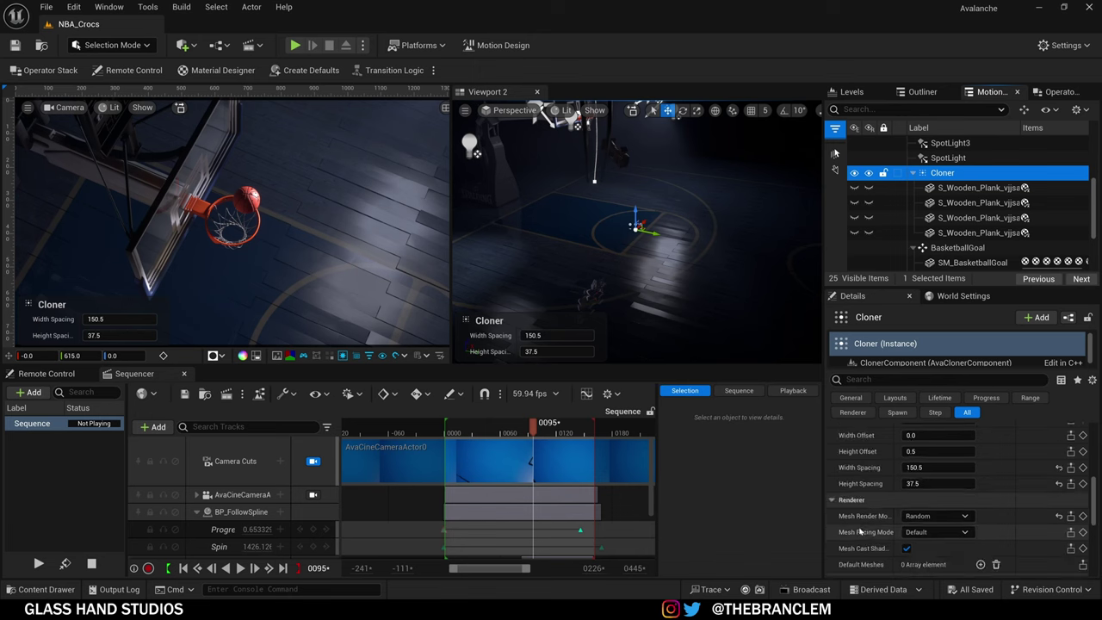
left_click_drag(893, 516, 954, 516)
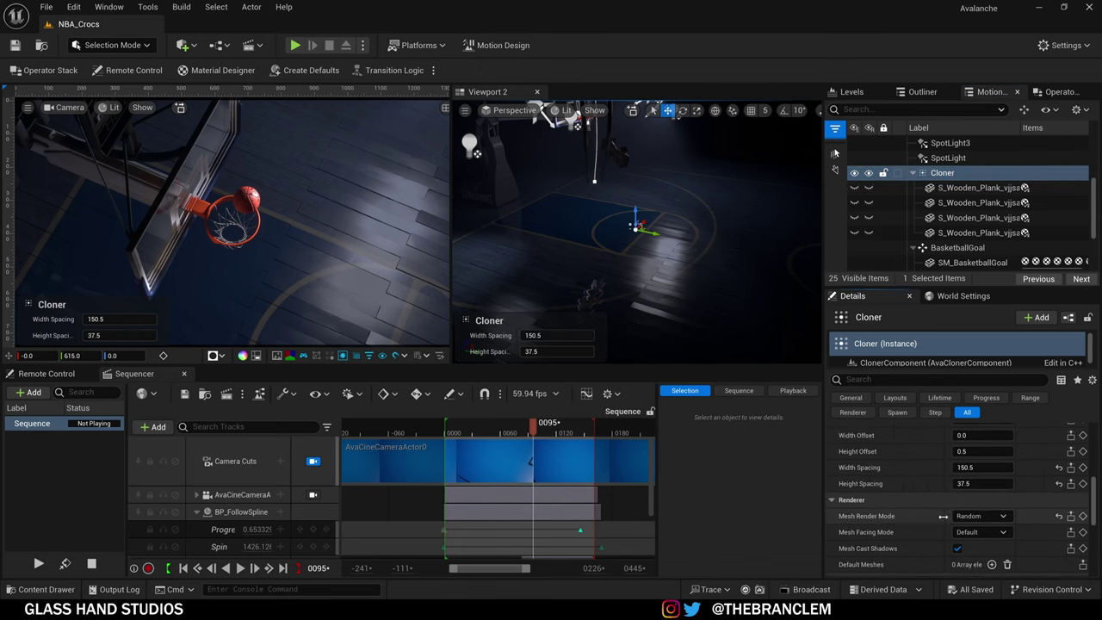
left_click_drag(942, 515, 905, 520)
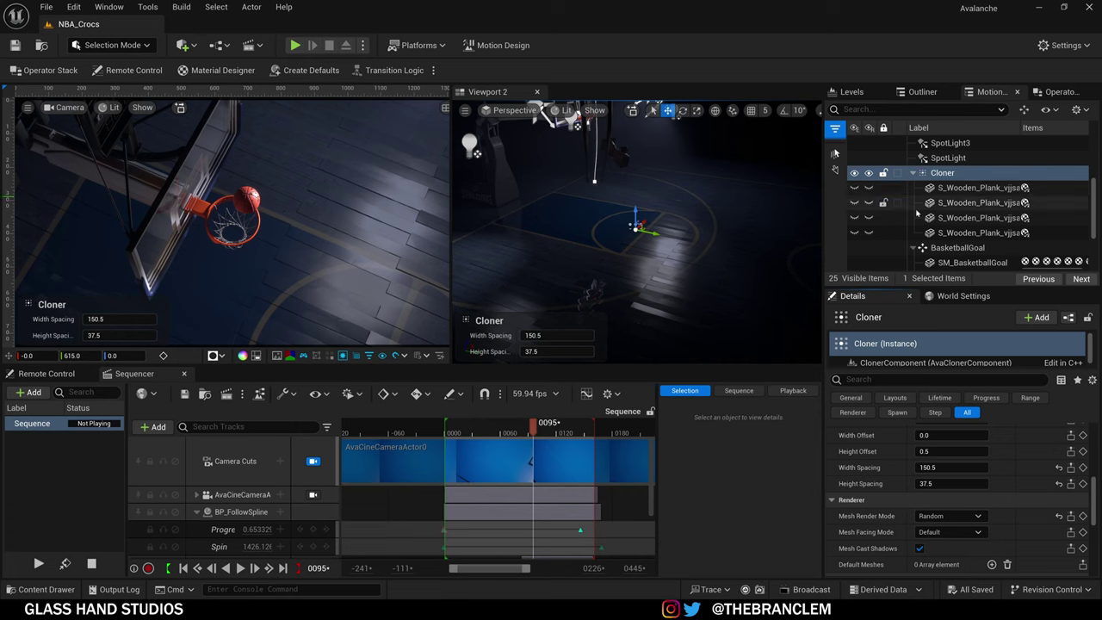
Step: Enlarge the scene outliner so more actors below the Cloner fit in view
scroll(982, 228, "down", 2)
scroll(981, 238, "down", 1)
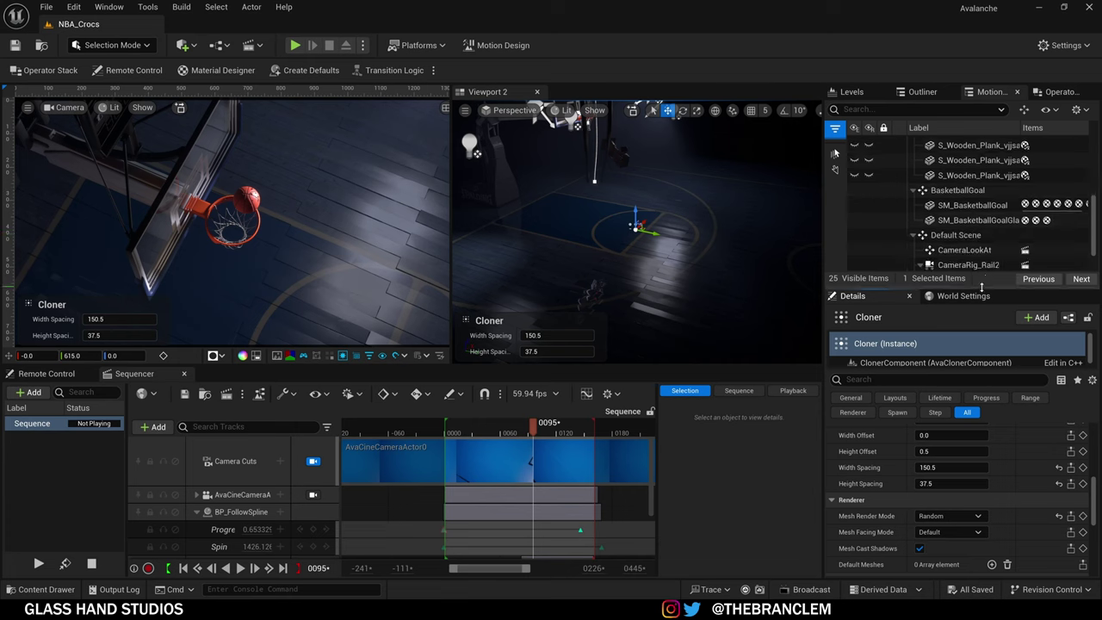
left_click_drag(981, 287, 981, 329)
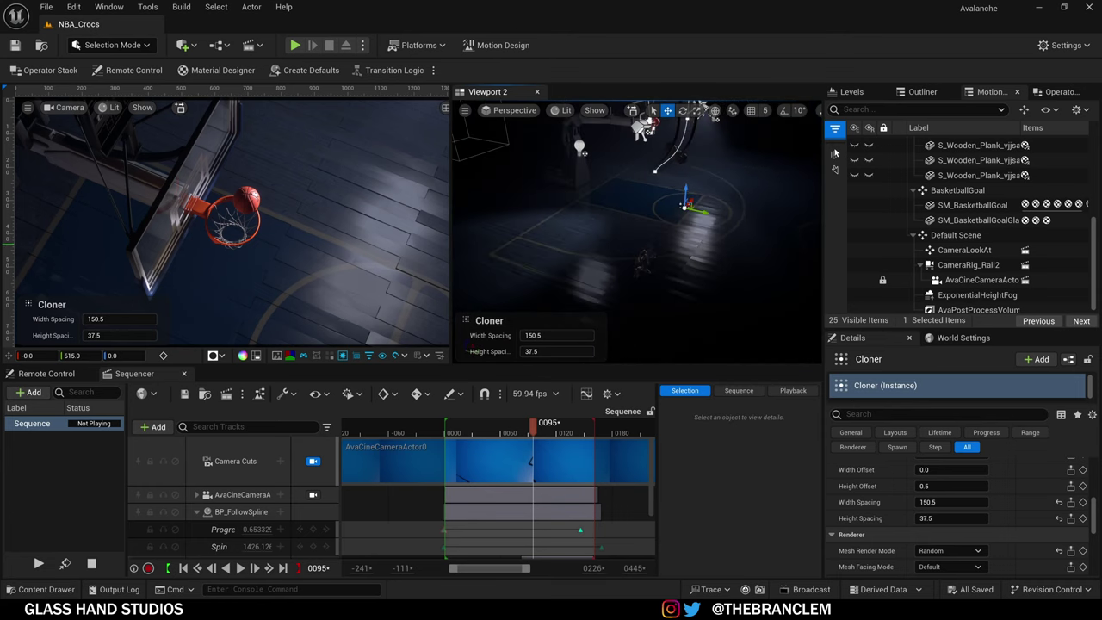
scroll(936, 258, "down", 1)
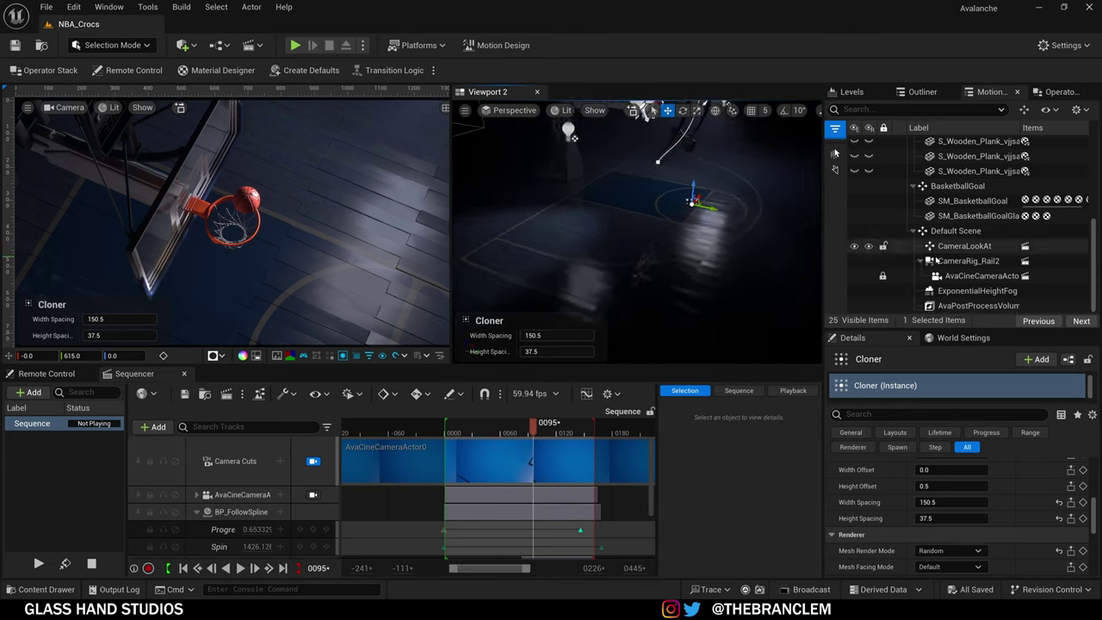
Step: Select the DecalActor on the court floor and examine its transform and decal material settings
left_click(700, 223)
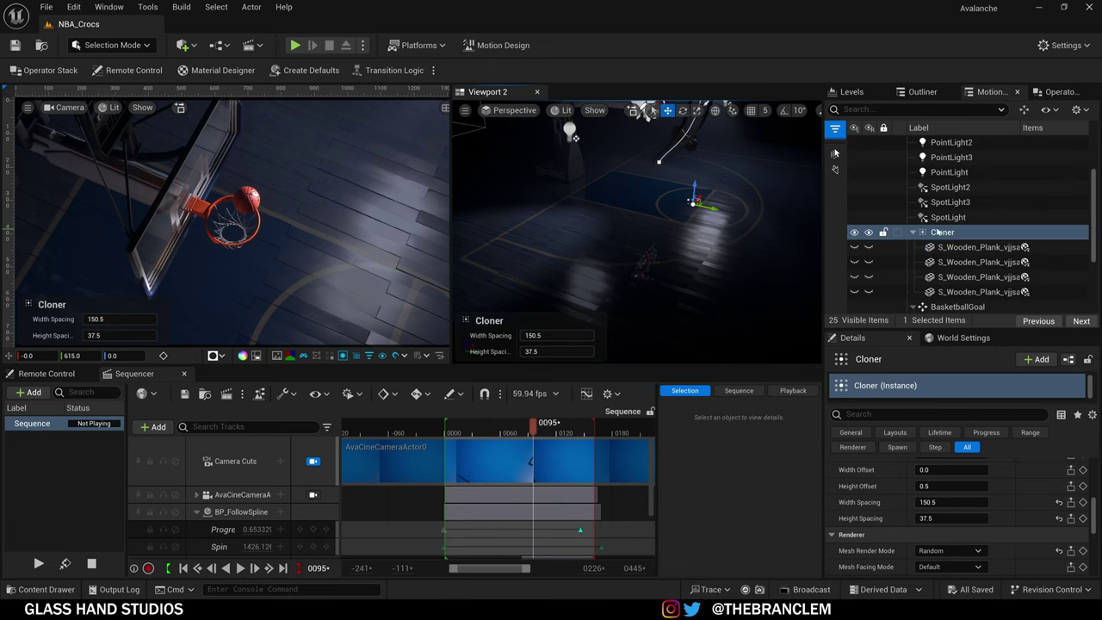
left_click(693, 202)
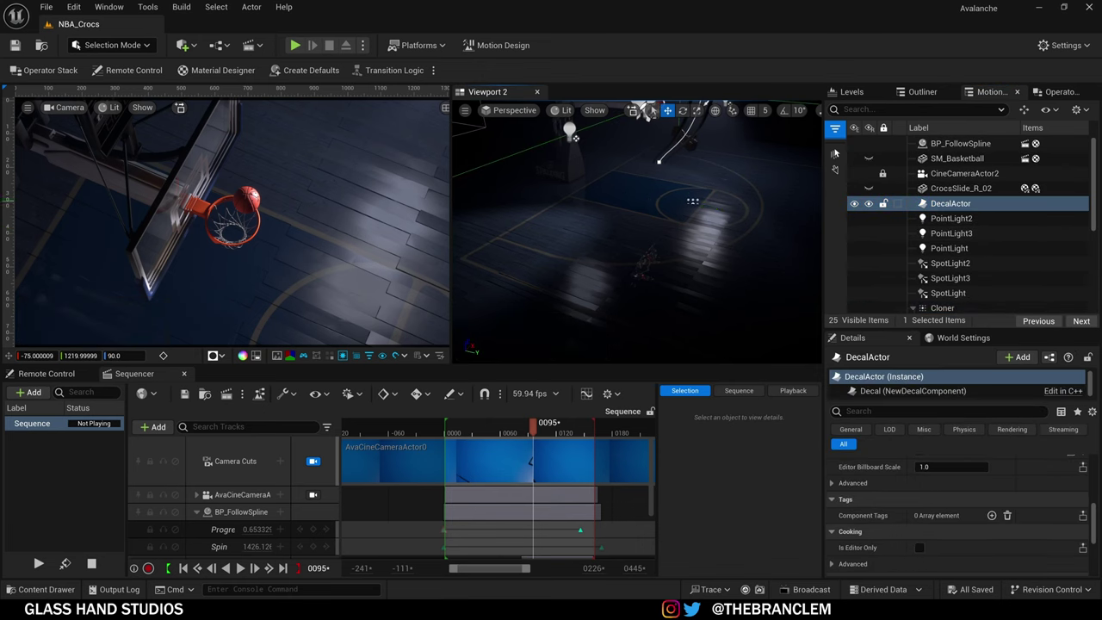
key("f")
scroll(892, 509, "up", 5)
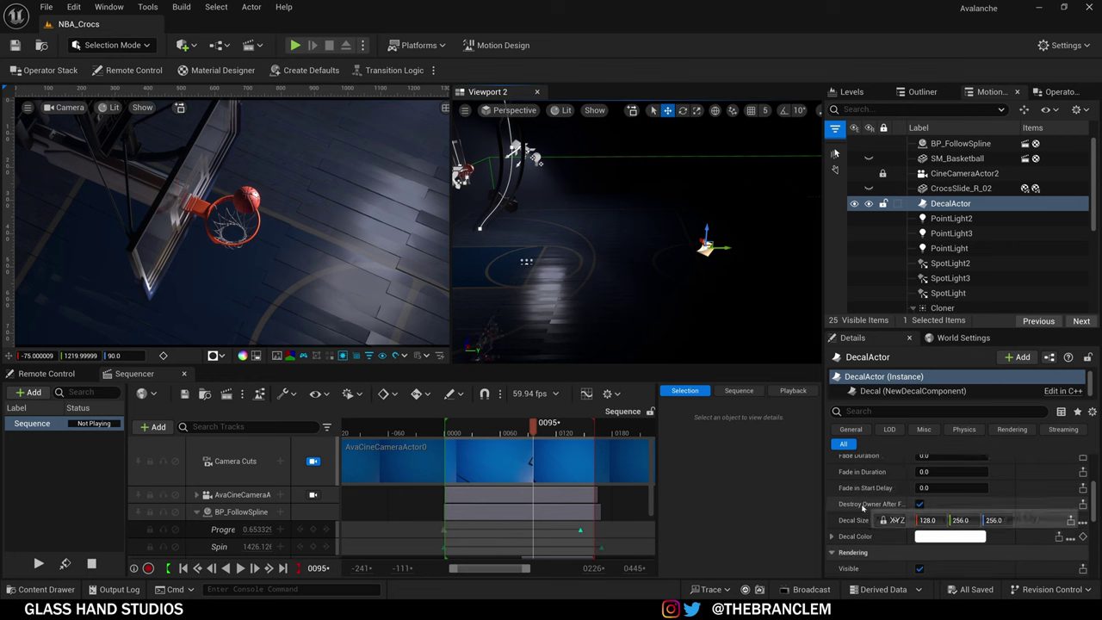
scroll(863, 508, "down", 1)
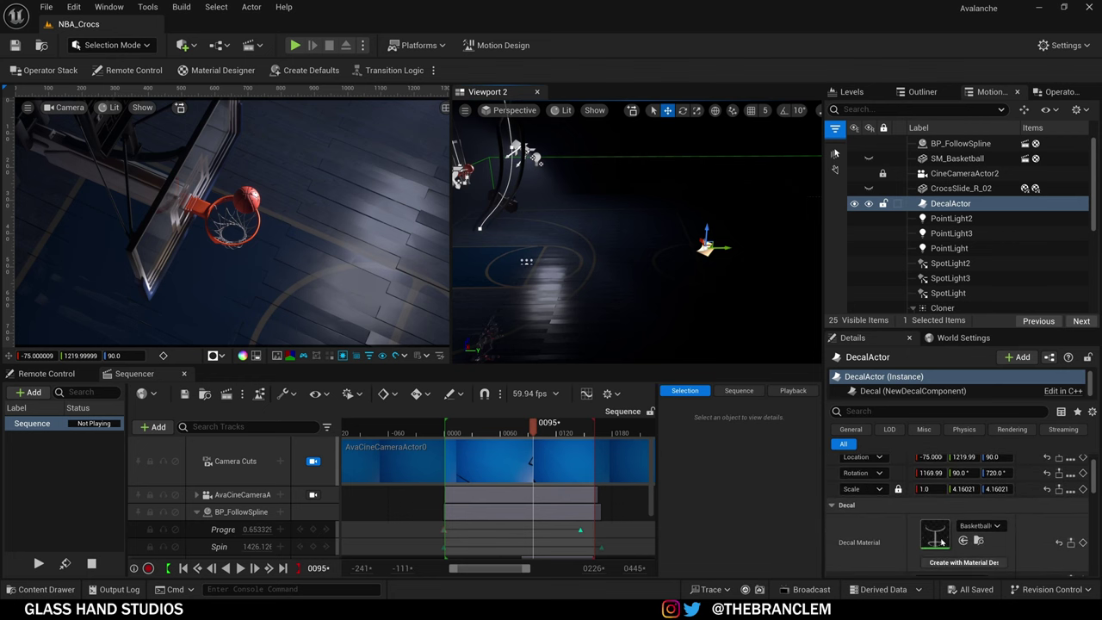
Step: Open the decal material BasketballCourt_01-01_Mat, inspect its Texture Sample node, and close the editor without applying changes
double_click(934, 535)
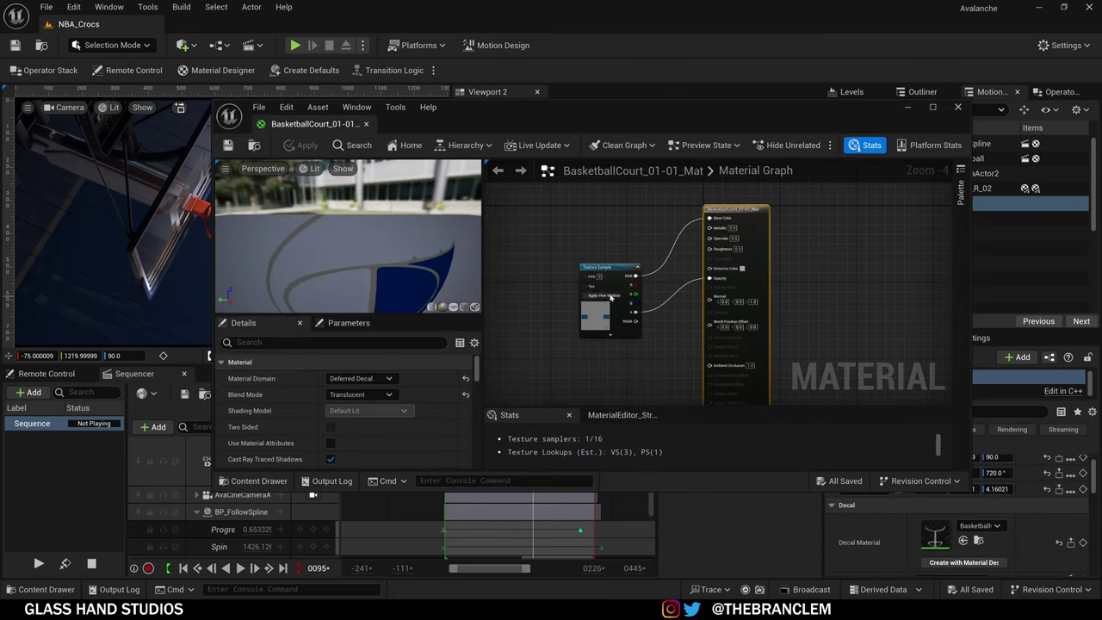
left_click(610, 293)
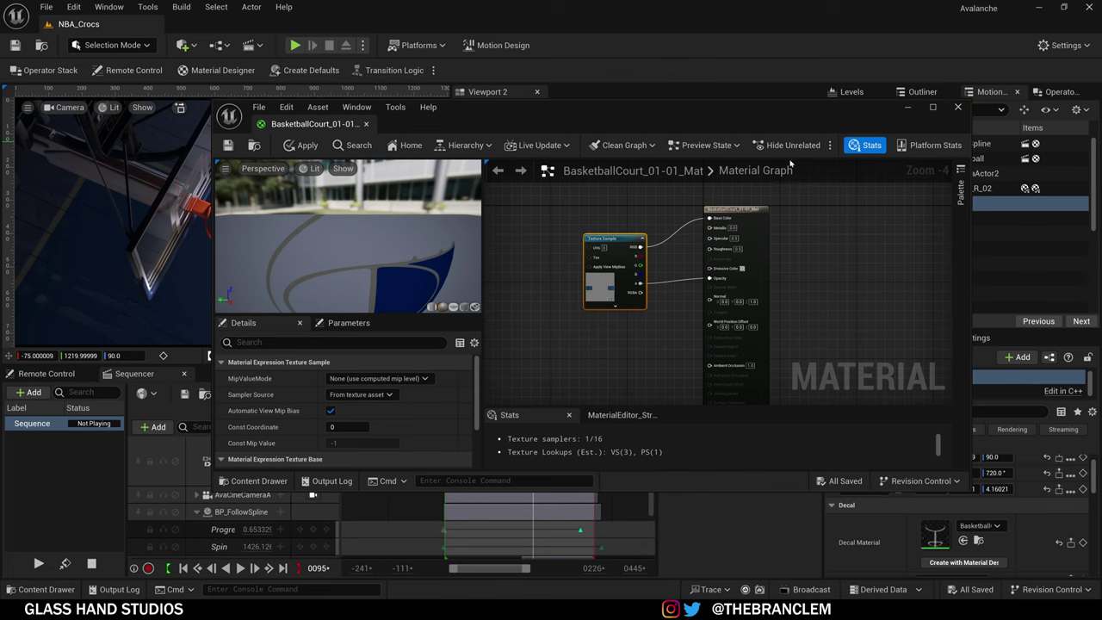
left_click(957, 107)
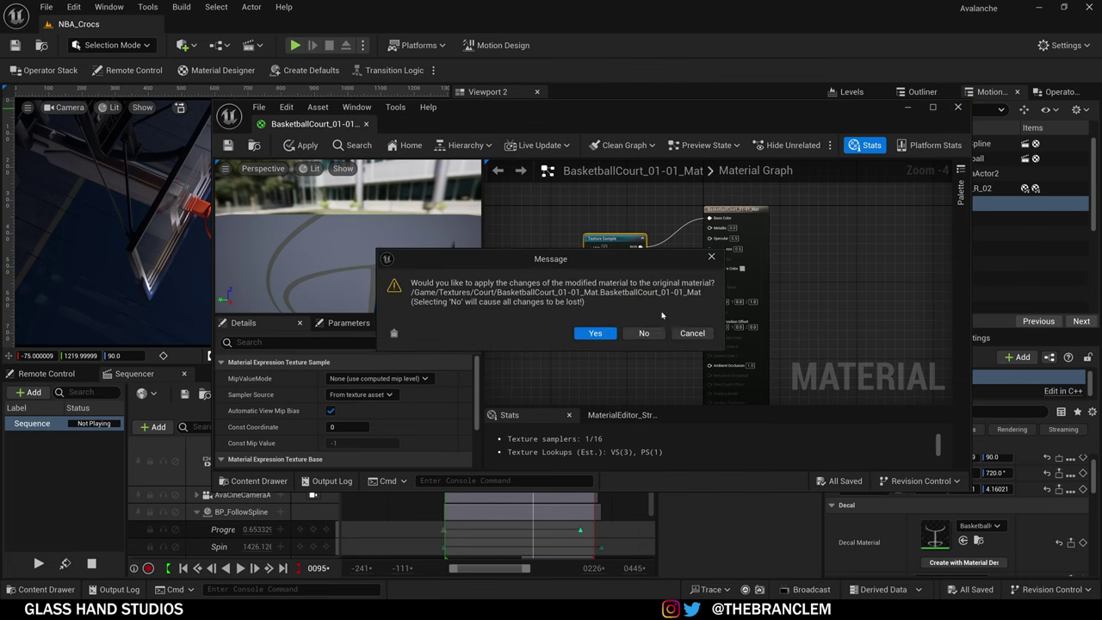
left_click(645, 332)
Step: Toggle the DecalActor's visibility off and on and examine the court markings across the plank floor
right_click_drag(646, 250, 568, 237)
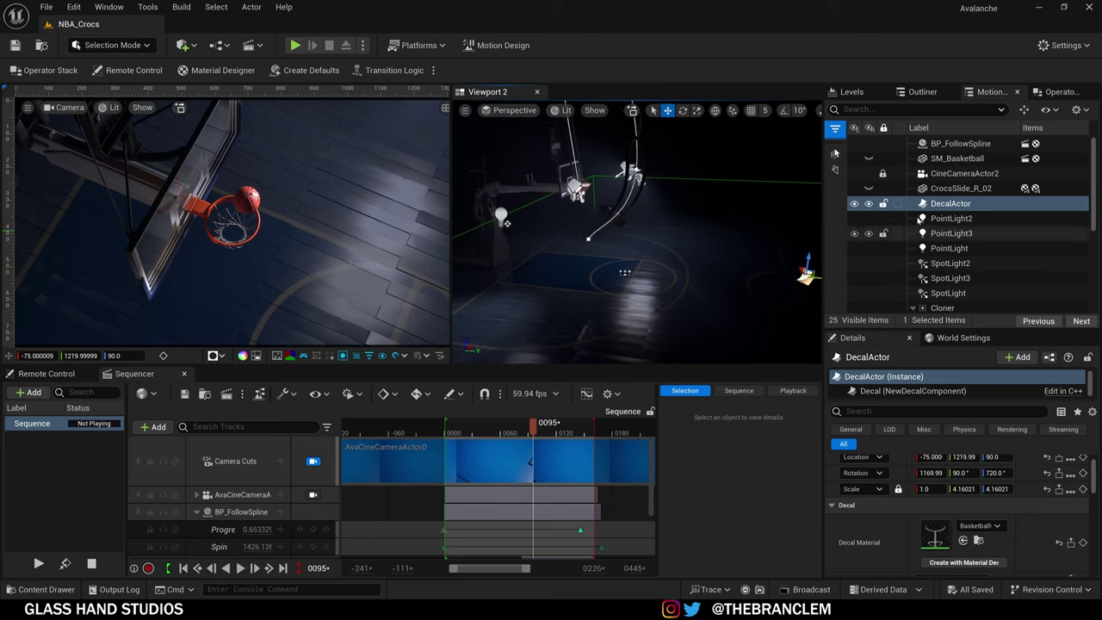
left_click(858, 204)
left_click(856, 204)
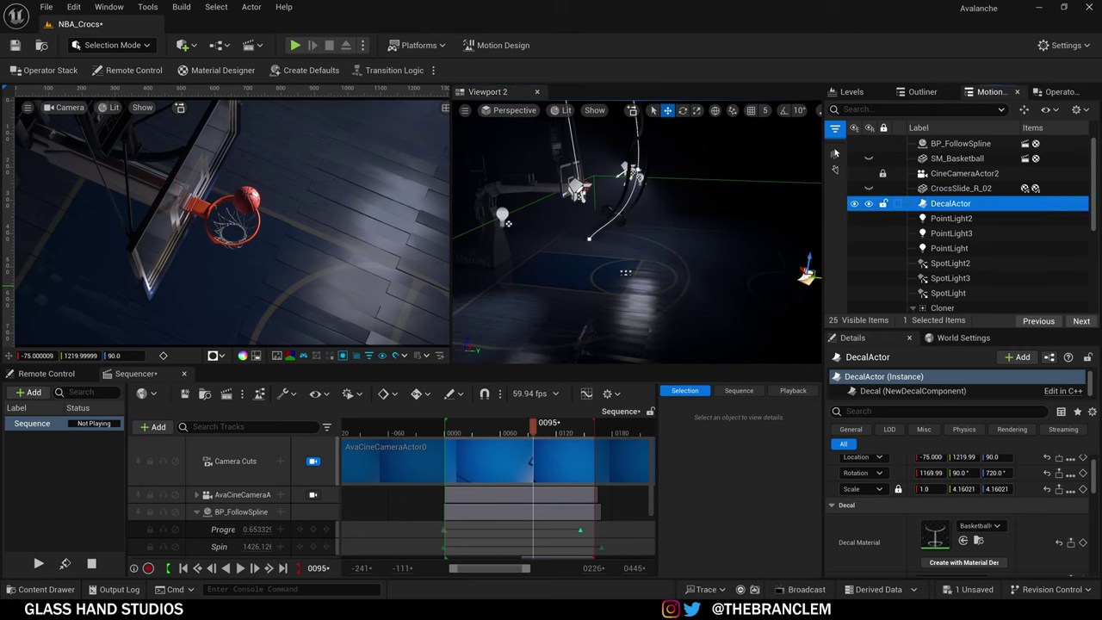
right_click_drag(637, 233, 559, 234)
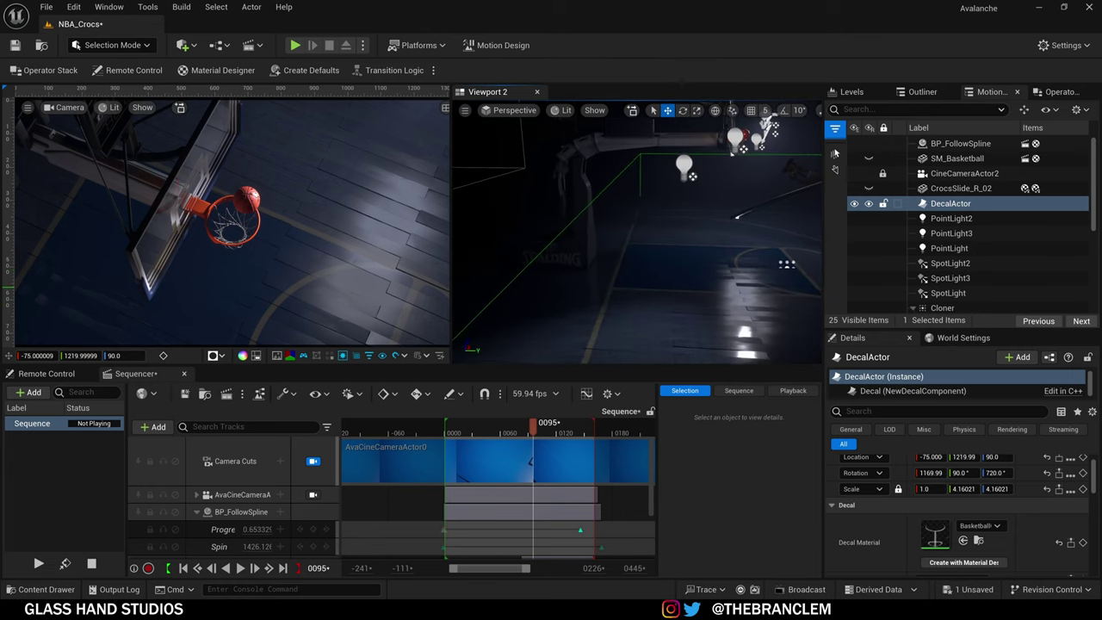
right_click_drag(627, 308, 626, 307)
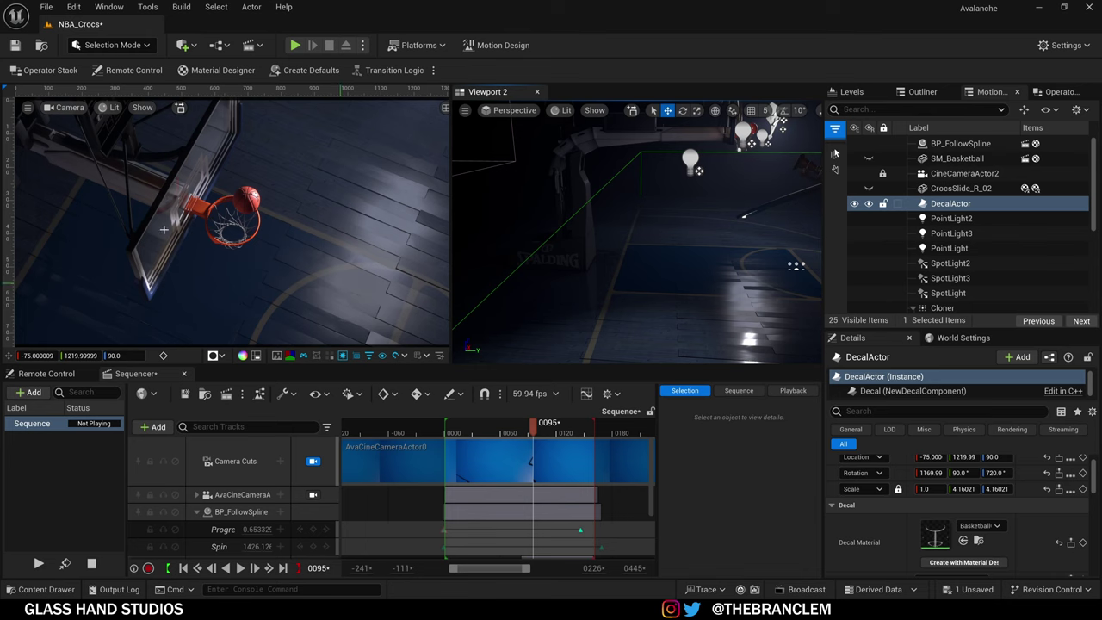
Step: Scrub the sequence to frame 26, check the camera view in the Triangles visualization, and return it to Lit
mouse_move(534, 432)
left_mouse_down()
mouse_move(517, 435)
mouse_move(558, 444)
mouse_move(556, 430)
left_mouse_up()
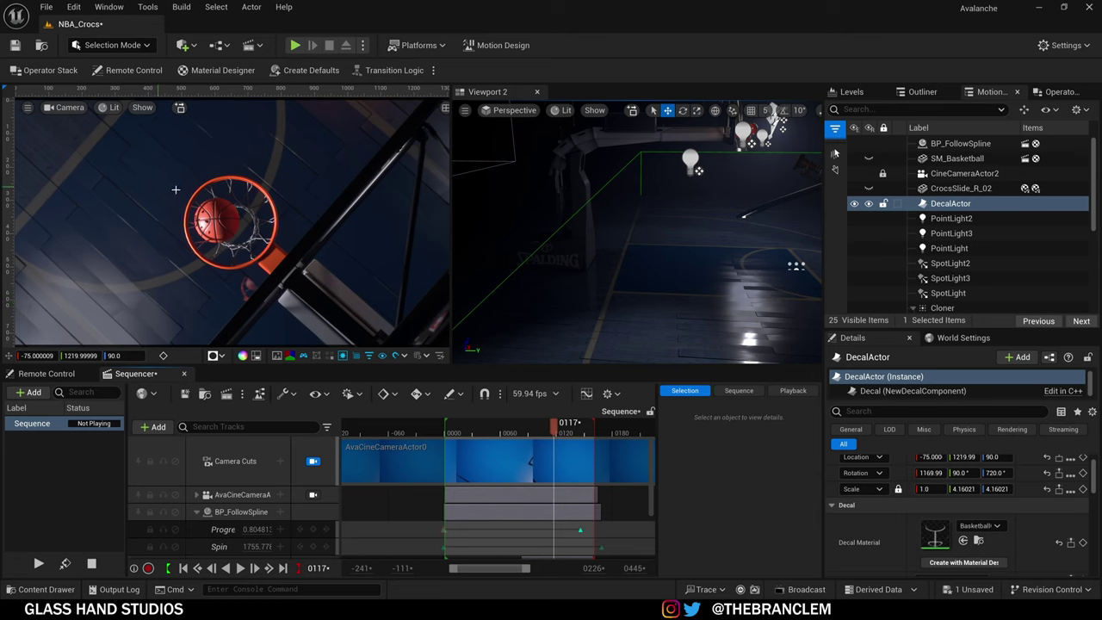
left_click_drag(549, 427, 468, 430)
left_click(255, 593)
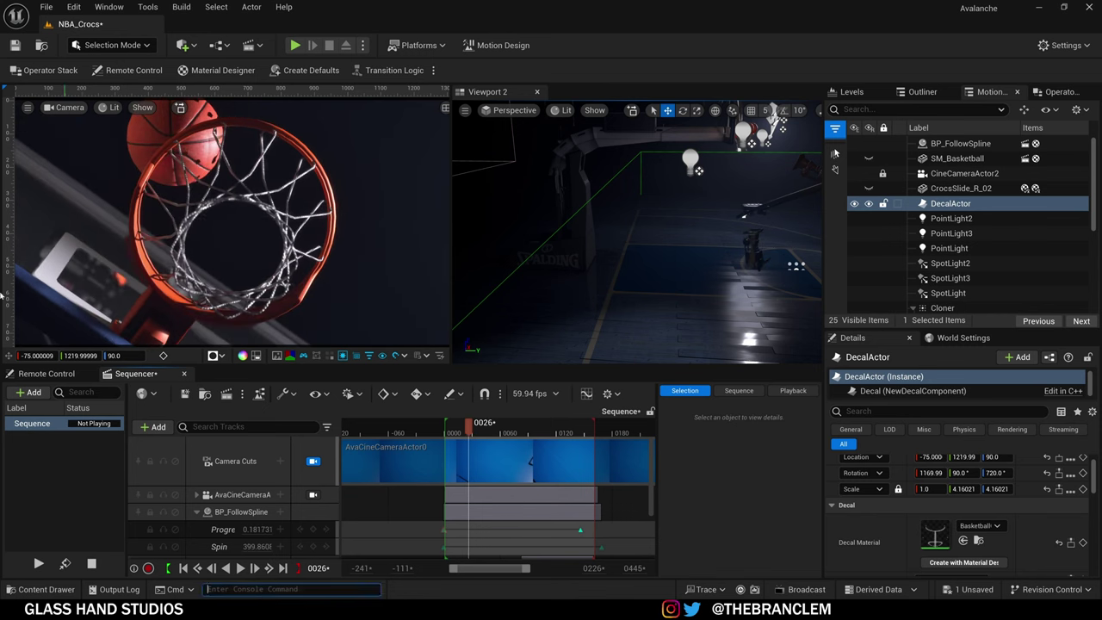
left_click(110, 106)
mouse_move(225, 371)
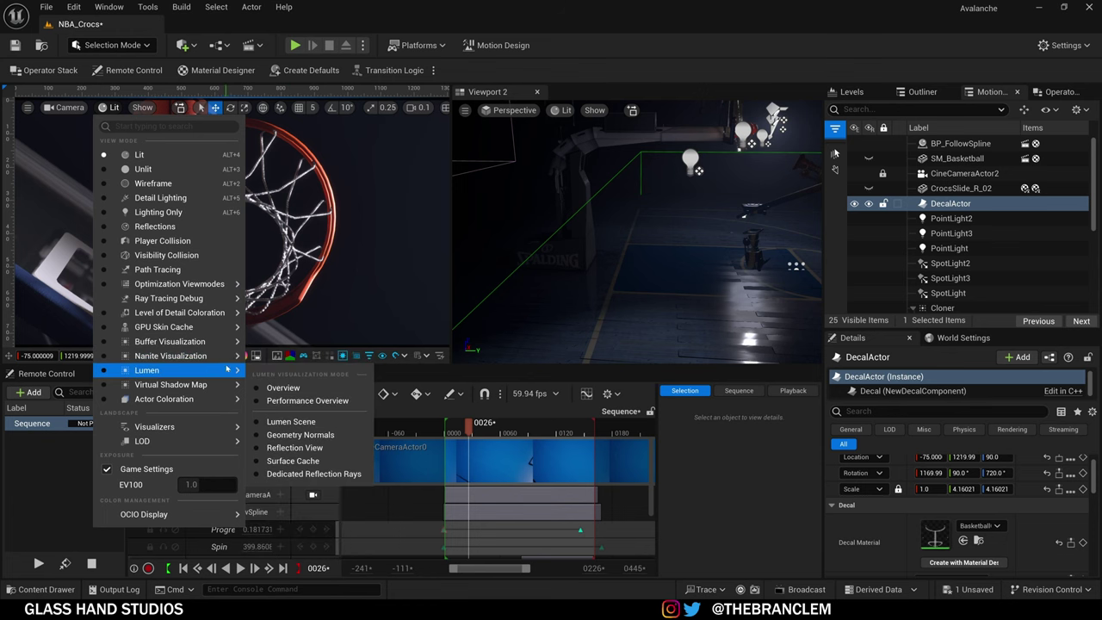
left_click(283, 422)
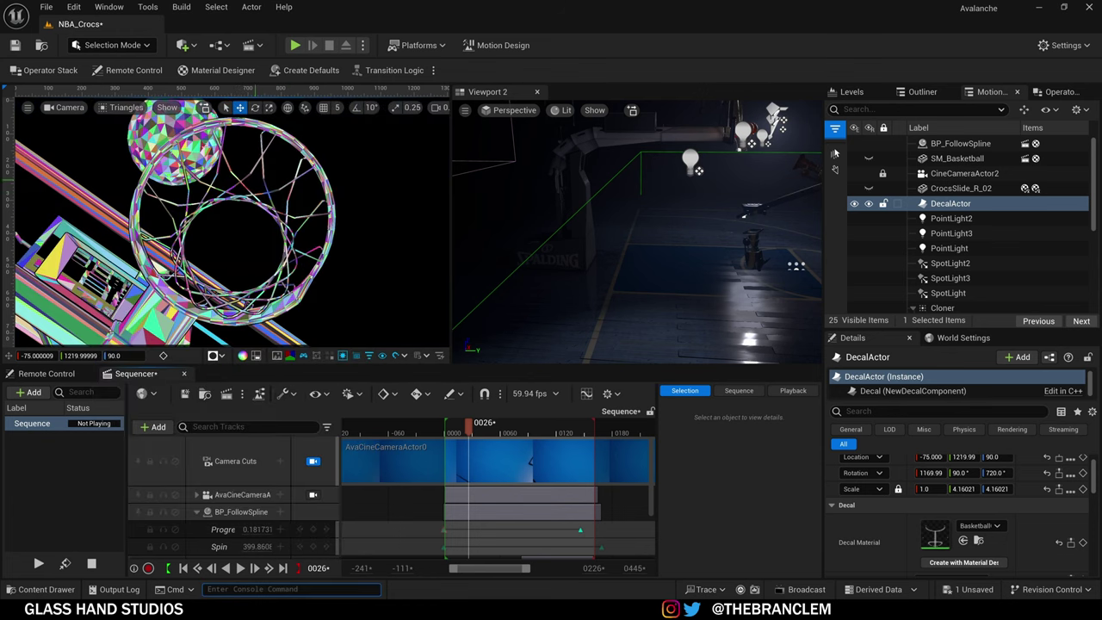
left_click(125, 107)
left_click(134, 133)
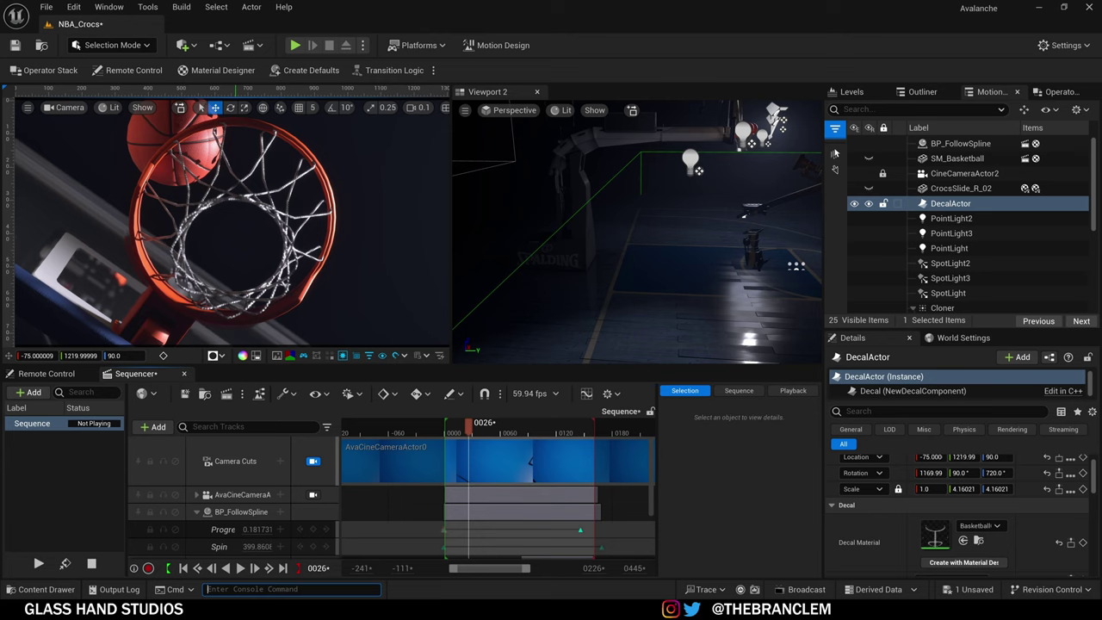
Step: Run the console command r.raytracing.nanite.mode 1
type("r.")
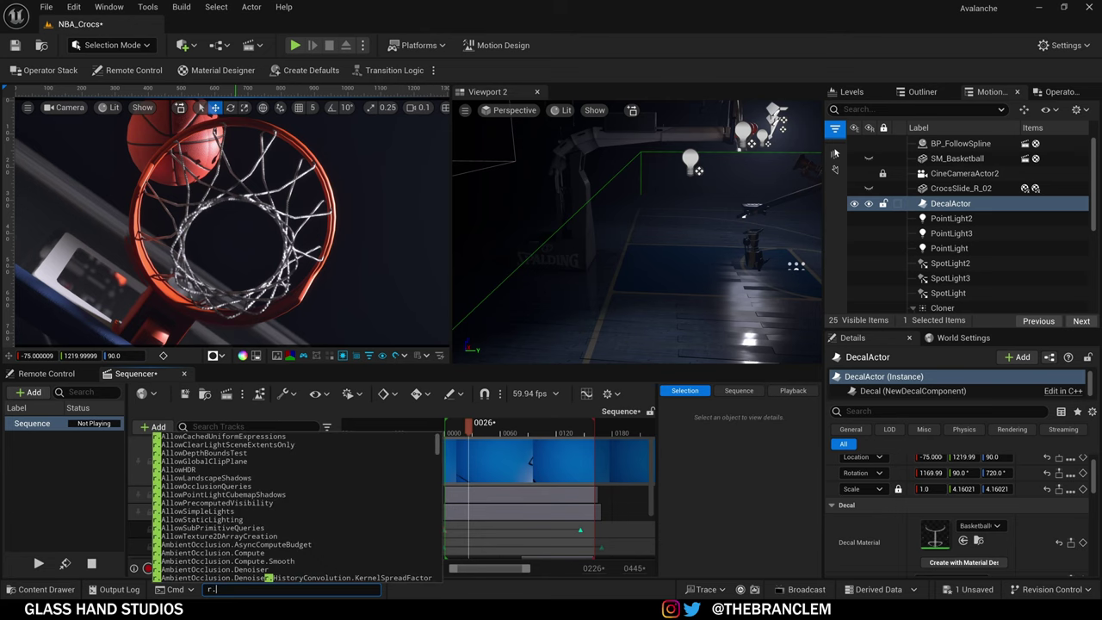
type("rayt")
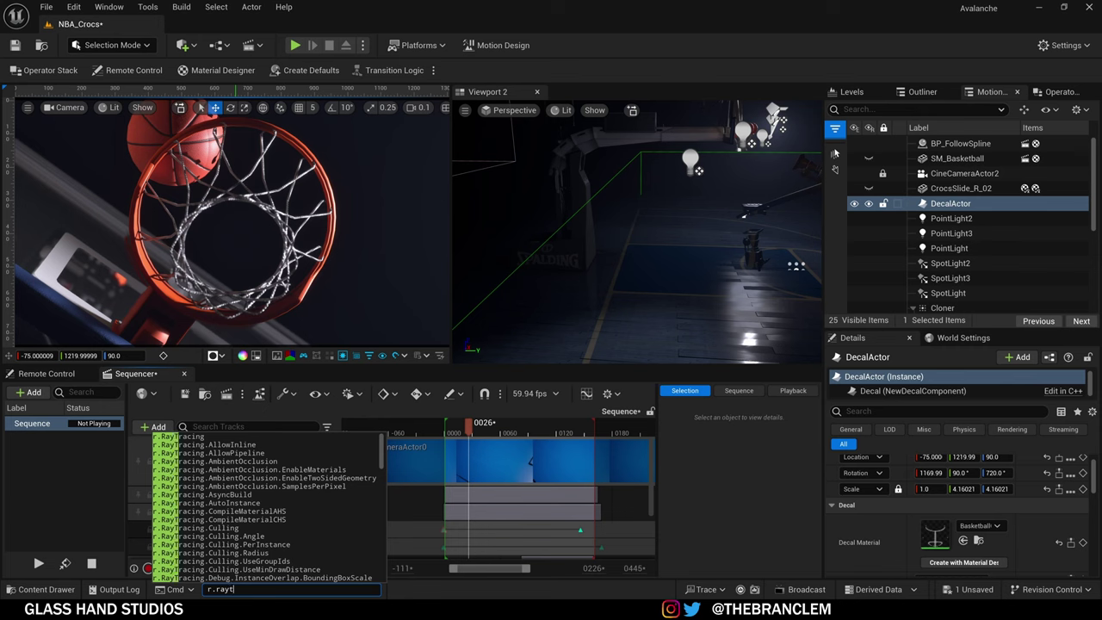
type("racing.nanitem")
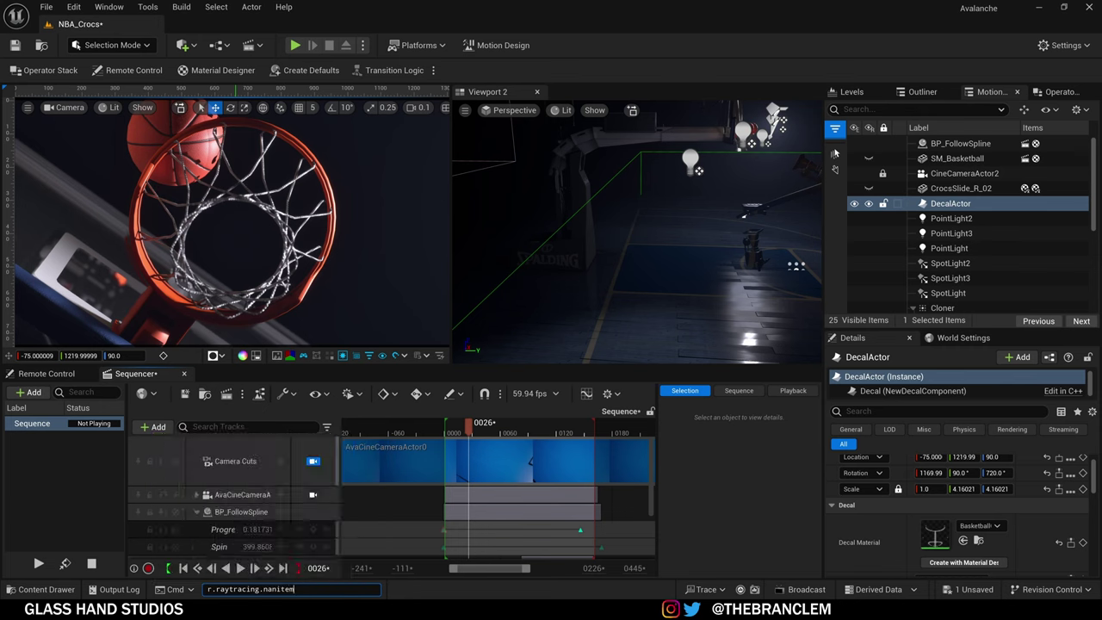
key("BackSpace")
type(".mode 1")
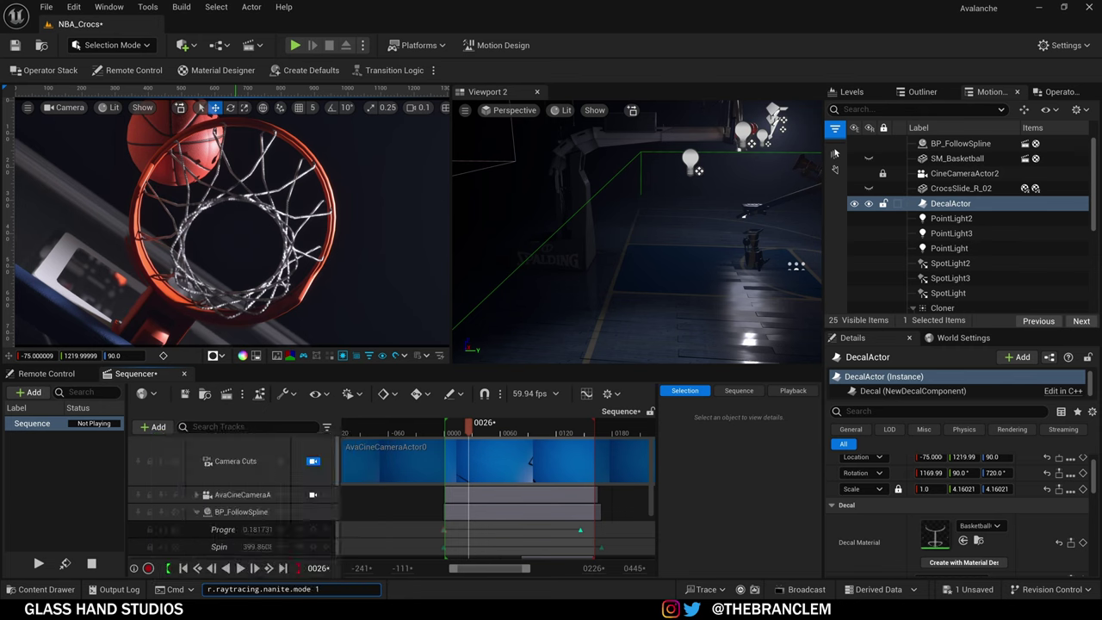
key("Return")
Step: Scrub the sequence to frame 83, select BP_FollowSpline, and examine the ball's spline path around the hoop
left_click_drag(471, 429, 496, 439)
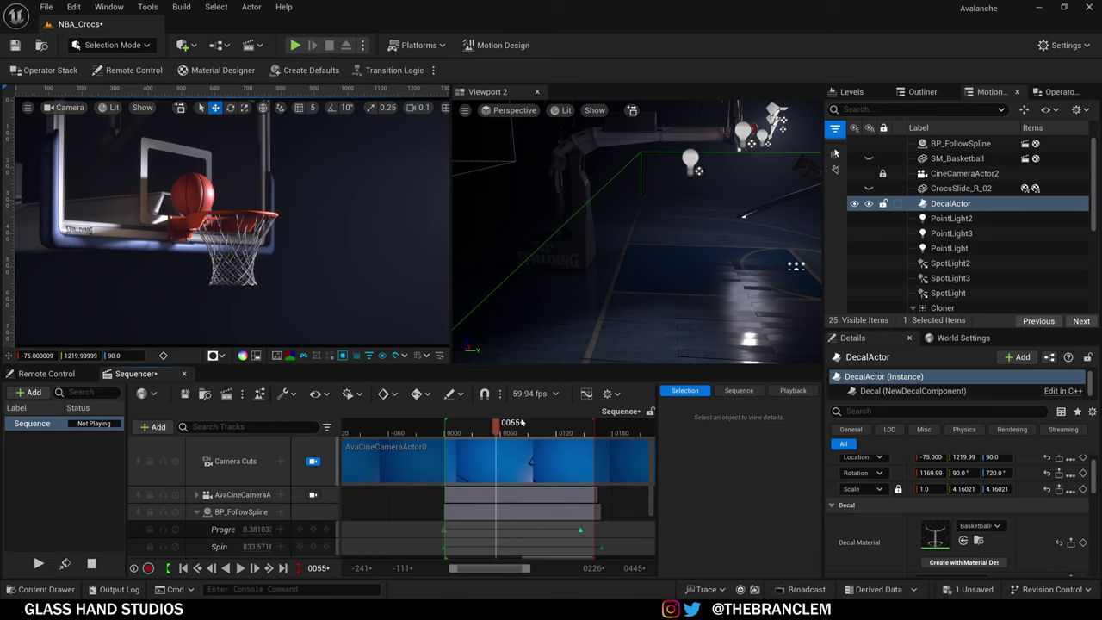
mouse_move(521, 422)
left_mouse_down()
mouse_move(583, 435)
mouse_move(521, 434)
left_mouse_up()
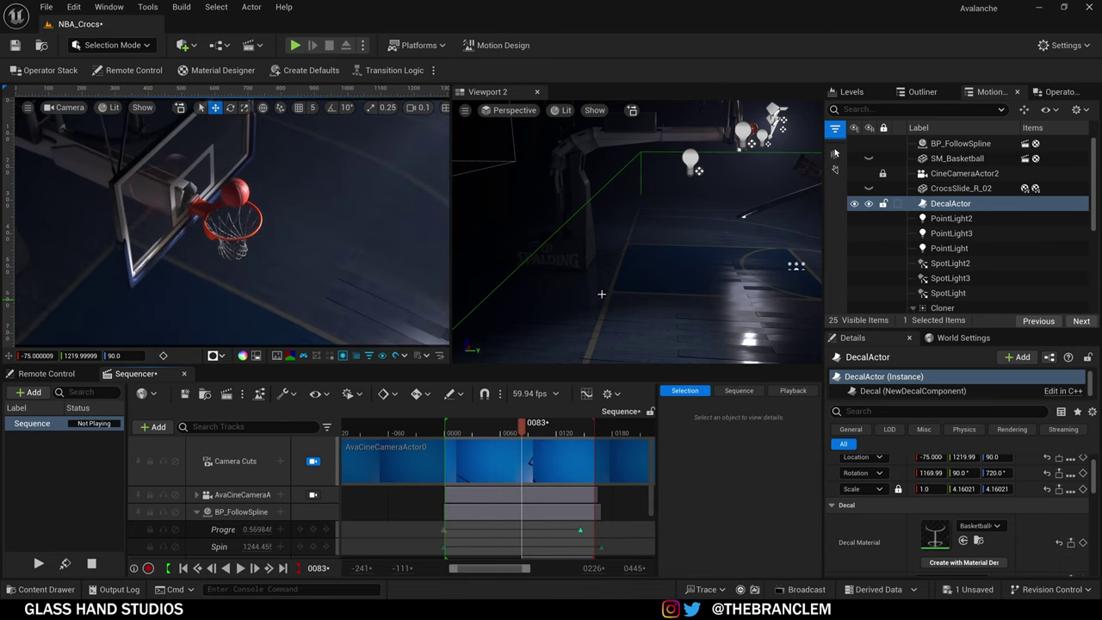
right_click_drag(602, 295, 680, 225)
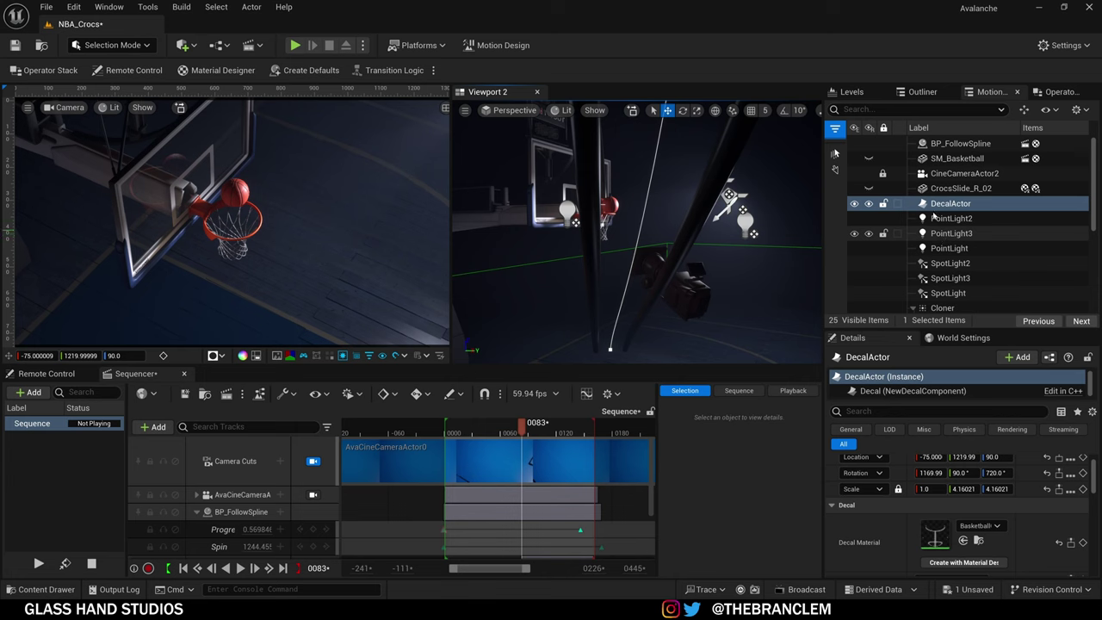
double_click(946, 203)
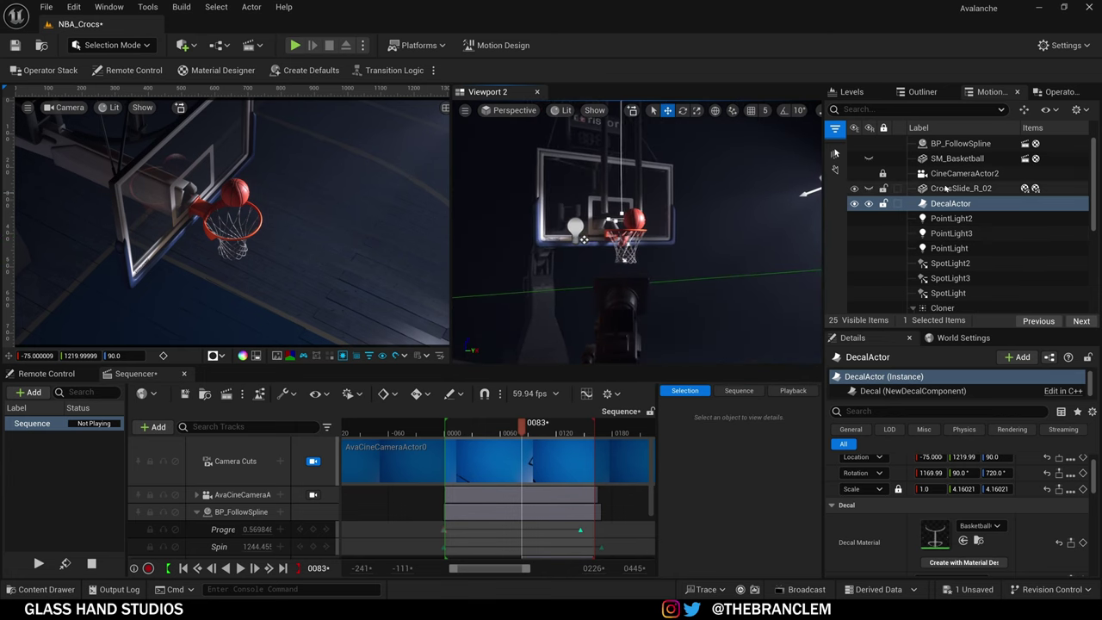
left_click(957, 143)
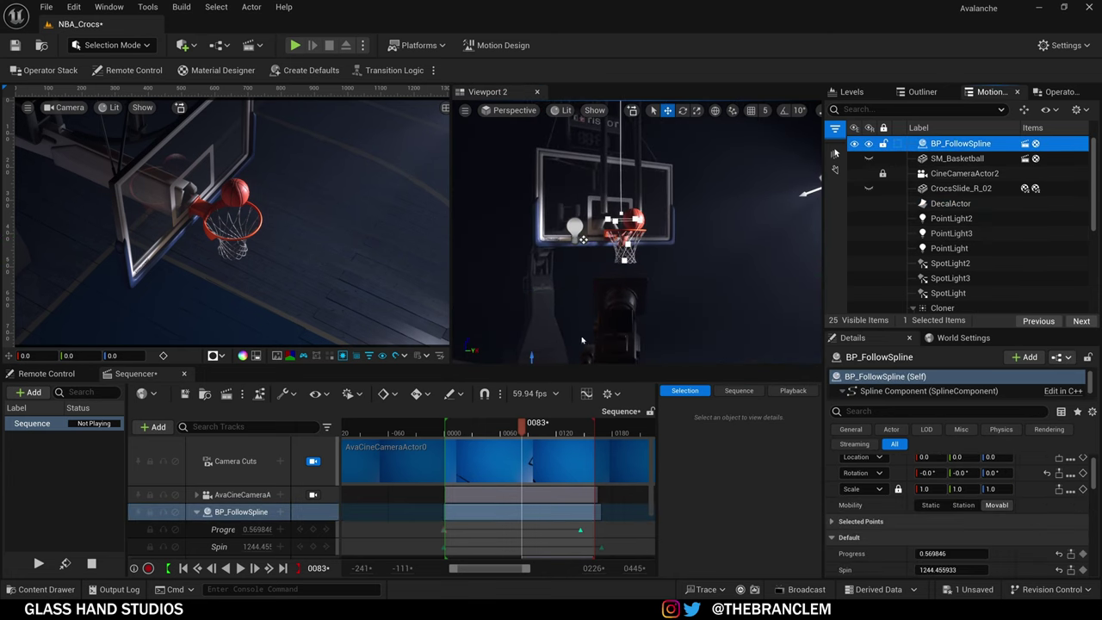
right_click_drag(665, 264, 665, 301)
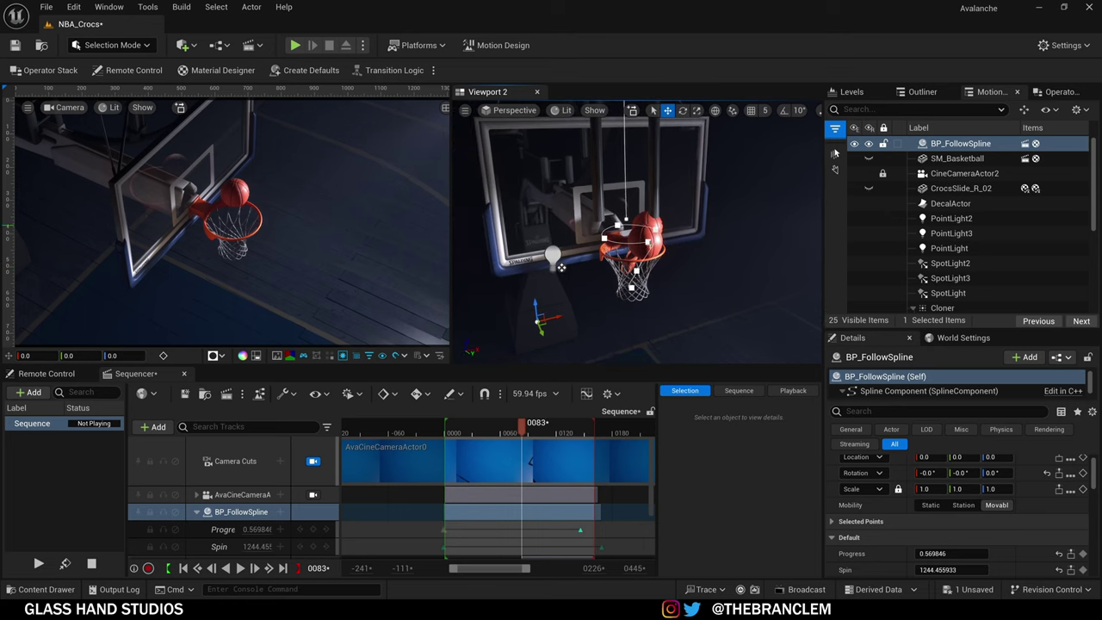
key("s")
right_click_drag(683, 227, 679, 239)
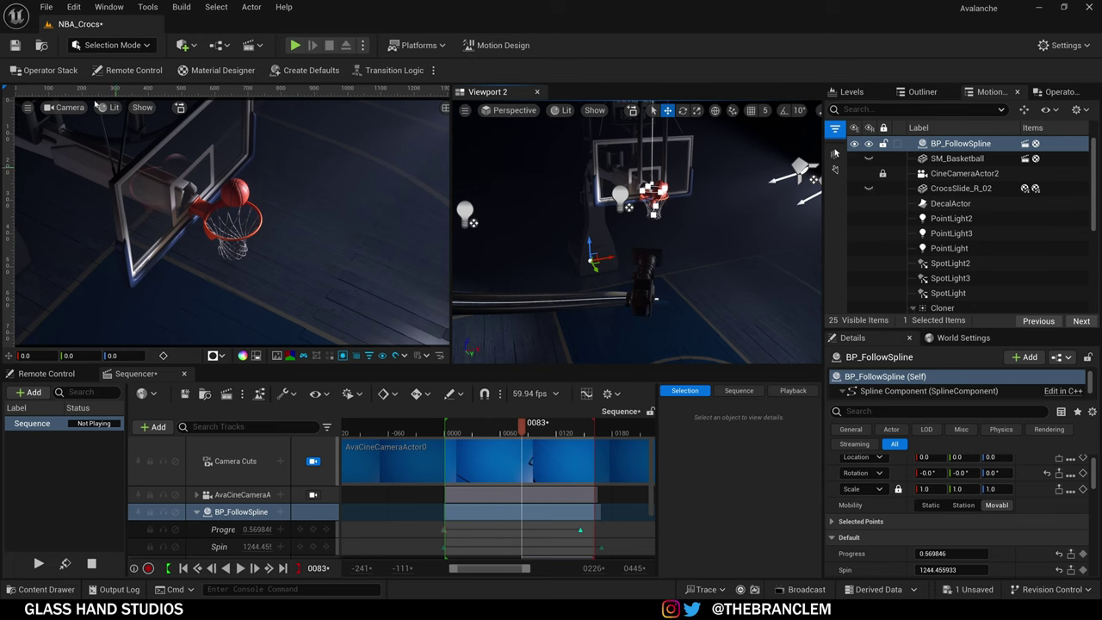
Step: Switch the editor from Selection Mode to Motion Design Mode
left_click(112, 44)
left_click(102, 169)
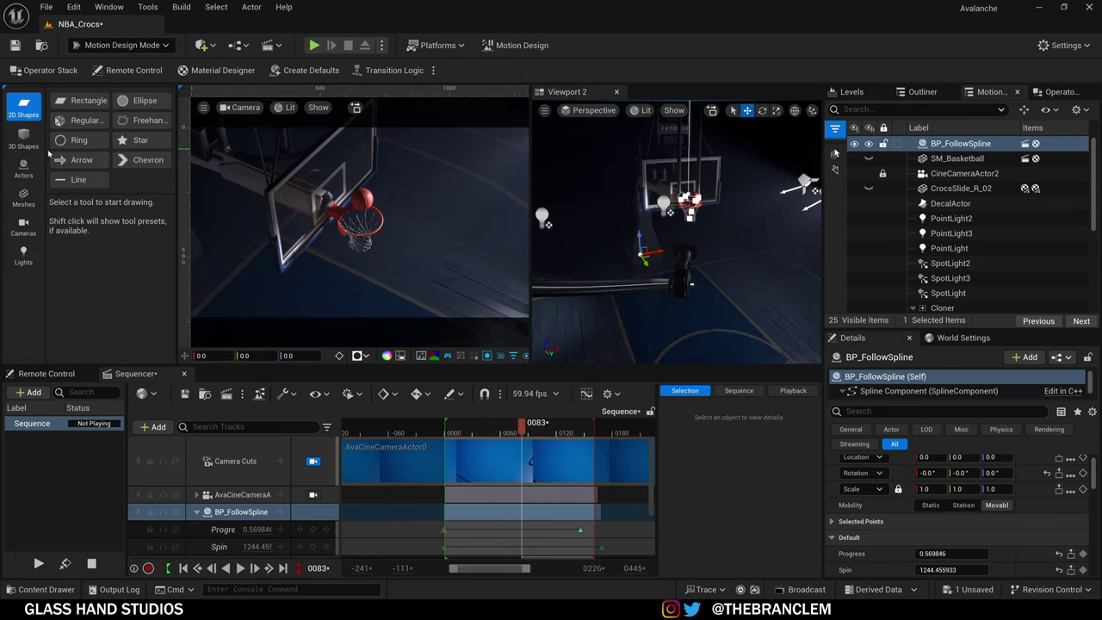
Step: Show the camera creation tools and widen the toolbox so their full names fit
left_click(23, 226)
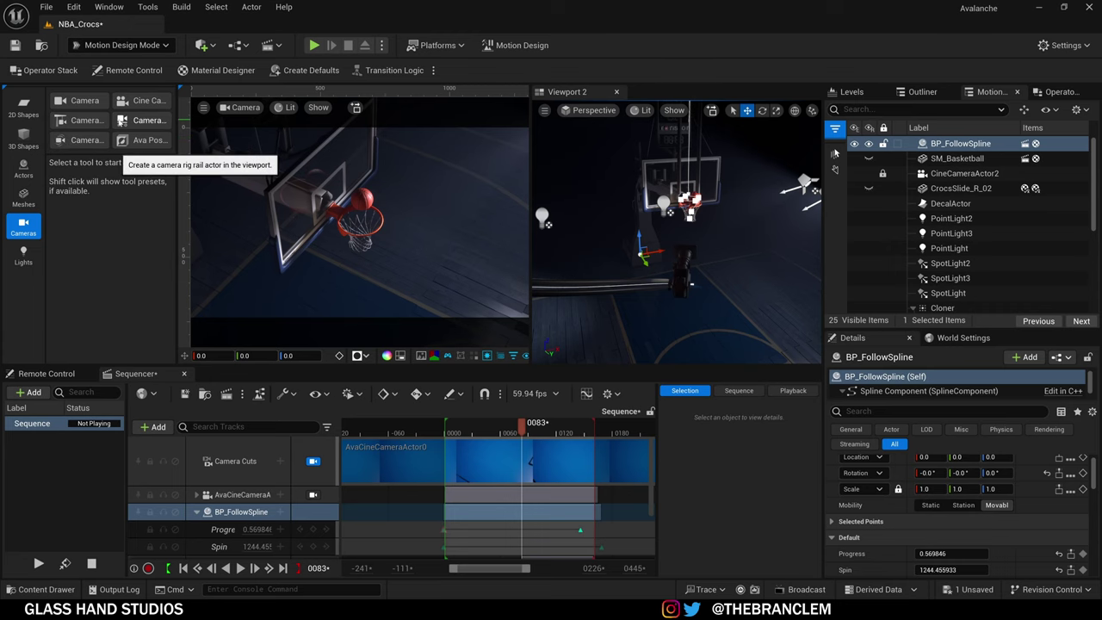
left_click_drag(180, 148, 239, 149)
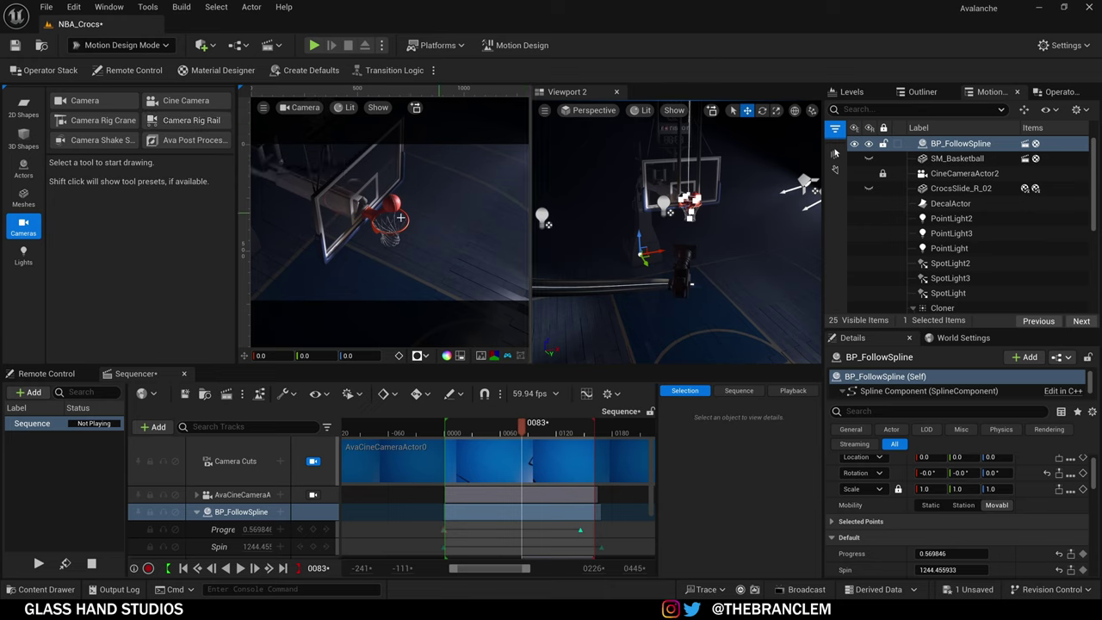
Step: Select CineCameraActor2 beneath the hoop in Viewport 2 to inspect the cameras in the scene
key("s")
right_click_drag(676, 307, 664, 312)
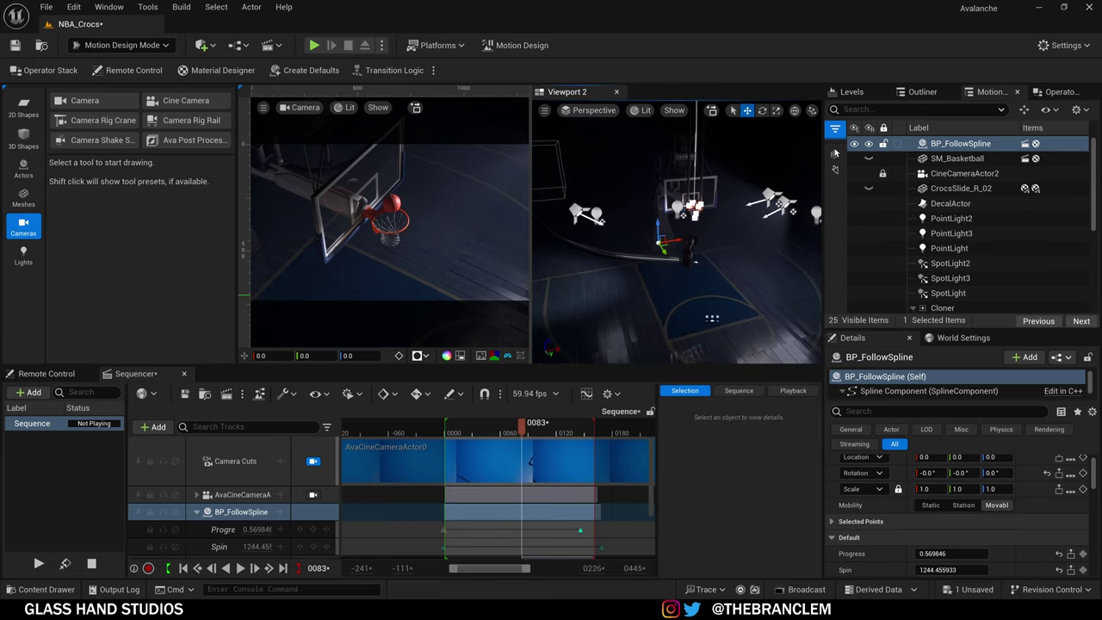
left_click(680, 260)
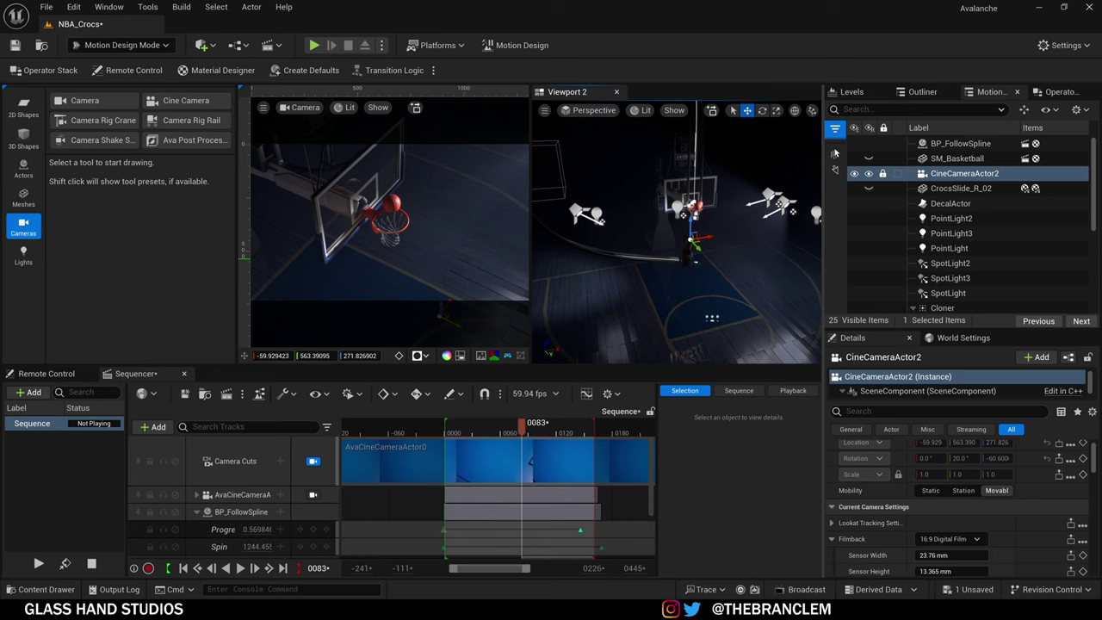
left_click(673, 258)
Step: Select the Default Scene group in the Motion Design outliner and color-code it Blue
left_click(958, 244)
left_click(948, 233)
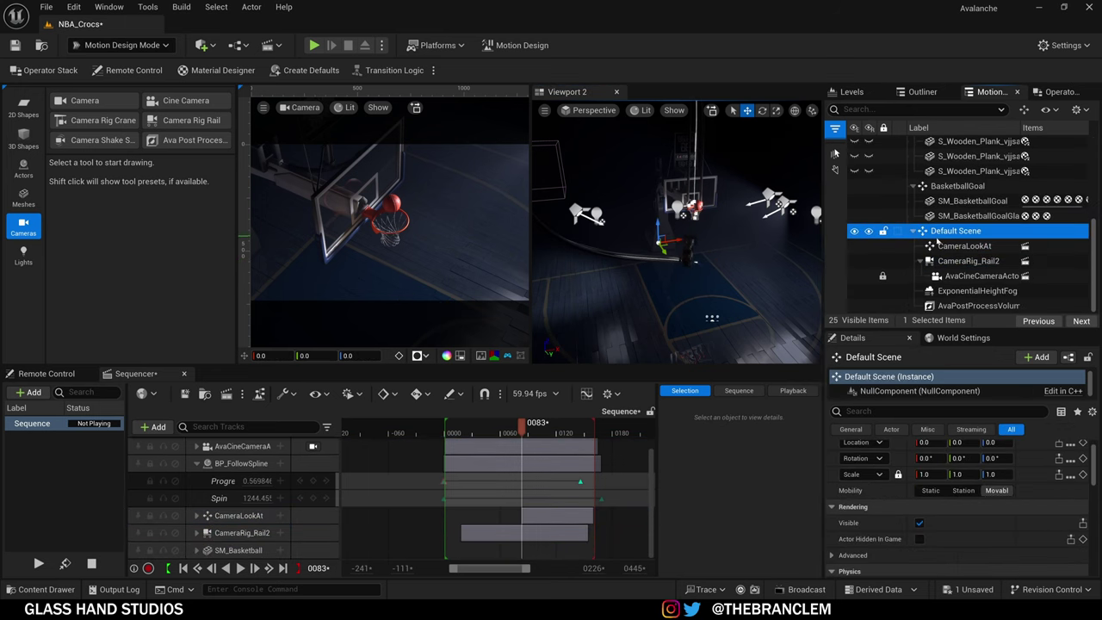
left_click(902, 233)
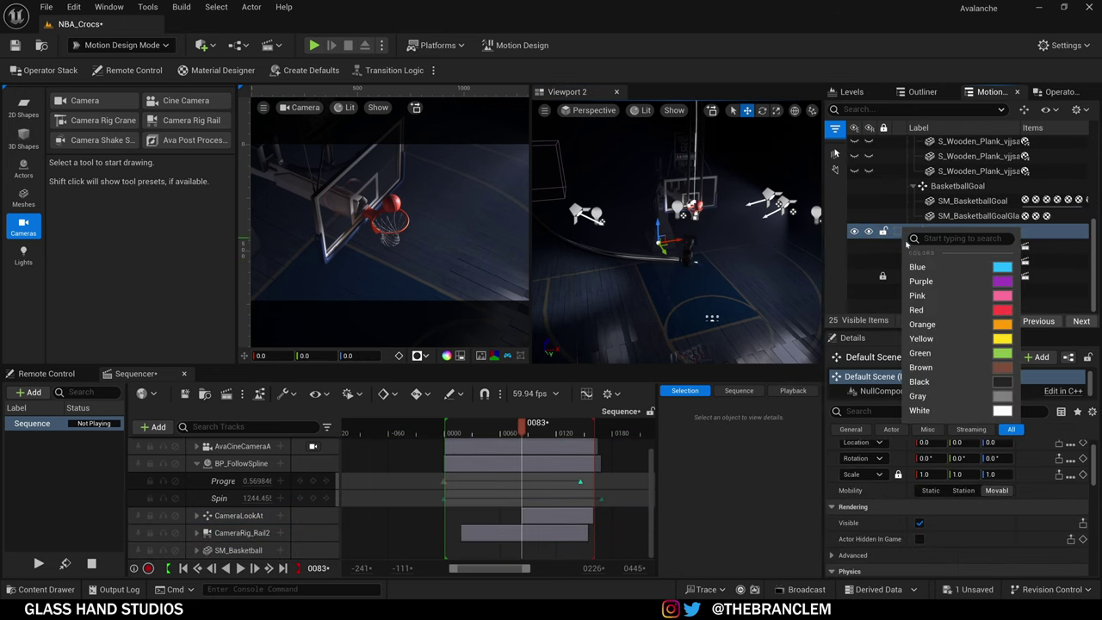
left_click(912, 266)
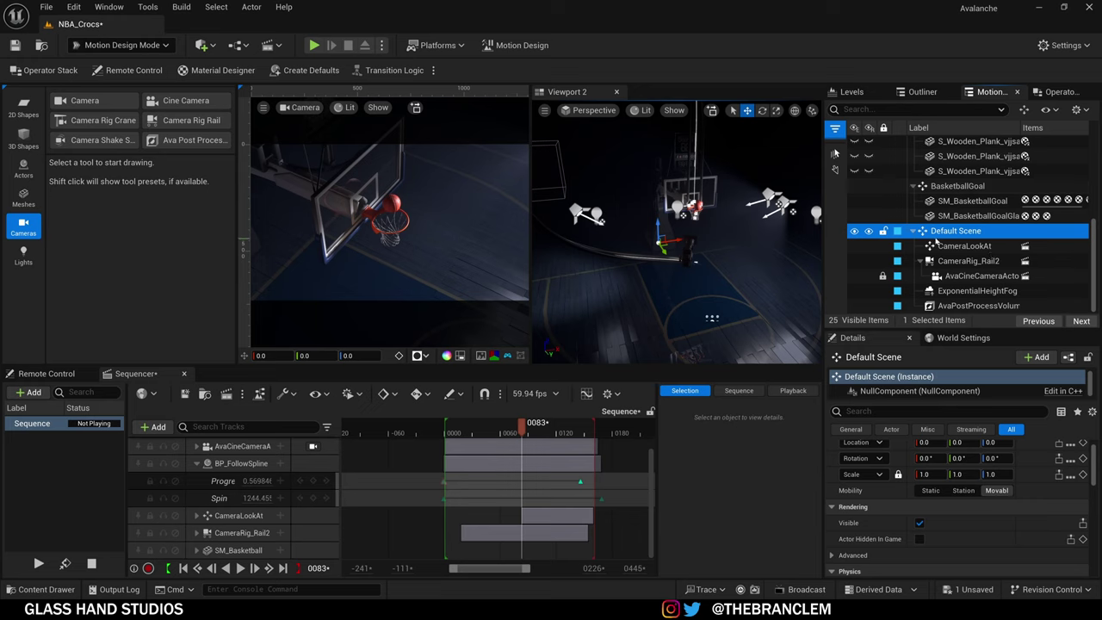
Step: Select CameraLookAt and CameraRig_Rail2 under Default Scene, and examine the camera rail's spline path around the hoop
double_click(942, 232)
left_click(955, 247)
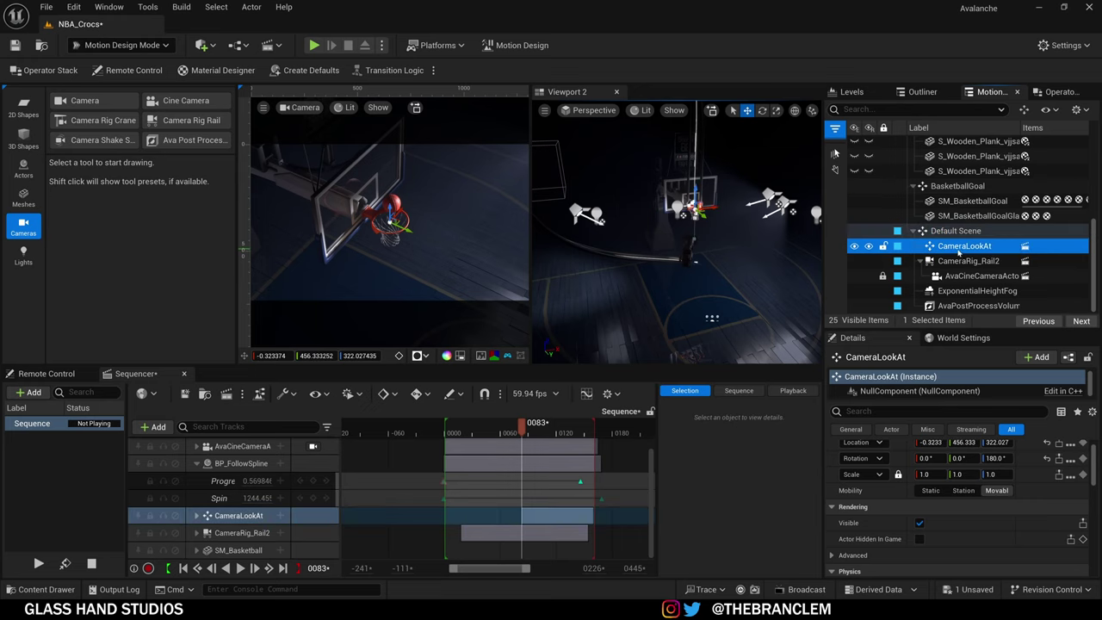
left_click(953, 260)
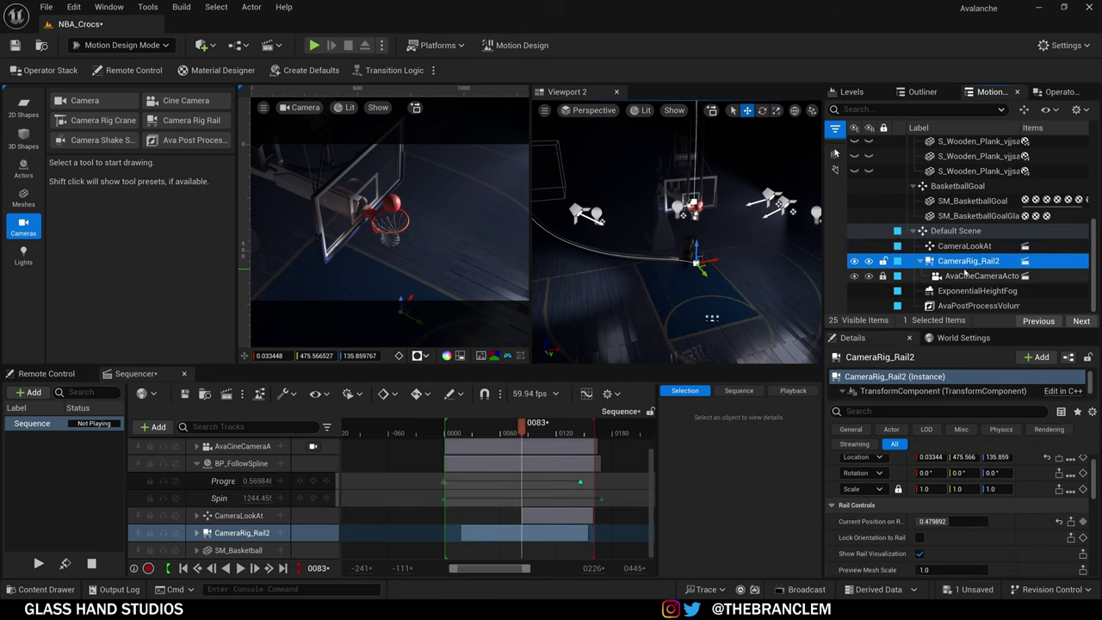
right_click_drag(747, 258, 742, 228)
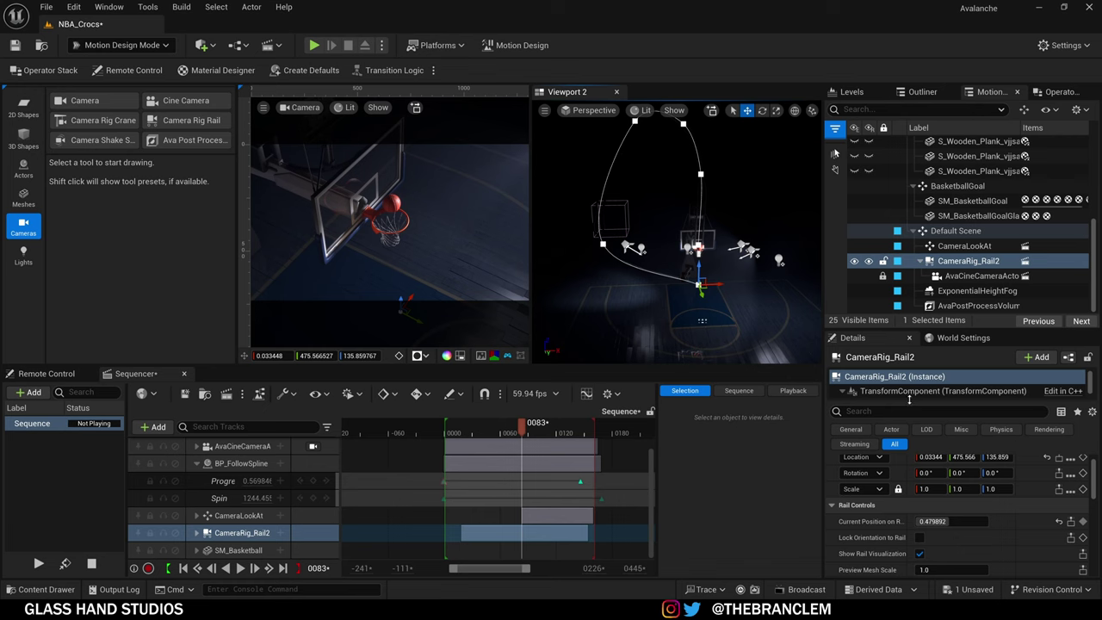
mouse_move(908, 399)
left_mouse_down()
mouse_move(904, 442)
mouse_move(906, 415)
left_mouse_up()
scroll(586, 258, "up", 2)
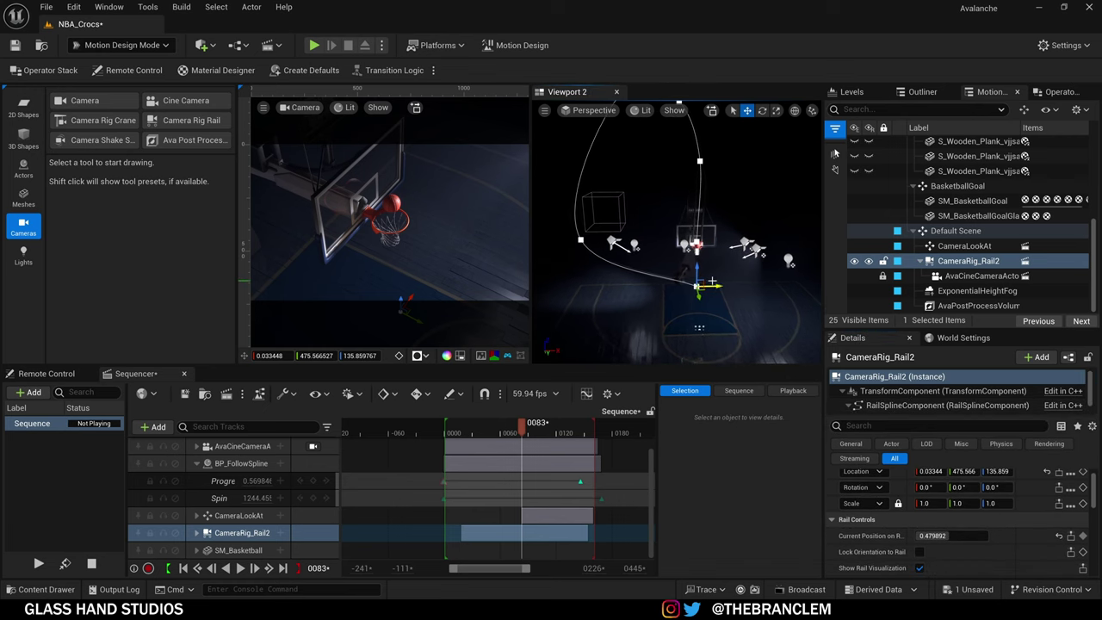
right_click_drag(642, 197, 637, 148)
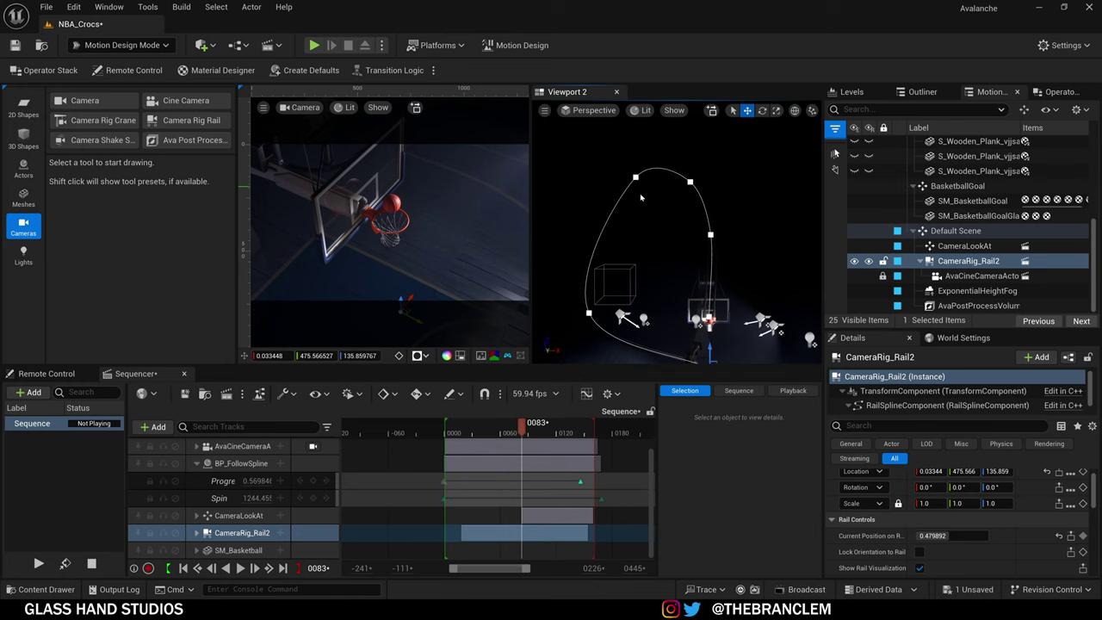
Step: Try moving a CameraRig_Rail2 spline point and duplicating it upward to add another point, undoing each edit
left_click(595, 323)
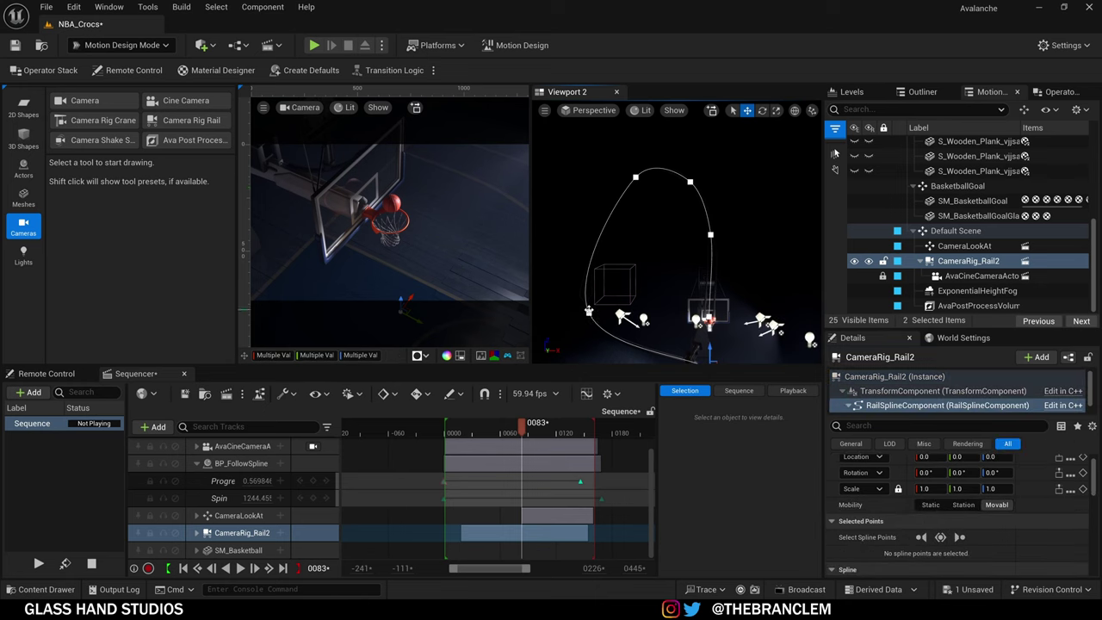
left_click(588, 310)
middle_click_drag(616, 322, 663, 276)
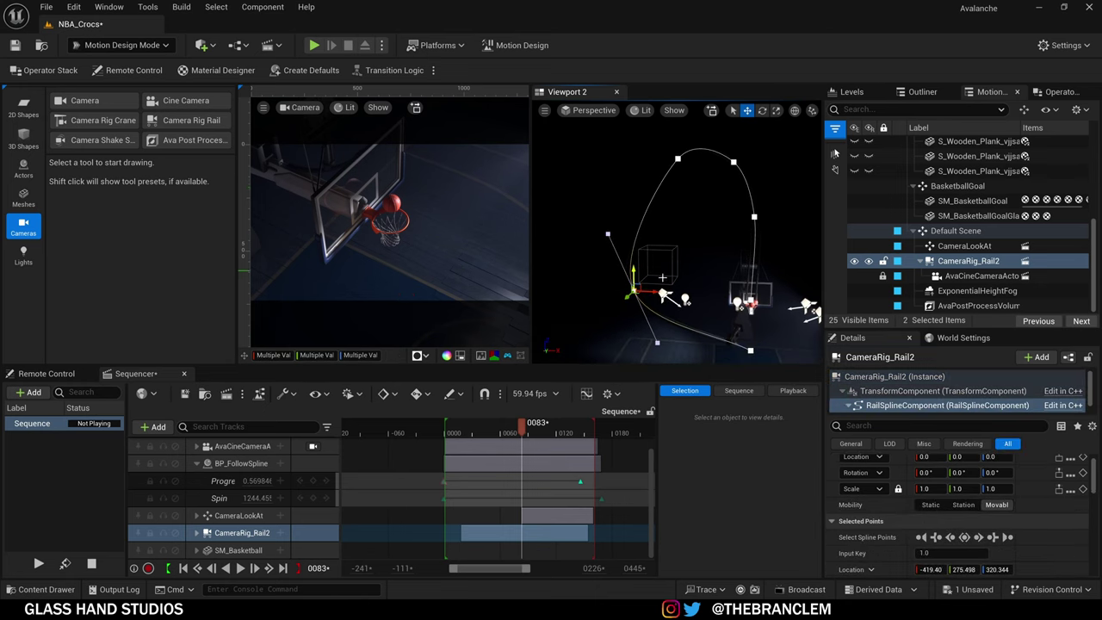
left_click_drag(637, 279, 644, 303)
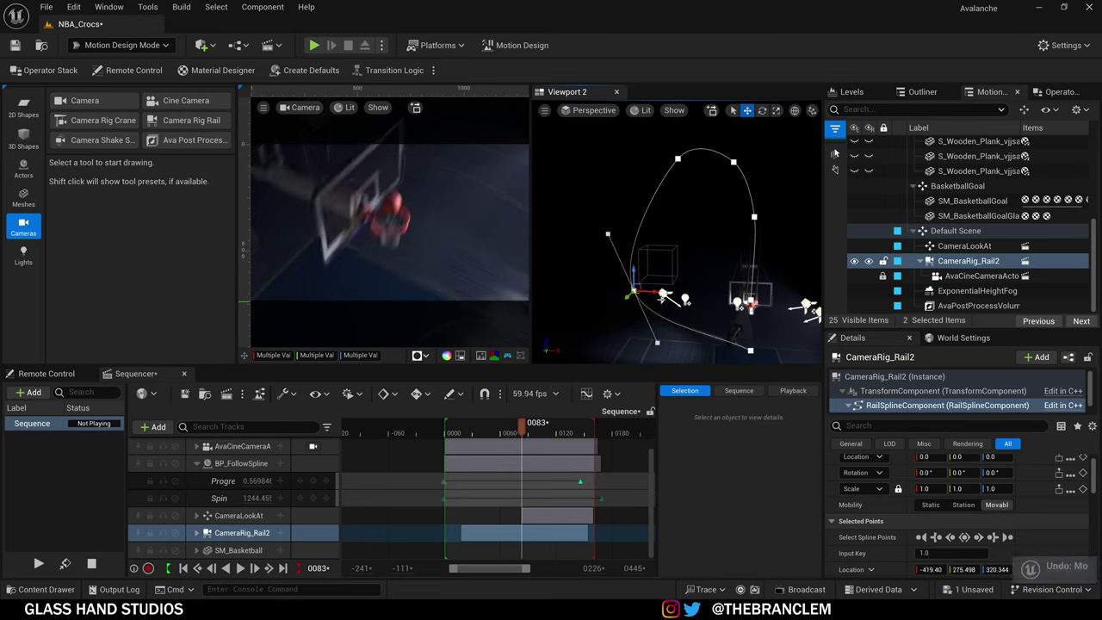
key("ctrl+z")
left_click_drag(633, 273, 632, 213, "alt")
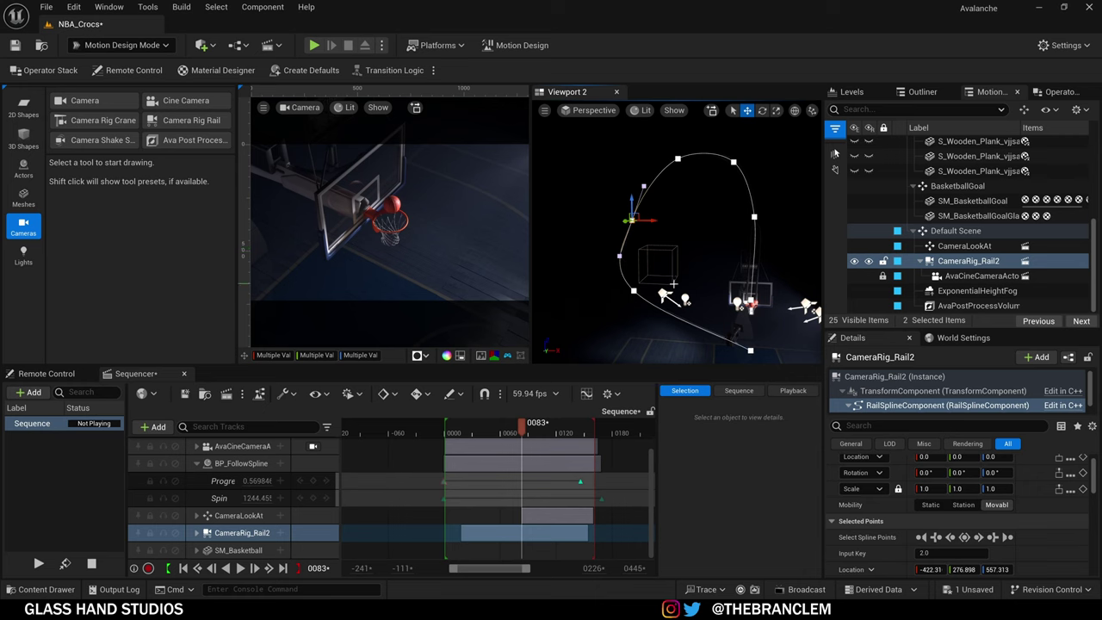
key("ctrl+z")
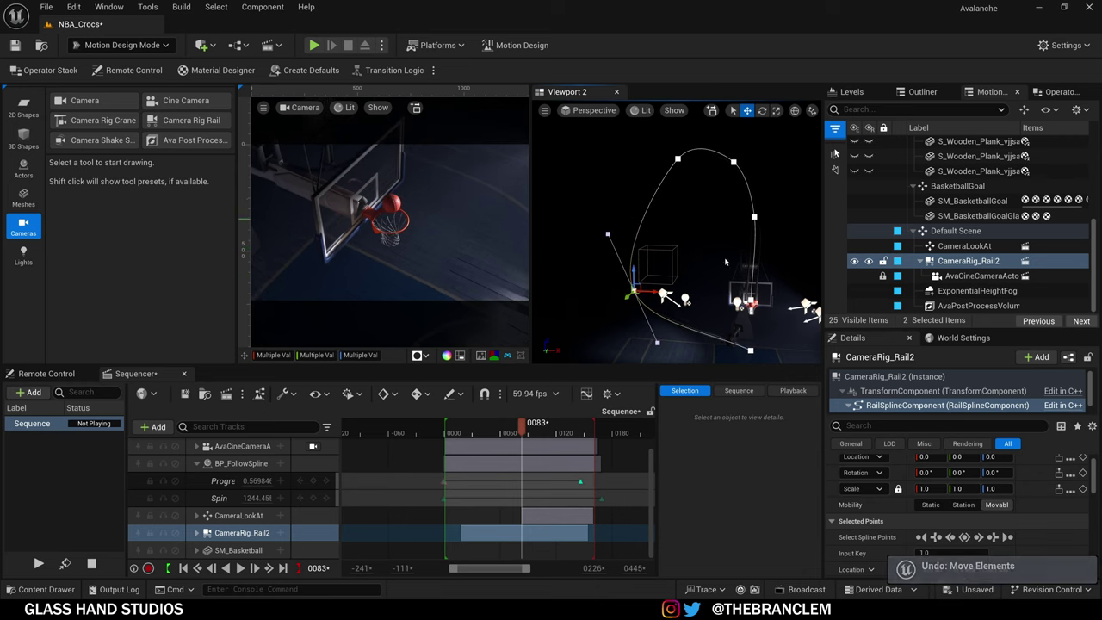
Step: Scrub the sequence along the camera rail move to frame 120 and select the CameraLookAt actor
left_click(457, 430)
left_click_drag(465, 436, 556, 448)
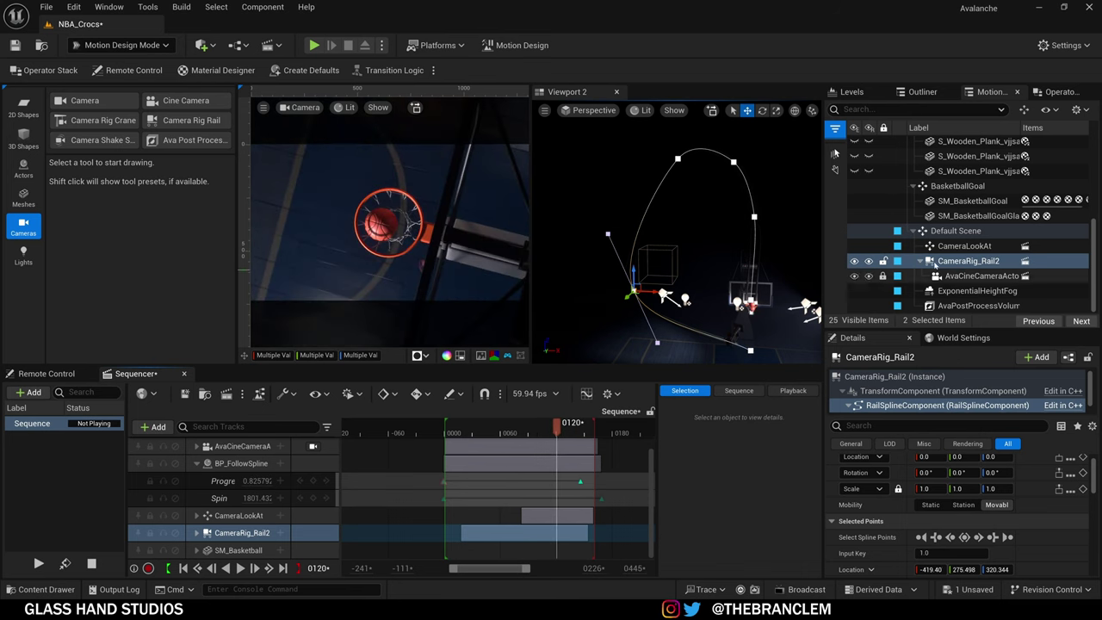
left_click(955, 246)
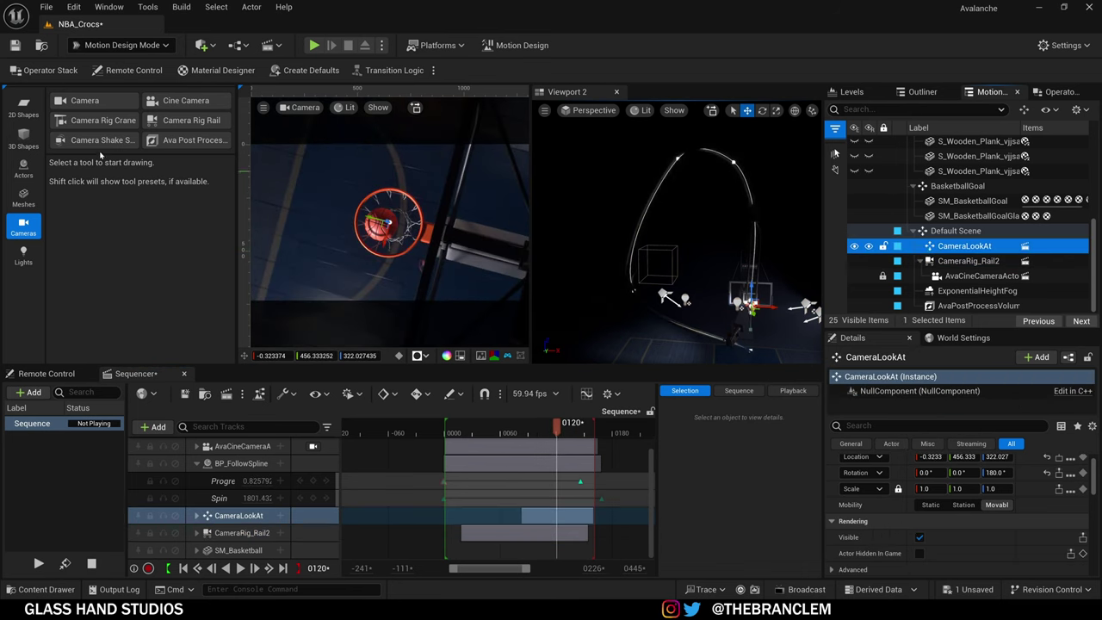
Step: Show the Actors creation tools, including Null Actor, and examine CameraLookAt's position at the hoop in Viewport 2
left_click(23, 171)
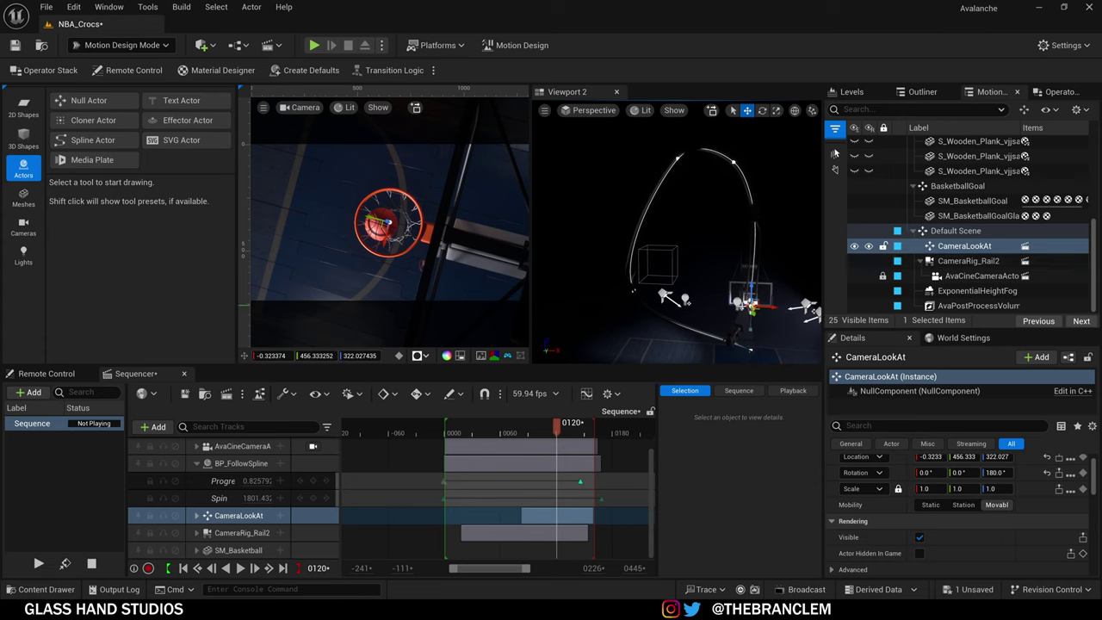
right_click_drag(713, 306, 777, 353)
key("w")
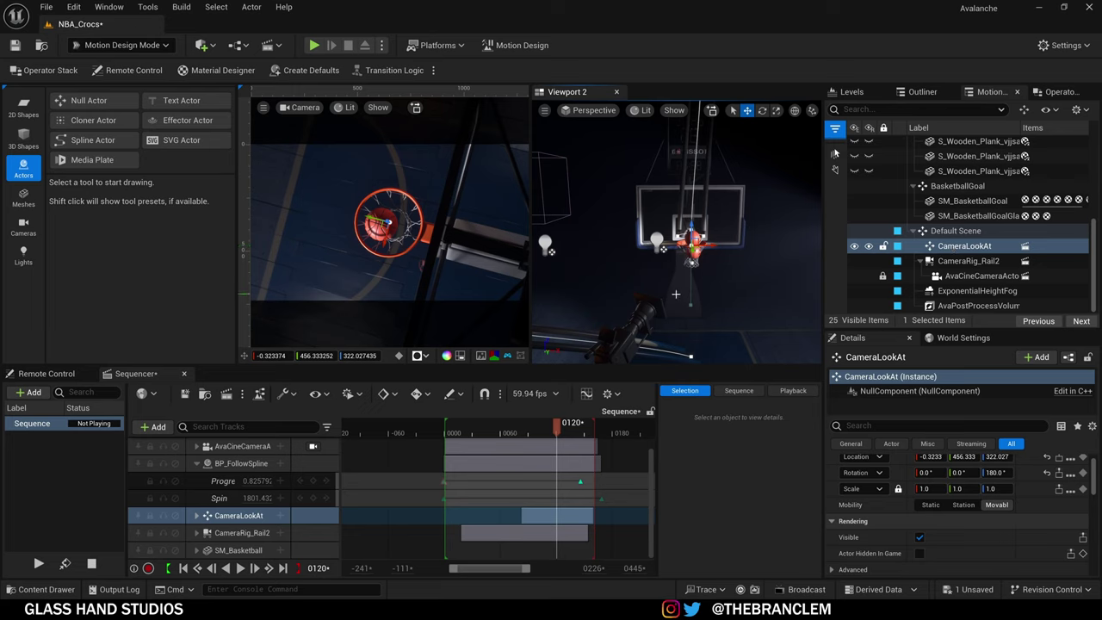
Step: Review the lens and Tracking focus settings of AvaCineCameraActor0 on the rail, along with its tracked CameraLookAt actor
left_click(987, 263)
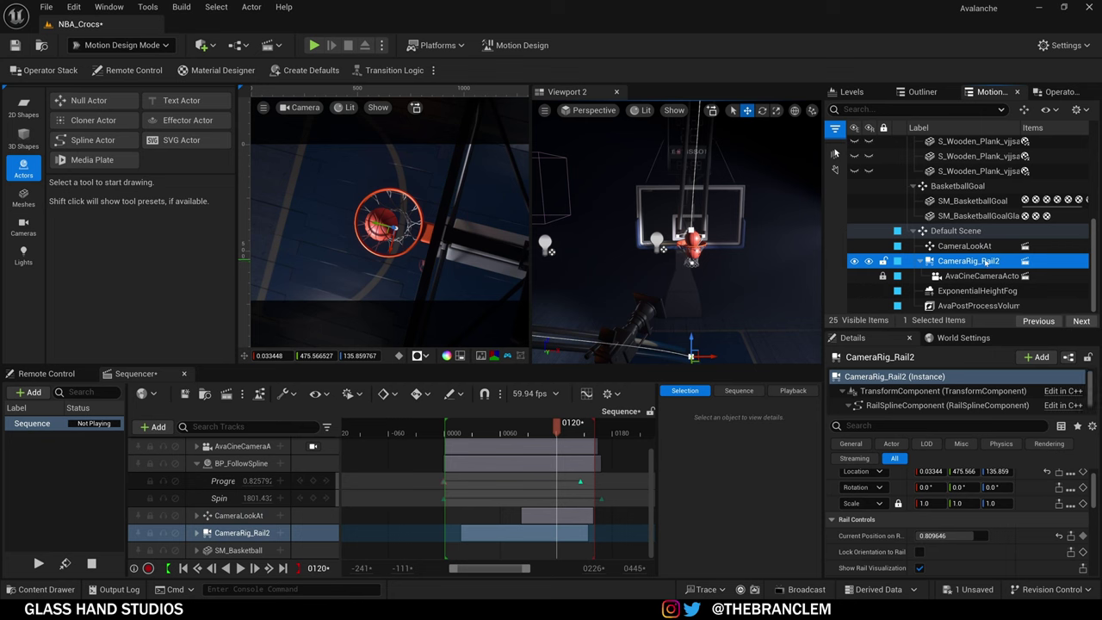
left_click(983, 279)
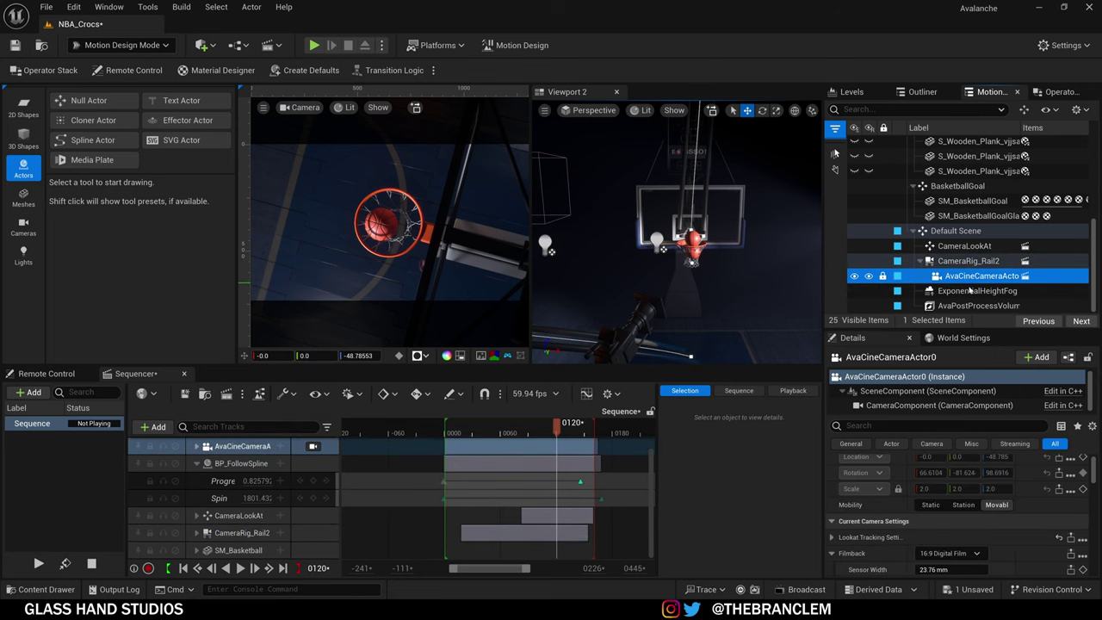
scroll(871, 548, "down", 4)
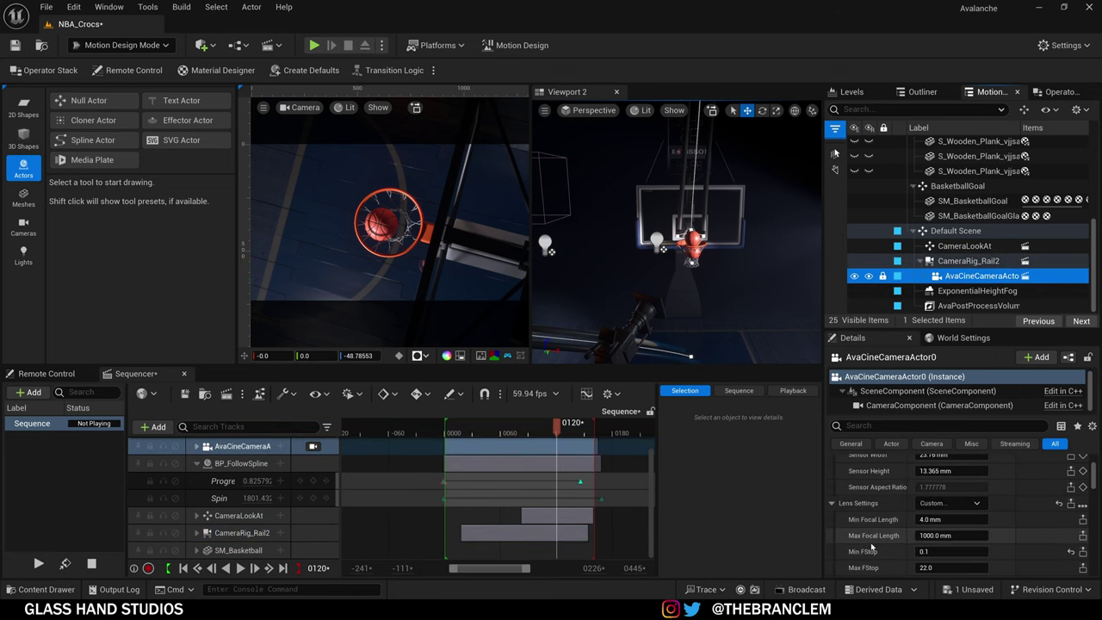
scroll(871, 548, "down", 4)
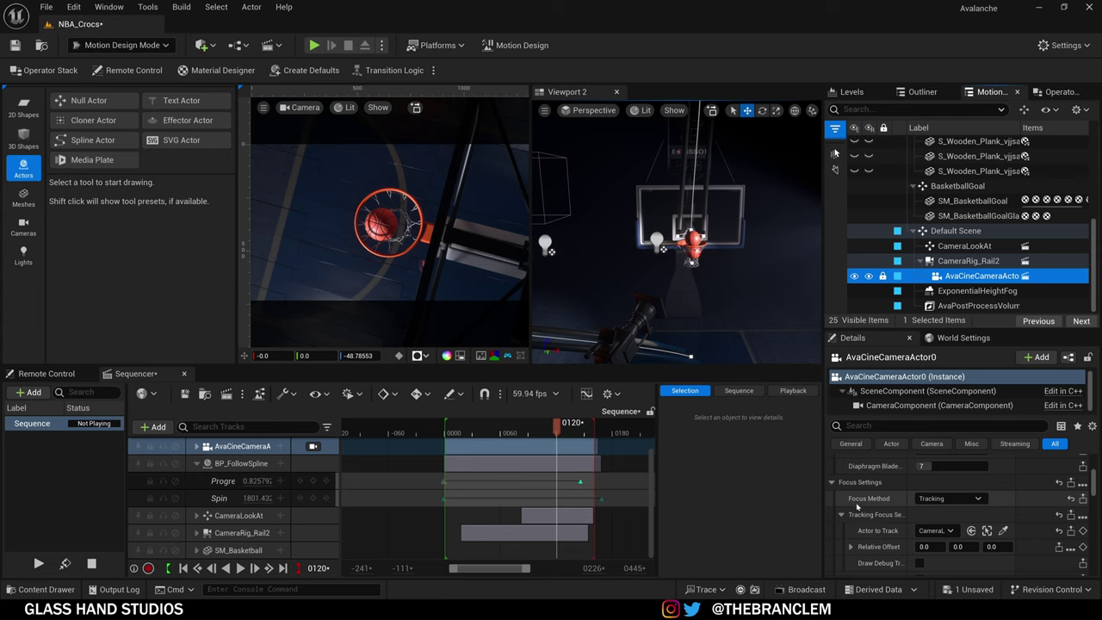
scroll(936, 506, "down", 2)
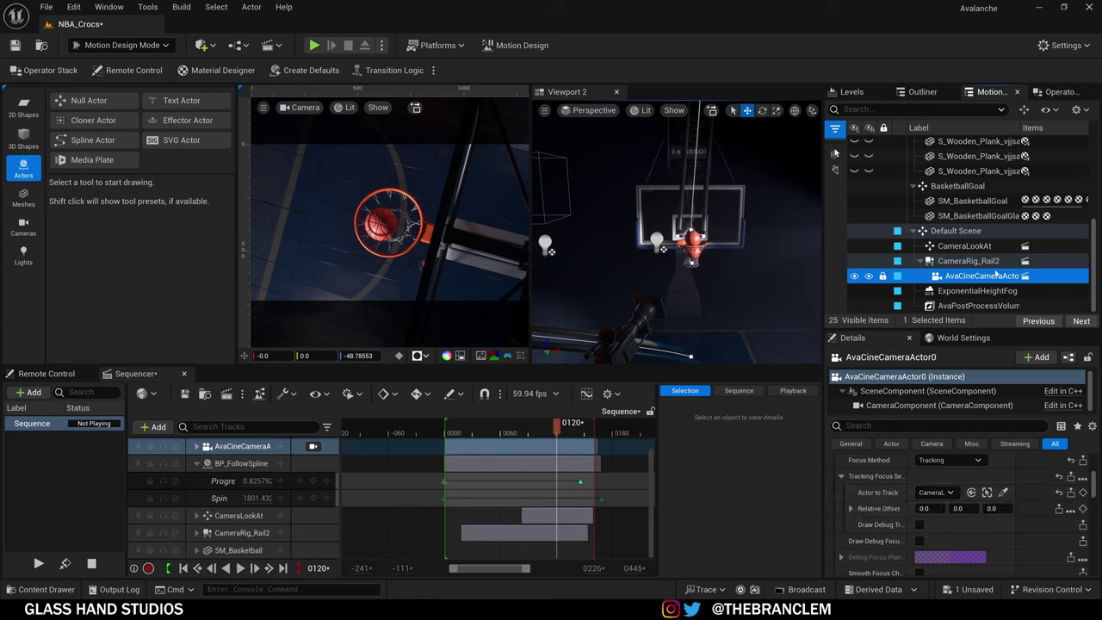
left_click(965, 246)
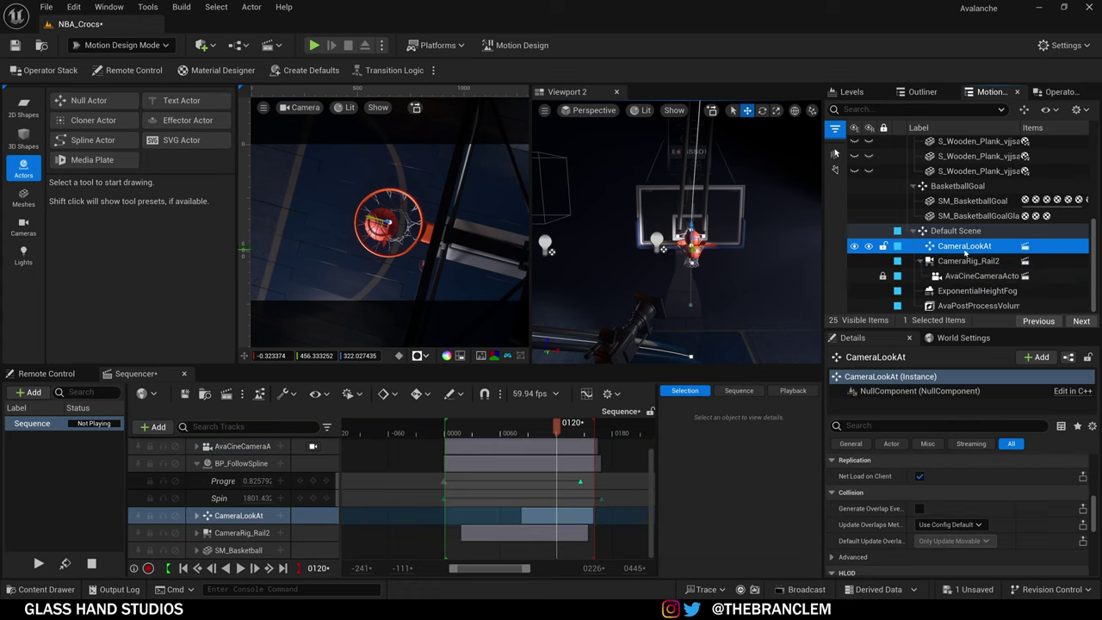
left_click(964, 275)
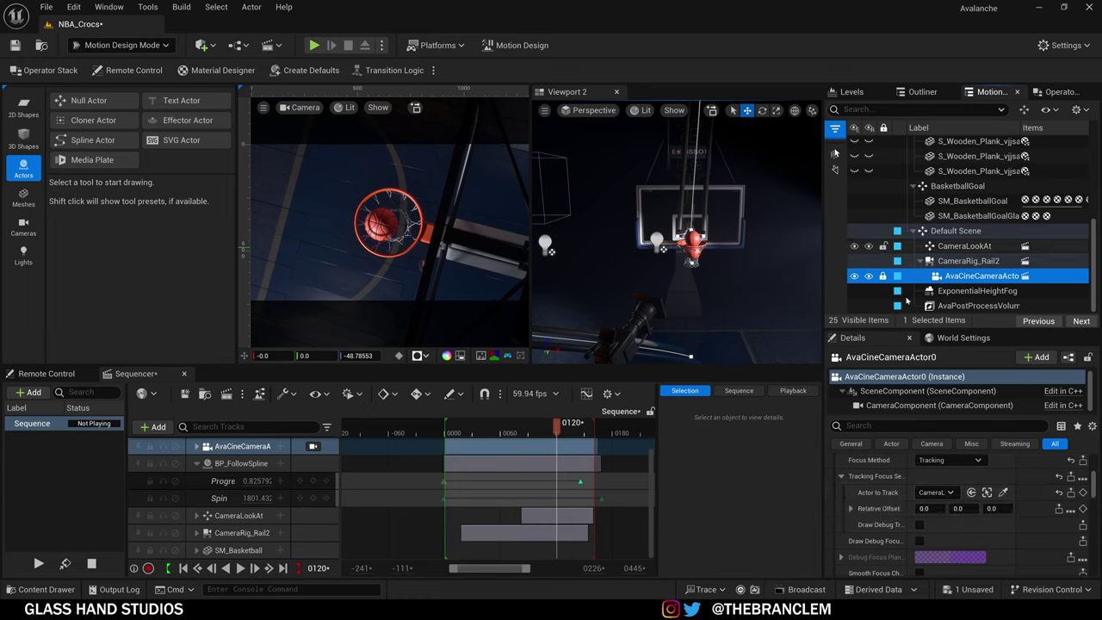
Step: Select CameraLookAt and scrub the sequence back and forth, ending at frame 128
left_click(964, 245)
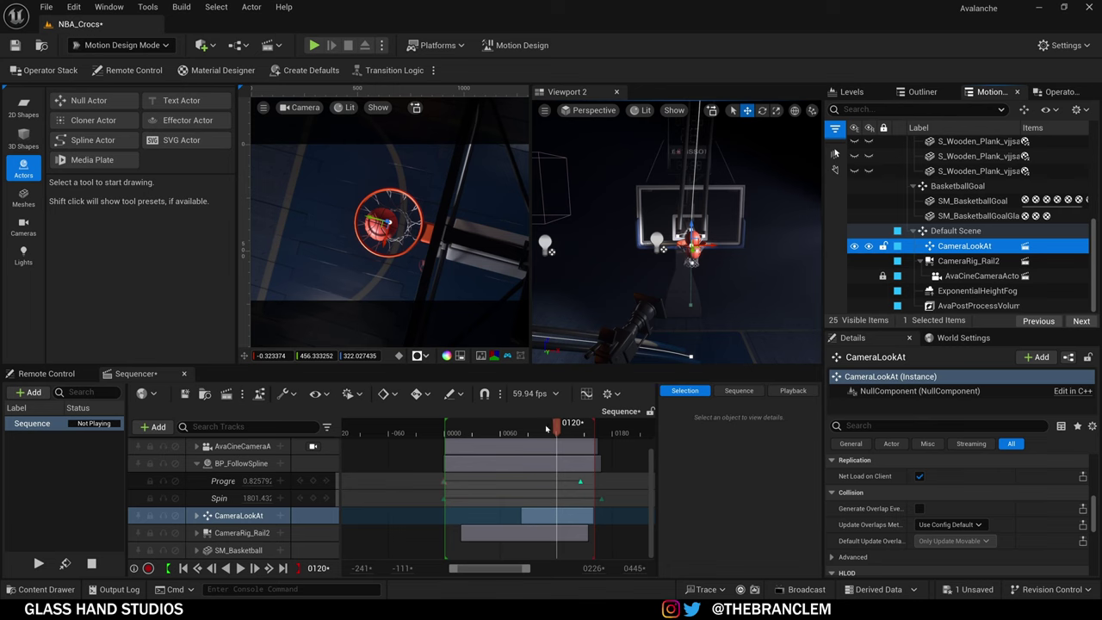
left_click_drag(545, 428, 491, 436)
left_click_drag(517, 439, 564, 446)
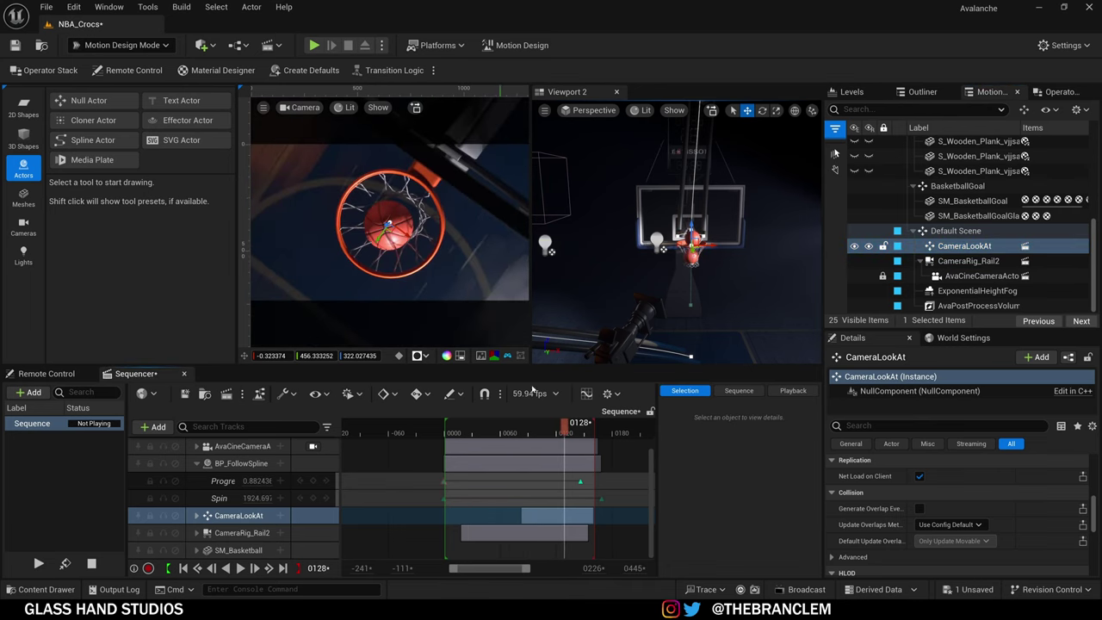
Step: Enlarge the Sequencer, collapse the BP_FollowSpline track, and widen the track name column to show all the tracks
left_click_drag(541, 367, 540, 306)
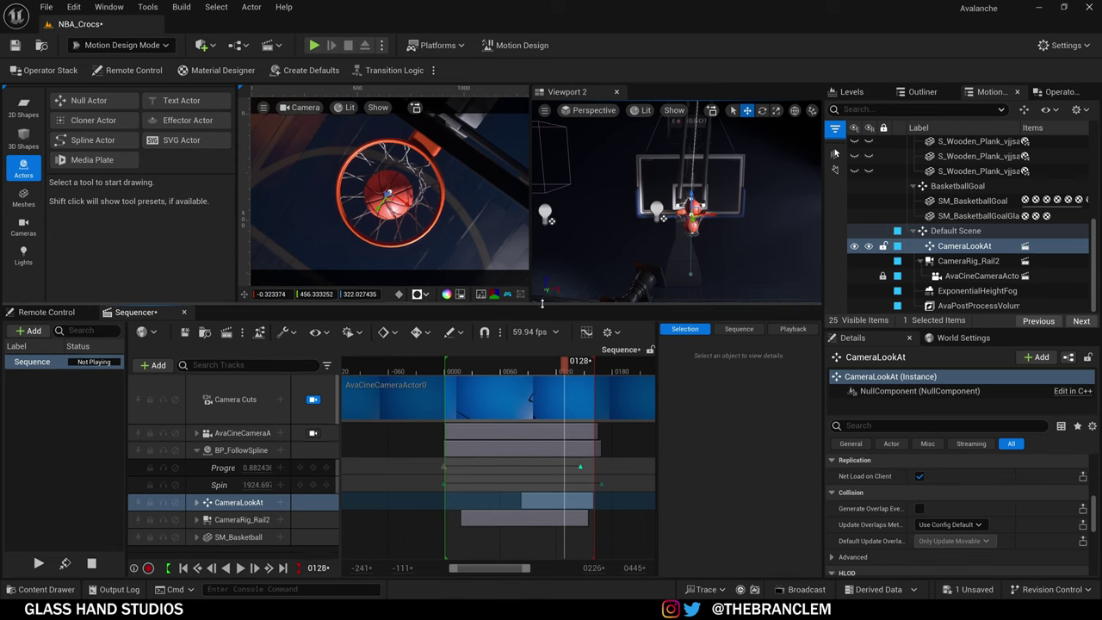
left_click(196, 450)
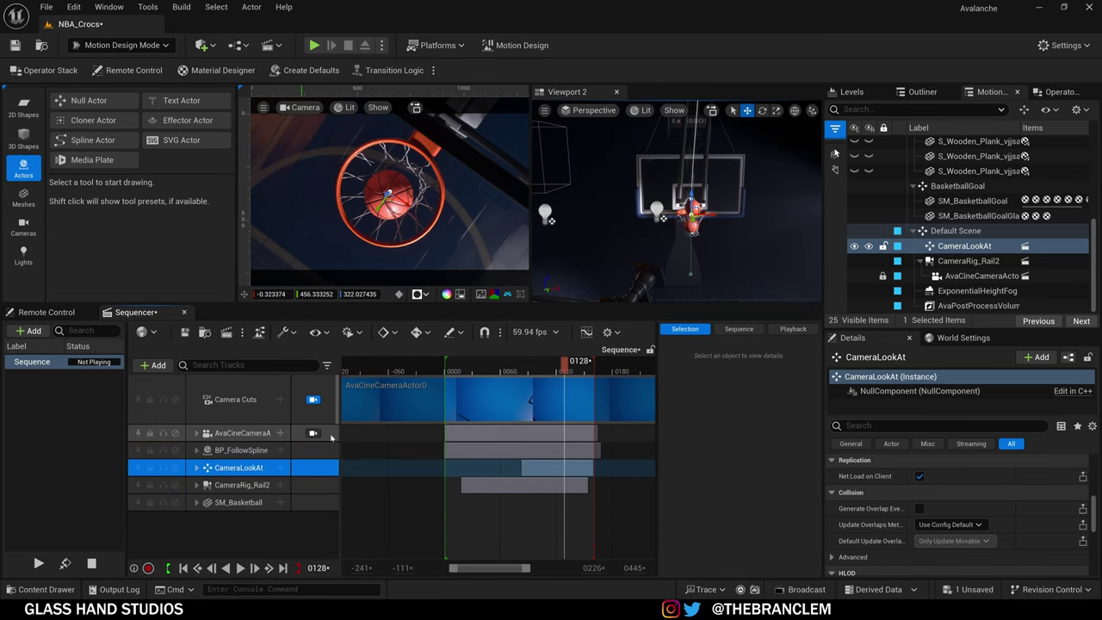
left_click_drag(338, 436, 387, 437)
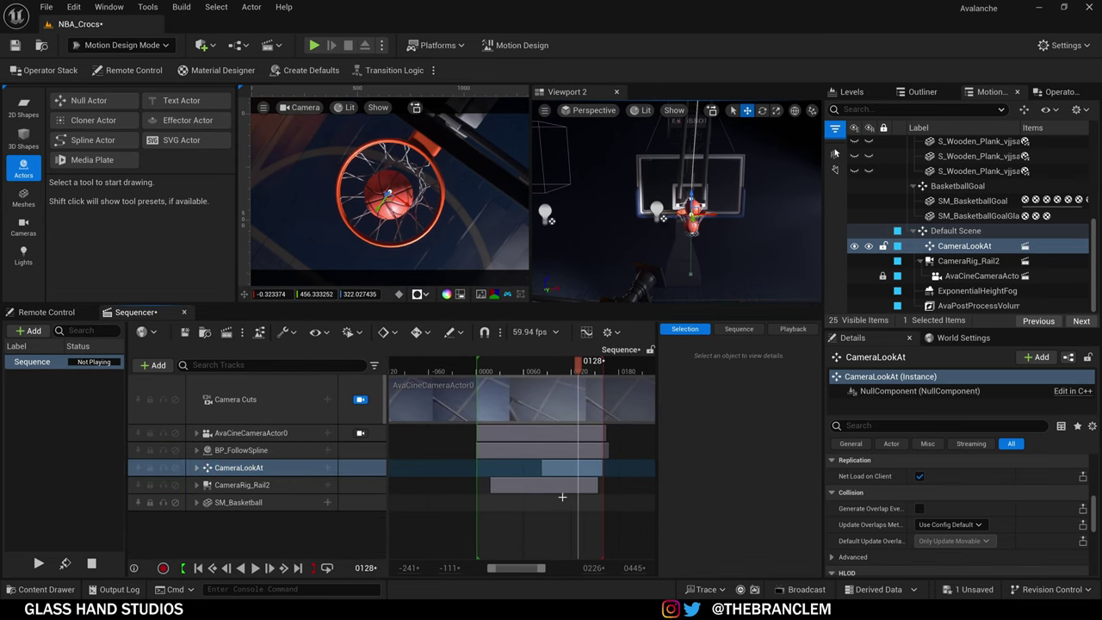
right_click_drag(517, 515, 548, 413)
scroll(537, 512, "up", 3, "ctrl")
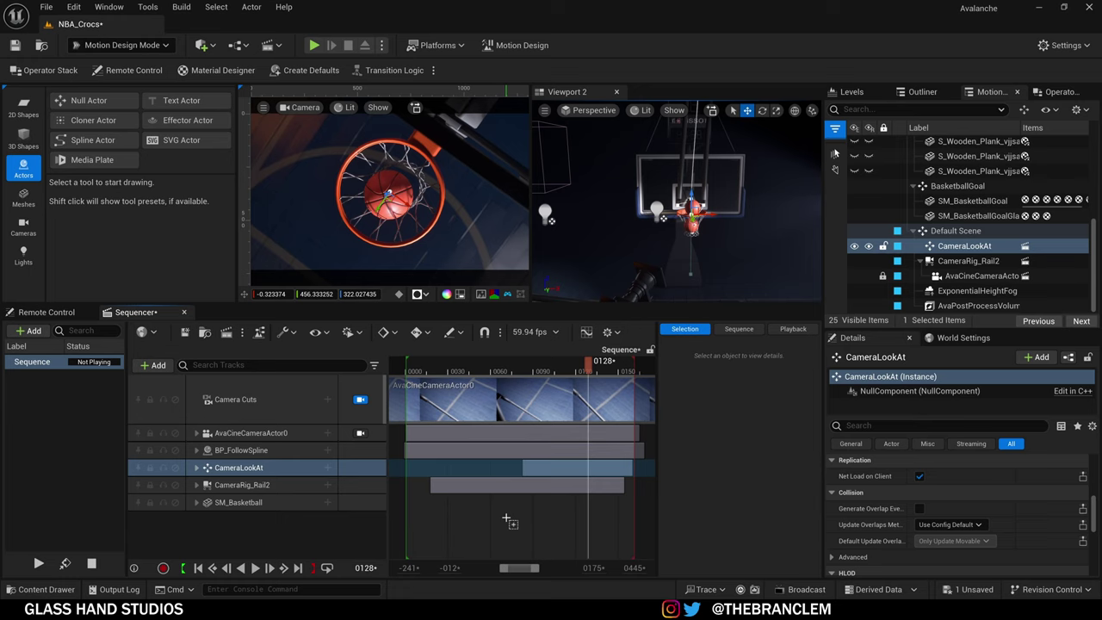
scroll(505, 519, "down", 3, "ctrl")
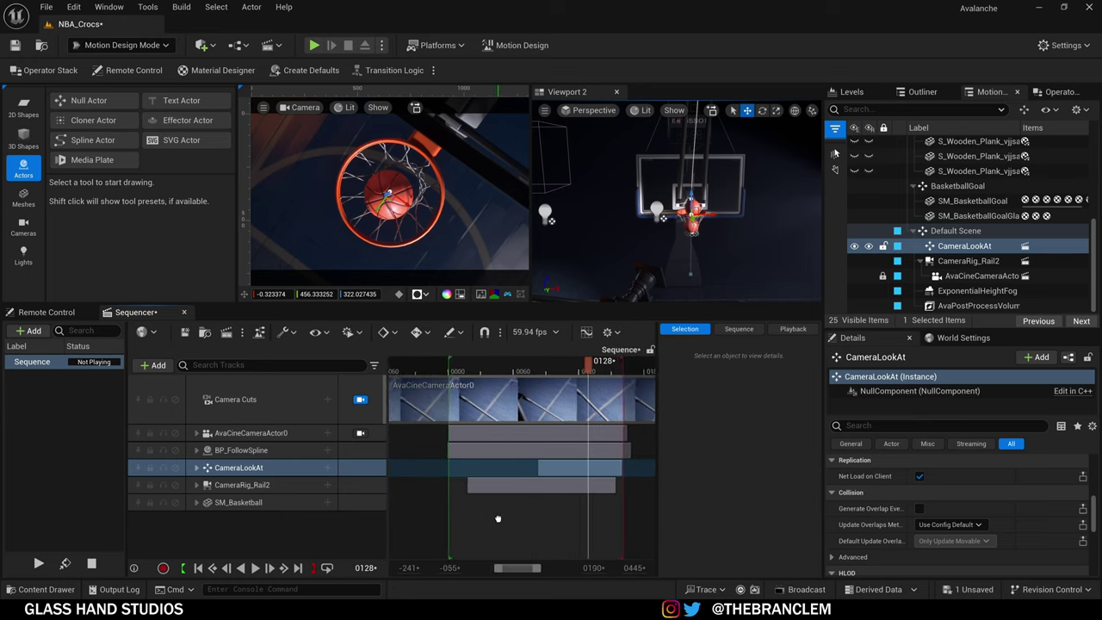
Step: Adjust the Sequencer's time range around the shot and inspect CameraLookAt's animation curves in the curve editor
scroll(499, 519, "up", 1, "ctrl")
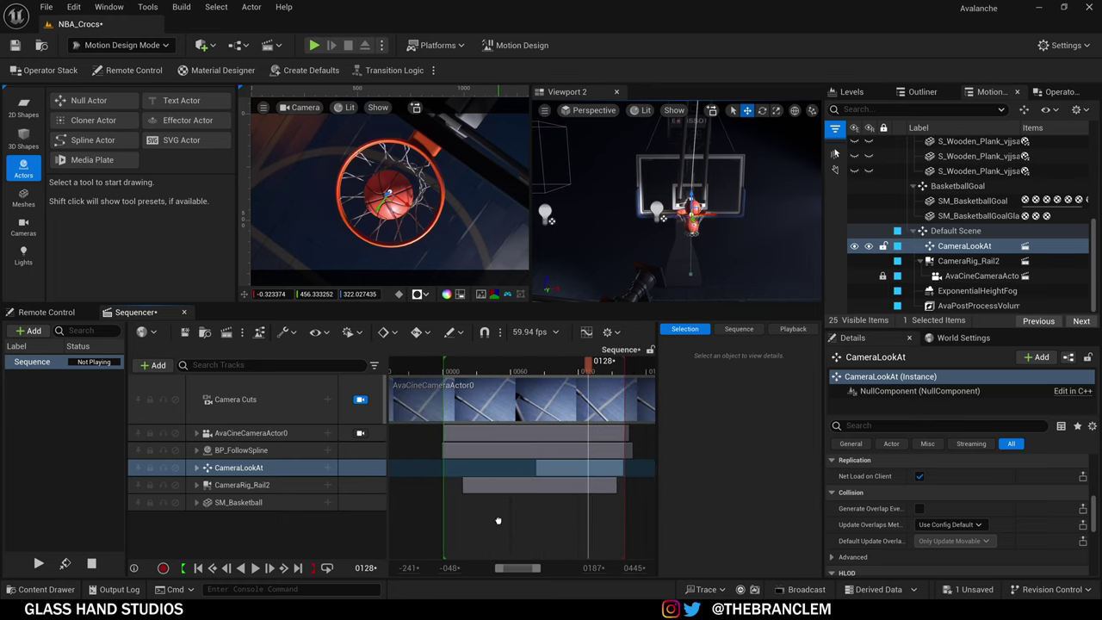
scroll(509, 517, "up", 2, "ctrl")
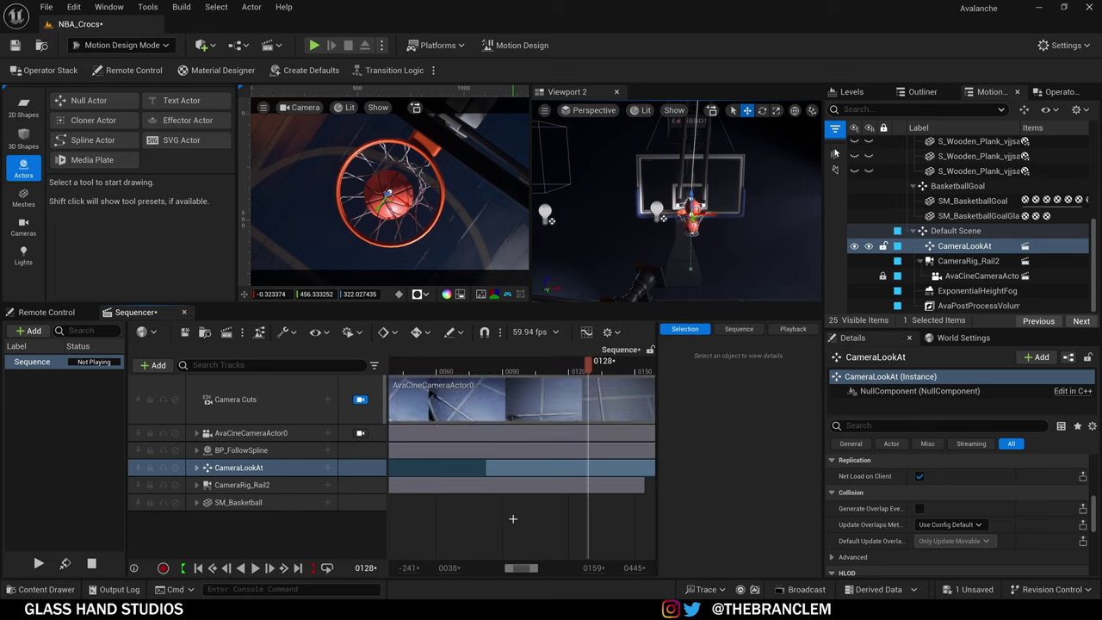
scroll(512, 518, "down", 1, "ctrl")
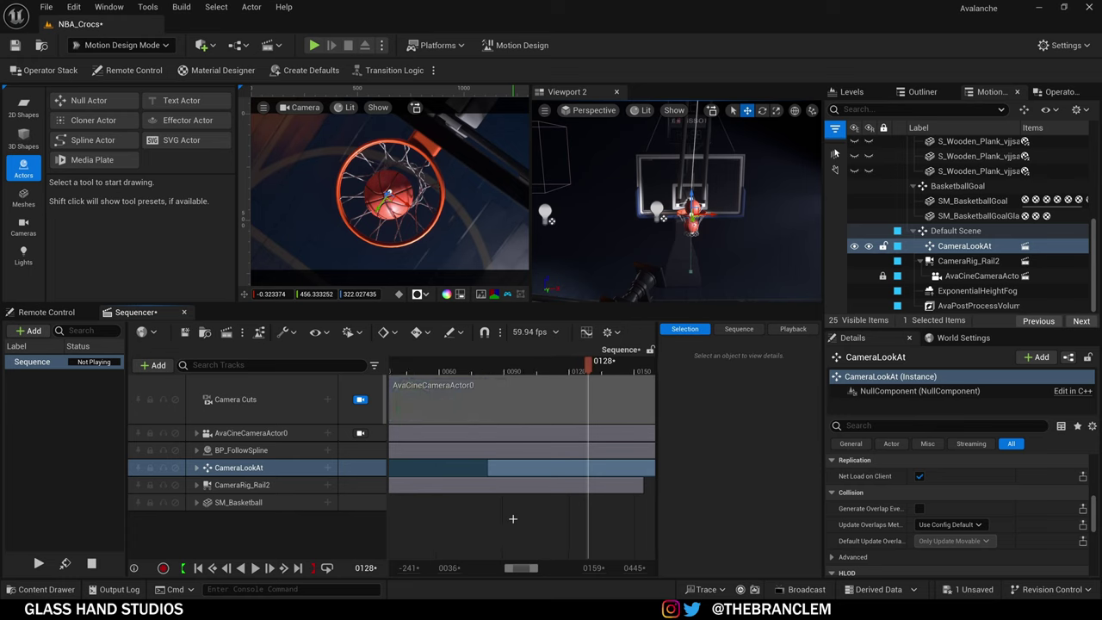
scroll(512, 518, "down", 2, "ctrl")
scroll(553, 517, "up", 2, "ctrl")
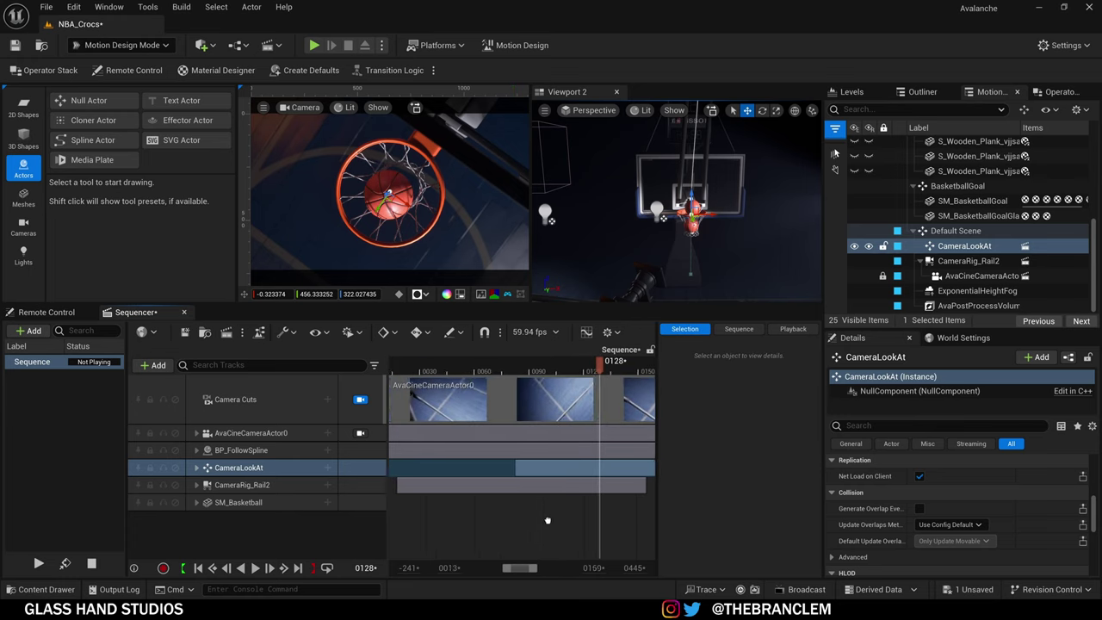
scroll(541, 523, "down", 2, "ctrl")
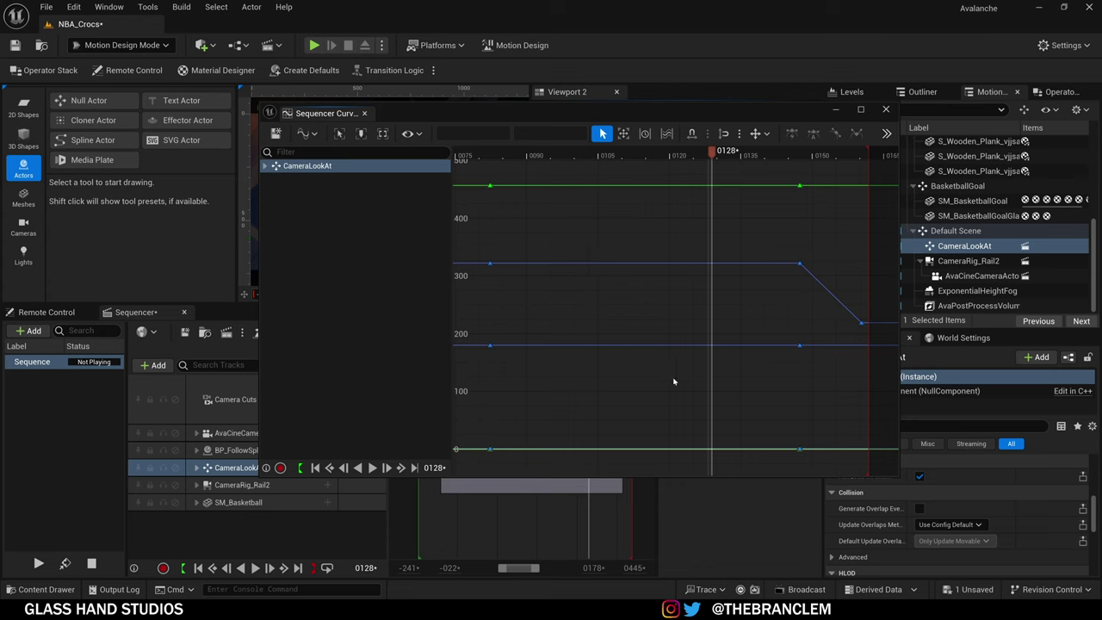
left_click(886, 109)
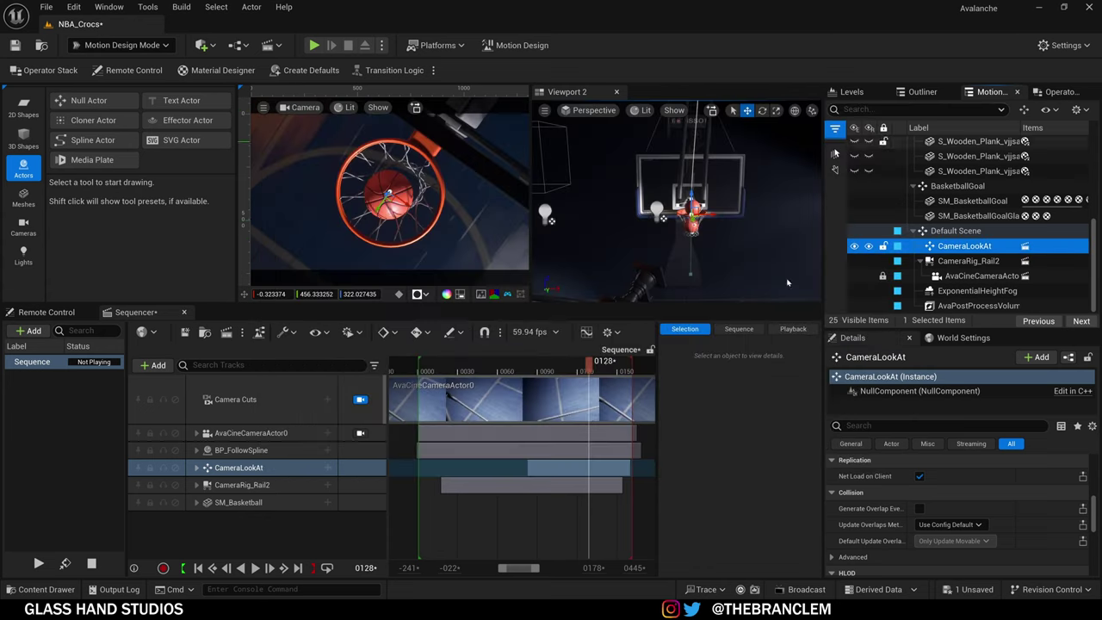
Step: Scrub to frame 117, select BP_FollowSpline and examine its Progress and Spin properties
left_click_drag(448, 371, 573, 371)
left_click(229, 450)
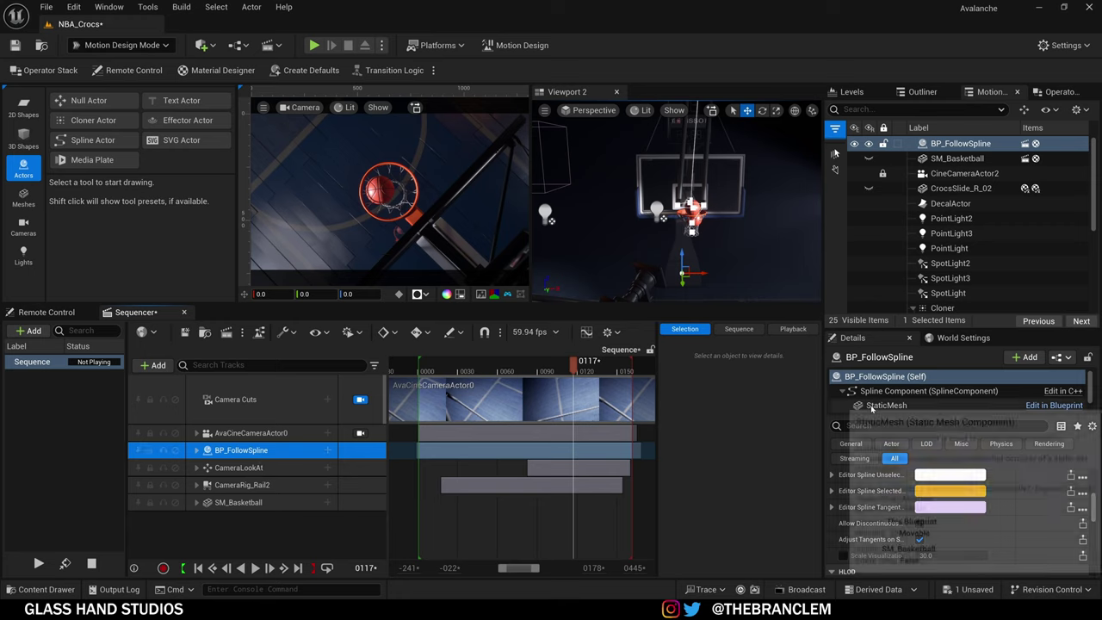
scroll(864, 527, "up", 10)
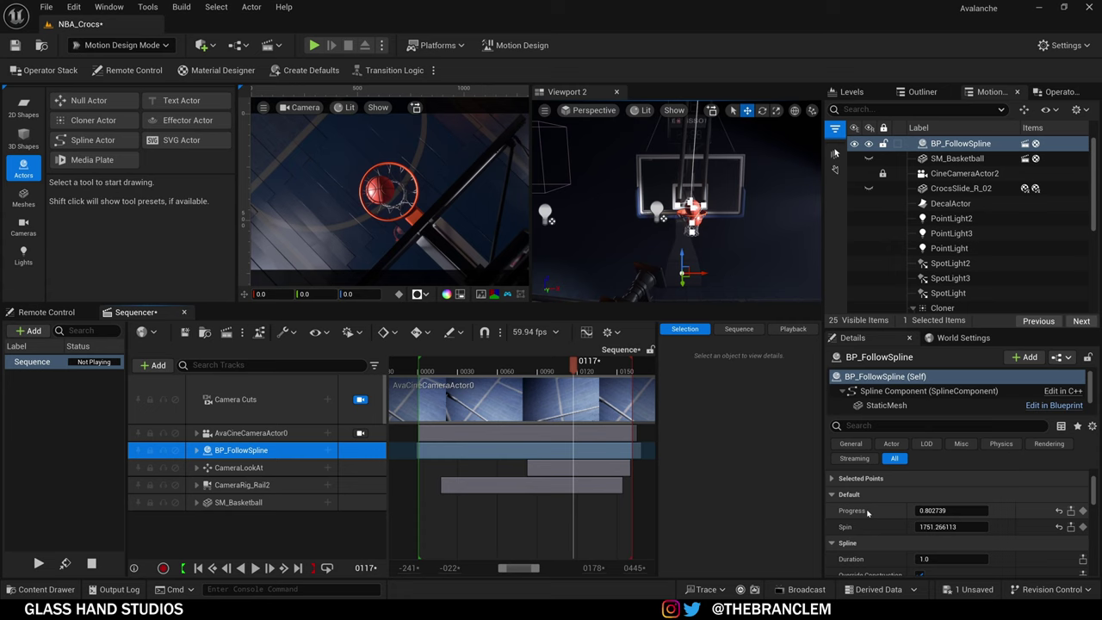
left_click(861, 557)
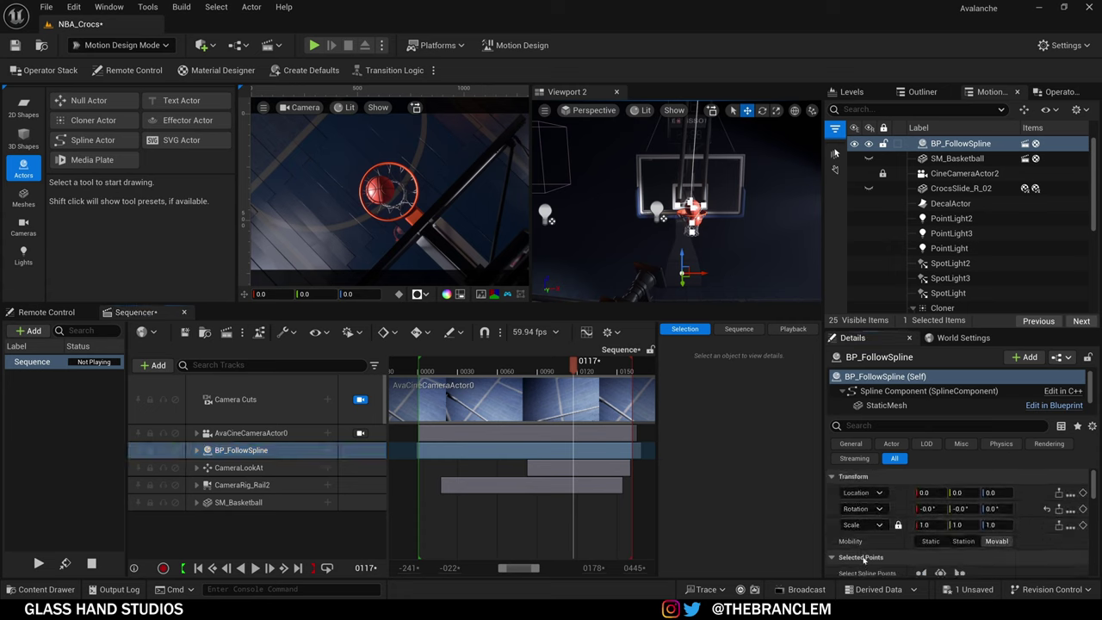
scroll(865, 542, "down", 3)
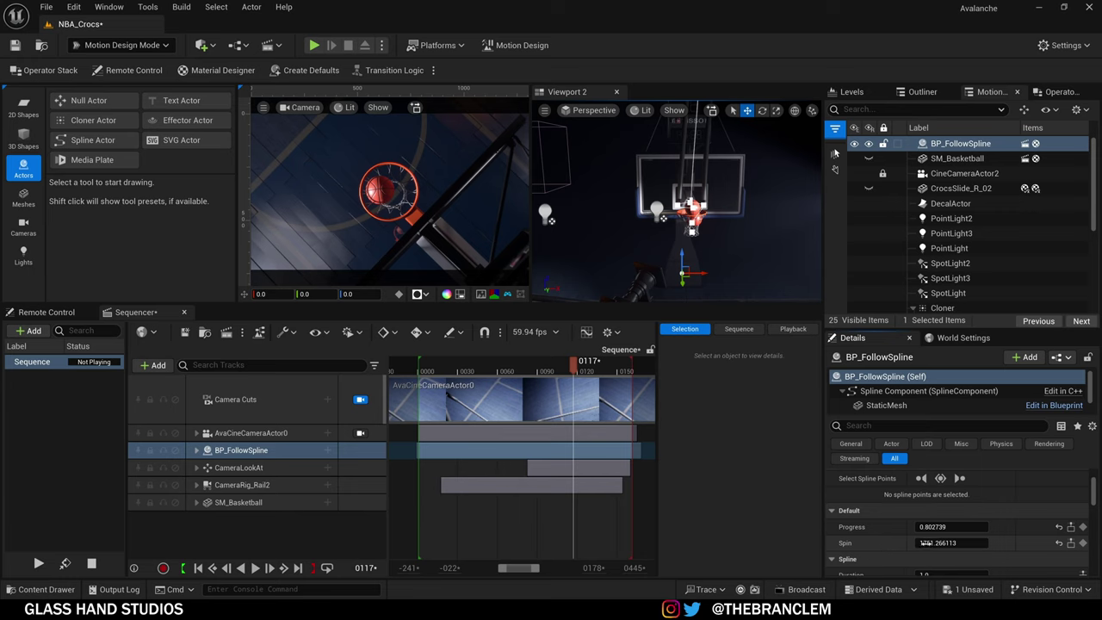
scroll(870, 555, "down", 1)
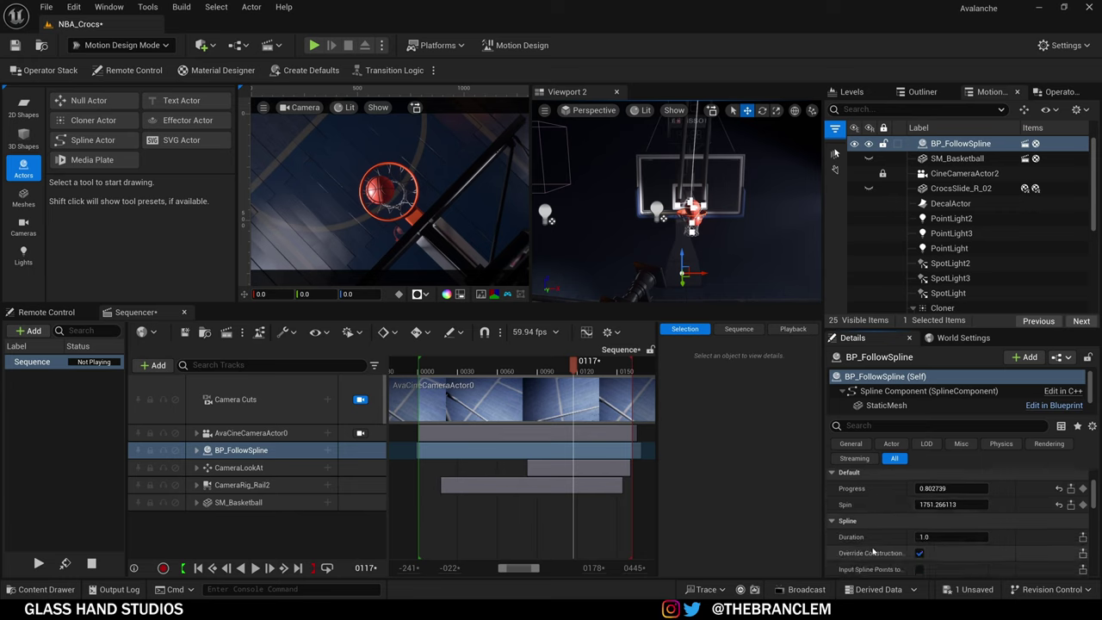
scroll(875, 554, "down", 1)
scroll(878, 553, "up", 2)
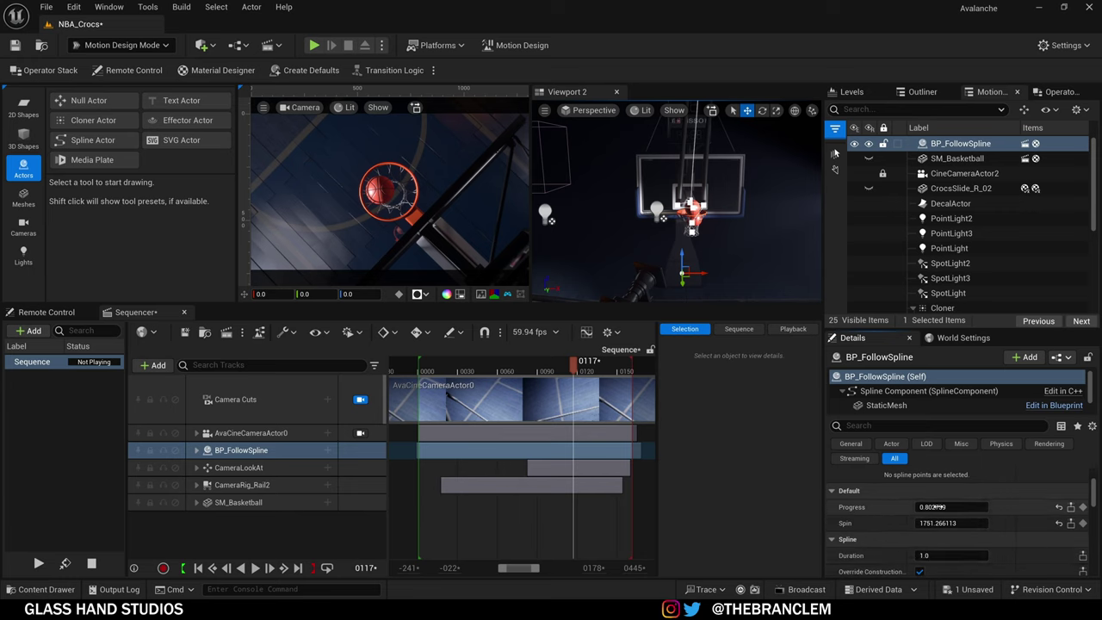
Step: Expand the BP_FollowSpline track to show its Progress and Spin keys, and scrub the ball's motion, ending at frame 75
left_click(196, 450)
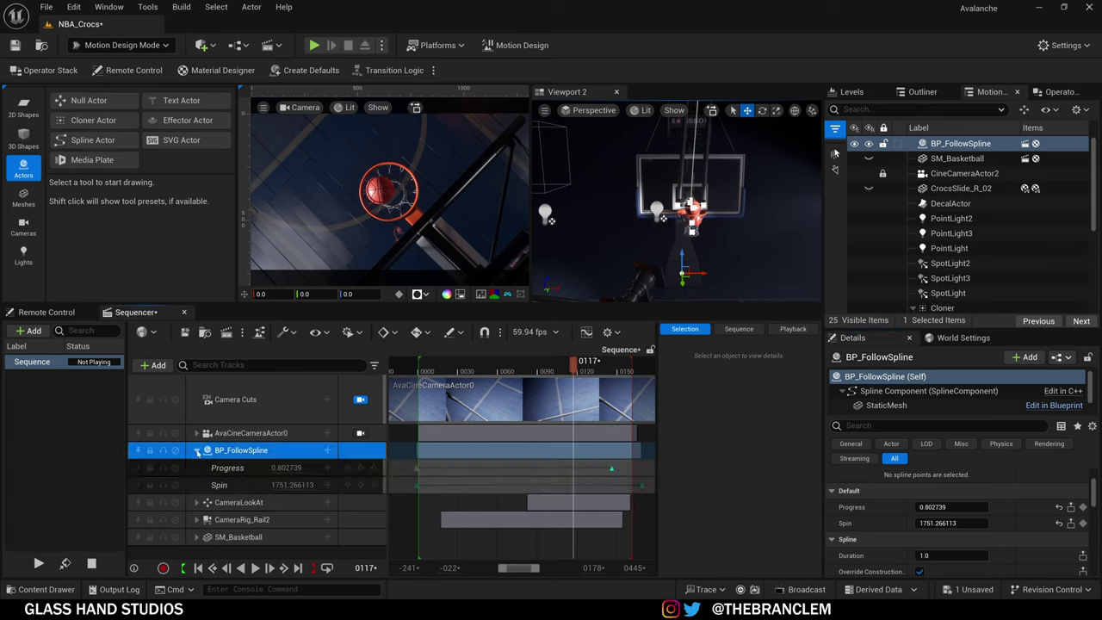
left_click_drag(495, 371, 596, 387)
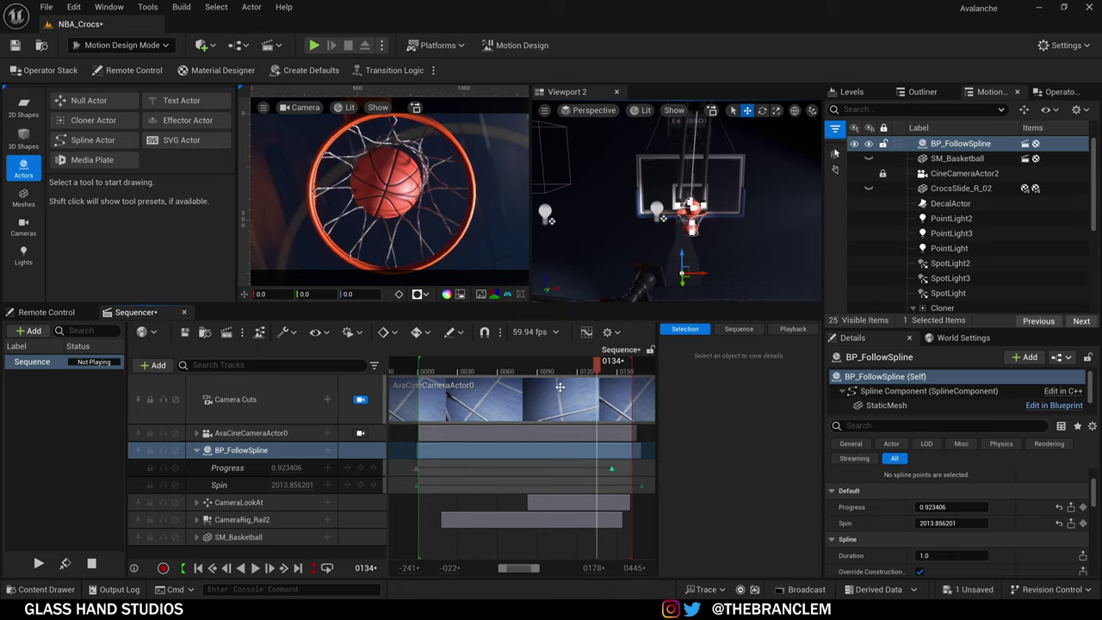
left_click_drag(597, 370, 517, 389)
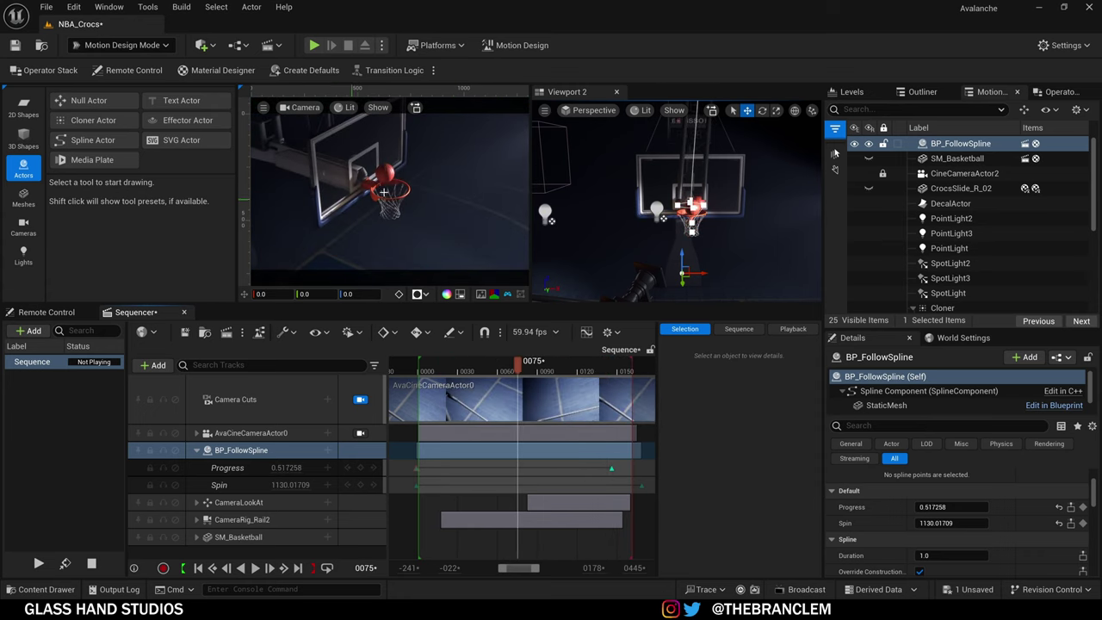
Step: Review the CameraLookAt track's Transform keys in place of BP_FollowSpline's, scrubbing to frame 89, and collapse the track
left_click(198, 451)
left_click(196, 468)
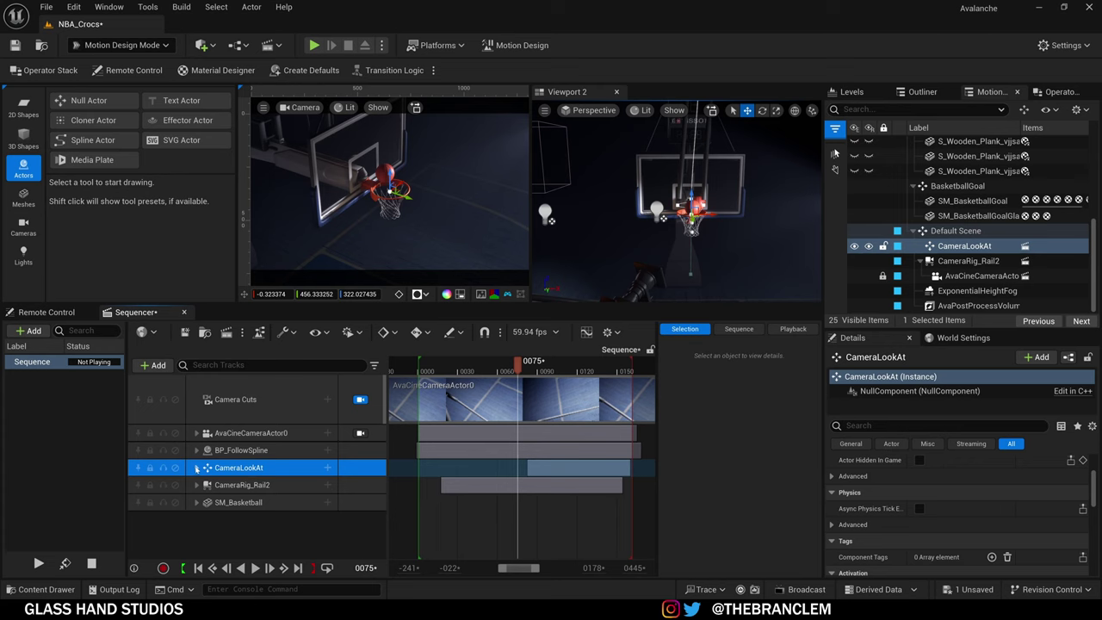
left_click(197, 468)
left_click(203, 485)
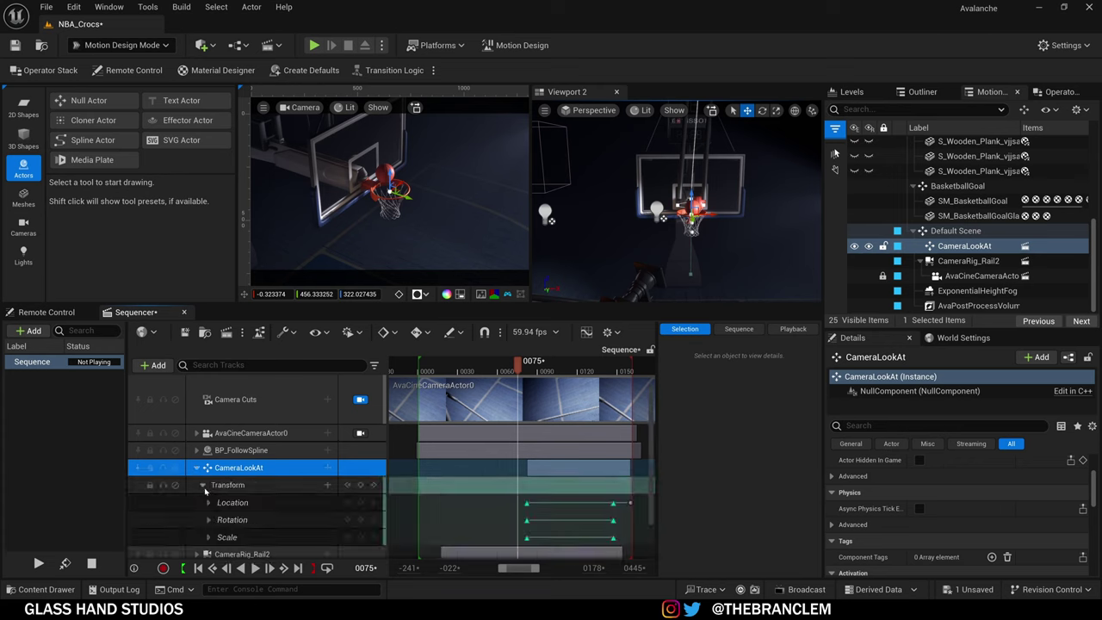
left_click_drag(528, 370, 536, 393)
left_click(198, 467)
Step: Review CameraRig_Rail2's Current Position on Rail in its track and properties, scrubbing from frame 50 to 112, and collapse the track
left_click(196, 484)
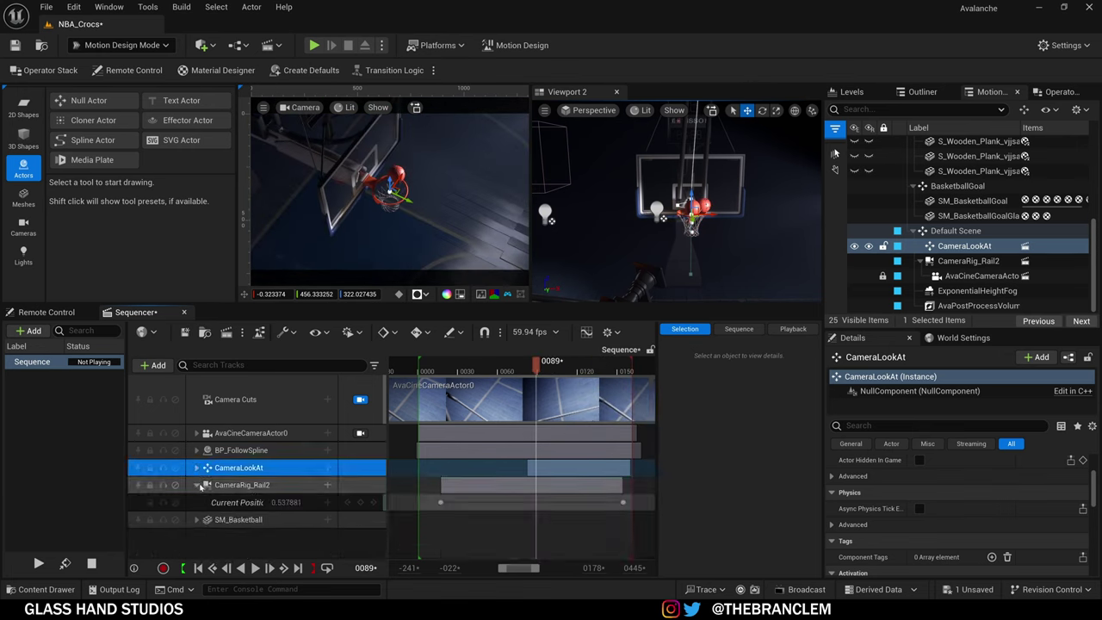
left_click(485, 371)
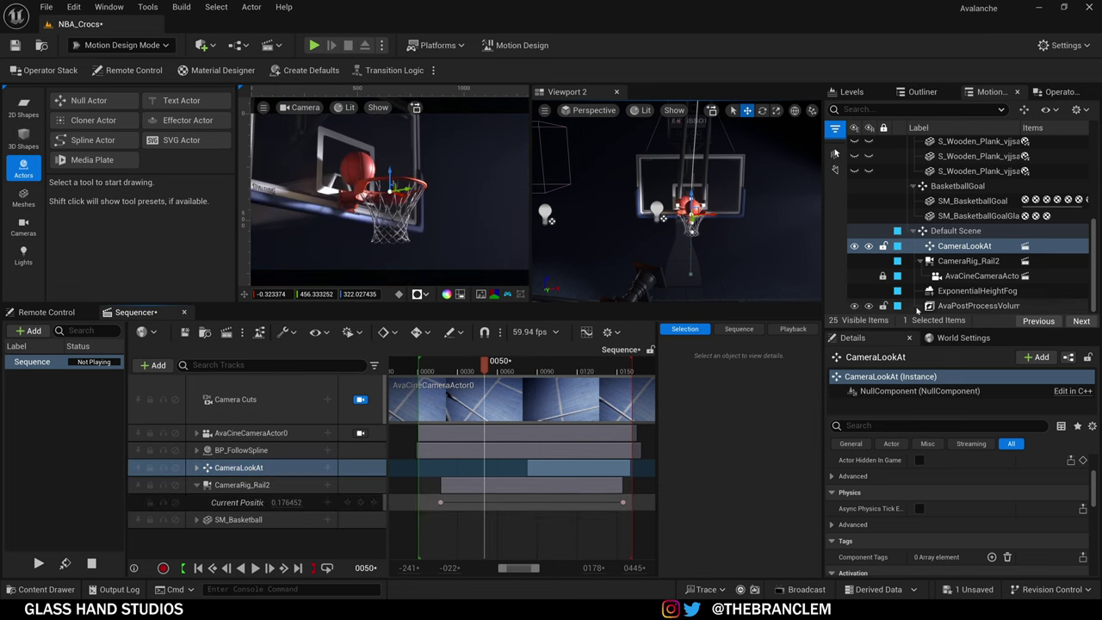
left_click(958, 262)
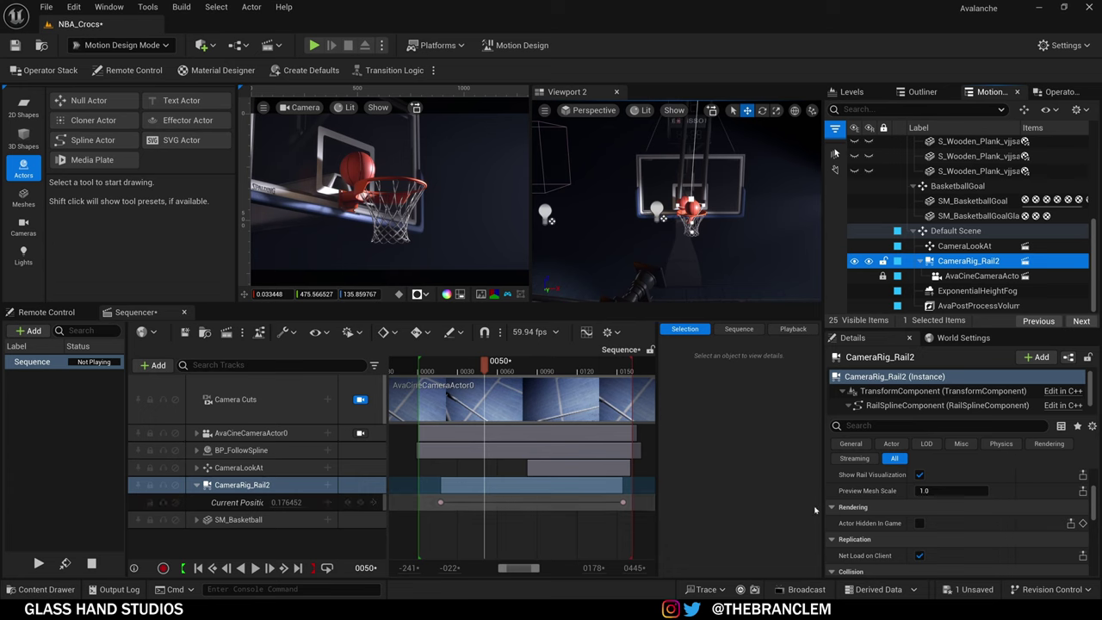
scroll(865, 510, "up", 3)
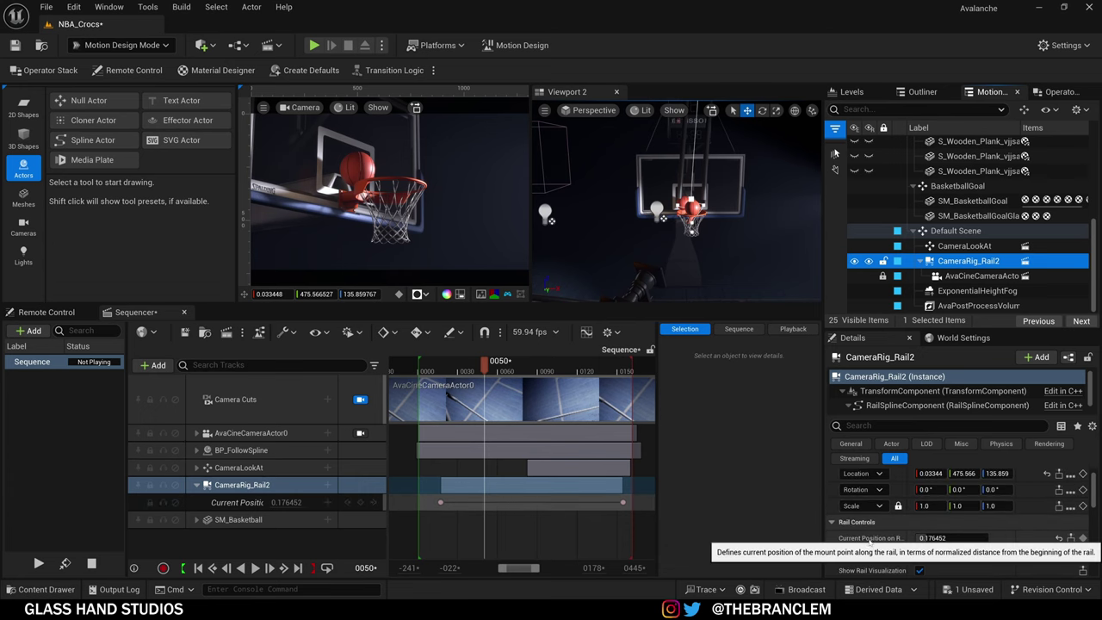
left_click_drag(911, 538, 917, 537)
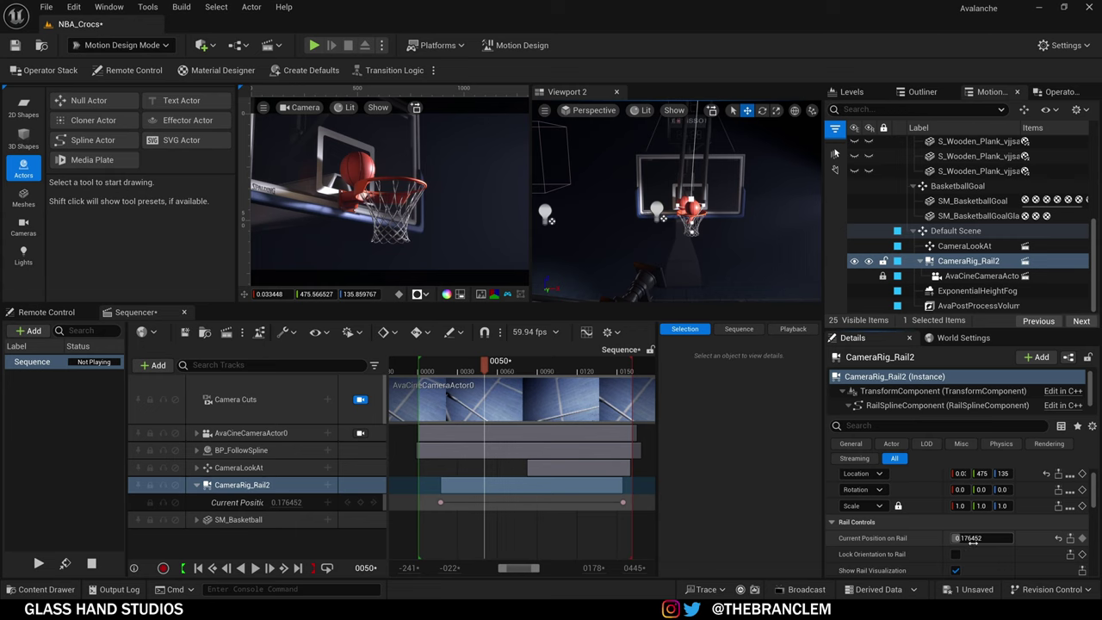
left_click_drag(484, 362, 567, 401)
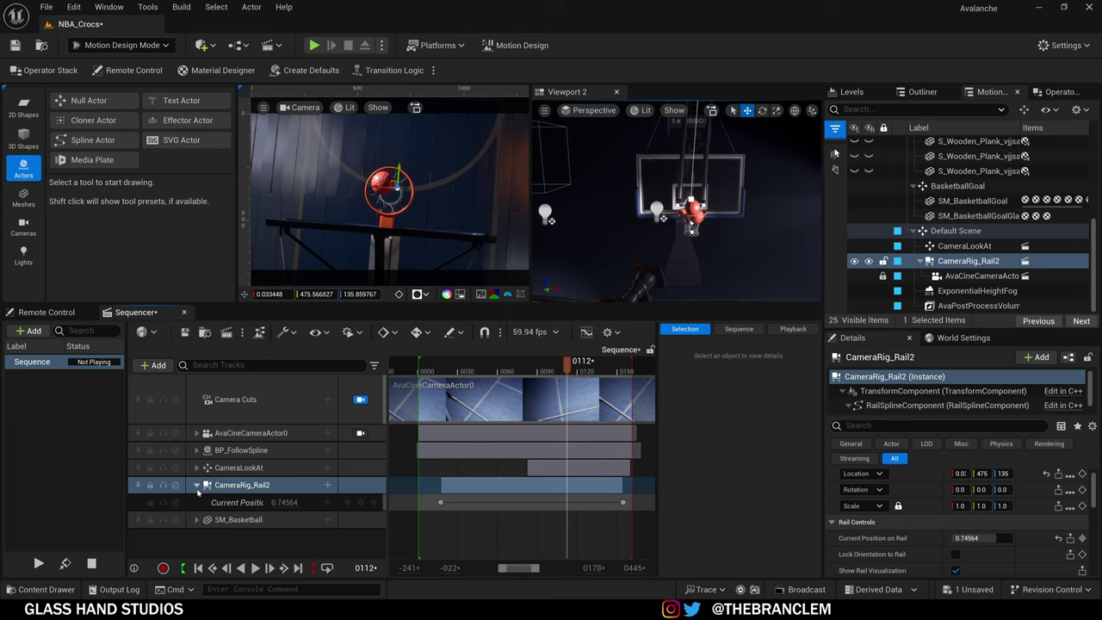
left_click(197, 484)
Step: Show the Rotation Roll keys in AvaCineCameraActor0's Transform track, scrub to frame 94, and collapse Transform
left_click(196, 433)
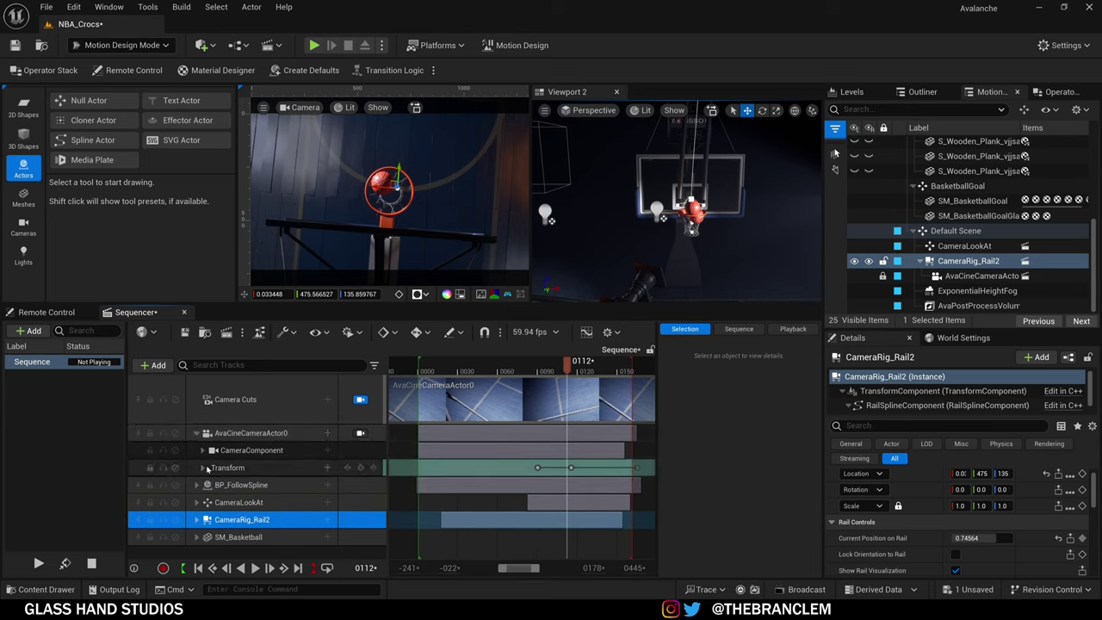
left_click(202, 467)
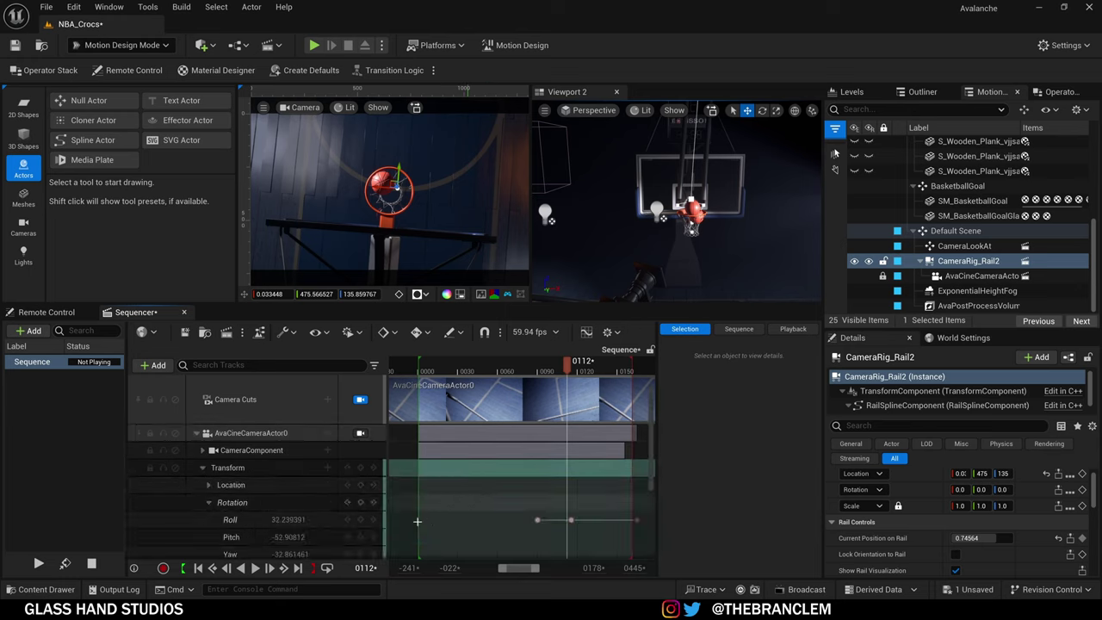
left_click_drag(567, 361, 543, 377)
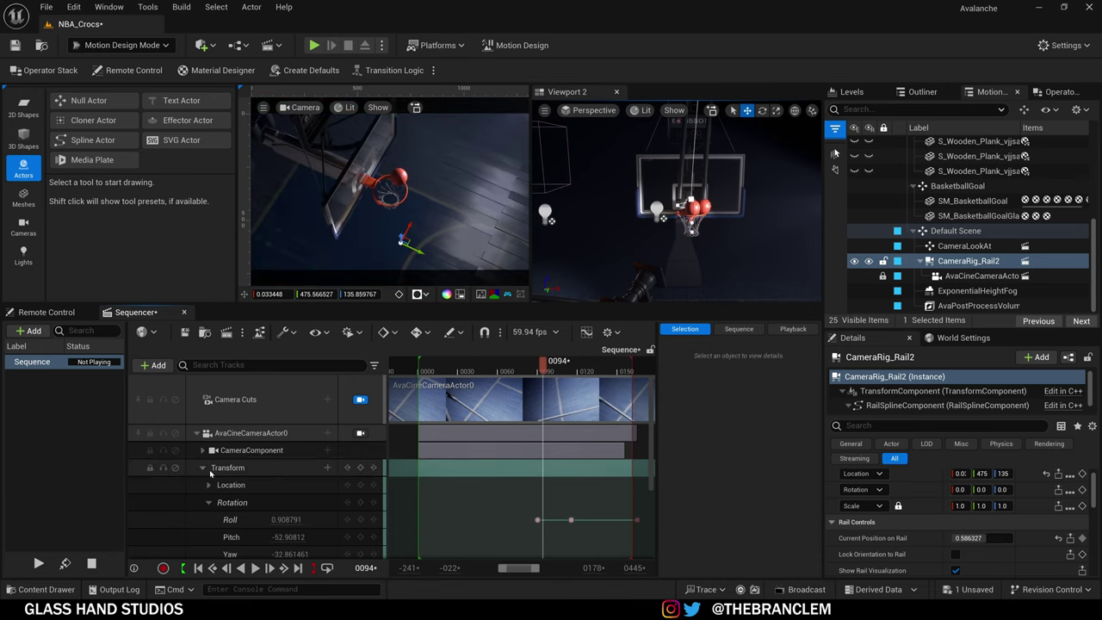
left_click(202, 468)
Step: Select SM_Basketball and CameraLookAt in turn, and look through CameraLookAt's properties
left_click(238, 536)
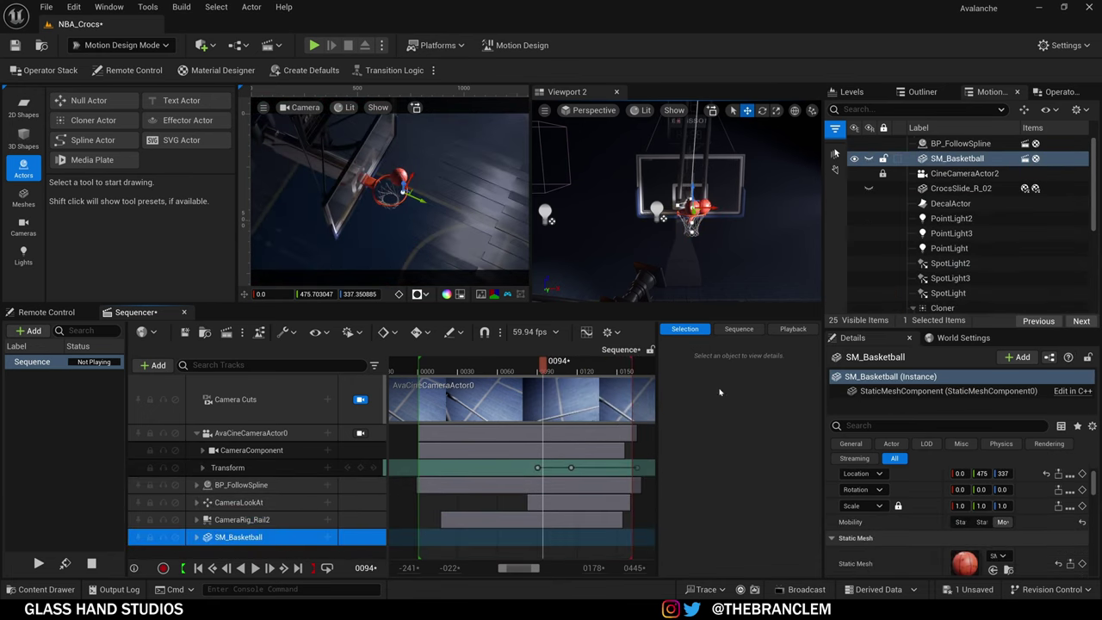
scroll(958, 237, "down", 3)
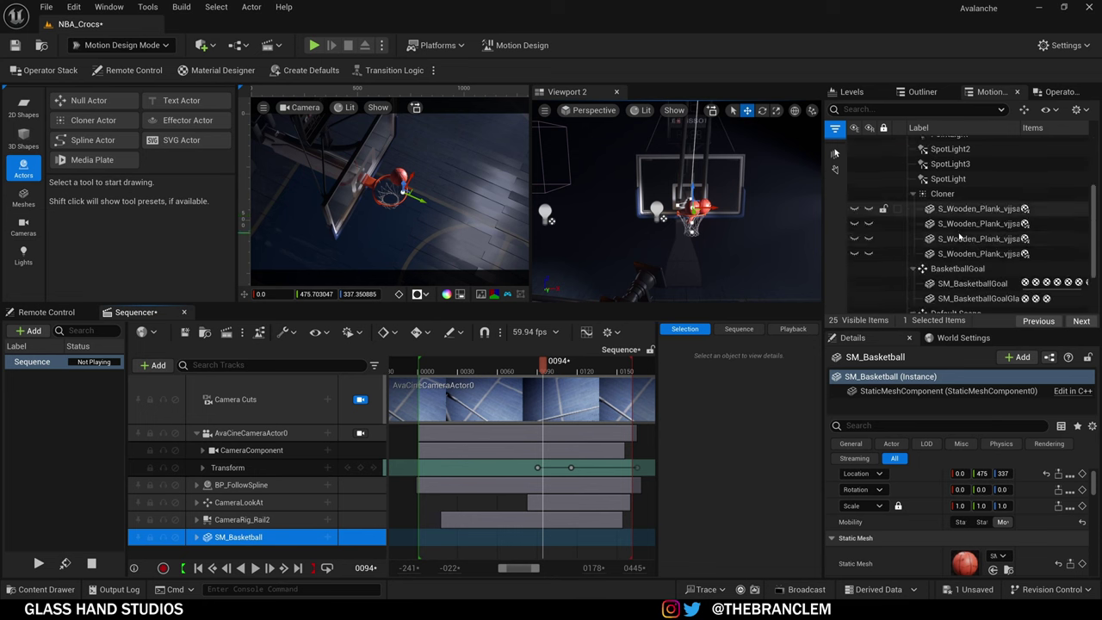
scroll(958, 241, "down", 3)
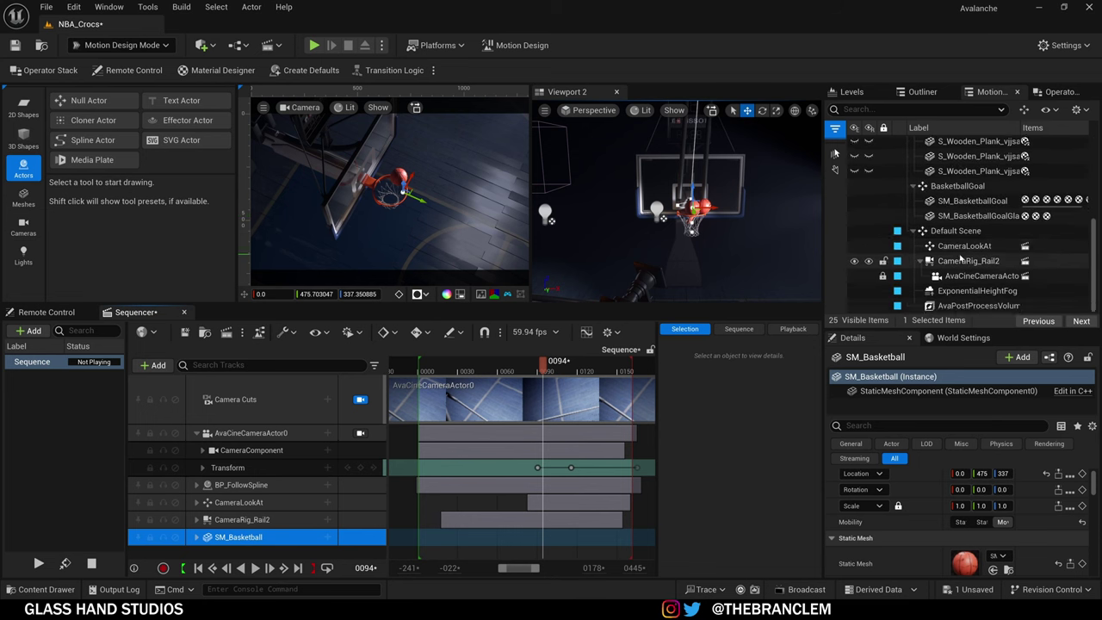
left_click(962, 246)
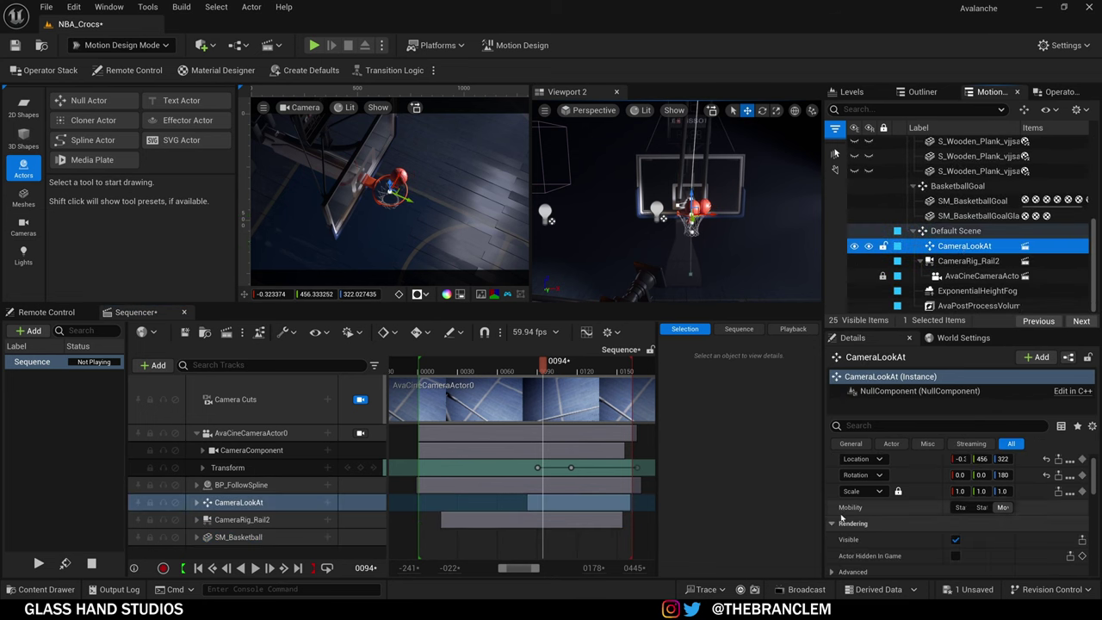
scroll(848, 525, "down", 5)
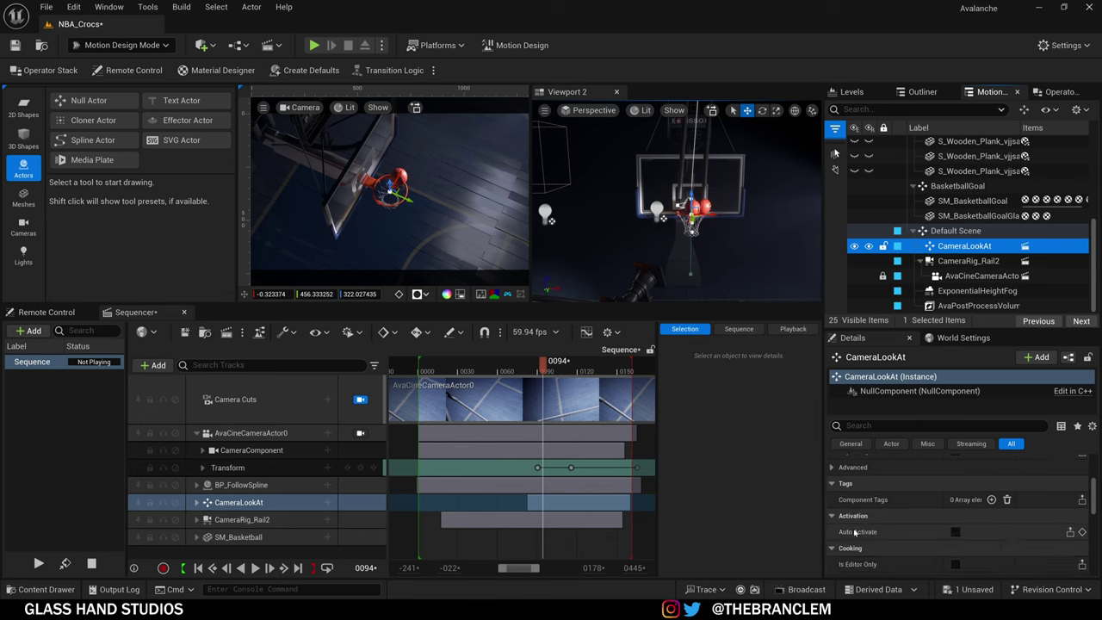
scroll(861, 529, "up", 5)
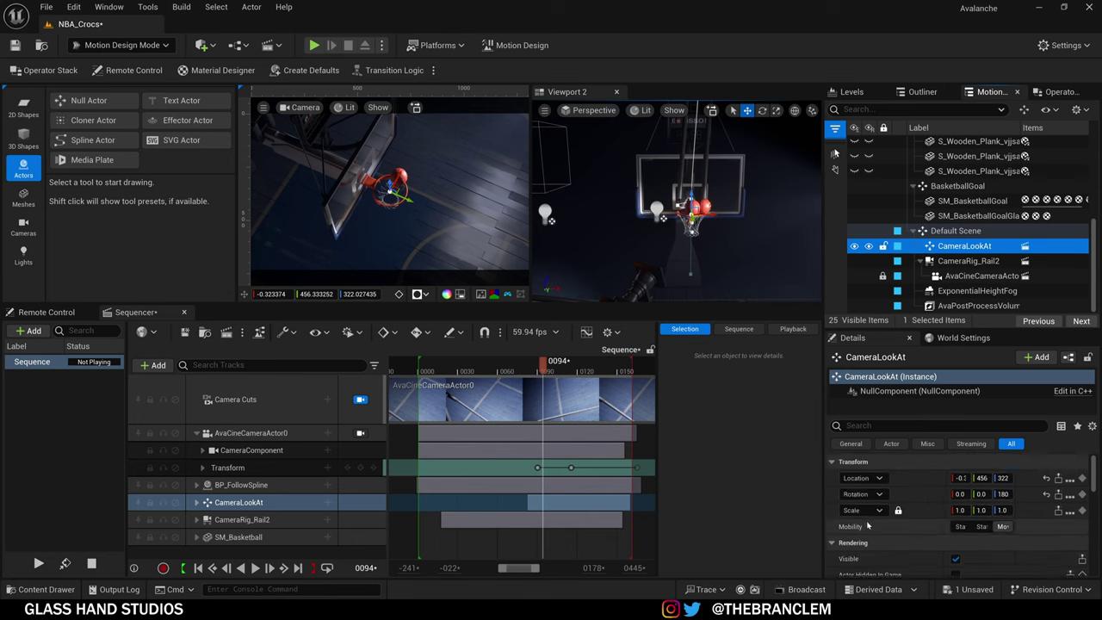
Step: Select AvaCineCameraActor0 and expand its Lookat Tracking Settings to show the tracking options
left_click(979, 276)
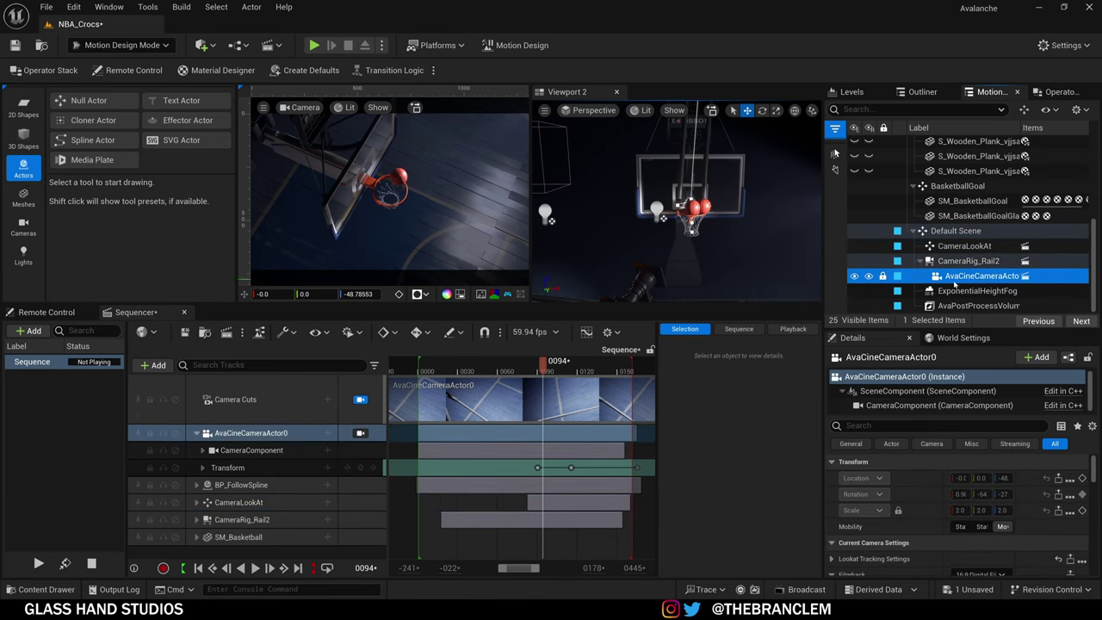
scroll(853, 525, "down", 3)
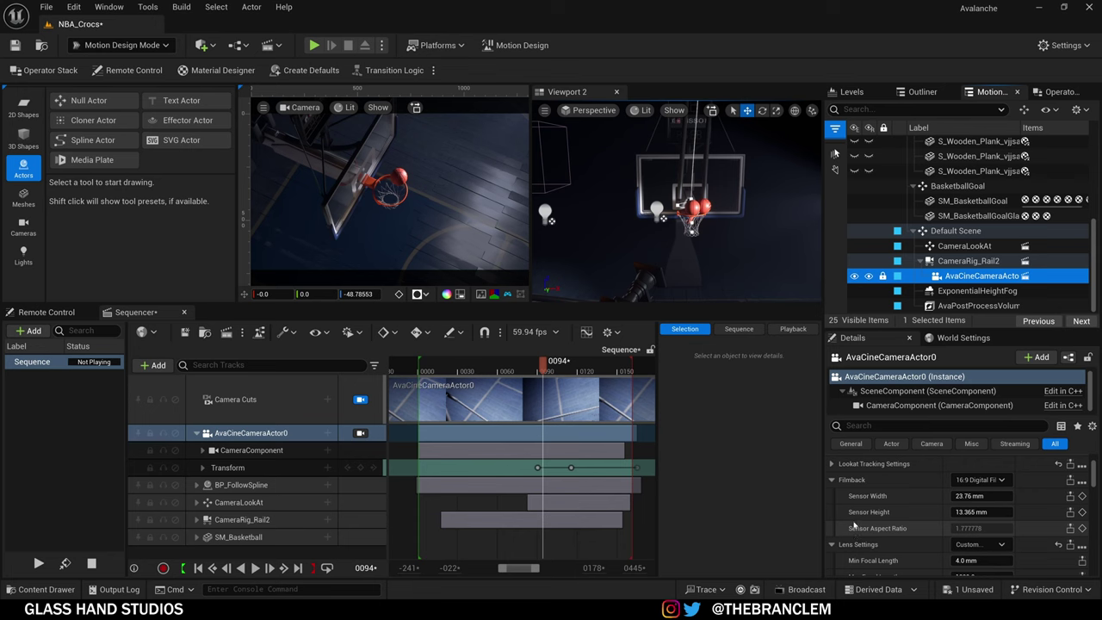
scroll(852, 525, "up", 1)
left_click(834, 482)
scroll(836, 490, "down", 1)
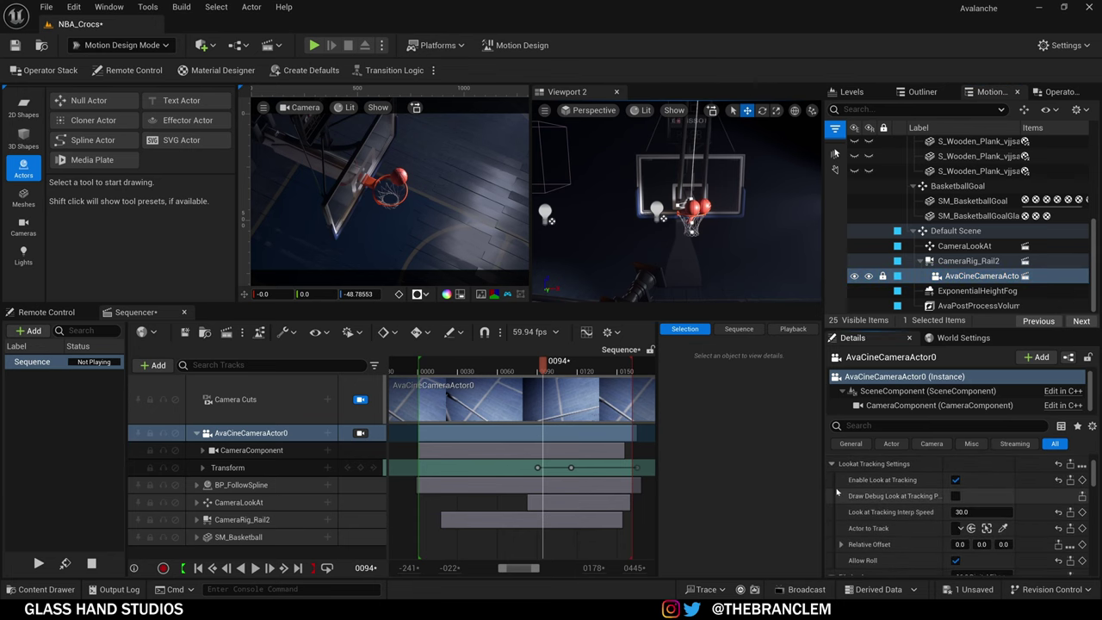
Step: Enlarge the details area to reveal more of the camera's Lookat Tracking Settings, and play the sequence from near its start
left_click_drag(823, 490, 773, 491)
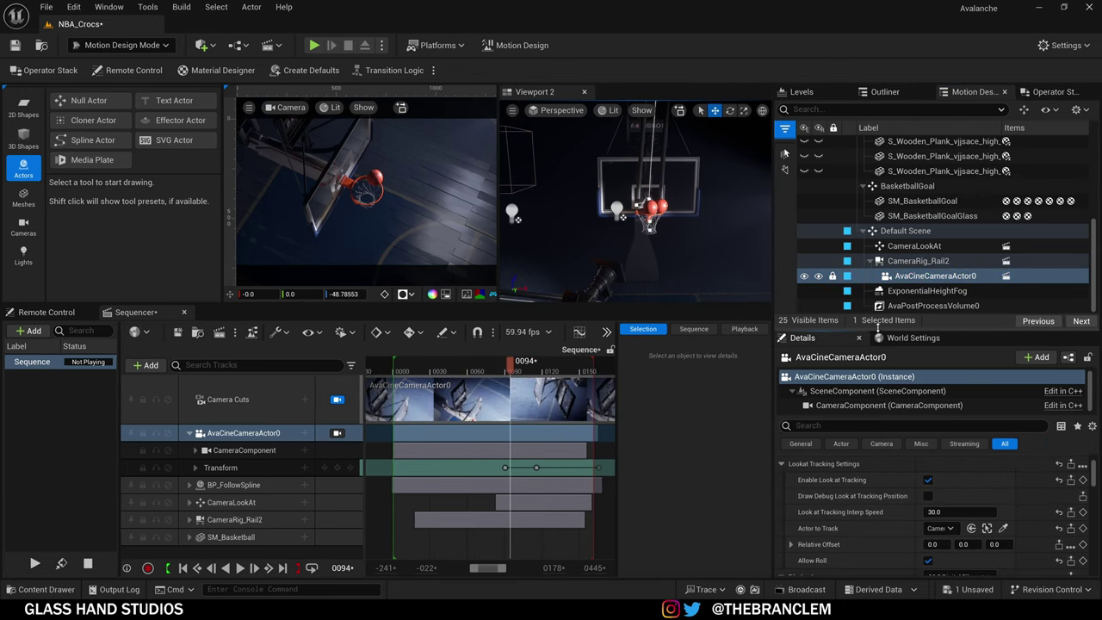
left_click_drag(876, 328, 880, 208)
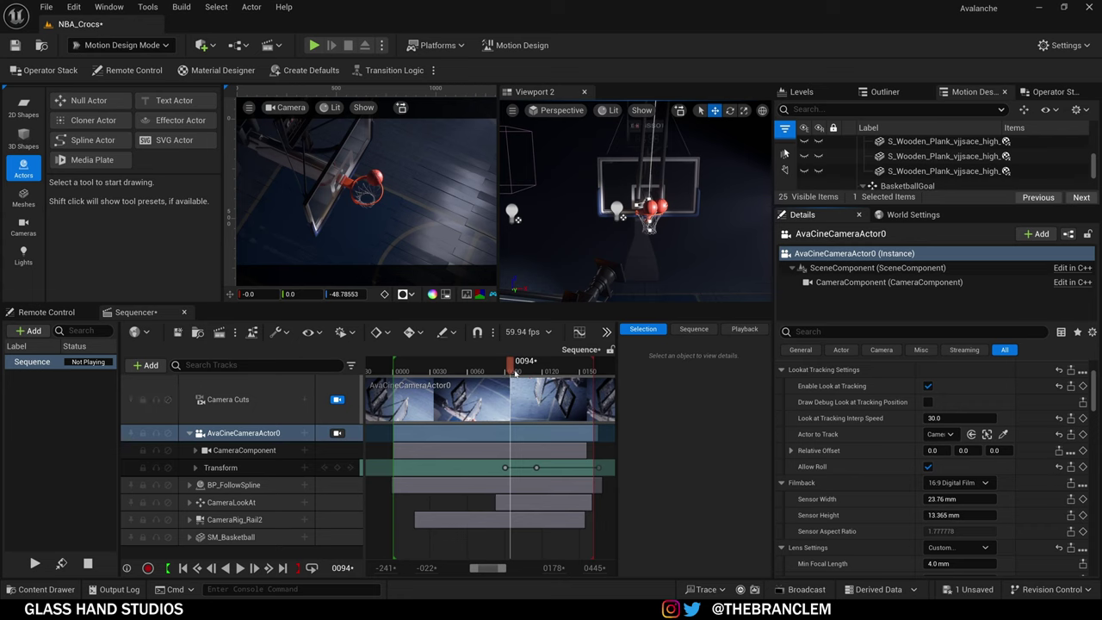
left_click_drag(500, 372, 423, 372)
key("space")
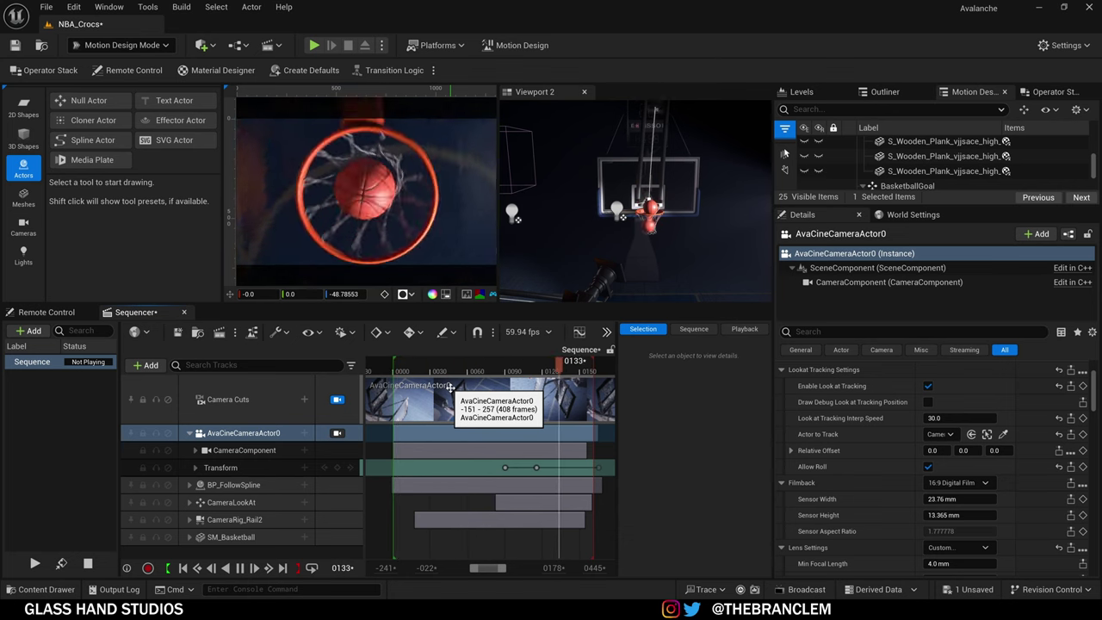
key("space")
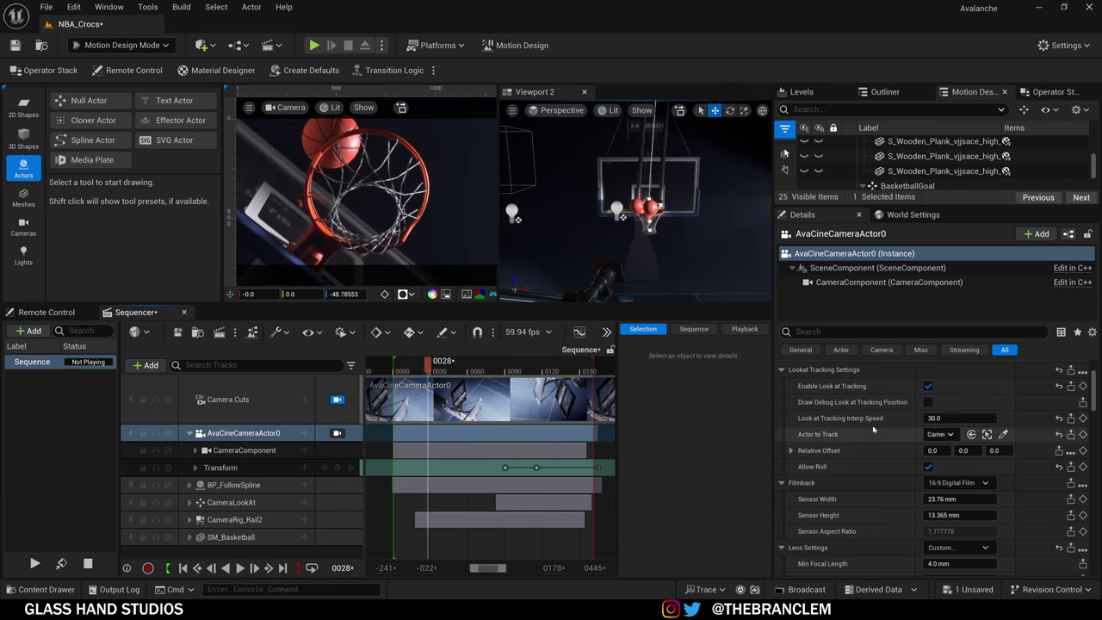
Step: Set AvaCineCameraActor0's Look at Tracking Interp Speed to 0, play the sequence to preview the tracking, and scrub to frame 44
mouse_move(831, 425)
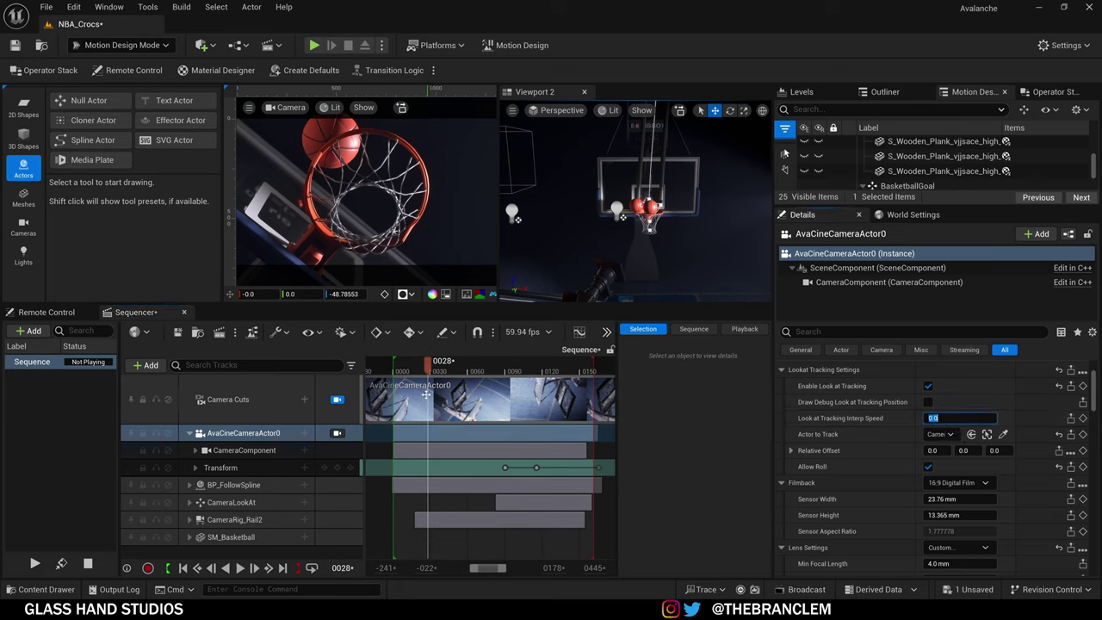
left_click(408, 368)
key("space")
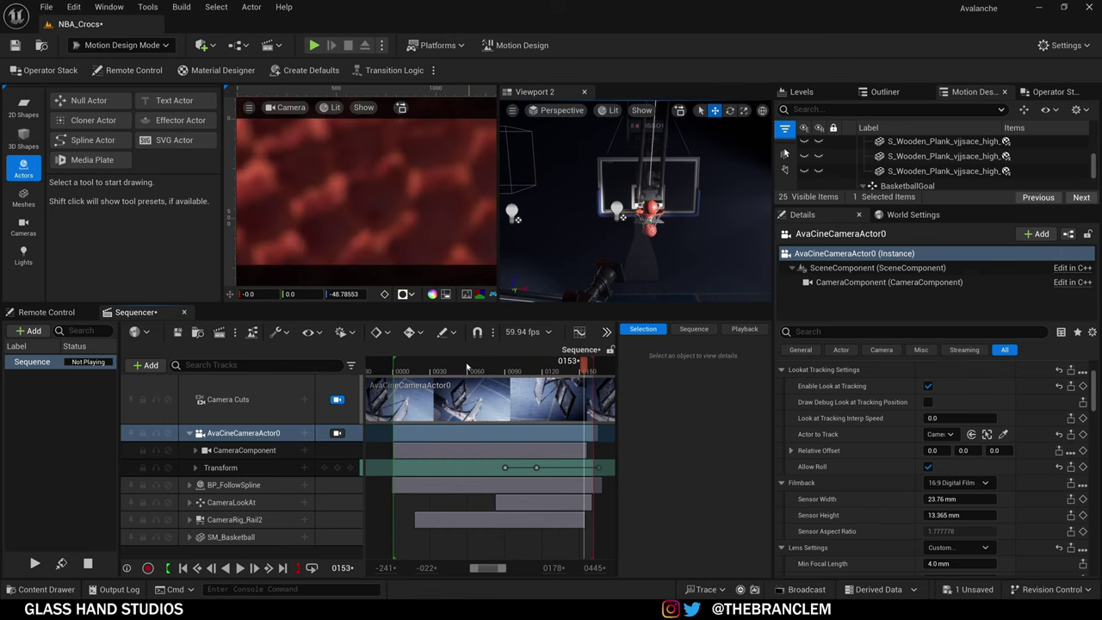
left_click_drag(466, 369, 447, 391)
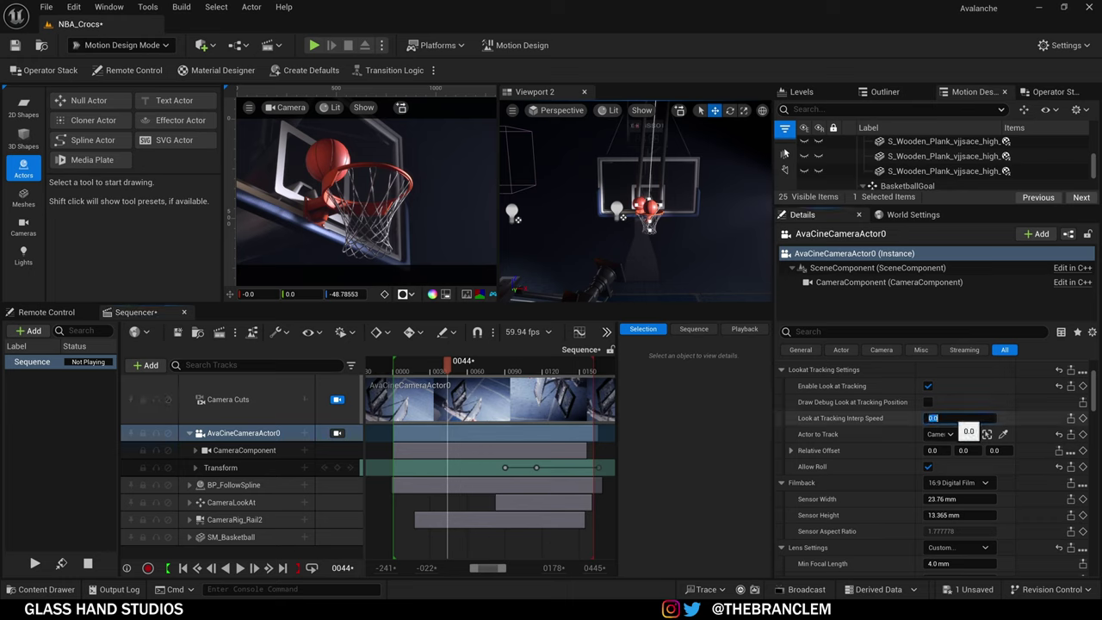
Step: Try Look at Tracking Interp Speeds of 2 and 10, previewing the camera tracking in the sequence for each value
mouse_move(450, 365)
left_mouse_down()
mouse_move(424, 372)
mouse_move(500, 379)
mouse_move(444, 373)
left_mouse_up()
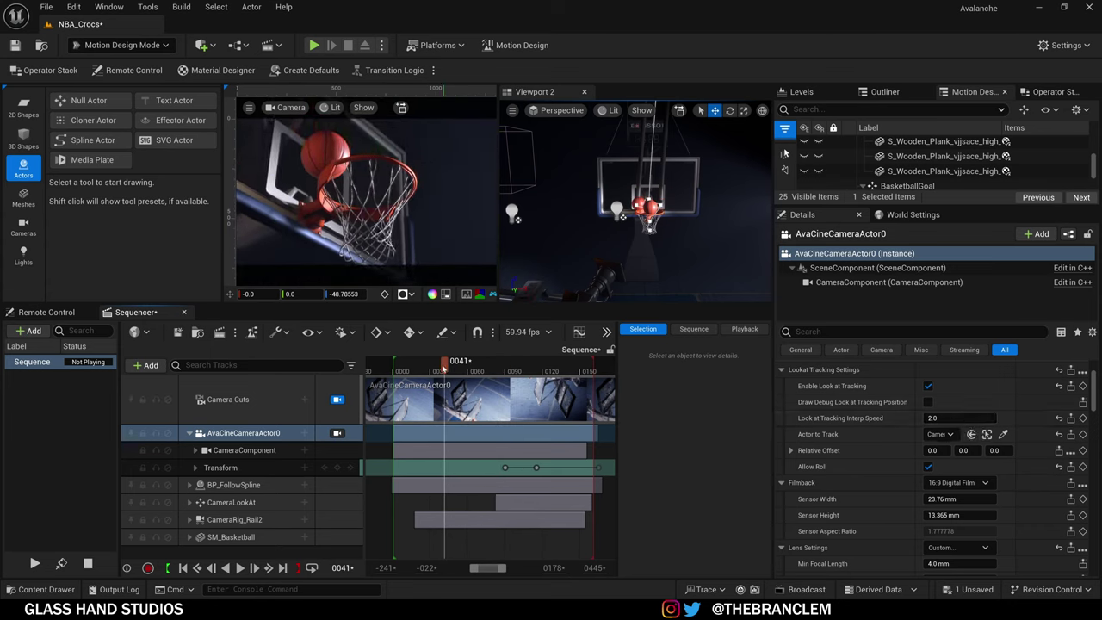
left_click_drag(444, 376, 508, 376)
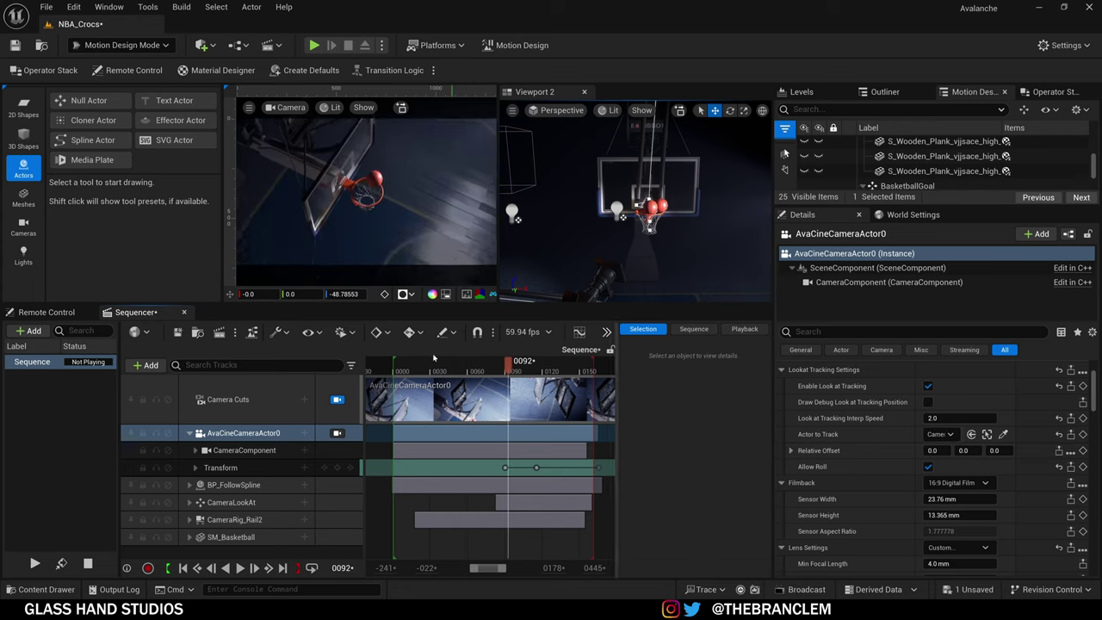
left_click(957, 418)
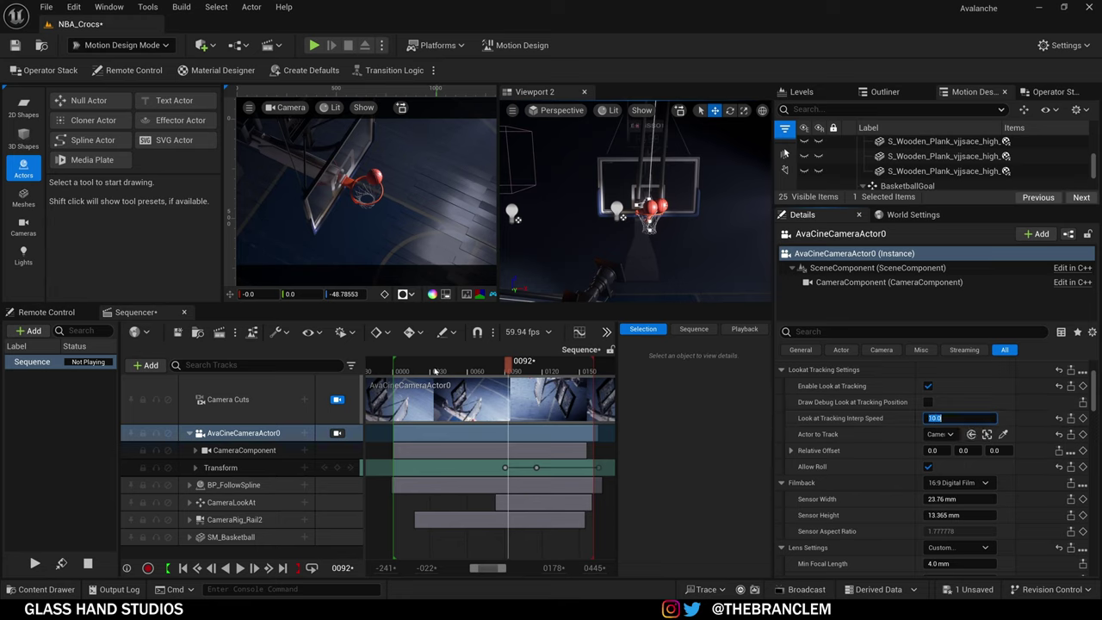
mouse_move(434, 370)
left_mouse_down()
mouse_move(494, 378)
mouse_move(454, 379)
left_mouse_up()
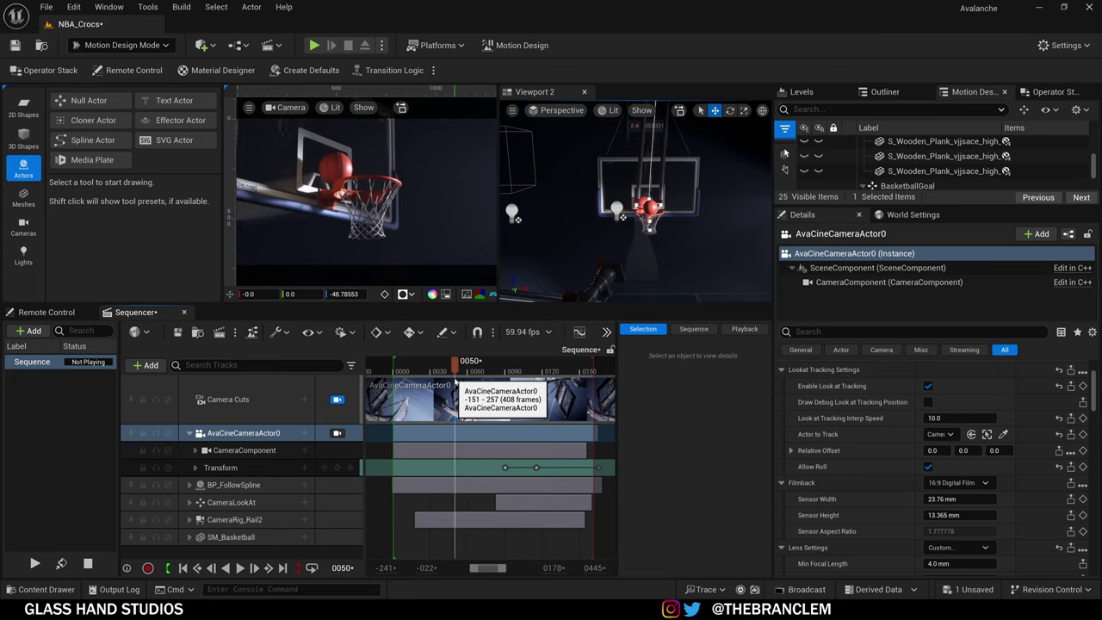
key("space")
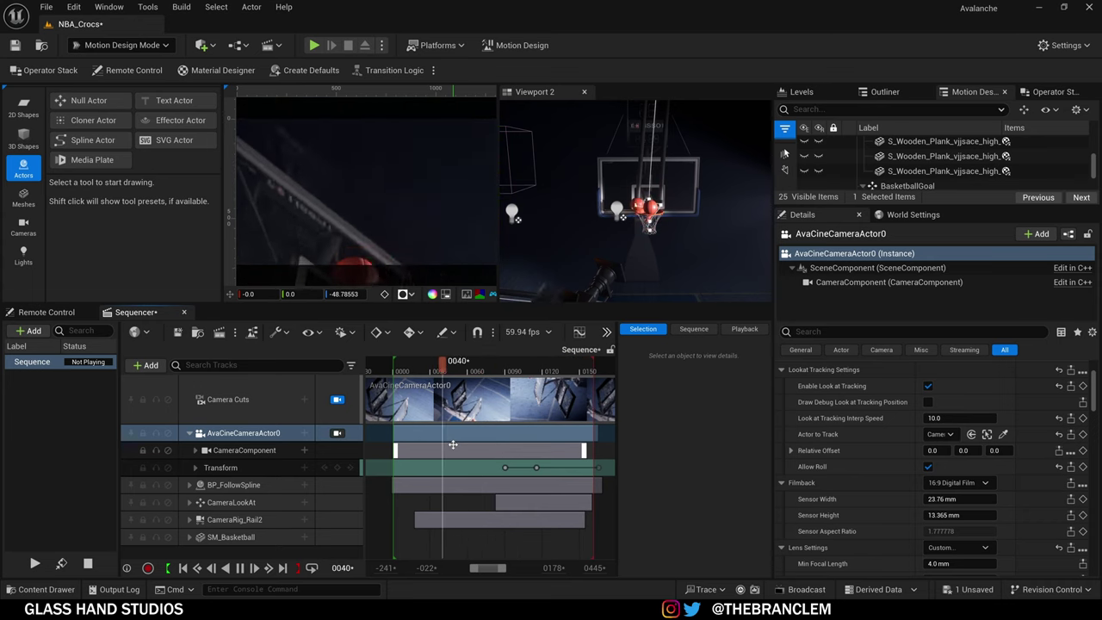
Step: Try Look at Tracking Interp Speeds of 20, 30, 100, 0 and 5 in turn while the sequence plays
left_click(943, 417)
type("20")
key("Return")
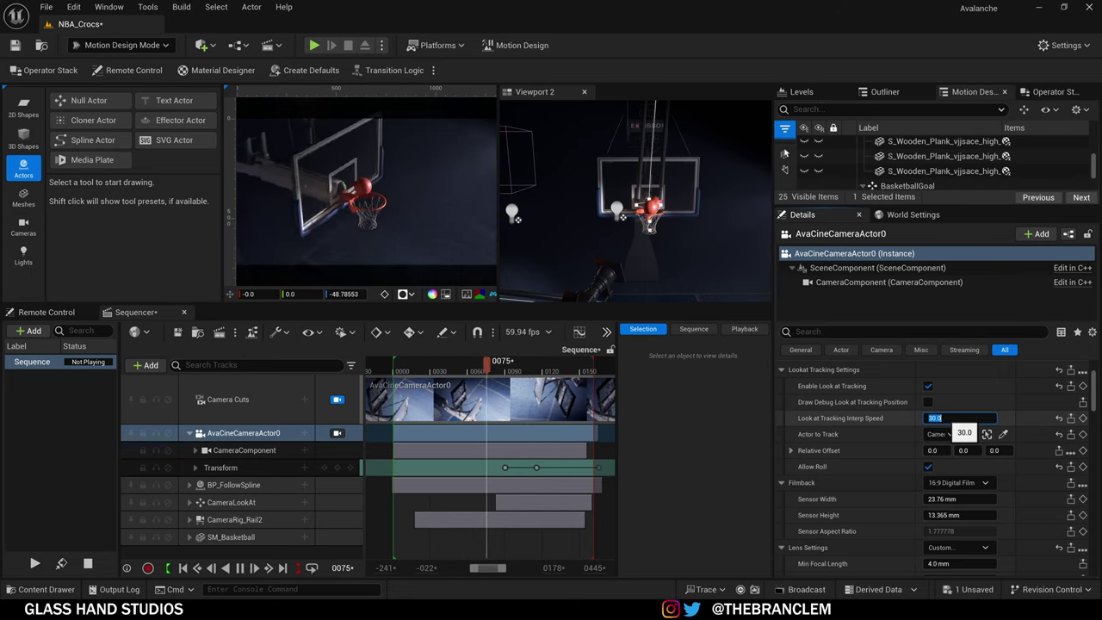
type("30")
key("Return")
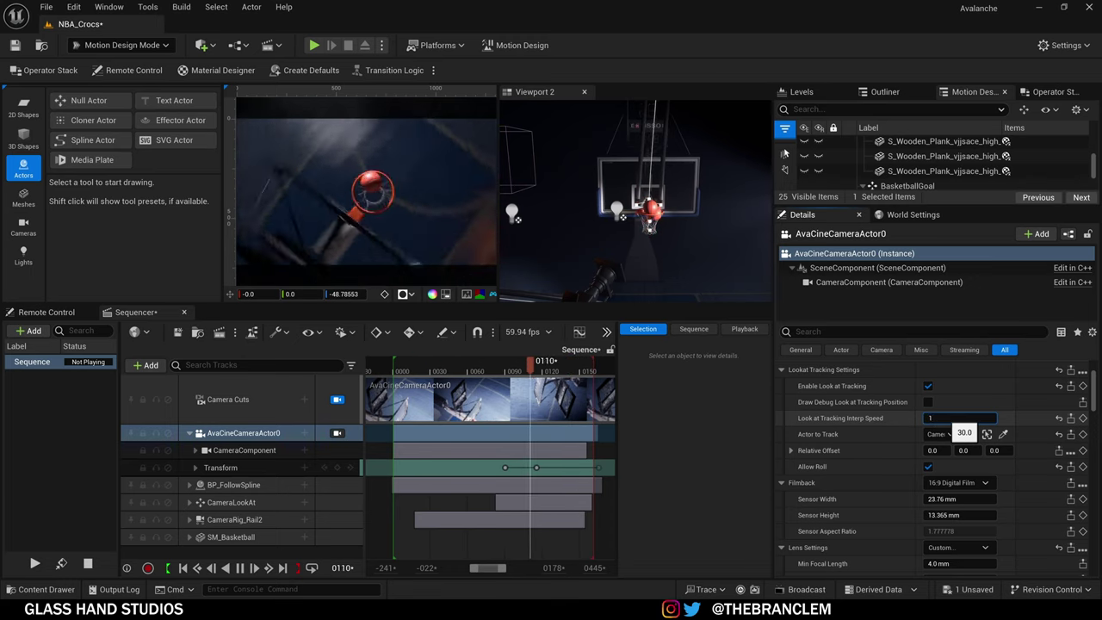
type("100")
key("Return")
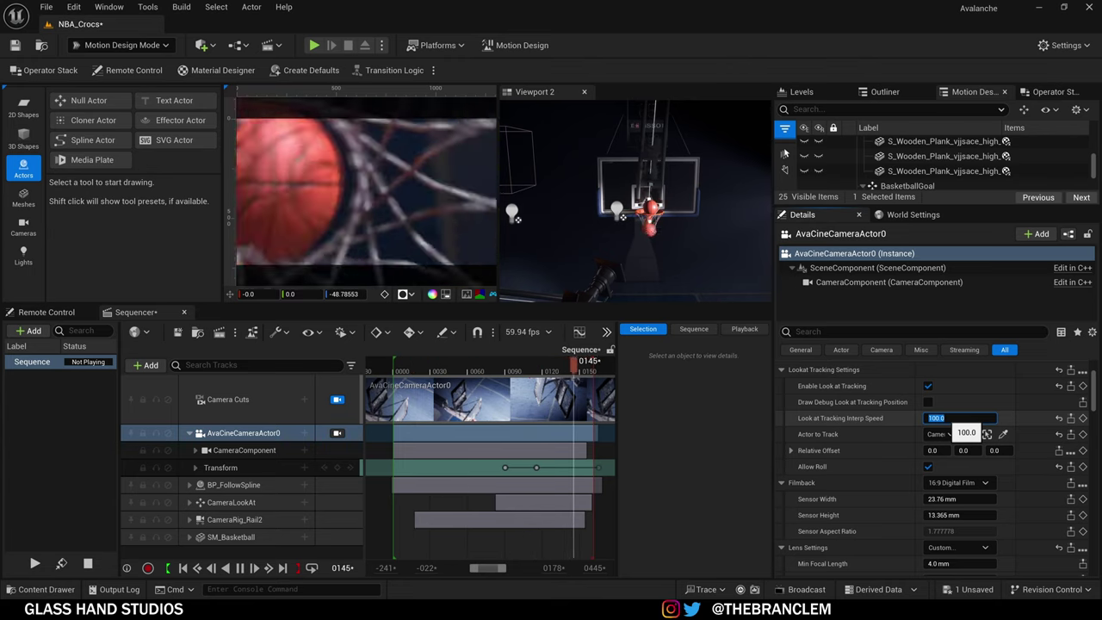
type("0")
key("Return")
type("5")
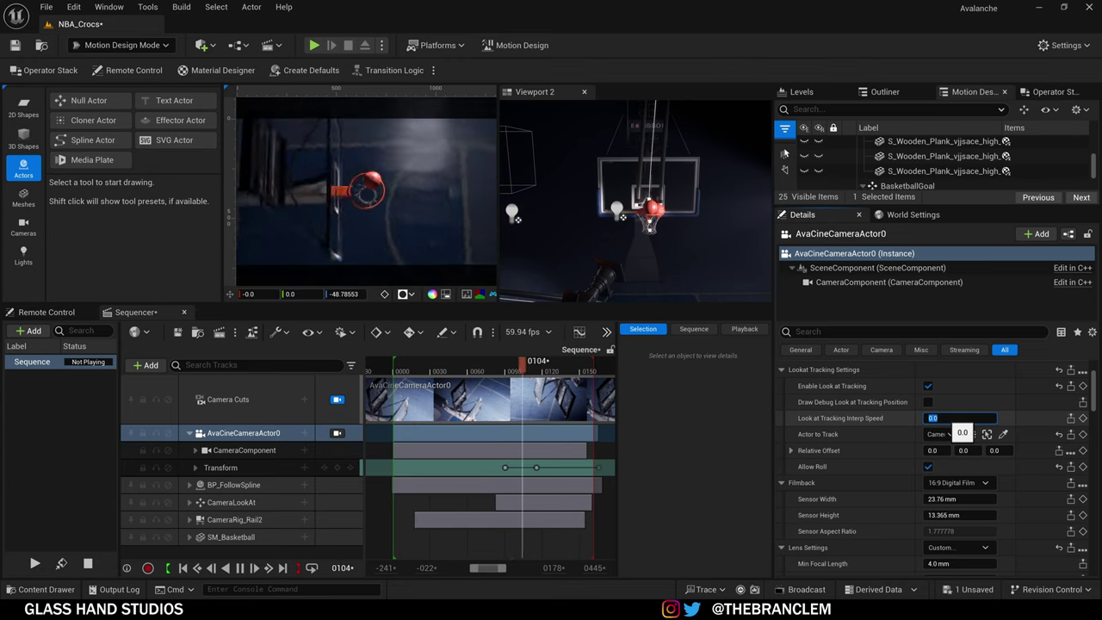
key("Return")
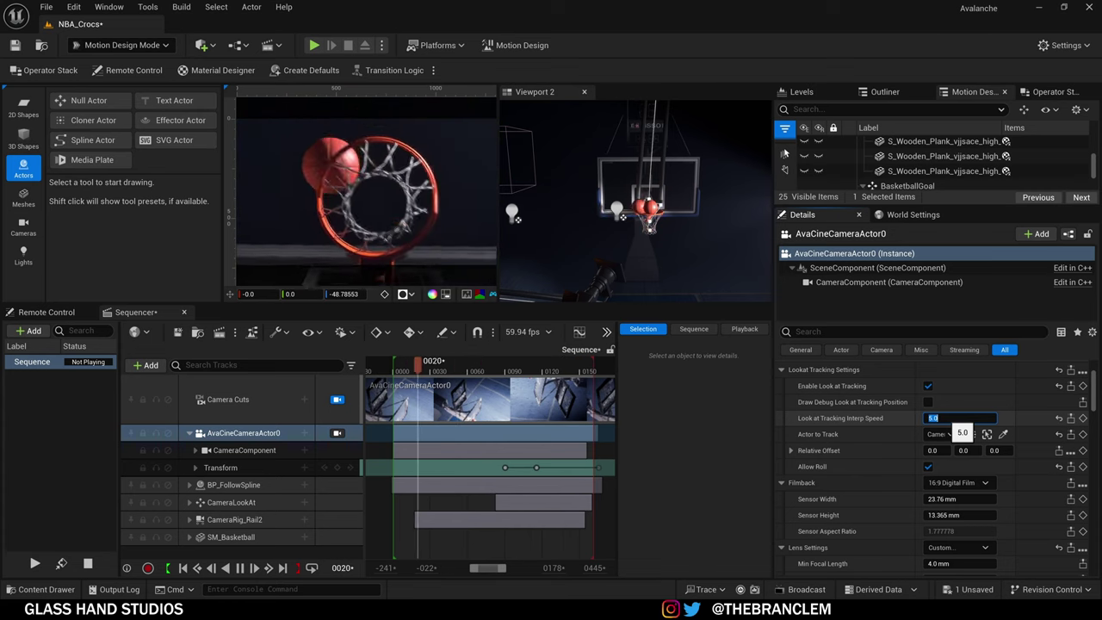
Step: Set the Look at Tracking Interp Speed to 30 and park the sequence at frame 62
type("30")
key("Return")
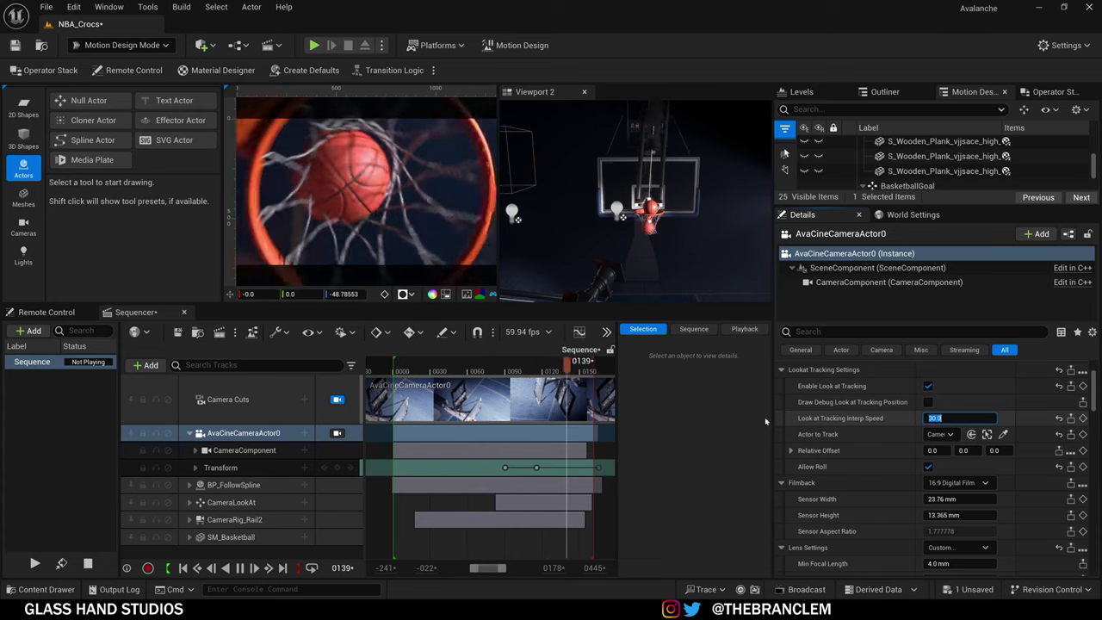
left_click(471, 371)
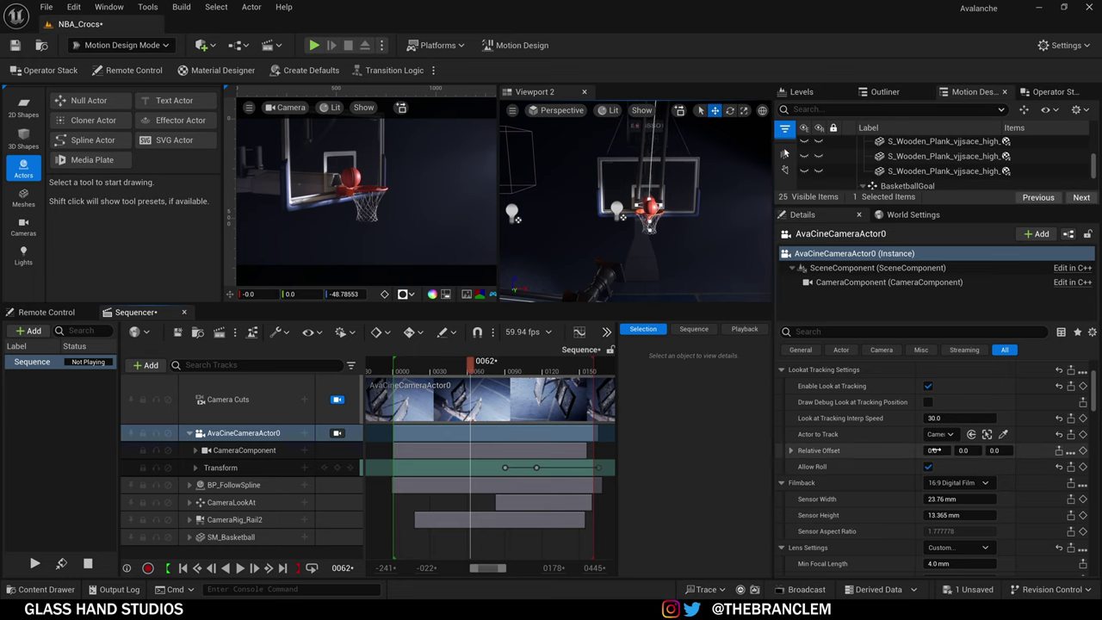
Step: Point out the camera's Relative Offset X value, and enlarge the actor list again above its details
mouse_move(937, 451)
left_mouse_down()
mouse_move(1016, 450)
mouse_move(913, 450)
mouse_move(976, 450)
mouse_move(934, 450)
left_mouse_up()
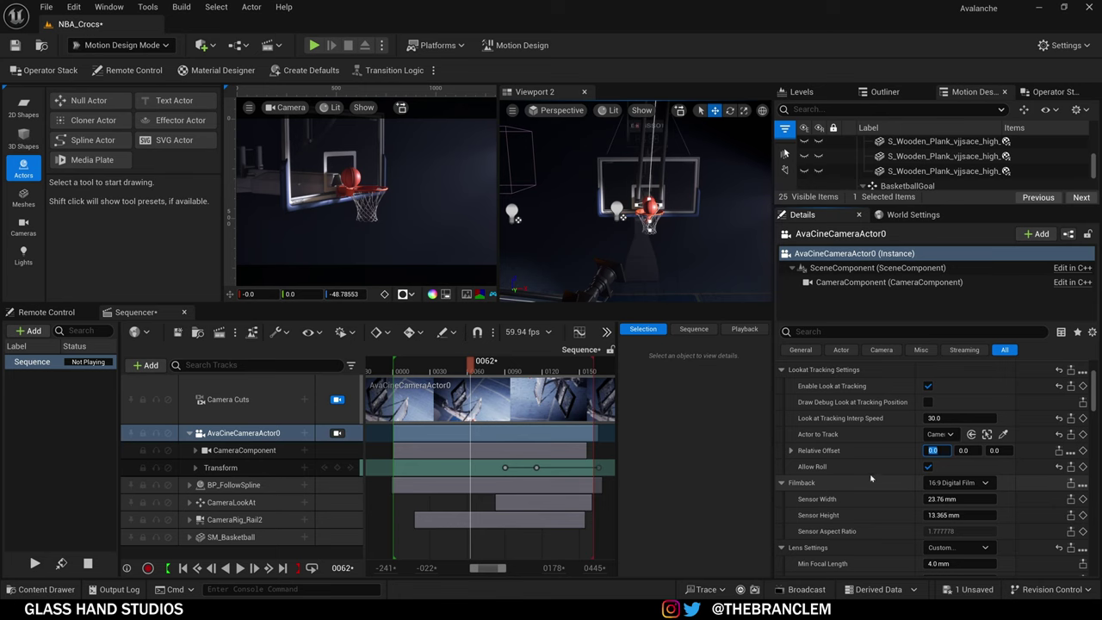
scroll(856, 452, "up", 3)
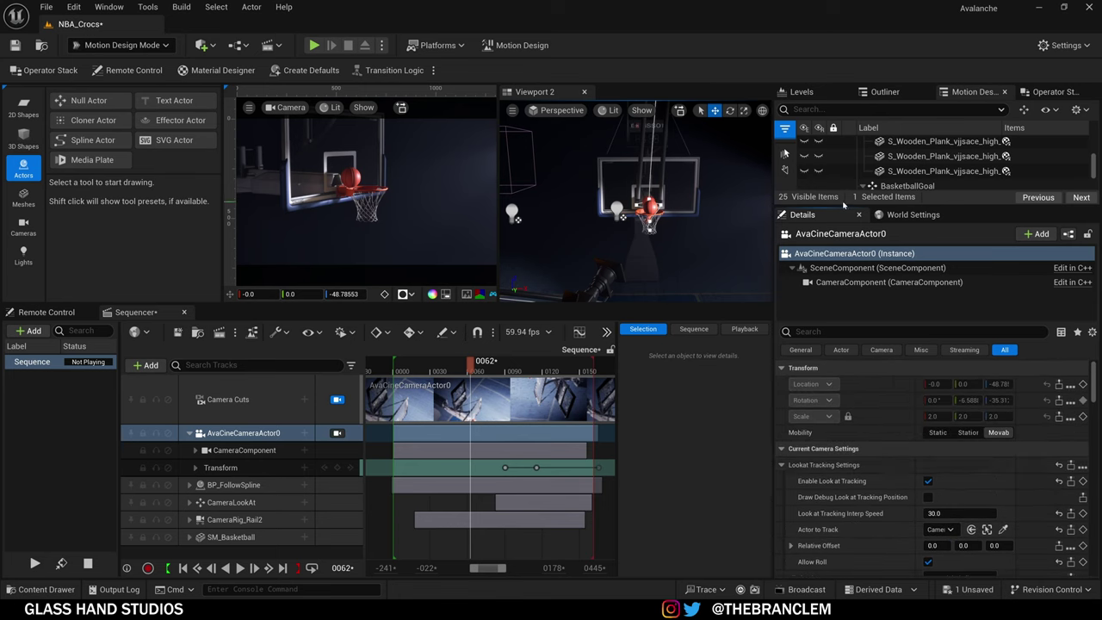
left_click_drag(842, 208, 842, 331)
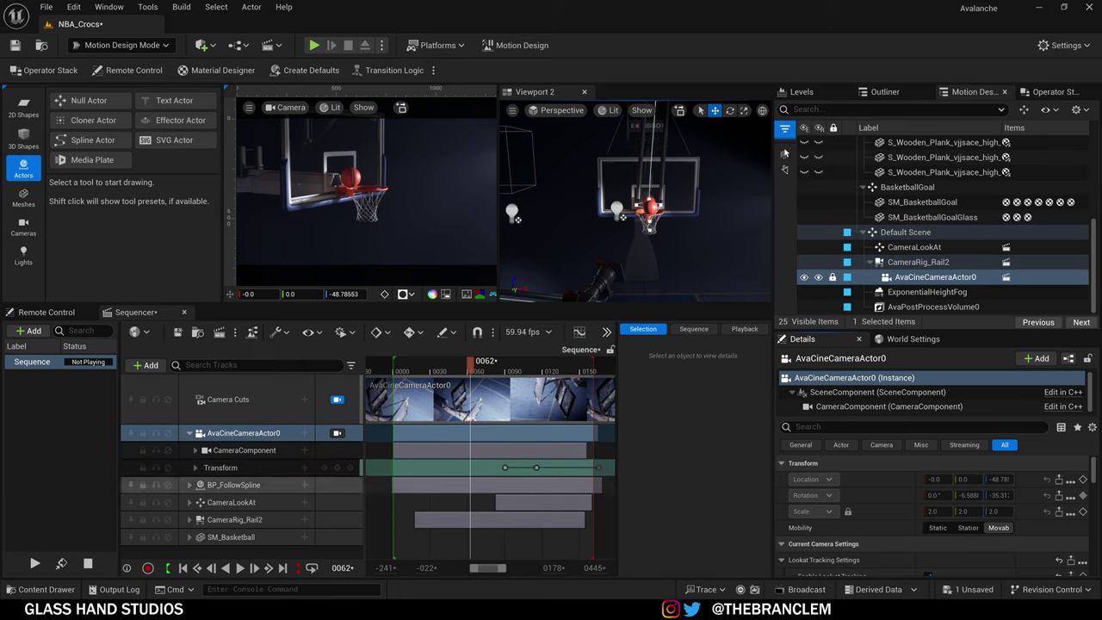
Step: Browse to the Blueprints folder, collapse Megascans, open the BP_FollowSpline blueprint and minimize its editor
left_click(69, 590)
left_click(78, 287)
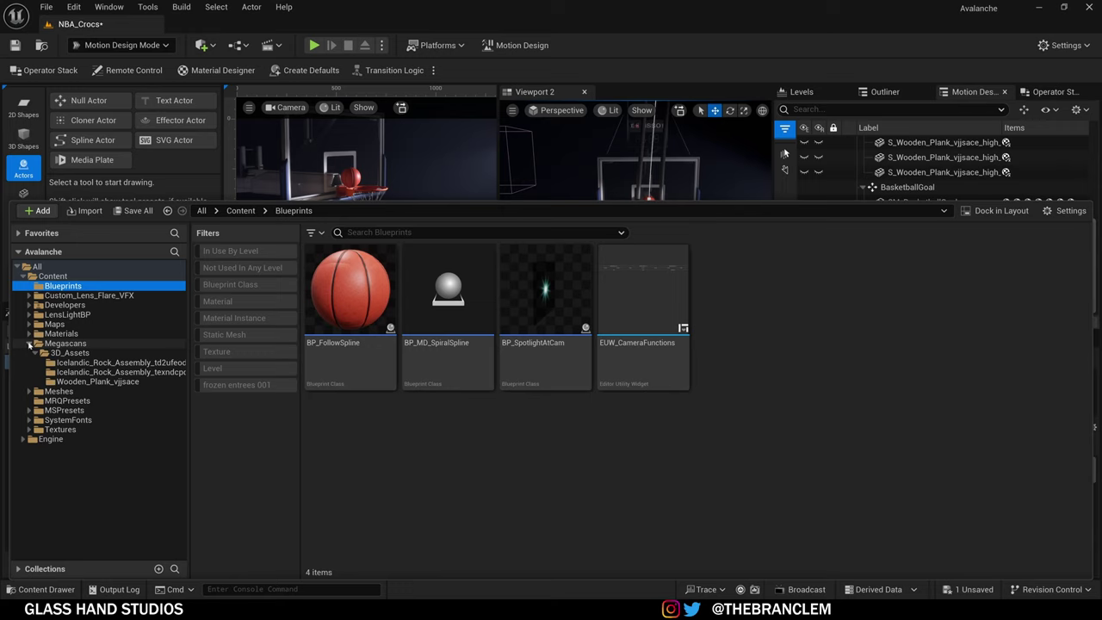
left_click(29, 343)
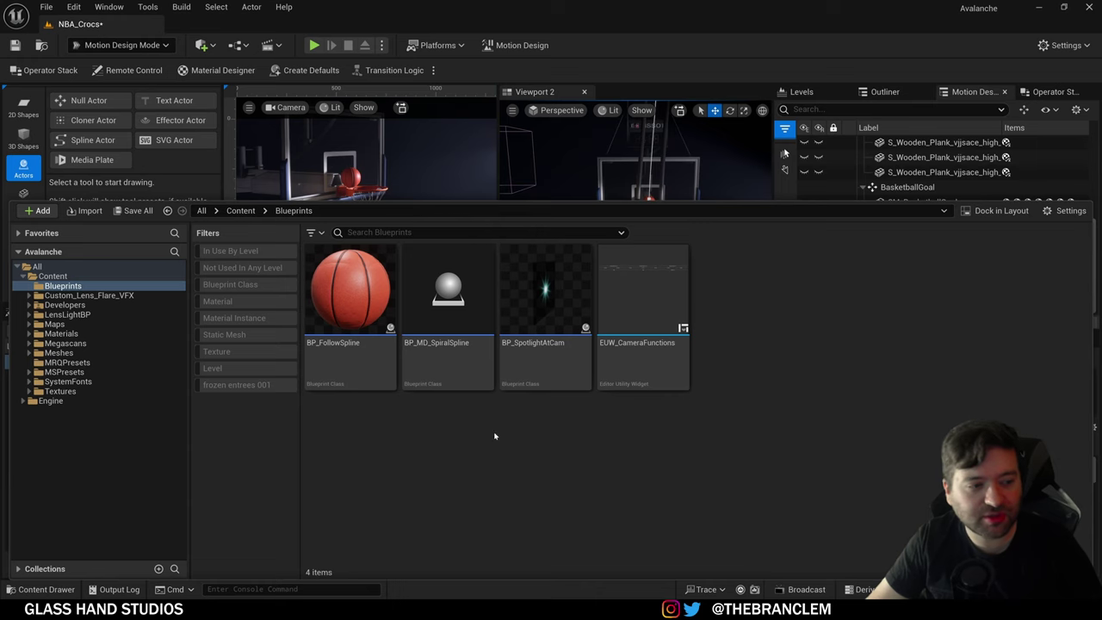
mouse_move(434, 378)
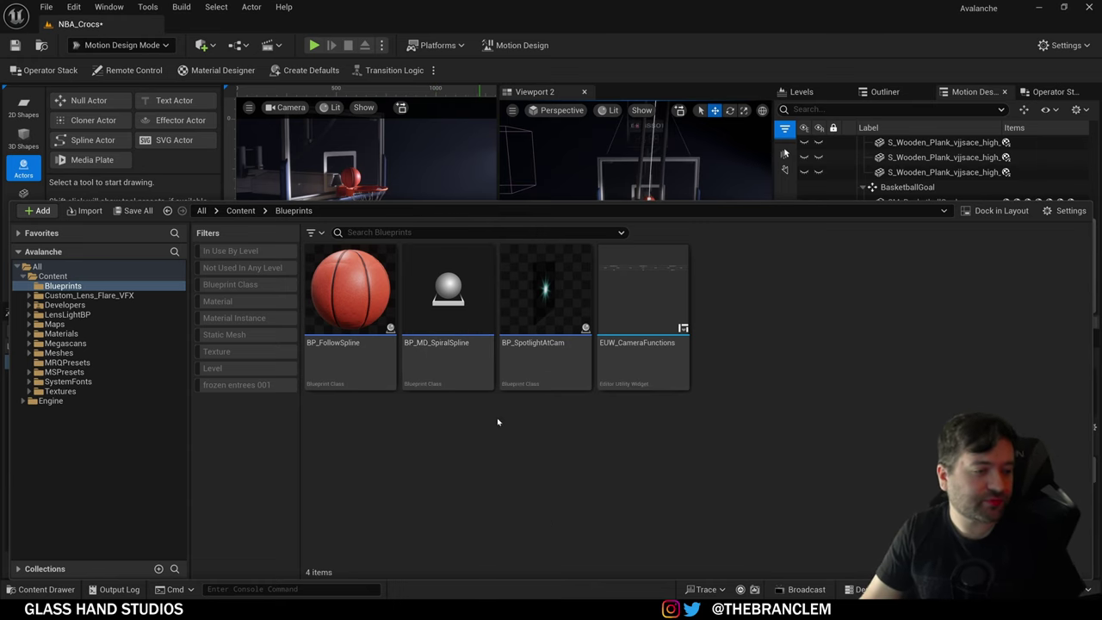
double_click(358, 369)
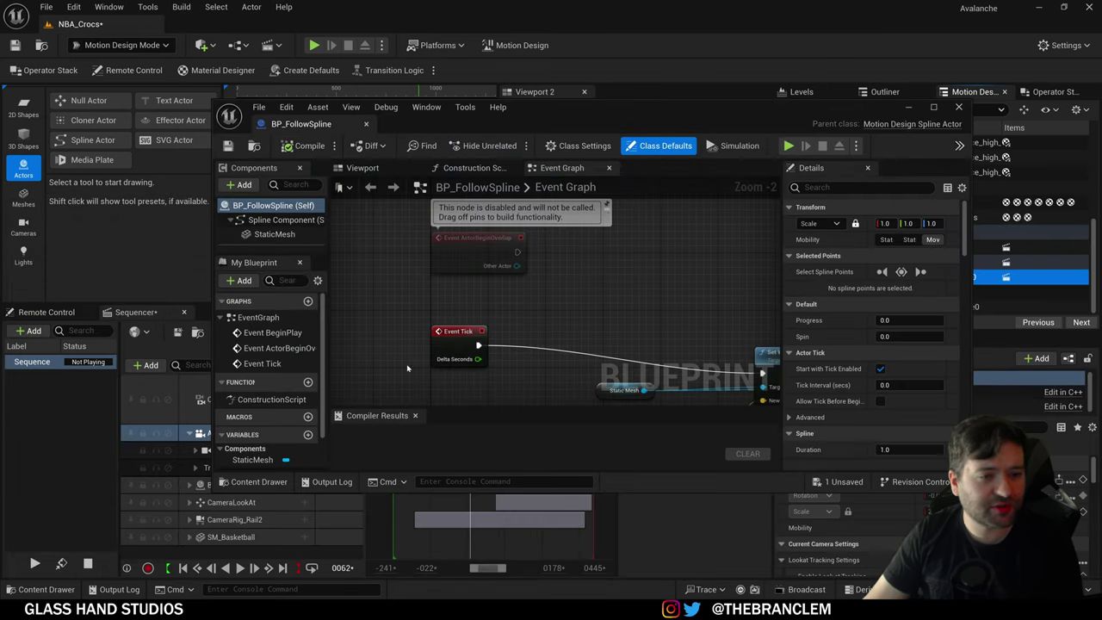
left_click(908, 107)
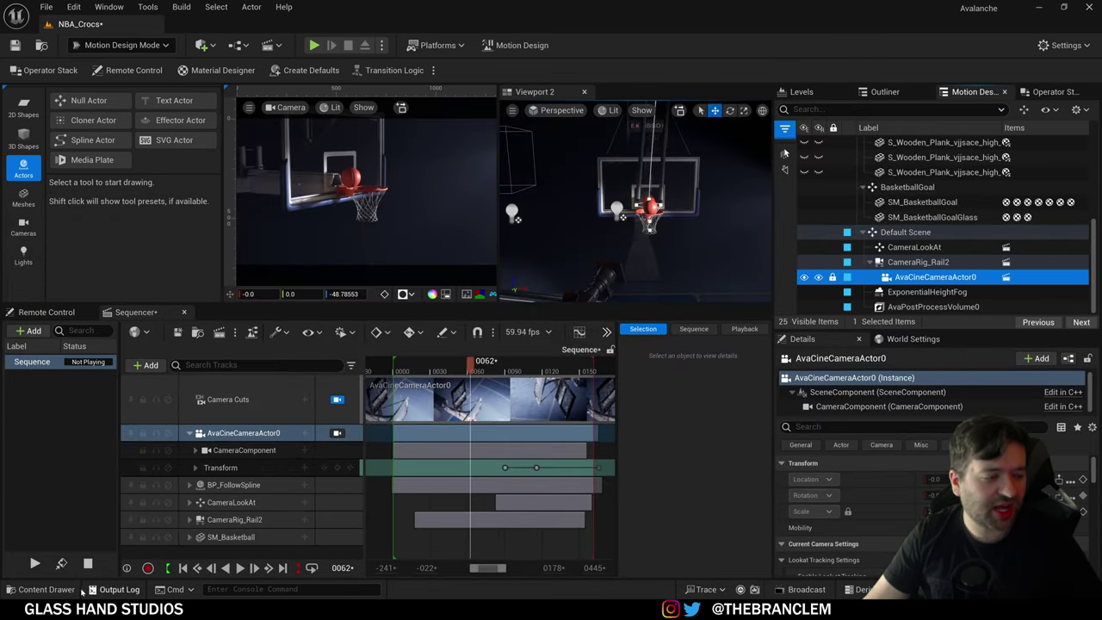
Step: Show the parent class choices for a new Blueprint Class in the Blueprints folder, and close them without creating one
left_click(42, 589)
right_click(392, 422)
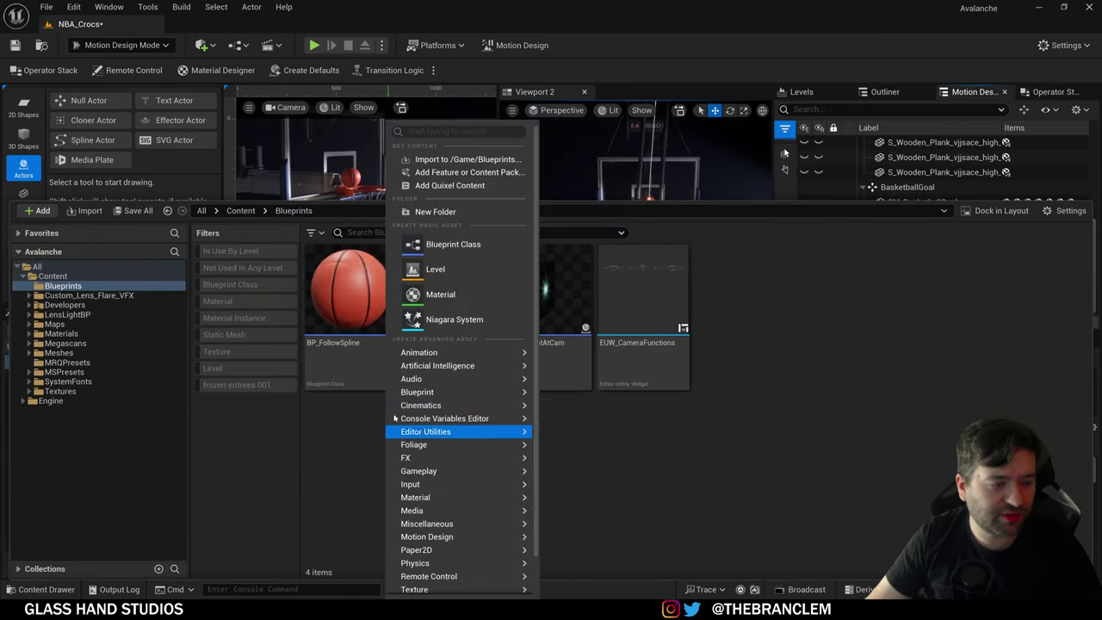
left_click(436, 247)
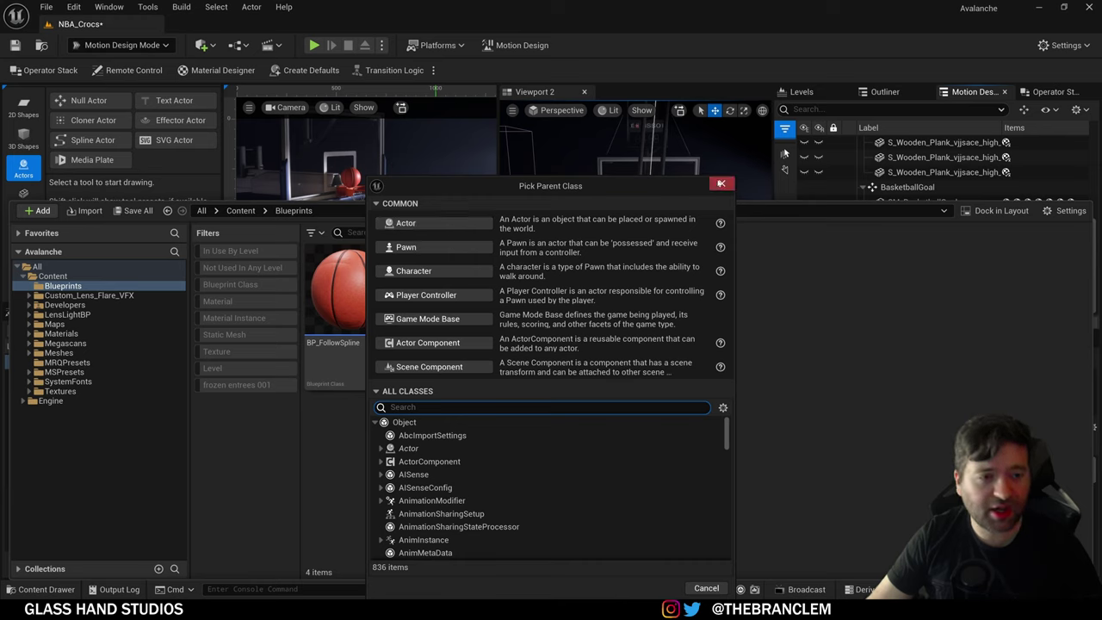
left_click(722, 185)
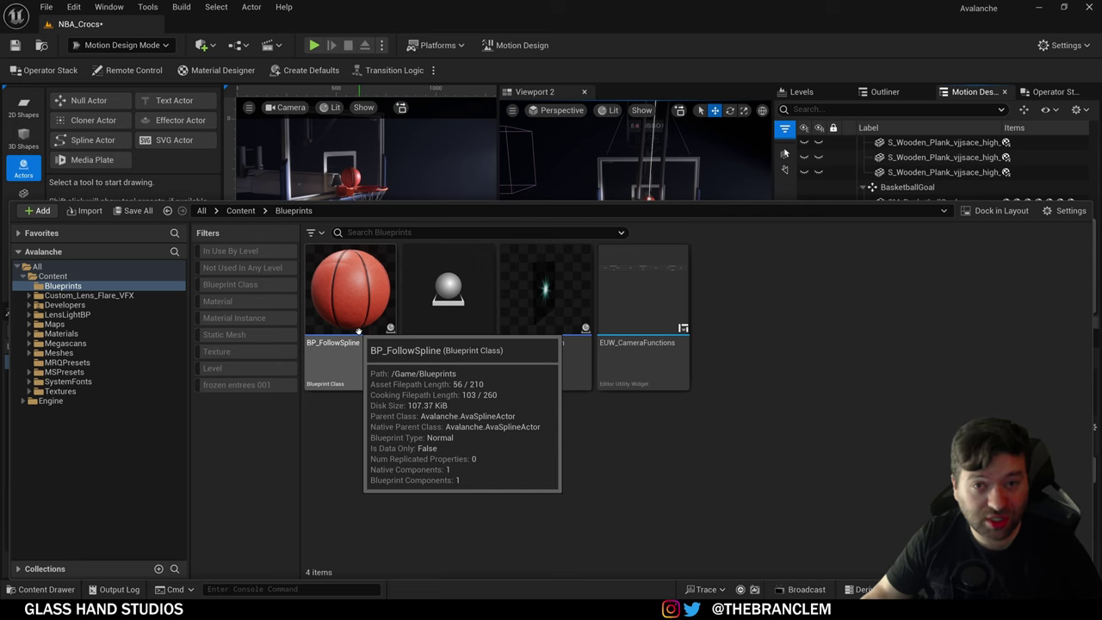
Step: Reopen BP_FollowSpline, examine its Construction Script and Event Graph, and arrange the viewport narrowly beside the graph
left_click(336, 348)
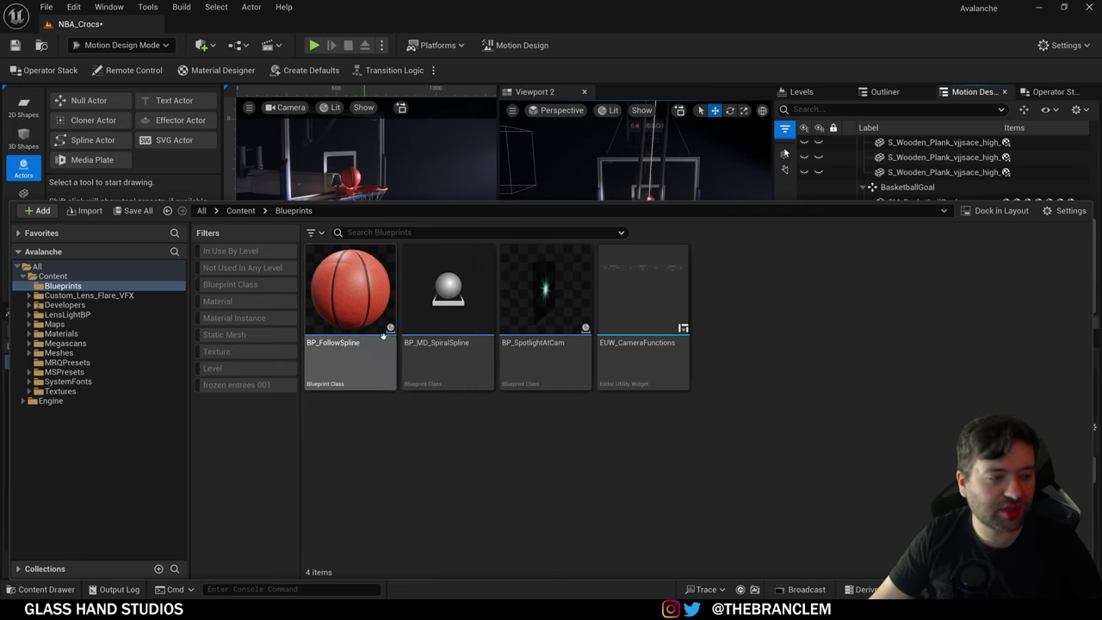
double_click(363, 371)
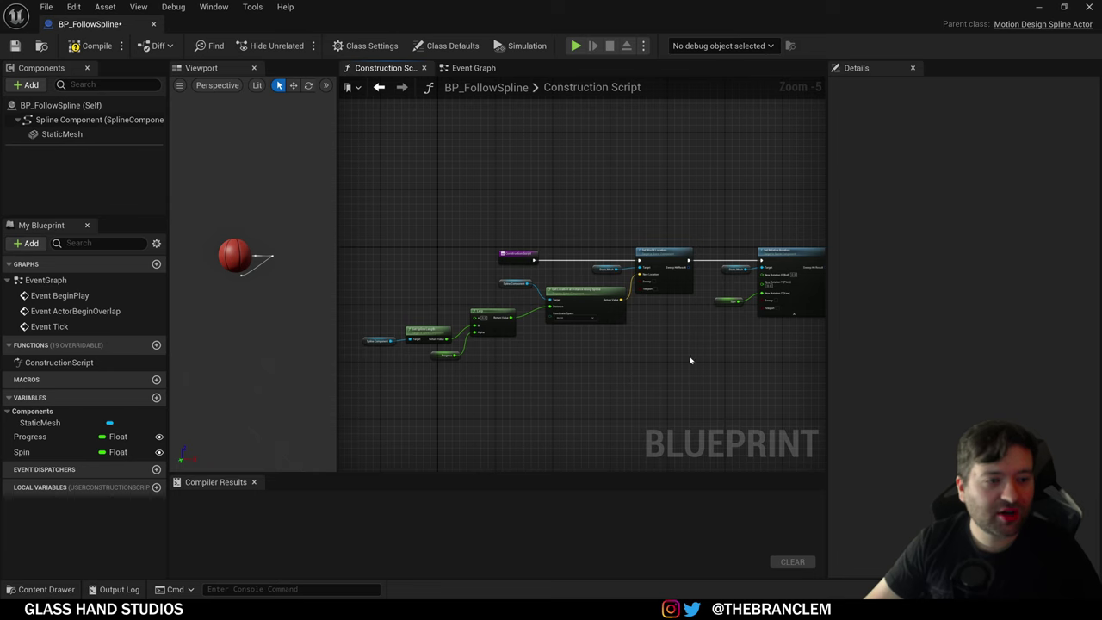
right_click_drag(689, 361, 657, 324)
right_click_drag(423, 302, 441, 292)
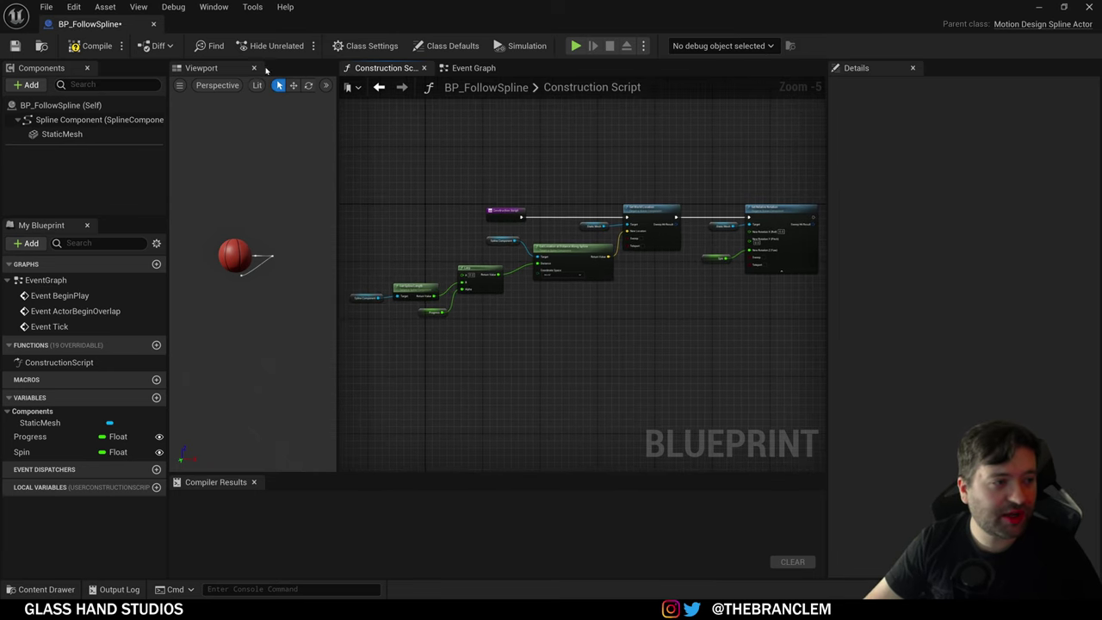
left_click_drag(227, 66, 212, 177)
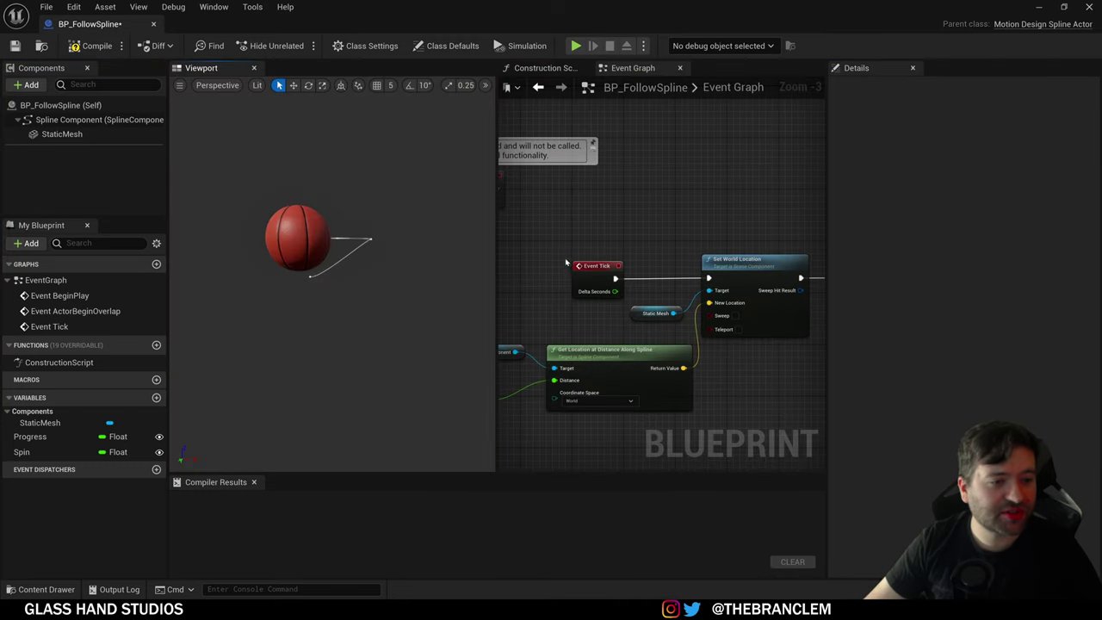
left_click_drag(497, 187, 331, 187)
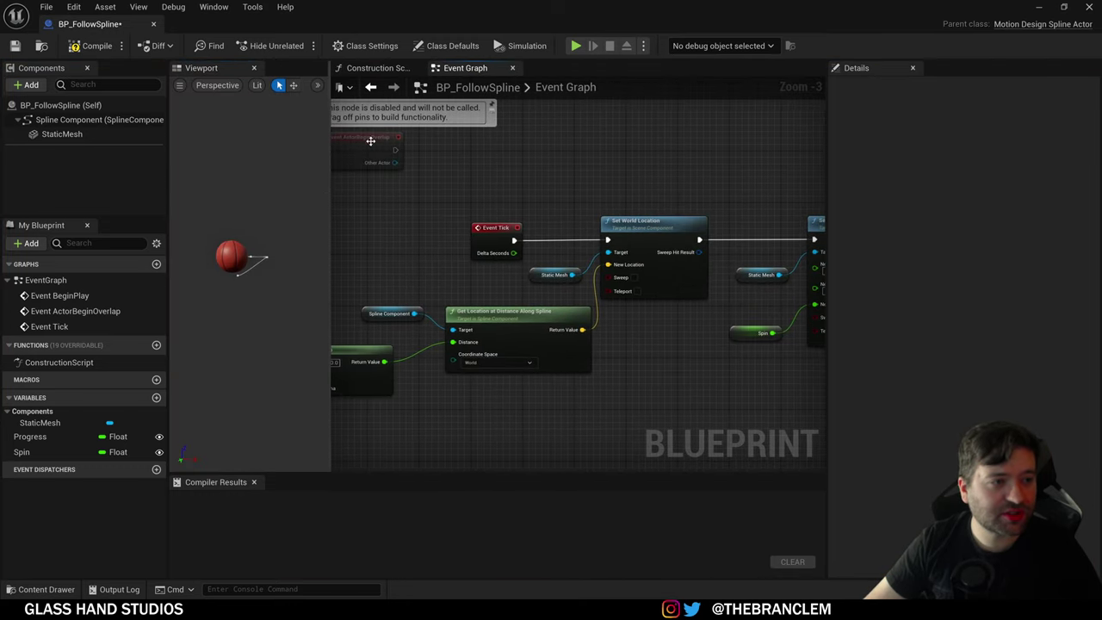
Step: Compare the Construction Script with the Event Graph of BP_FollowSpline, switching between the two graphs repeatedly and finishing on the Construction Script
left_click(377, 68)
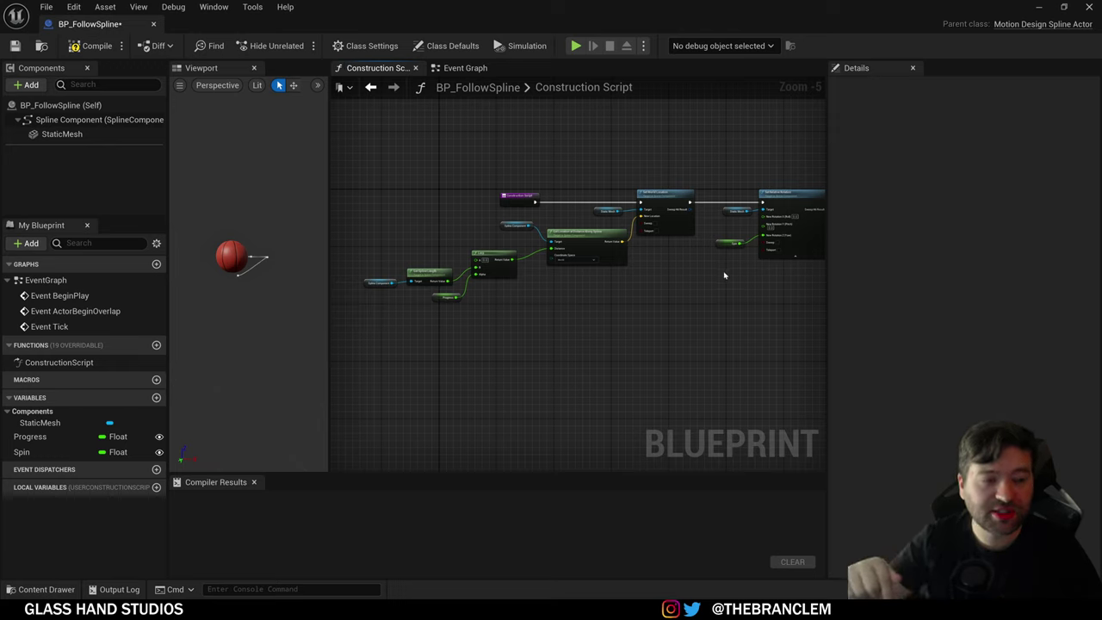
left_click(473, 69)
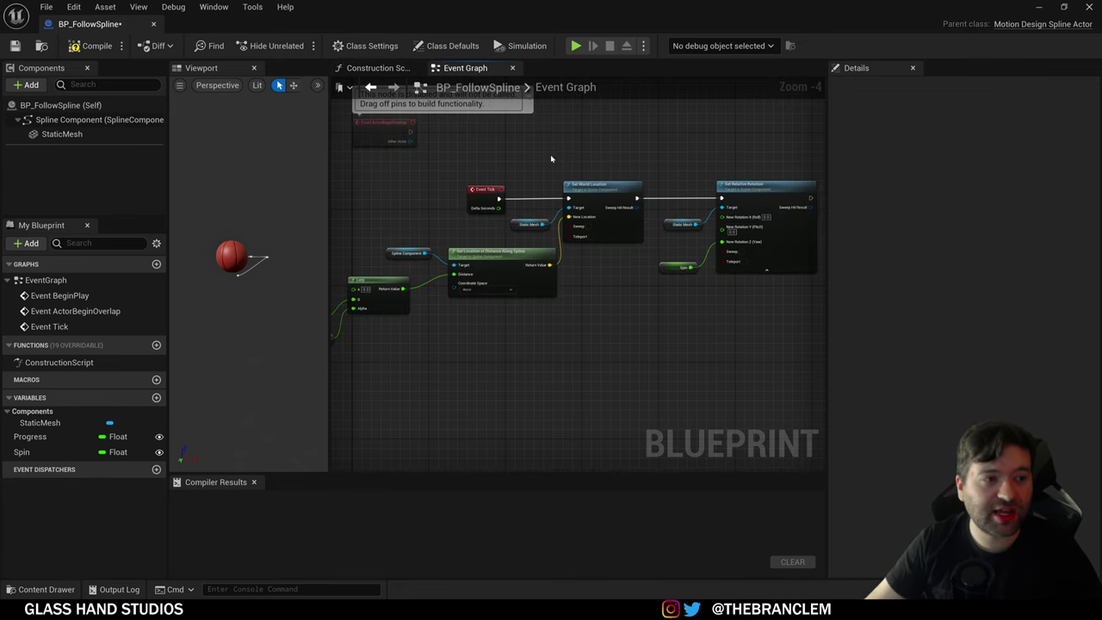
left_click(377, 68)
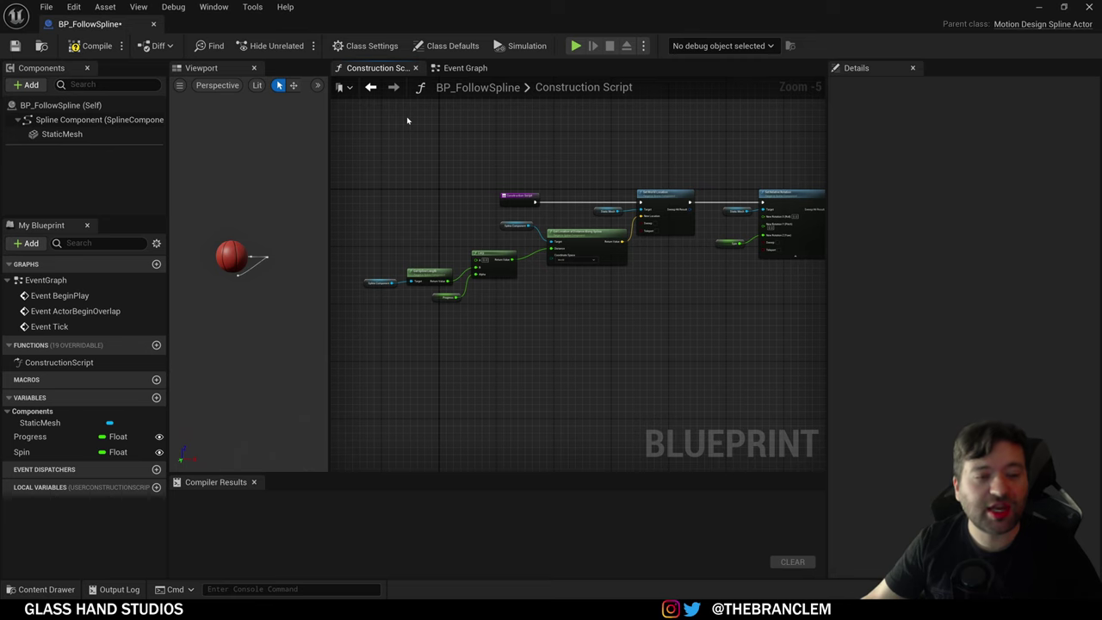
left_click(461, 68)
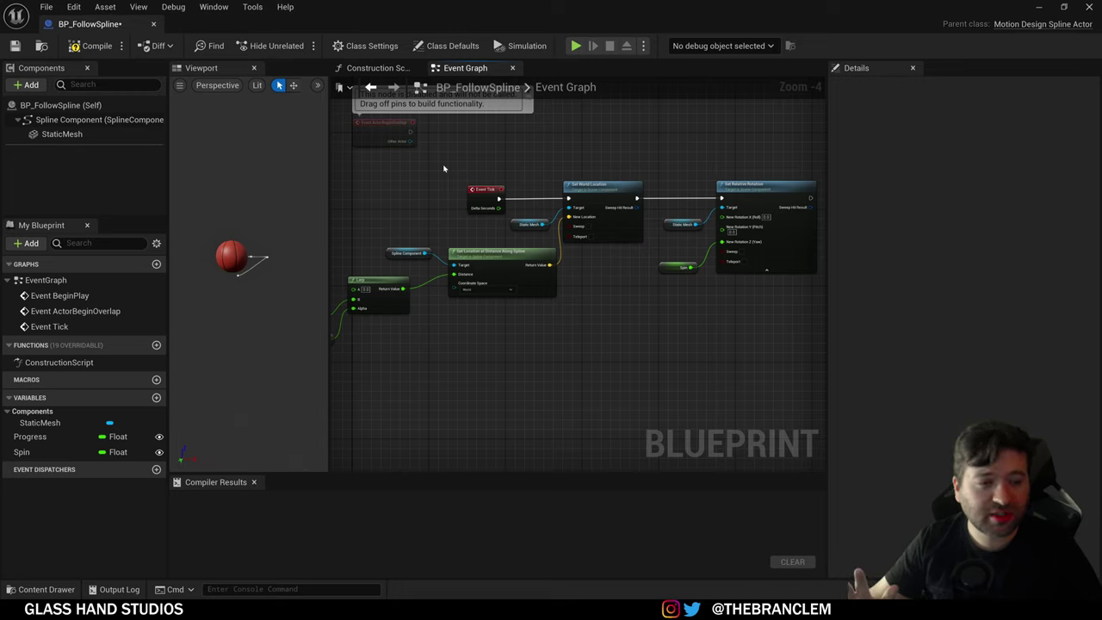
left_click(378, 68)
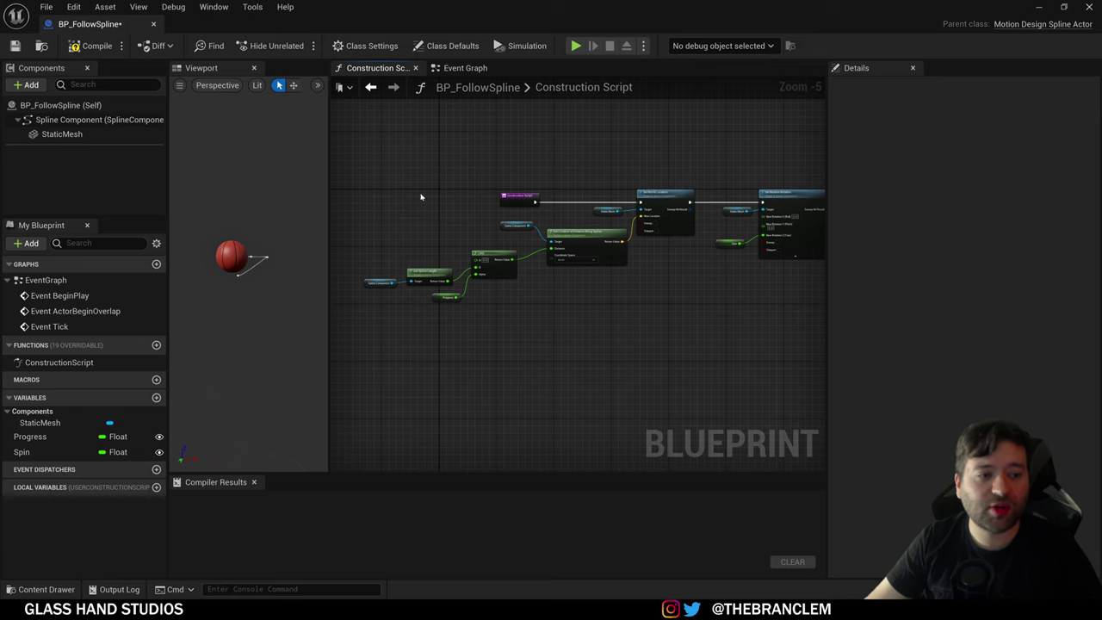
left_click(451, 69)
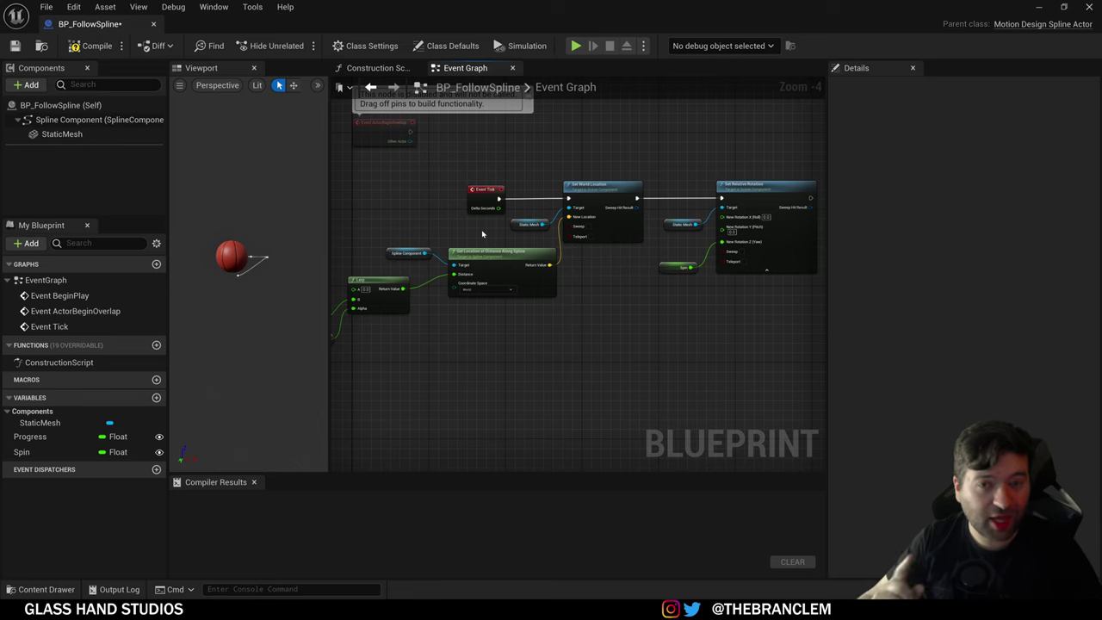
left_click(376, 68)
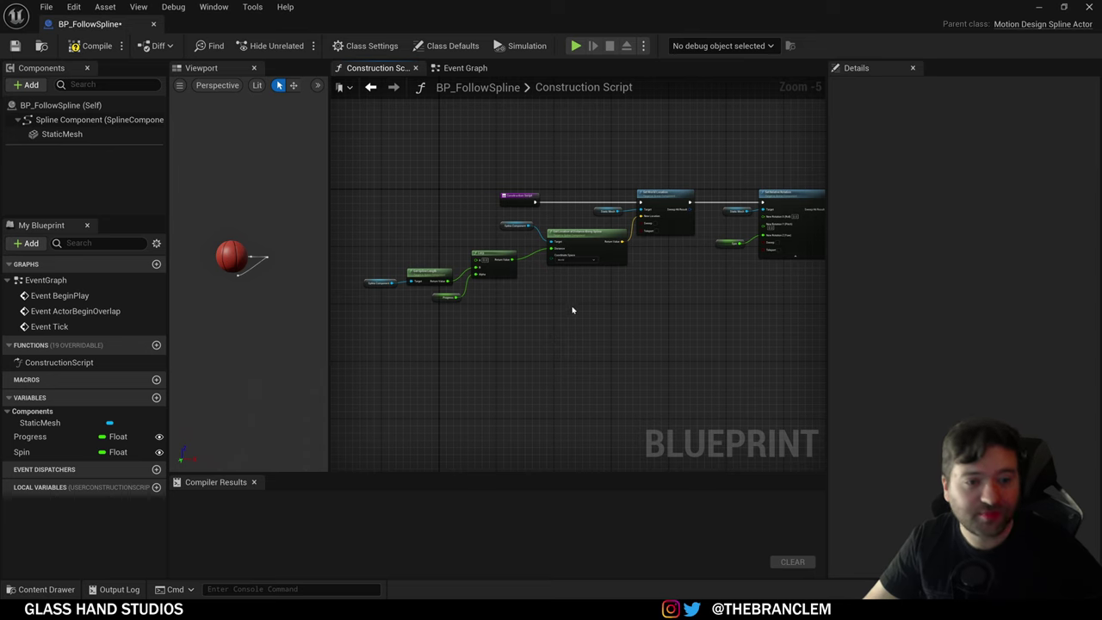
Step: Move the Lerp node and the Get Spline Length node with its Spline Component reference beneath Get Location at Distance Along Spline
mouse_move(572, 310)
right_mouse_down()
mouse_move(557, 317)
mouse_move(570, 315)
right_mouse_up()
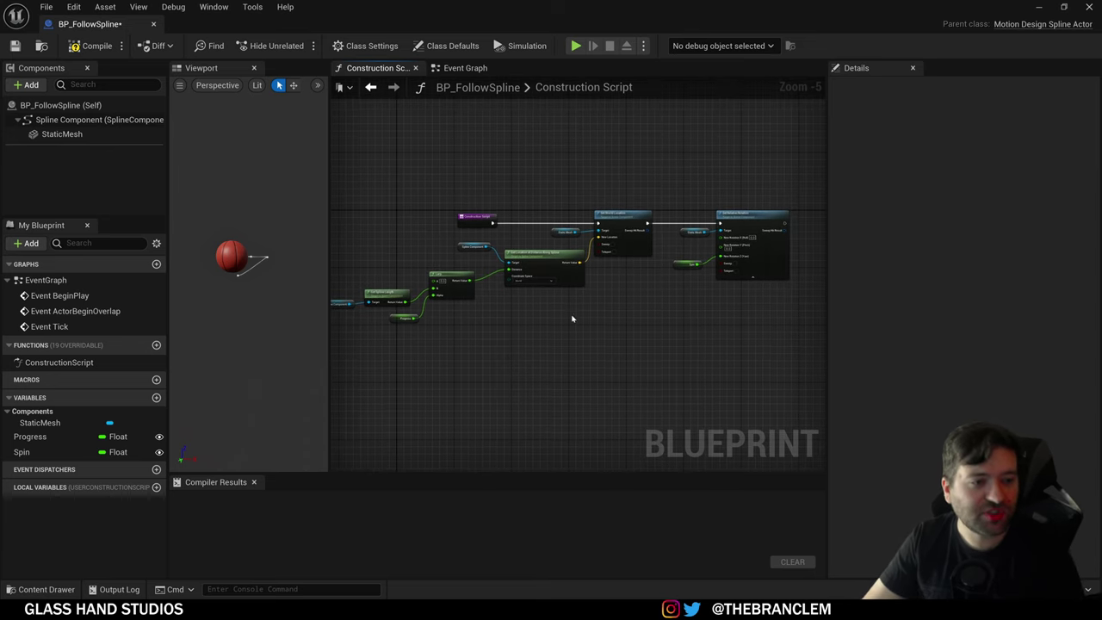
right_click_drag(535, 368, 508, 327)
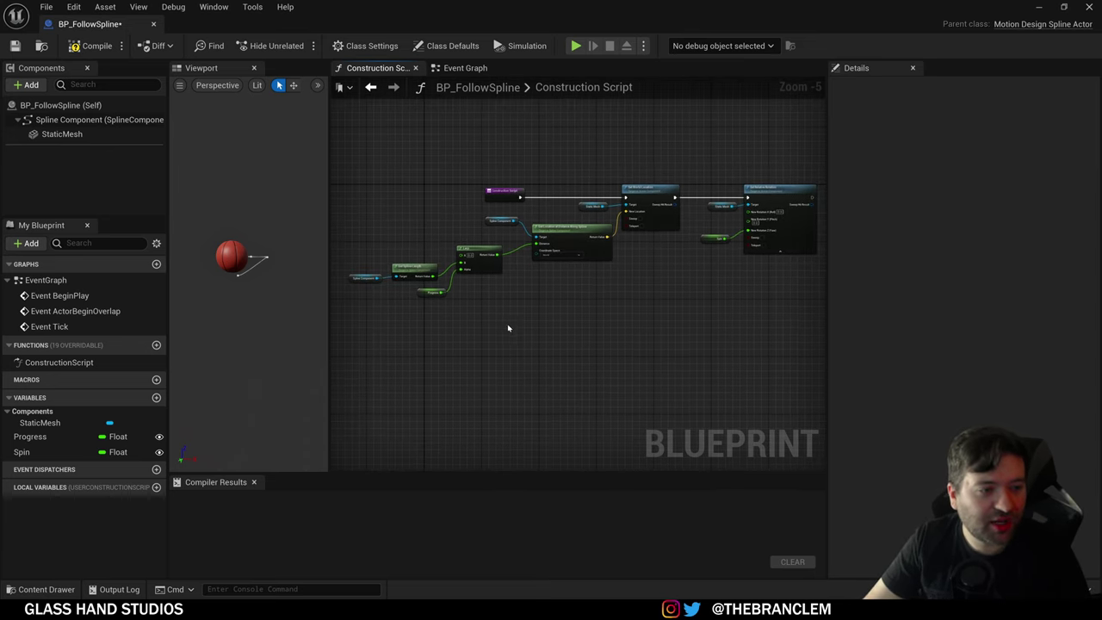
left_click(473, 258)
left_click_drag(479, 262, 582, 281)
left_click(444, 279)
left_click_drag(444, 279, 524, 297)
left_click(656, 317)
right_click_drag(654, 304, 526, 400)
scroll(529, 384, "up", 1)
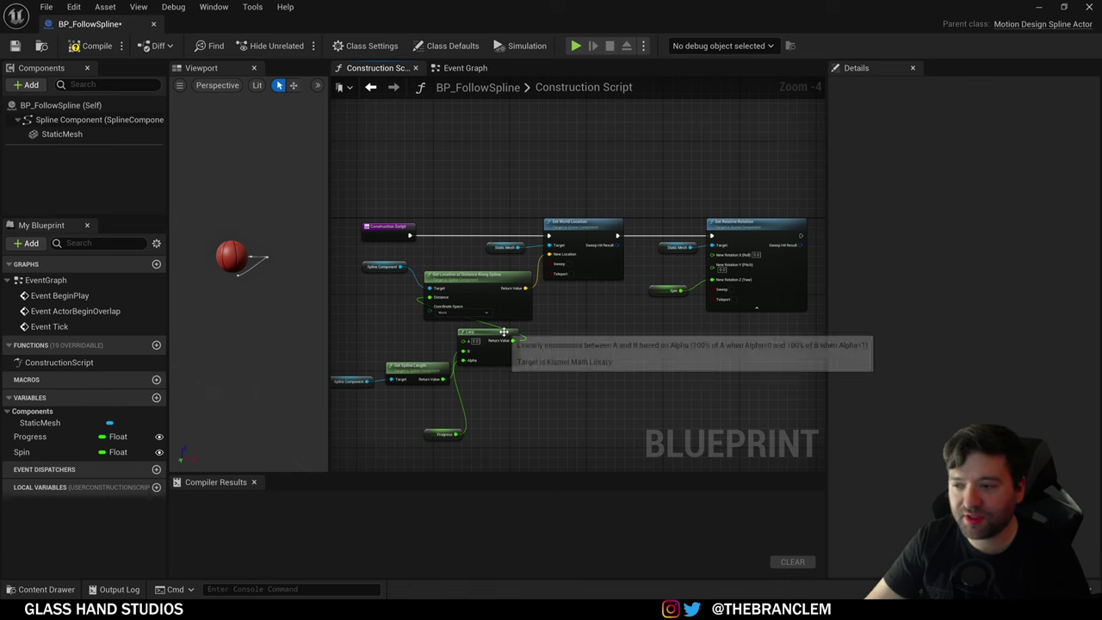
Step: Point out the Static Mesh reference feeding Set World Location, and inspect the StaticMesh and Spline Component details
left_click(504, 248)
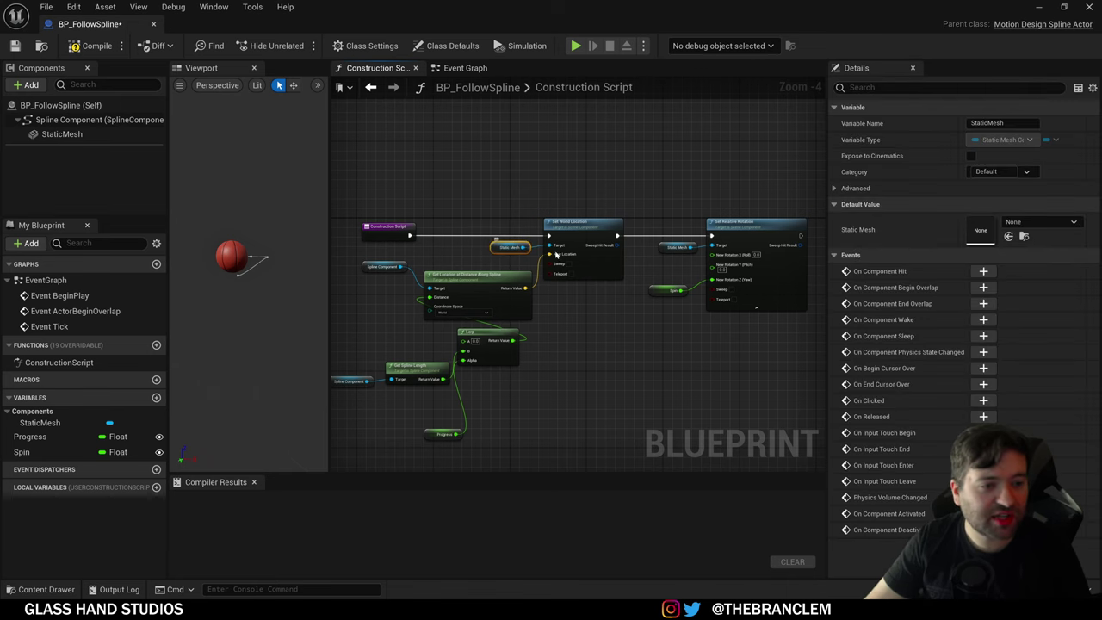
left_click(64, 135)
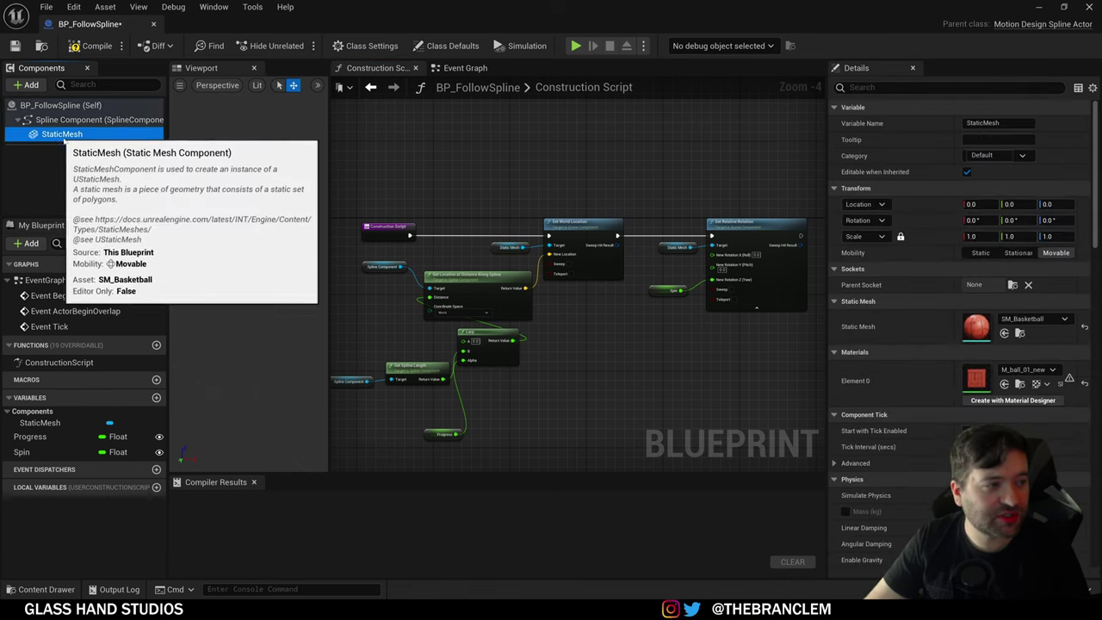
left_click(78, 120)
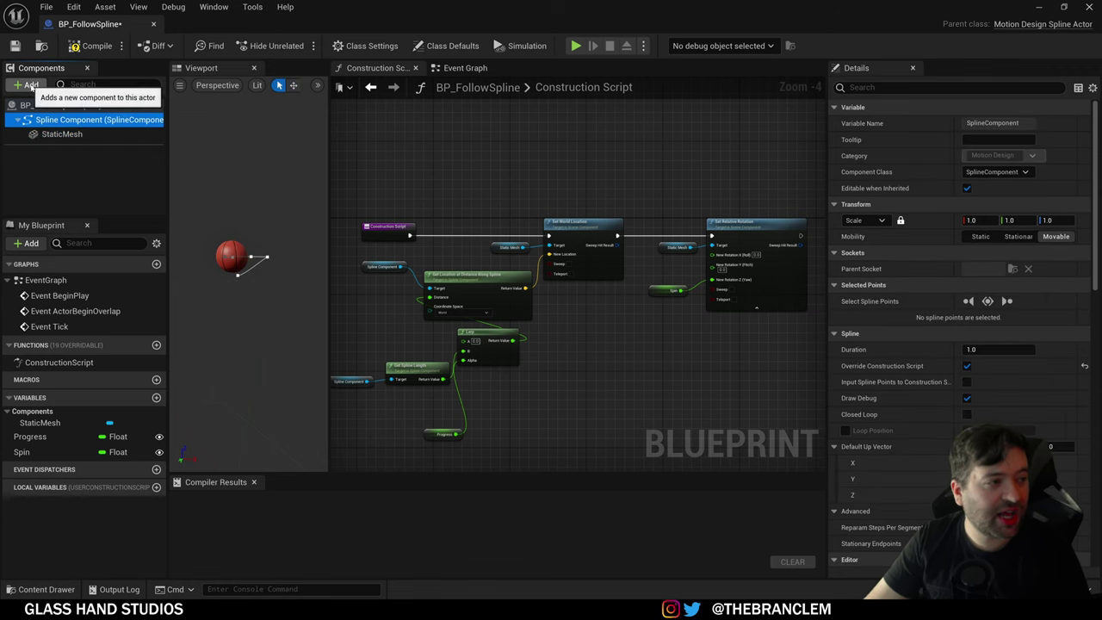
Step: Search the available component types for static and for spline, and close the list without adding one
left_click(30, 86)
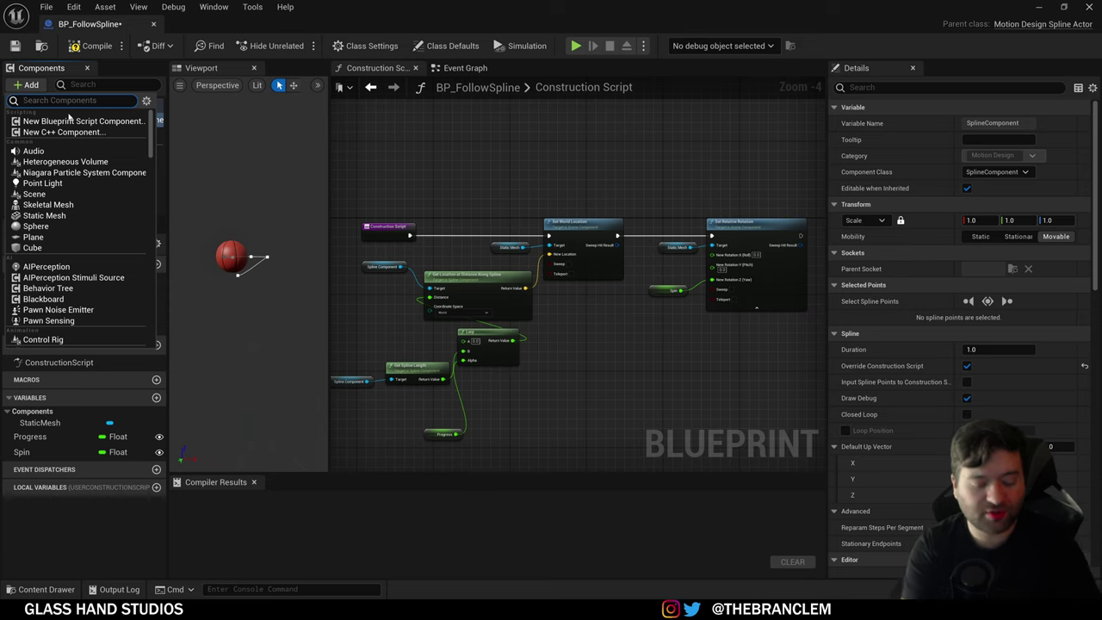
type("static")
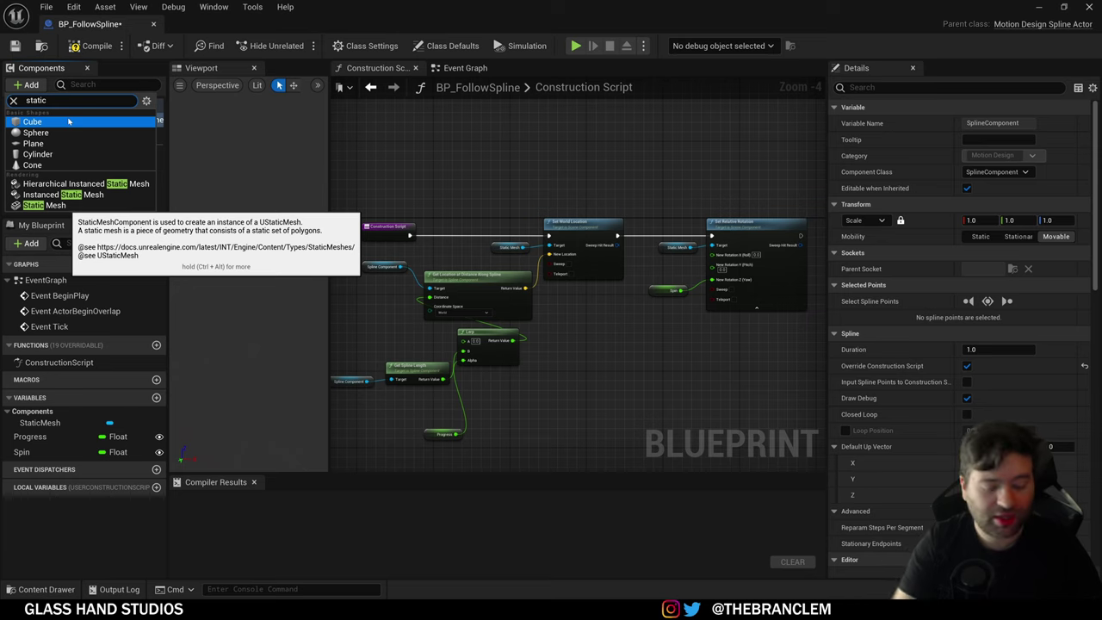
key("ctrl+a")
type("s")
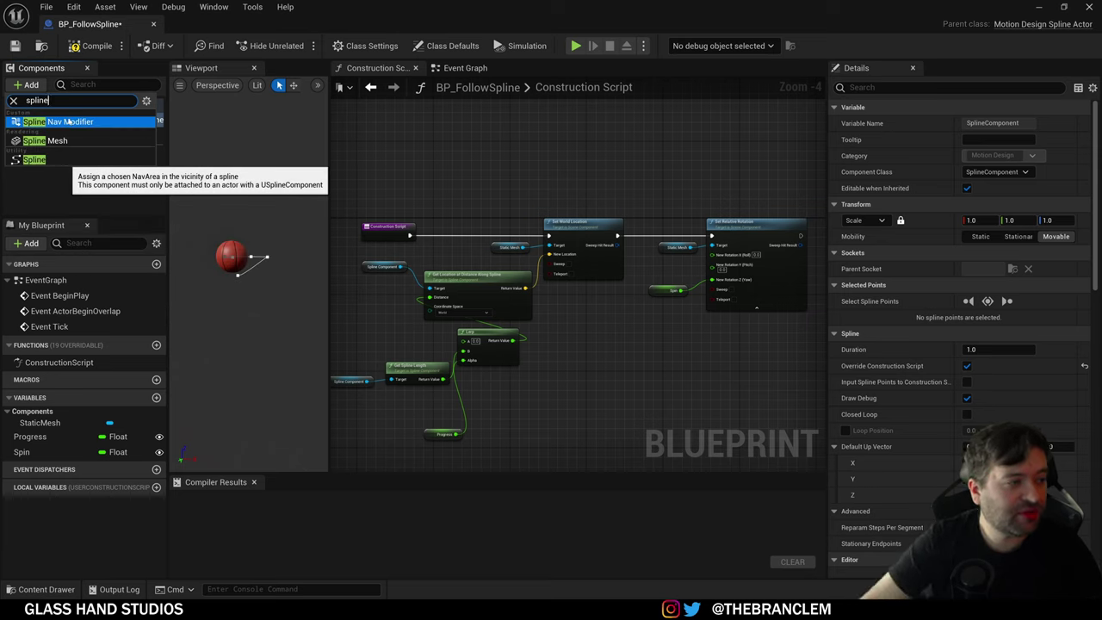
left_click(46, 69)
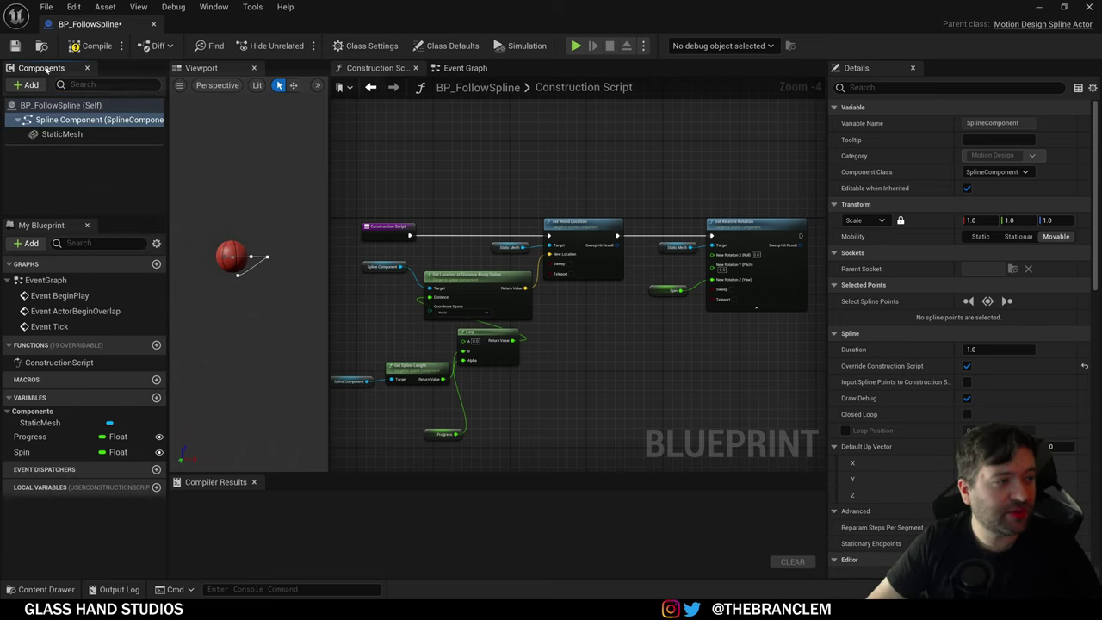
Step: Inspect the blueprint's root and Spline Component, and place a StaticMesh reference above the Construction Script nodes before deleting it
left_click(76, 107)
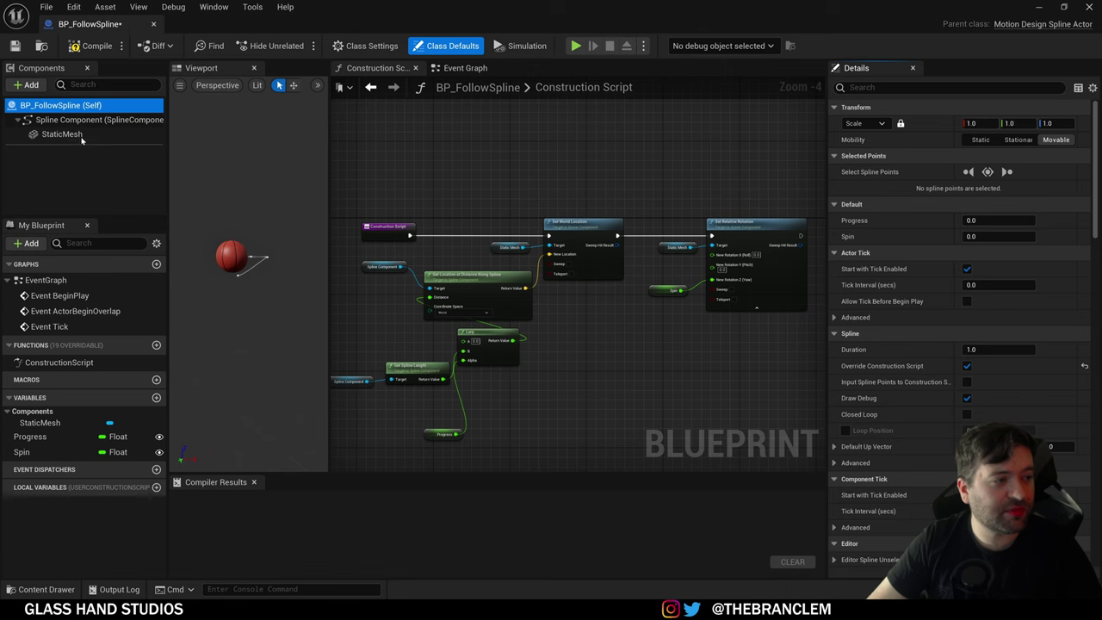
left_click(79, 122)
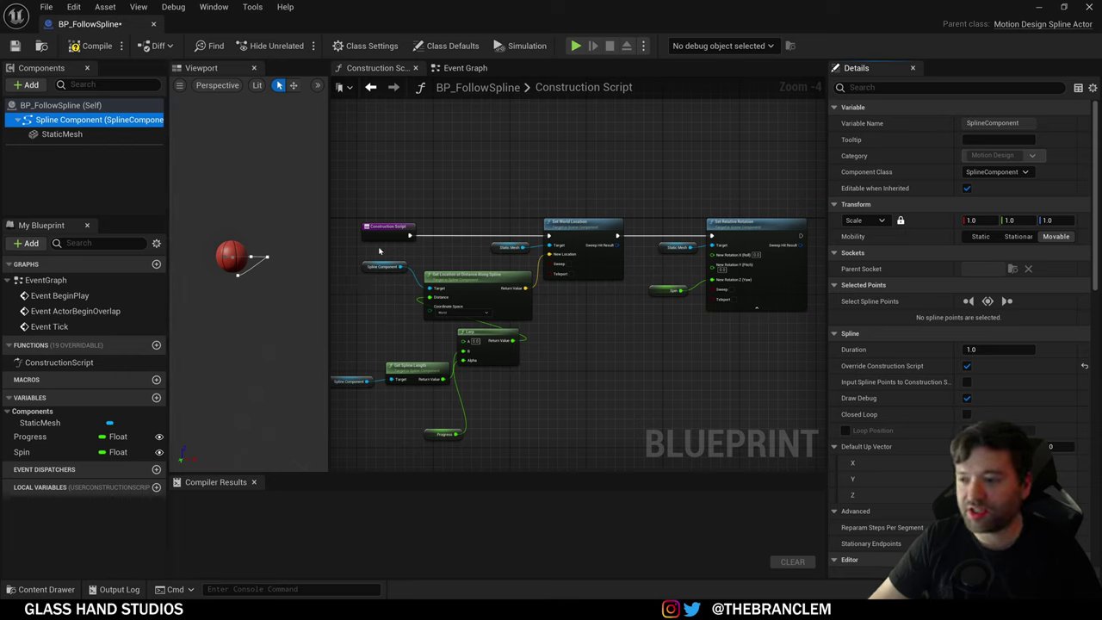
left_click(62, 135)
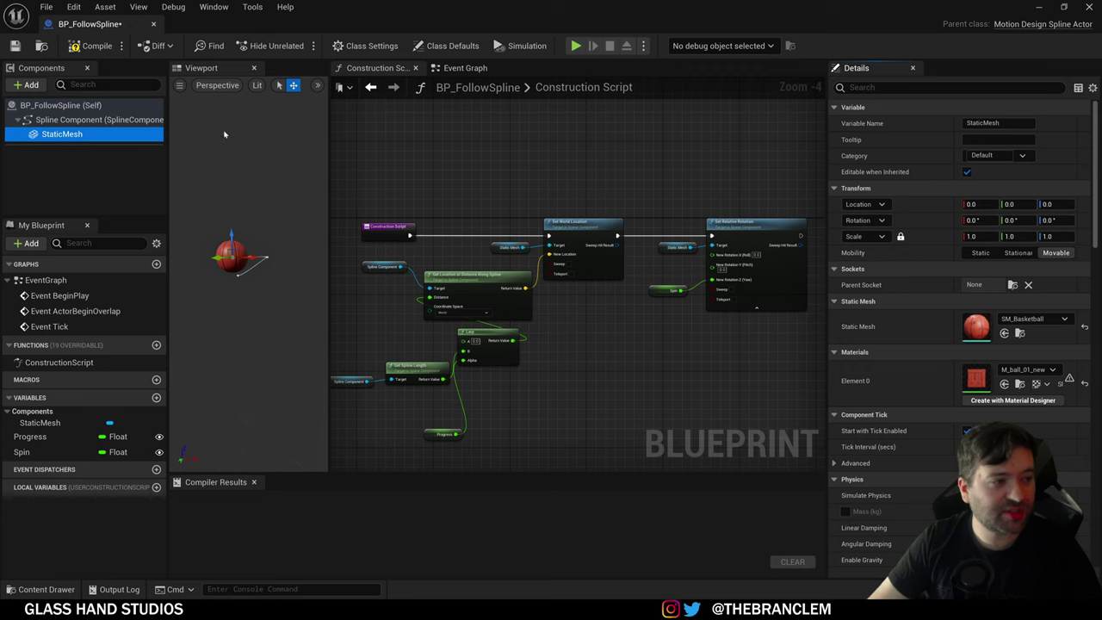
left_click_drag(224, 134, 496, 185)
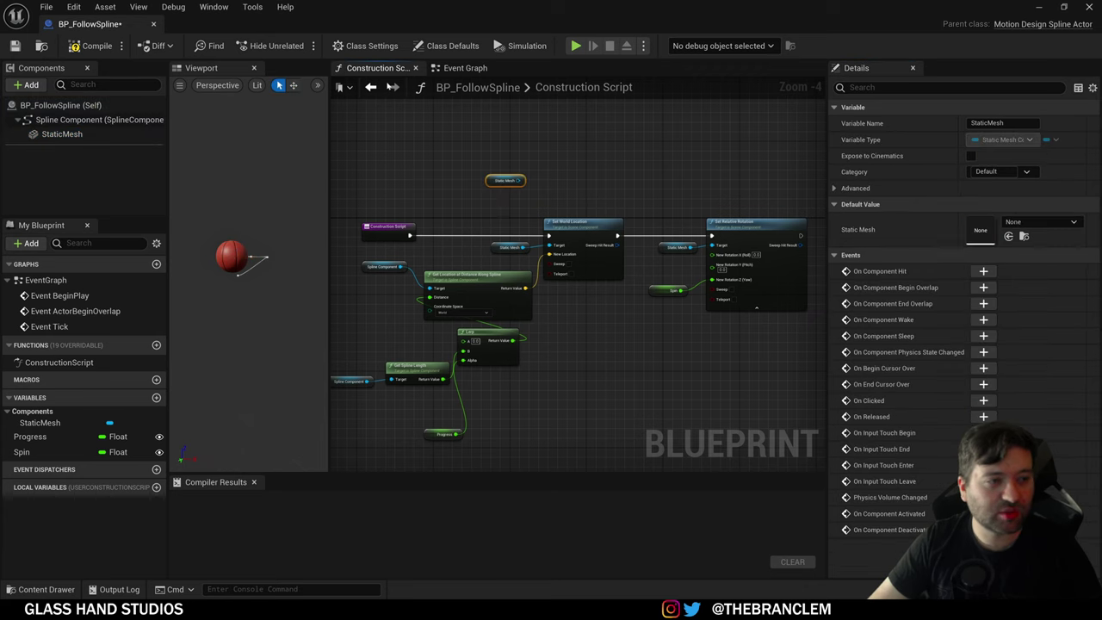
key("Delete")
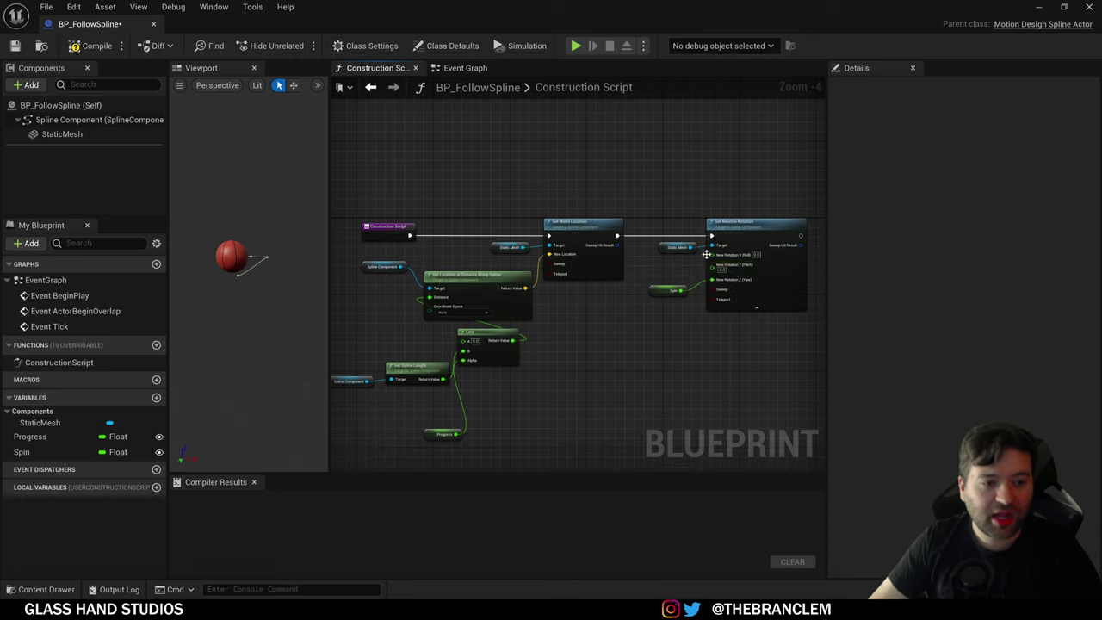
Step: Highlight the Set Relative Rotation and Set World Location nodes, each with its Static Mesh reference, in the Construction Script
left_click(736, 257)
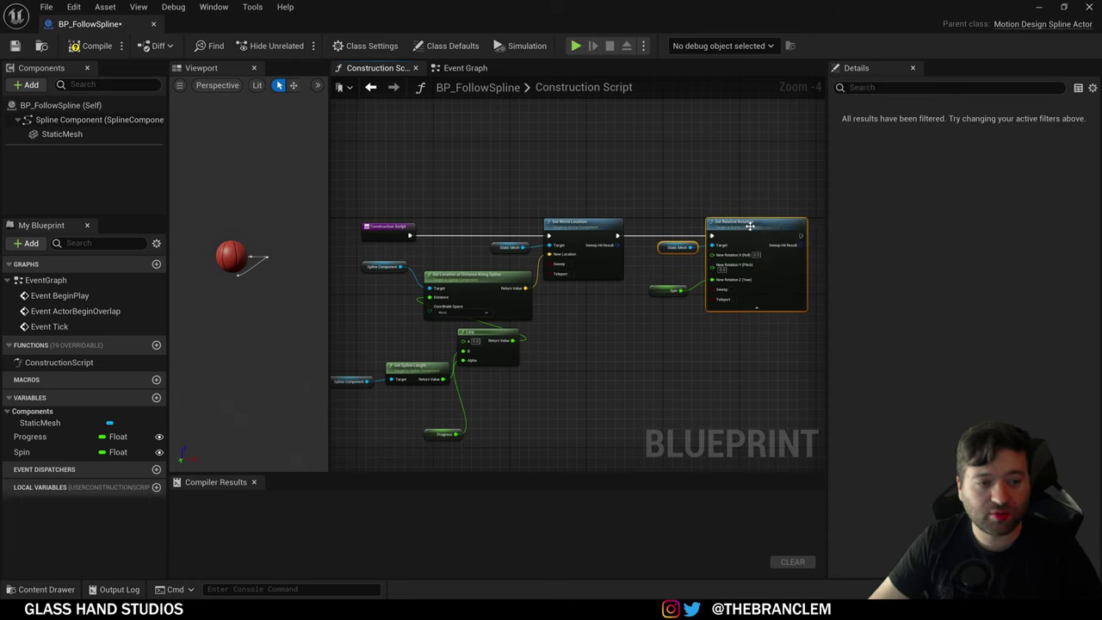
left_click(667, 192)
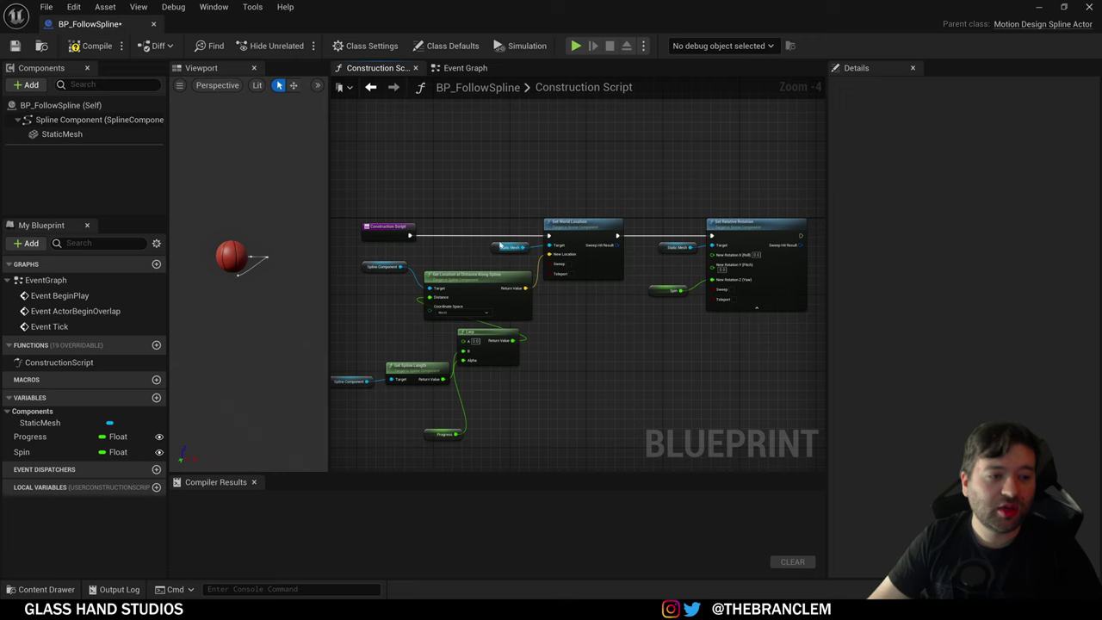
left_click(581, 249)
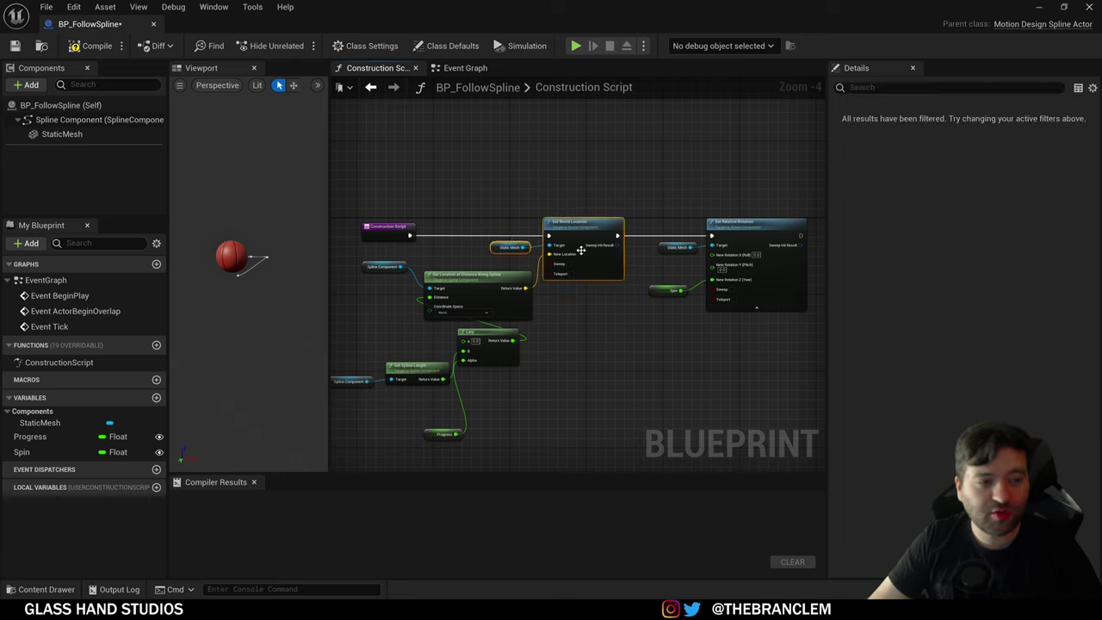
left_click_drag(684, 196, 752, 285)
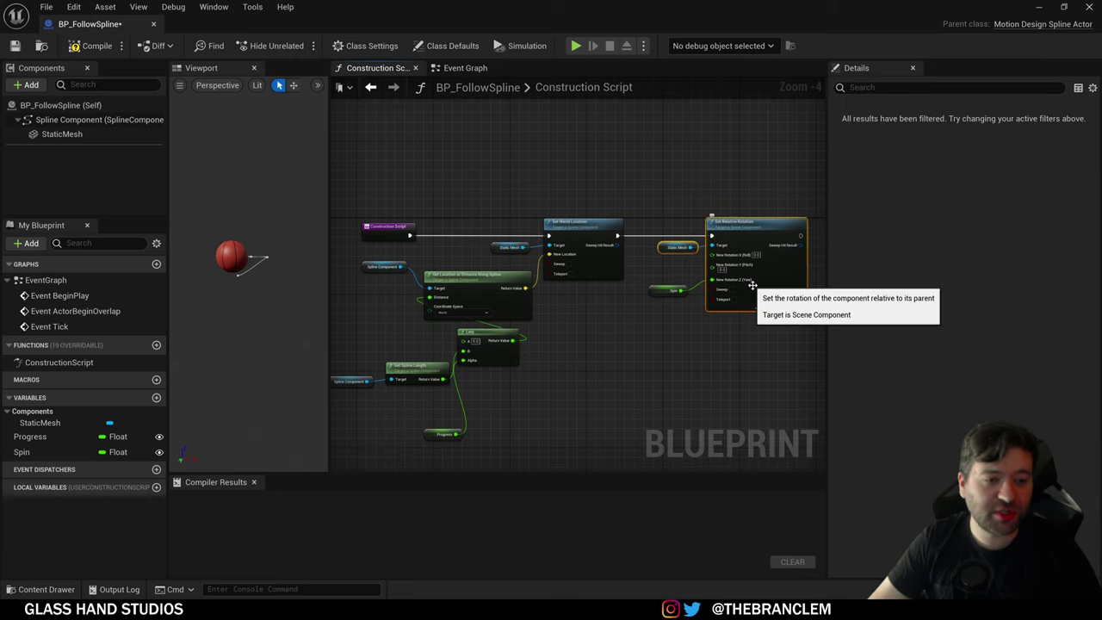
left_click(668, 330)
Step: Move the Lerp and Get Spline Length nodes with their Spline Component reference before Get Location at Distance Along Spline, and place Progress beneath them
scroll(590, 318, "up", 1)
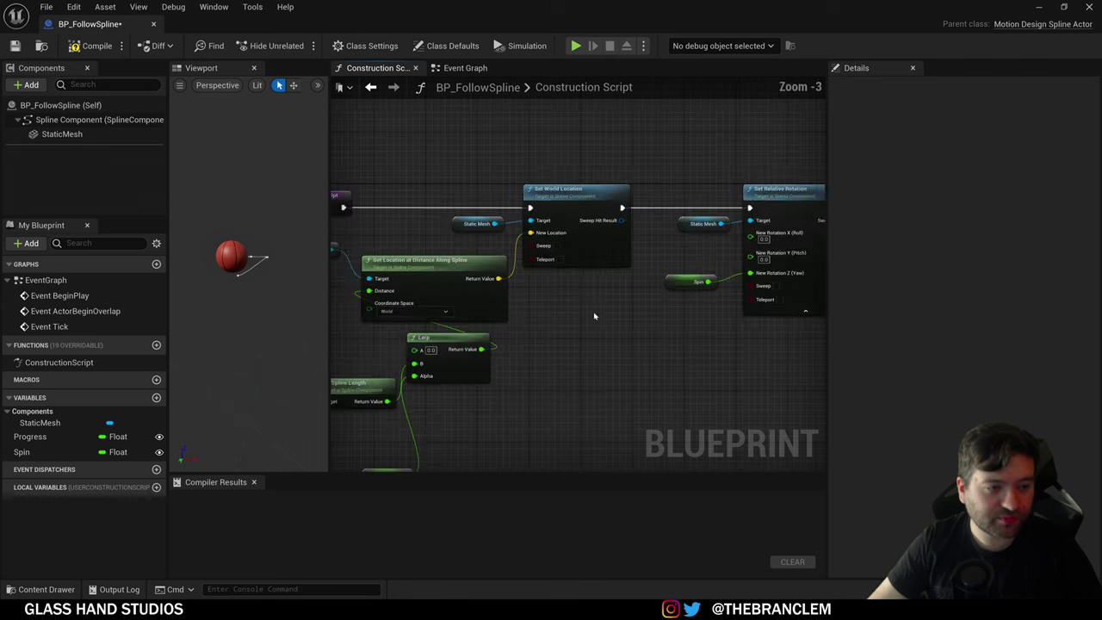
right_click_drag(593, 315, 698, 314)
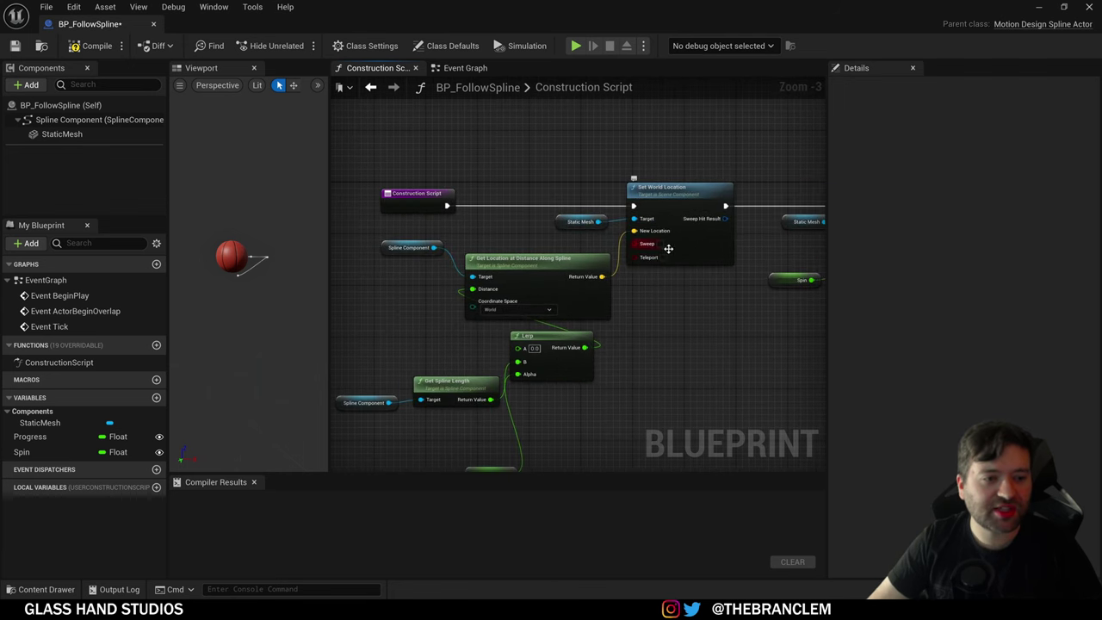
right_click_drag(668, 249, 473, 199)
left_click_drag(426, 202, 426, 222)
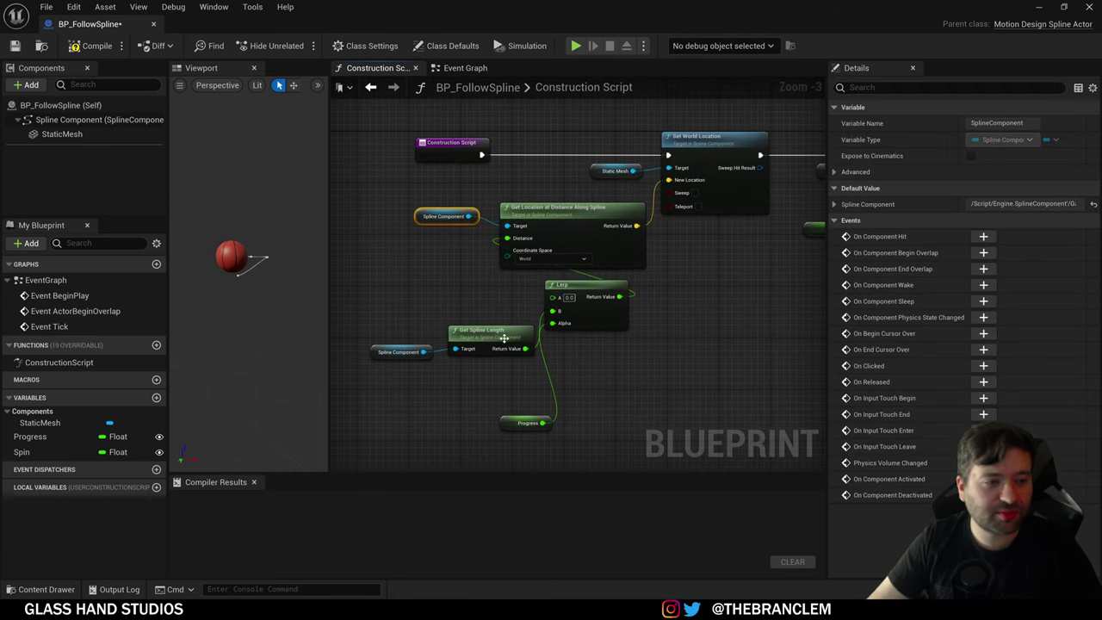
right_click_drag(453, 297, 614, 297)
left_click_drag(572, 296, 740, 354)
left_click_drag(761, 292, 576, 273)
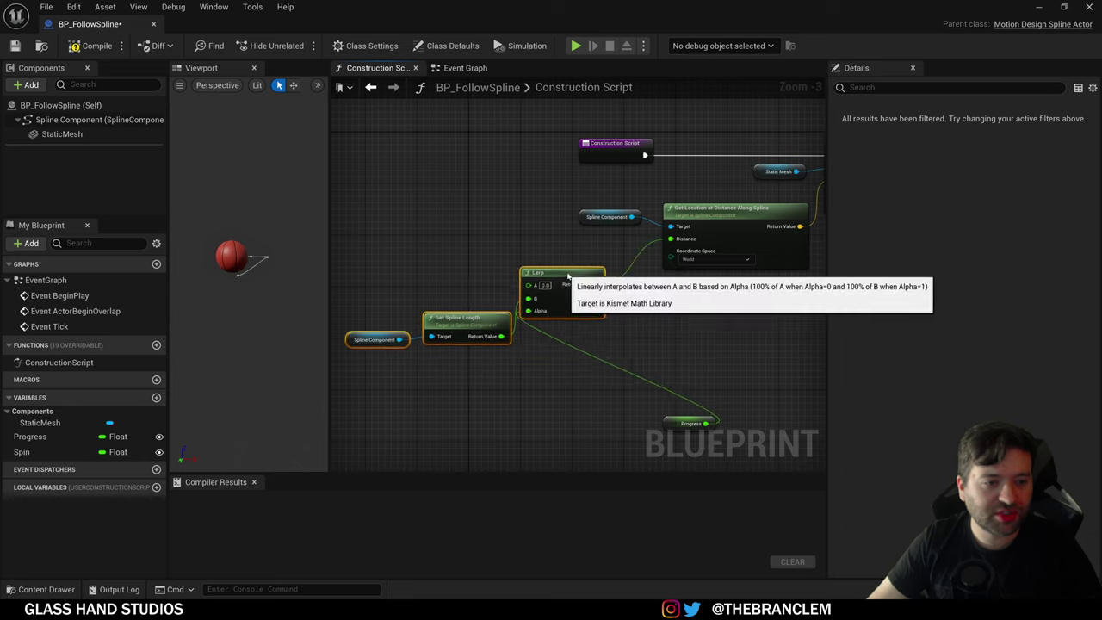
left_click_drag(687, 423, 487, 391)
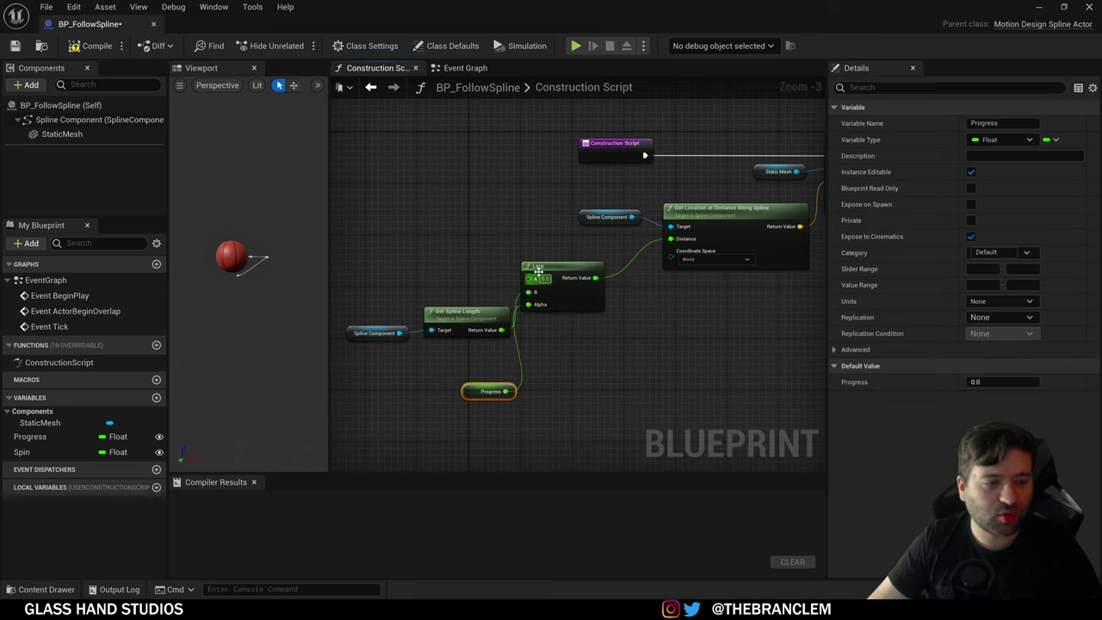
Step: Point out the Lerp and Get Location at Distance Along Spline nodes, nudging the latter's Spline Component reference slightly away from it
left_click(538, 270)
right_click_drag(666, 312, 557, 324)
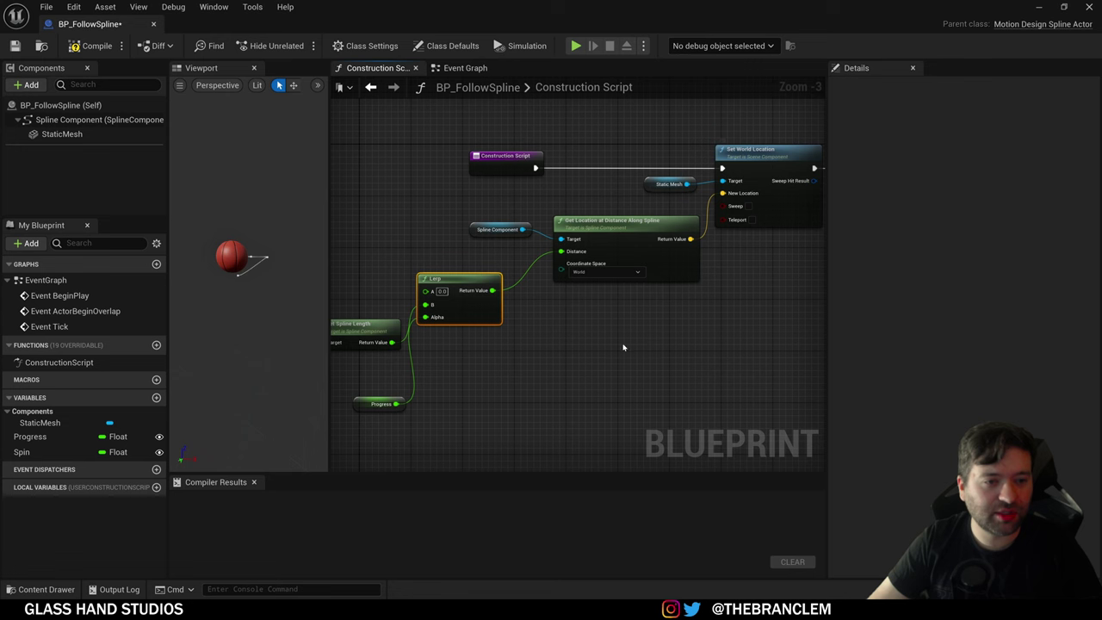
right_click_drag(622, 344, 622, 315)
left_click(532, 213)
left_click_drag(531, 215, 525, 208)
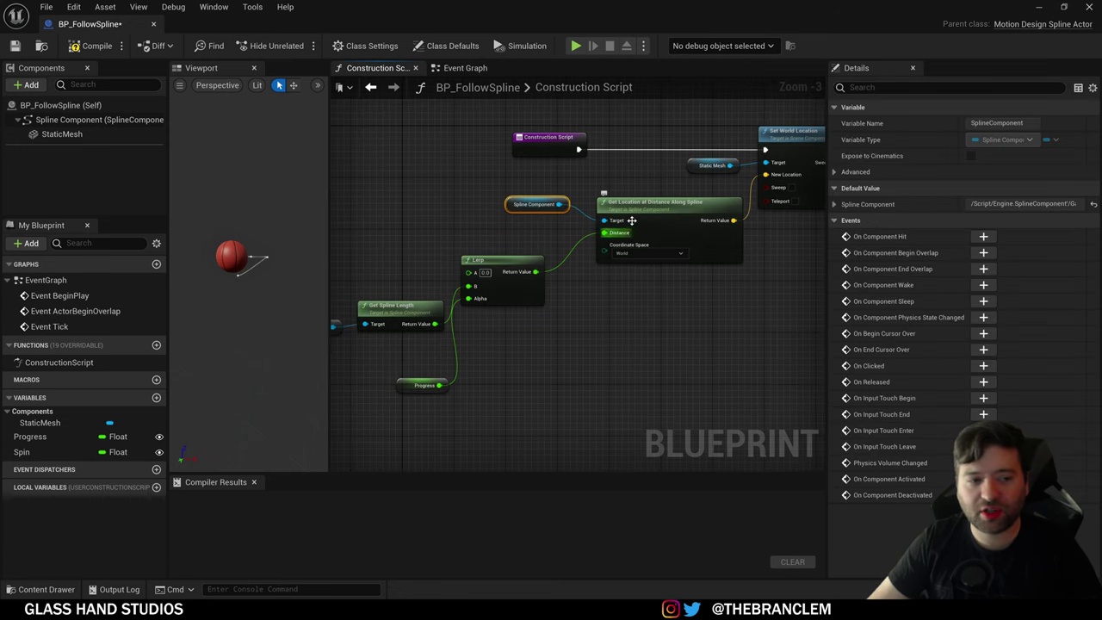
left_click(654, 228)
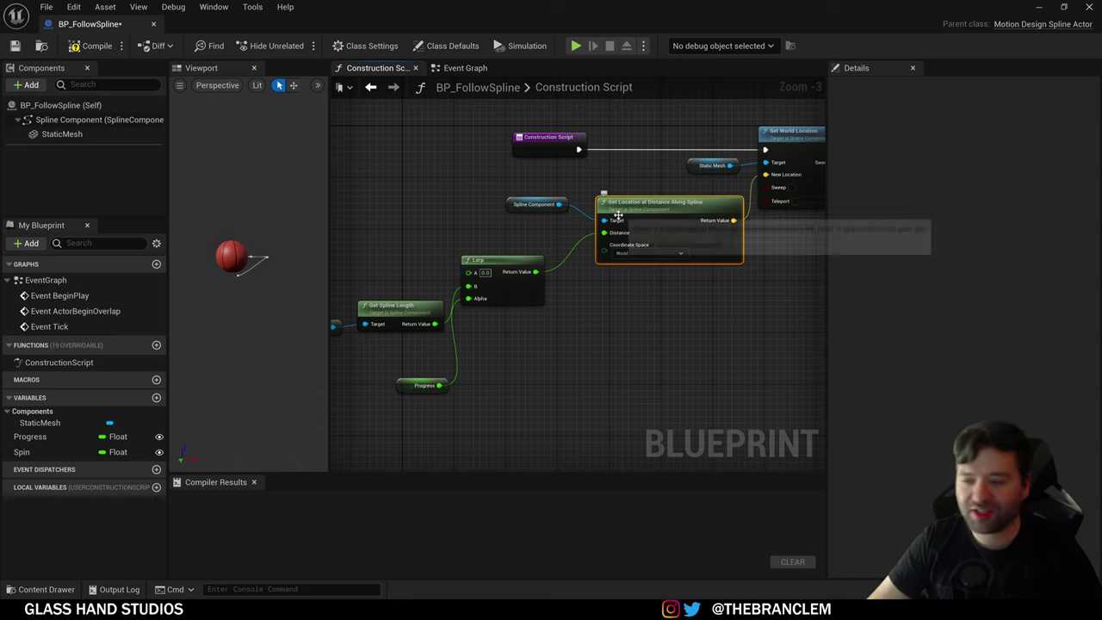
right_click_drag(607, 321, 691, 293)
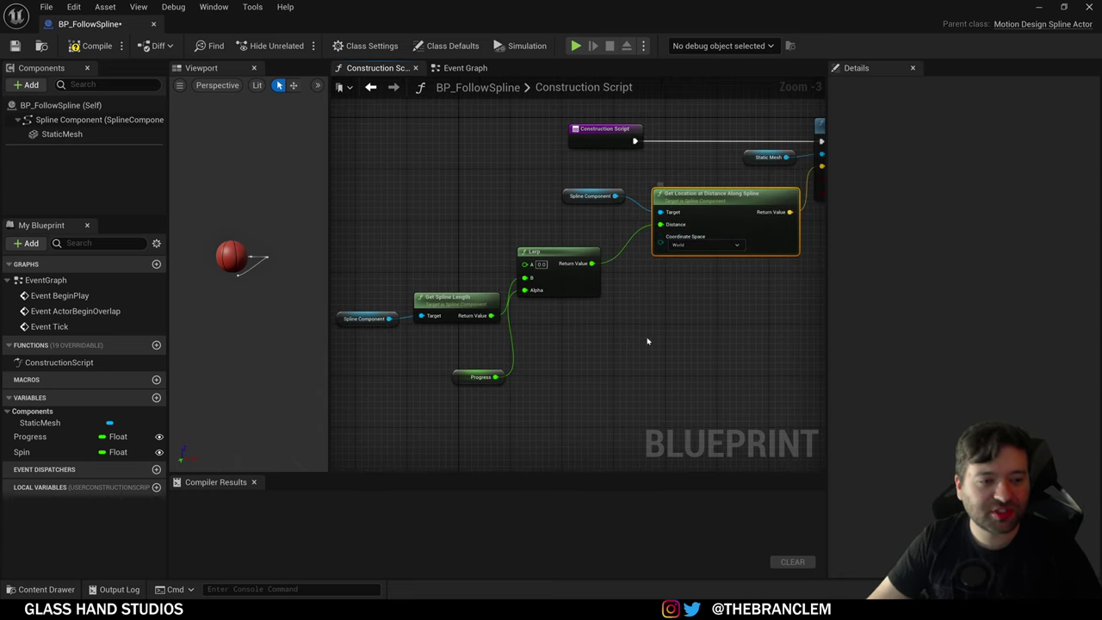
Step: Move the Get Spline Length node, its Spline Component reference and the Progress node closer to Lerp's B and Alpha inputs
left_click_drag(471, 307, 470, 288)
left_click_drag(390, 319, 363, 283)
left_click(354, 286)
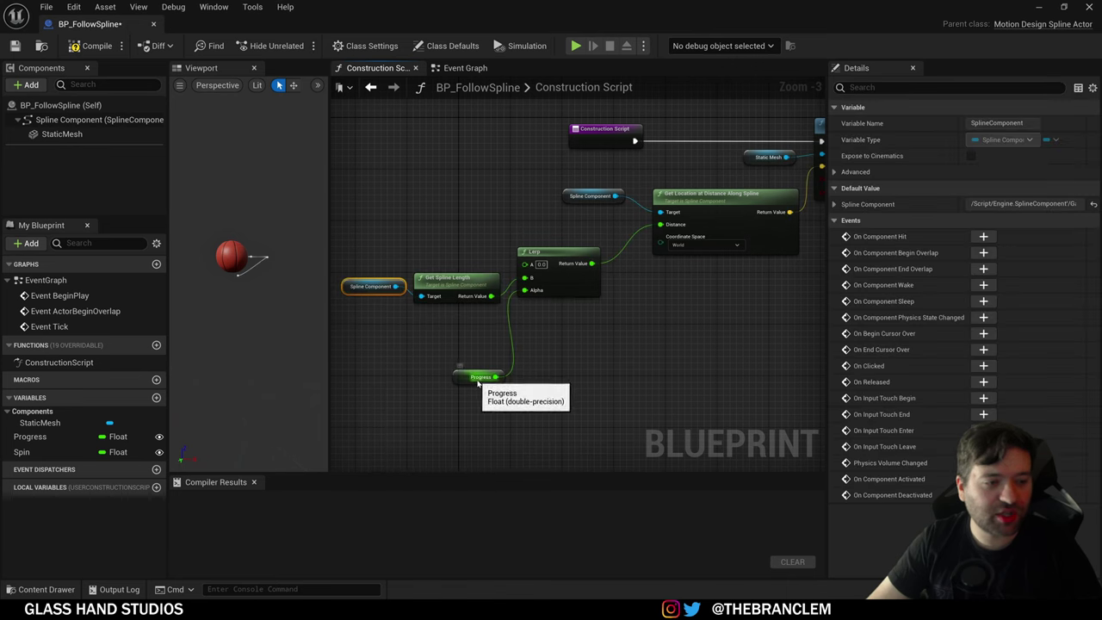
left_click_drag(495, 376, 456, 340)
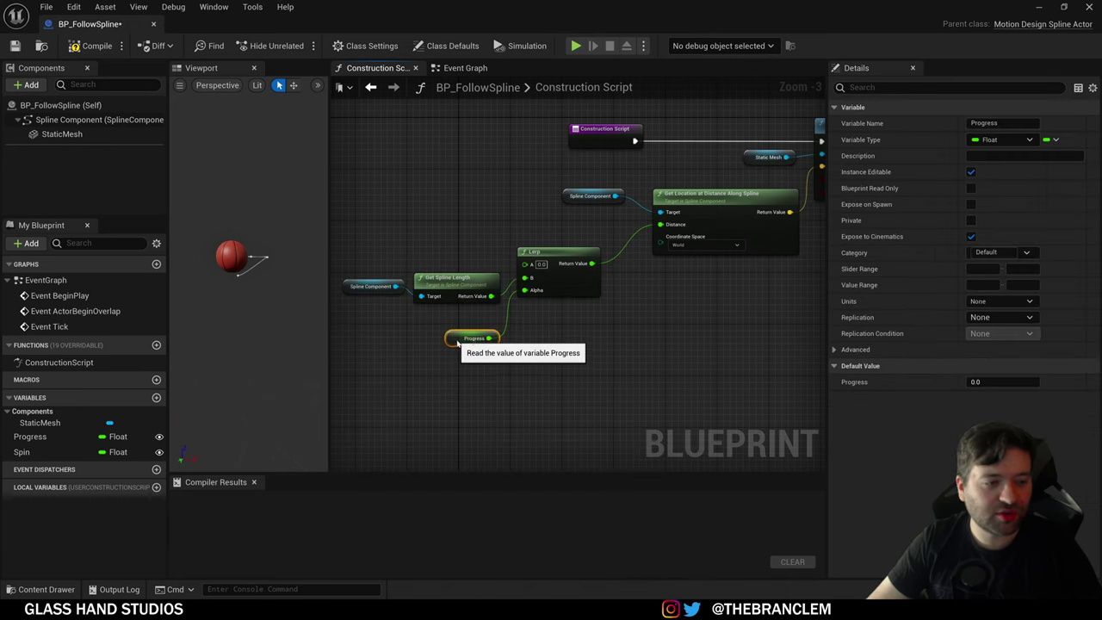
right_click(526, 290)
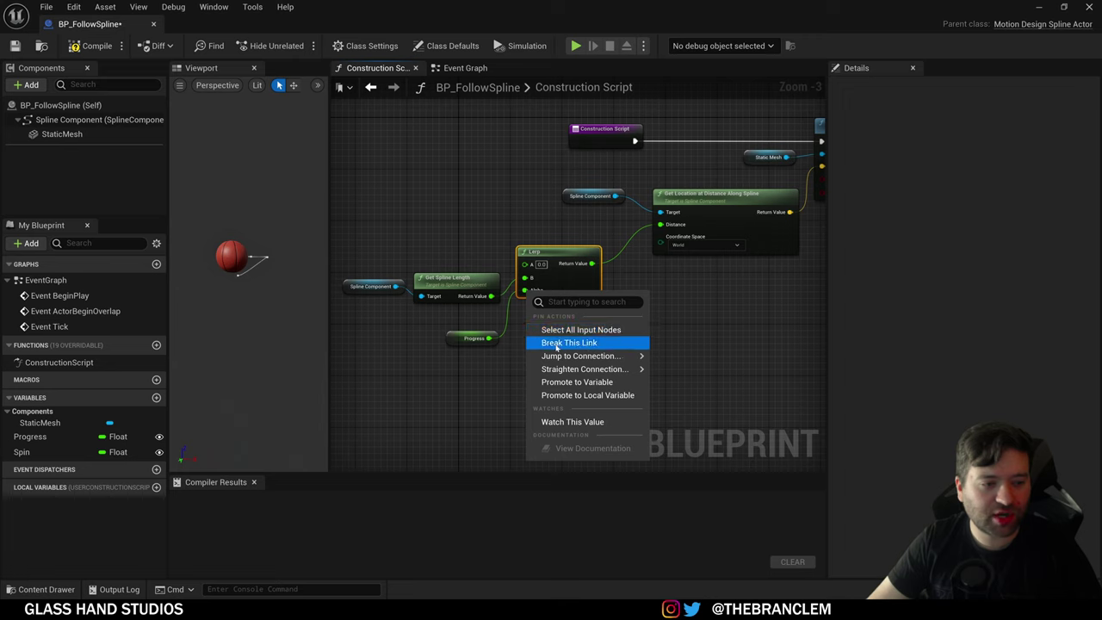
left_click(482, 402)
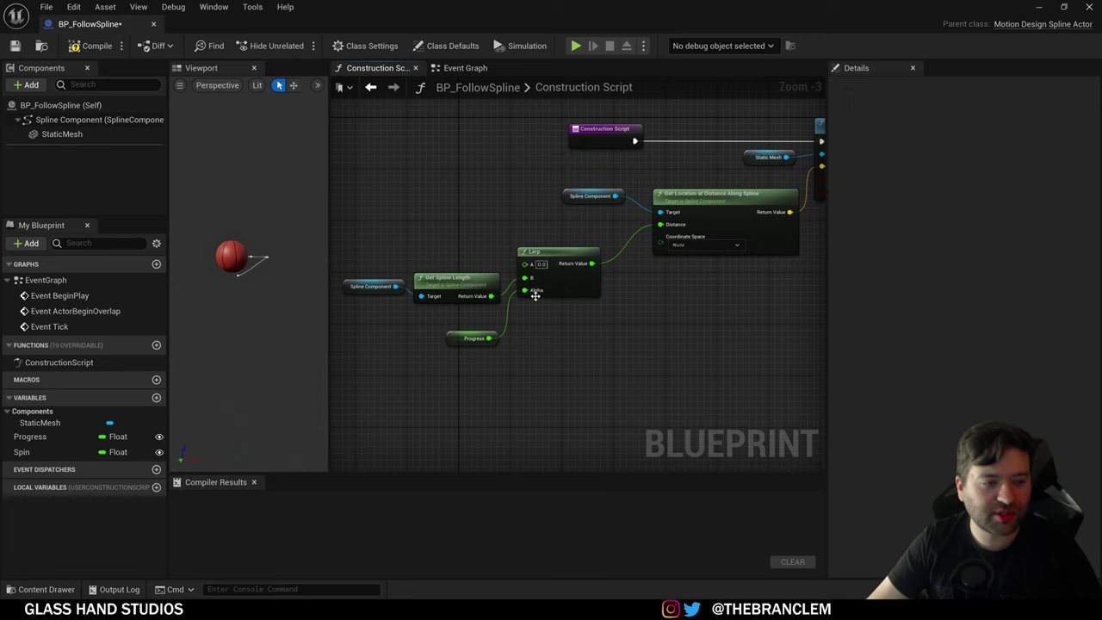
Step: Vary the default value of Progress to preview the ball travelling along the spline, and reset it to 0
left_click(473, 339)
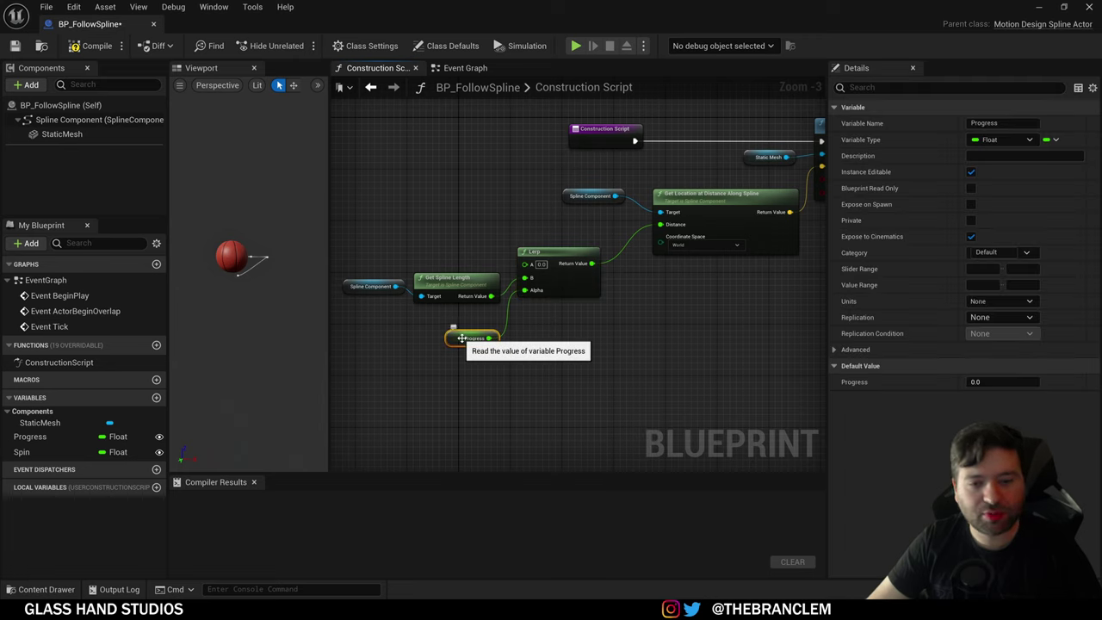
mouse_move(981, 382)
left_mouse_down()
mouse_move(1003, 382)
mouse_move(976, 382)
left_mouse_up()
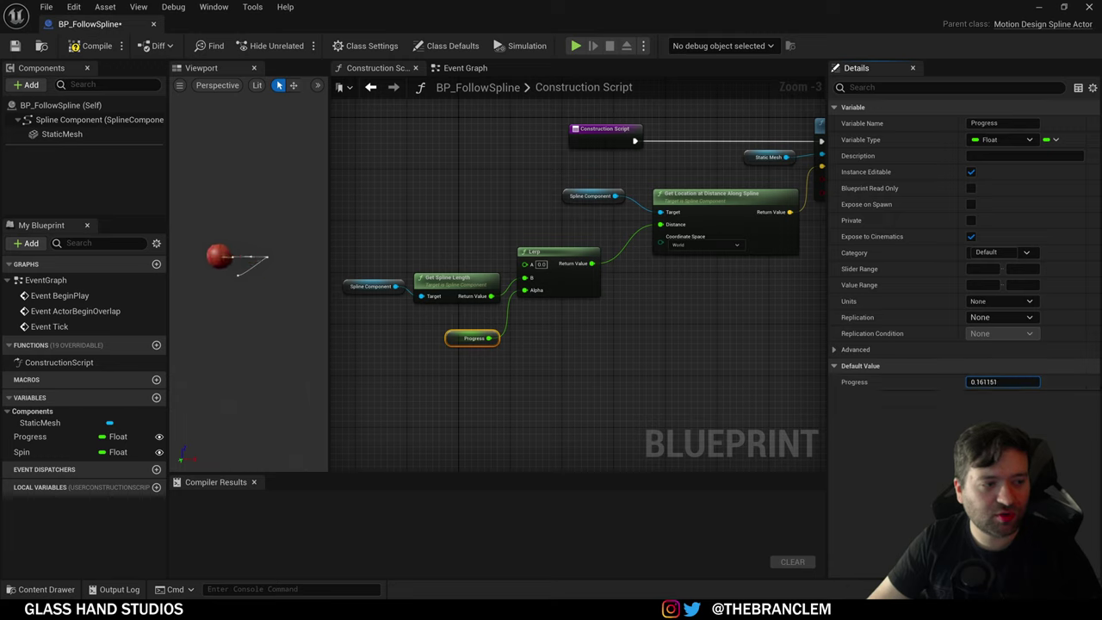
right_click_drag(256, 276, 261, 325)
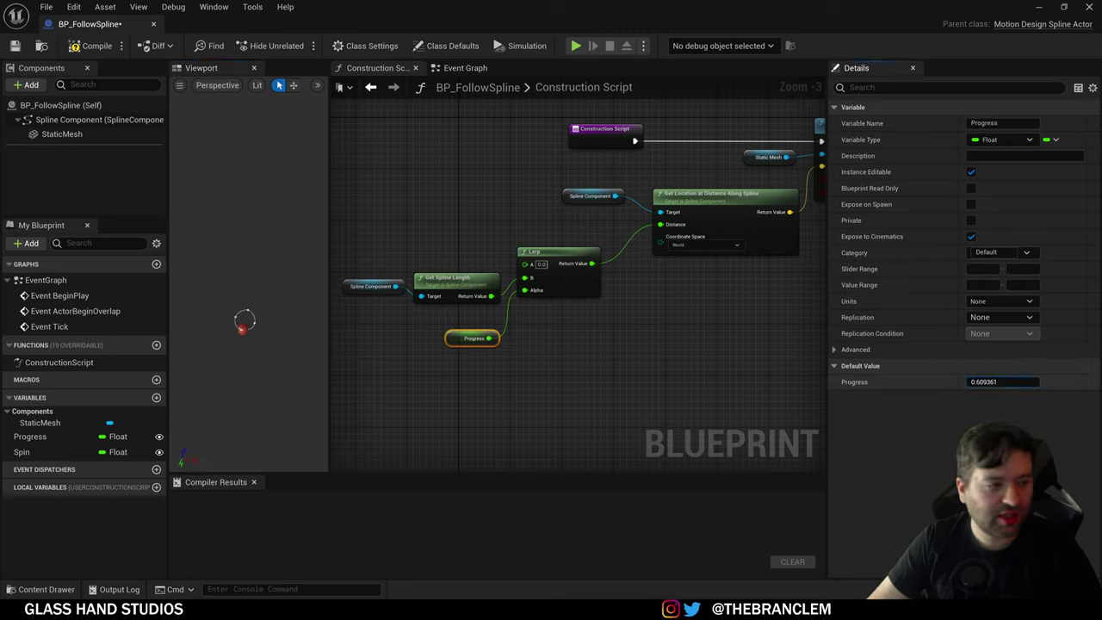
left_click_drag(1009, 385, 1022, 384)
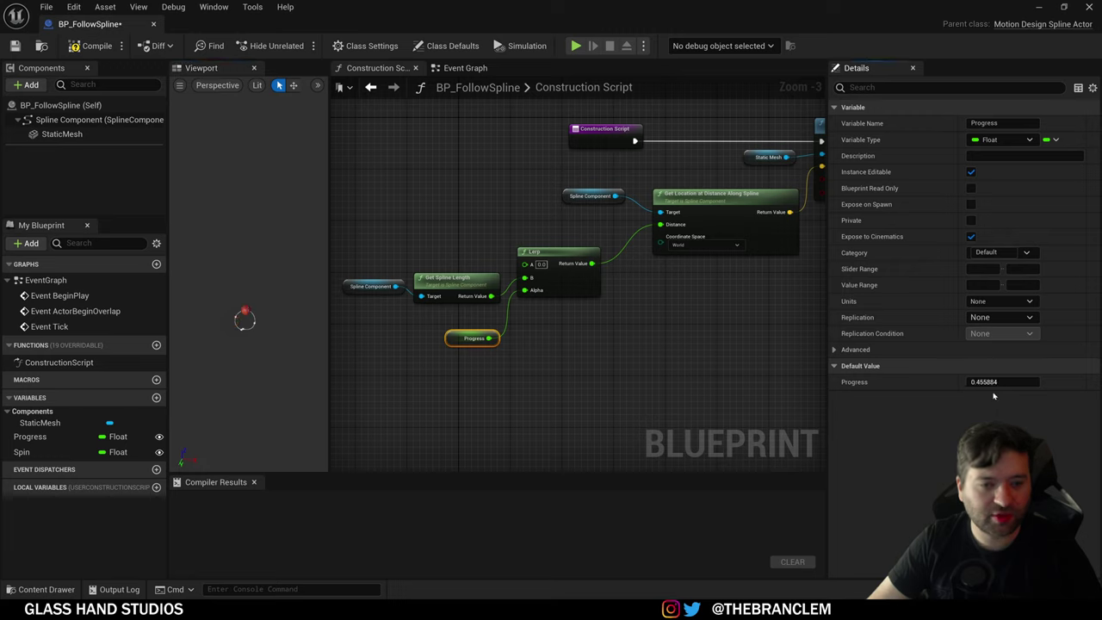
left_click(995, 385)
type("0")
key("Return")
left_click(926, 368)
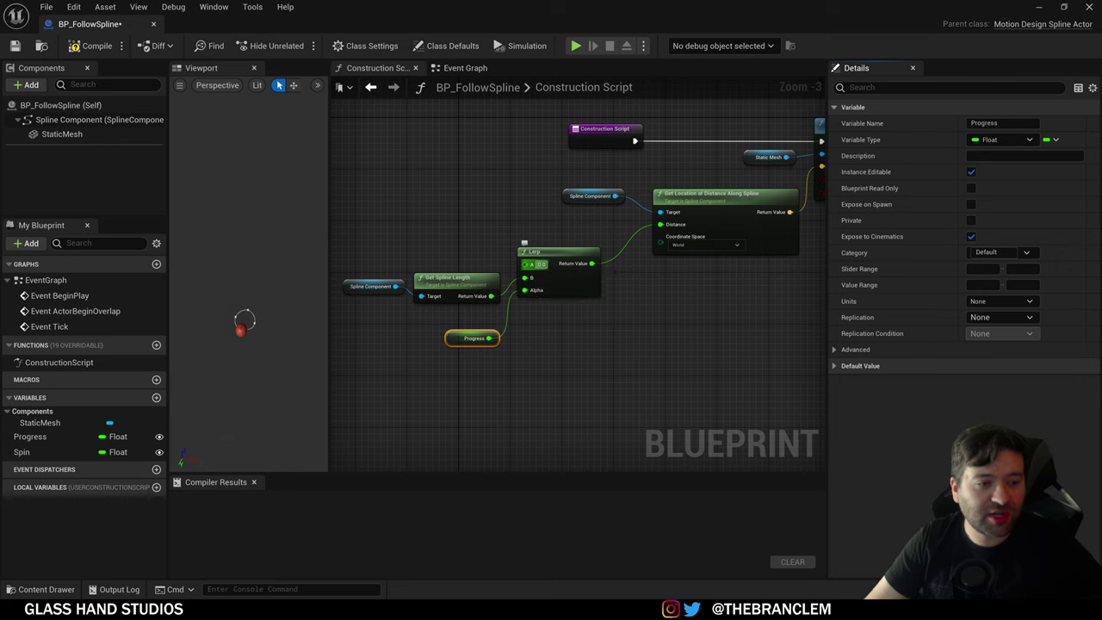
Step: Nudge the Spline Component references beside Get Spline Length and Get Location at Distance Along Spline, and review the whole Construction Script
left_click_drag(390, 291, 375, 299)
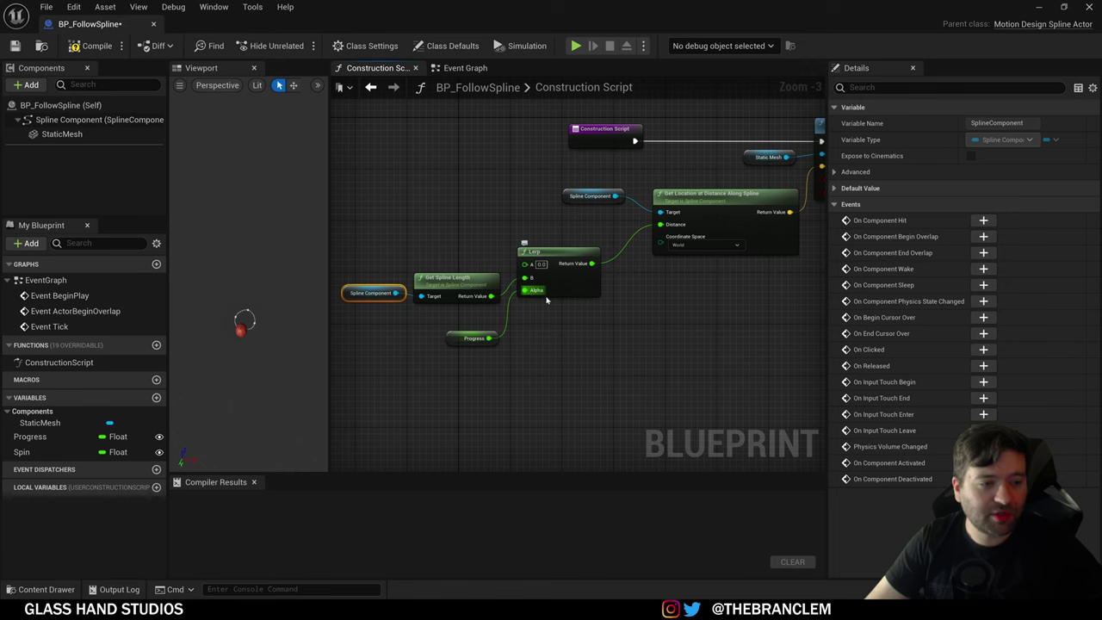
right_click_drag(546, 300, 503, 286)
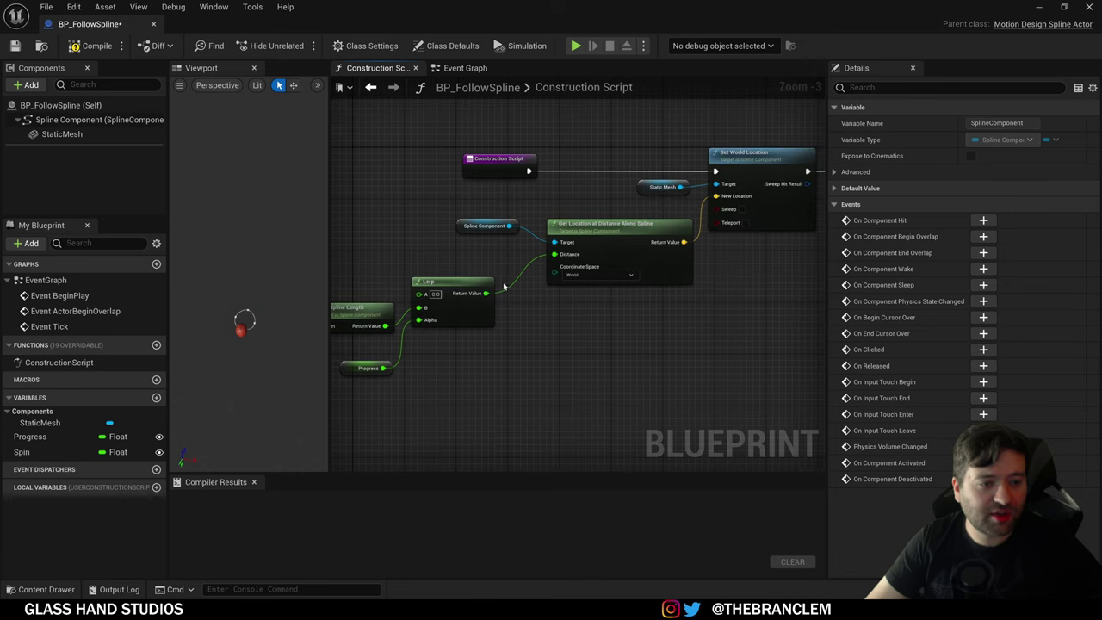
left_click_drag(508, 226, 470, 234)
left_click(484, 247)
scroll(513, 267, "down", 2)
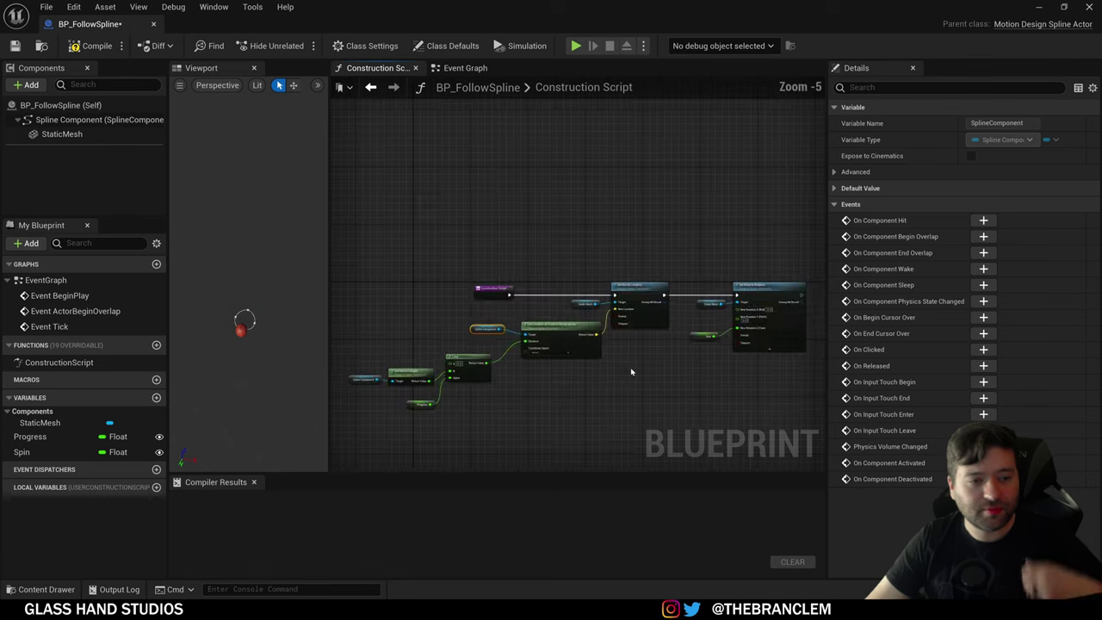
right_click_drag(640, 380, 576, 333)
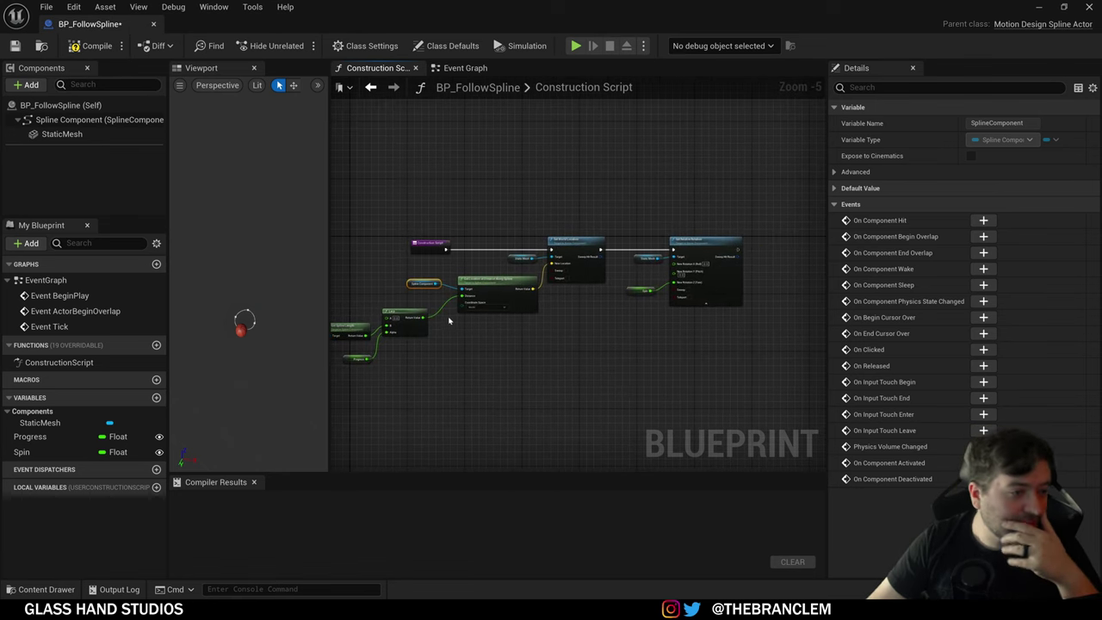
right_click_drag(526, 274, 586, 232)
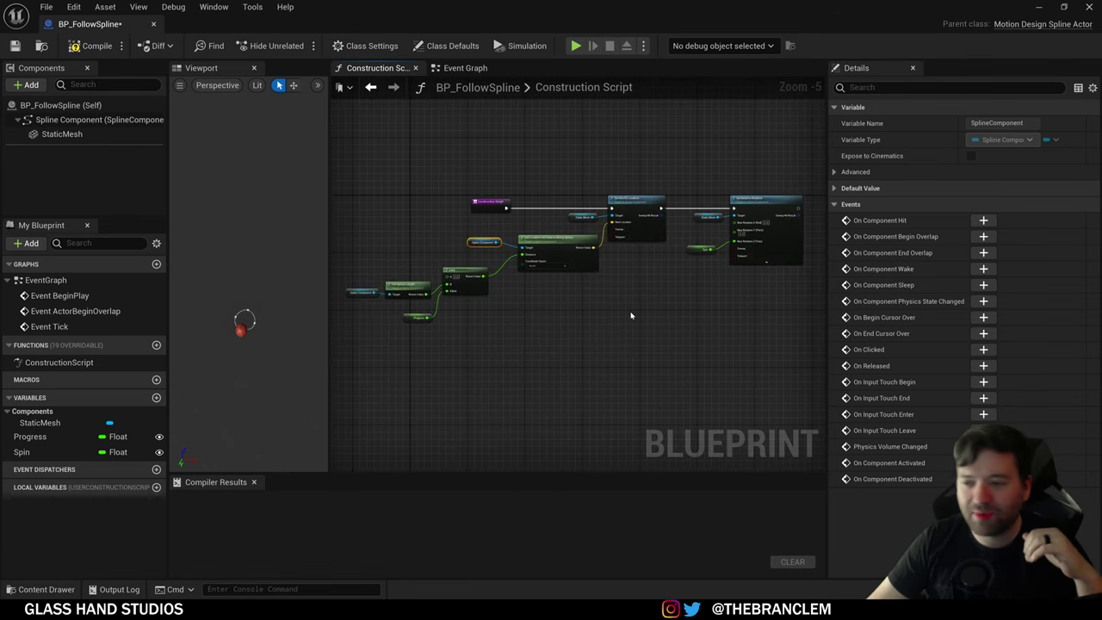
Step: Compare the Event Tick node chain in the Event Graph with the Construction Script nodes
left_click(465, 68)
right_click_drag(424, 260, 533, 217)
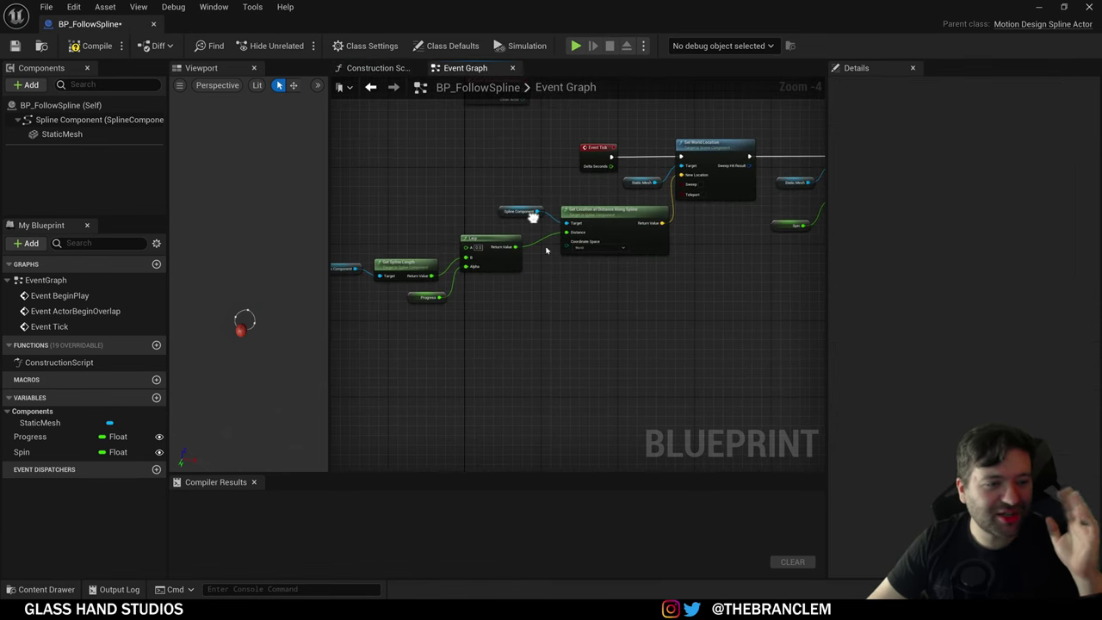
right_click_drag(638, 298, 495, 345)
left_click(376, 68)
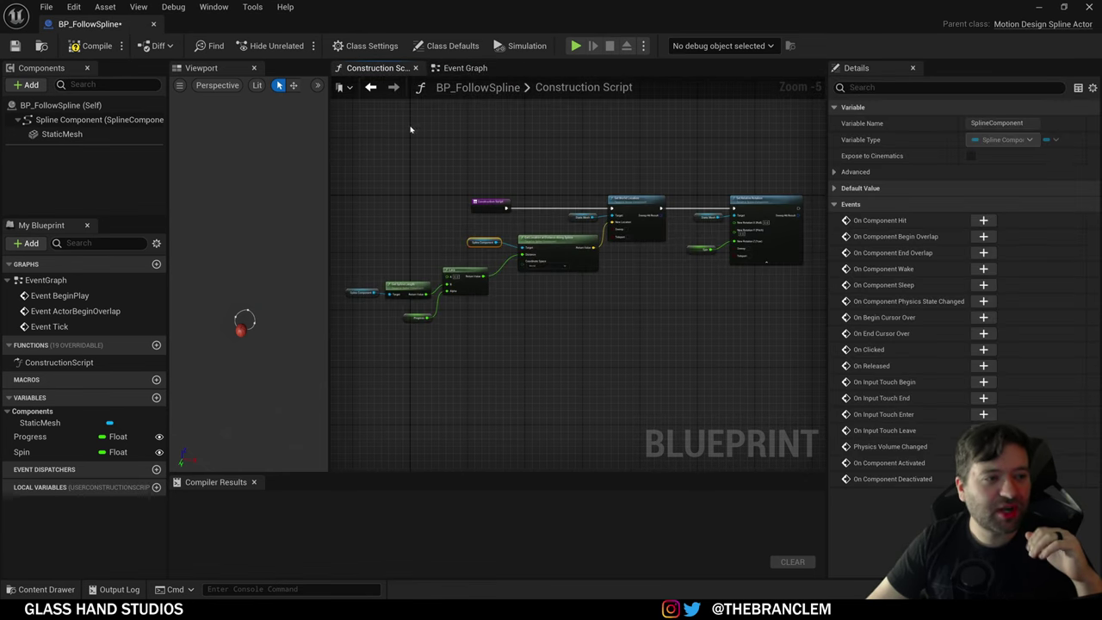
left_click(461, 68)
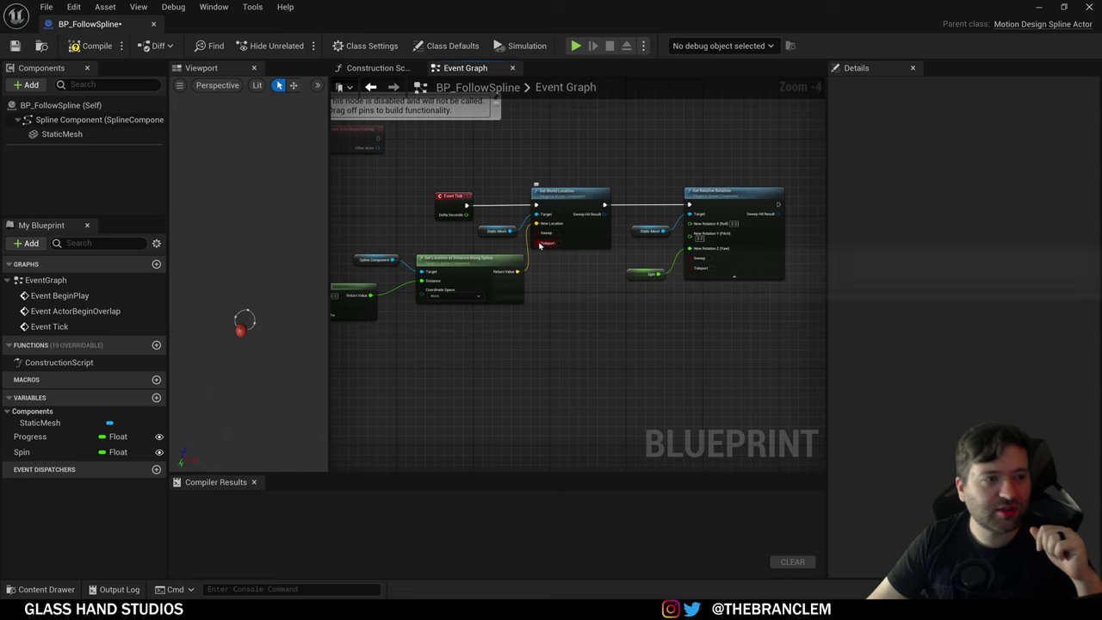
Step: Examine the blueprint's class defaults and the Run Construction Script in Sequencer option in its class settings
left_click(372, 46)
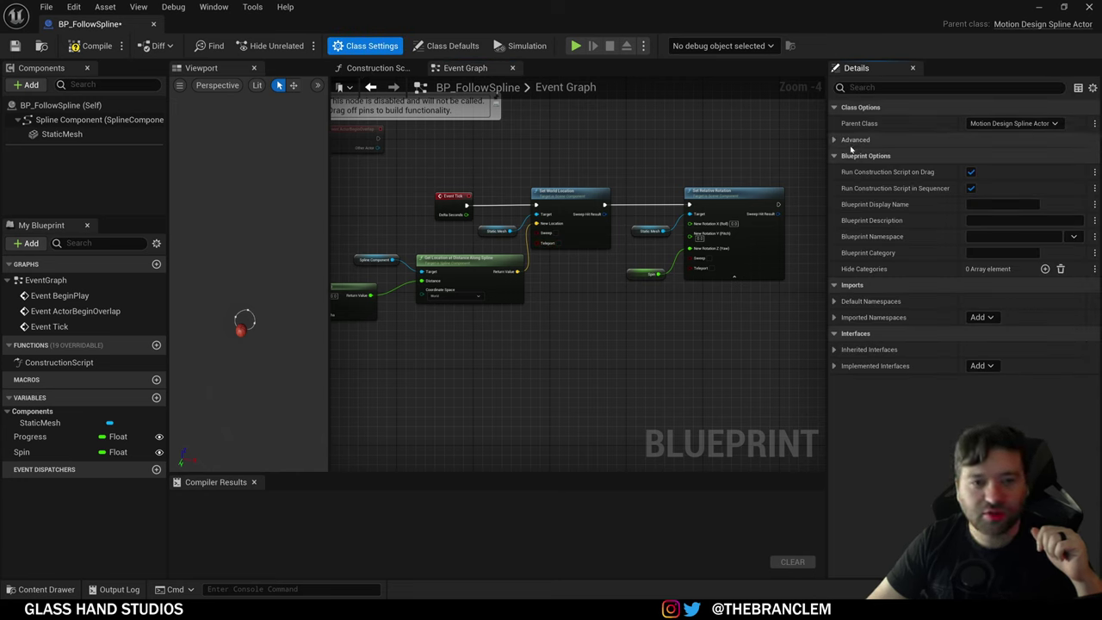
left_click(433, 46)
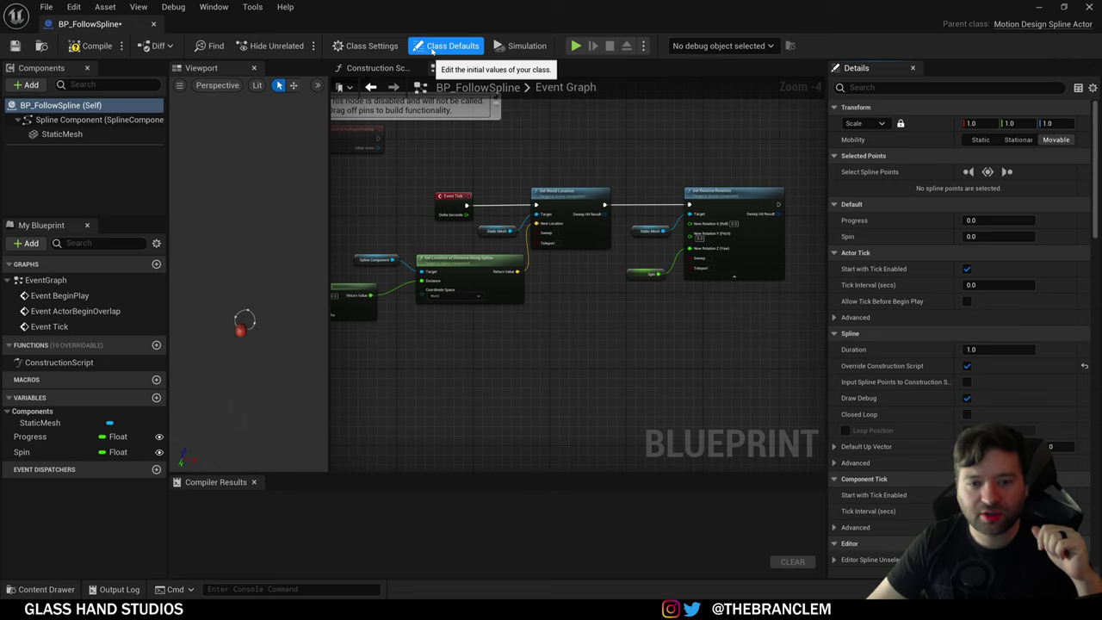
left_click(372, 46)
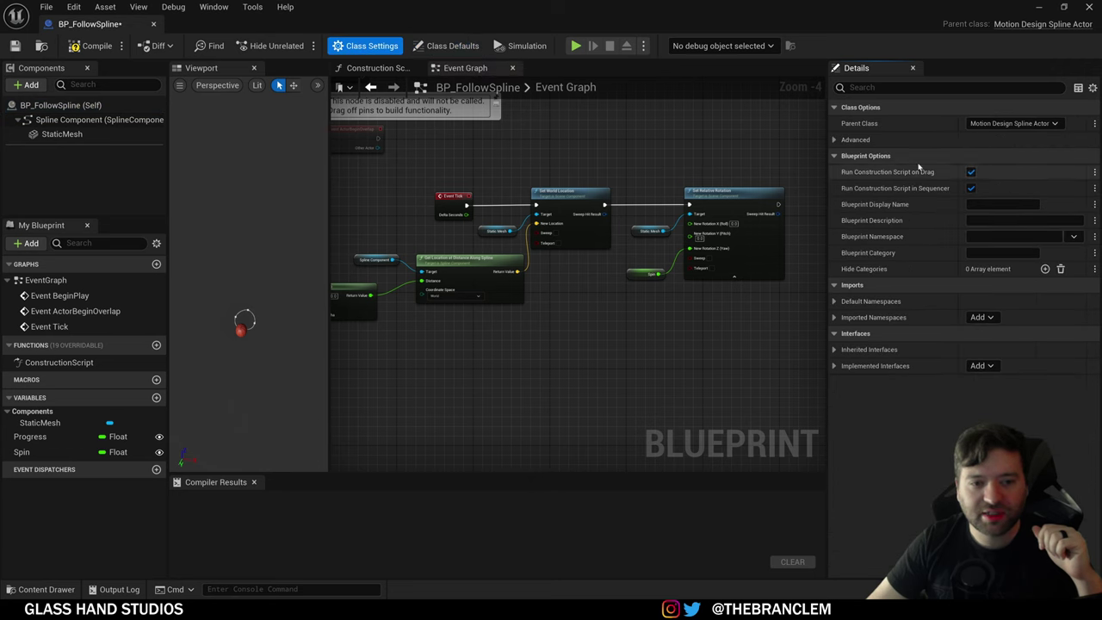
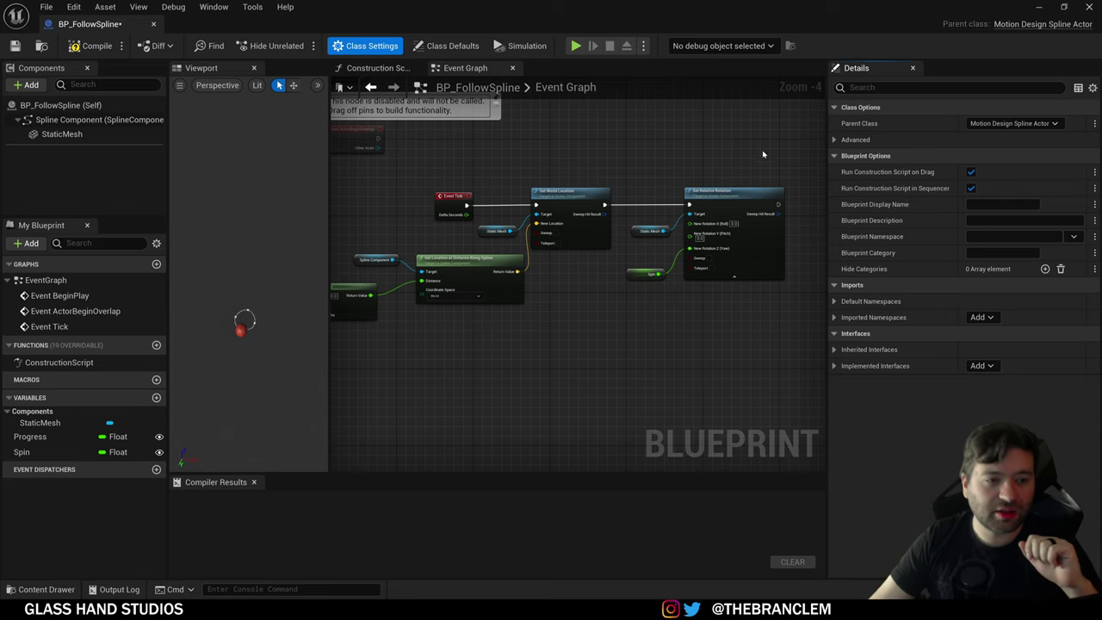
Step: Highlight the Event Tick node chain in the Event Graph and inspect its Spin and Progress variables
left_click_drag(763, 153, 365, 363)
left_click(470, 367)
right_click_drag(440, 357, 519, 340)
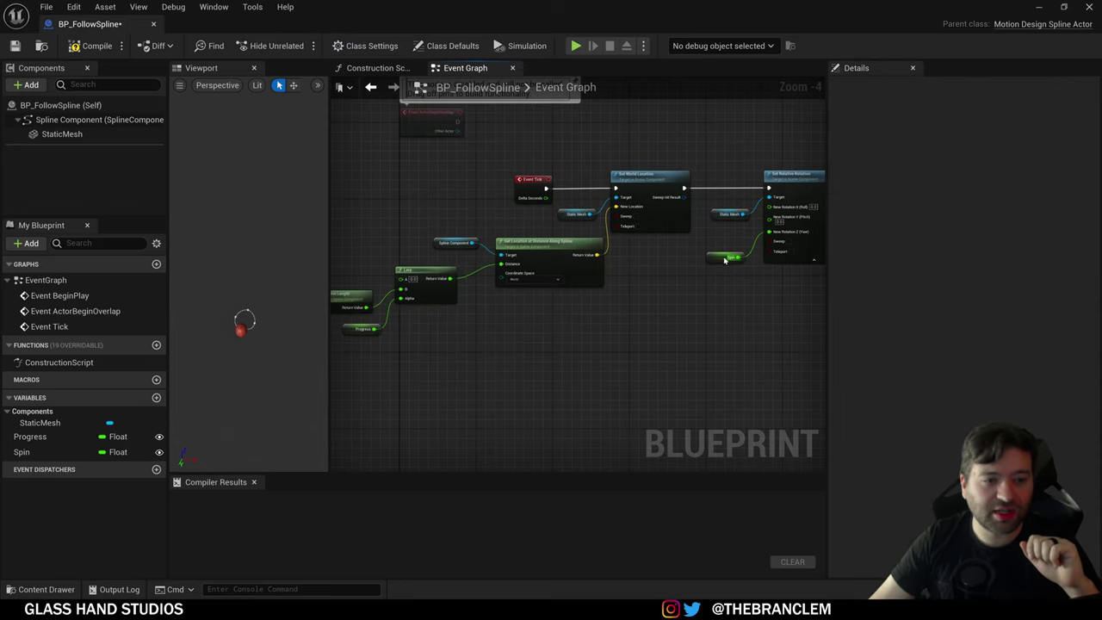
left_click(359, 332)
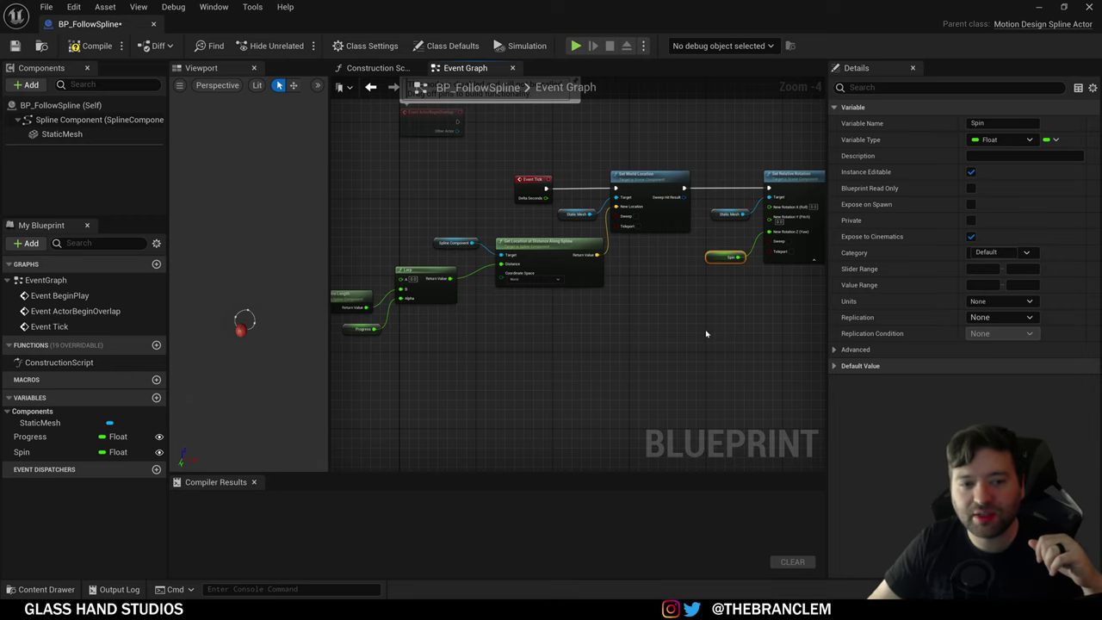
right_click_drag(706, 334, 618, 361)
left_click(536, 369)
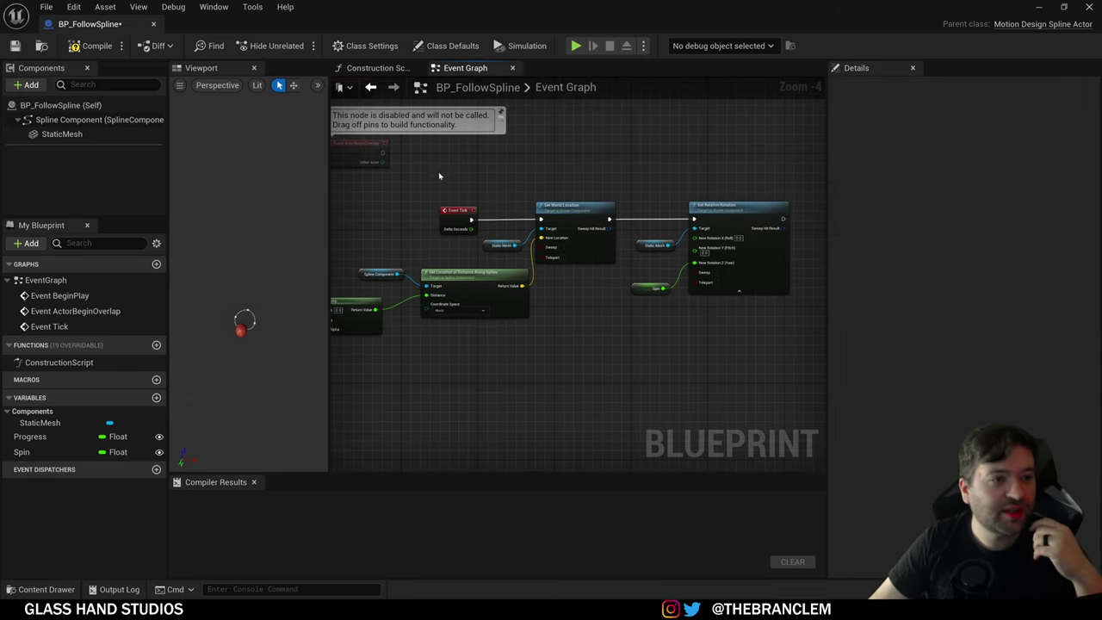
Step: Close BP_FollowSpline and play the NBA_Crocs sequence from its start to review the ball animation
left_click(1088, 7)
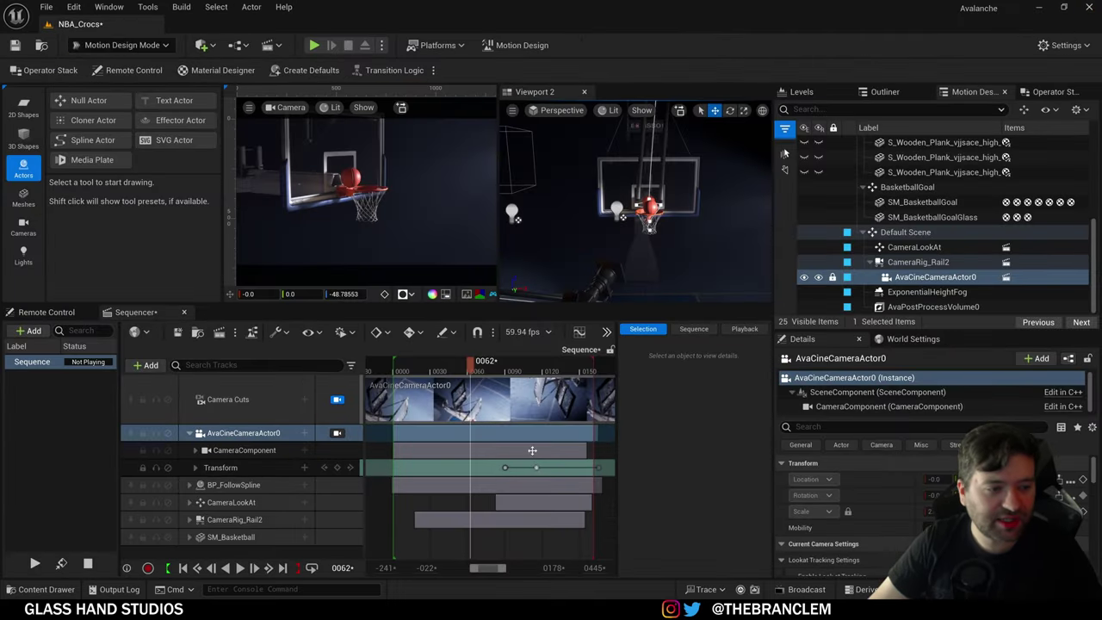
left_click_drag(417, 370, 395, 370)
key("space")
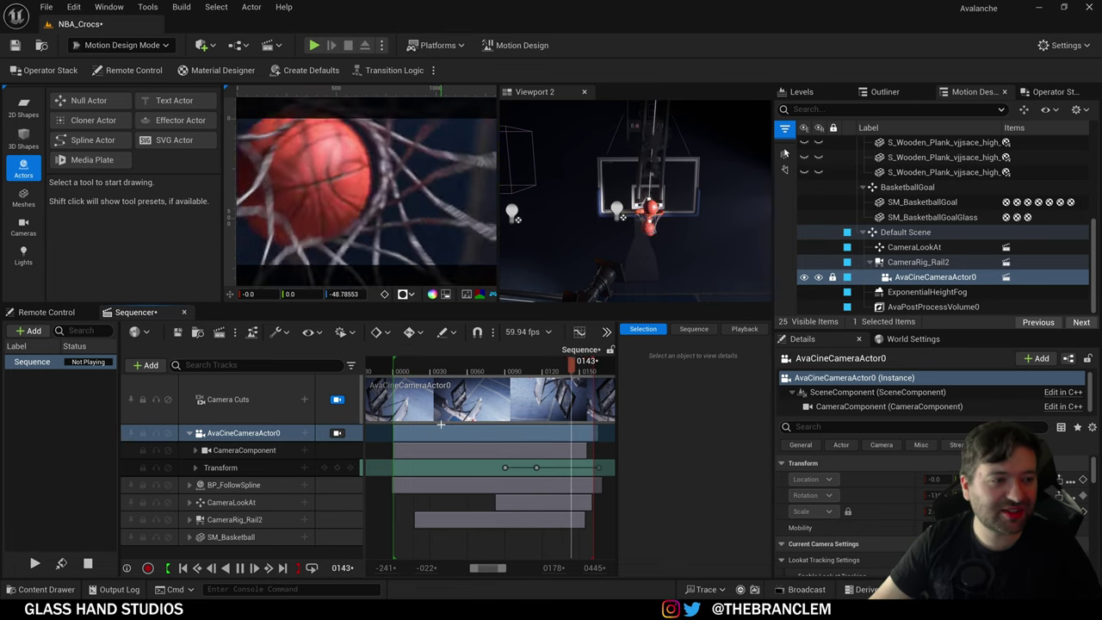
key("space")
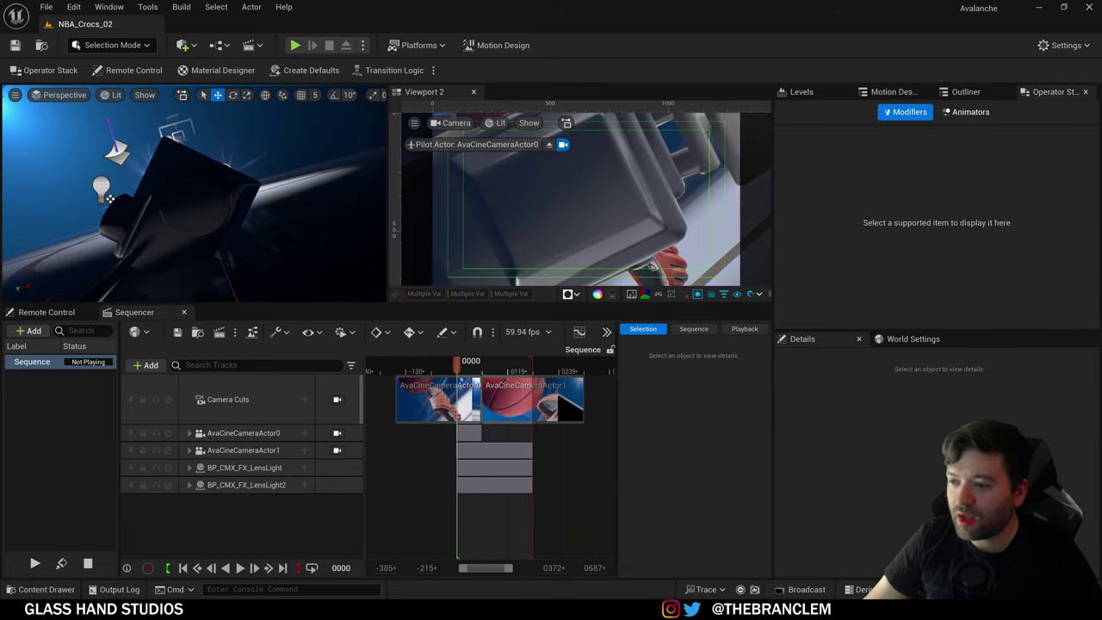
Step: Check NBA_Crocs_02 in the Maps folder, and switch the first viewport to the Motion Design Viewport type, opening its viewport options
left_click(47, 589)
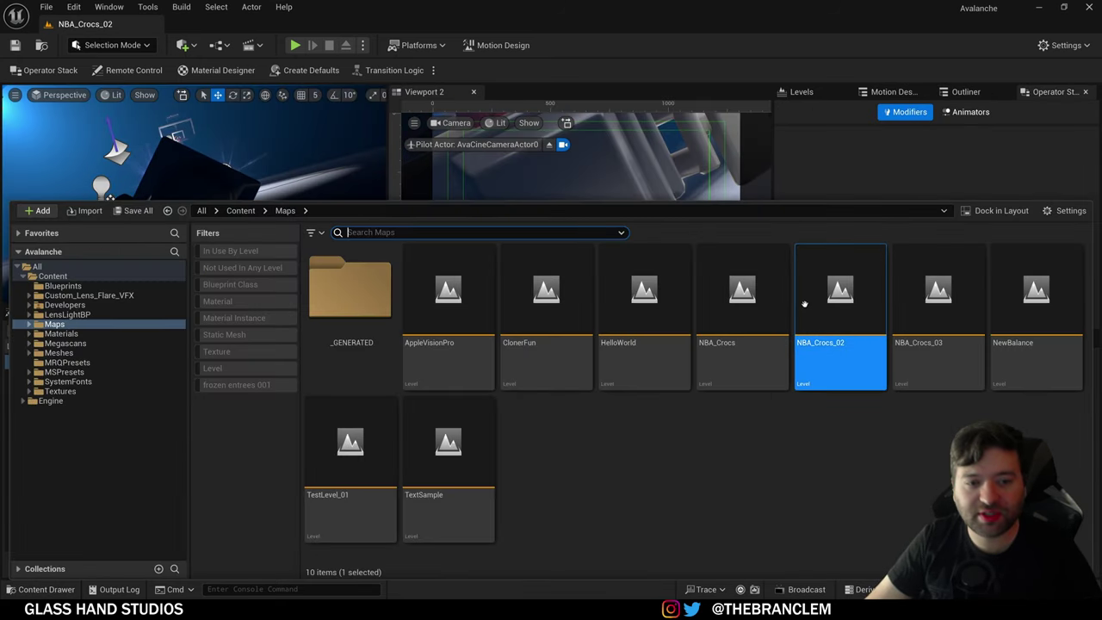
left_click(851, 184)
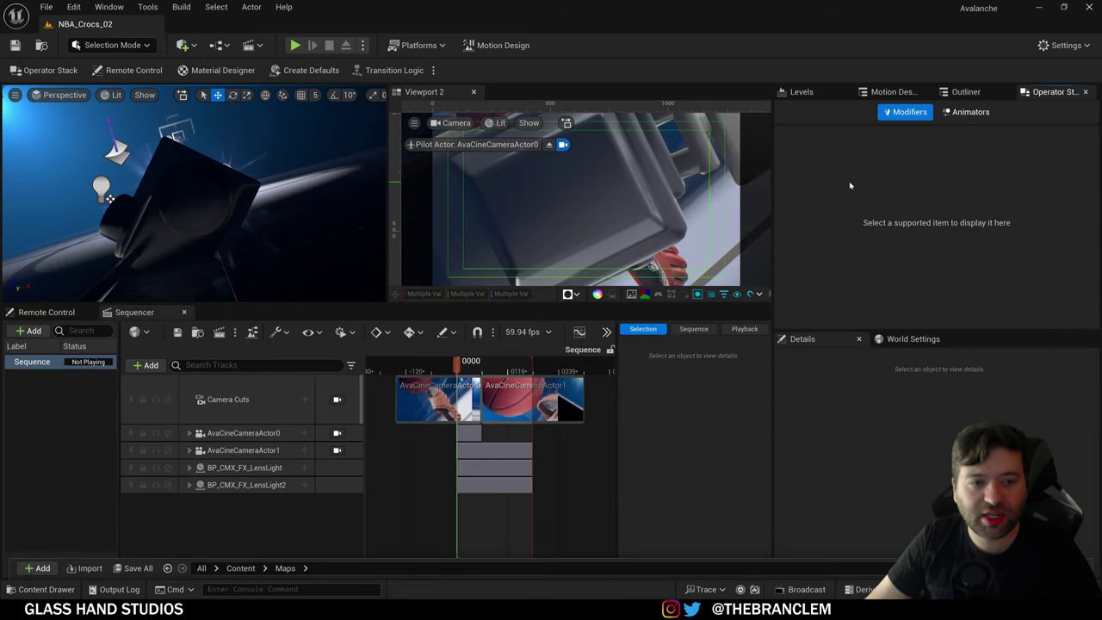
left_click(60, 95)
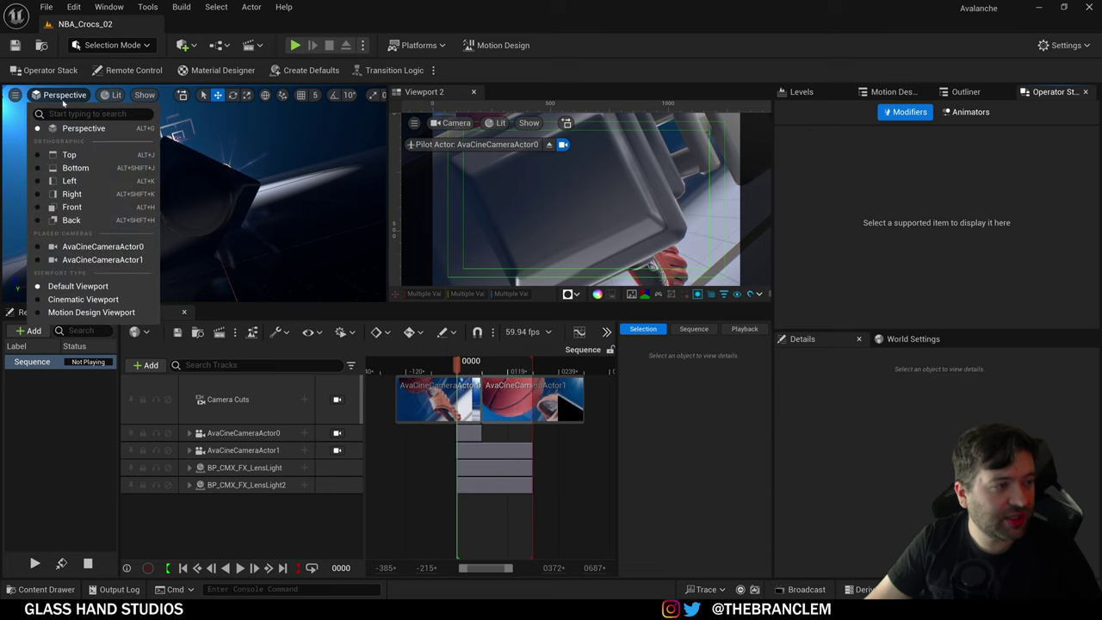
left_click(86, 311)
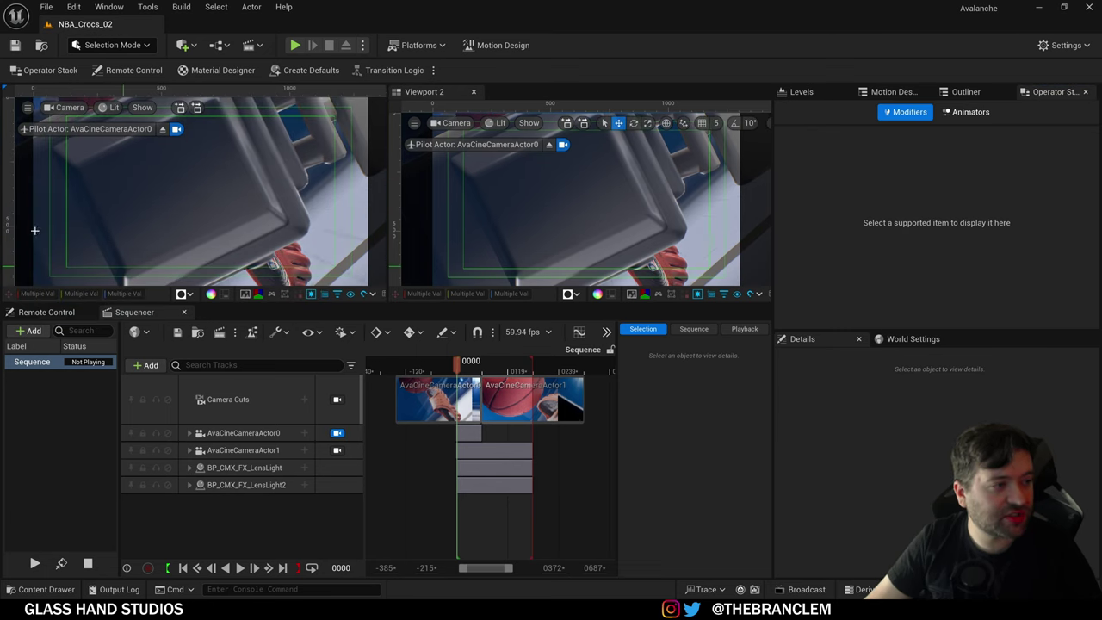
left_click(29, 108)
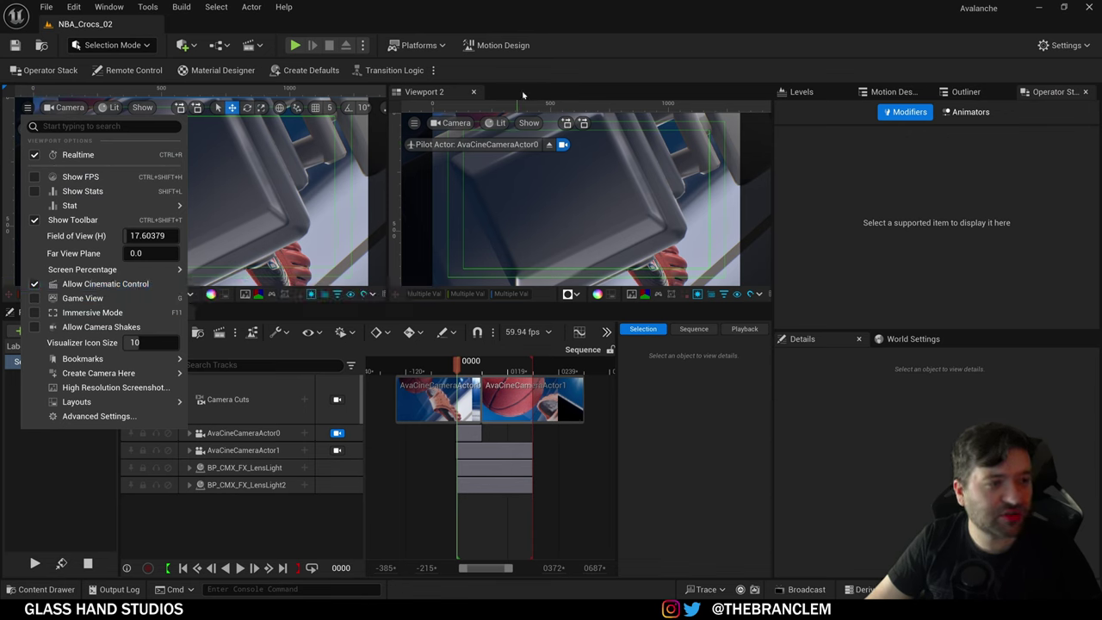
Step: Switch Viewport 2 to the Default Viewport type and check its viewport options
left_click(456, 123)
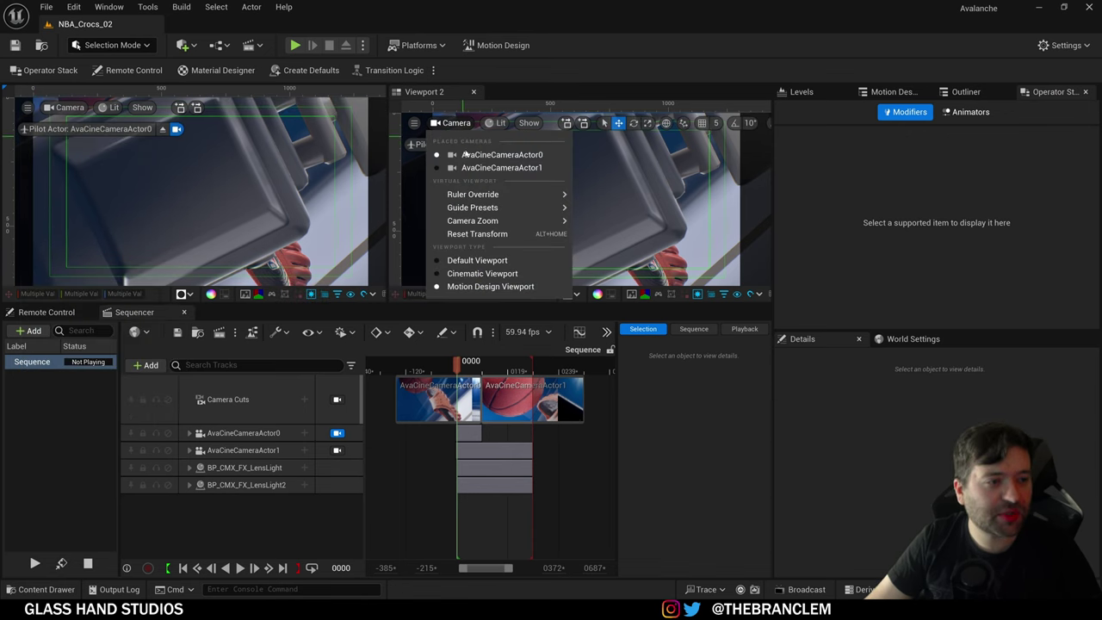
left_click(484, 267)
left_click(402, 111)
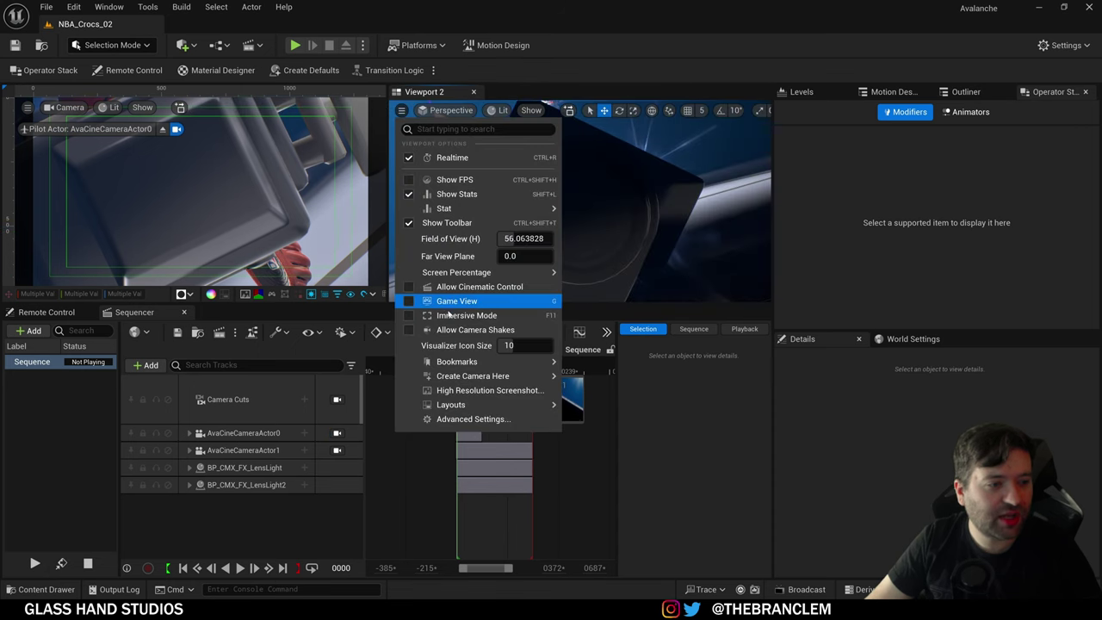
left_click(668, 85)
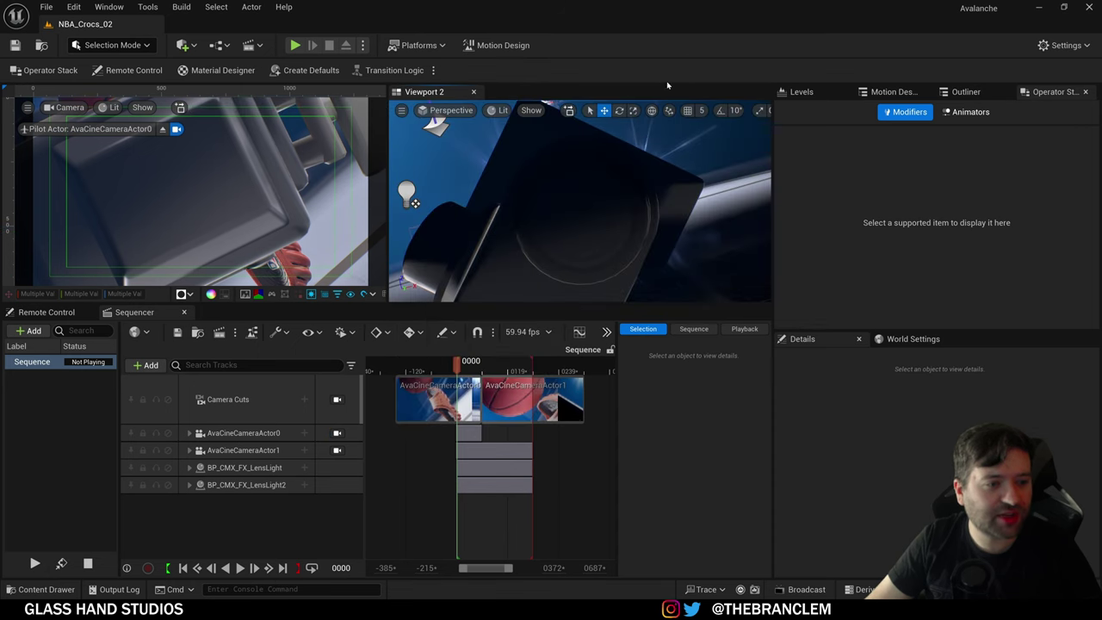
Step: Lock the first viewport to the Camera Cuts track, hide its guides, and scrub the sequence to frame 139
left_click(492, 362)
left_click(337, 398)
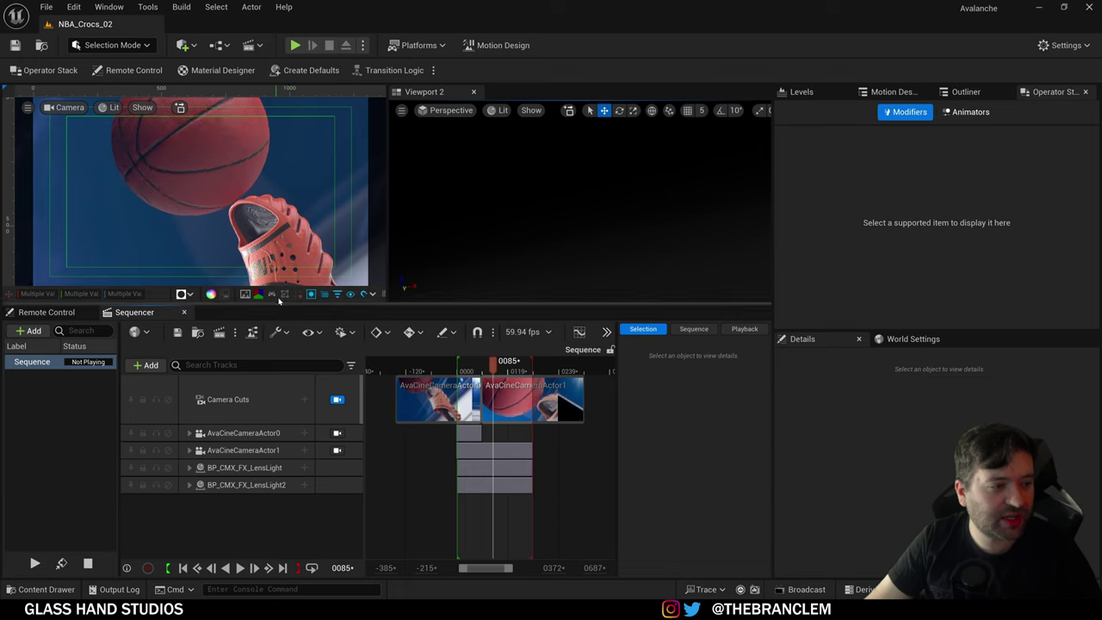
left_click(273, 296)
left_click_drag(465, 370, 516, 371)
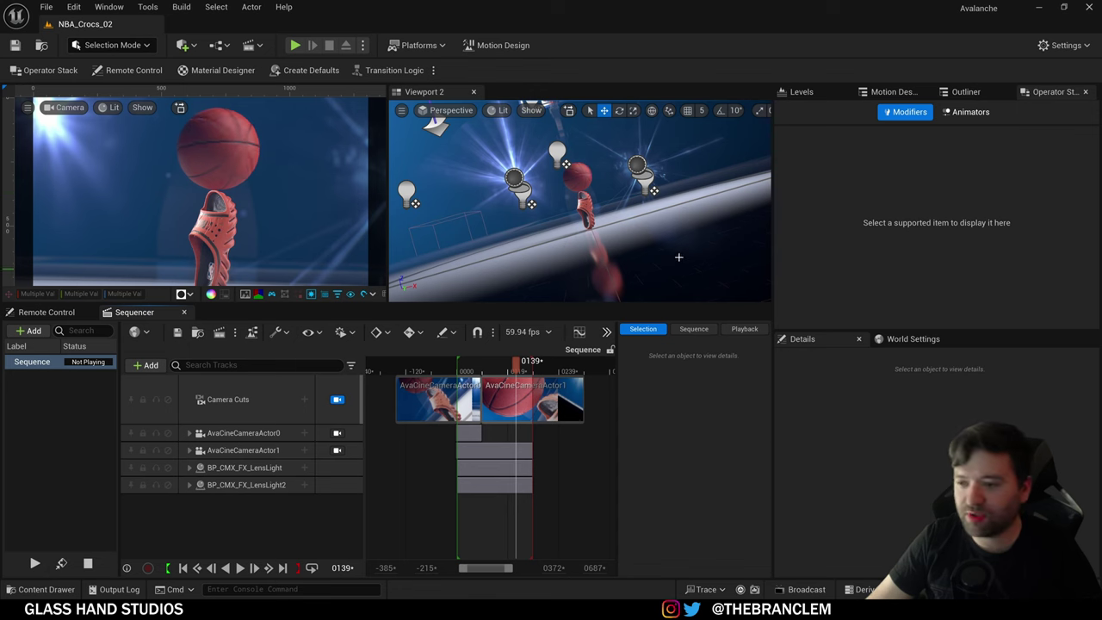
Step: Enlarge both viewports in width and height, and reframe Viewport 2 around the basketball balanced on the Crocs shoe
left_click_drag(773, 229, 869, 229)
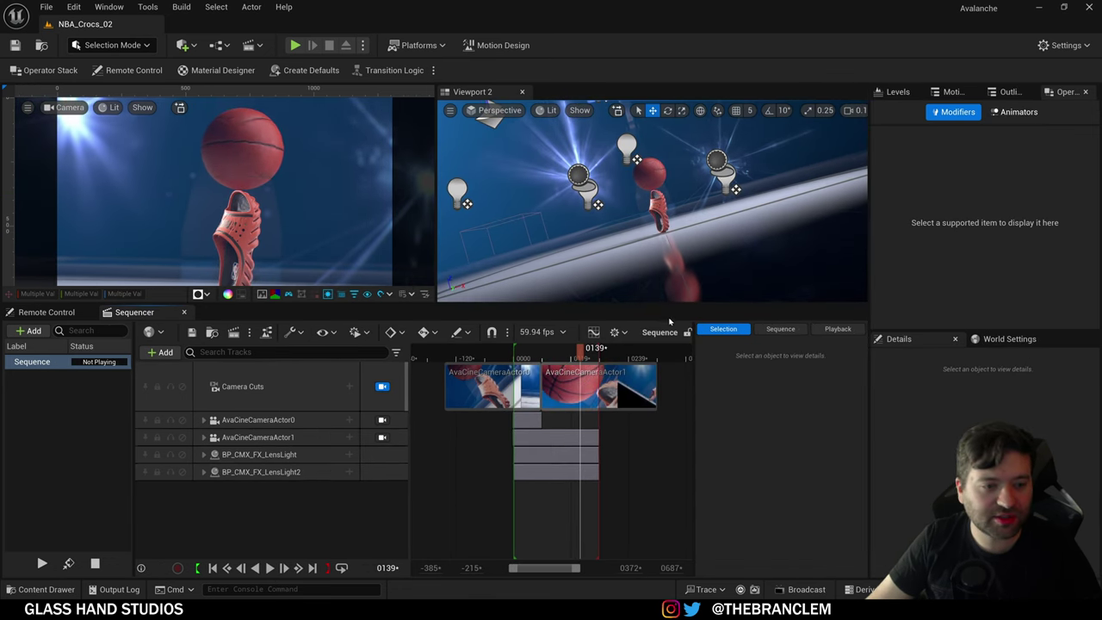
left_click_drag(531, 305, 585, 353)
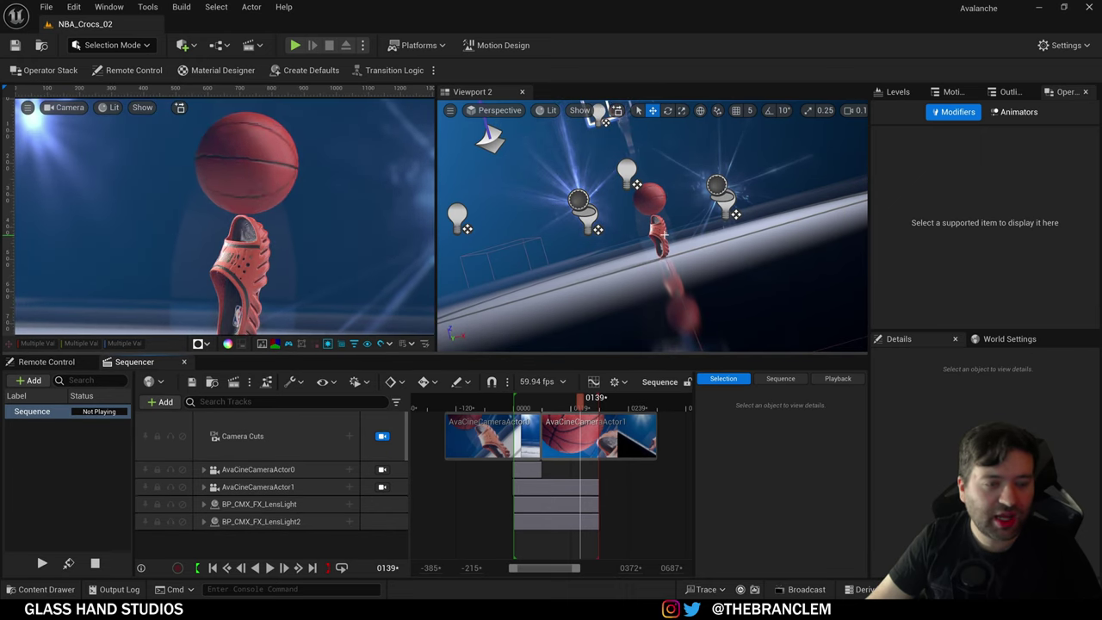
mouse_move(659, 232)
right_mouse_down()
mouse_move(771, 267)
mouse_move(671, 291)
mouse_move(658, 225)
mouse_move(671, 226)
mouse_move(647, 259)
mouse_move(658, 233)
right_mouse_up()
right_click_drag(629, 276, 598, 268)
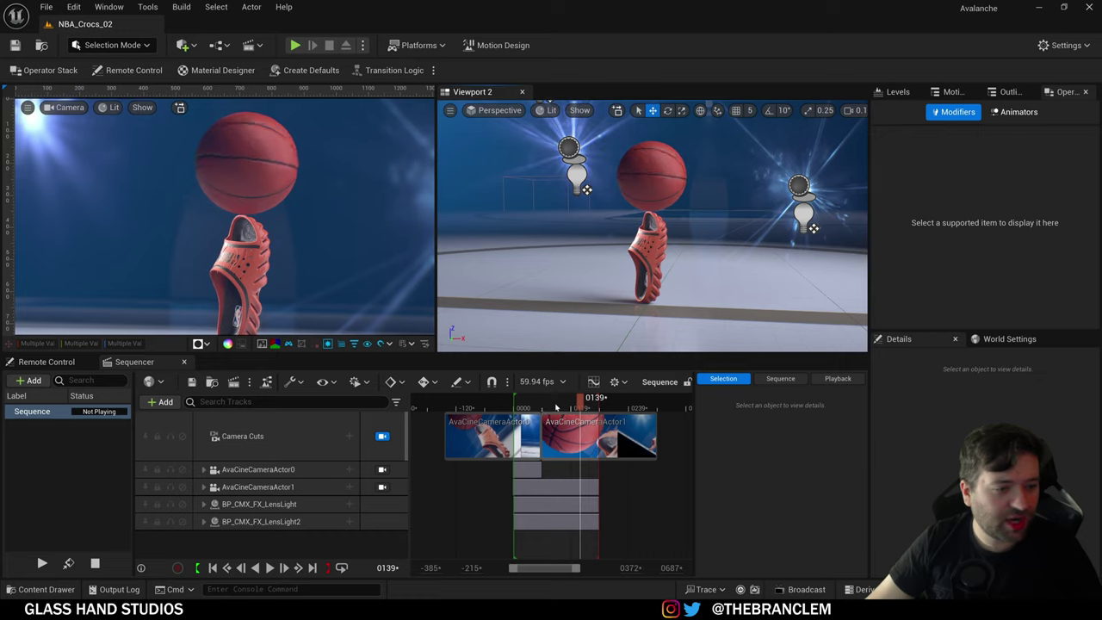
Step: Play the NBA_Crocs_02 sequence from frame 0 and compare the camera-cut shot with the scene in Viewport 2
left_click(226, 567)
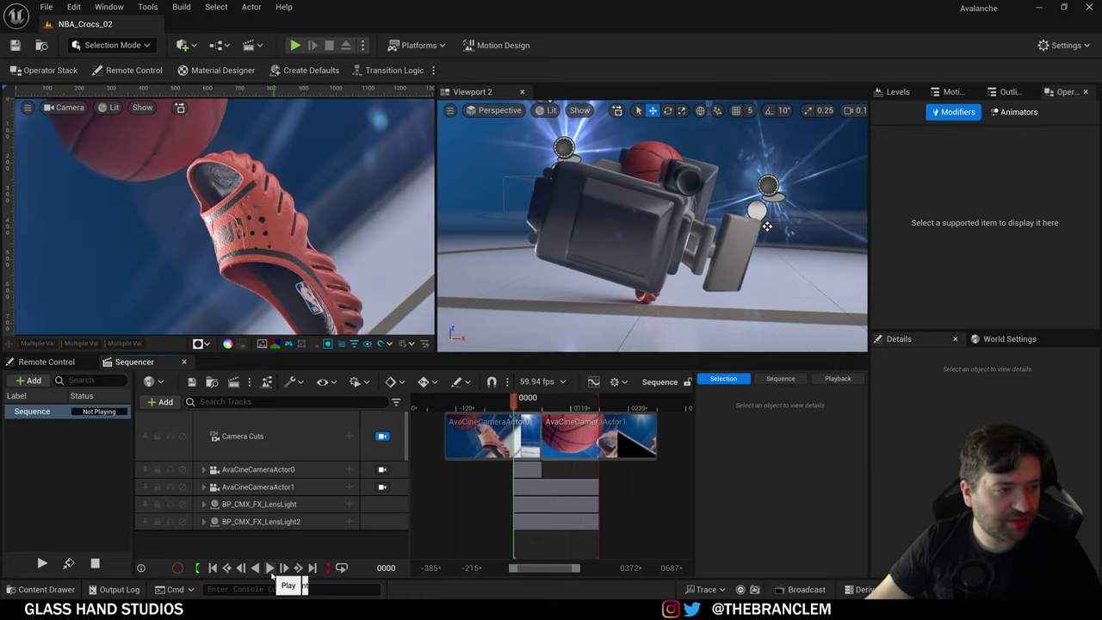
left_click(270, 568)
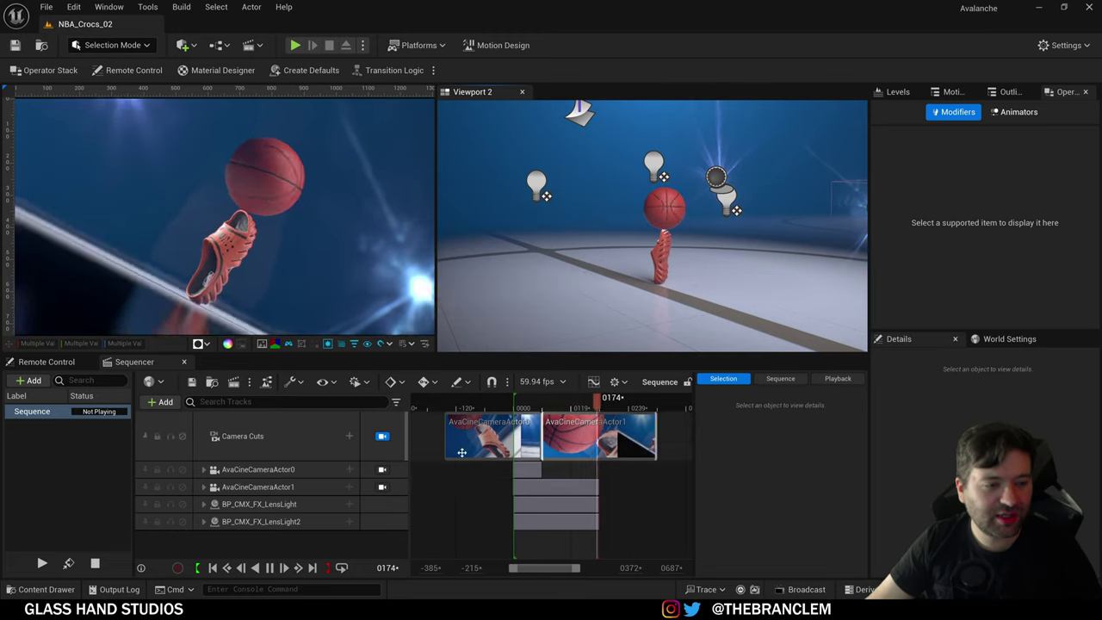
left_click(269, 568)
left_click(269, 568)
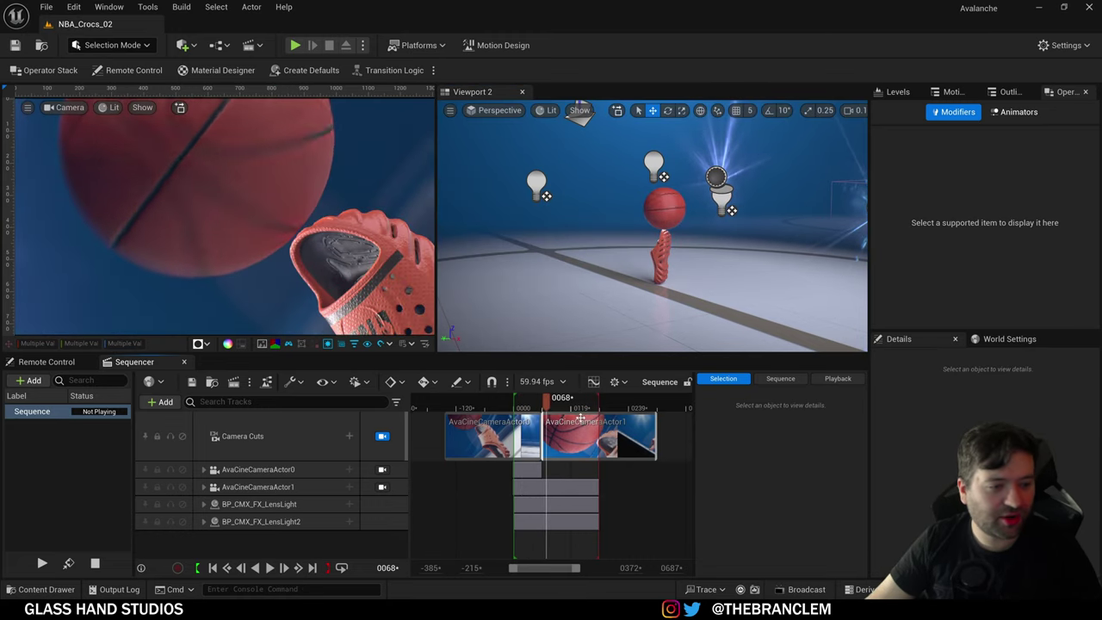
right_click_drag(583, 257, 647, 257)
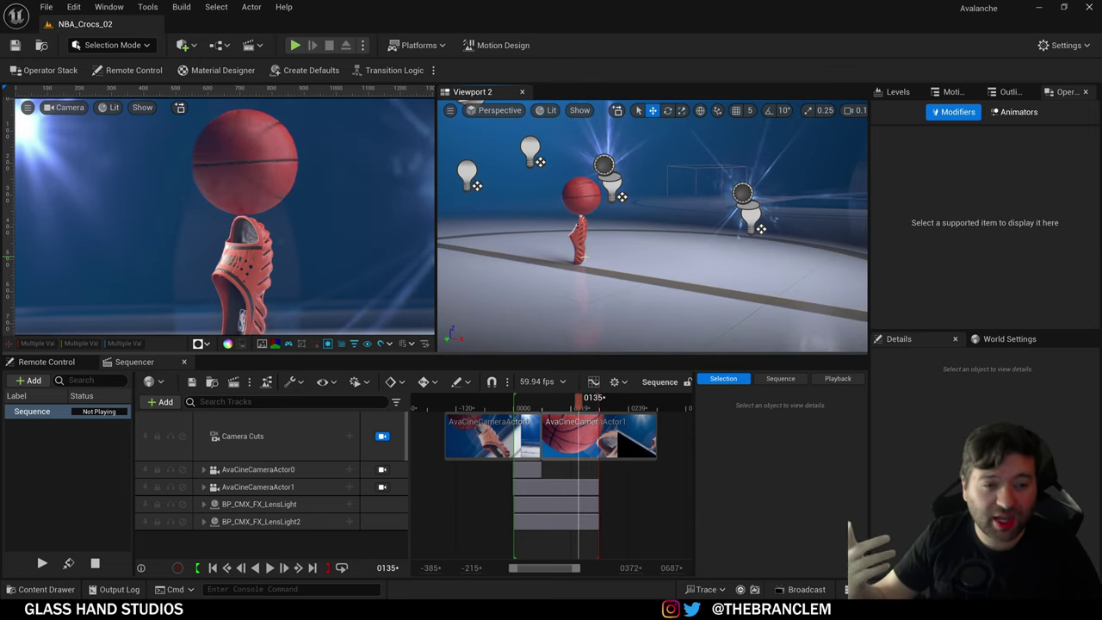
Step: Select the BP_CMX_FX_LensLight2 actor in Viewport 2 and show the scene's actors in the Motion Design outliner
key("w")
mouse_move(613, 253)
right_mouse_down()
mouse_move(667, 255)
mouse_move(565, 252)
mouse_move(615, 253)
right_mouse_up()
left_click(555, 252)
key("a")
left_click(897, 92)
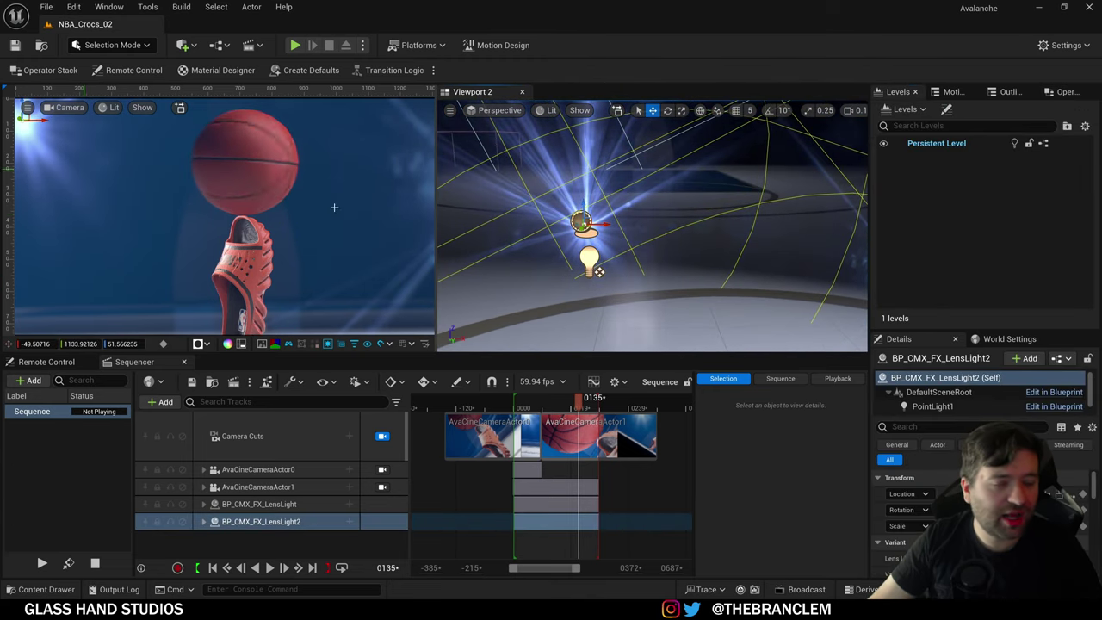
left_click(951, 92)
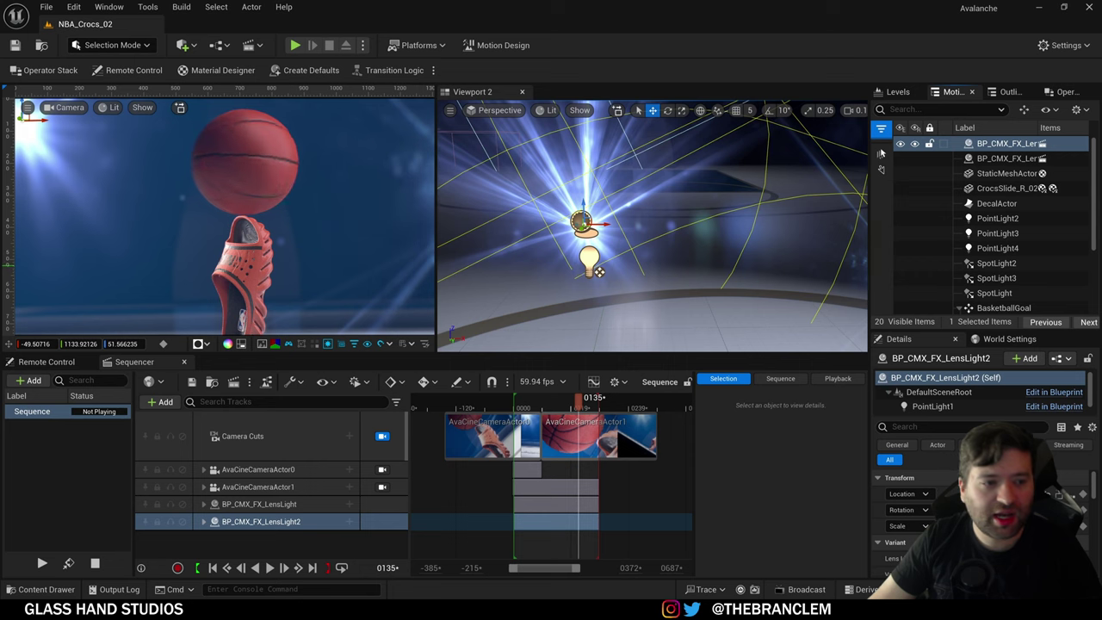
Step: Look closely at the lens light's beams and check the Custom_Lens_Flare_VFX folder in the project content
key("w")
mouse_move(641, 233)
right_mouse_down()
mouse_move(628, 271)
mouse_move(650, 251)
mouse_move(629, 233)
right_mouse_up()
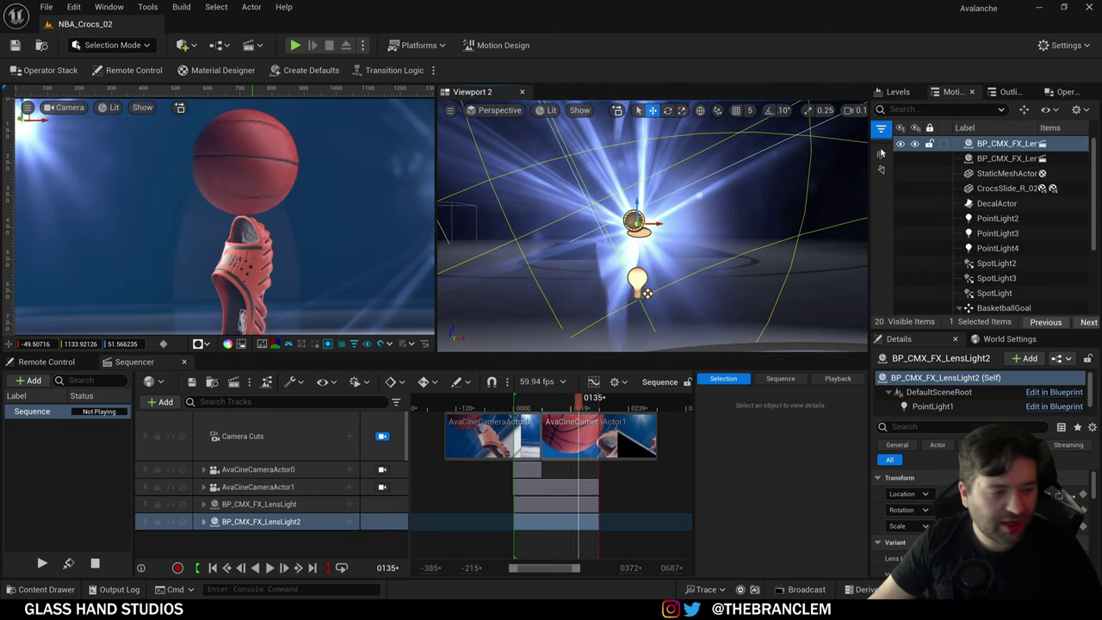
left_click(46, 590)
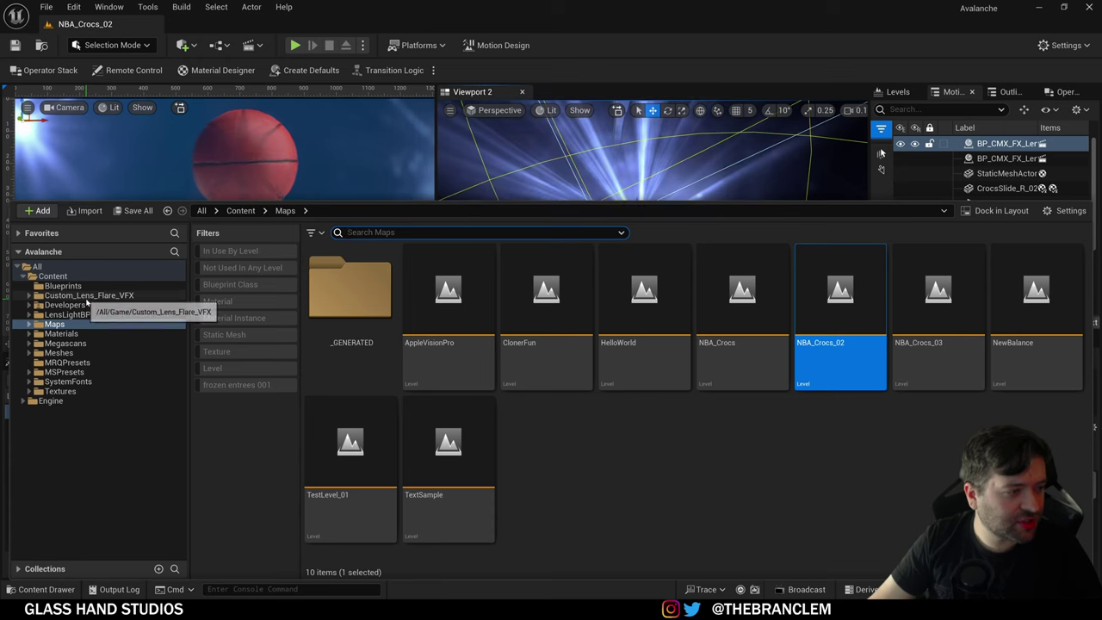
left_click(114, 298)
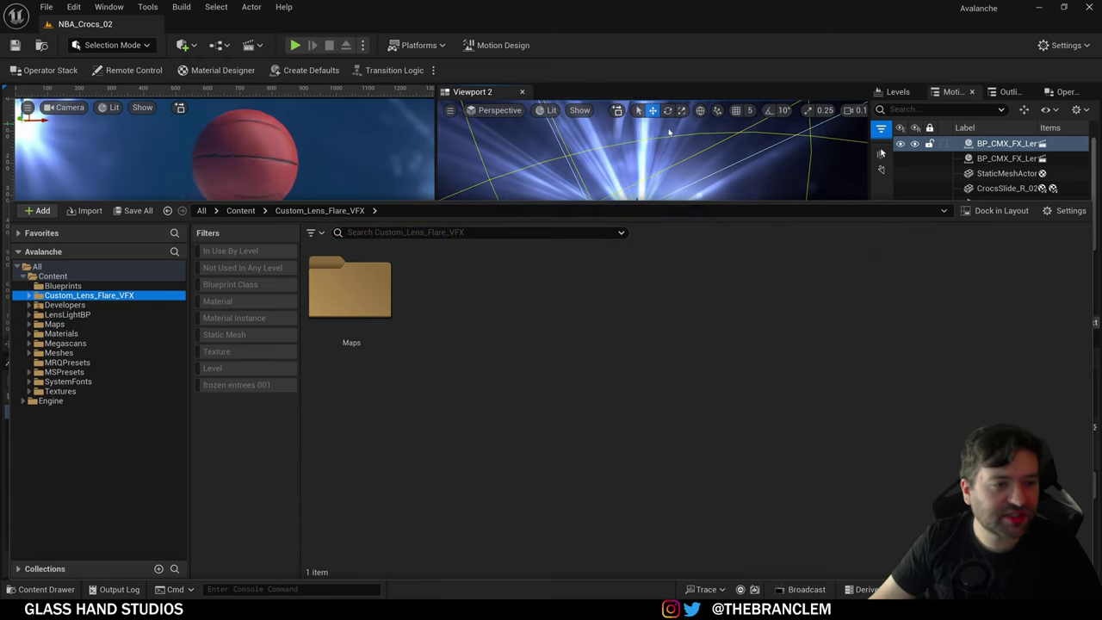
mouse_move(669, 132)
right_mouse_down()
mouse_move(692, 134)
mouse_move(671, 134)
right_mouse_up()
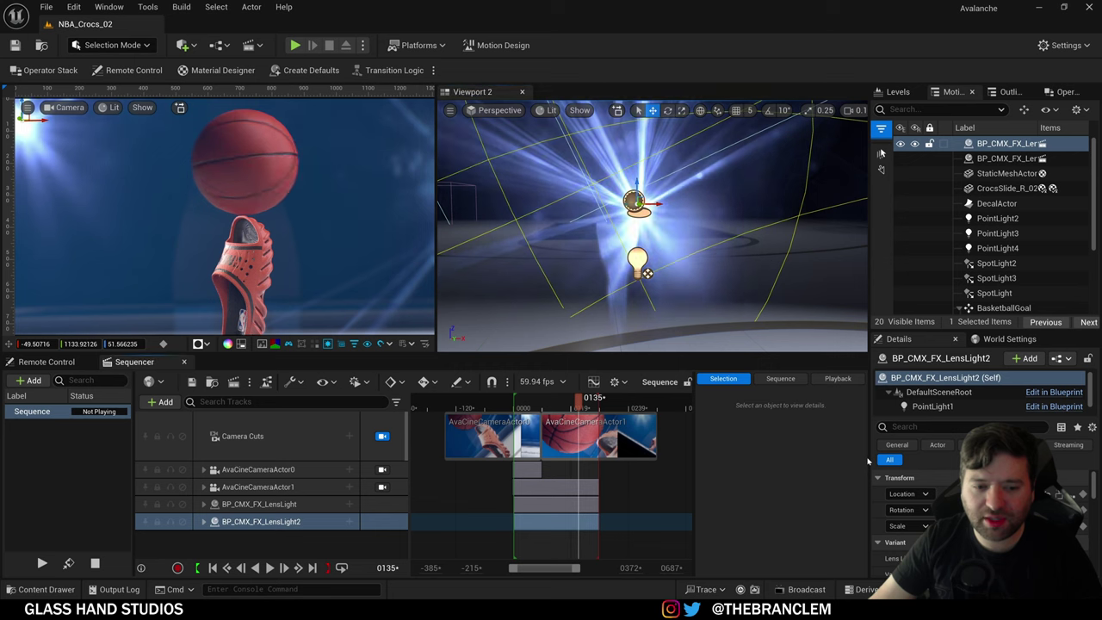
Step: Enlarge the Details panel and examine the Variant, Mask and light flickering settings of BP_CMX_FX_LensLight2
left_click_drag(867, 460, 762, 478)
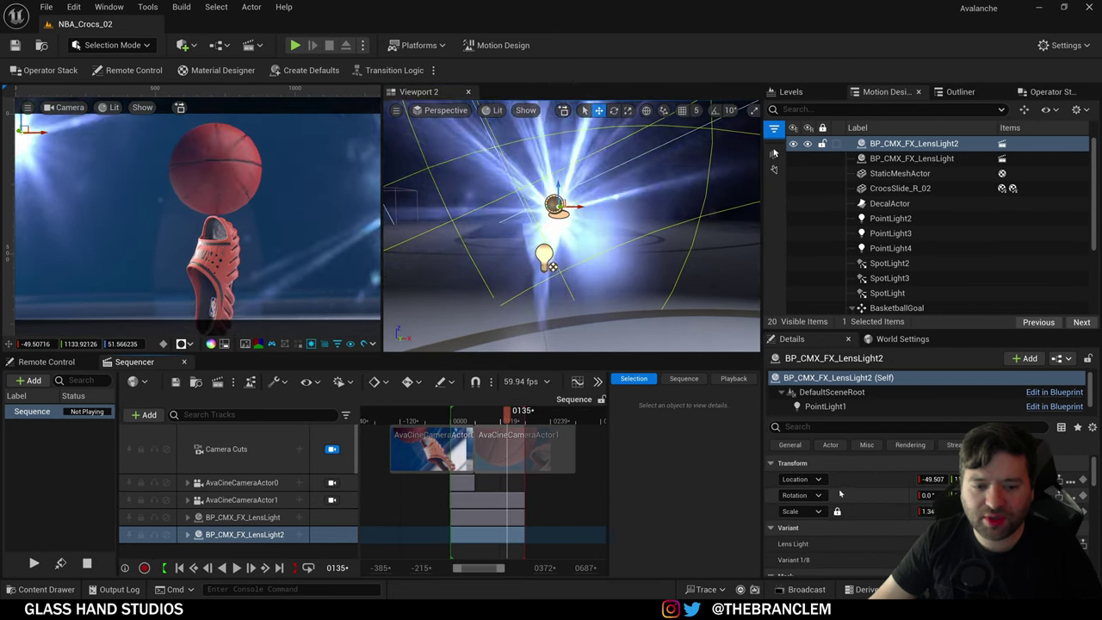
scroll(877, 480, "down", 5)
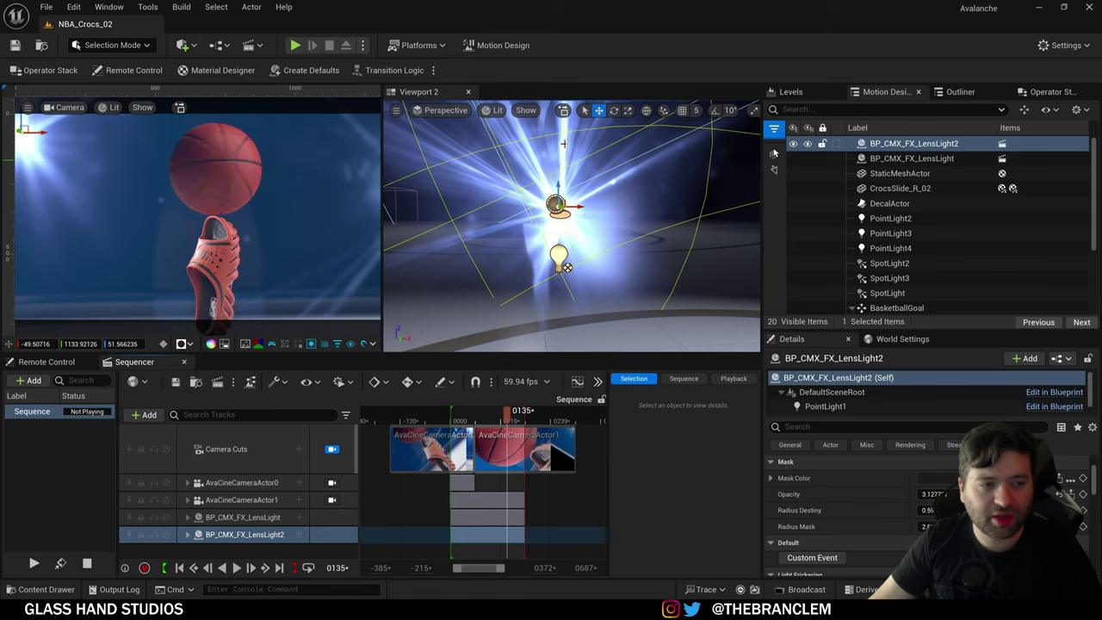
scroll(857, 542, "down", 2)
scroll(878, 534, "up", 4)
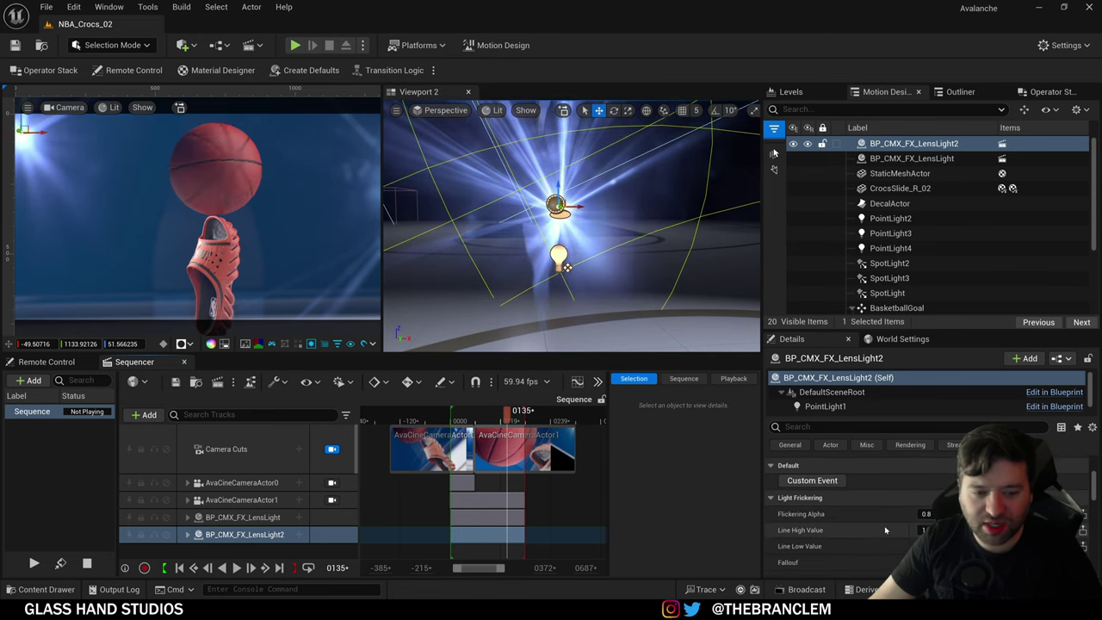
scroll(870, 524, "up", 2)
scroll(824, 531, "down", 2)
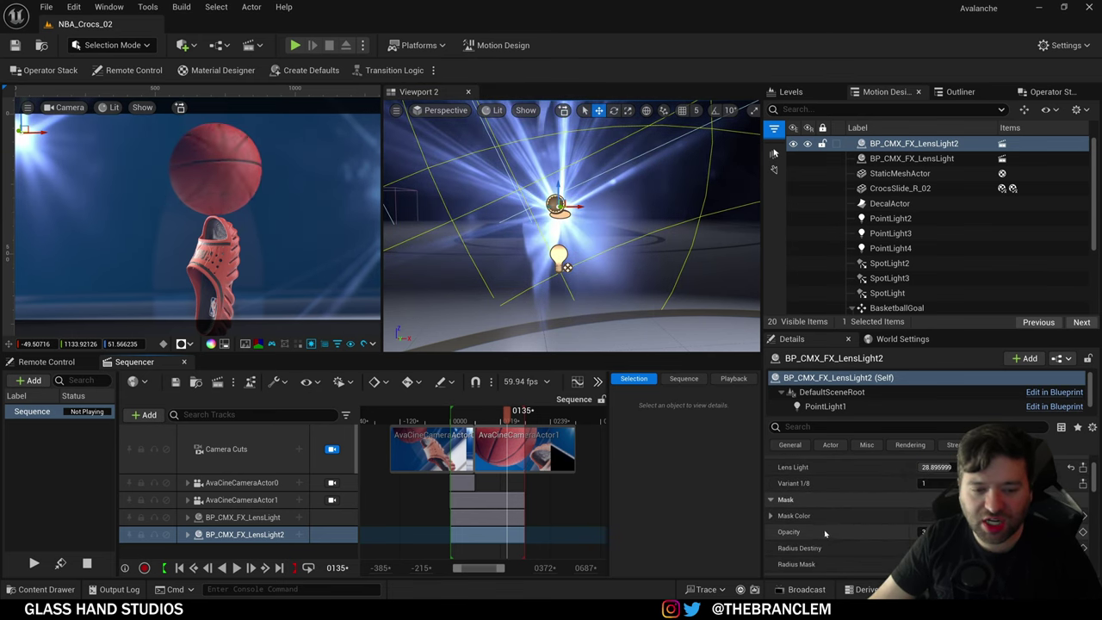
left_click_drag(861, 329, 861, 224)
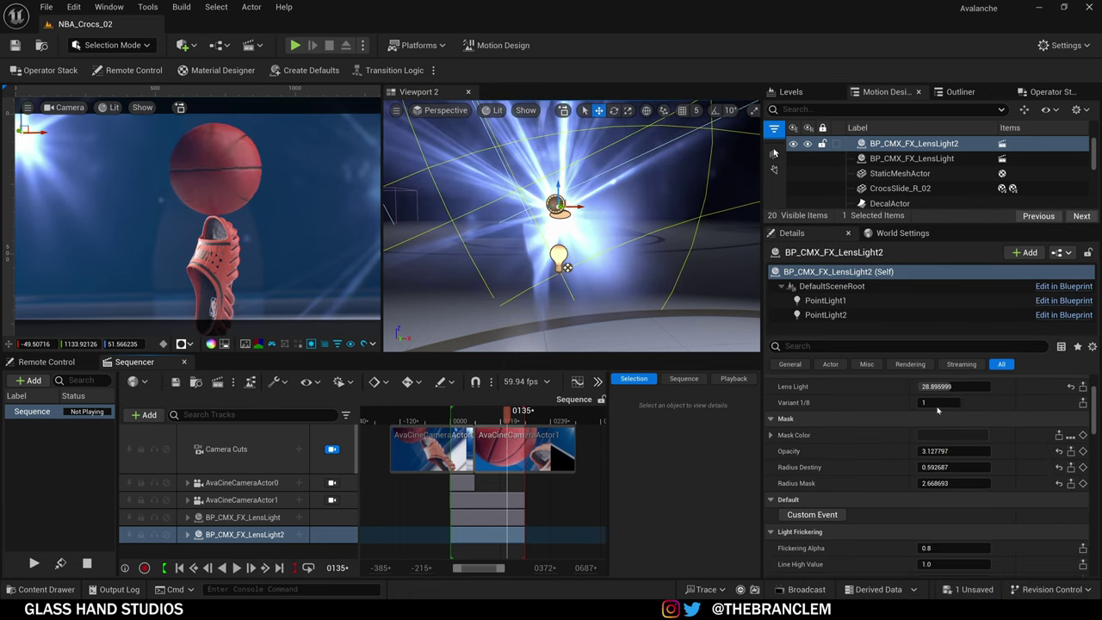
scroll(861, 457, "down", 1)
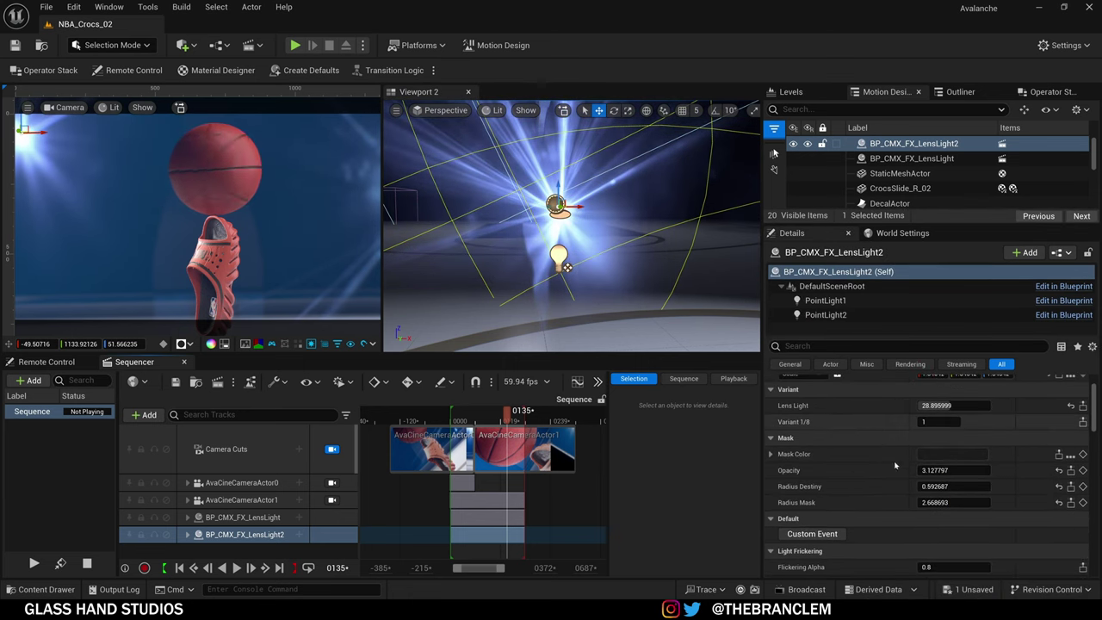
scroll(869, 486, "down", 2)
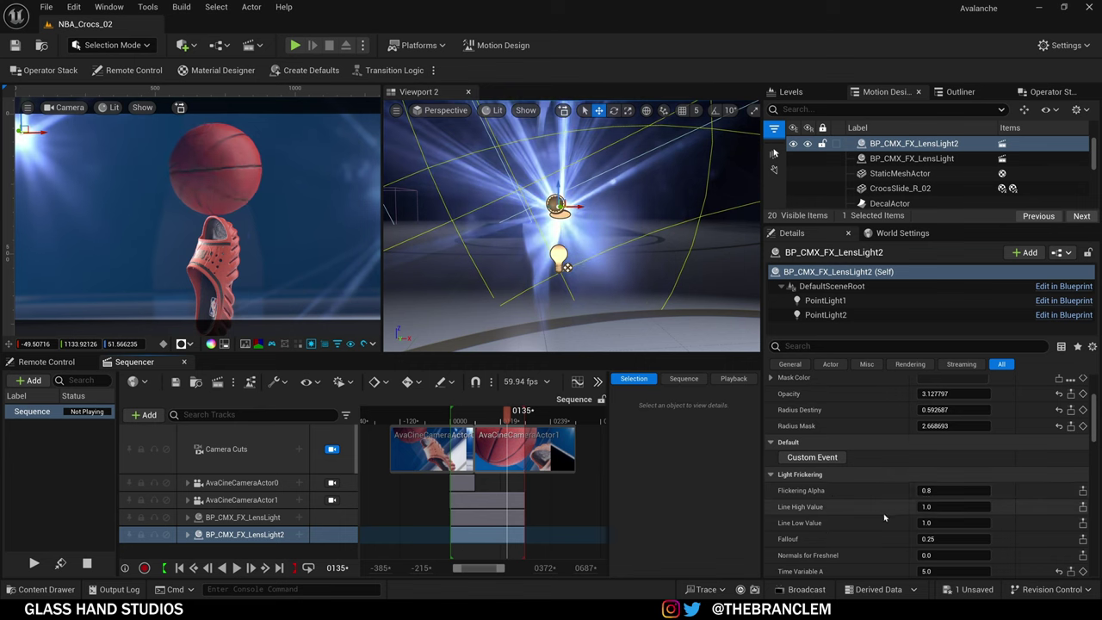
scroll(881, 513, "down", 1)
Step: Try setting Variant 1/8 of BP_CMX_FX_LensLight2 to 2
scroll(870, 500, "up", 6)
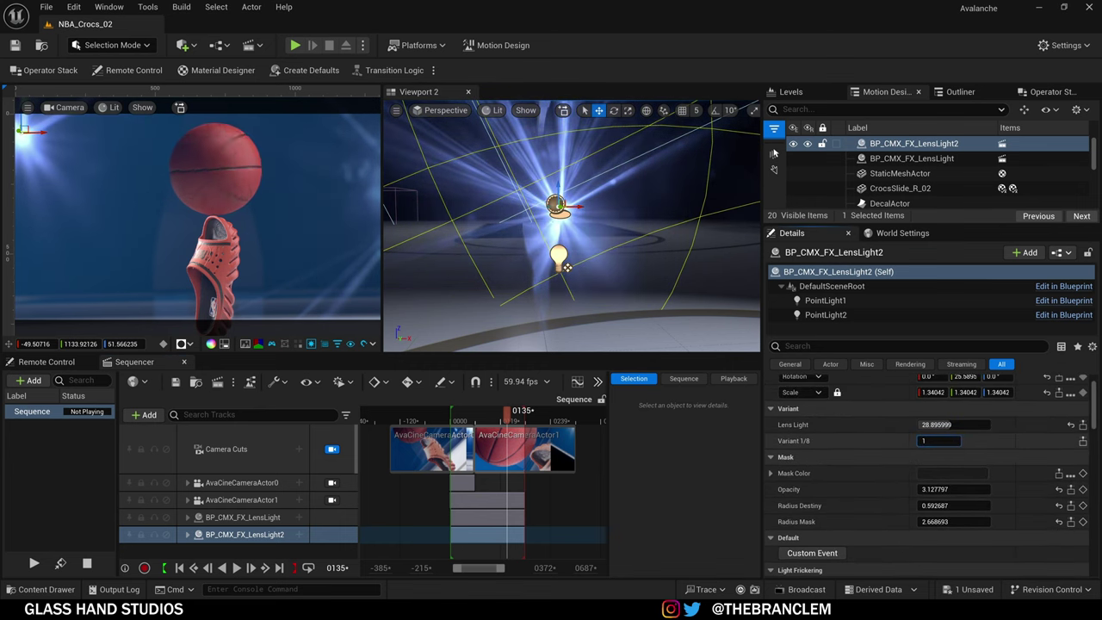
type("2")
key("Return")
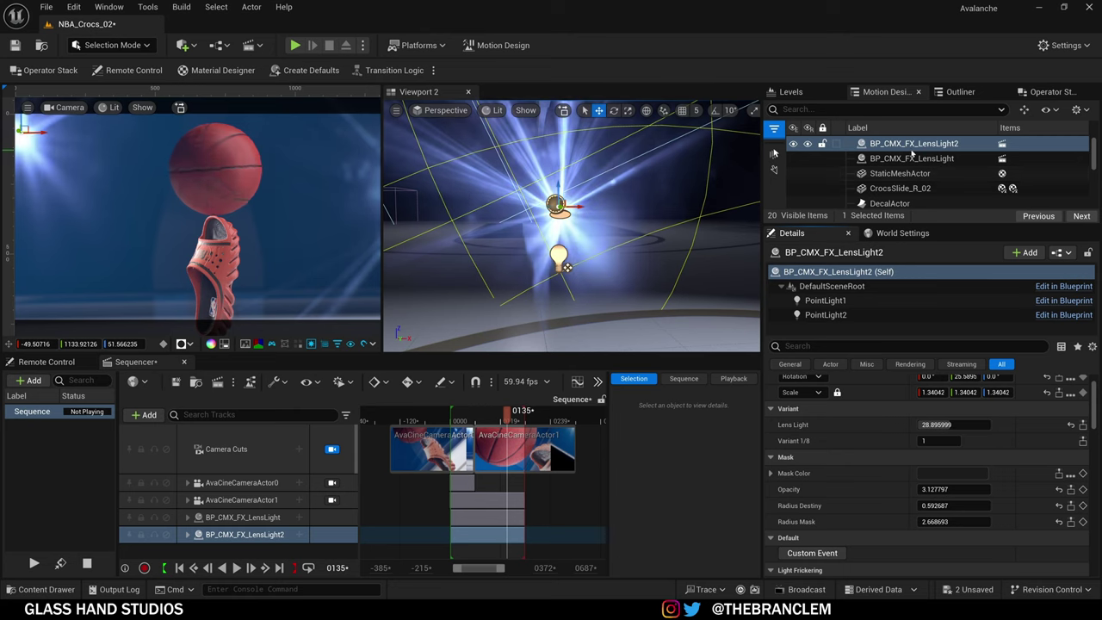
Step: Deselect the lens light, enlarge the outliner list, and pull Viewport 2 back to show the court and its lights
left_click(912, 151)
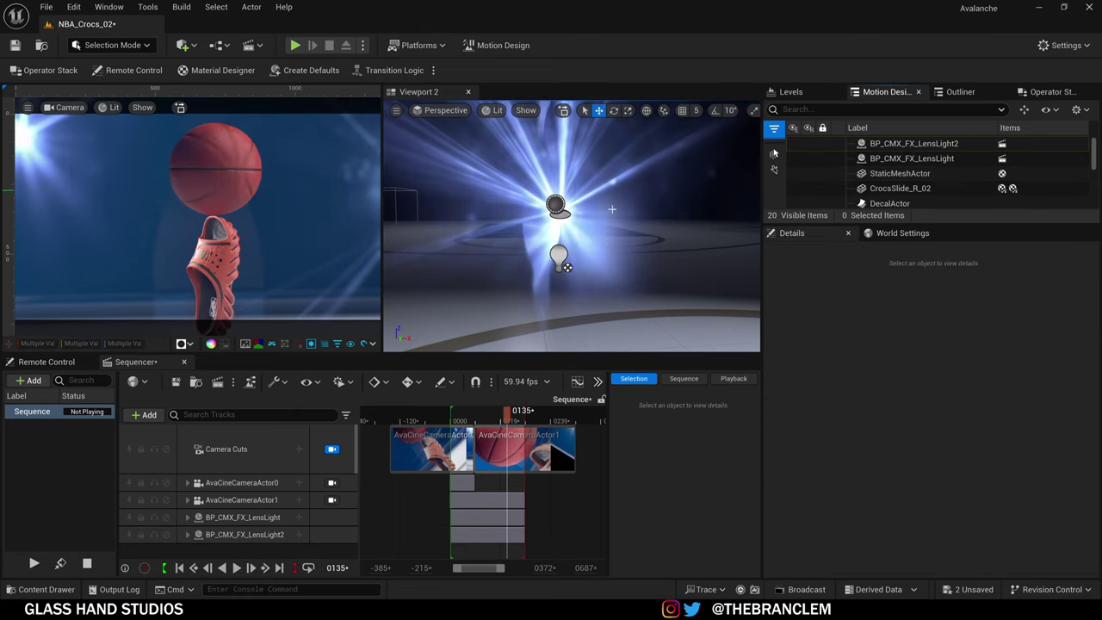
right_click_drag(572, 226, 592, 234)
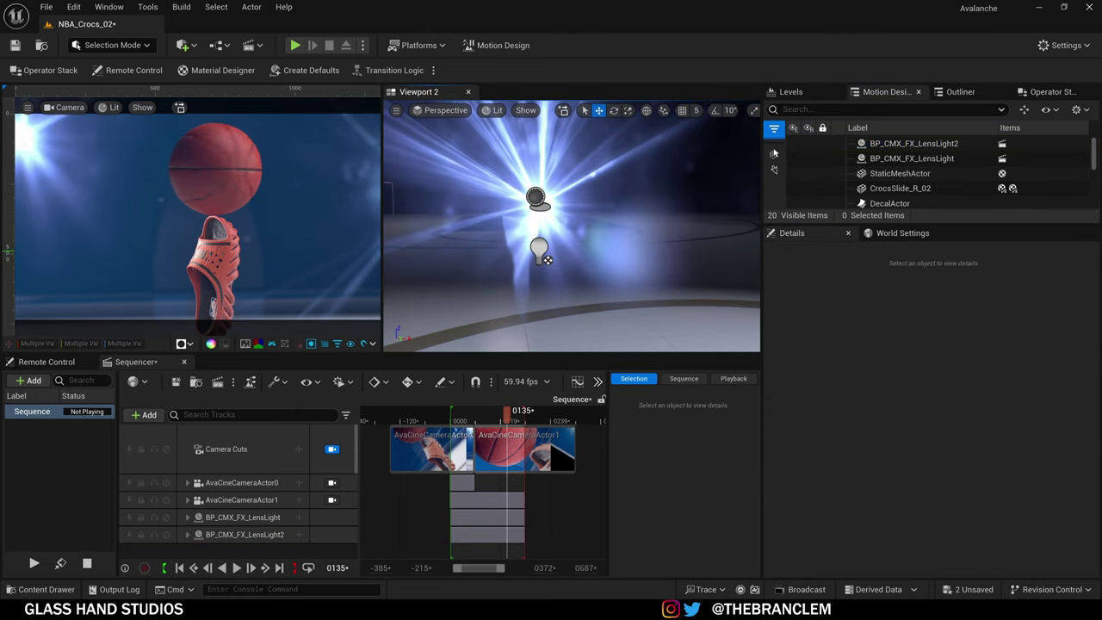
left_click_drag(913, 227, 916, 349)
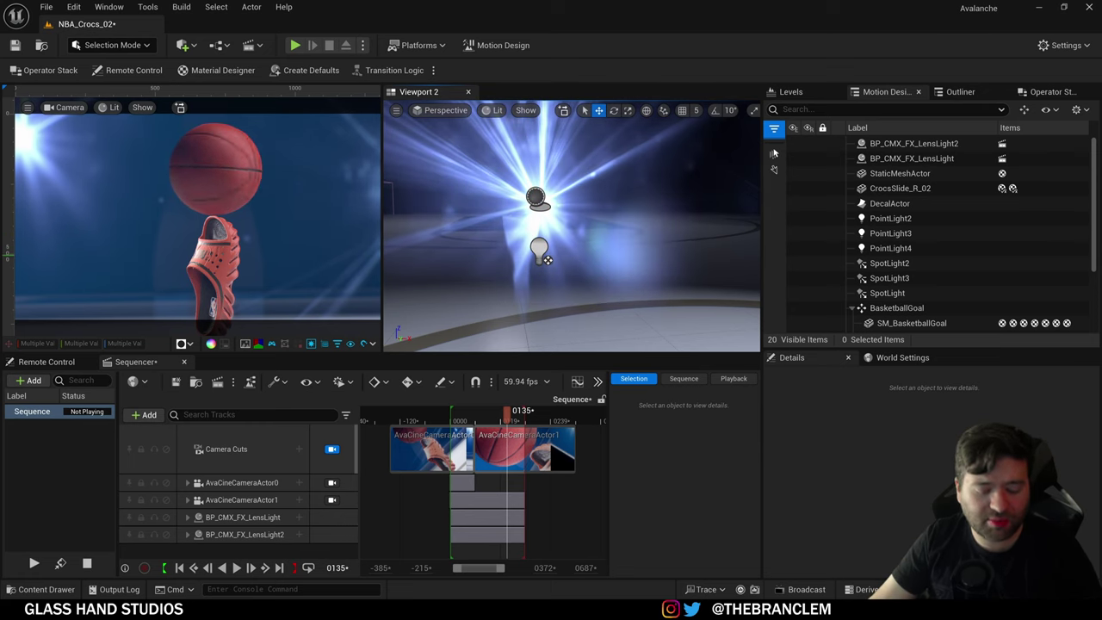
mouse_move(571, 226)
right_mouse_down()
mouse_move(594, 226)
mouse_move(538, 231)
mouse_move(590, 247)
right_mouse_up()
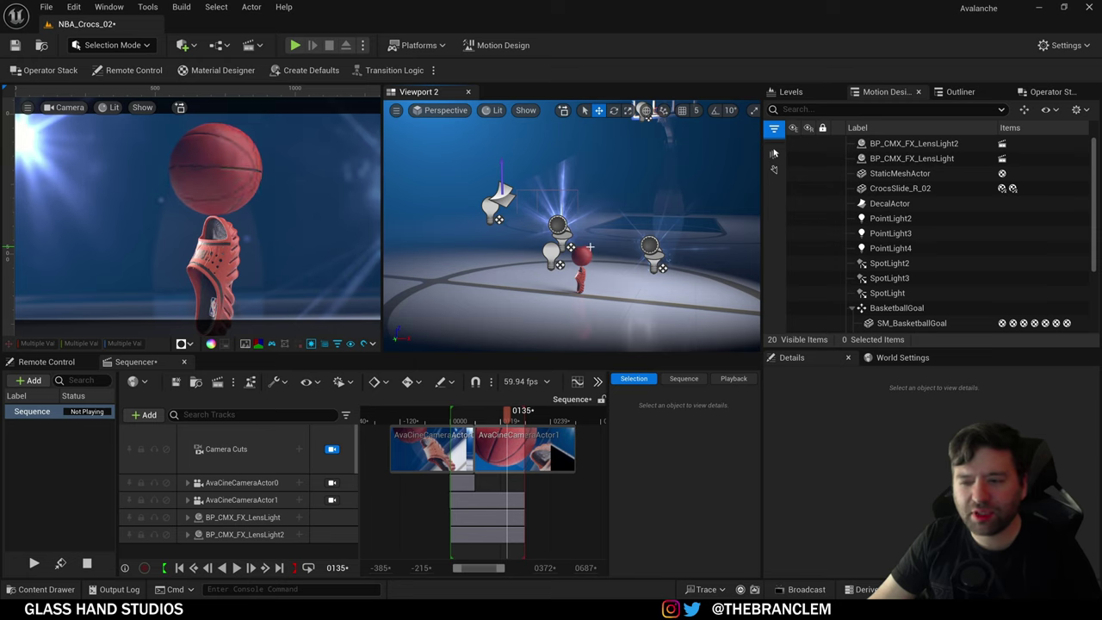
Step: Select PointLight2, PointLight3, PointLight4, SpotLight2, SpotLight3 and SpotLight in turn to inspect their placement and coverage
left_click(890, 219)
left_click(889, 233)
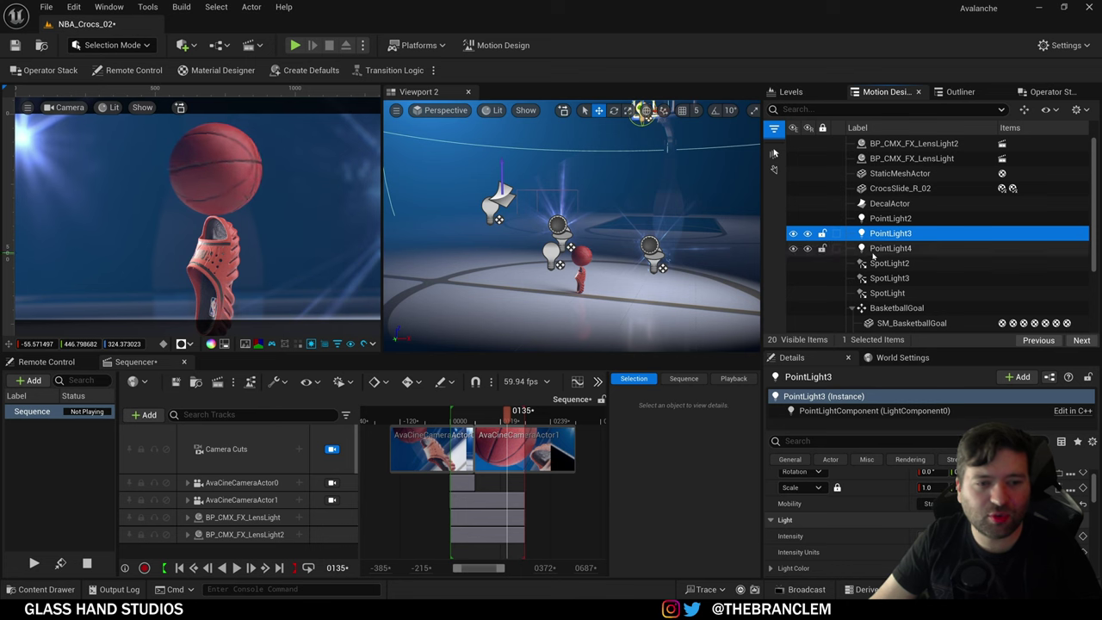
left_click(886, 248)
left_click(888, 263)
left_click(889, 278)
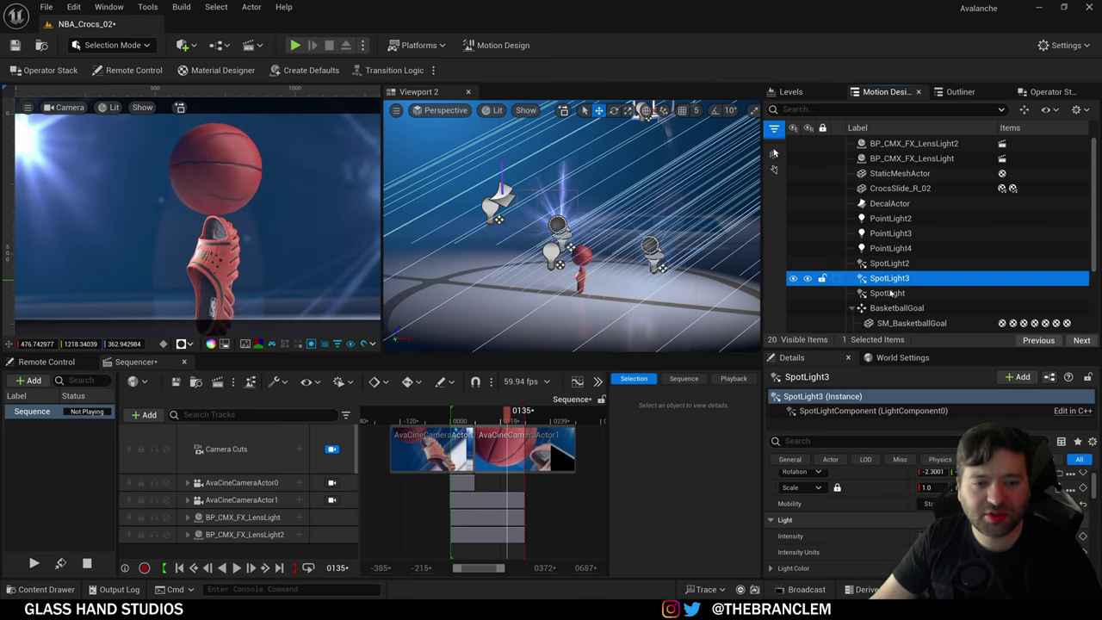
right_click_drag(678, 271, 699, 282)
left_click(869, 293)
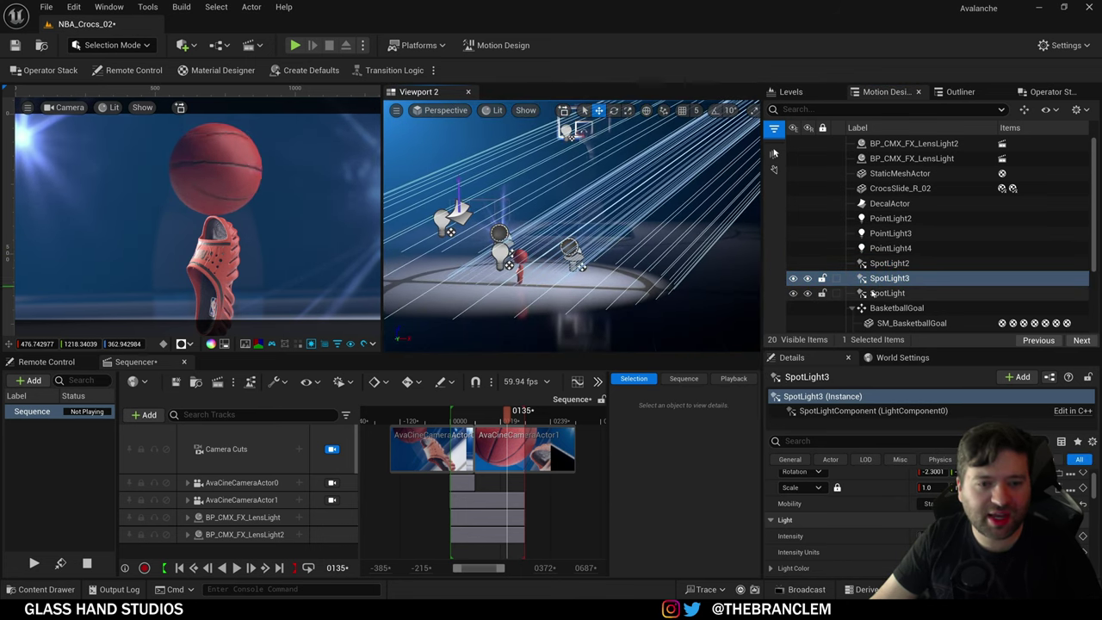
right_click_drag(651, 269, 553, 187)
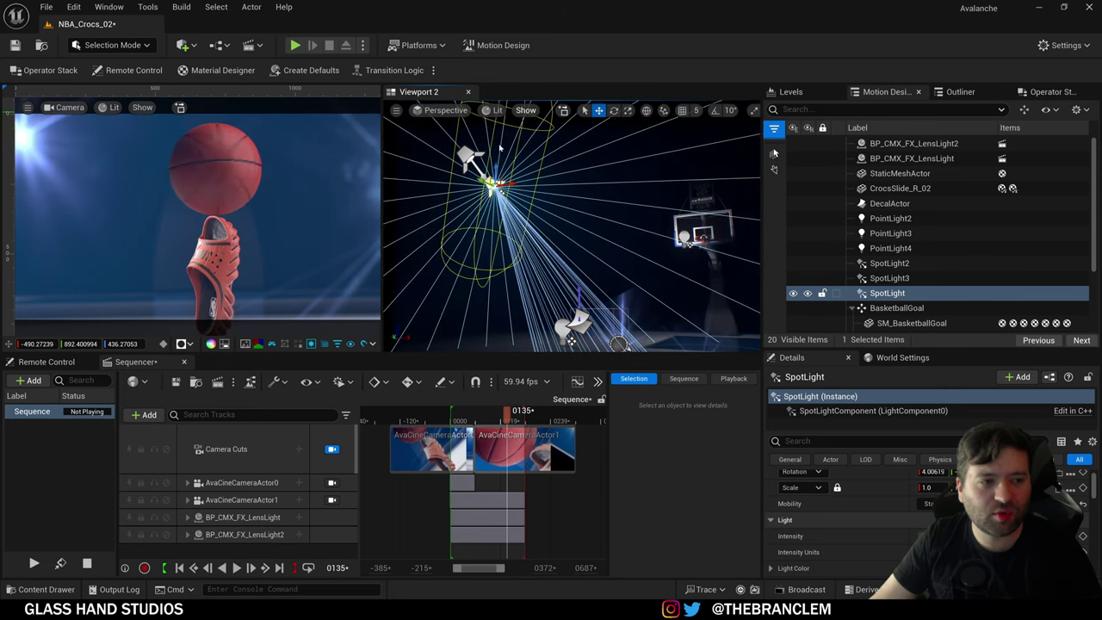
Step: Look through the remaining outliner actors, including the BasketballGoal and Light_Grps groups
scroll(879, 301, "down", 2)
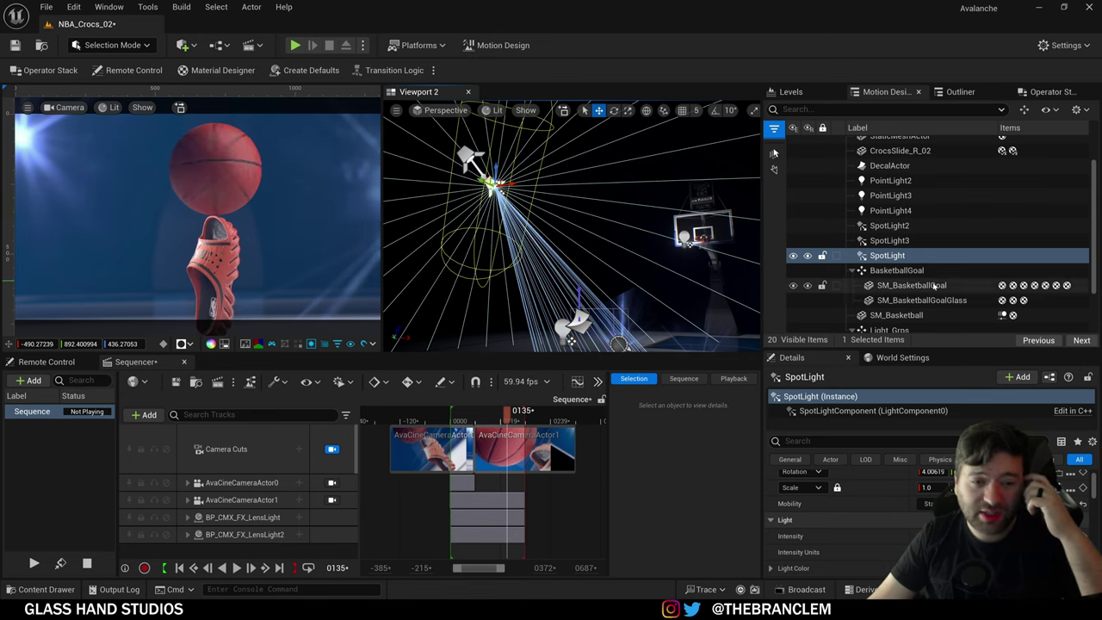
scroll(934, 286, "down", 3)
scroll(934, 287, "down", 1)
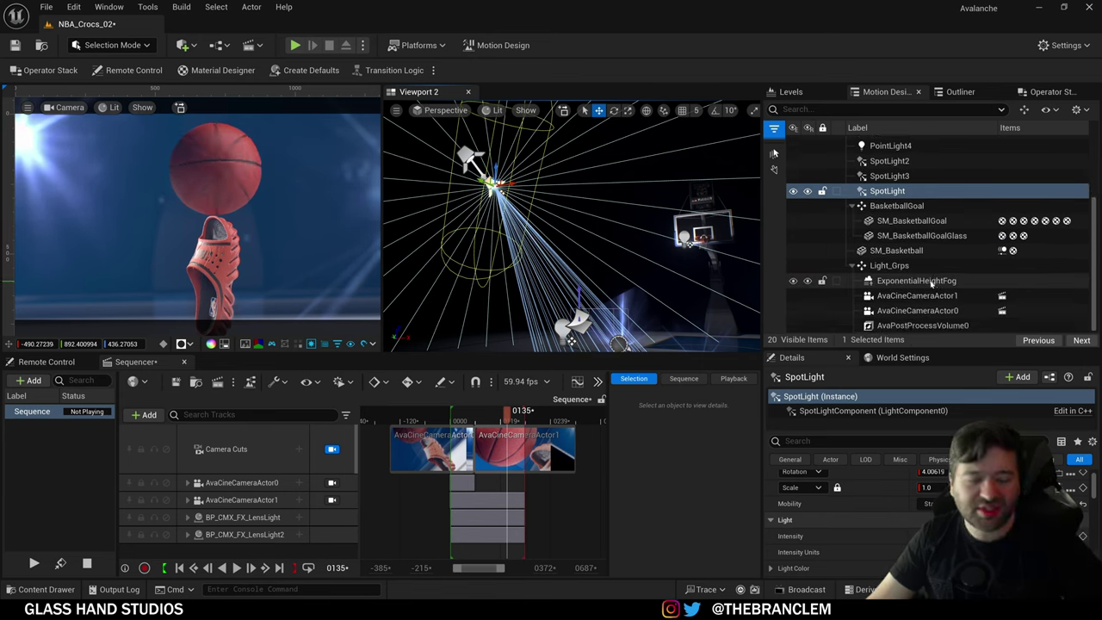
scroll(929, 281, "up", 5)
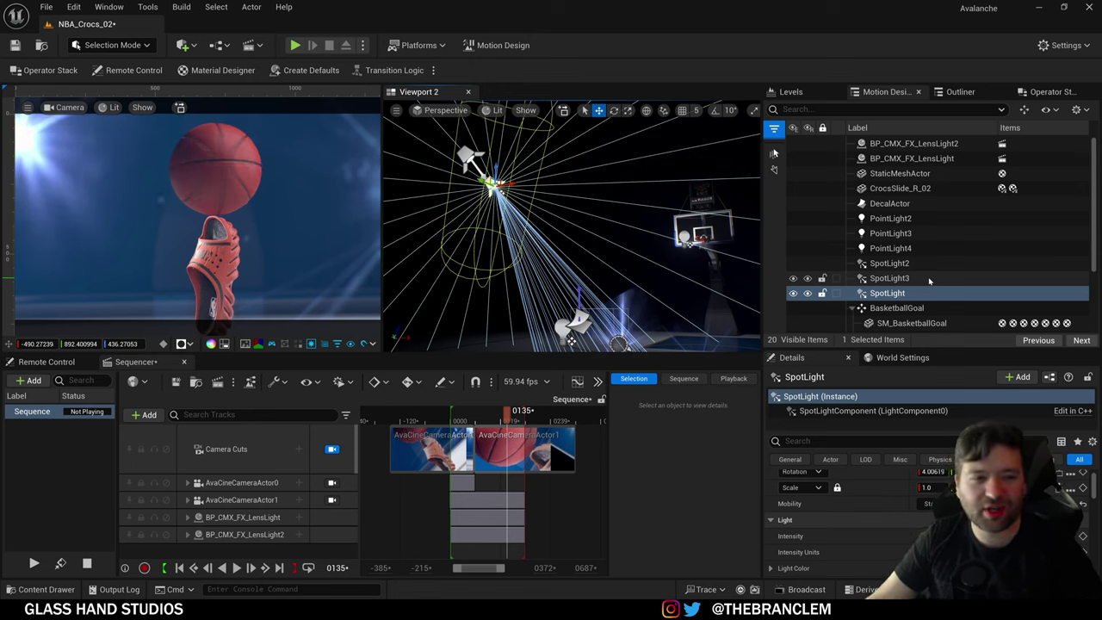
Step: Select PointLight2, PointLight3 and PointLight4 in turn to review their placement around the Crocs slide and basketball
right_click_drag(583, 261, 582, 330)
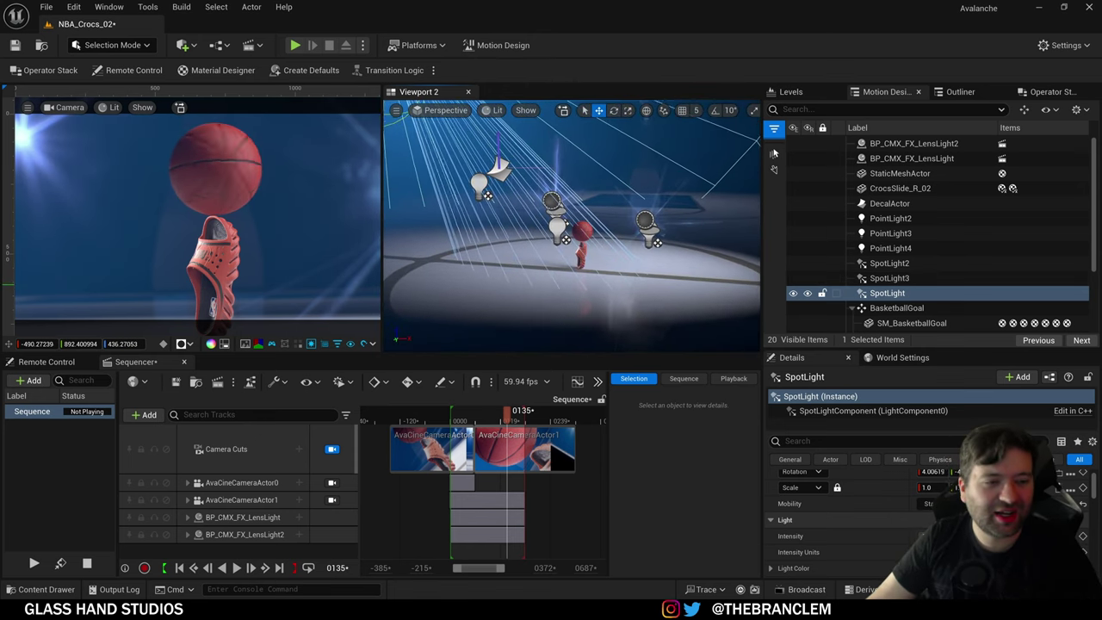
left_click(887, 219)
key("Down")
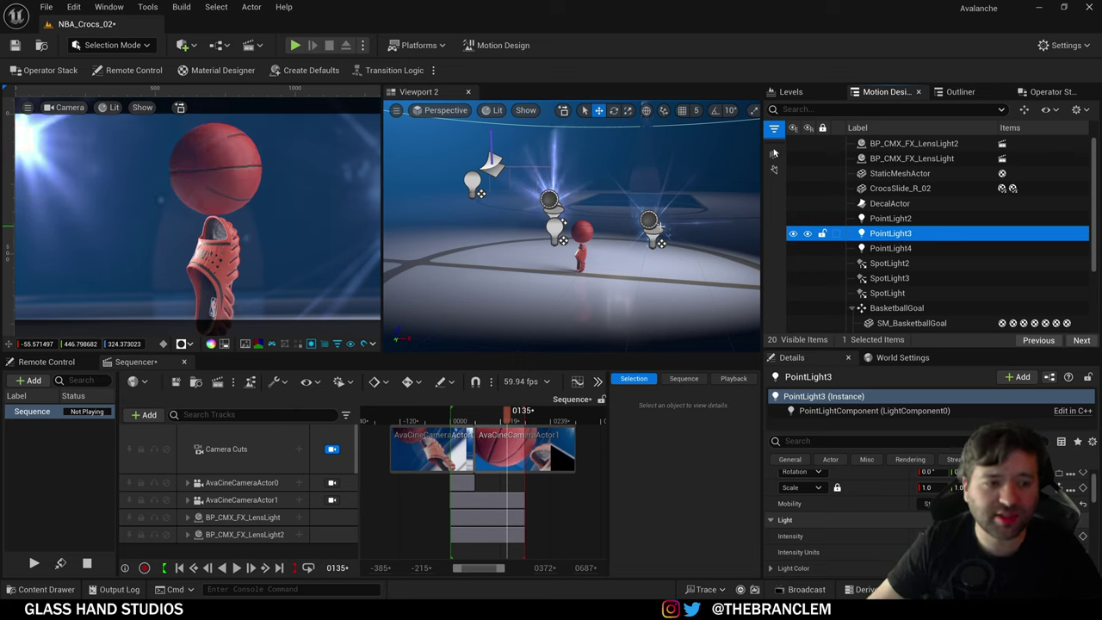
mouse_move(728, 304)
right_mouse_down()
mouse_move(747, 304)
mouse_move(727, 304)
right_mouse_up()
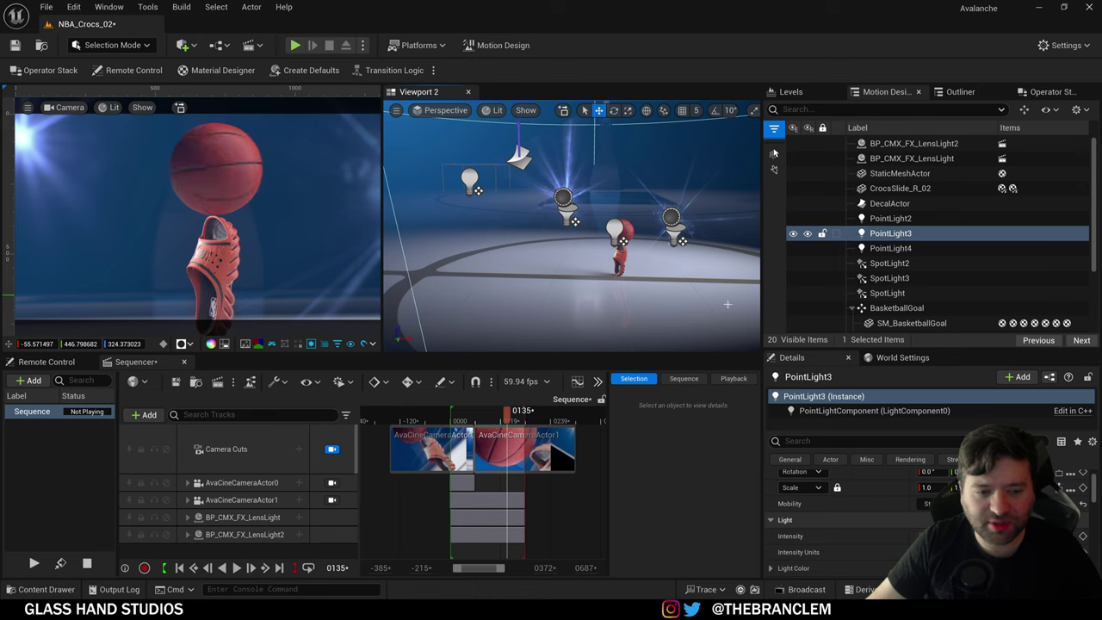
mouse_move(668, 331)
right_mouse_down()
mouse_move(732, 332)
mouse_move(668, 301)
mouse_move(667, 331)
right_mouse_up()
left_click(890, 247)
Step: Select SpotLight2 and SpotLight3 in turn to check how they cover the slide and ball, and clear the selection
left_click(888, 262)
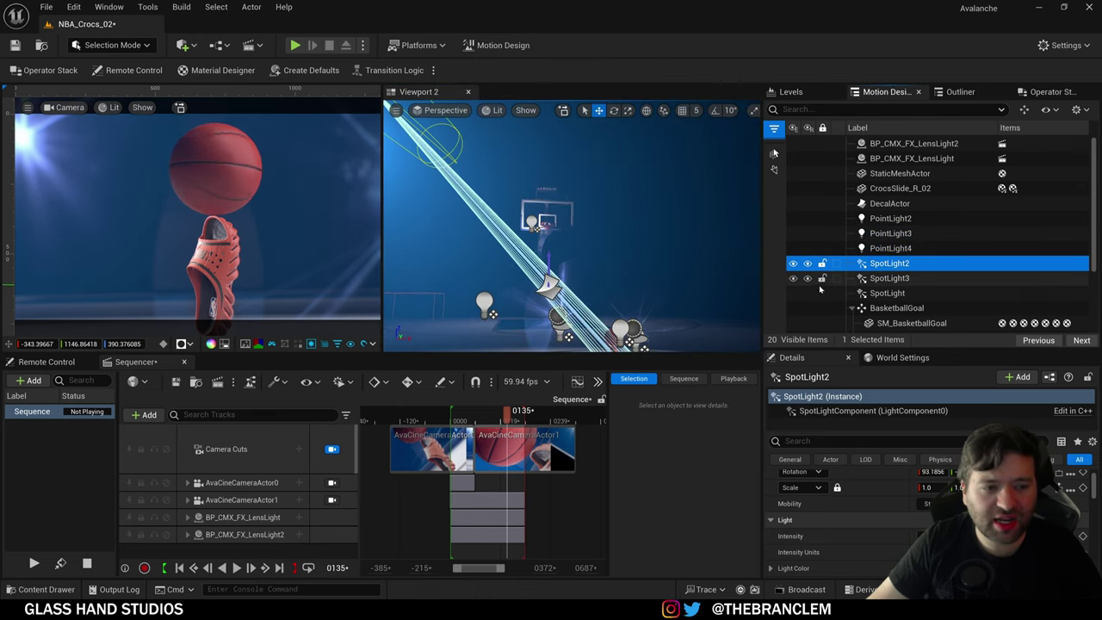
left_click(887, 280)
mouse_move(689, 275)
right_mouse_down()
mouse_move(689, 314)
mouse_move(711, 335)
mouse_move(671, 315)
mouse_move(675, 282)
right_mouse_up()
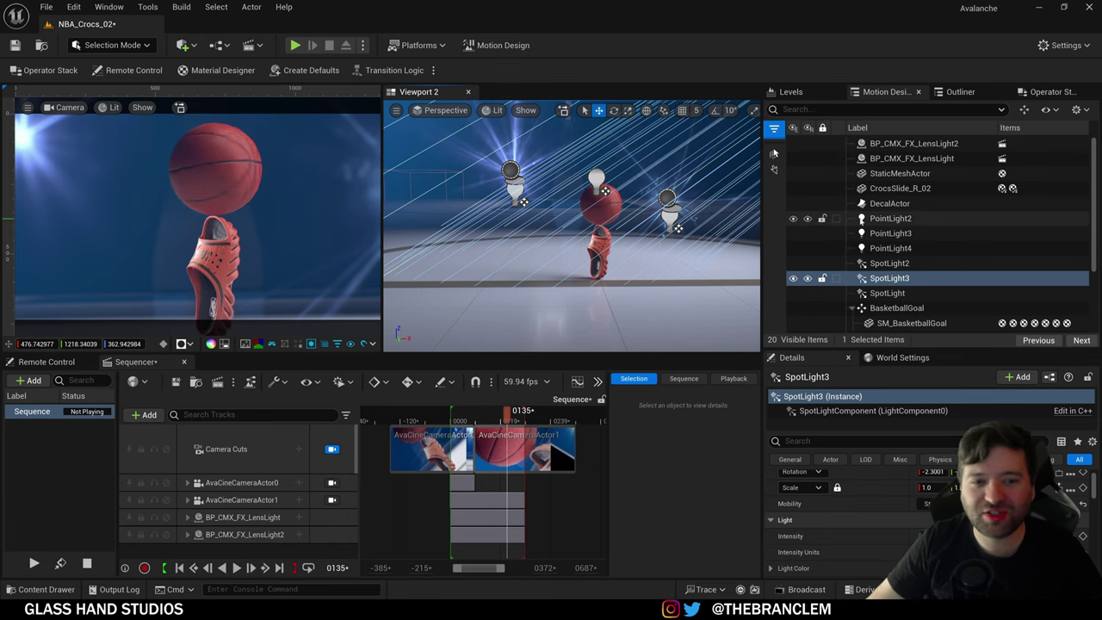
right_click_drag(594, 232, 635, 239)
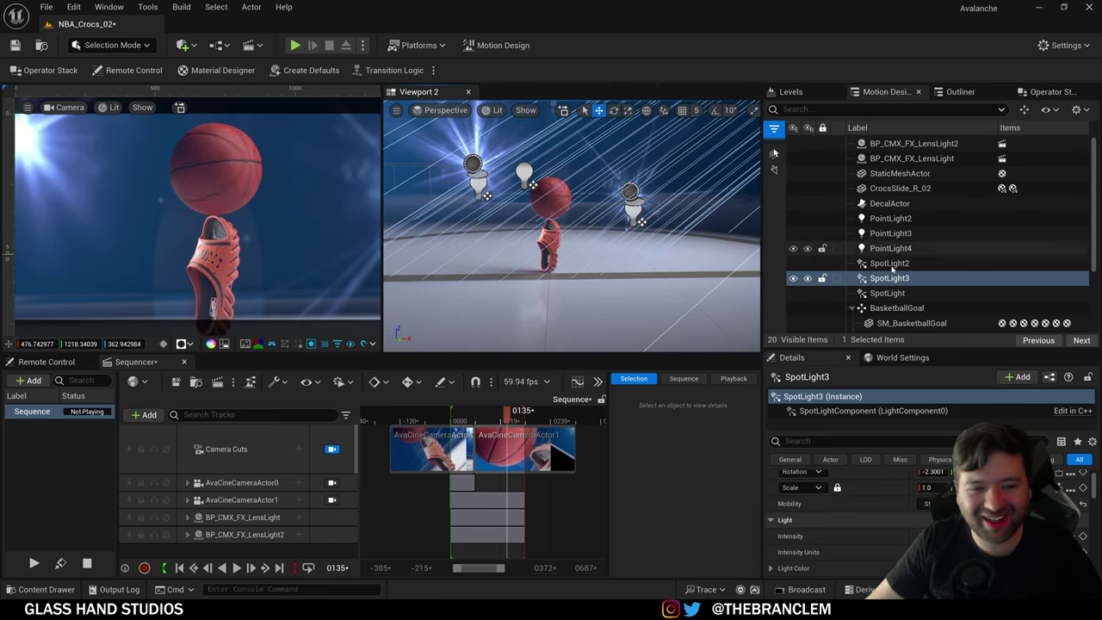
left_click(888, 281, "ctrl")
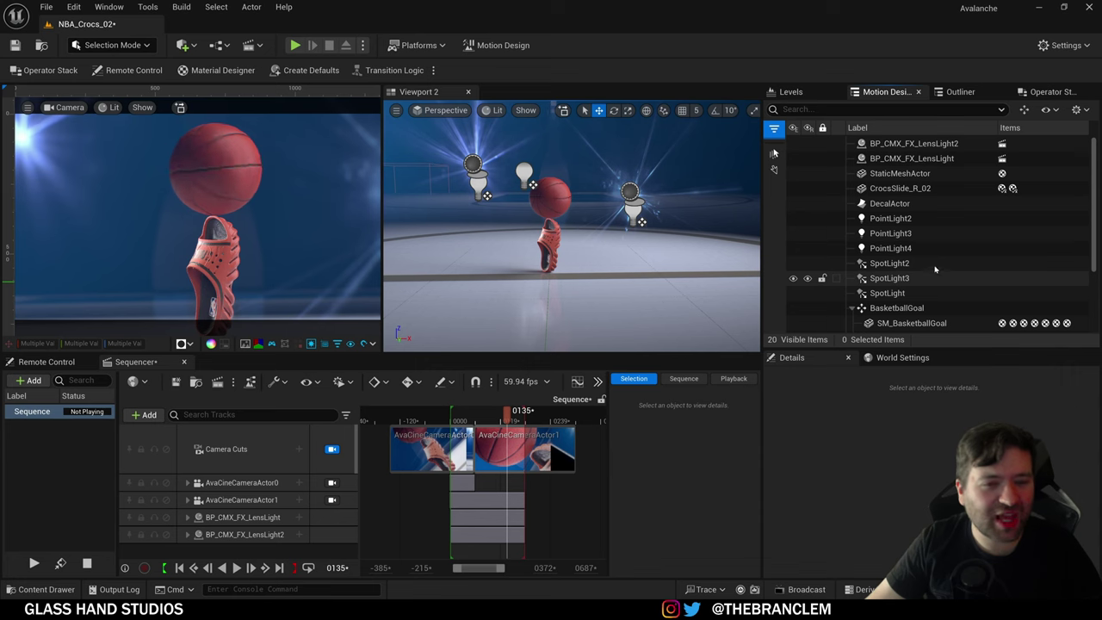
Step: Select the DecalActor above the court and examine the slide and the court floor beneath it up close
right_click_drag(621, 250, 499, 197)
left_click(531, 167)
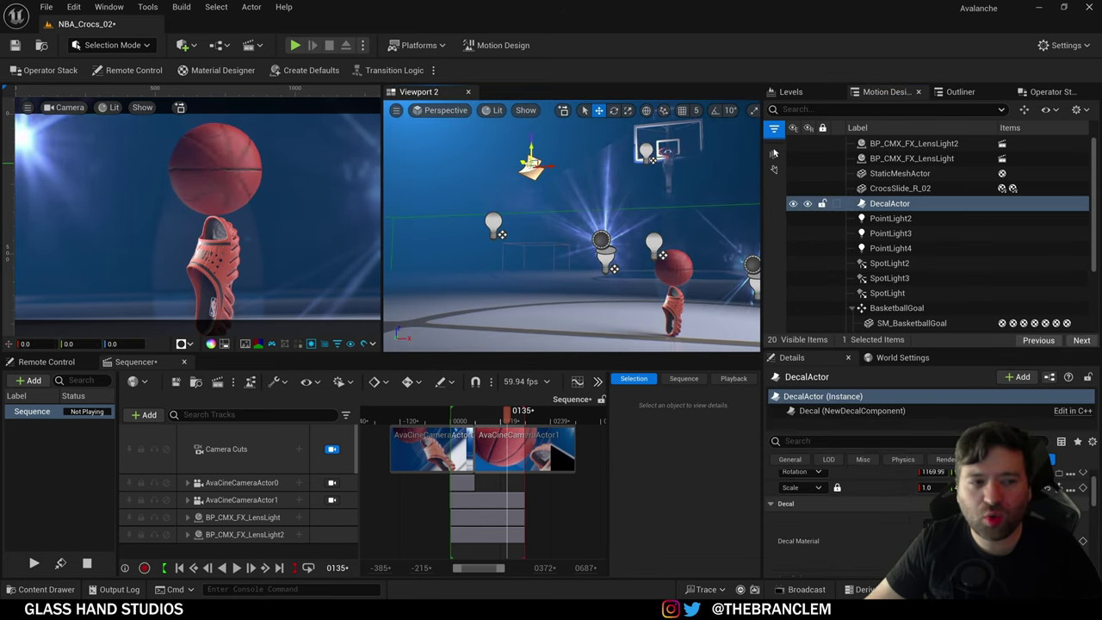
right_click_drag(598, 298, 634, 345)
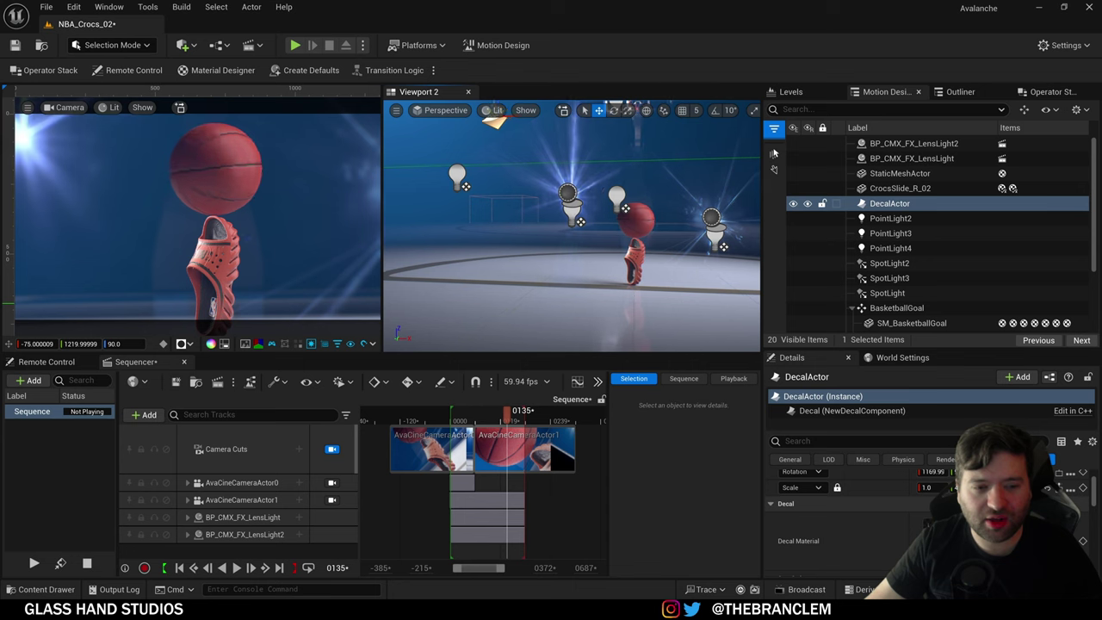
key("w")
right_click_drag(617, 271, 658, 301)
key("w")
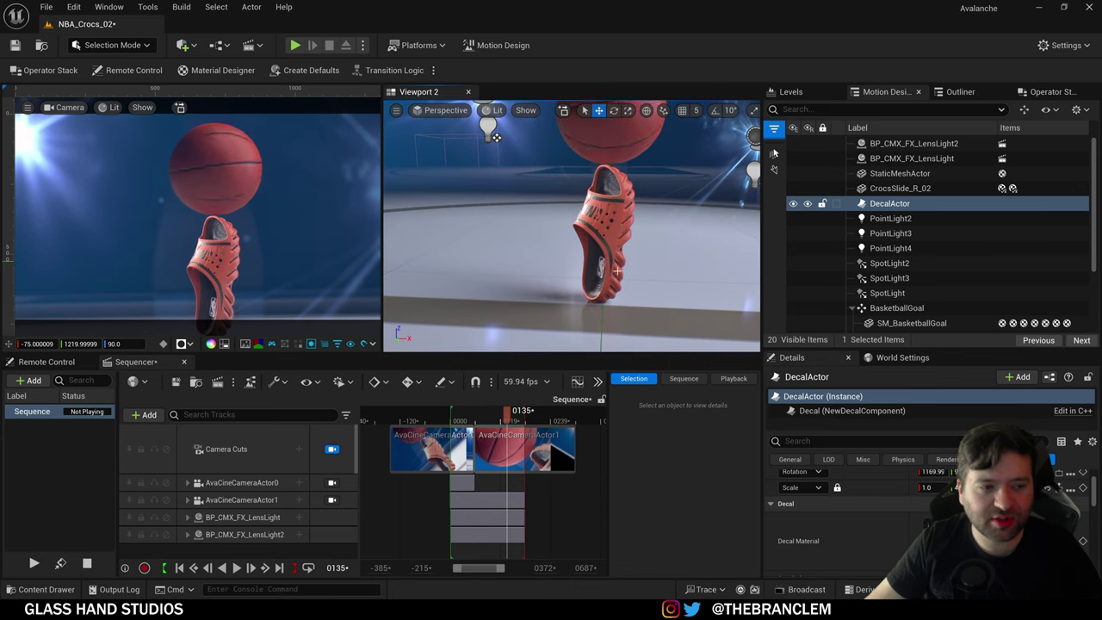
Step: On the CrocsSlide_R_02 mesh, filter the properties by "decal", turn Receives Decals on and back off, and clear the filter
left_click(615, 221)
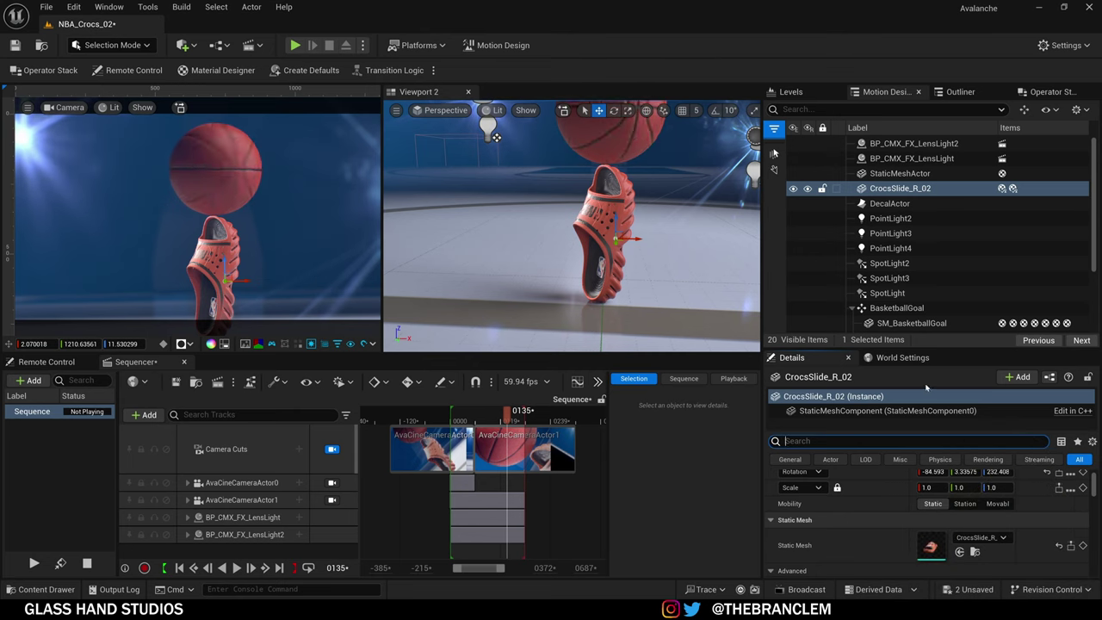
type("e")
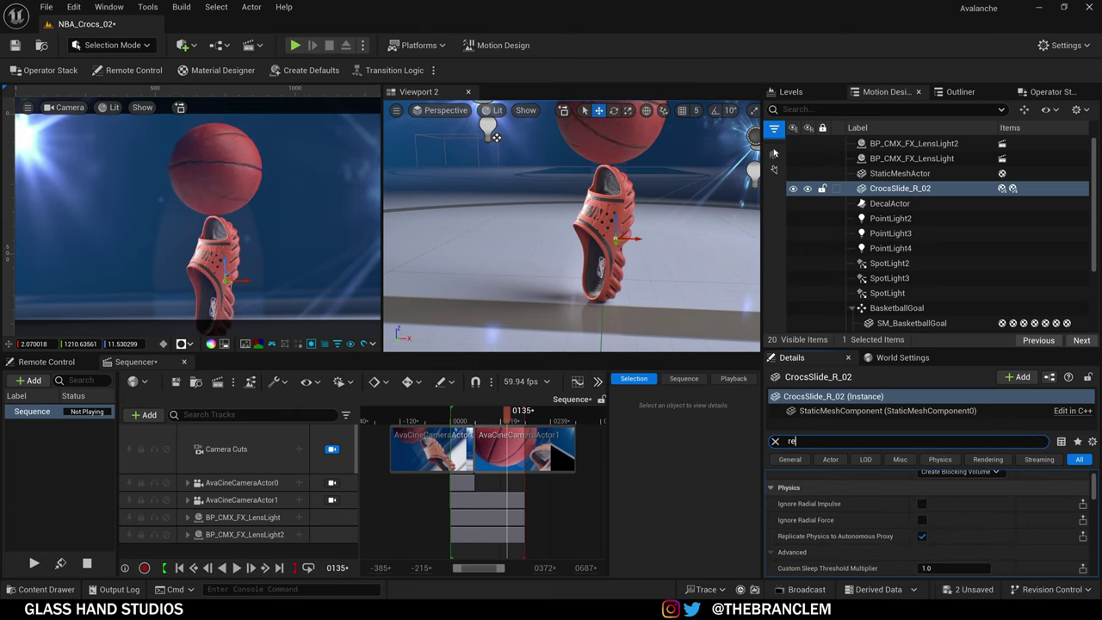
type("ci")
key("BackSpace")
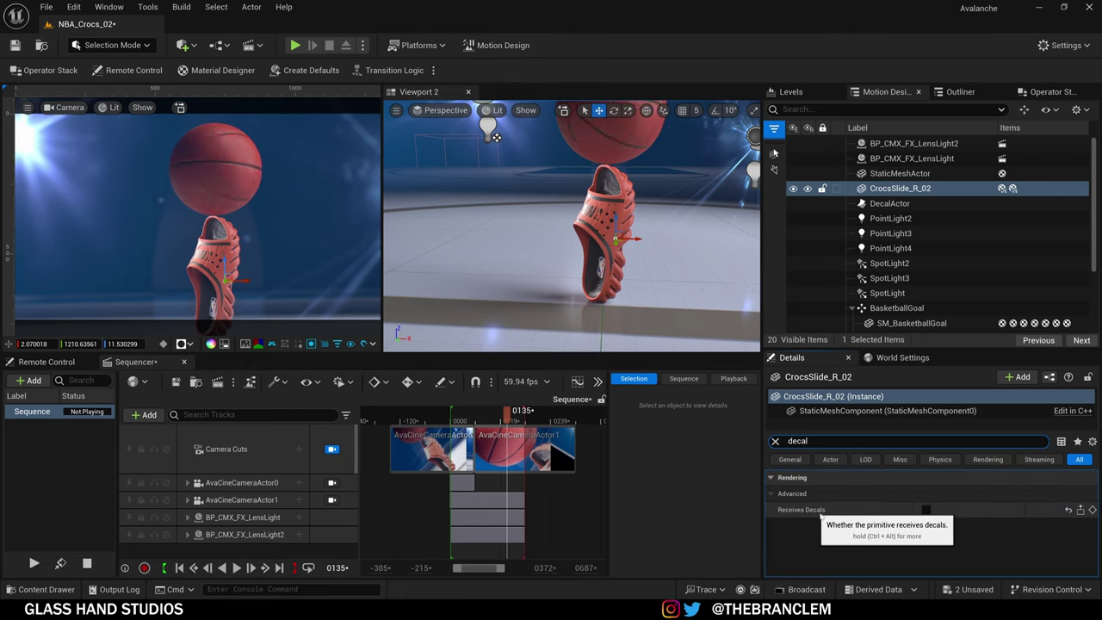
left_click(925, 510)
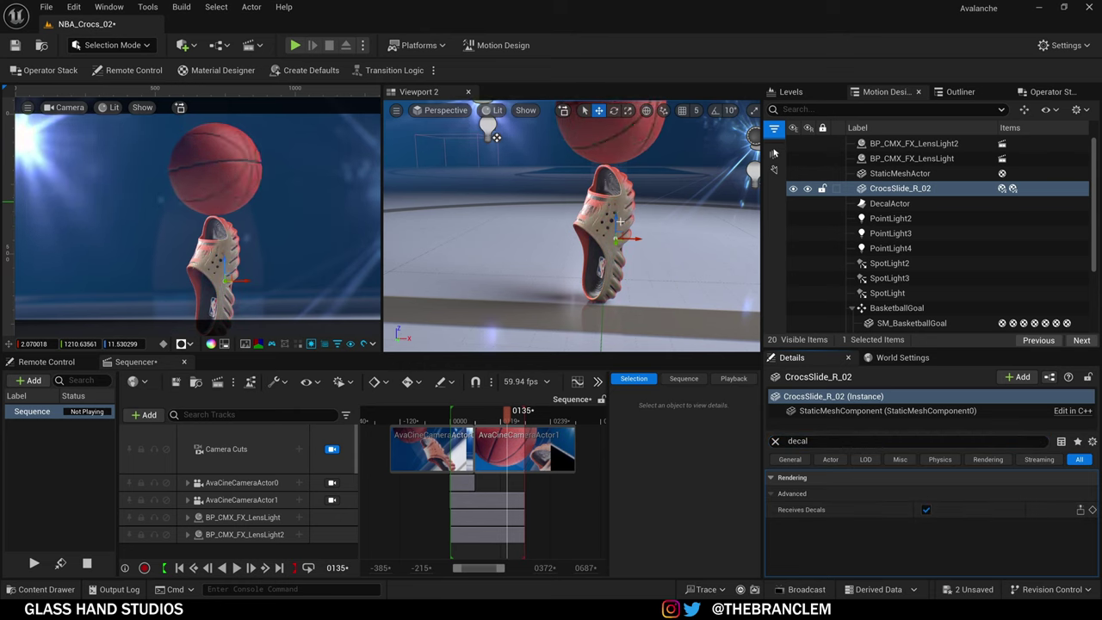
left_click(927, 510)
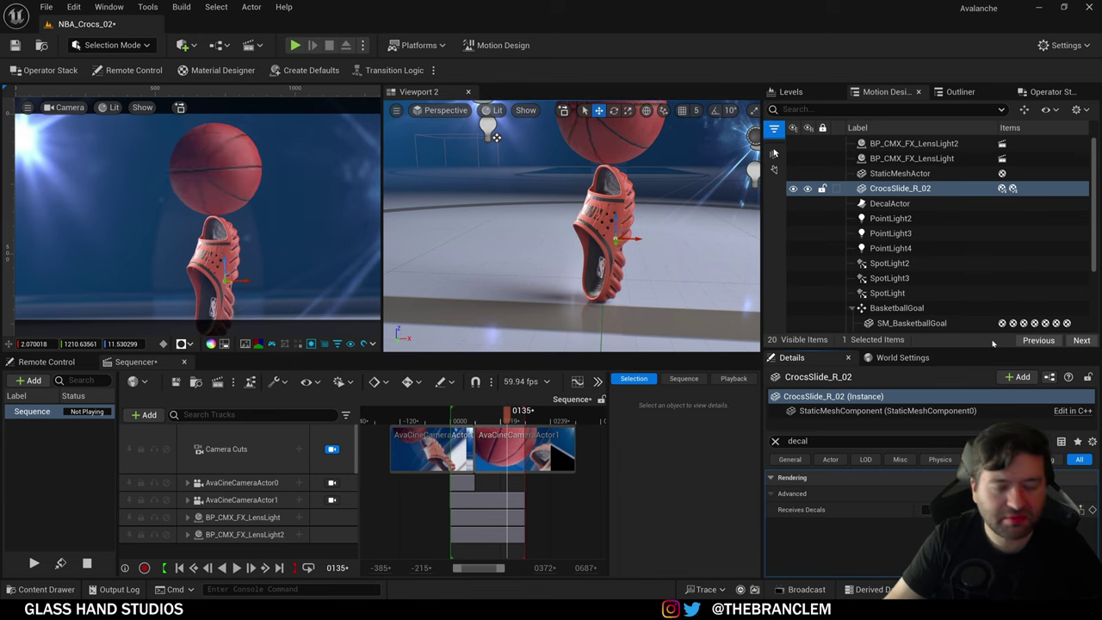
left_click(775, 441)
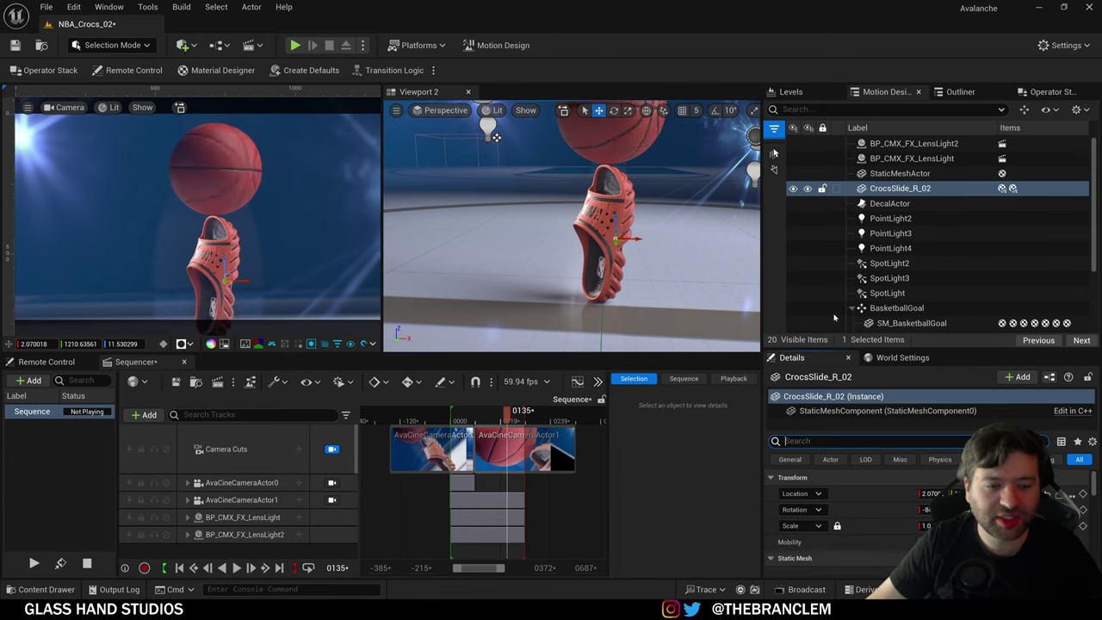
Step: Enlarge the Sequencer area and select the AvaCineCameraActor1 track to inspect its camera in the scene
key("s")
right_click_drag(490, 331, 490, 335)
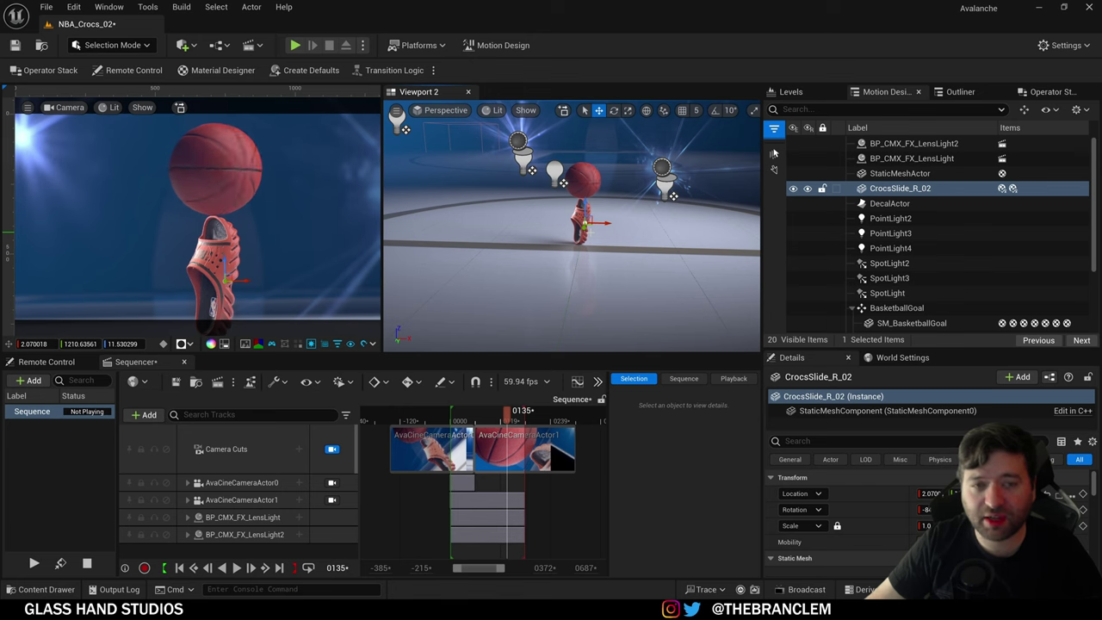
mouse_move(496, 422)
left_mouse_down()
mouse_move(484, 422)
mouse_move(497, 421)
left_mouse_up()
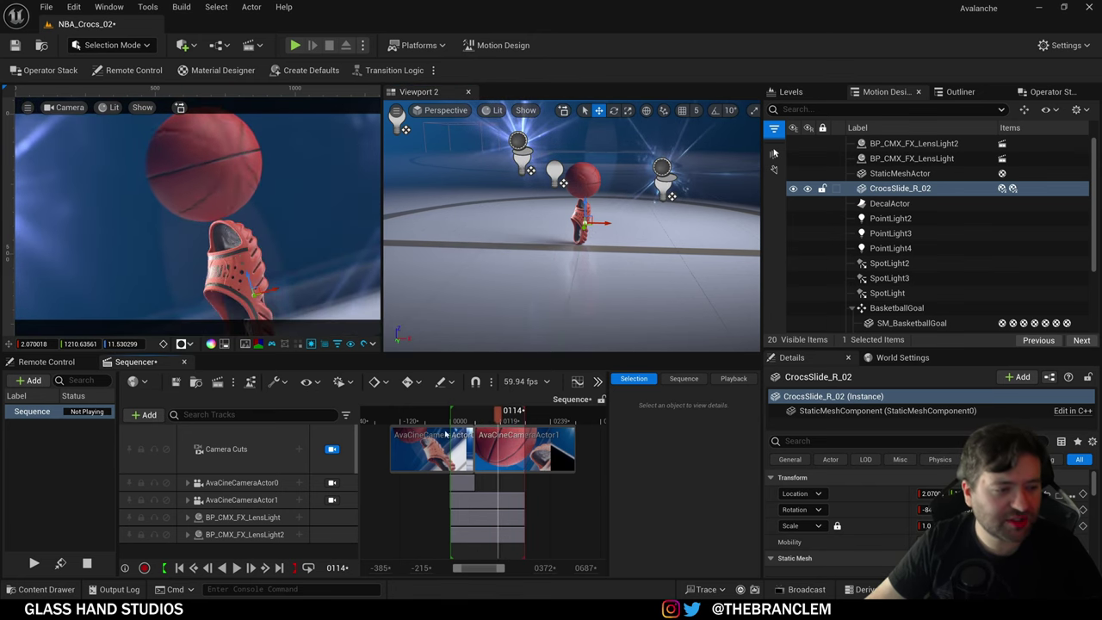
left_click_drag(306, 353, 305, 245)
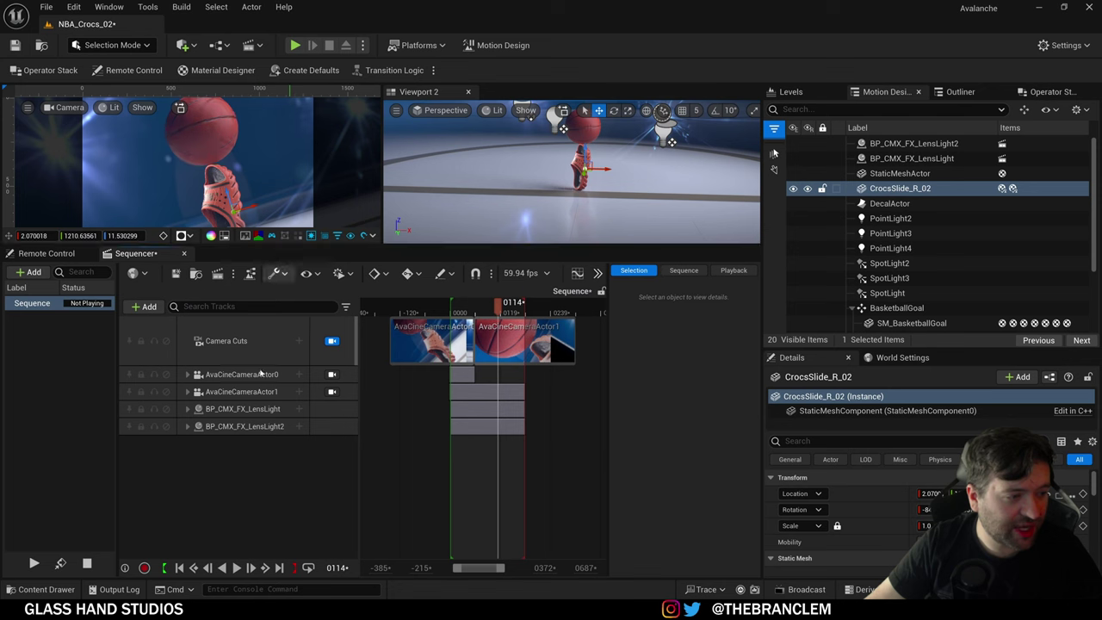
left_click(241, 374)
left_click(247, 392, "ctrl")
left_click(244, 392)
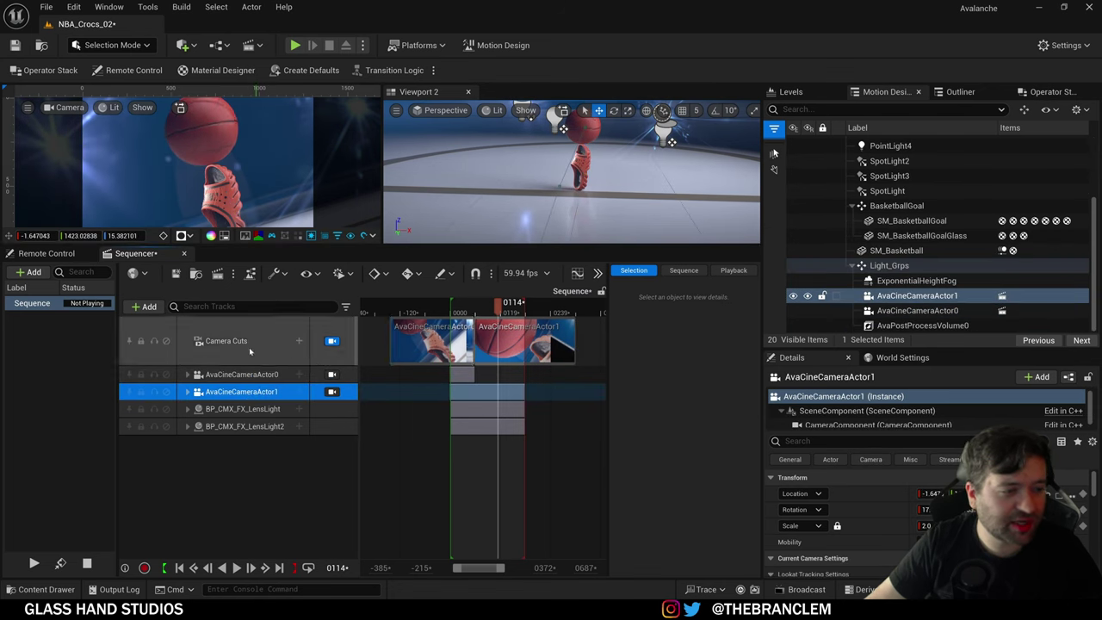
Step: Scrub through both camera shots to examine the camera moves, ending at frame 114 with nothing selected
left_click(480, 307)
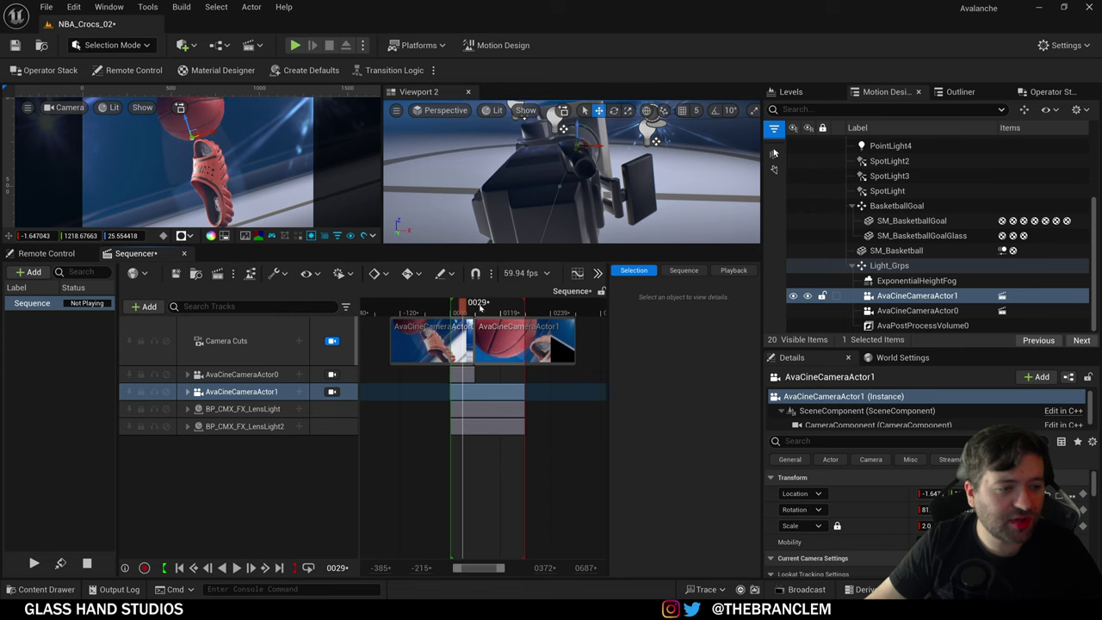
left_click_drag(479, 307, 505, 319)
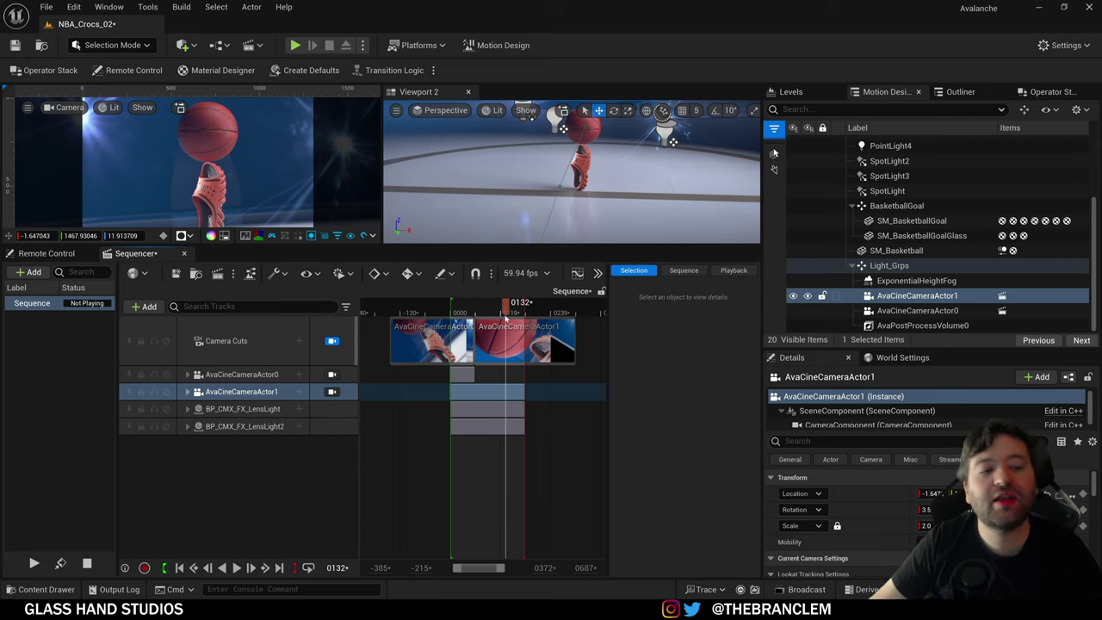
left_click_drag(505, 318, 448, 318)
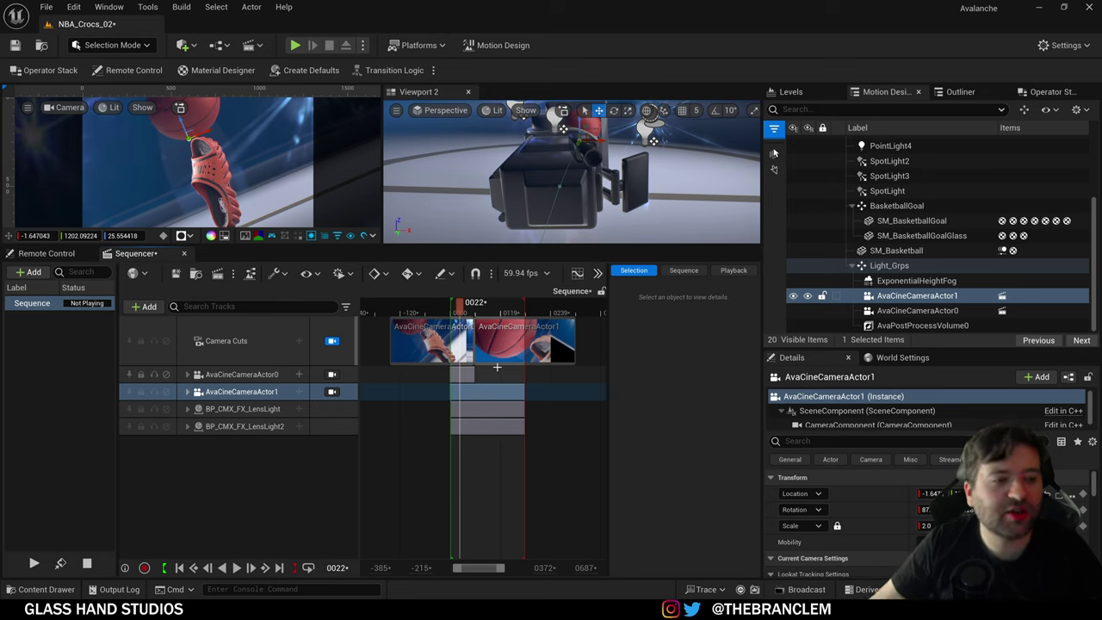
left_click_drag(463, 306, 514, 314)
left_click(466, 241)
left_click_drag(466, 246, 466, 270)
key("Escape")
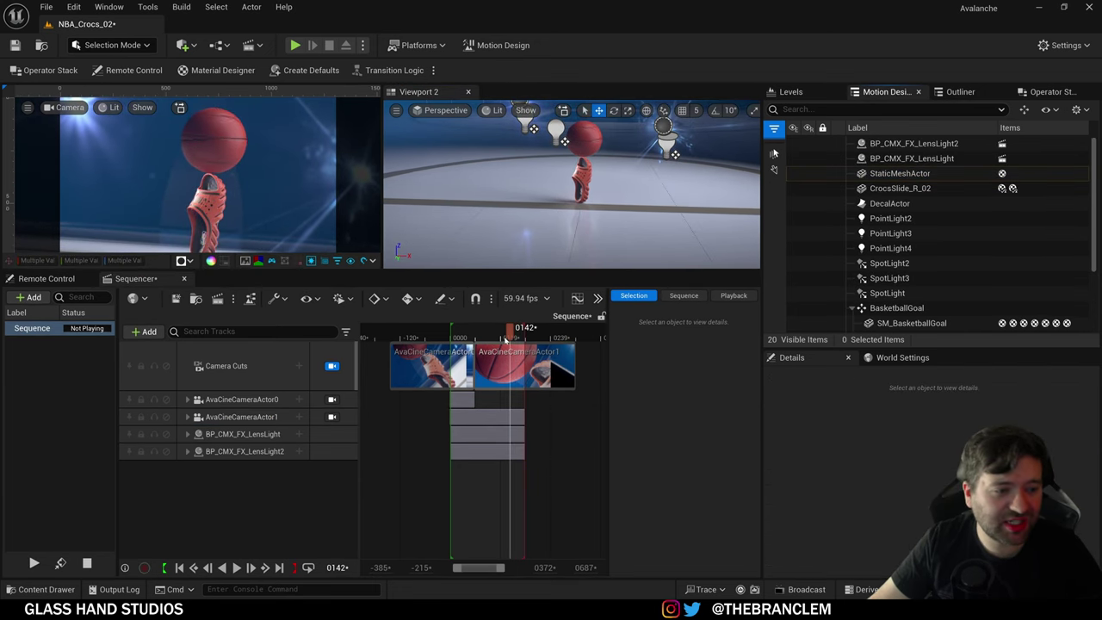
mouse_move(510, 336)
left_mouse_down()
mouse_move(467, 337)
mouse_move(499, 336)
left_mouse_up()
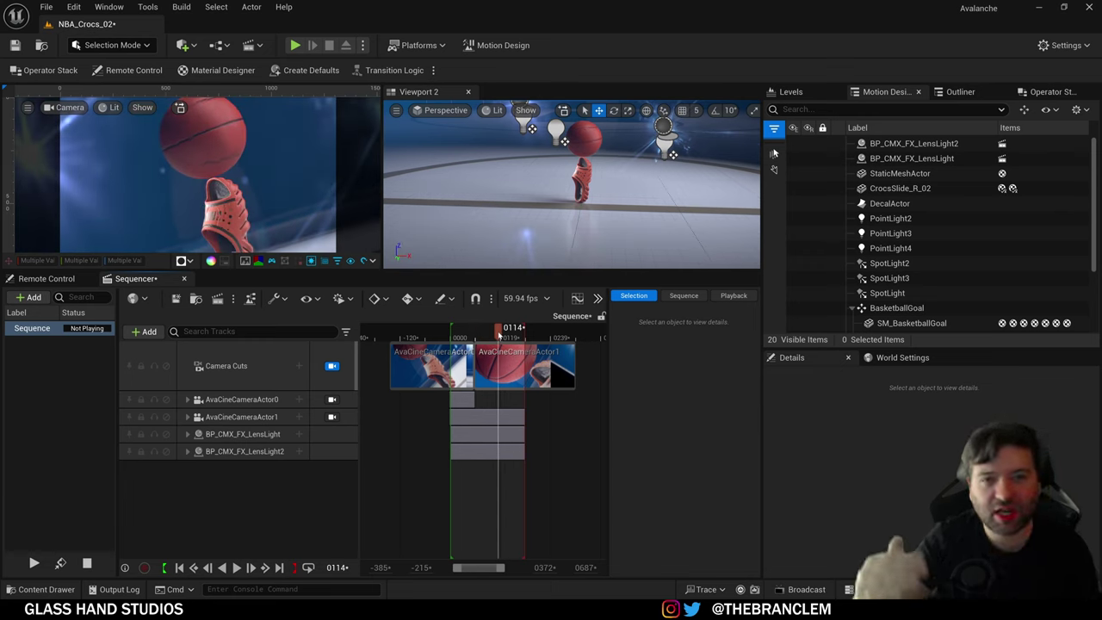
Step: Open the Sequencer curve editor and show the AvaCineCameraActor0 curves, keeping the camera preview uncovered
left_click(577, 298)
left_click(296, 179)
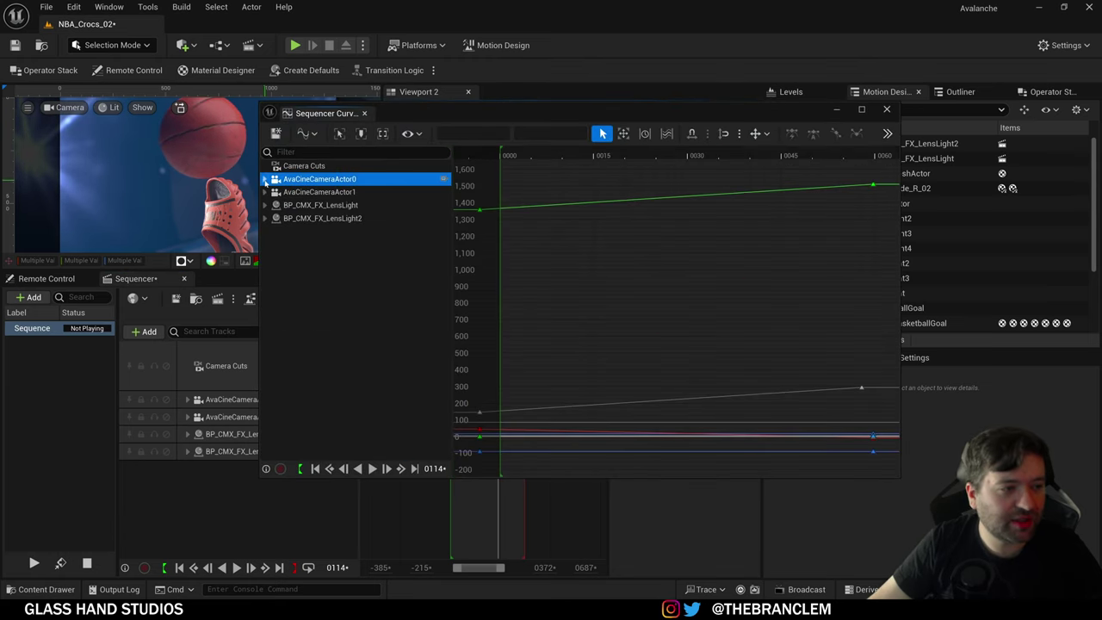
left_click(265, 178)
scroll(643, 281, "down", 4)
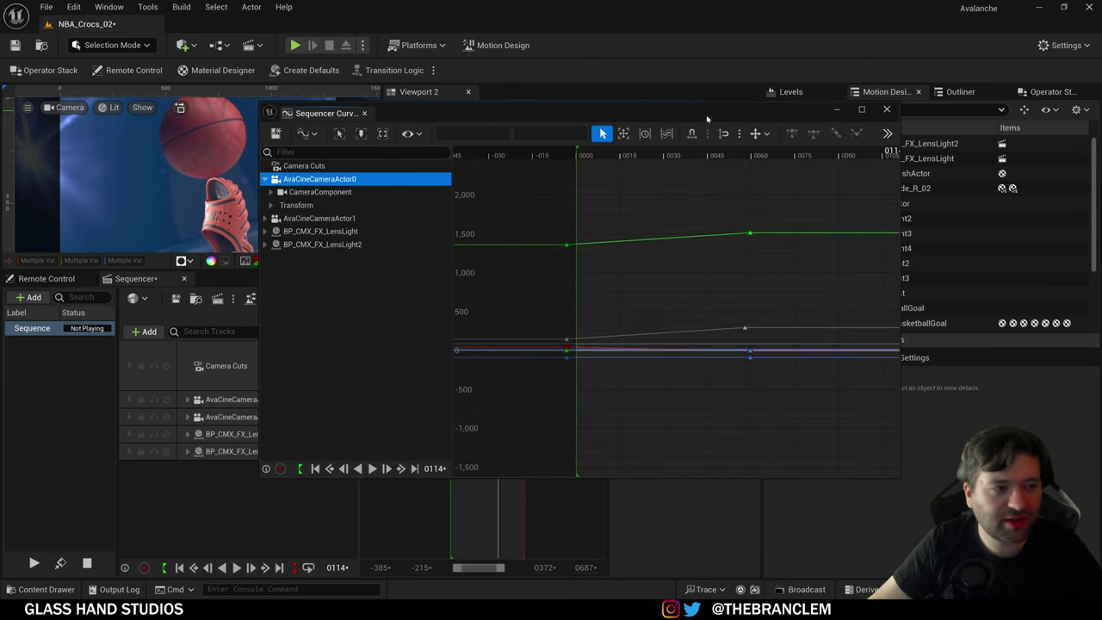
left_click_drag(705, 114, 852, 129)
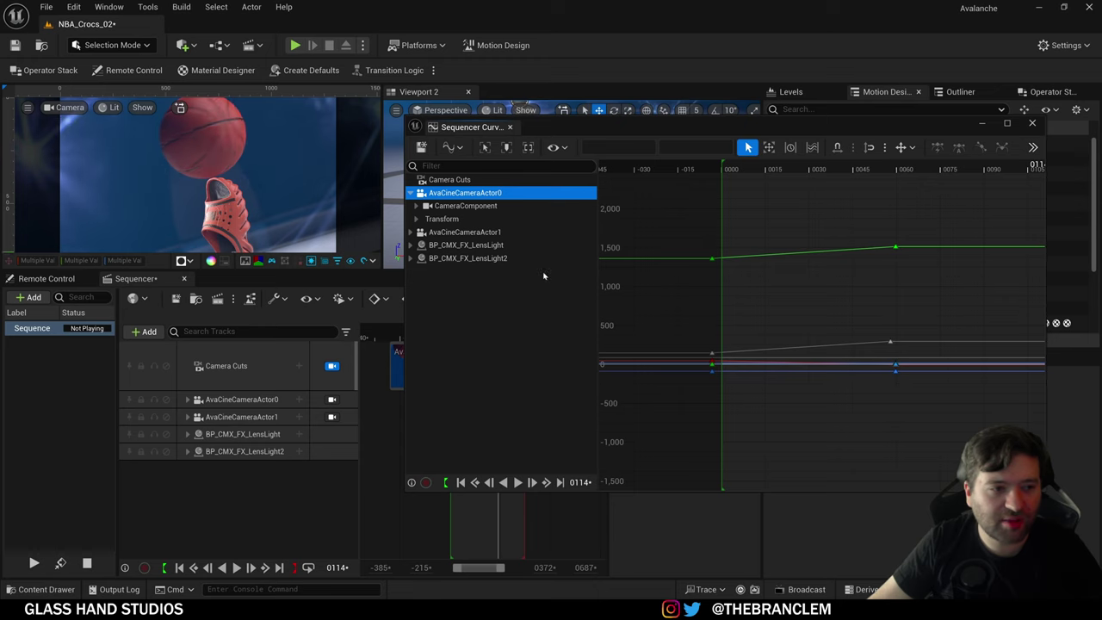
Step: Isolate the Location Y curve of AvaCineCameraActor0 and select both of its keys
left_click(415, 219)
left_click(424, 233)
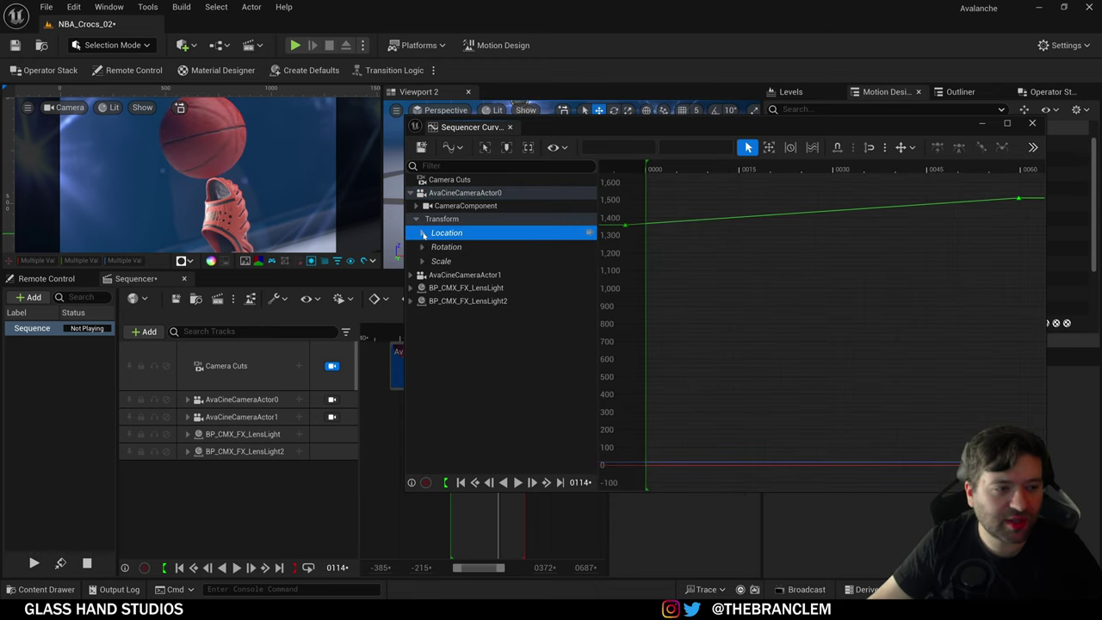
left_click(422, 233)
left_click(440, 246)
left_click(440, 261)
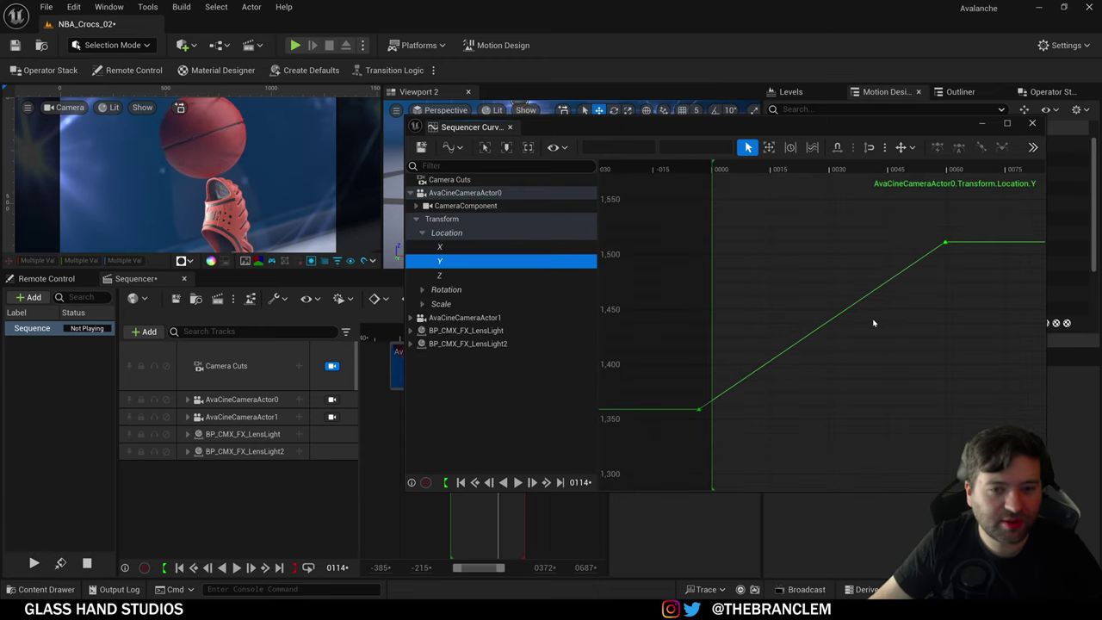
scroll(878, 321, "down", 1)
left_click_drag(666, 464, 975, 215)
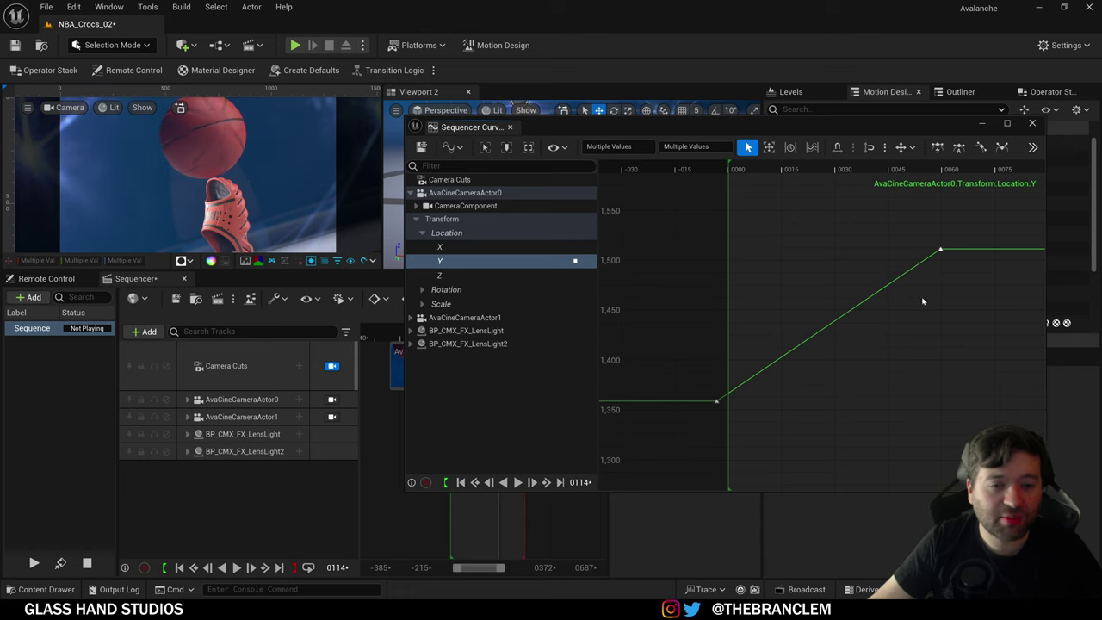
Step: Move the curve editor out of the way and set the sequence playhead to frame 29
left_click_drag(926, 132, 853, 124)
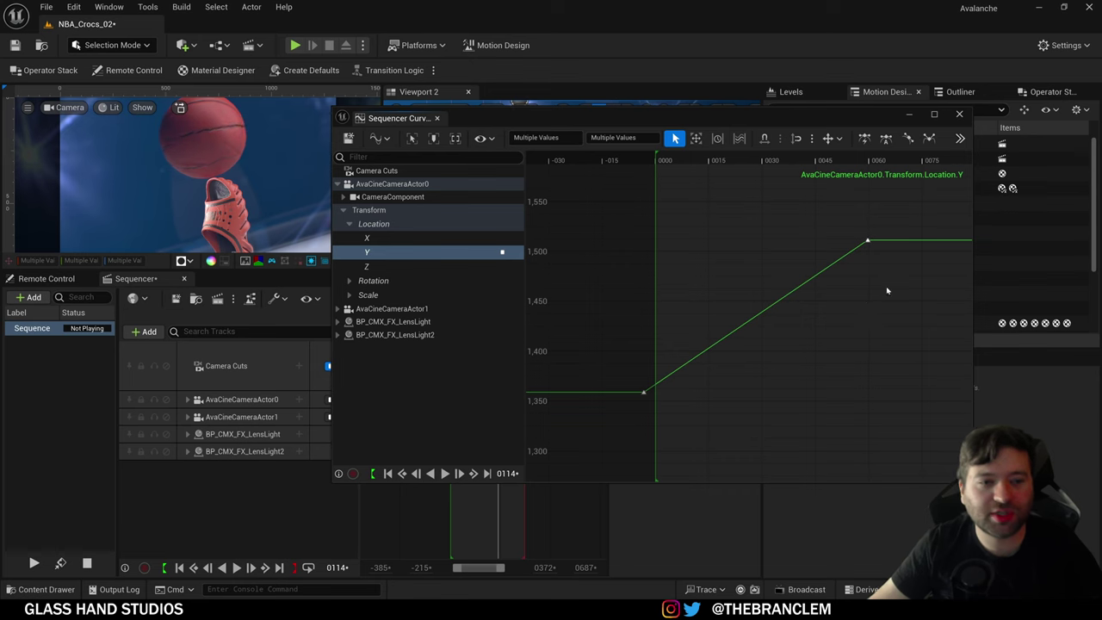
left_click_drag(823, 392, 818, 281)
left_click_drag(747, 120, 857, 133)
left_click(1069, 128)
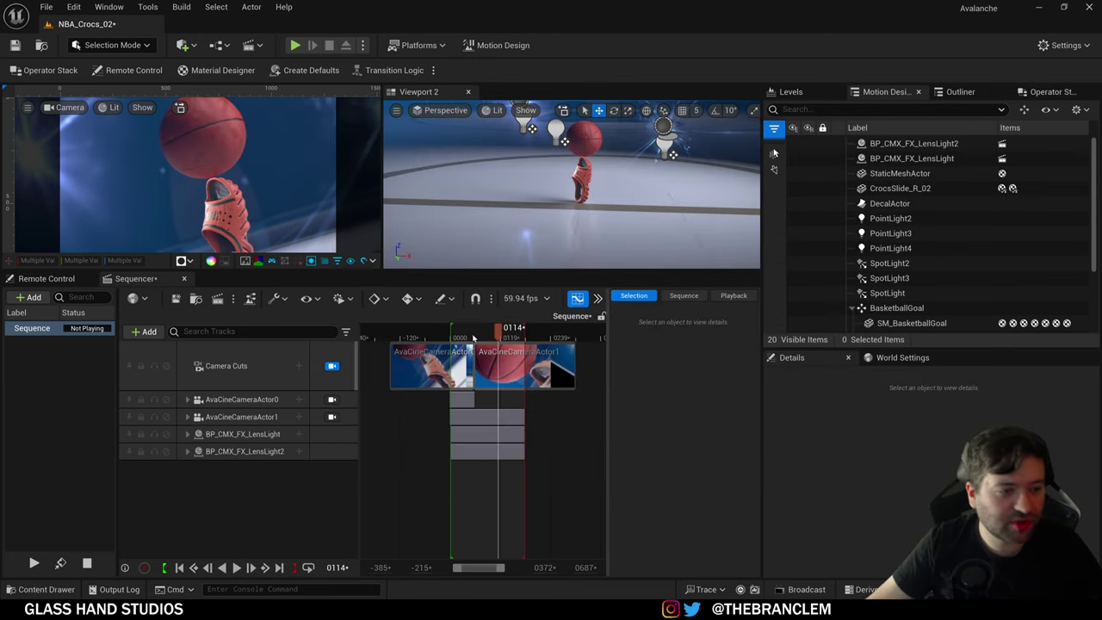
left_click_drag(473, 337, 463, 335)
Step: Try shifting the AvaCineCameraActor0 Location Y keys upward, and undo the change
left_click_drag(1101, 202, 833, 156)
middle_click_drag(923, 327, 916, 396, "shift")
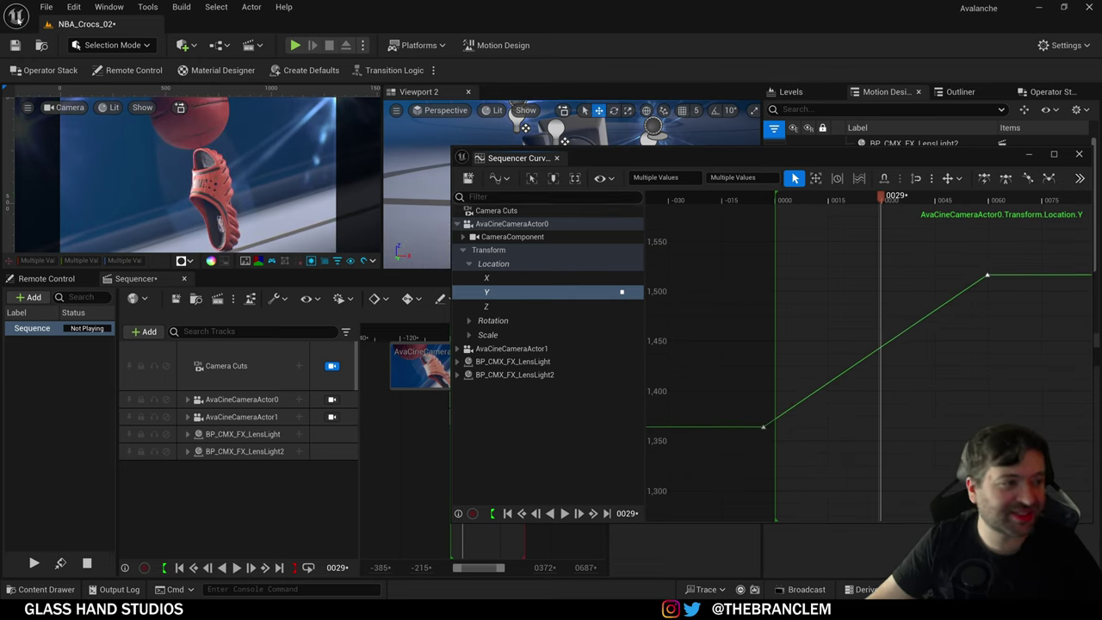
left_click(74, 7)
left_click(107, 54)
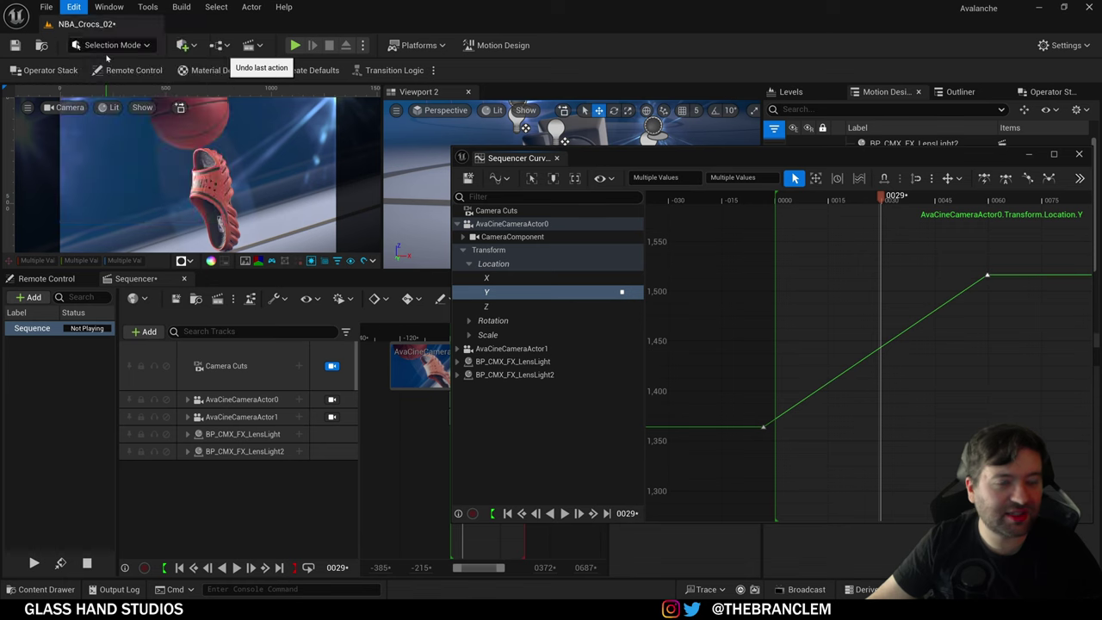
left_click(74, 6)
left_click(84, 54)
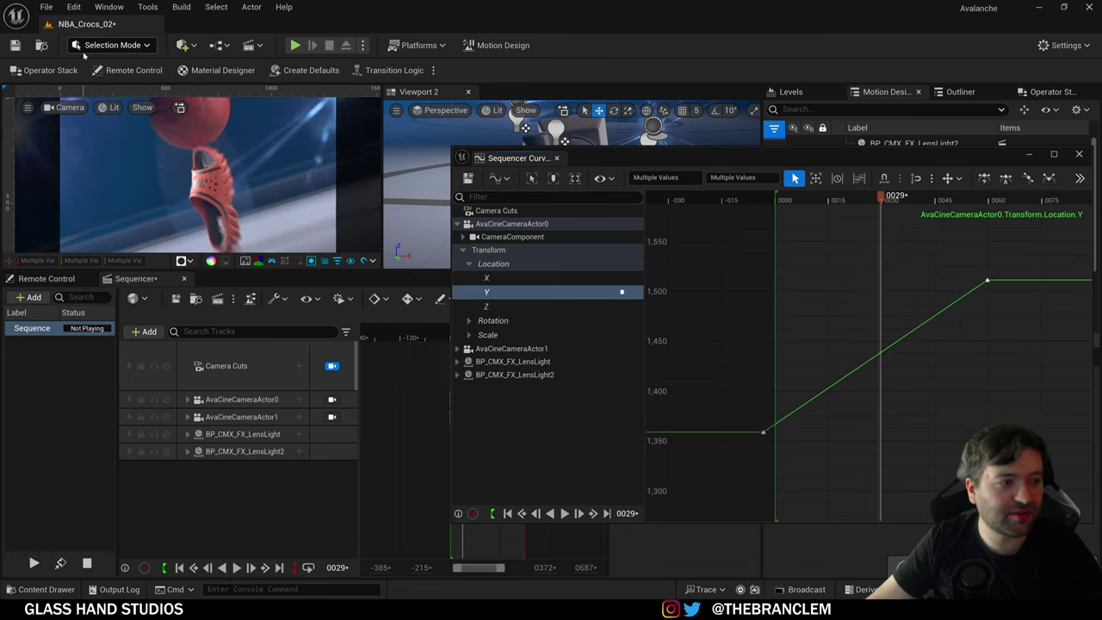
Step: Show the CameraComponent curves of AvaCineCameraActor0, collapse its Transform channels and widen the curve editor window
left_click_drag(860, 165, 744, 155)
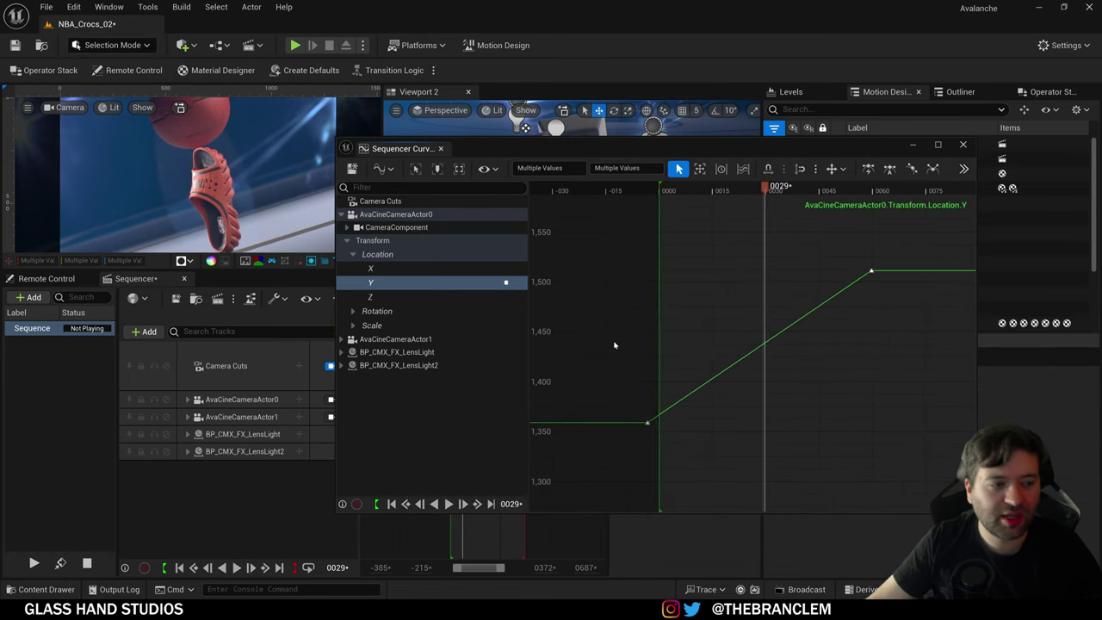
left_click(352, 254)
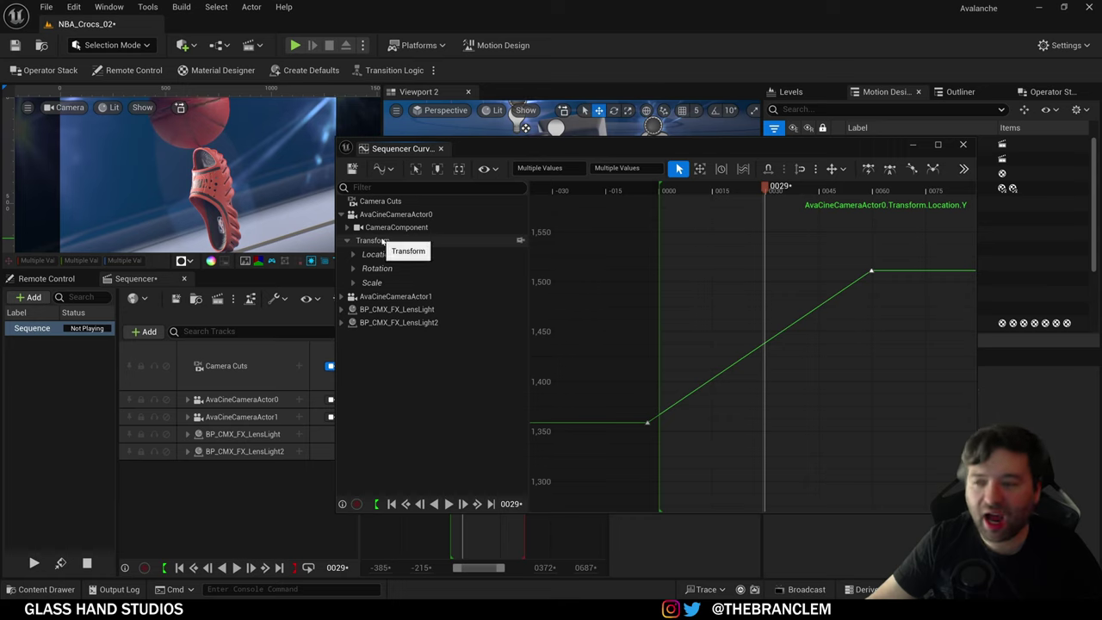
left_click(386, 227)
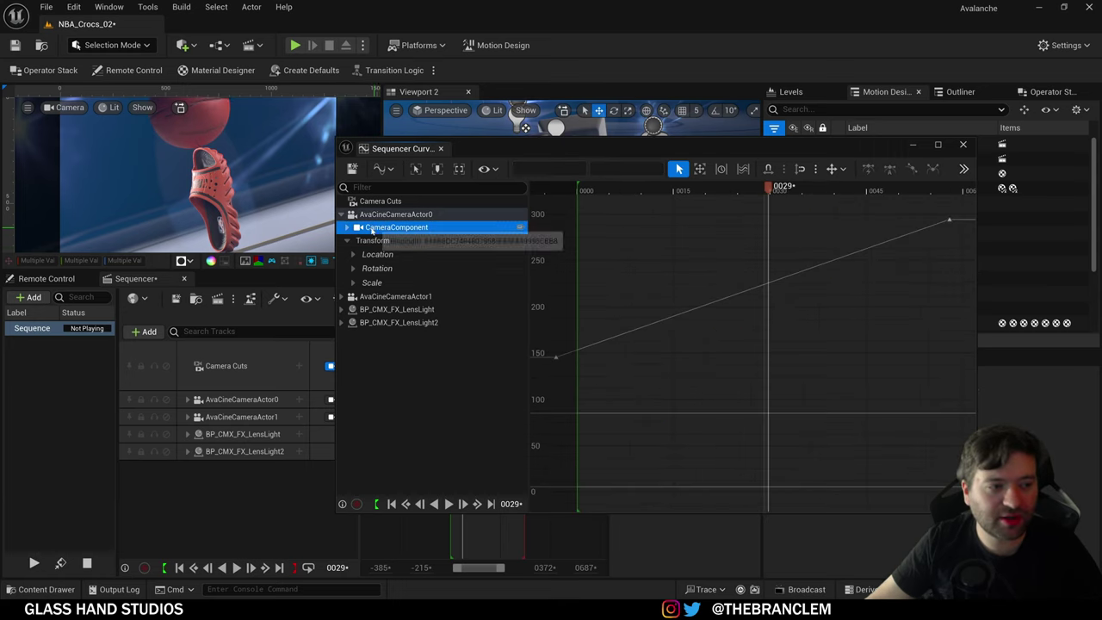
left_click(347, 227)
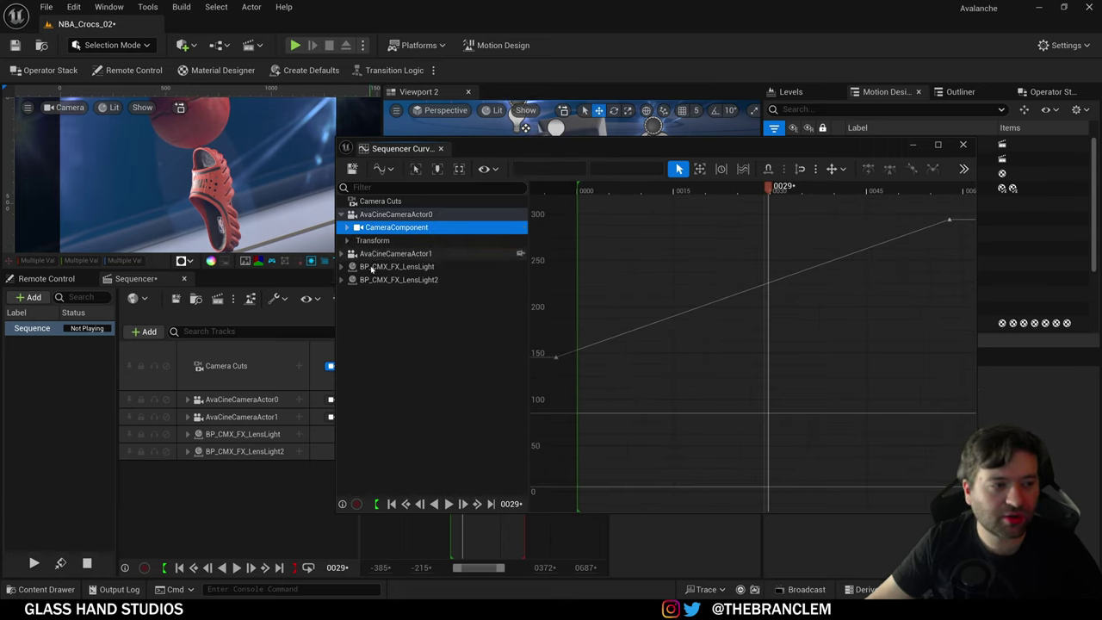
left_click(347, 228)
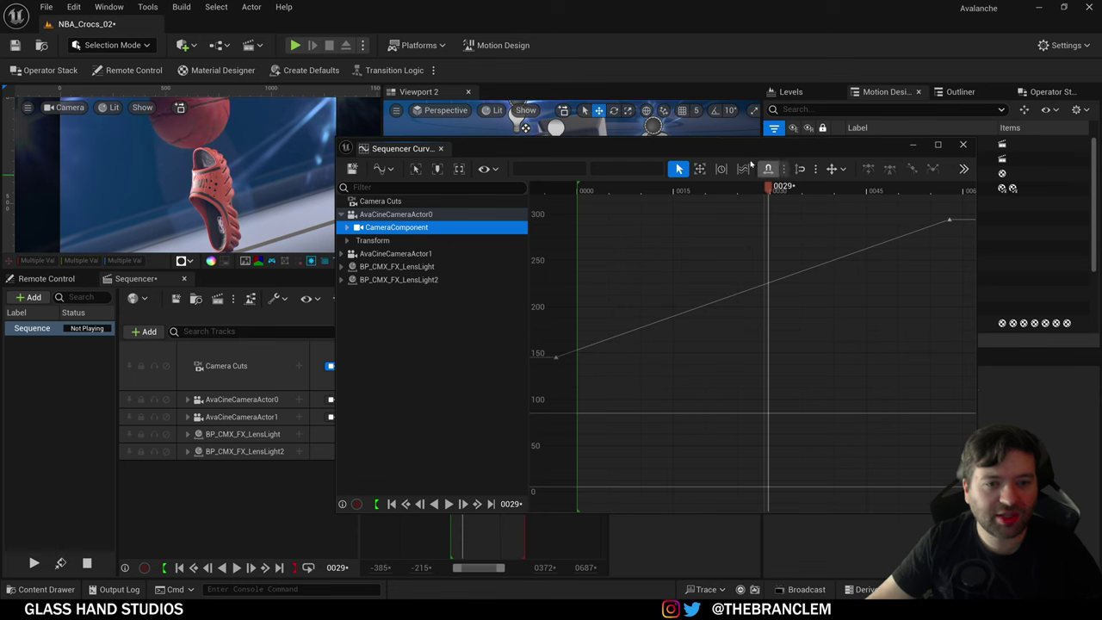
left_click_drag(748, 152, 539, 151)
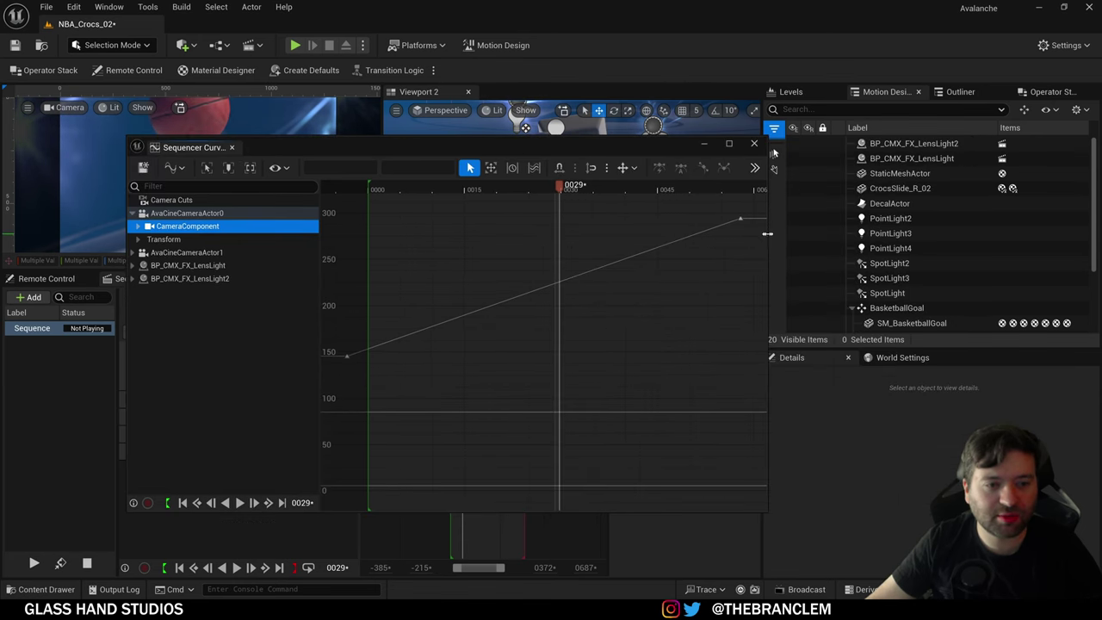
left_click_drag(767, 233, 1061, 233)
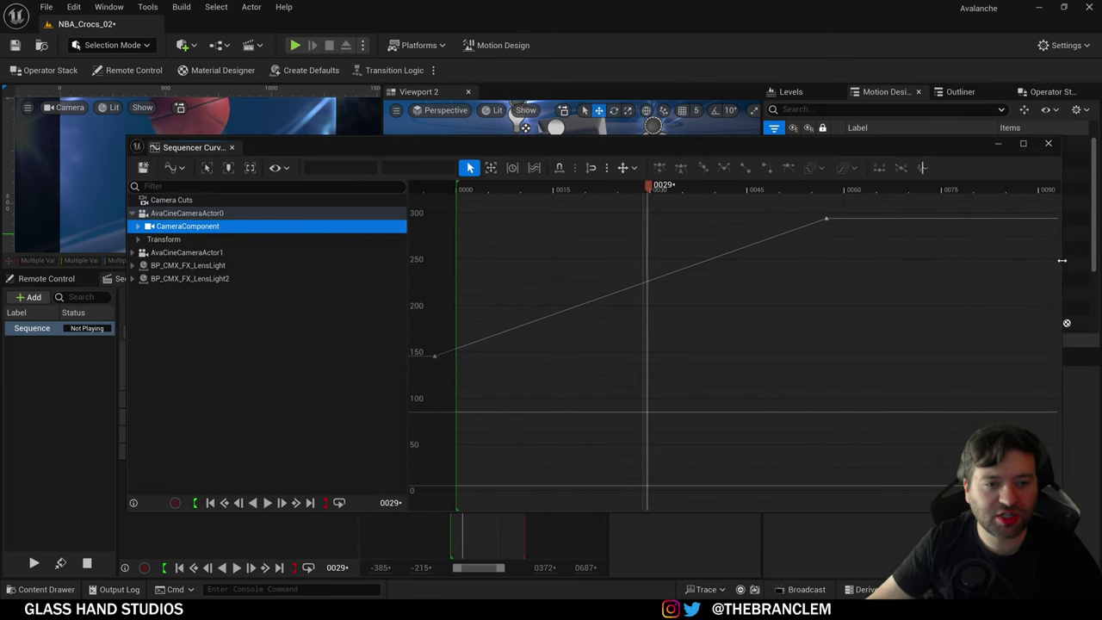
Step: Expand the Location channels of AvaCineCameraActor0, show the Y curve alone and select both of its keys
left_click(138, 239)
left_click(138, 239)
left_click(134, 252)
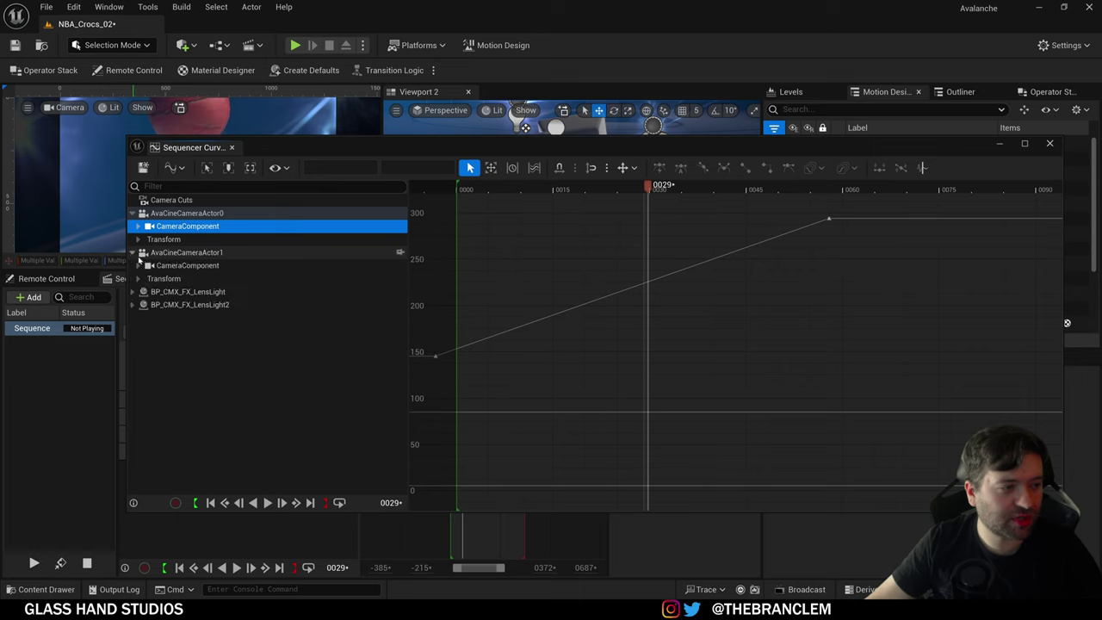
left_click(138, 238)
left_click(144, 253)
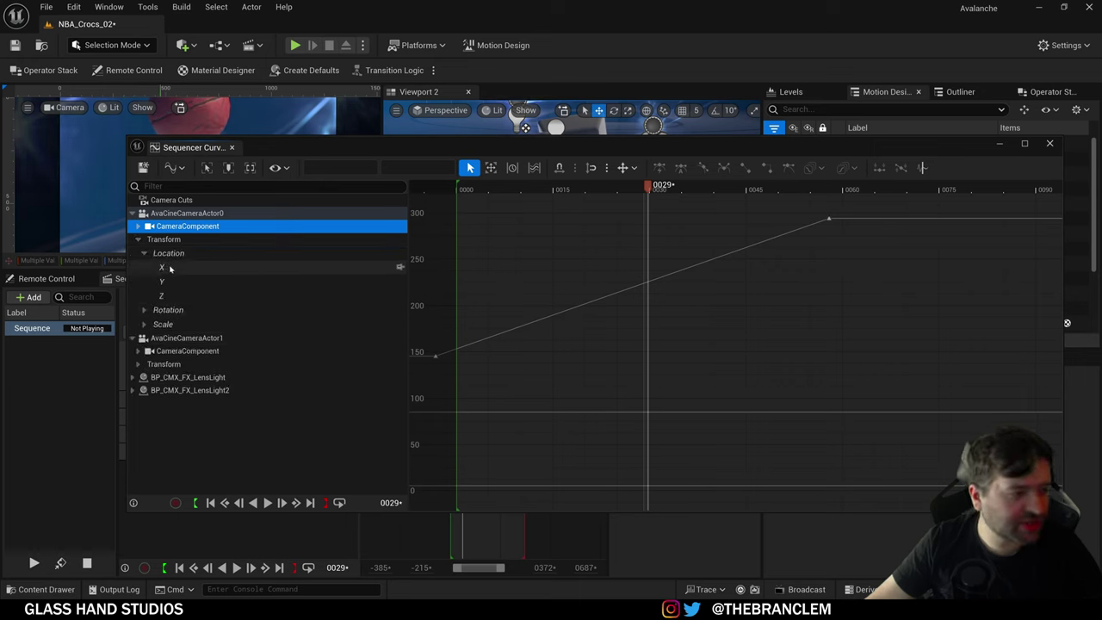
left_click(171, 284)
scroll(999, 286, "down", 7)
left_click_drag(917, 238, 551, 406)
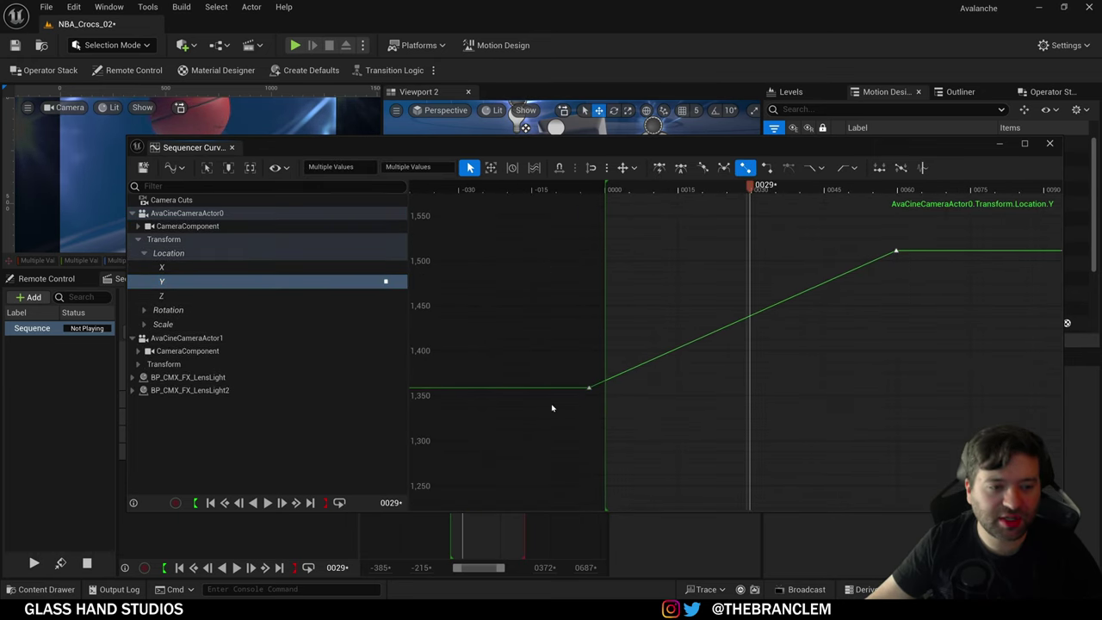
Step: Try cubic interpolation with weighted tangents on both Location Y keys and reshape the curve with a tangent handle
left_click(688, 169)
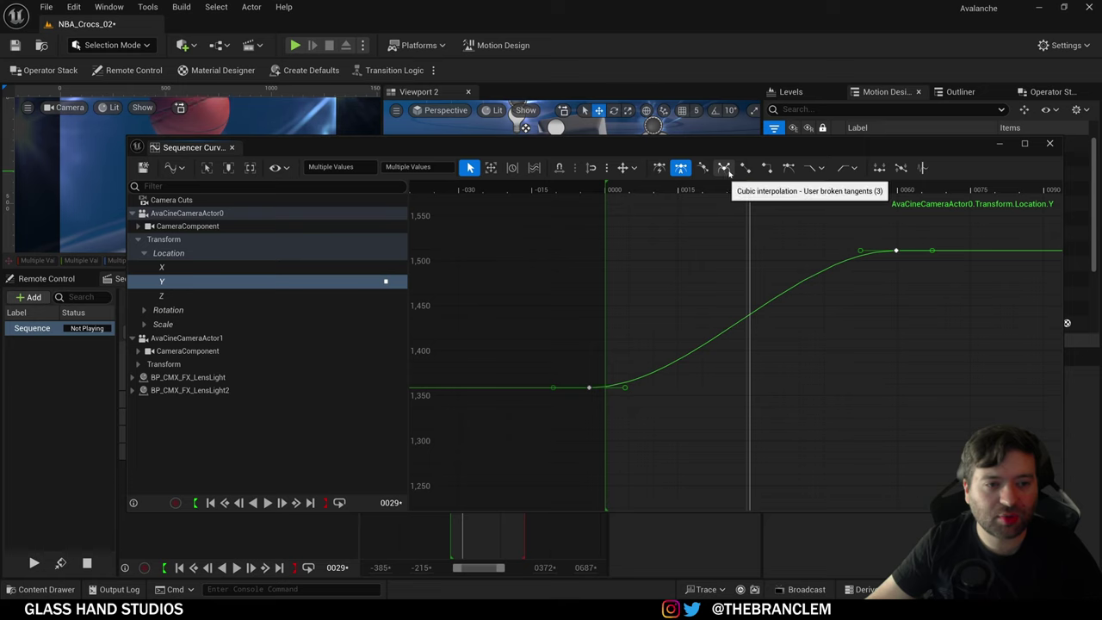
left_click(786, 168)
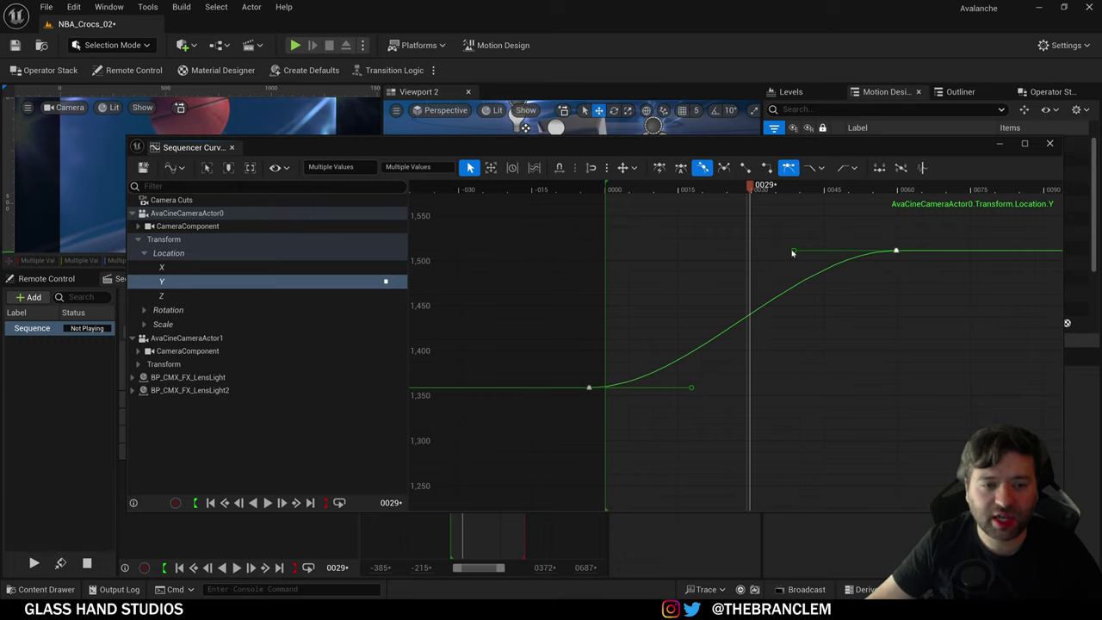
left_click_drag(792, 252, 814, 246)
left_click(875, 348)
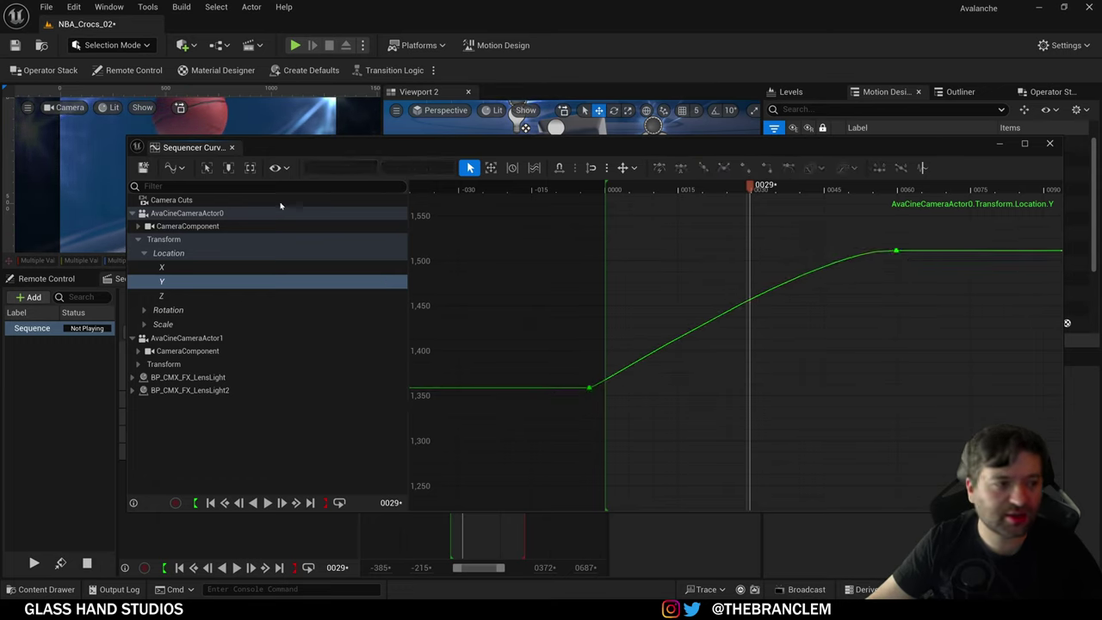
Step: Undo the tangent handle, weighted tangent and cubic interpolation changes on the Location Y curve
left_click(74, 7)
left_click(120, 53)
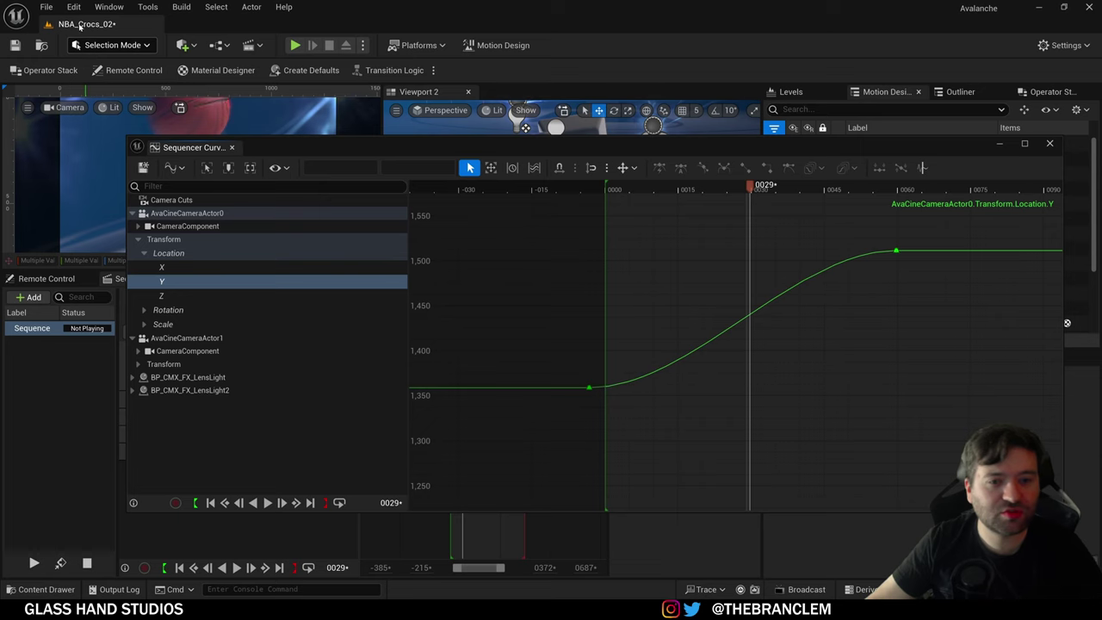
left_click(74, 7)
left_click(83, 53)
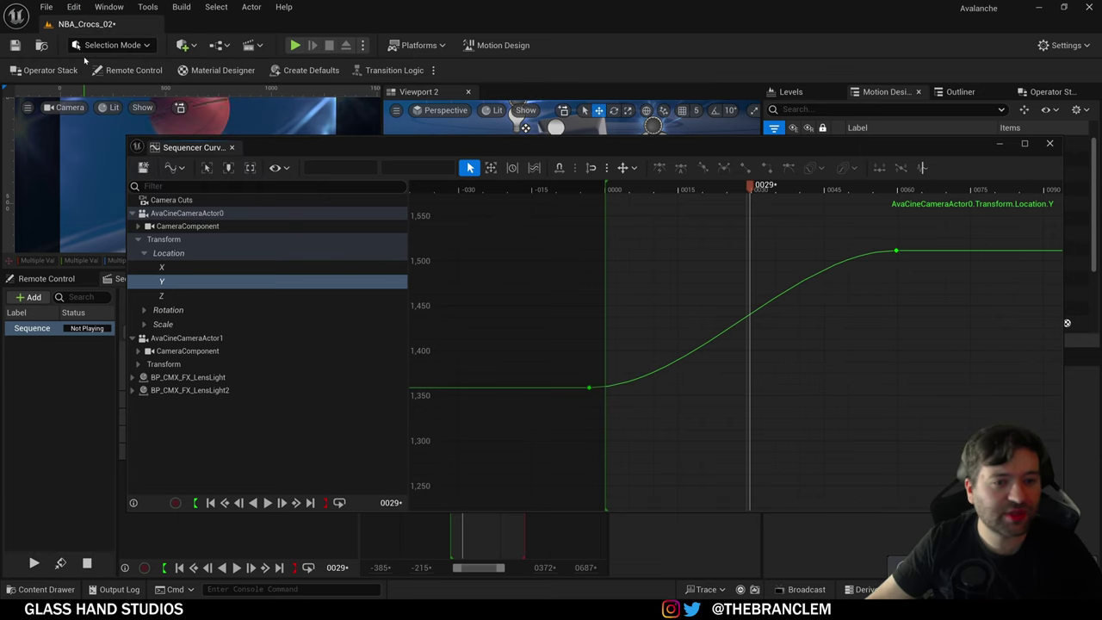
left_click(74, 7)
left_click(87, 53)
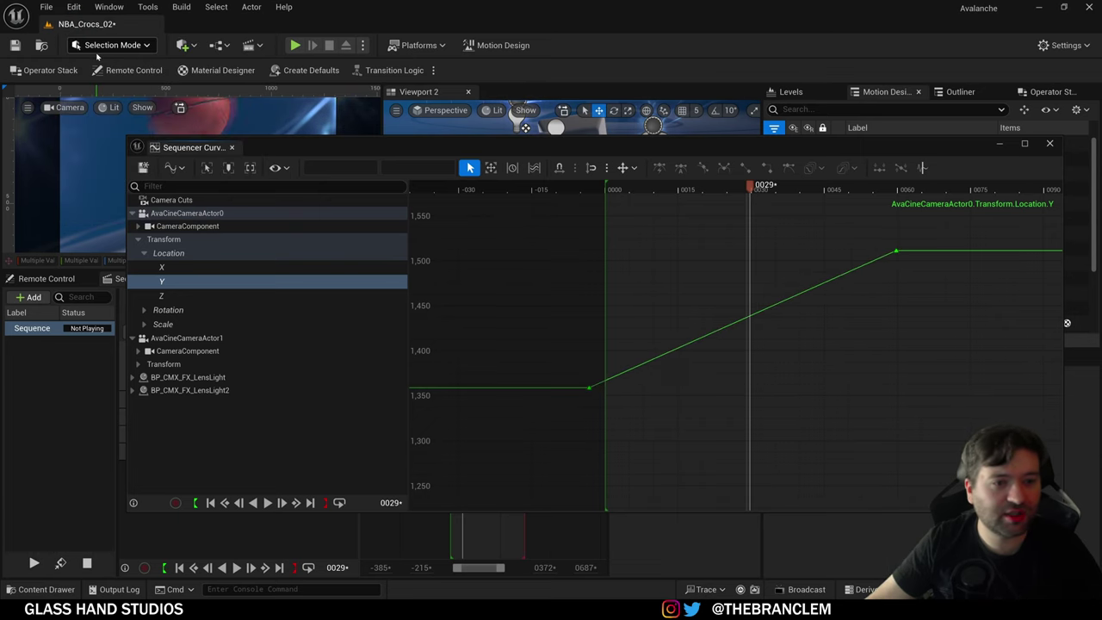
Step: Close the curve editor and examine the Transform channels of the BP_CMX_FX_LensLight track
left_click(1051, 144)
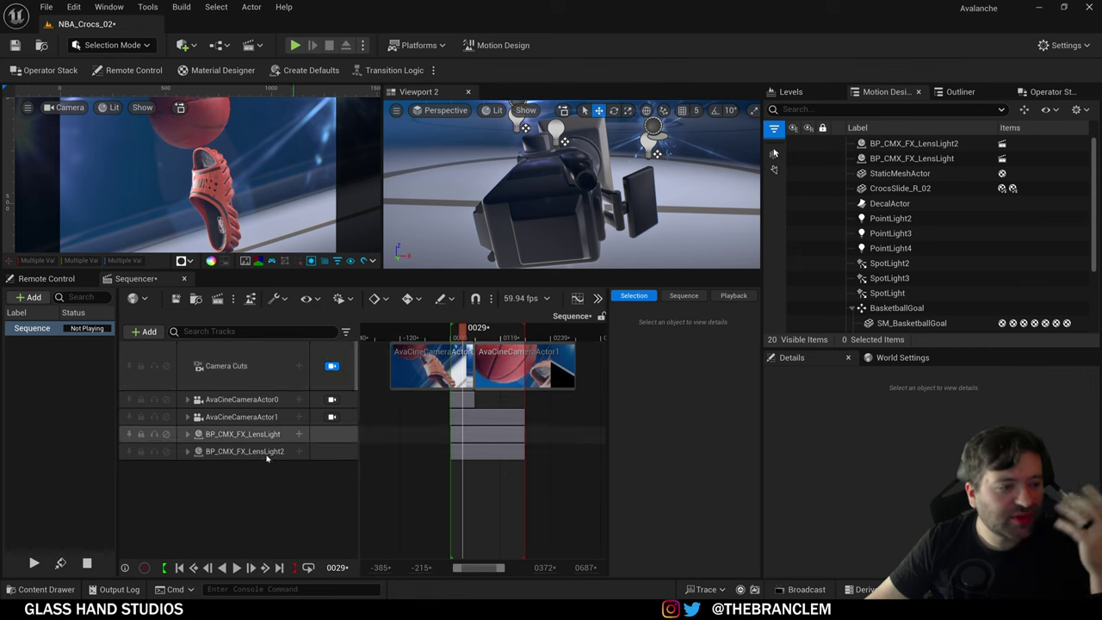
left_click(228, 434)
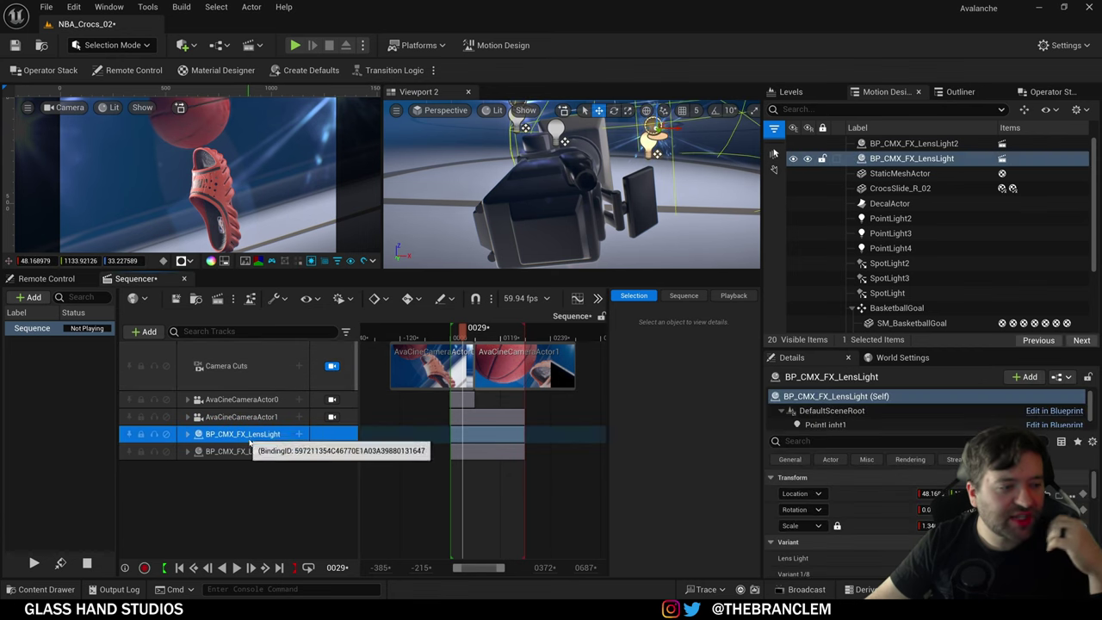
left_click(188, 434)
scroll(198, 488, "down", 1)
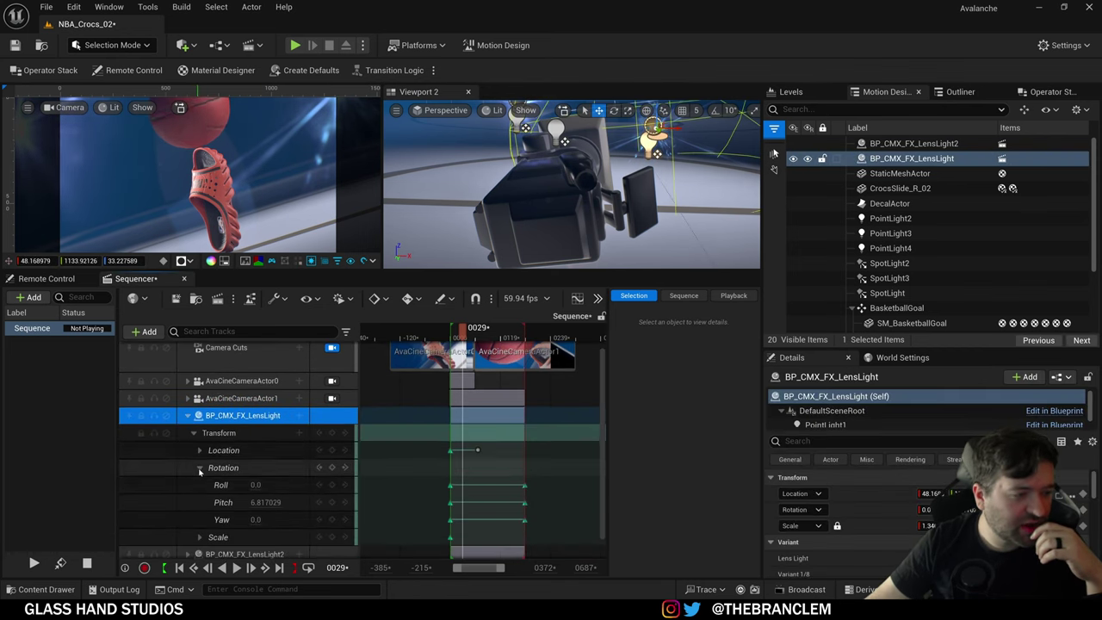
scroll(198, 488, "up", 1)
left_click(199, 486)
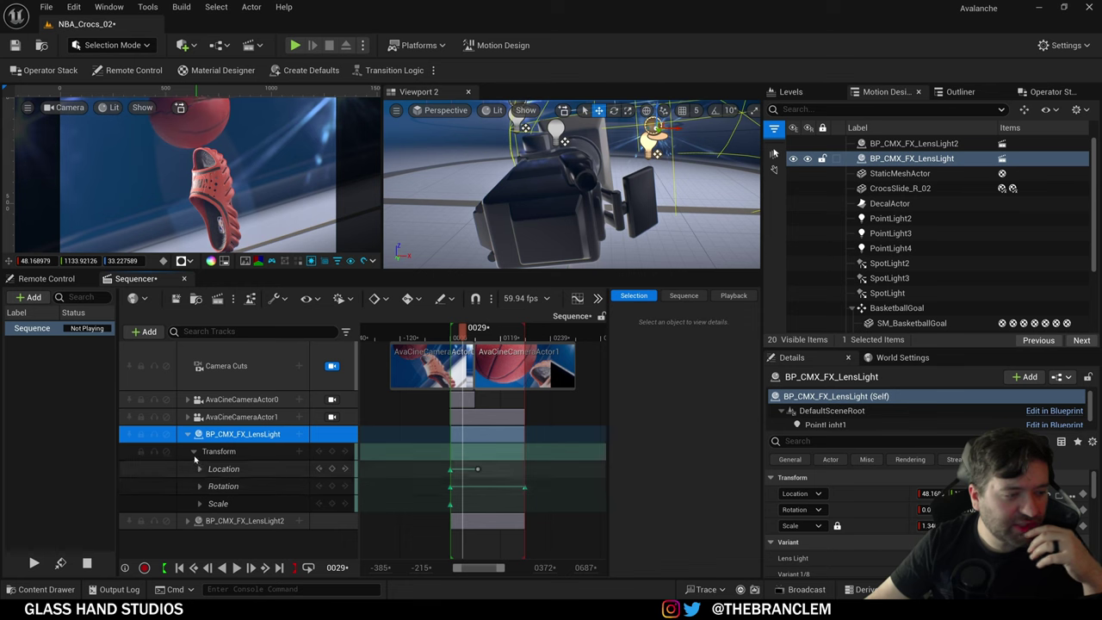
left_click(193, 451)
Step: Scrub to frame 120, select the basketball and show the linked properties of its Time_Rotation animator
left_click_drag(463, 333, 501, 327)
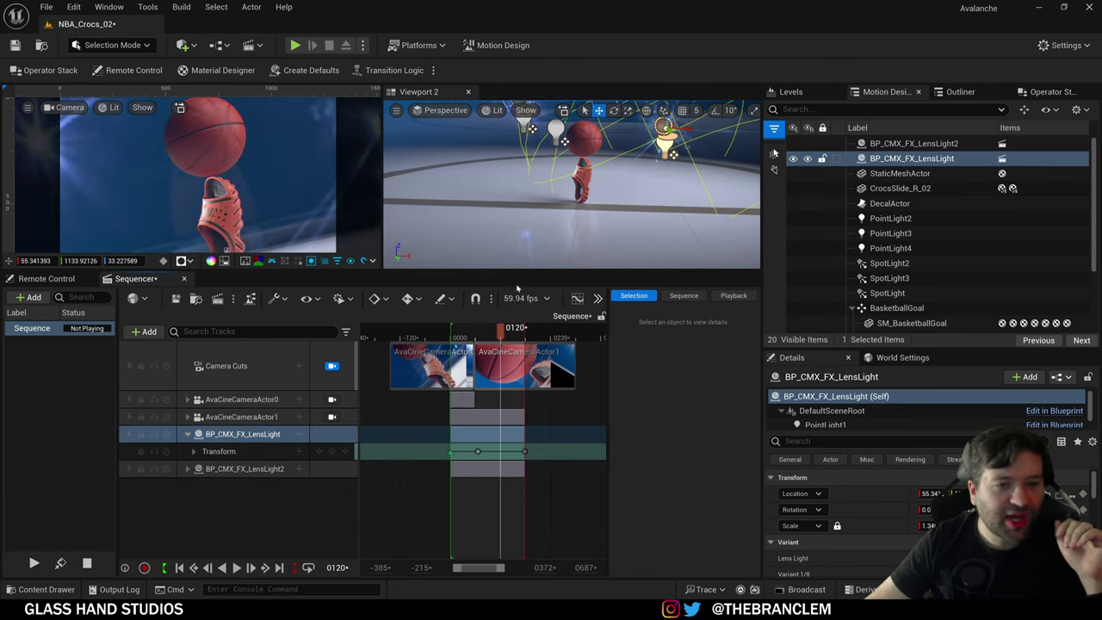
left_click(236, 133)
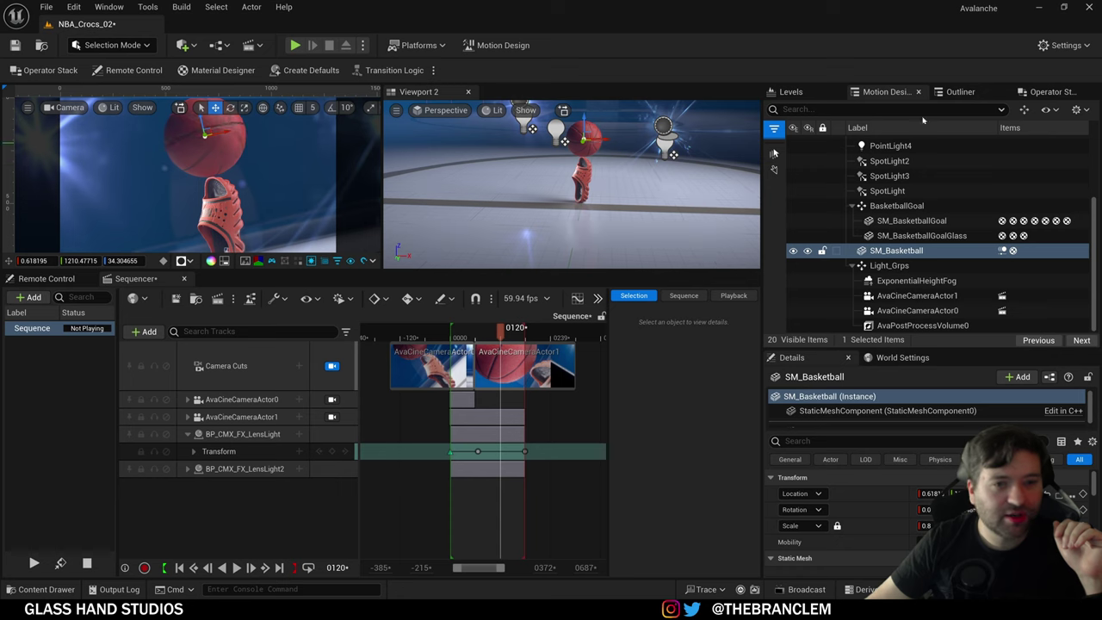
left_click(1050, 92)
left_click(965, 112)
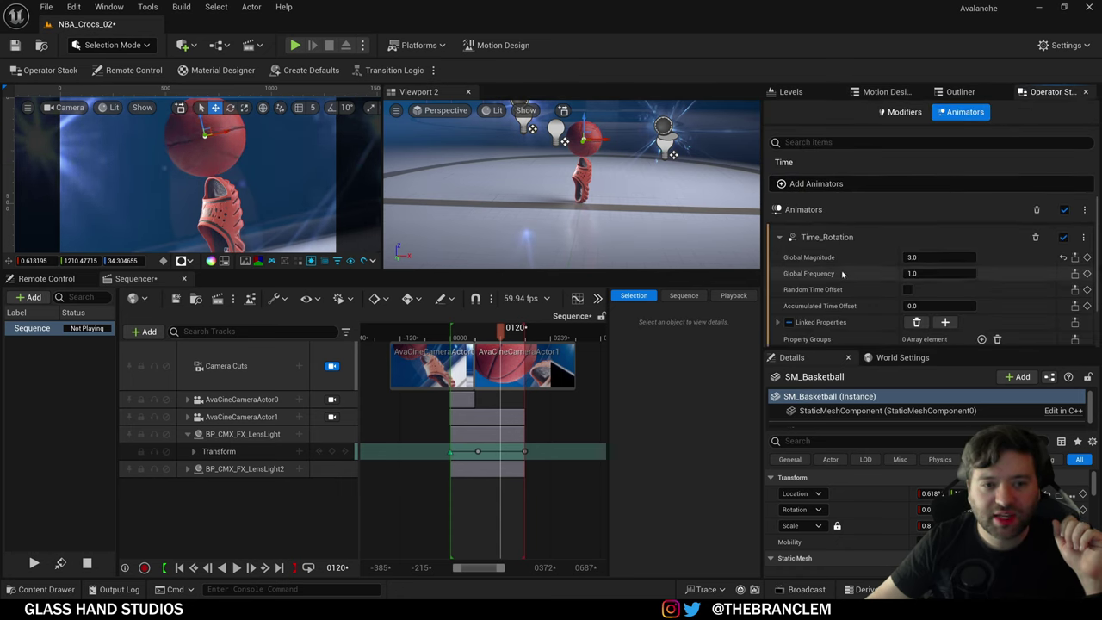
left_click_drag(822, 350, 823, 436)
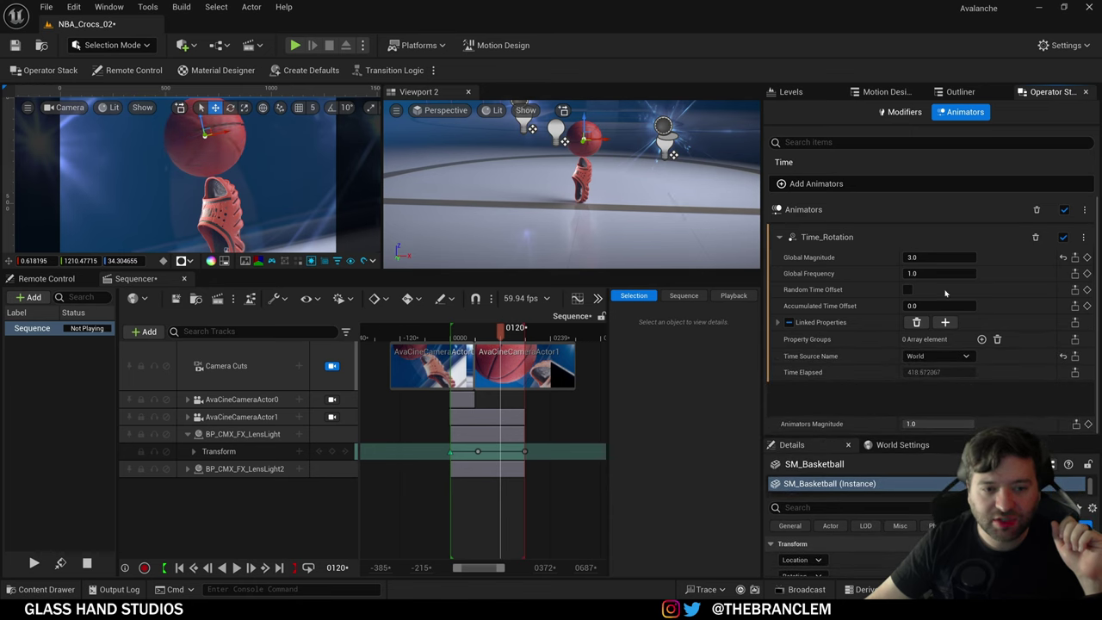
left_click(778, 322)
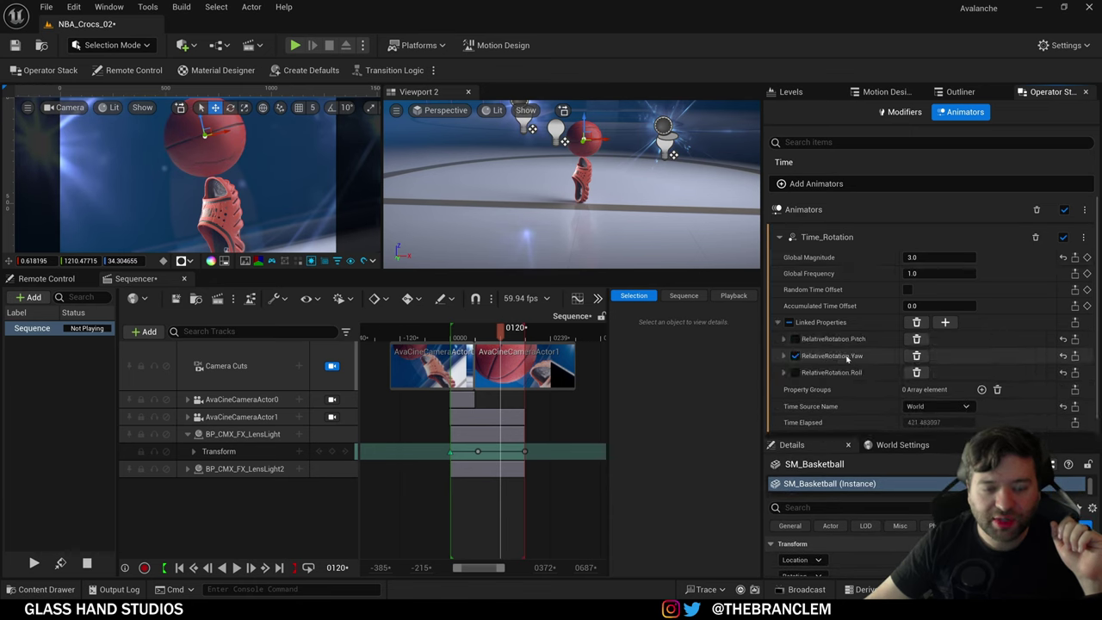
scroll(847, 359, "down", 1)
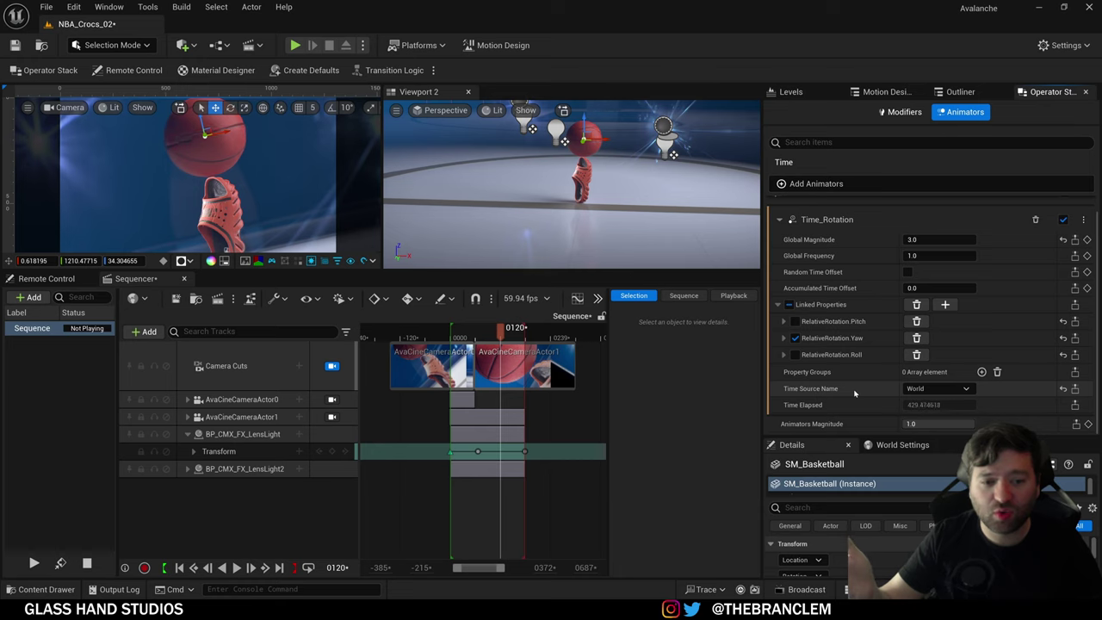
Step: Set the Time_Rotation animator's time source to Sequence and choose AvaSequence_0 as its sequence
left_click(918, 390)
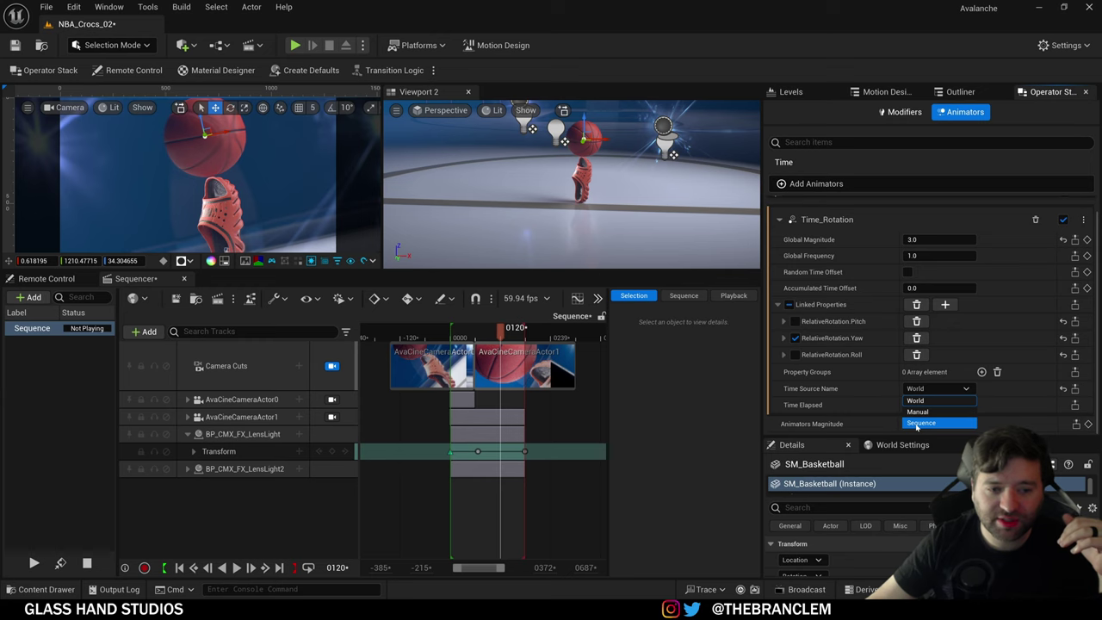
left_click(919, 422)
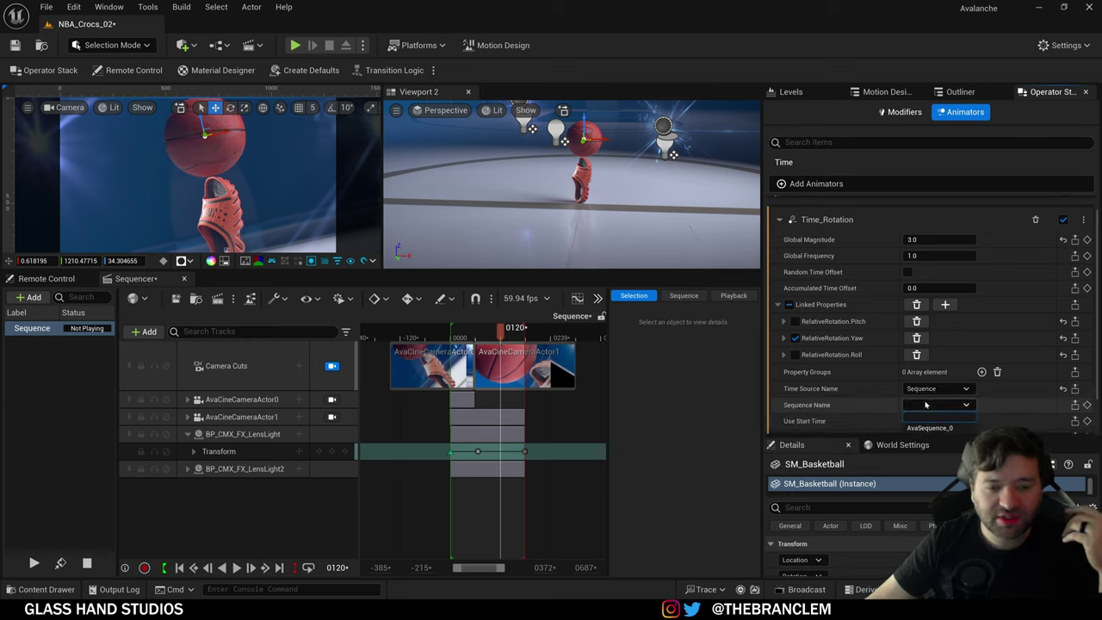
left_click(929, 428)
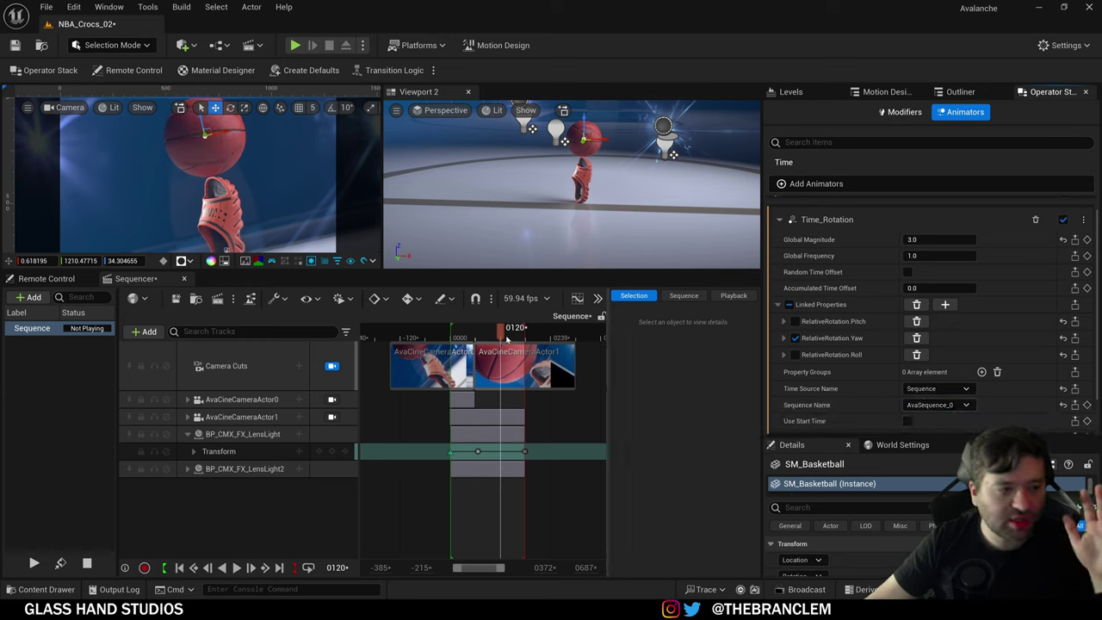
Step: Enlarge the viewports and scrub the sequence back to frame 98 to check the basketball's rotation
mouse_move(506, 340)
left_mouse_down()
mouse_move(482, 341)
mouse_move(497, 344)
left_mouse_up()
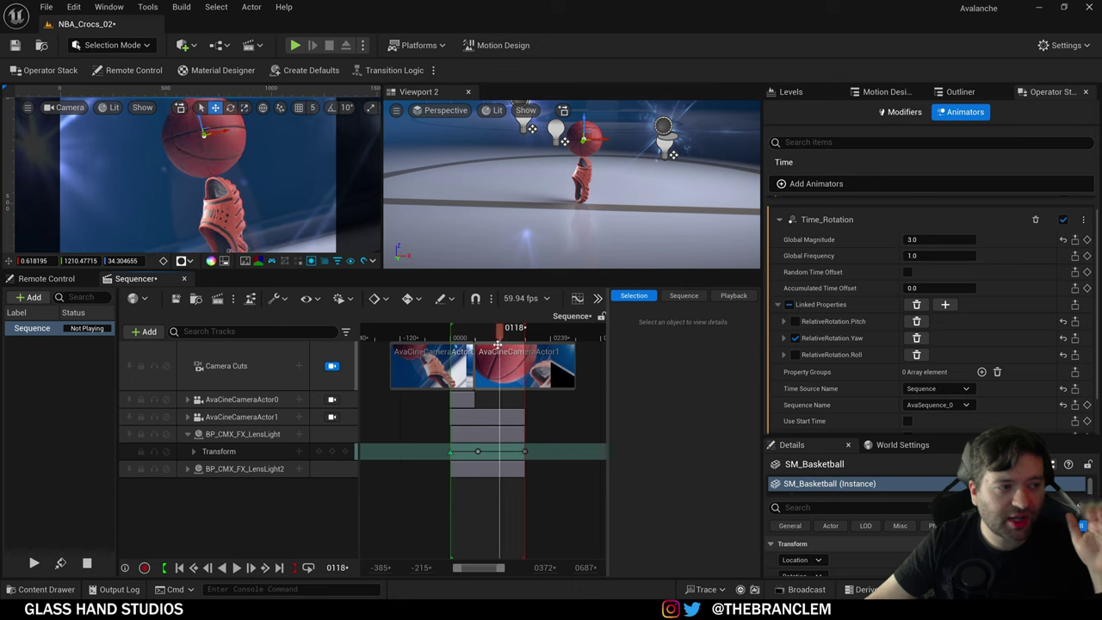
left_click_drag(461, 274, 458, 344)
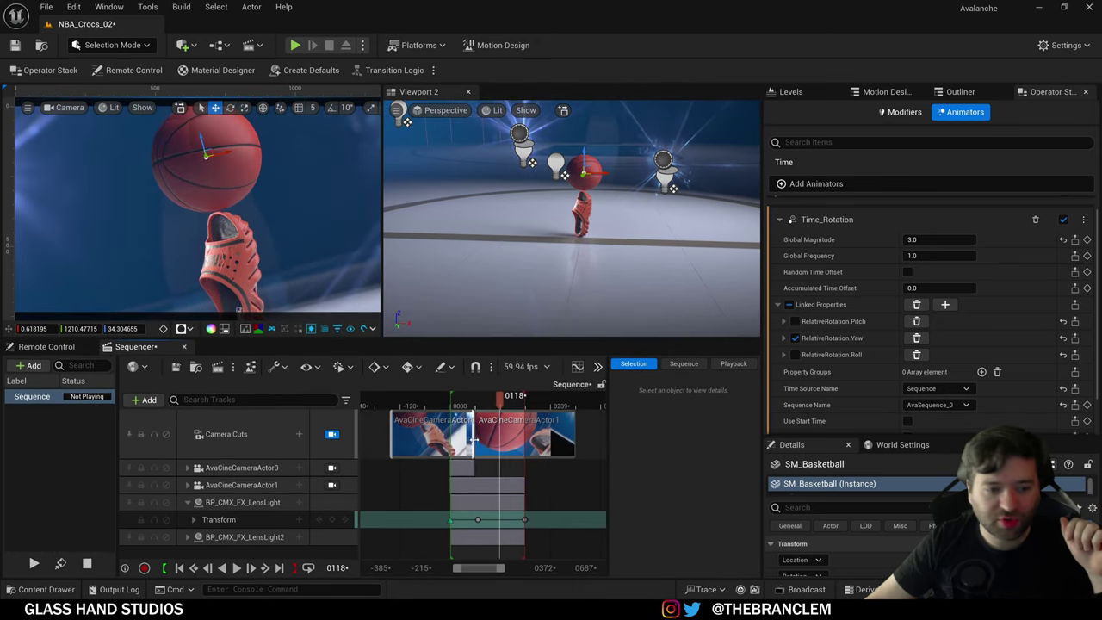
mouse_move(496, 400)
left_mouse_down()
mouse_move(510, 404)
mouse_move(491, 406)
left_mouse_up()
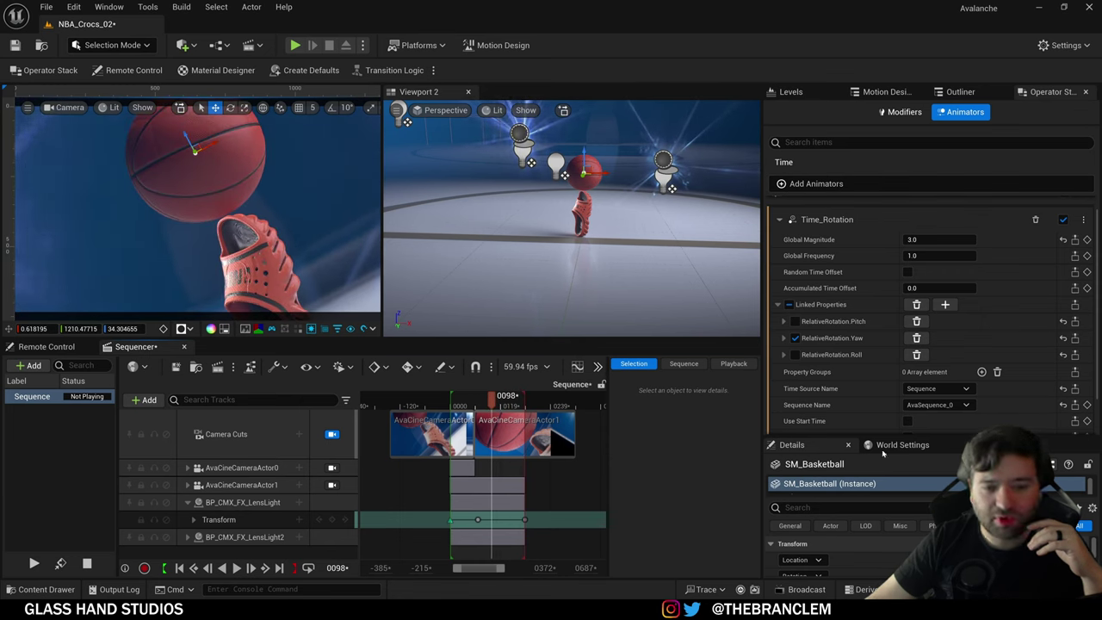
Step: Set the Time_Rotation animator's time source back to World
left_click(937, 388)
left_click(940, 401)
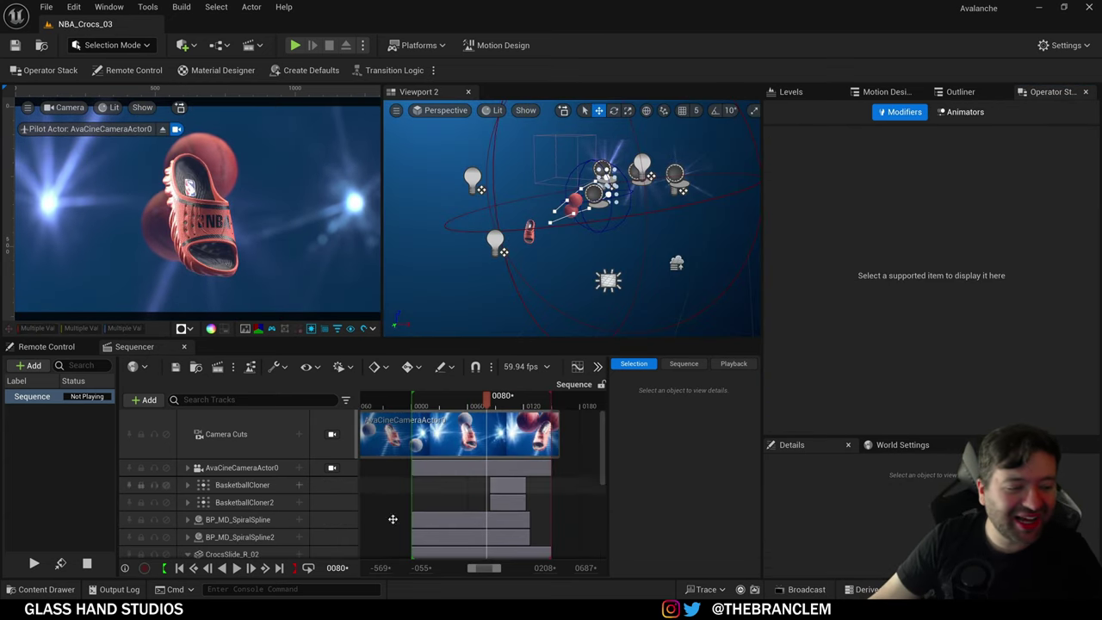
Step: Play the NBA_Crocs_03 sequence with the viewport locked to the camera cuts, and stop at frame 72
left_click(193, 567)
left_click(237, 568)
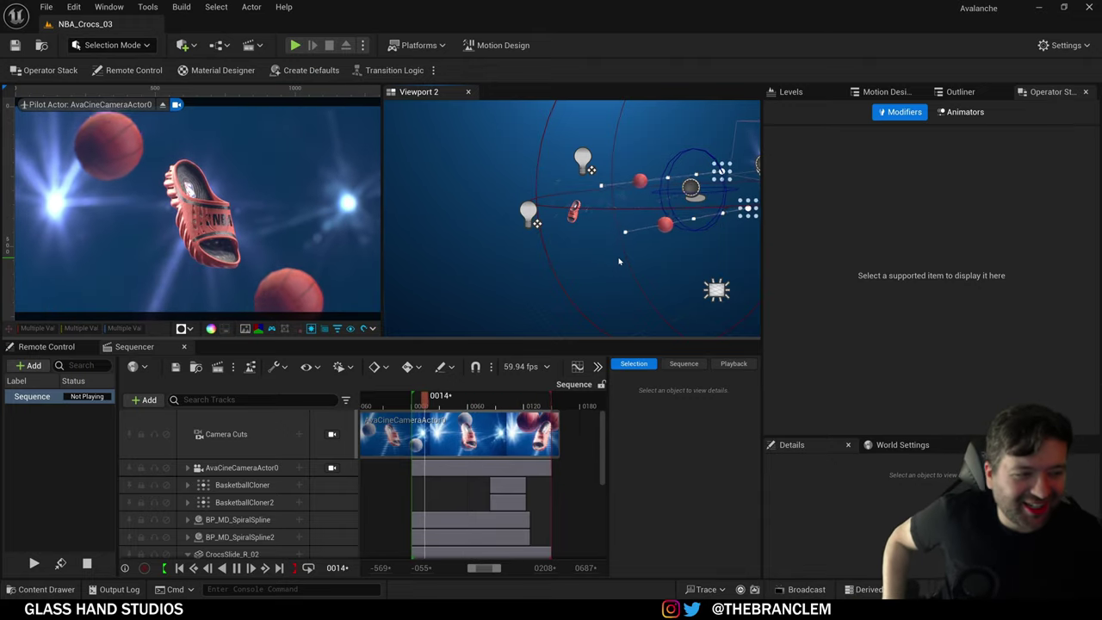
left_click(331, 434)
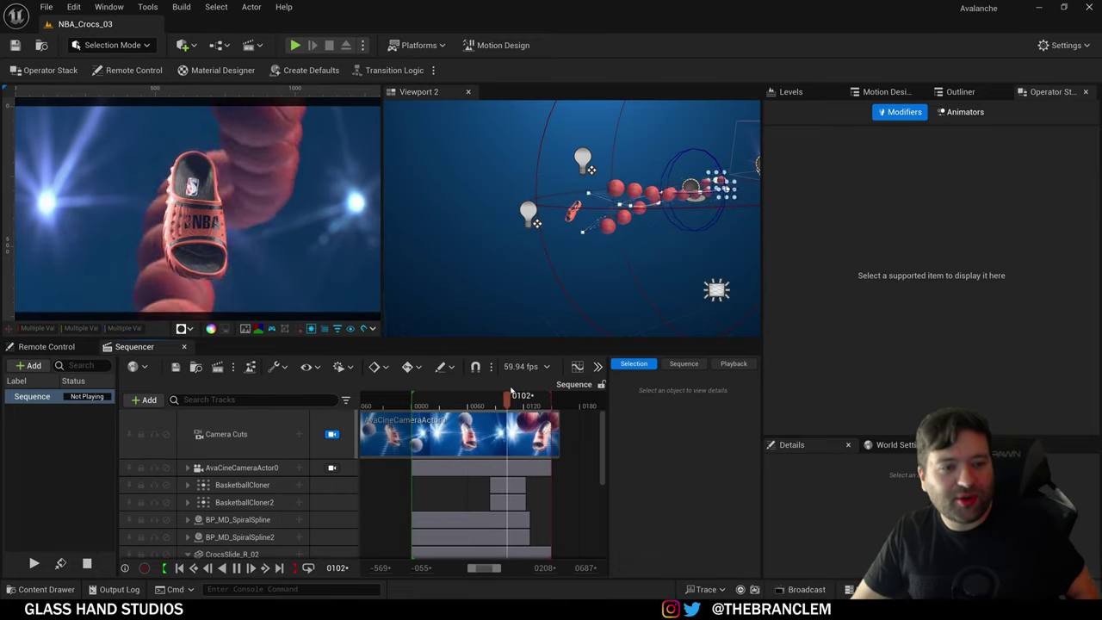
left_click(237, 567)
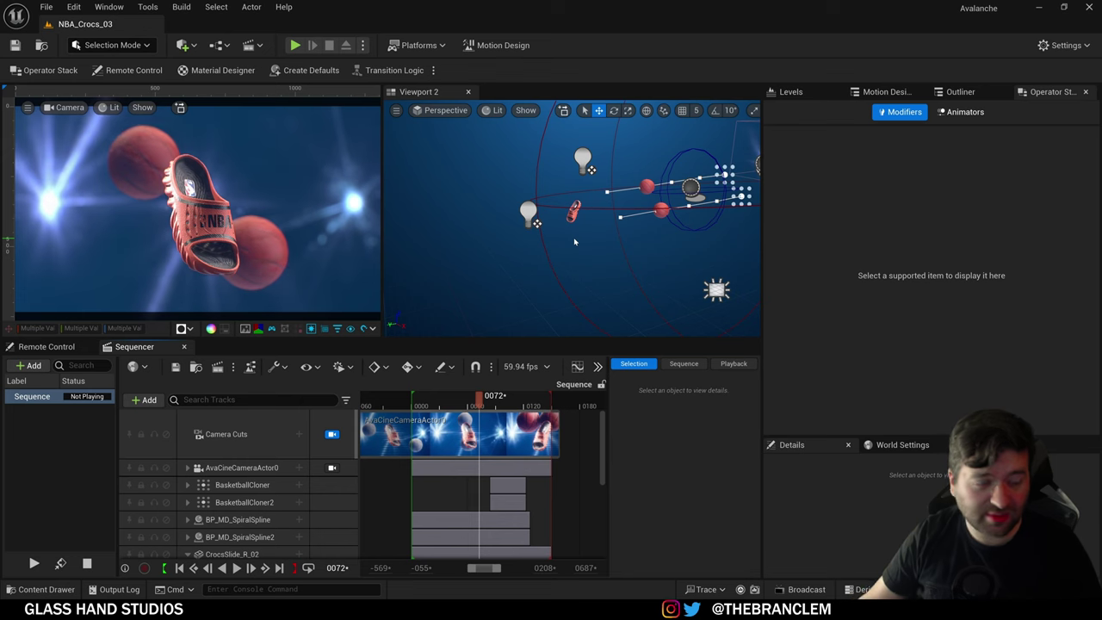
Step: Orbit around the scene in Viewport 2 and examine PointLight2, the light near the shoe and RectLight2 below
right_click_drag(562, 247, 627, 270)
left_click_drag(628, 262, 655, 271, "alt")
left_click(461, 172)
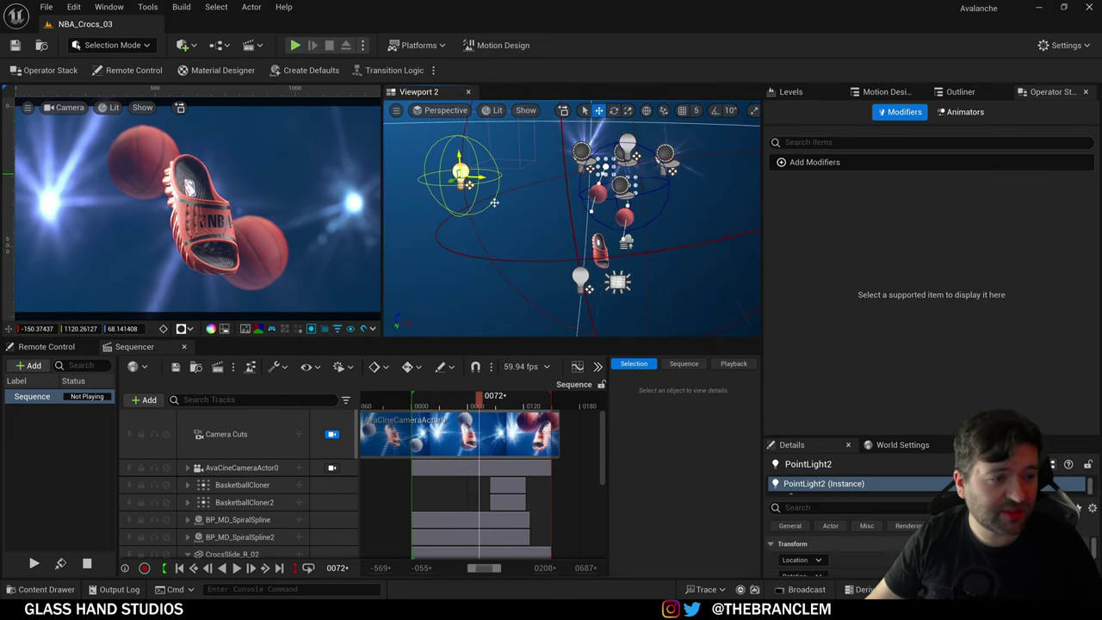
left_click(581, 277)
right_click_drag(581, 277, 559, 258)
left_click(583, 266)
left_click_drag(654, 299, 637, 272, "alt")
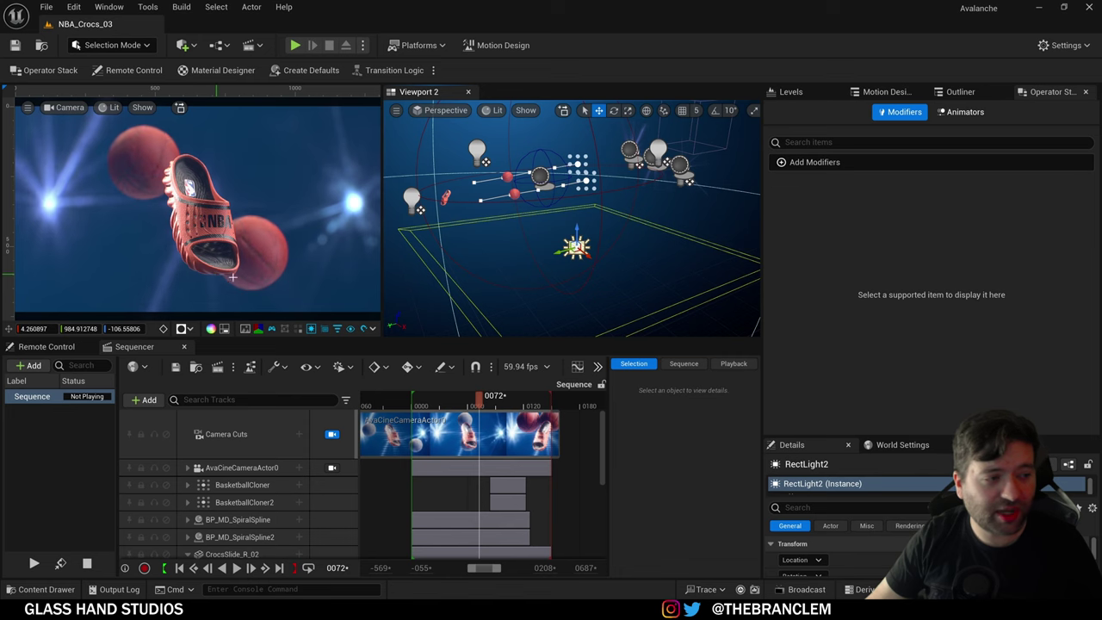
Step: Select the RectLight above the scene and examine its position relative to the shoe and the basketball splines
right_click_drag(620, 262, 616, 185)
left_click(600, 246)
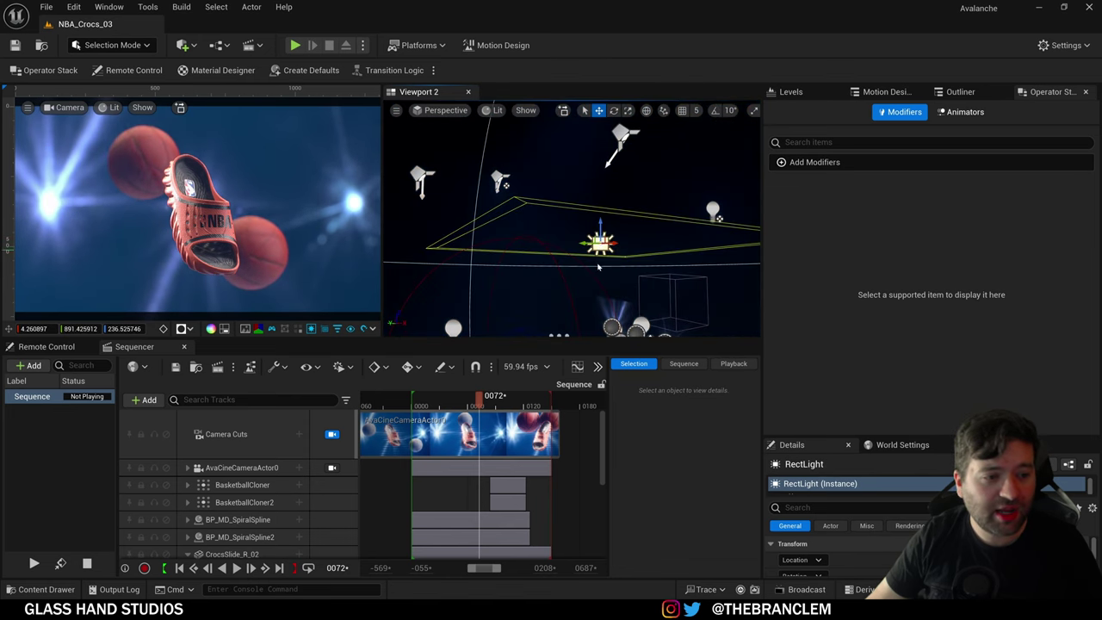
left_click_drag(599, 267, 564, 151, "alt")
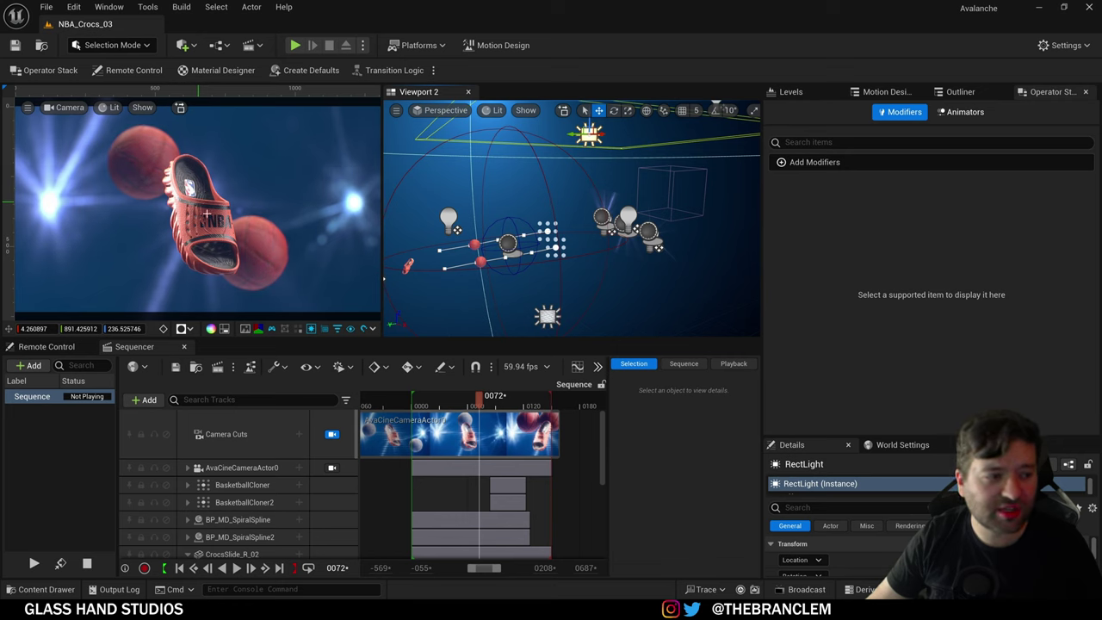
right_click_drag(548, 249, 555, 228)
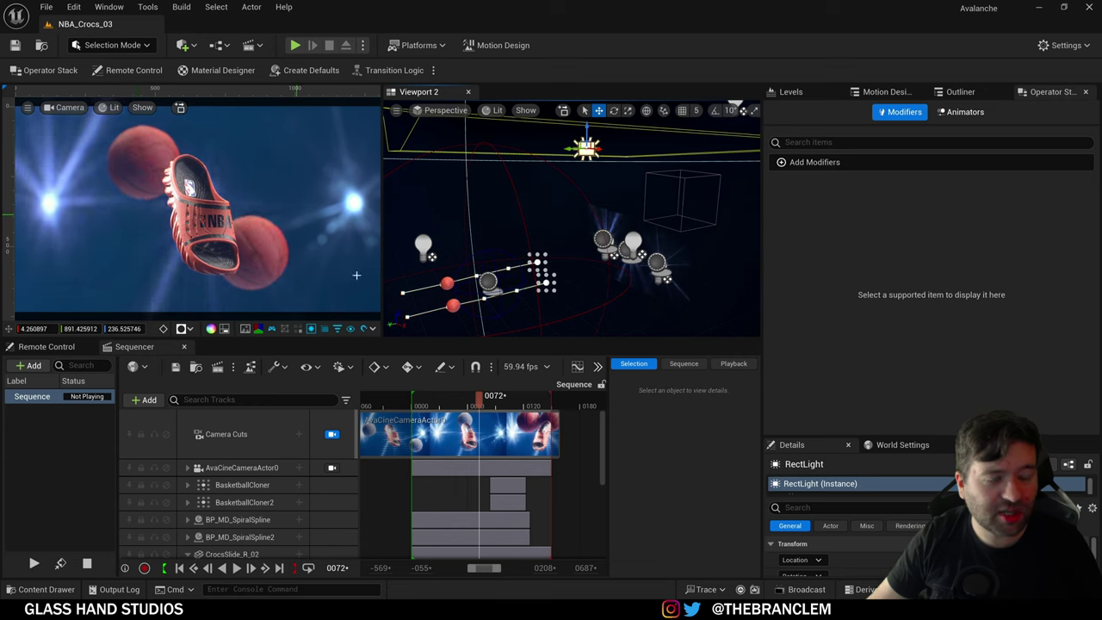
left_click_drag(736, 105, 677, 231, "alt")
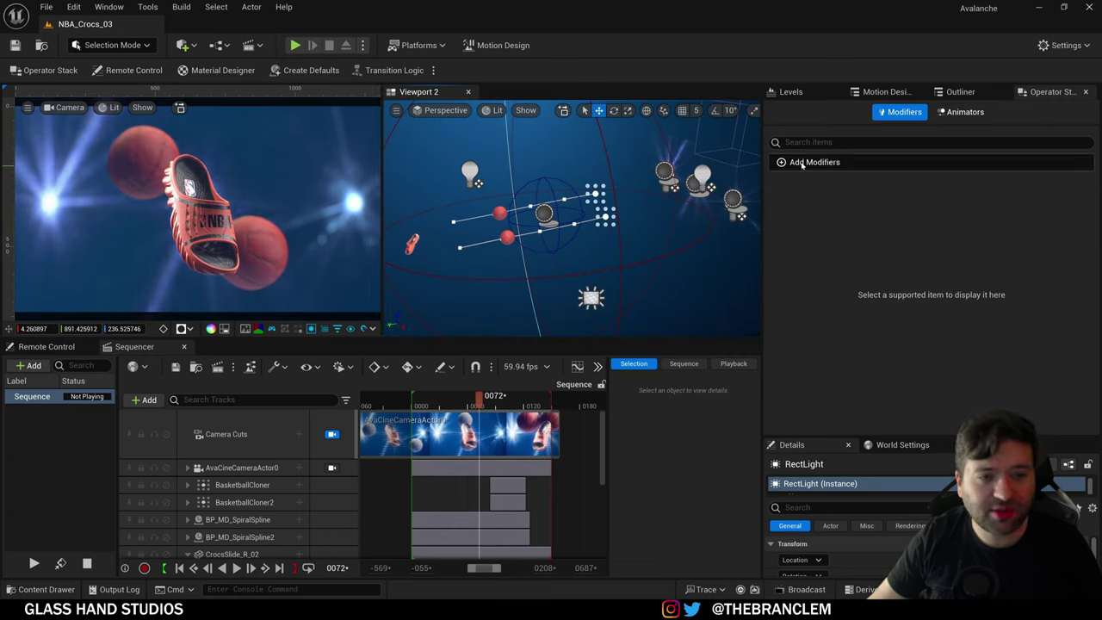
Step: Select the lens light blueprints behind the basketball splines in Viewport 2 and examine their placement from another angle
right_click_drag(617, 186, 658, 205)
left_click(610, 175)
left_click(647, 202)
left_click(588, 190)
right_click_drag(588, 190, 583, 227)
Step: Select AvaPostProcessVolume0 in the Motion Design Outliner and enlarge the Details area to show more of its settings
left_click(987, 97)
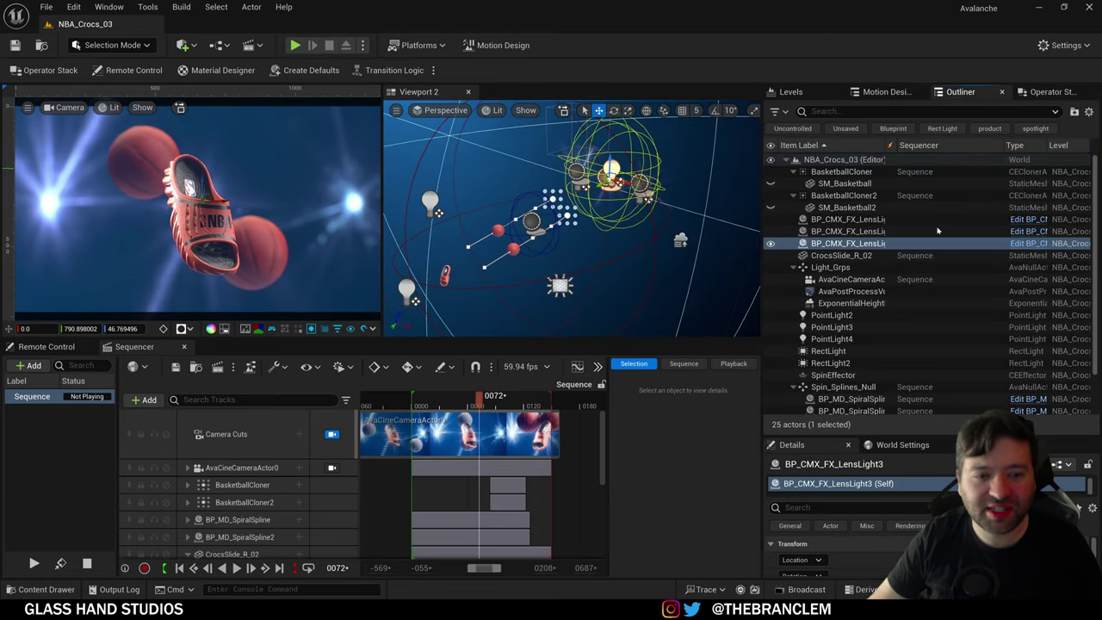
left_click(884, 94)
scroll(913, 344, "down", 3)
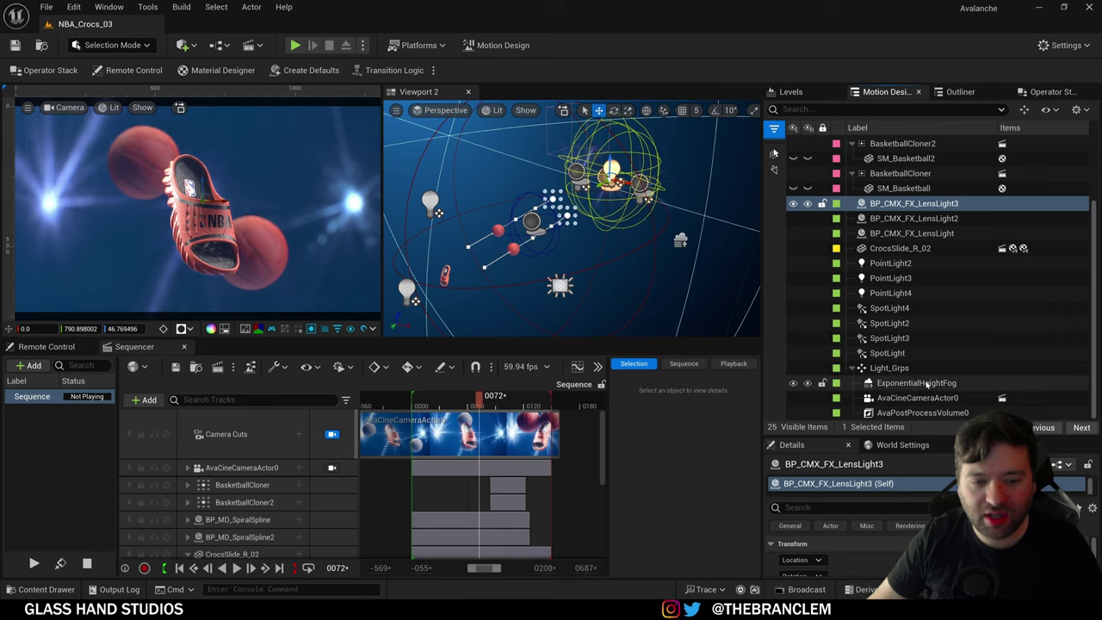
left_click(919, 412)
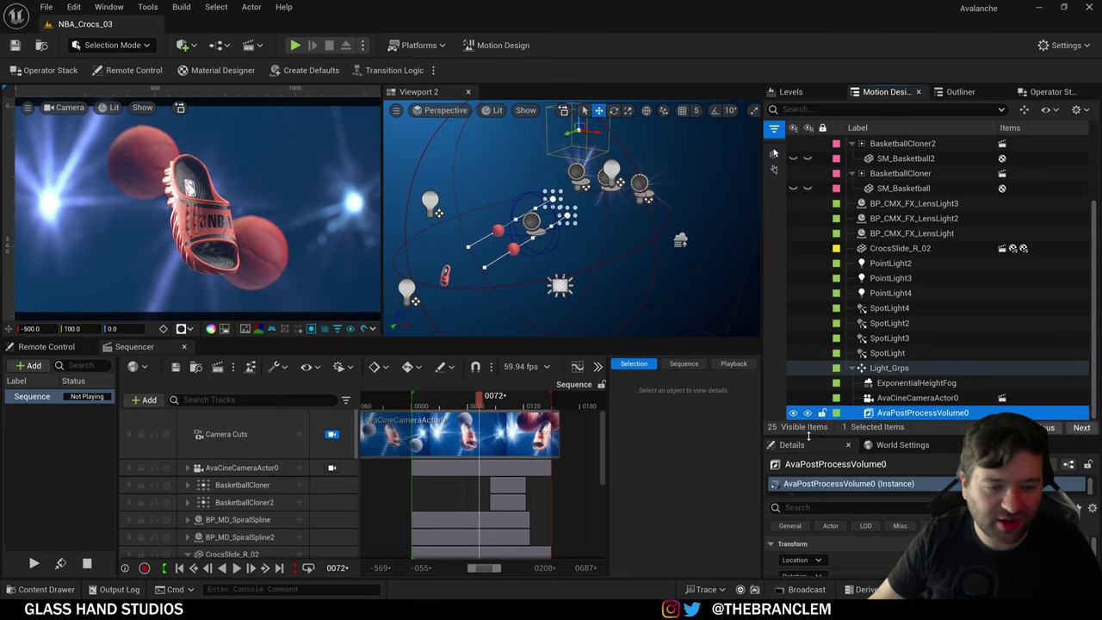
left_click_drag(808, 436, 811, 244)
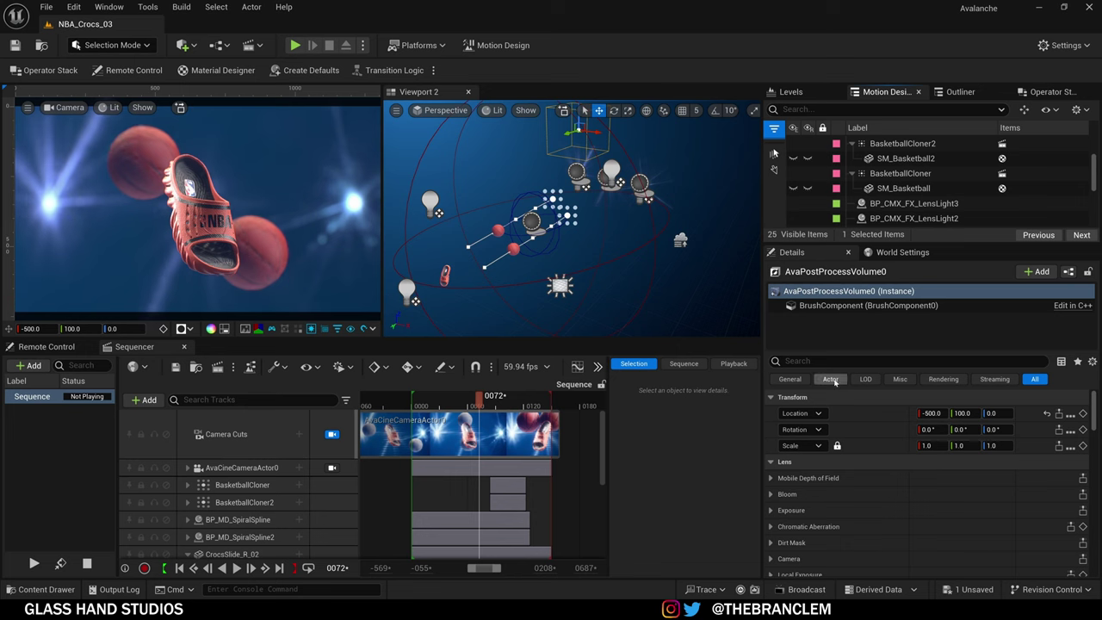
Step: Switch the editor from Selection to Motion Design mode and display the Cameras tools that include the Ava Post Process Volume
left_click(110, 45)
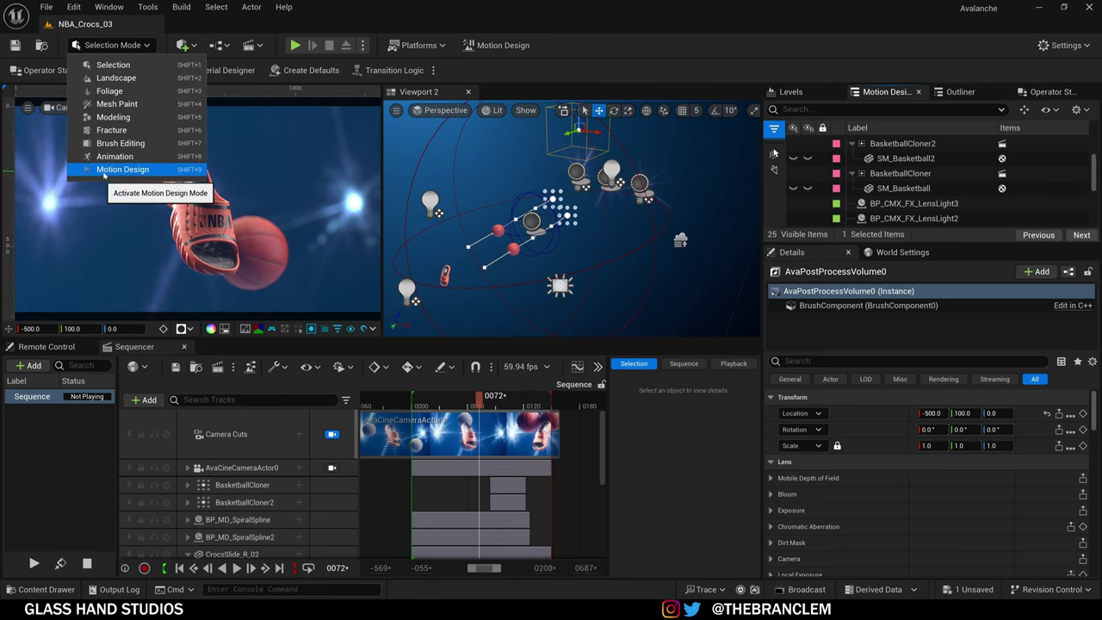
left_click(120, 170)
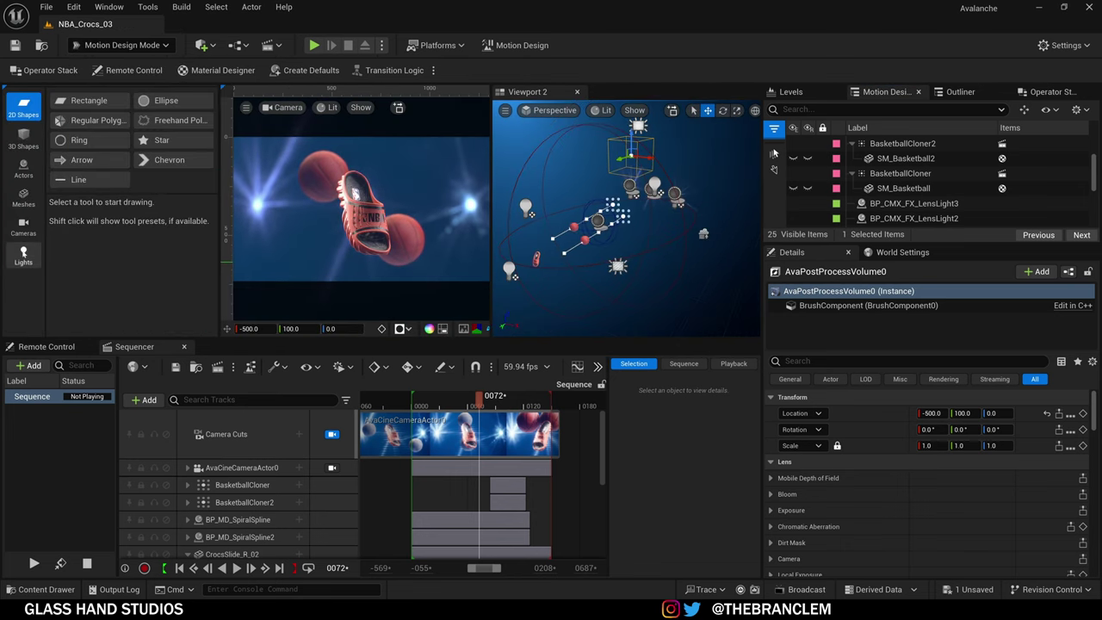
left_click(23, 255)
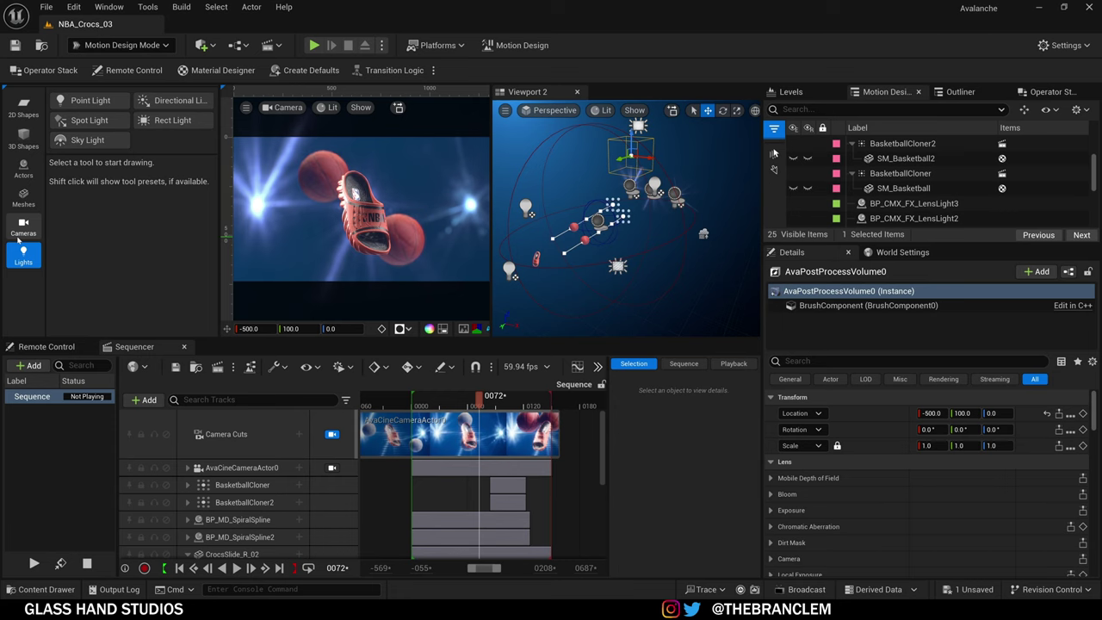
left_click(23, 226)
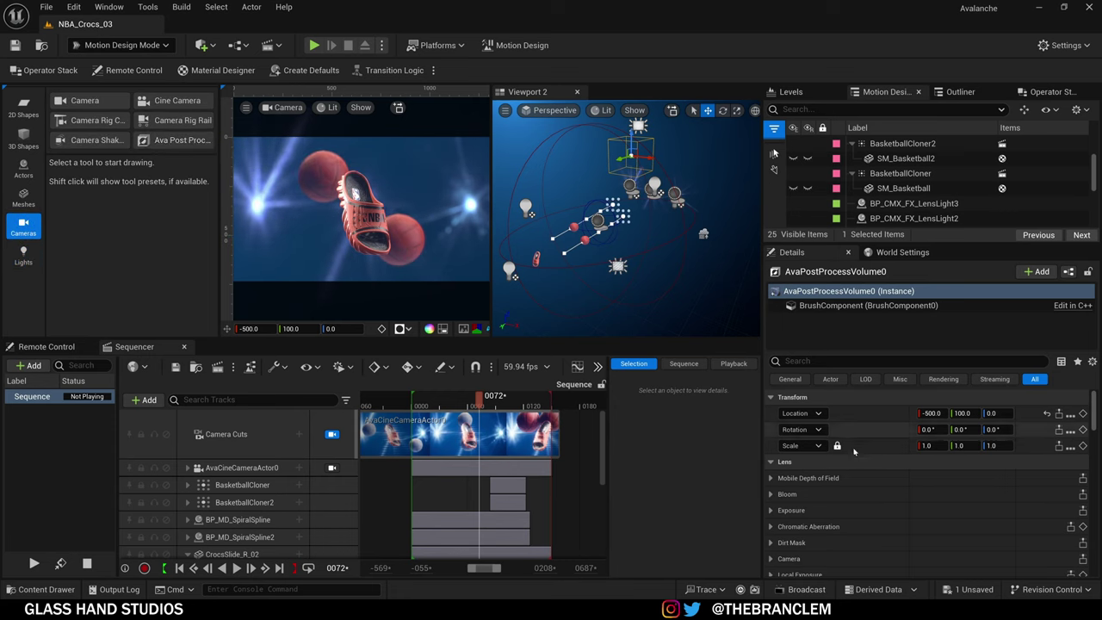
Step: Look through AvaPostProcessVolume0's settings from Lens to Path Tracing and return to the Reflections section
scroll(839, 499, "down", 10)
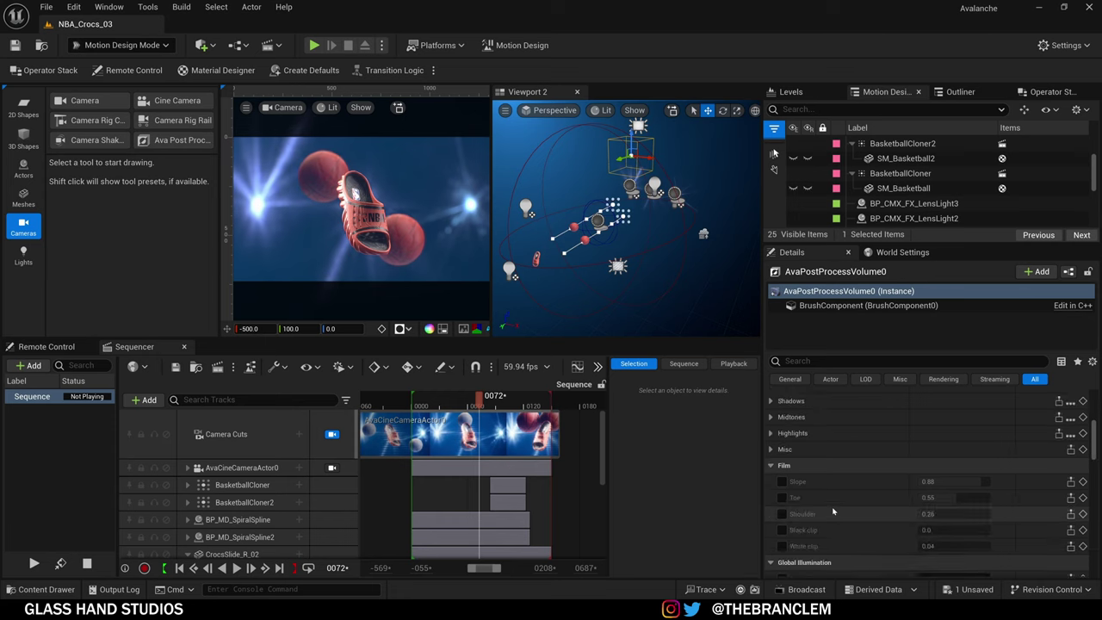
scroll(832, 512, "down", 8)
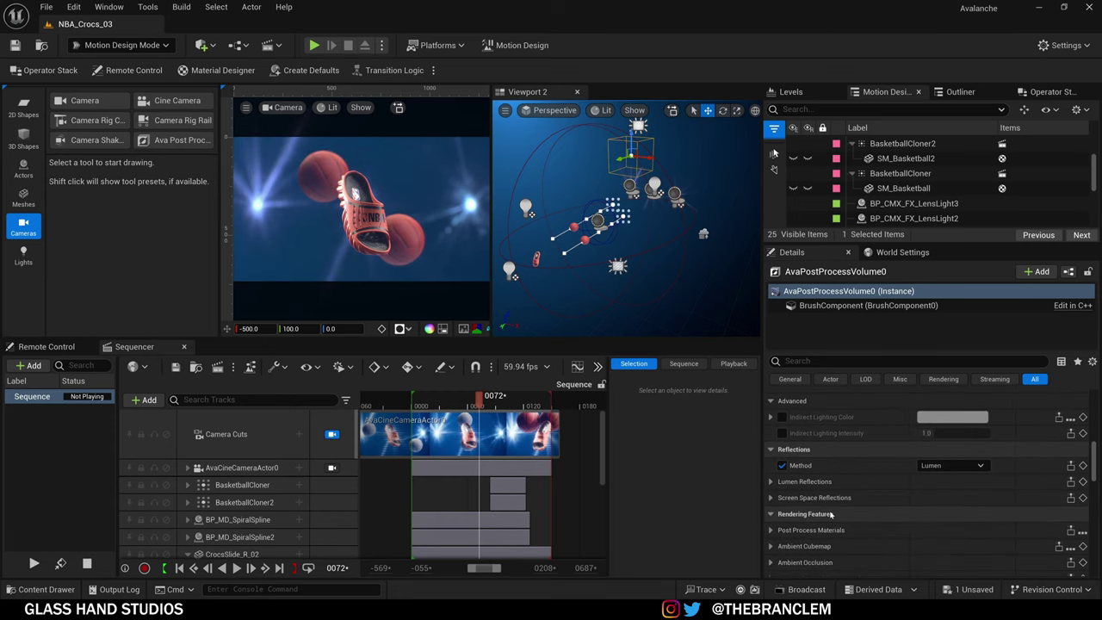
scroll(828, 514, "down", 10)
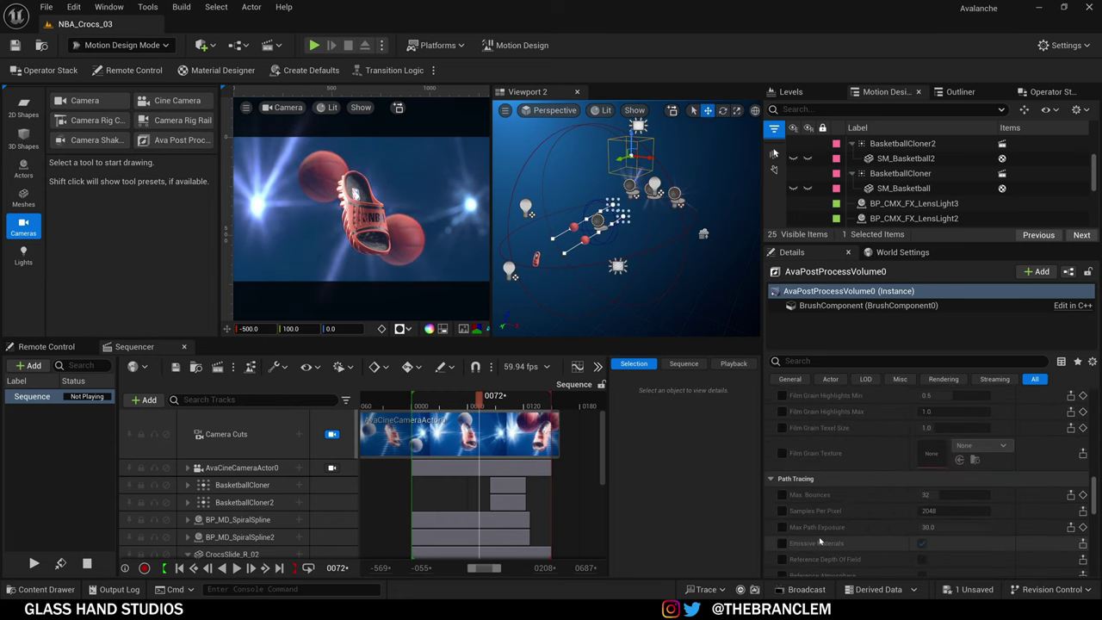
scroll(818, 536, "up", 3)
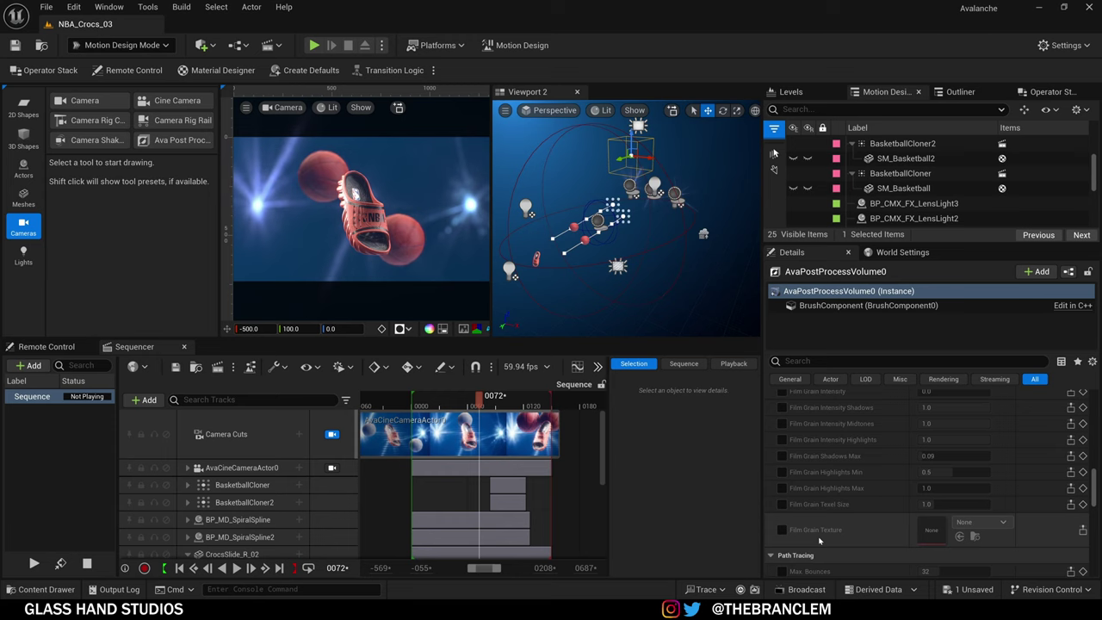
scroll(852, 517, "up", 8)
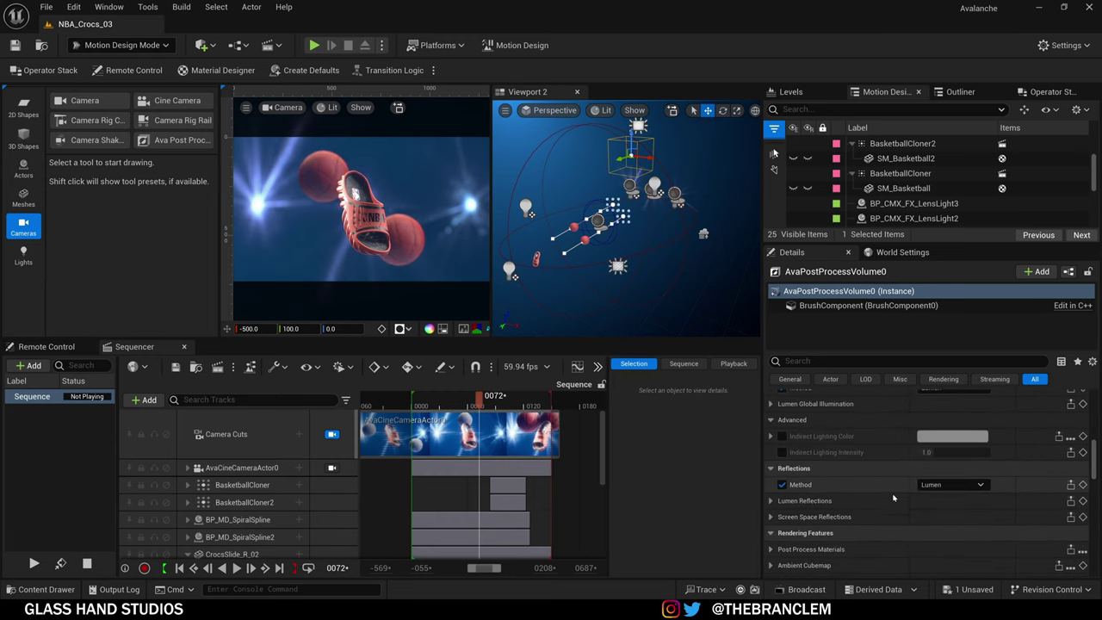
scroll(892, 497, "up", 1)
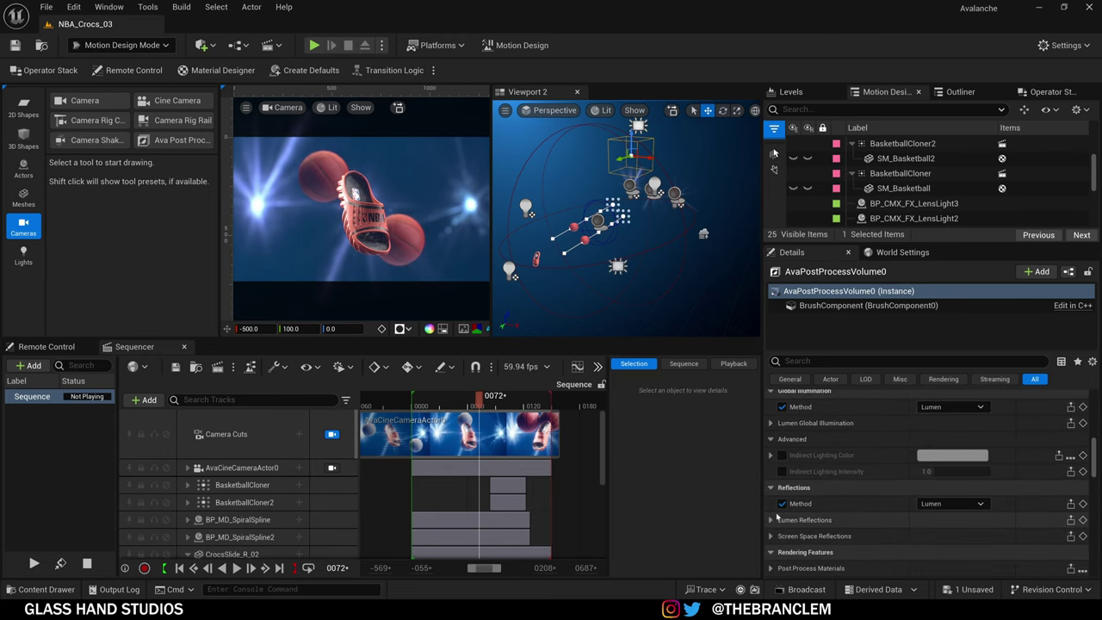
Step: Expand the Lumen Reflections settings and examine the quality, ray lighting mode, roughness and bounce options
left_click(769, 520)
scroll(861, 516, "down", 5)
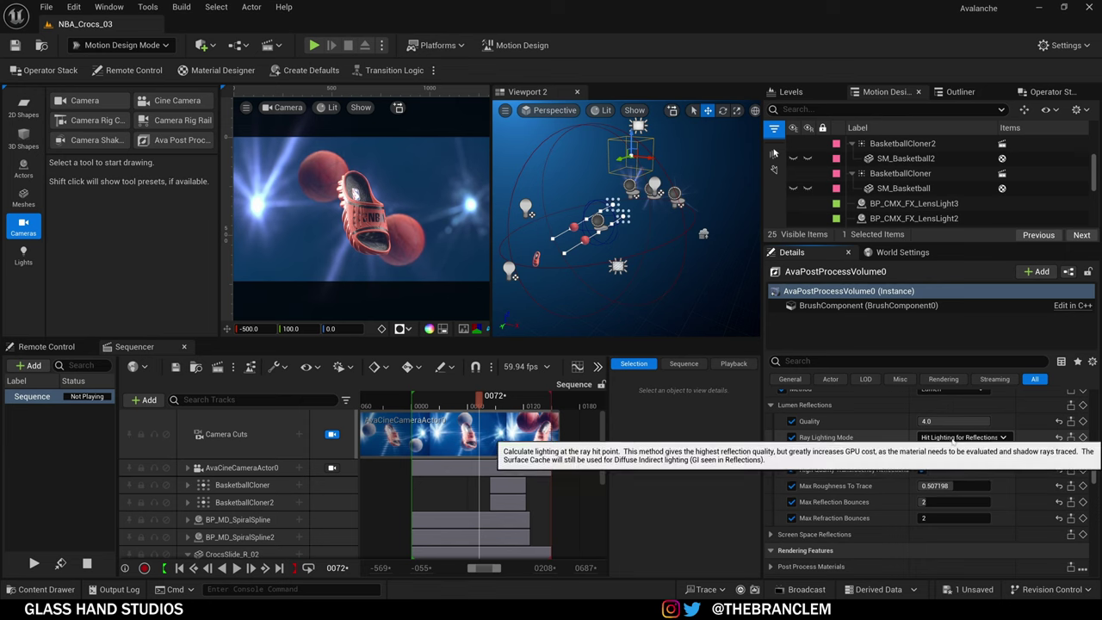
scroll(929, 517, "up", 1)
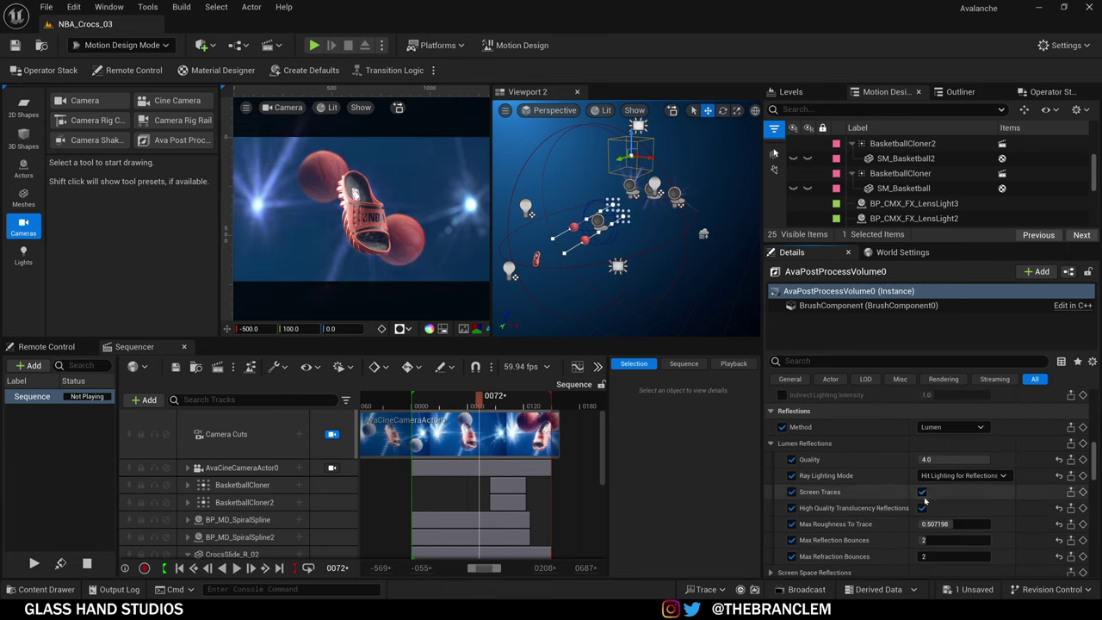
scroll(904, 551, "down", 2)
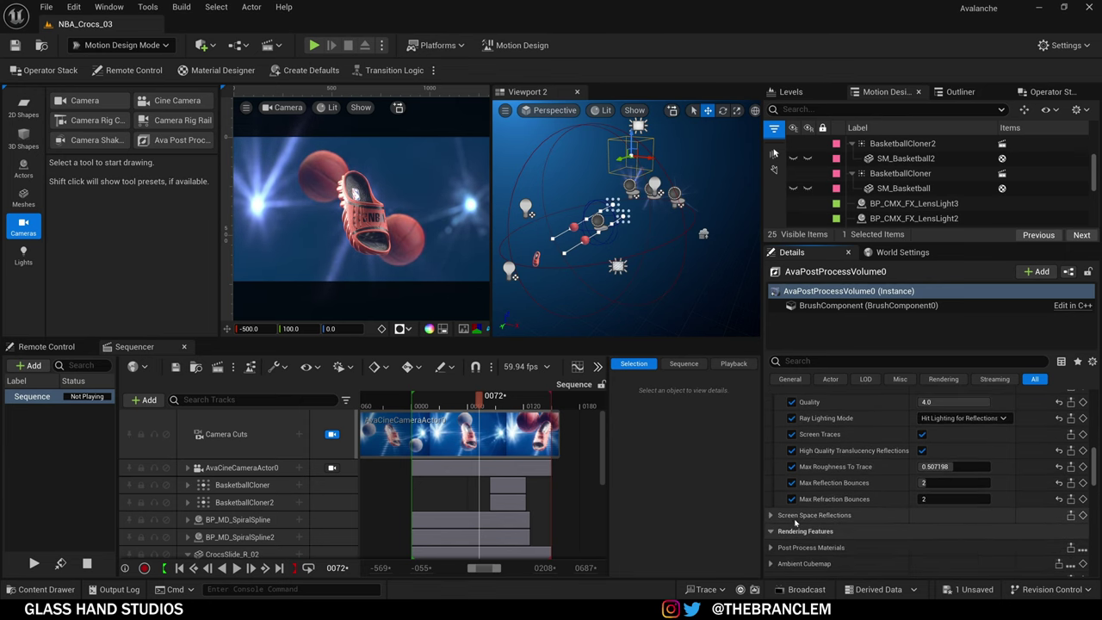
scroll(800, 516, "down", 2)
scroll(826, 465, "up", 4)
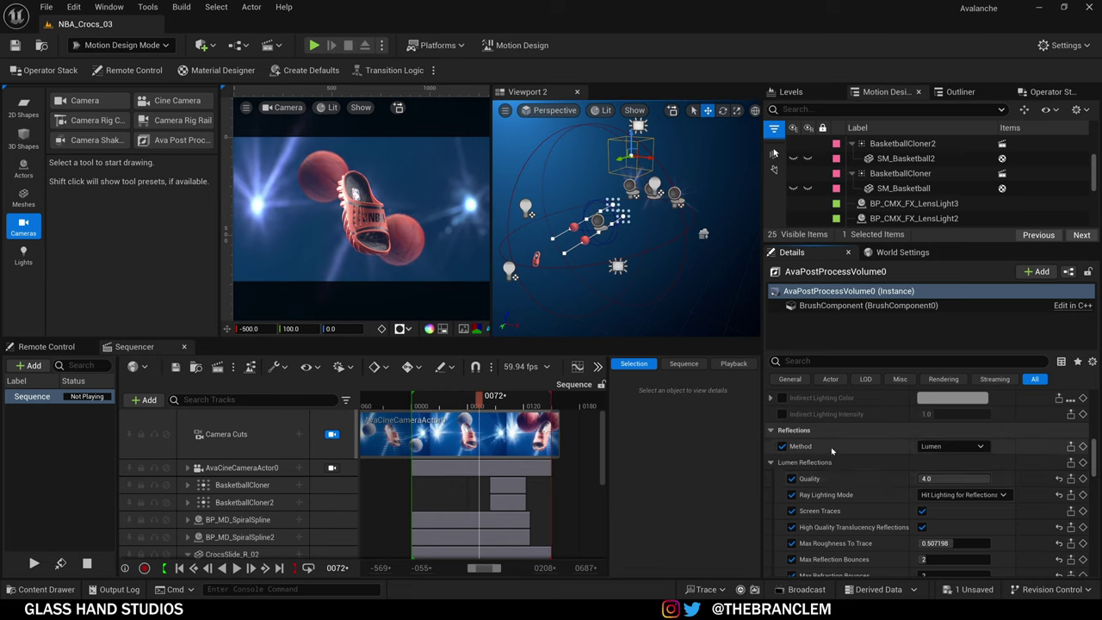
Step: Expand Lumen Global Illumination with its Advanced group and examine the scene lighting, detail and final gather settings
scroll(831, 450, "up", 5)
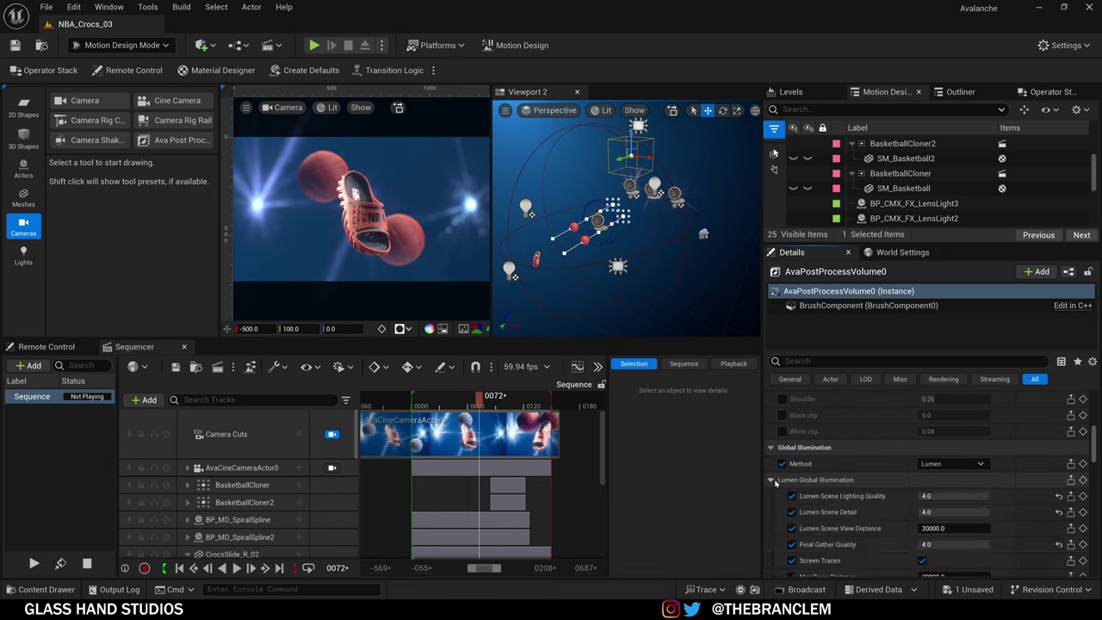
scroll(852, 508, "down", 2)
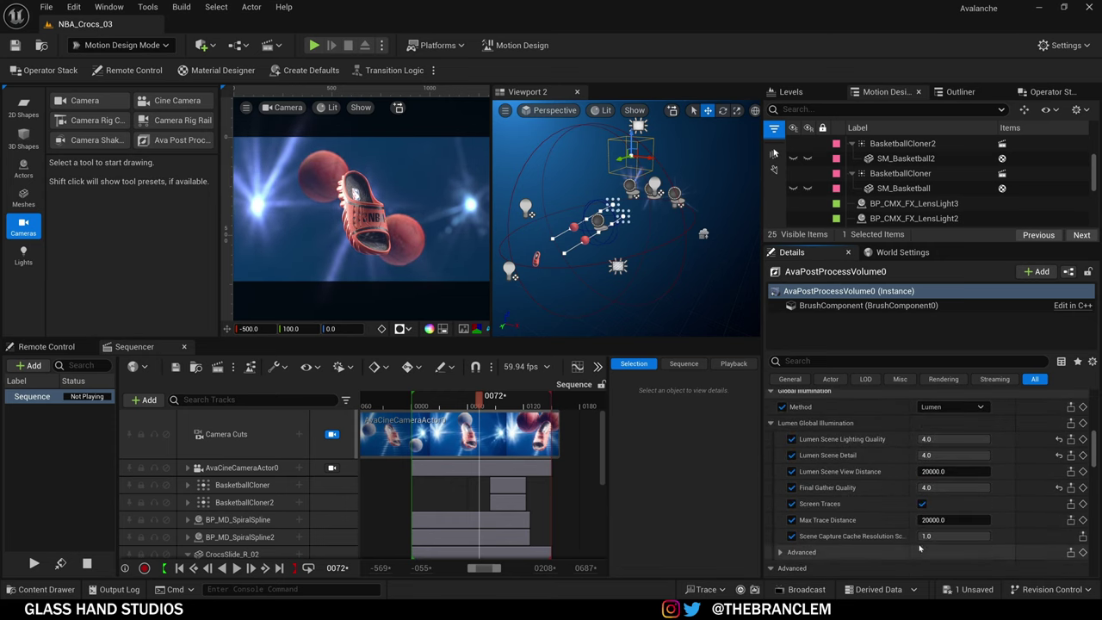
left_click(803, 551)
scroll(861, 516, "down", 2)
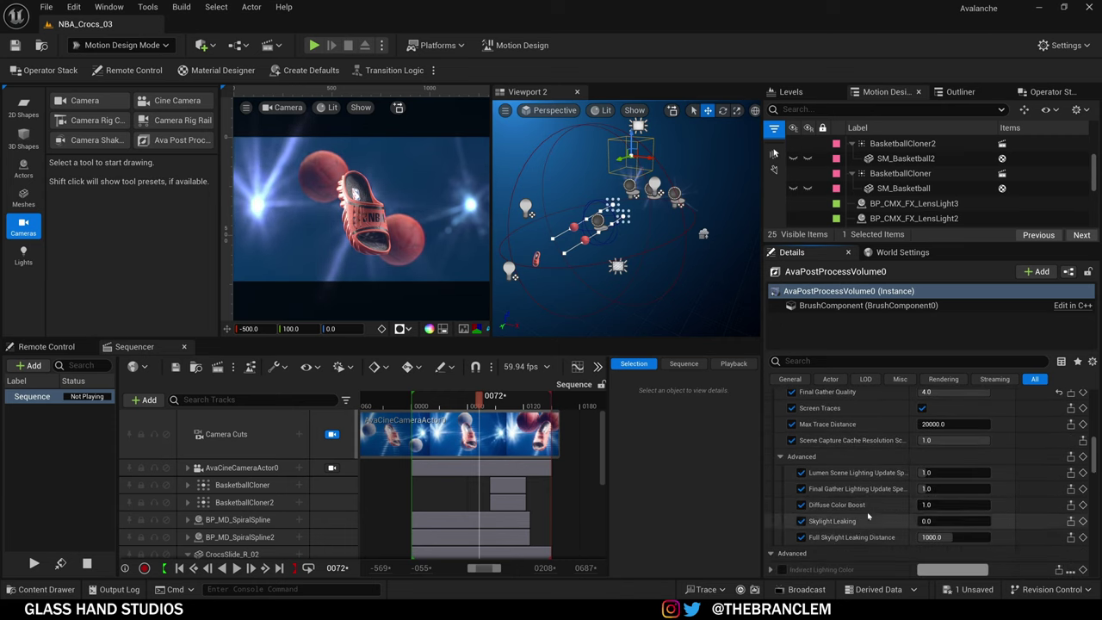
Step: Expand the post process volume's Bloom and Exposure settings and examine the bloom method, intensity, Min EV100 and Max EV100
scroll(874, 503, "down", 6)
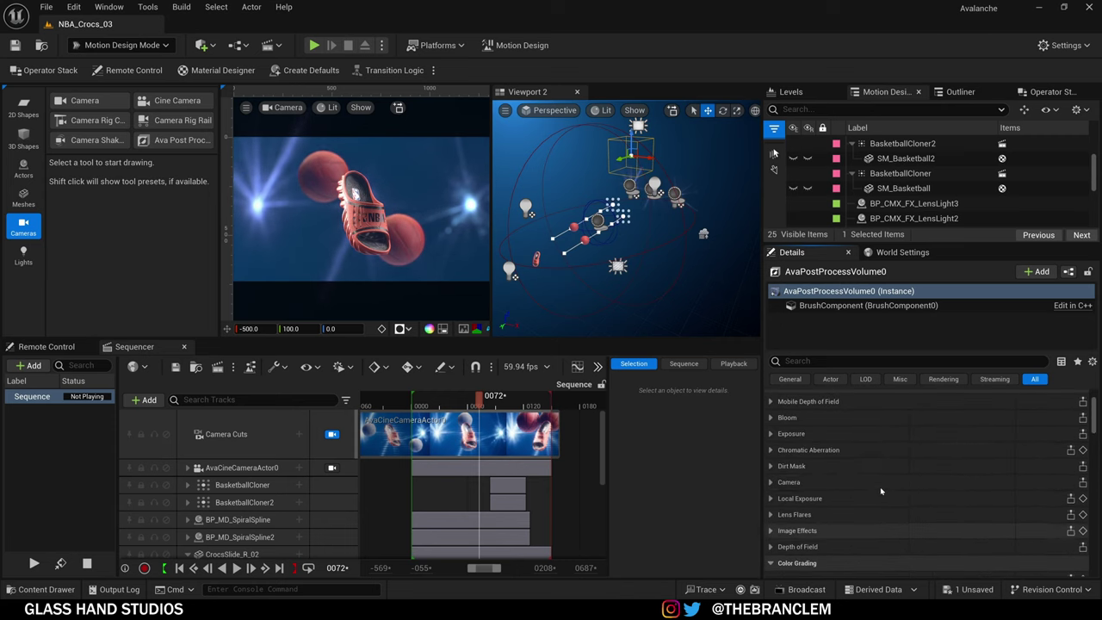
scroll(880, 491, "down", 1)
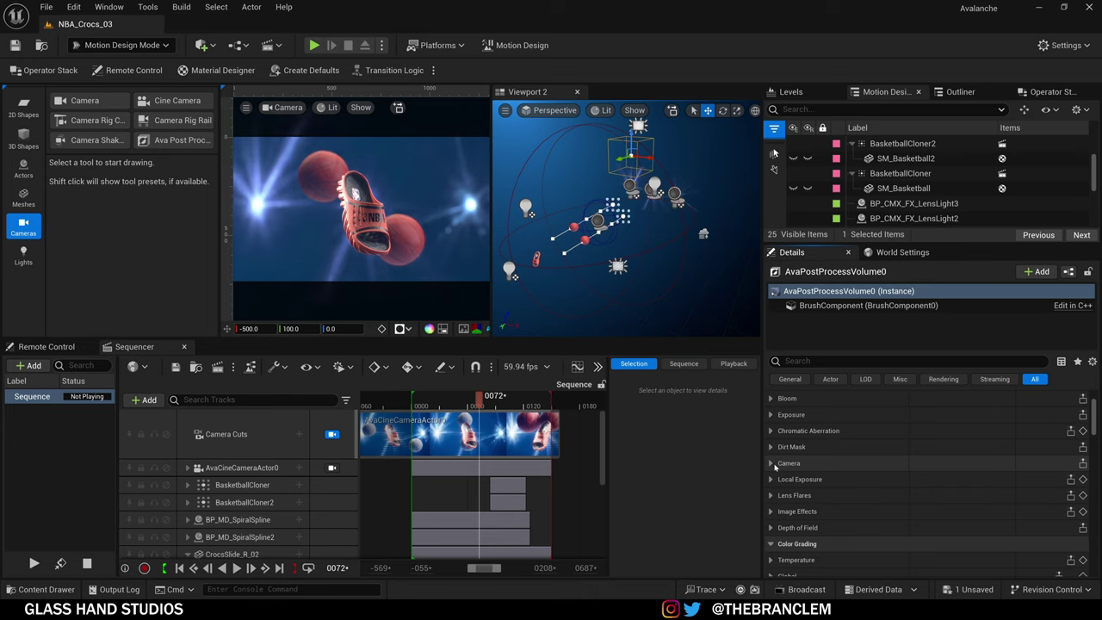
left_click(783, 397)
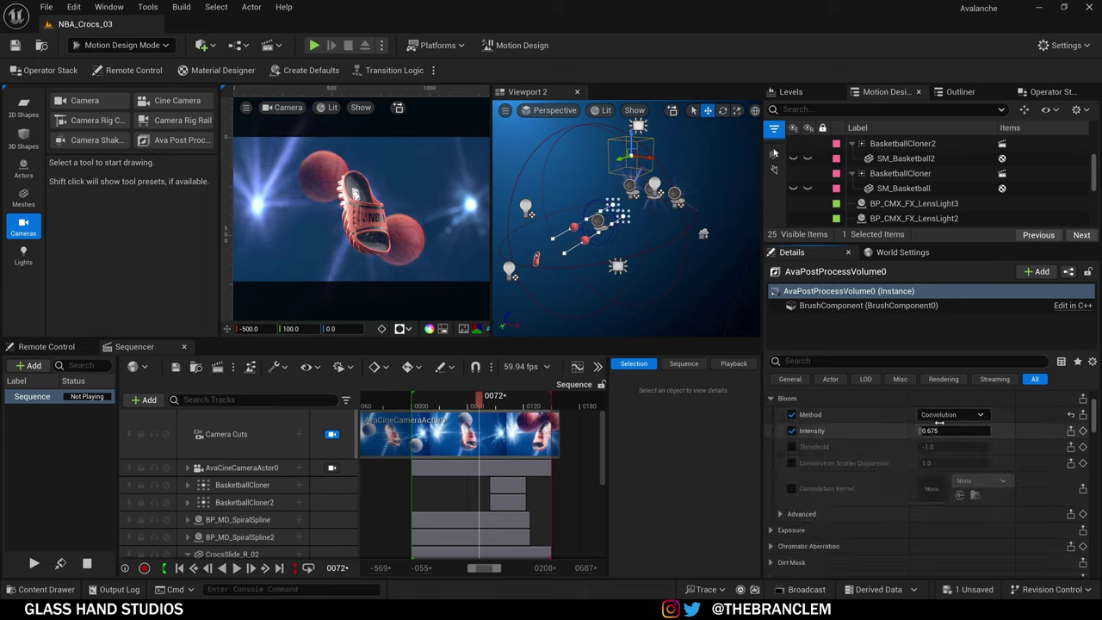
scroll(843, 532, "down", 3)
left_click(772, 472)
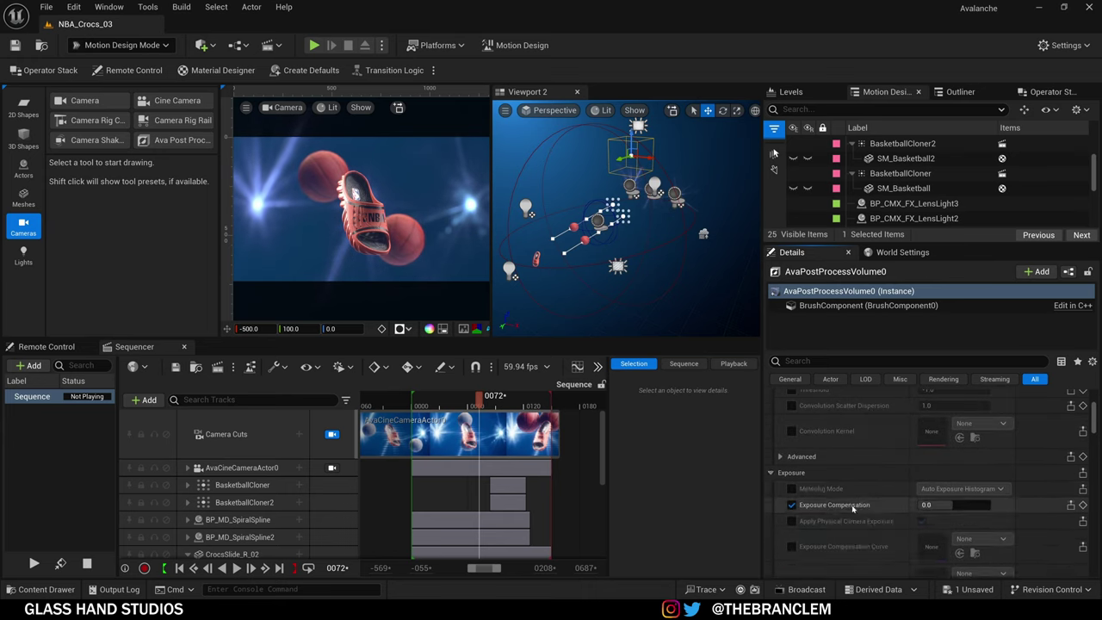
scroll(853, 504, "down", 4)
scroll(886, 465, "down", 2)
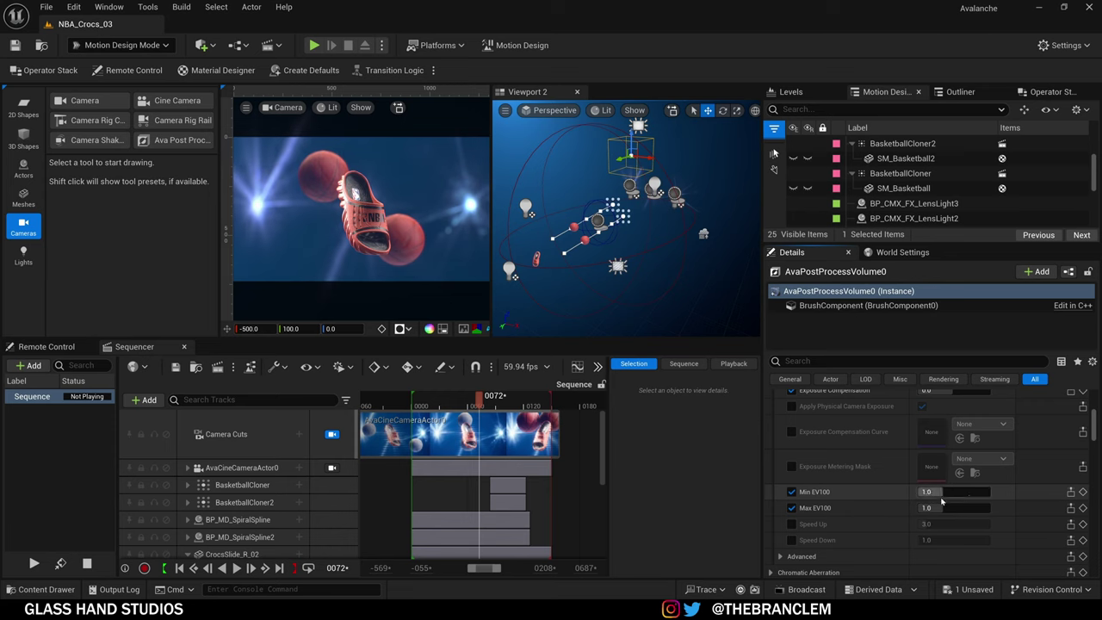
scroll(825, 555, "down", 3)
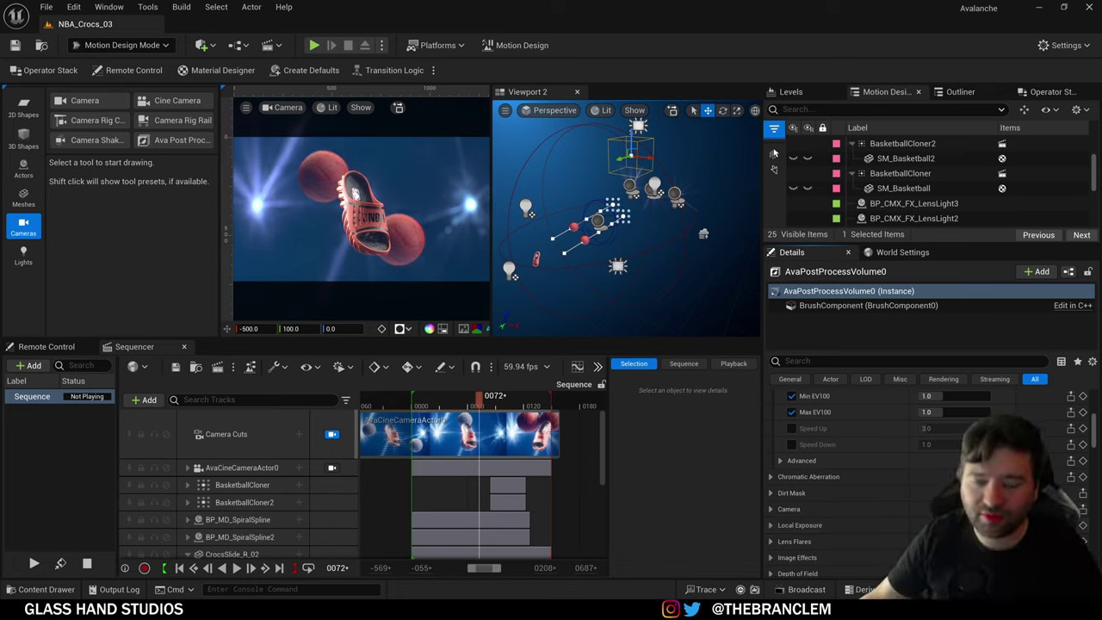
Step: Scrub the NBA_Crocs_03 sequence to frame 51 and bring Viewport 2 close to the shoe
left_click(444, 401)
scroll(460, 495, "up", 3, "ctrl")
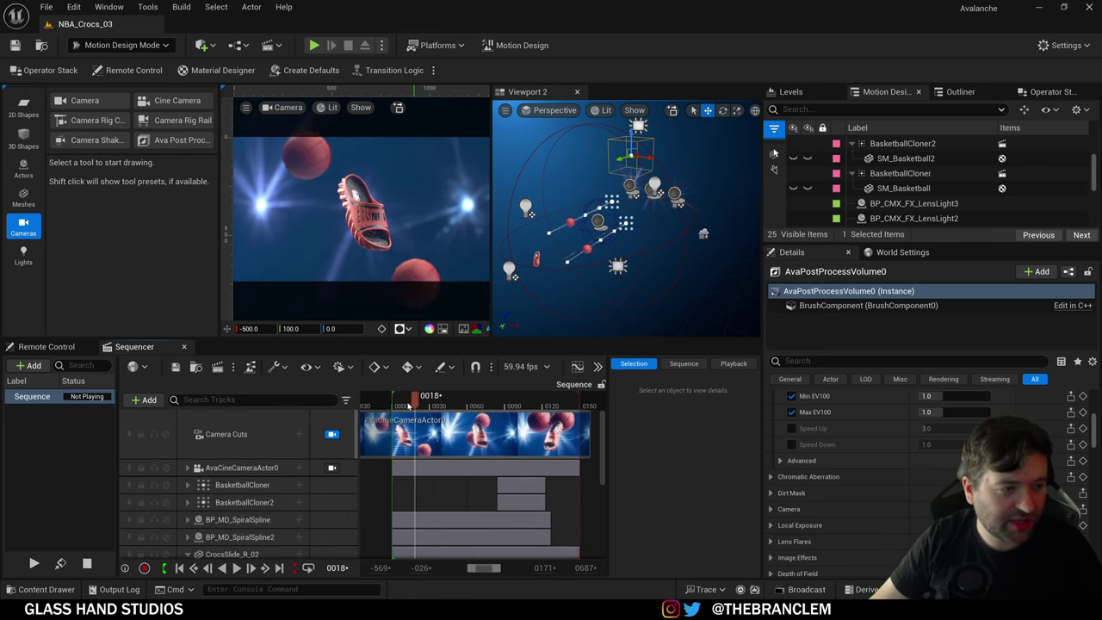
left_click_drag(409, 404, 456, 404)
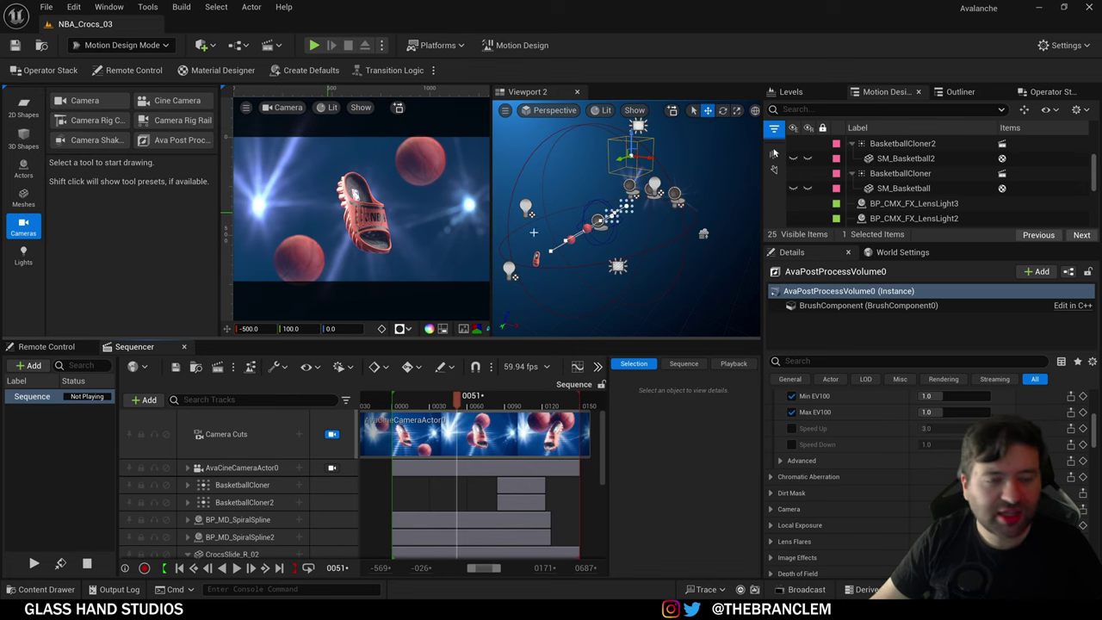
mouse_move(534, 232)
right_mouse_down()
mouse_move(494, 245)
mouse_move(511, 258)
mouse_move(526, 243)
right_mouse_up()
key("w")
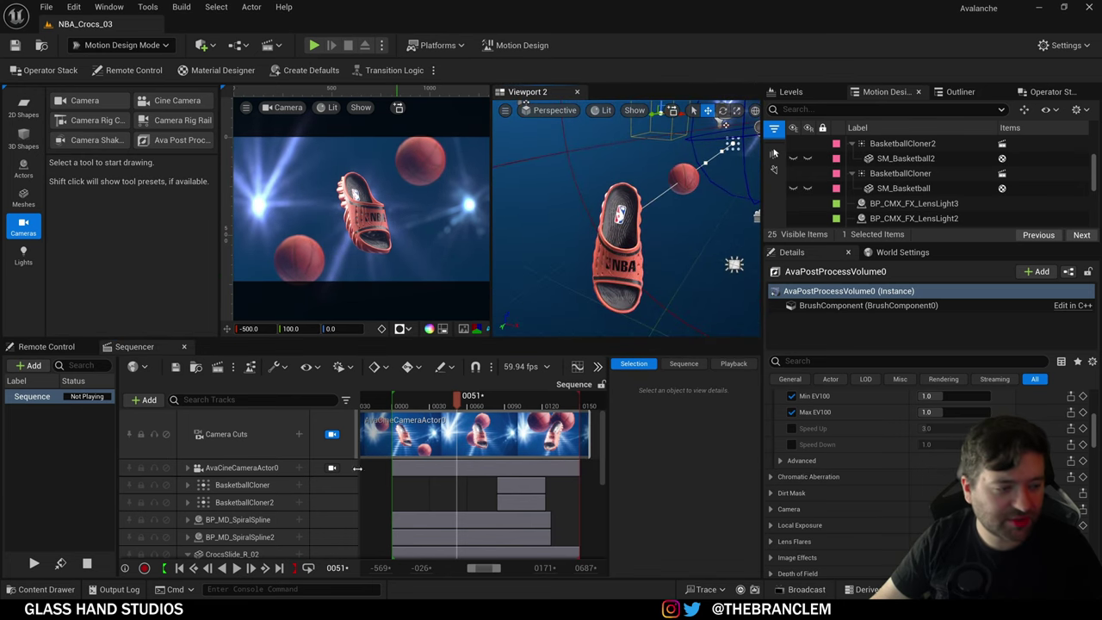
Step: Select the CrocsSlide_R_02 track in the sequence and expand it to show its Transform channels
scroll(189, 499, "down", 3)
left_click(186, 498)
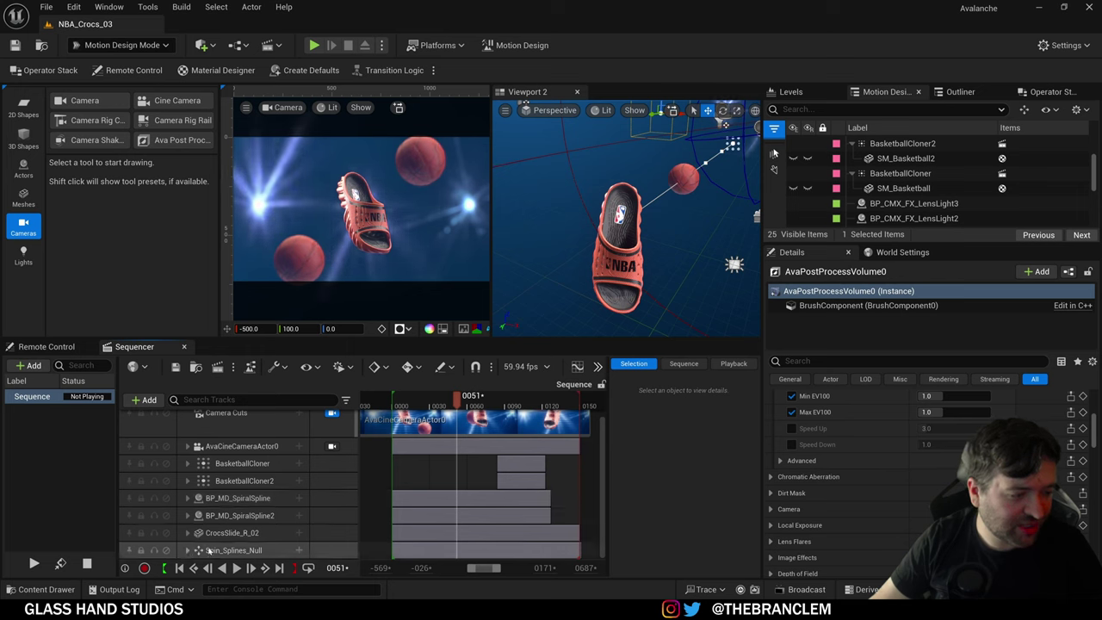
left_click(194, 534)
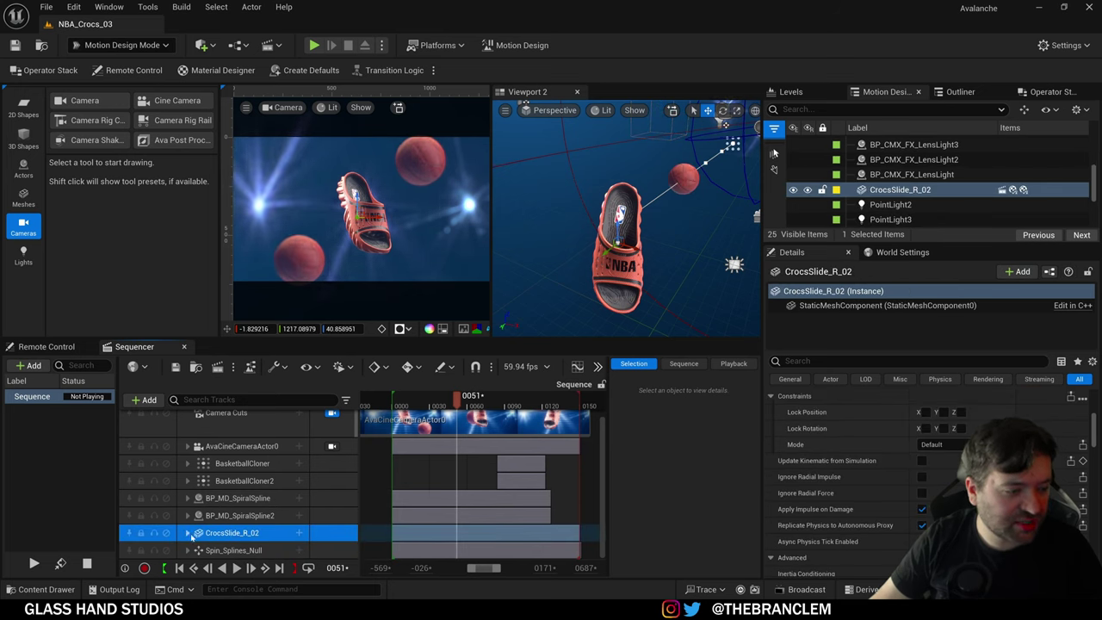
left_click(188, 534)
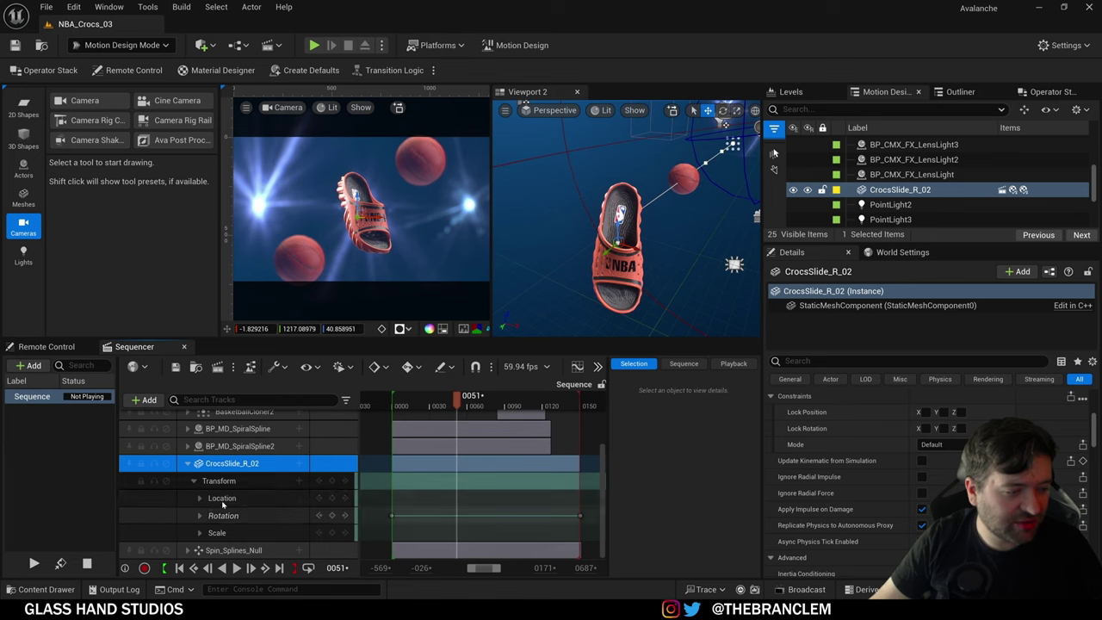
Step: Open the Sequencer curve editor for CrocsSlide_R_02 and display the shoe's Rotation curves to examine their easing
mouse_move(457, 401)
left_mouse_down()
mouse_move(539, 404)
mouse_move(454, 403)
left_mouse_up()
left_click(598, 368)
left_click(575, 370)
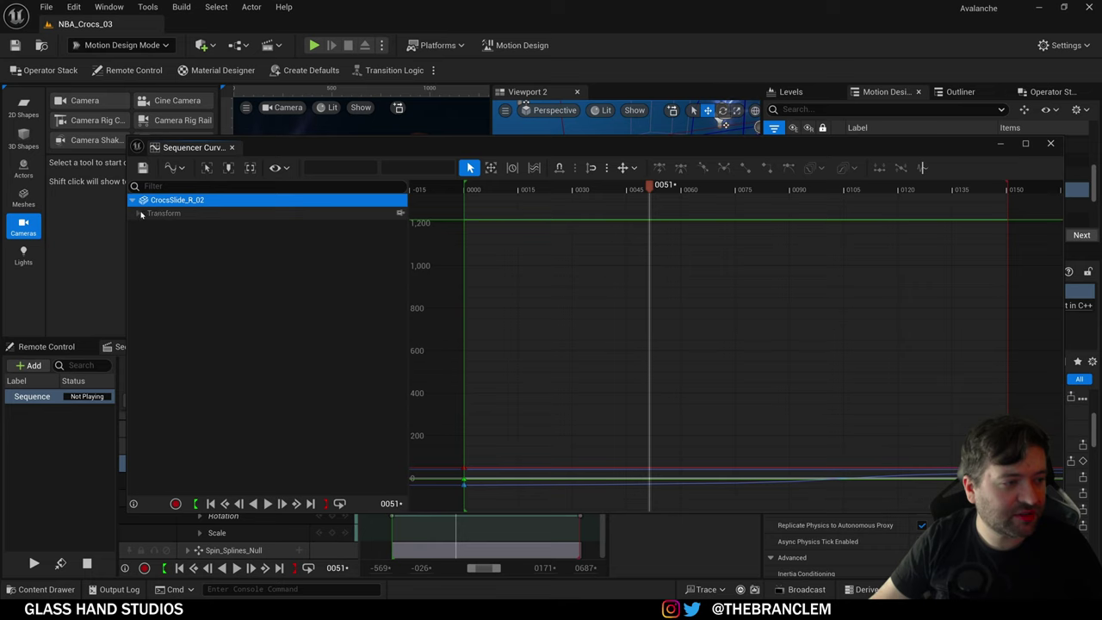
left_click(164, 241)
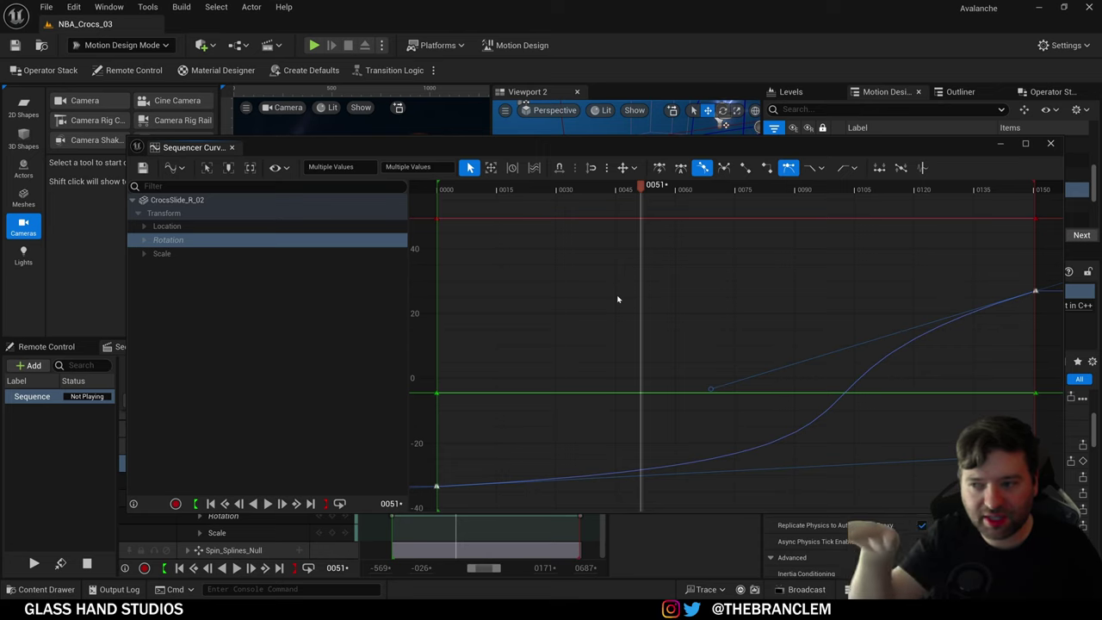
Step: Close the Sequencer curve editor, scrub the sequence to frame 120 and collapse the CrocsSlide_R_02 track
left_click(1051, 146)
left_click_drag(463, 409, 543, 411)
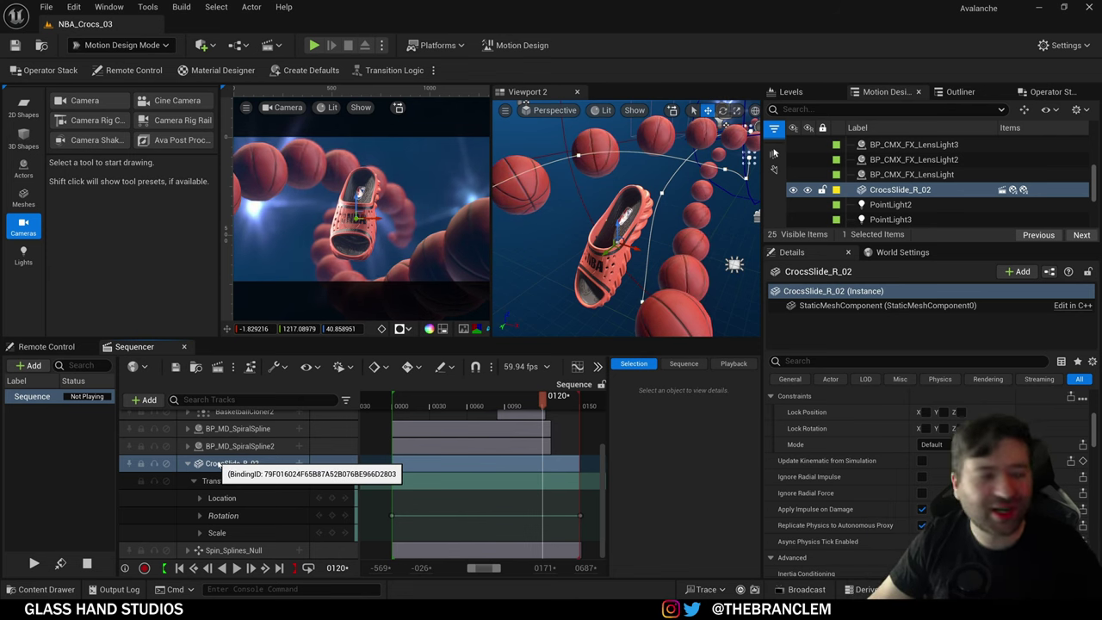
left_click(187, 464)
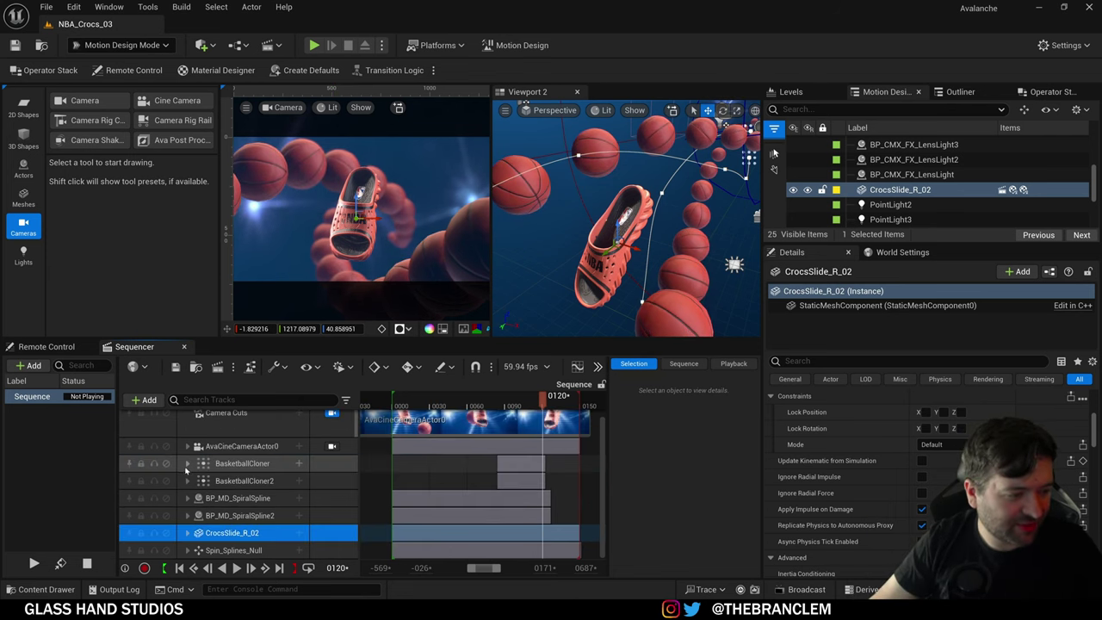
Step: Review the sequence's two spiral spline tracks, both basketball cloner tracks and the AvaCineCameraActor0 track by selecting each in turn
left_click(255, 517)
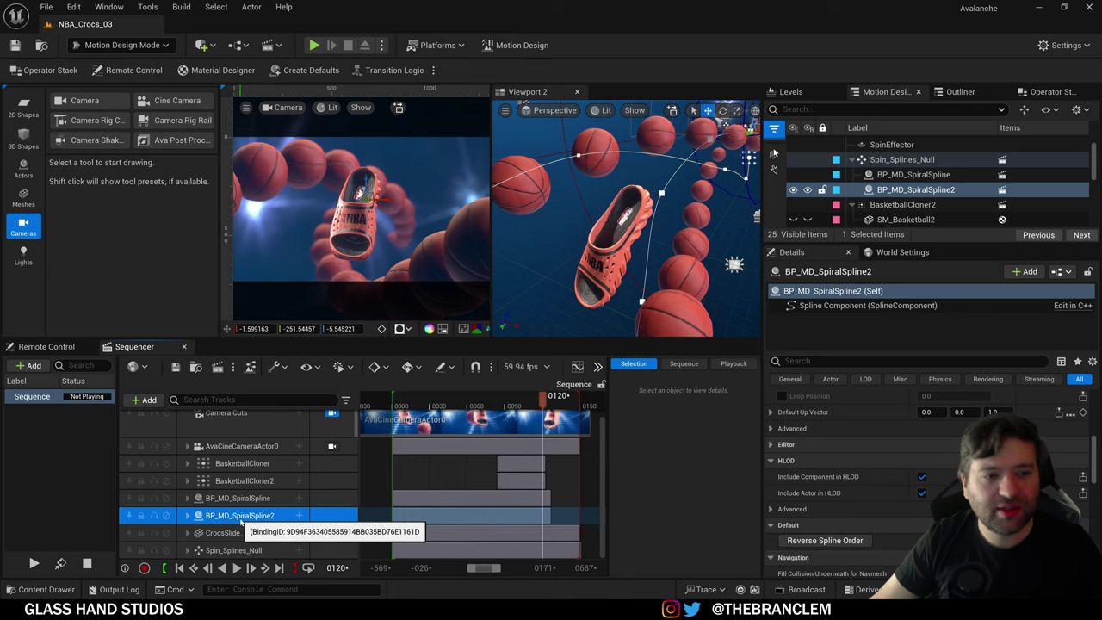
left_click(246, 496)
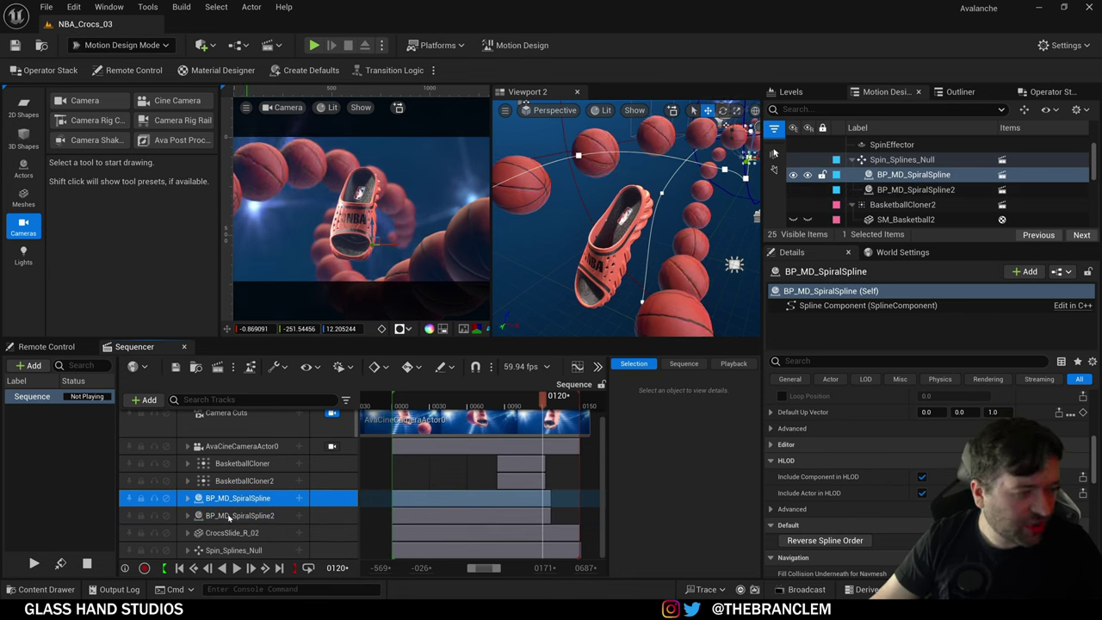
left_click(231, 482)
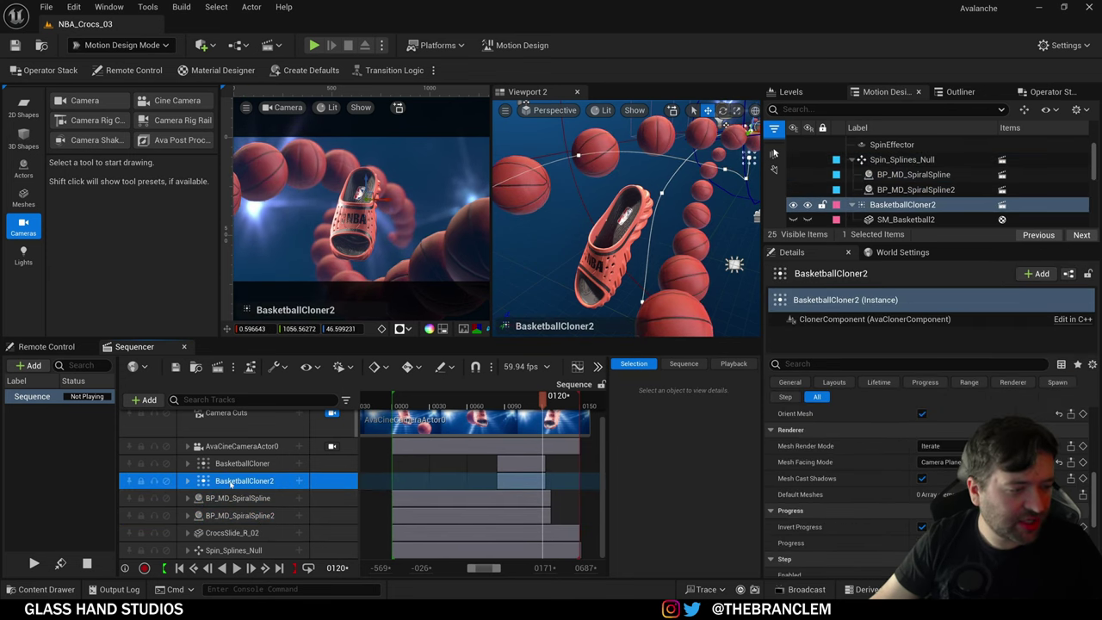
left_click(234, 463)
left_click(237, 446)
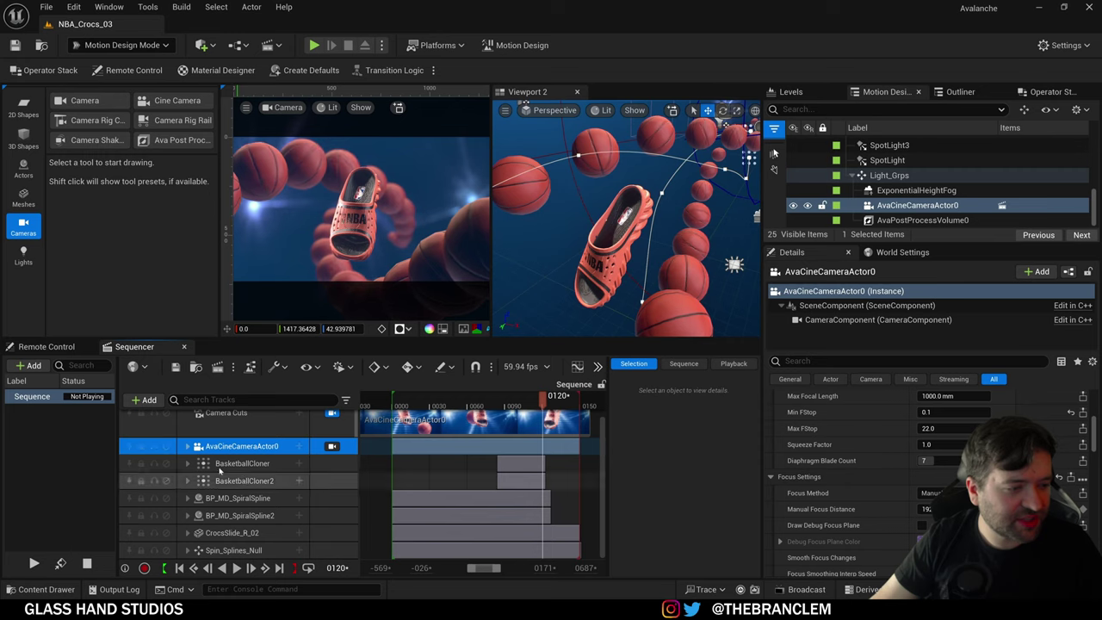
Step: Expand the AvaCineCameraActor0 track and scrub to frame 39 to examine its manual focus distance and Transform animation
left_click(187, 446)
left_click_drag(467, 400, 449, 421)
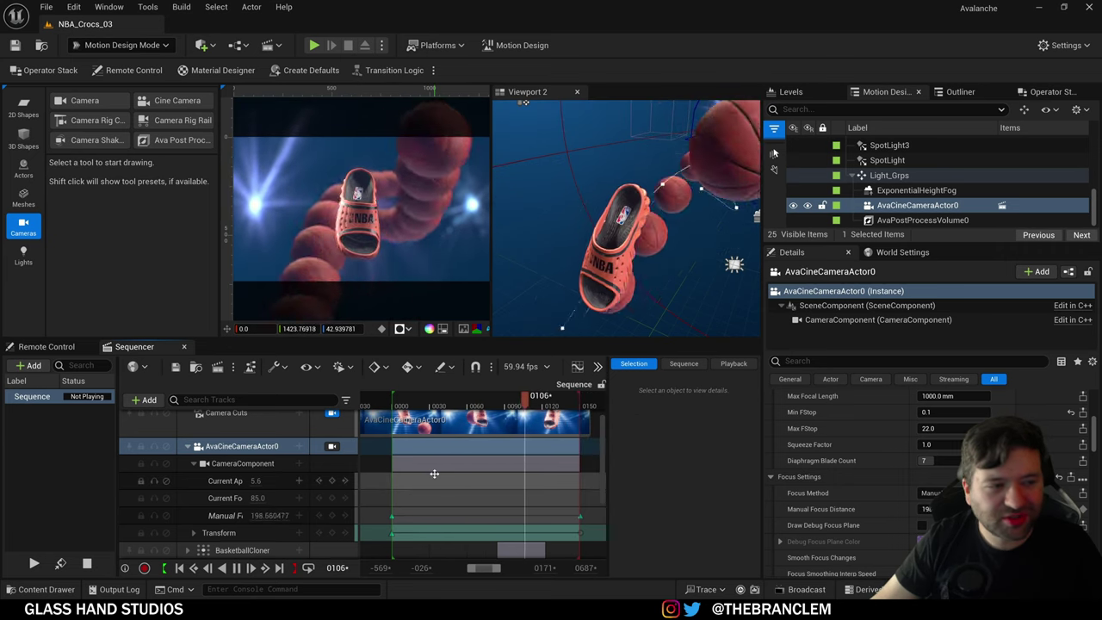
scroll(209, 522, "down", 4)
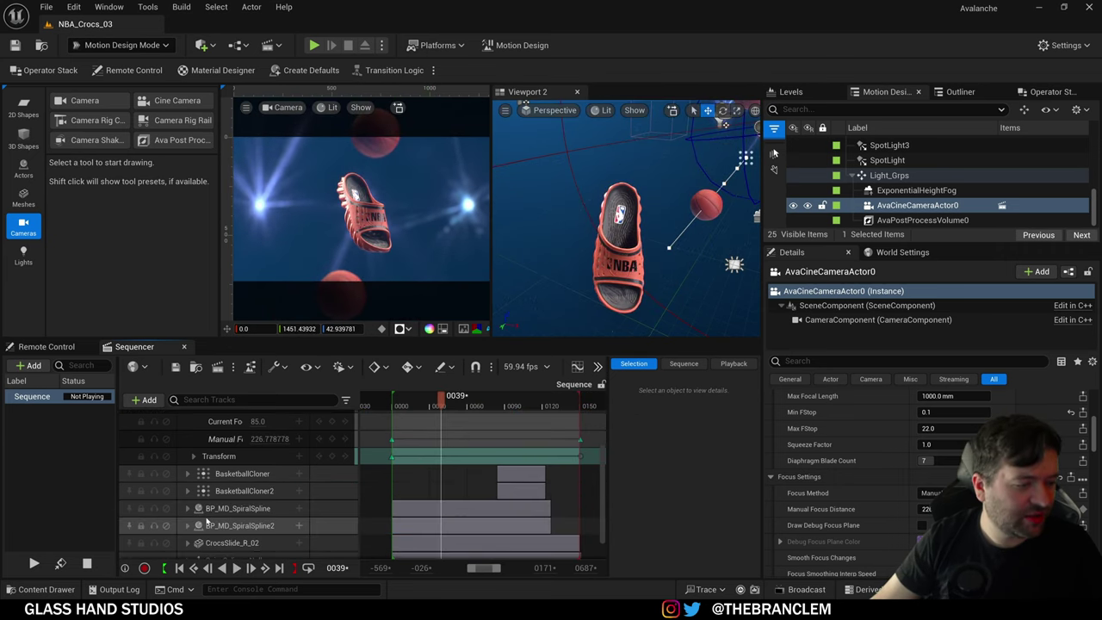
scroll(225, 517, "up", 3)
scroll(231, 513, "up", 2)
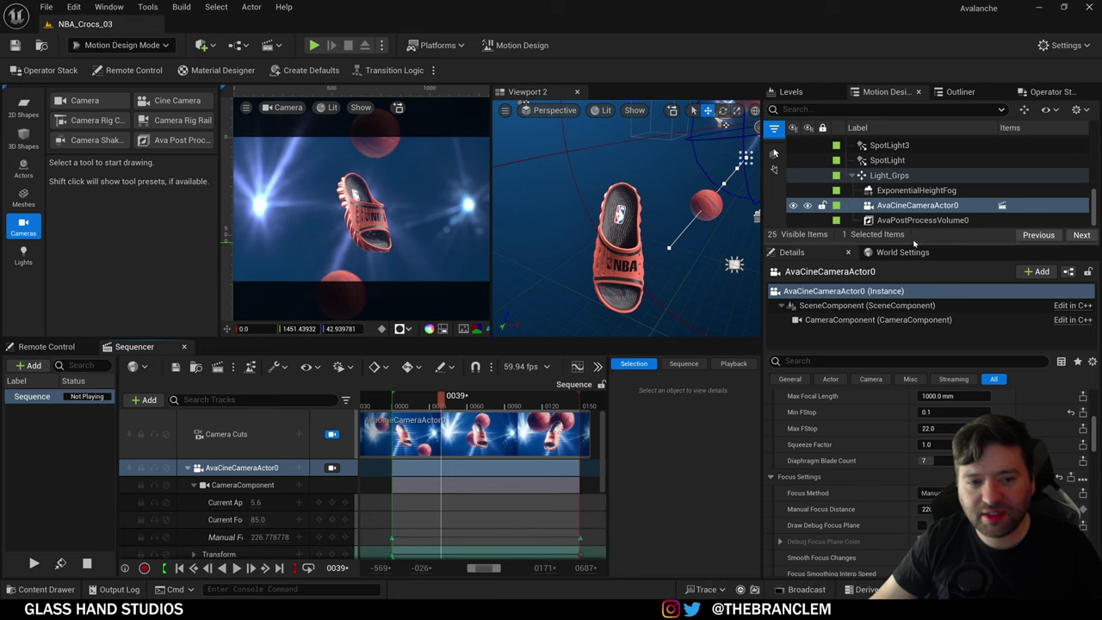
Step: Enlarge the Motion Design outliner and select BP_MD_SpiralSpline under Spin_Splines_Null
left_click_drag(928, 243, 927, 404)
scroll(921, 319, "up", 2)
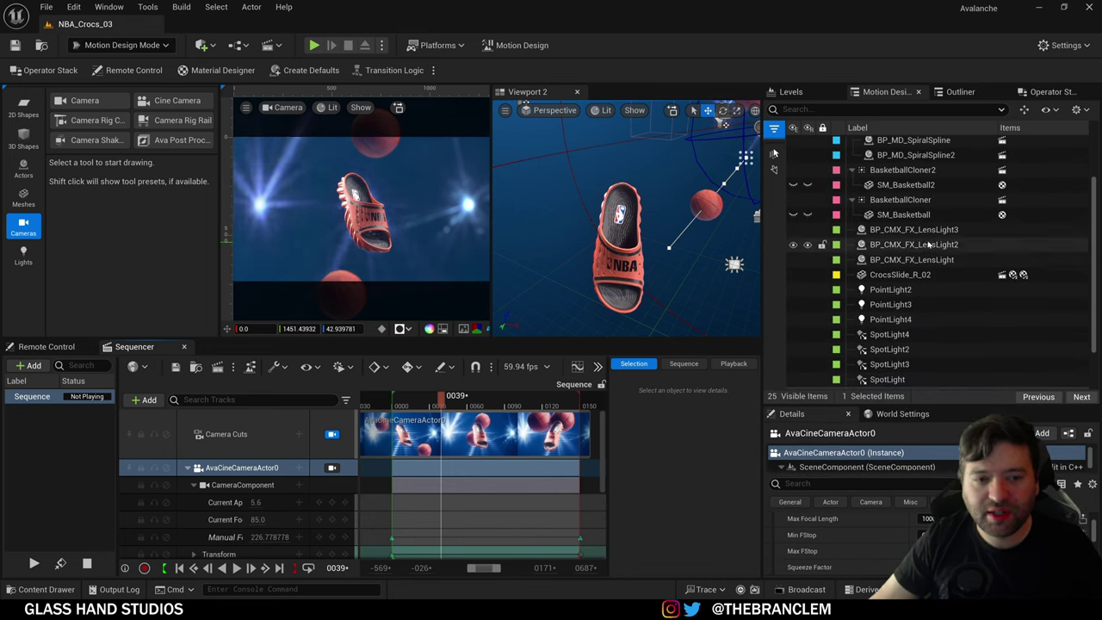
scroll(912, 245, "up", 3)
left_click(904, 227)
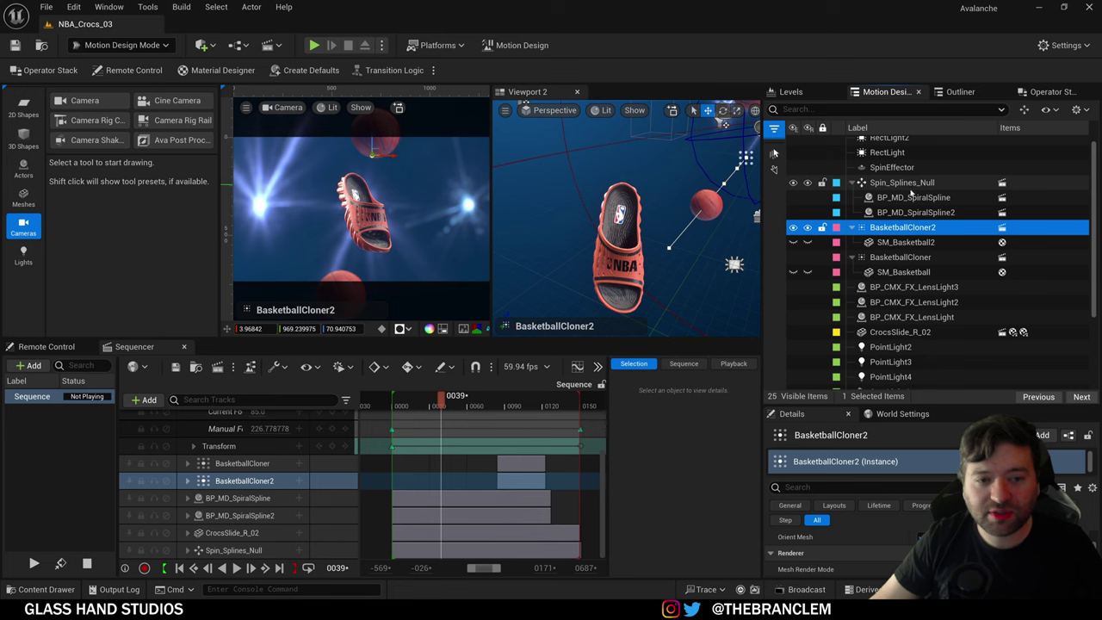
left_click(871, 198)
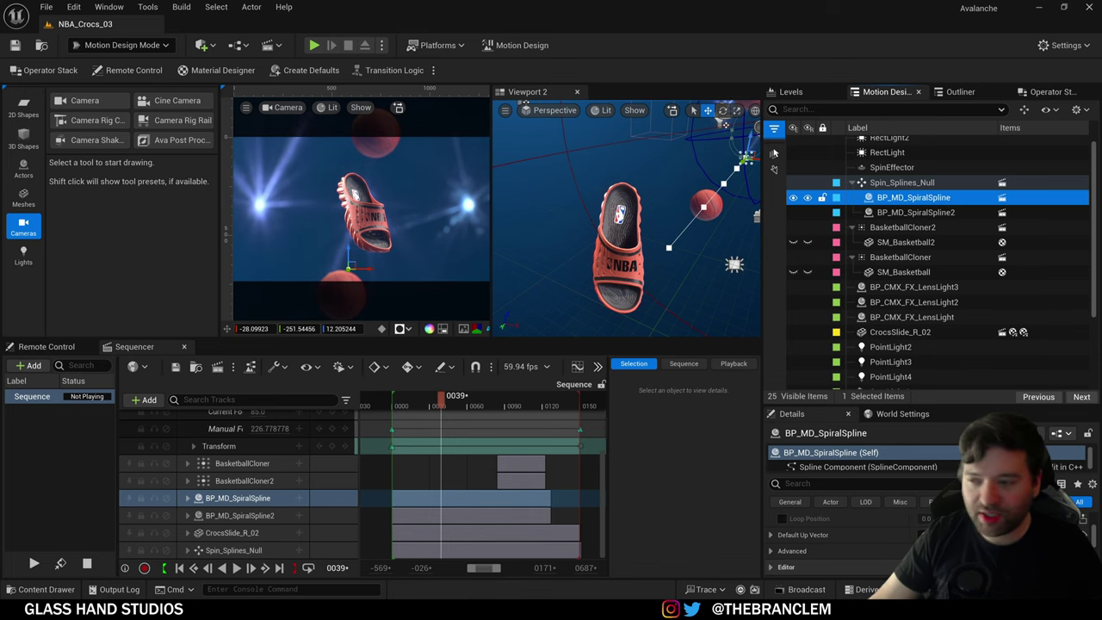
Step: Open the BP_MD_SpiralSpline blueprint from the Blueprints content folder and widen its Event Graph around the Event Tick nodes
left_click(41, 589)
left_click(86, 286)
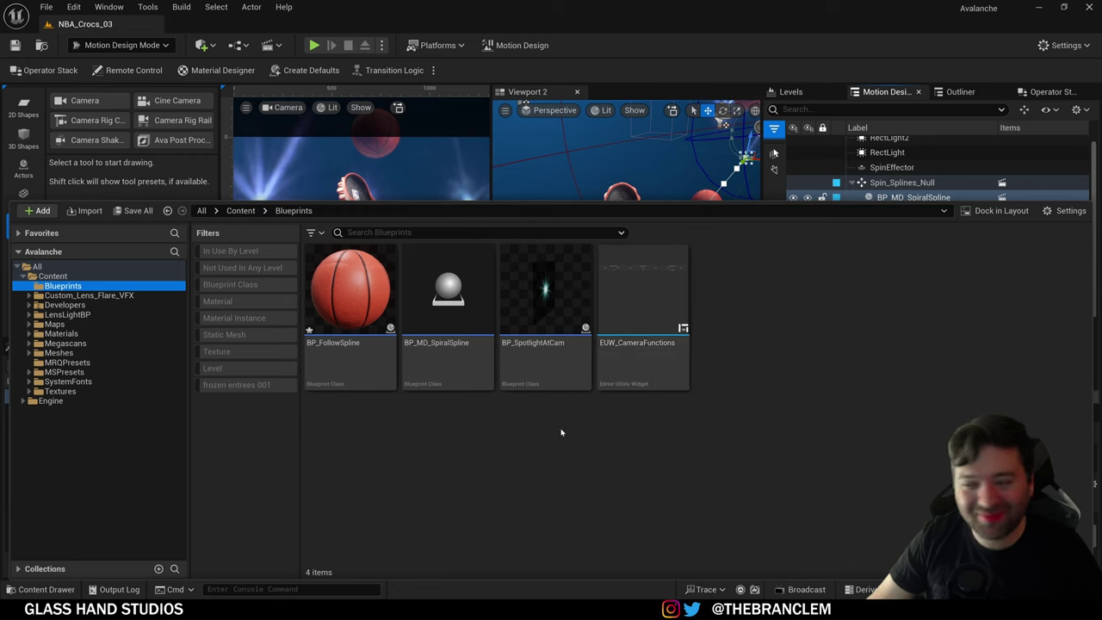
double_click(458, 379)
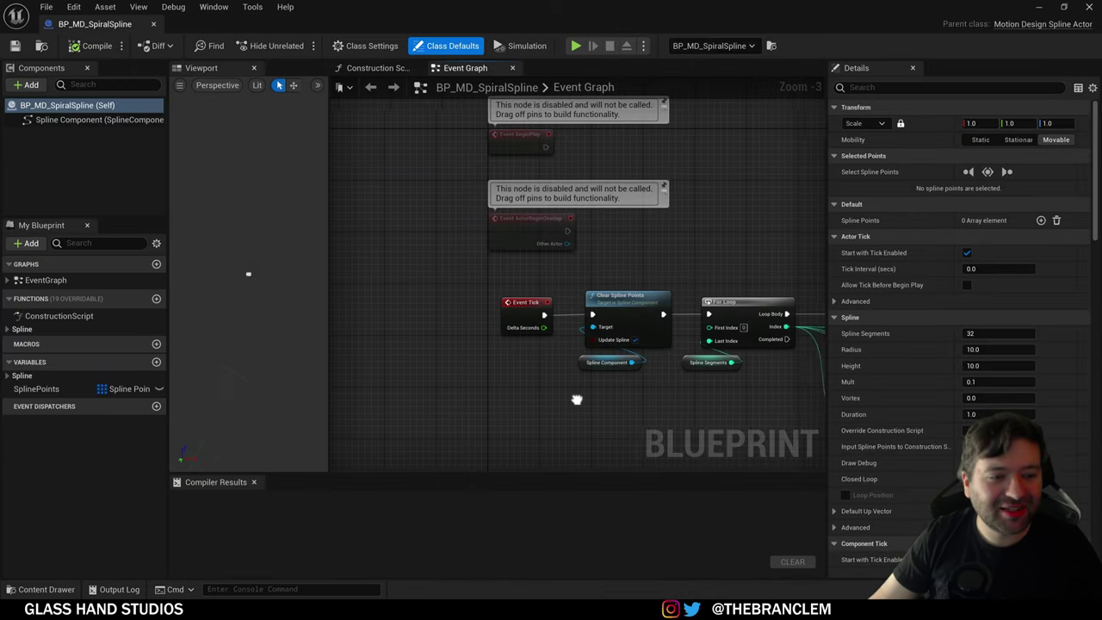
right_click_drag(577, 399, 435, 371)
left_click_drag(328, 315, 300, 315)
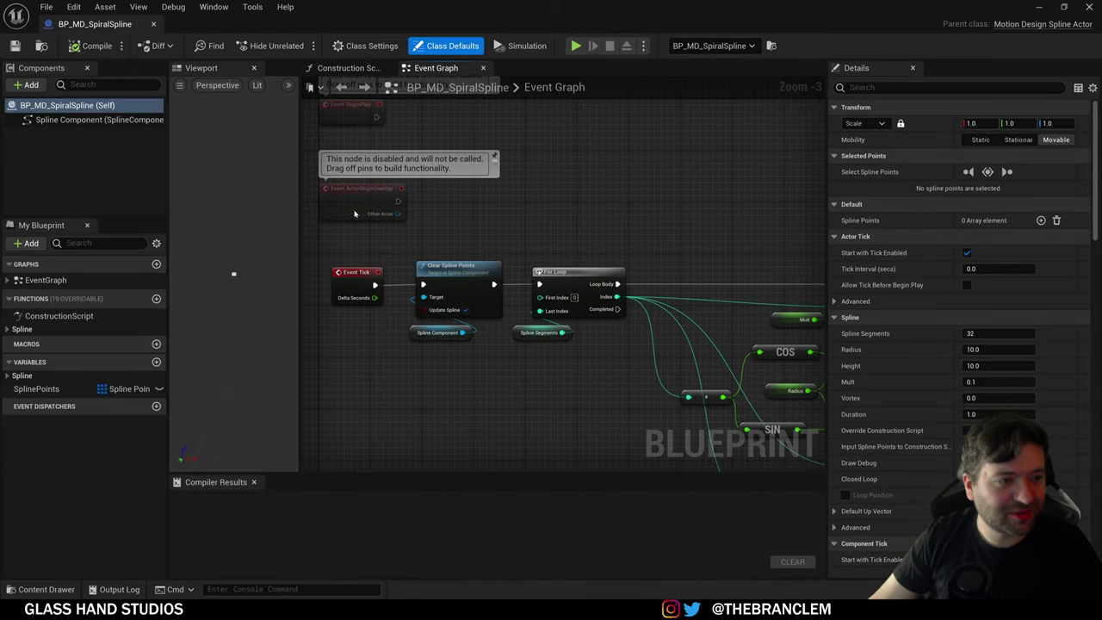
Step: Show the blueprint's whole Construction Script and examine its spiral math nodes and the final spline point node
left_click(347, 67)
scroll(612, 389, "down", 2)
right_click_drag(612, 389, 424, 295)
scroll(424, 294, "down", 1)
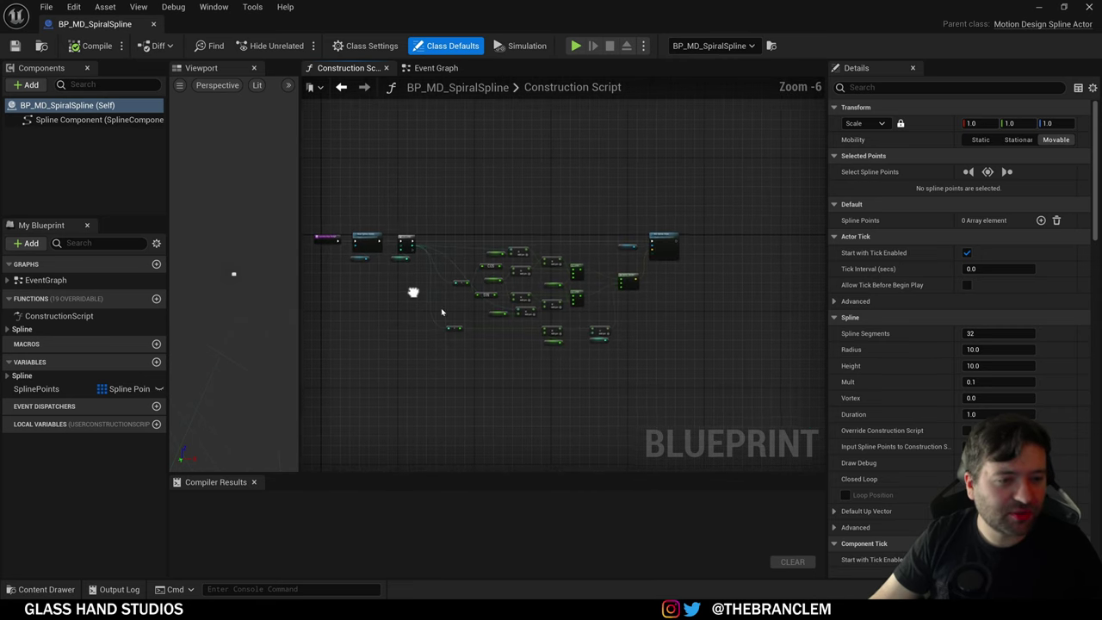
left_click_drag(625, 360, 443, 202)
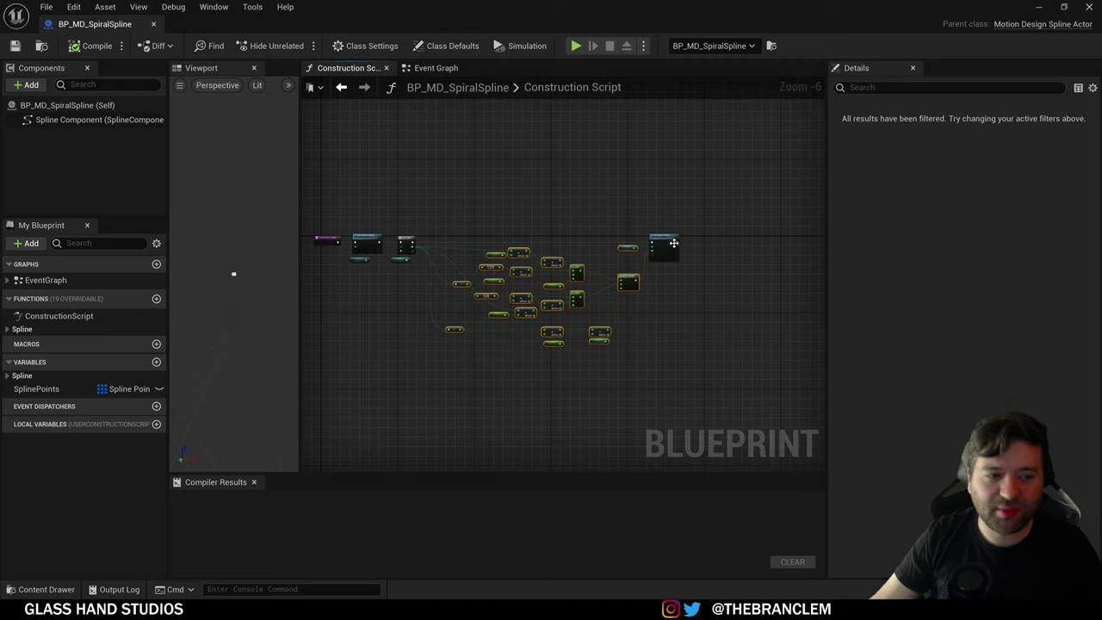
left_click(650, 254)
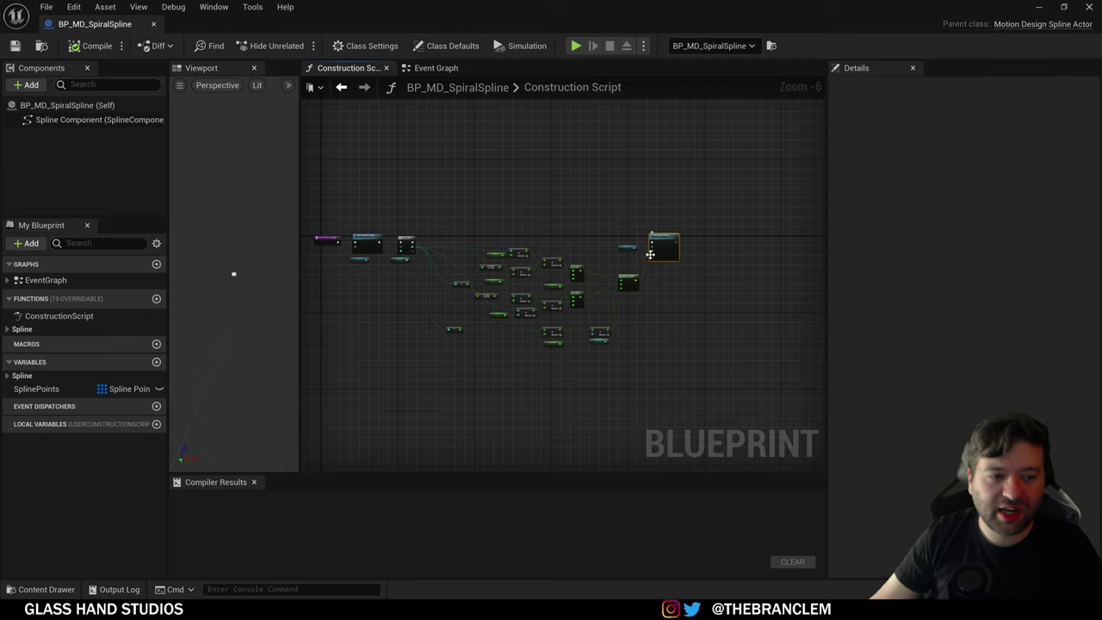
Step: Trace the Construction Script flow from clearing spline points through the Spline Segments loop and math nodes to the spline output nodes
left_click(370, 236)
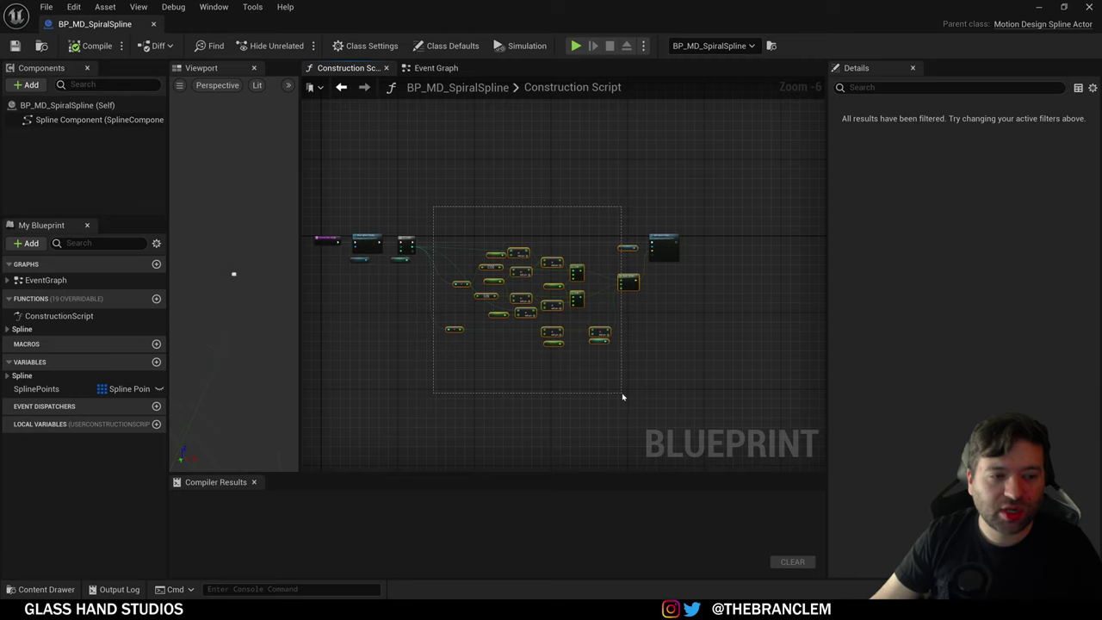
left_click(400, 259)
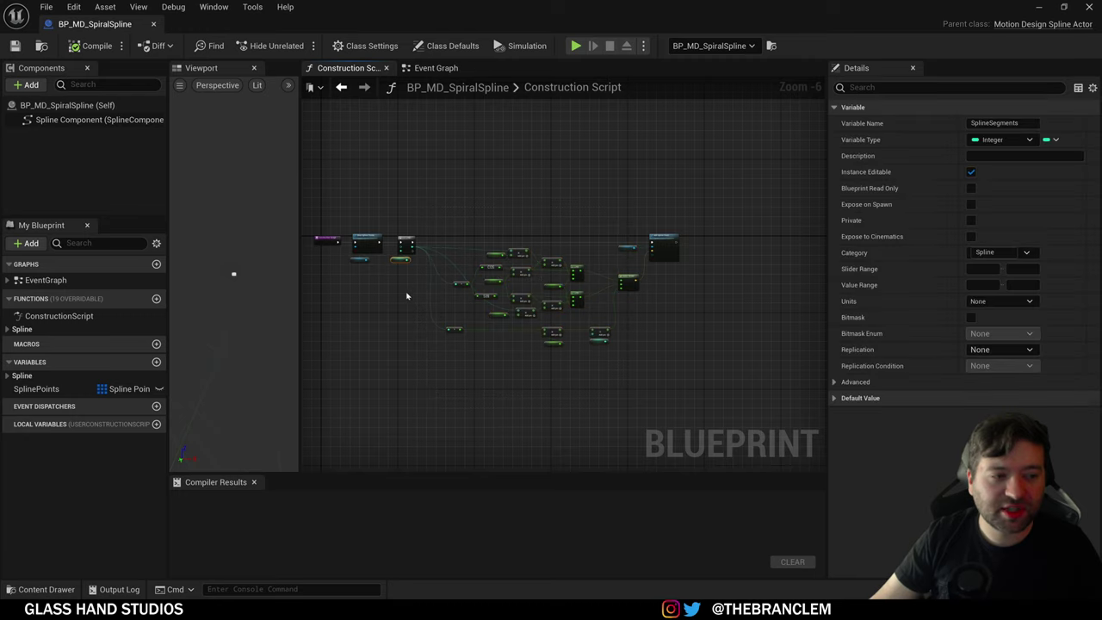
left_click(383, 270)
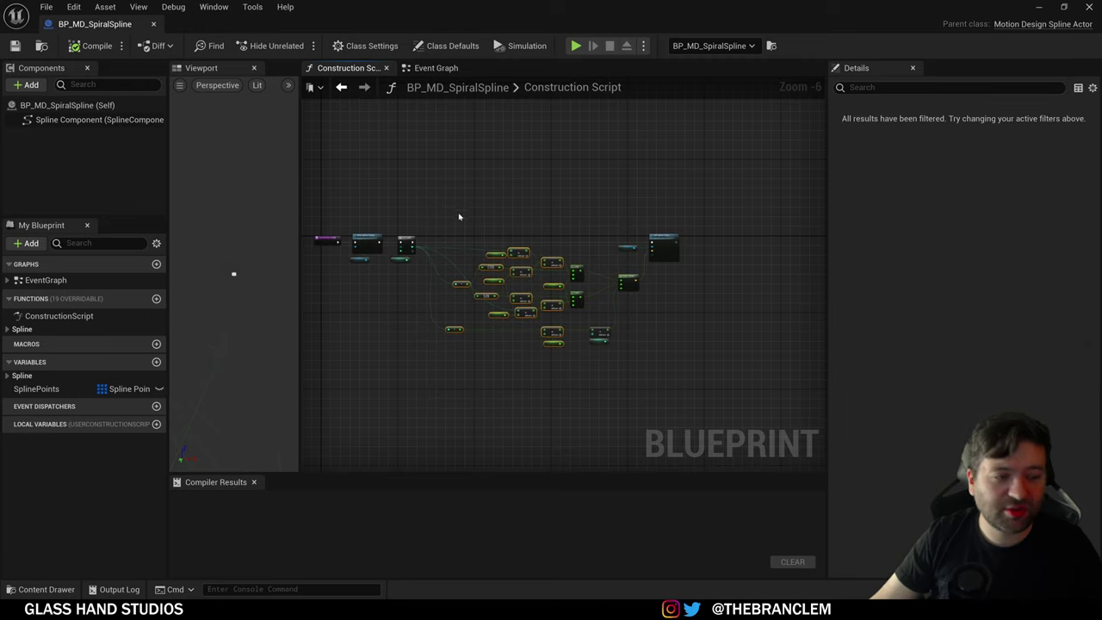
left_click_drag(454, 205, 592, 360)
left_click_drag(647, 228, 702, 320)
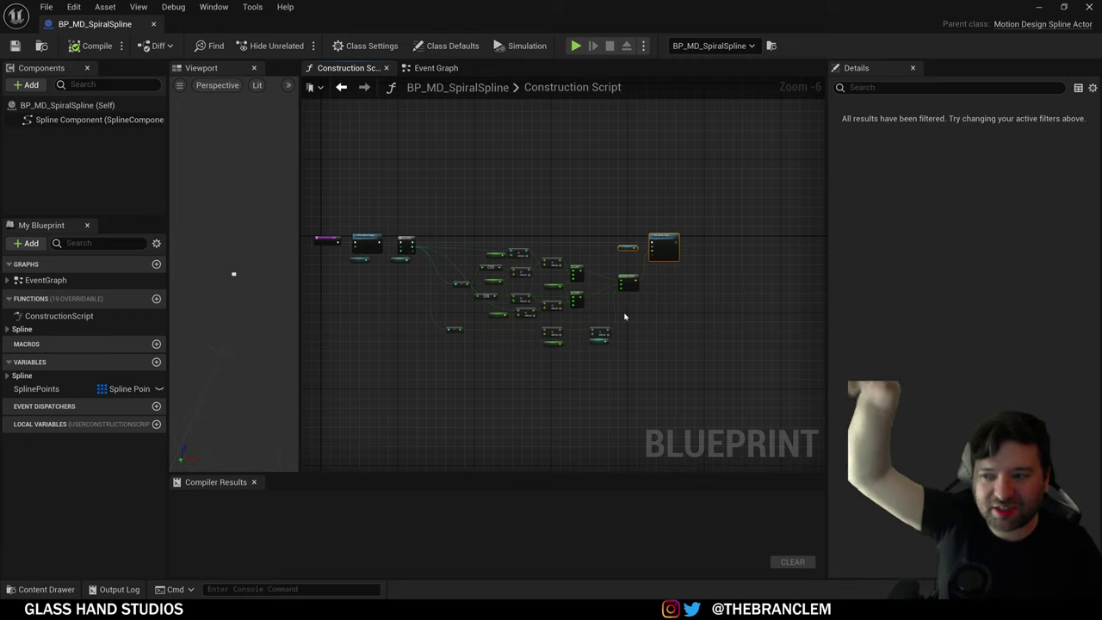
left_click(557, 198)
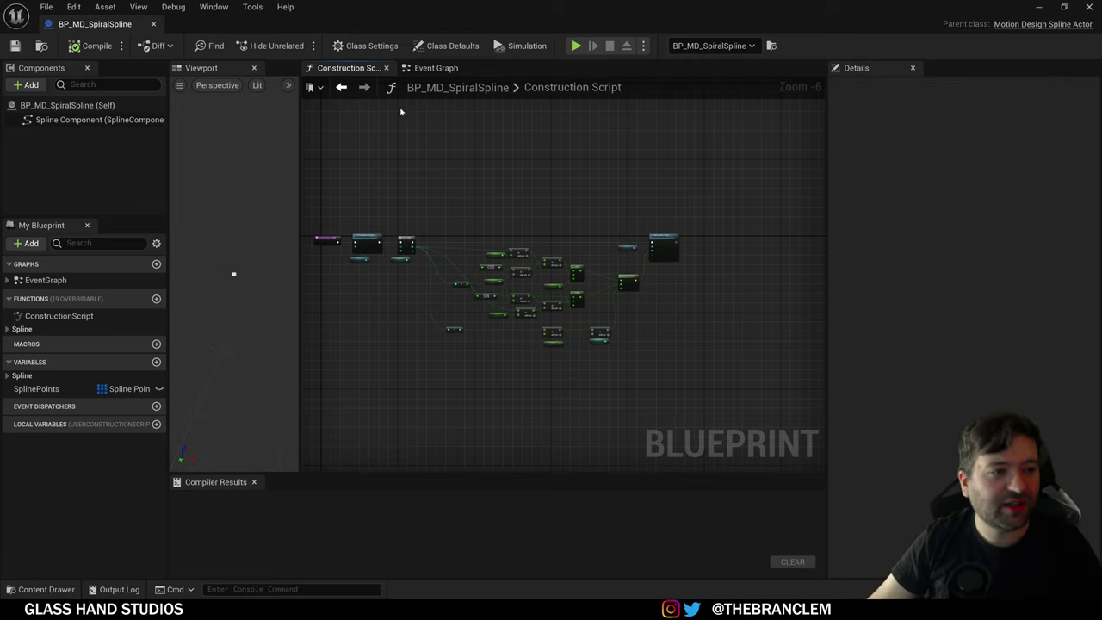
Step: Return to the Event Graph and select the ReverseSplineOrder event together with its Reverse Spline node
left_click(437, 68)
scroll(531, 281, "down", 3)
right_click_drag(532, 282, 673, 309)
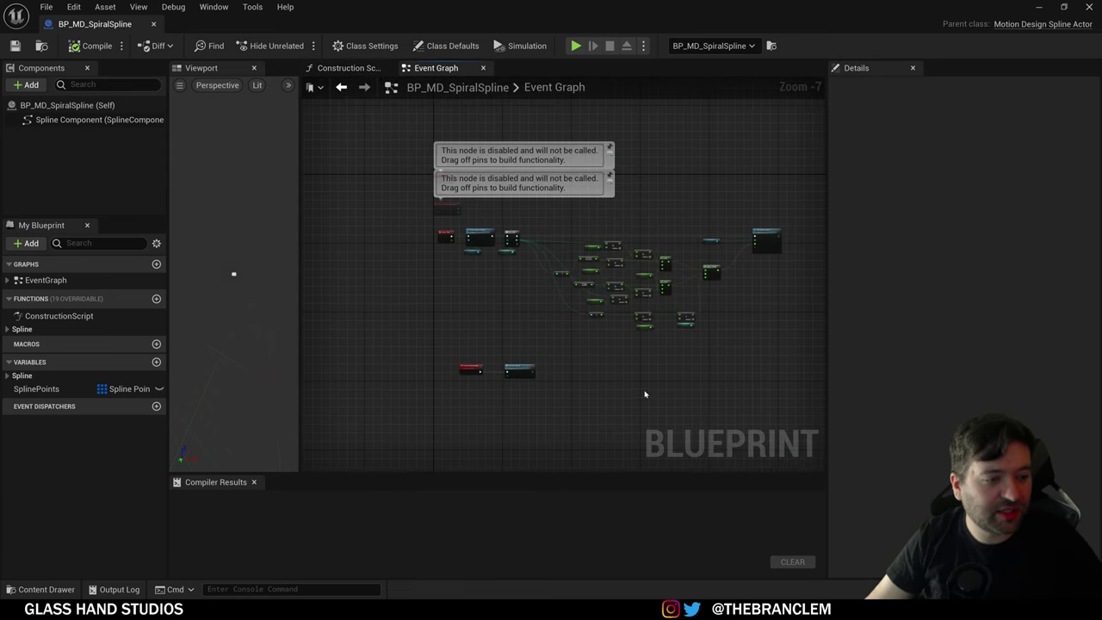
scroll(495, 436, "up", 3)
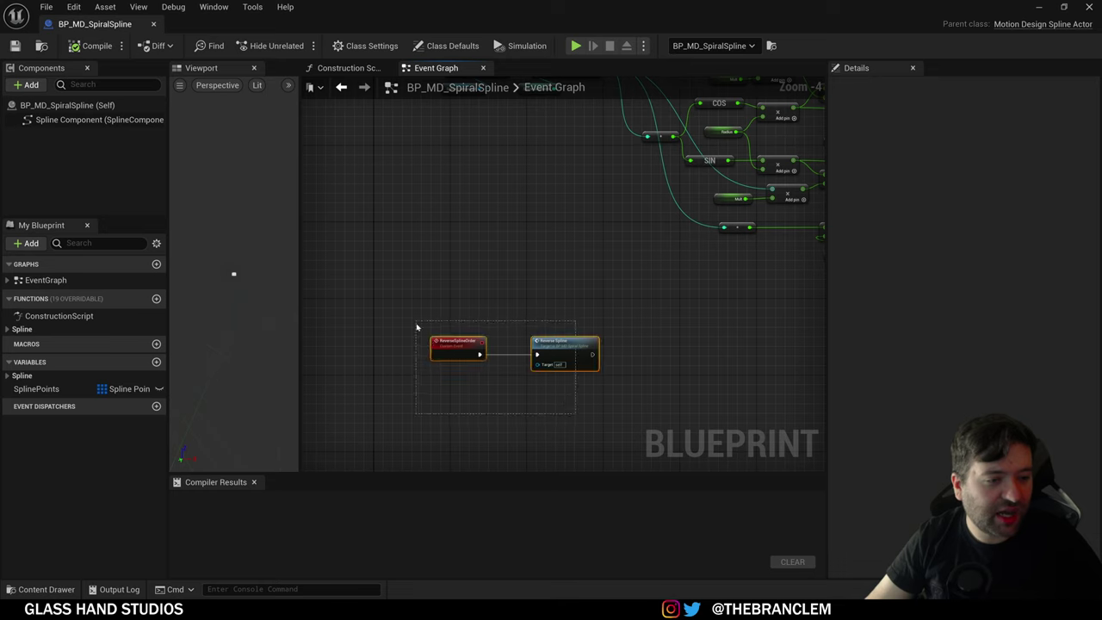
left_click_drag(416, 327, 417, 328)
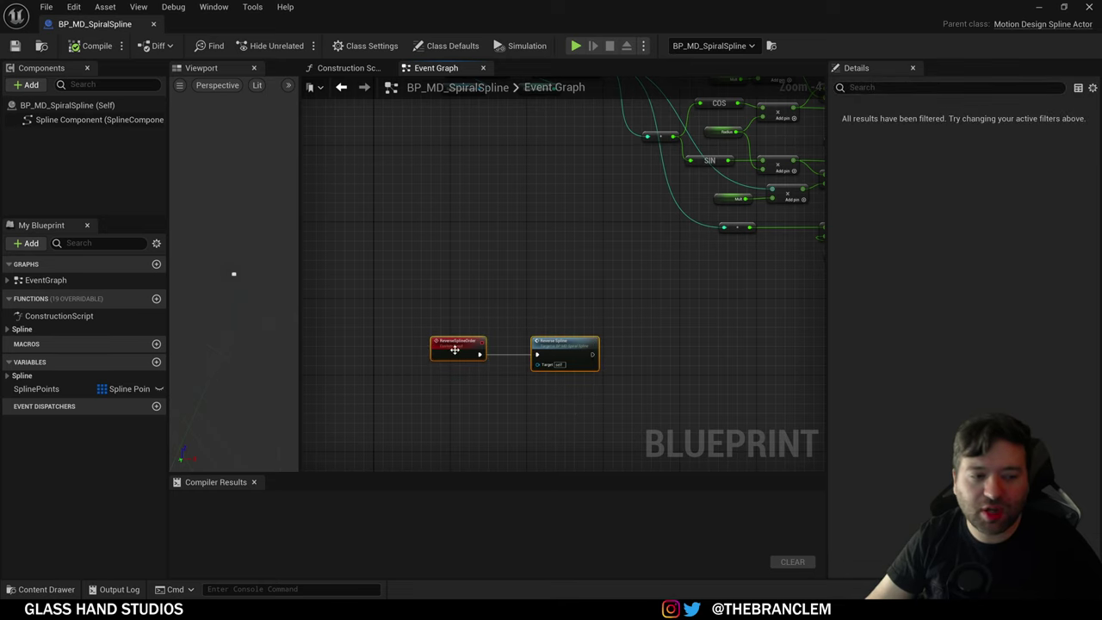
Step: Inspect the details of the ReverseSplineOrder event and the Reverse Spline node individually, including their Call In Editor option
right_click_drag(643, 301, 553, 337)
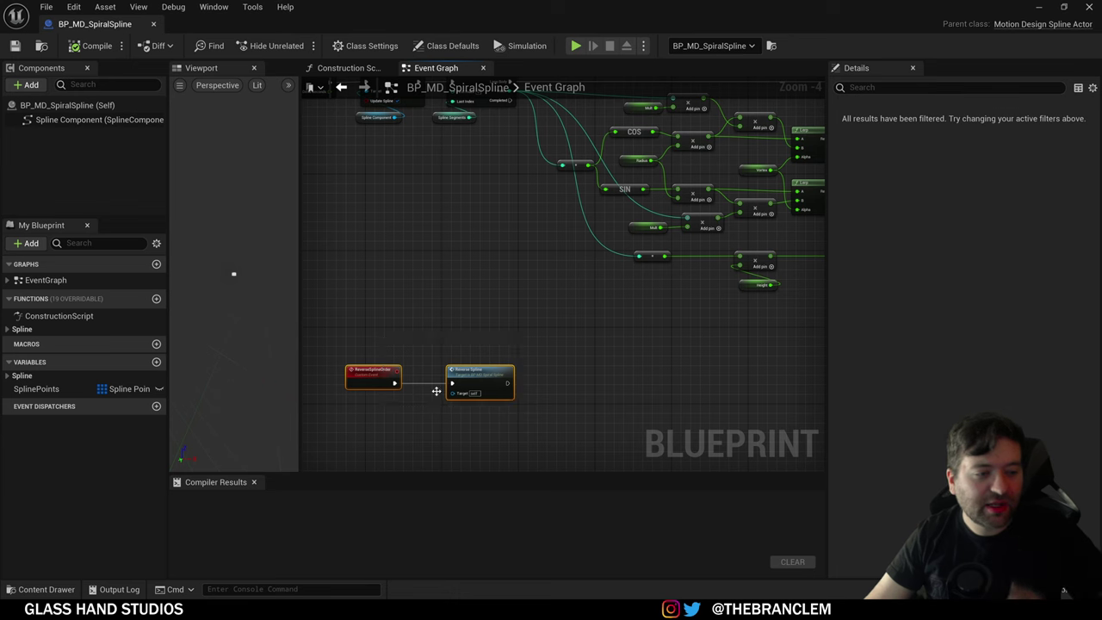
right_click_drag(534, 295, 559, 304)
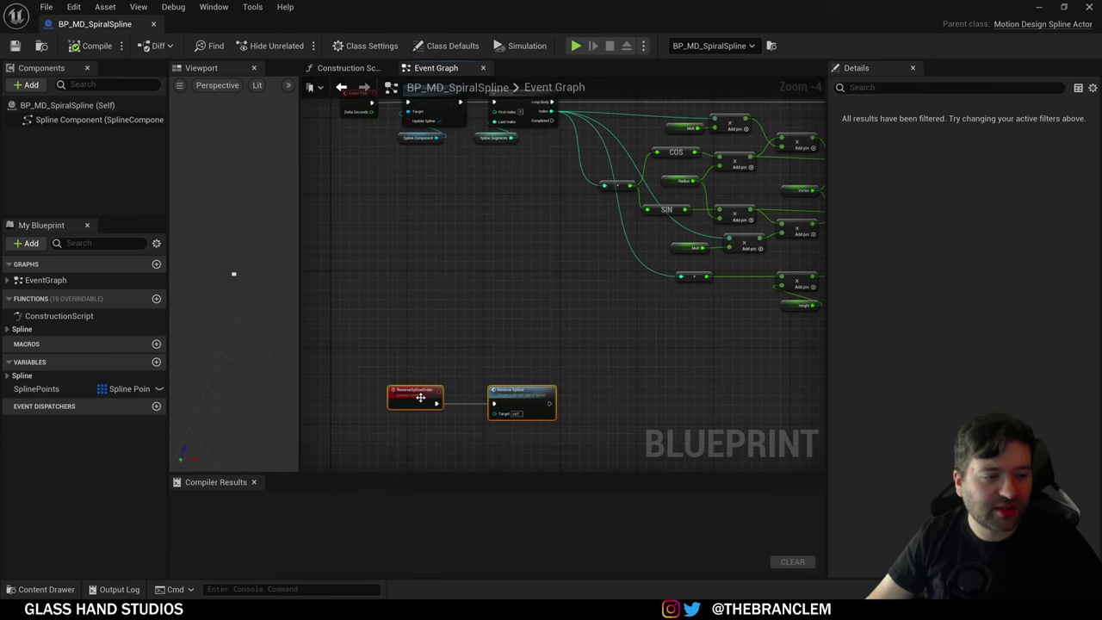
left_click(420, 397)
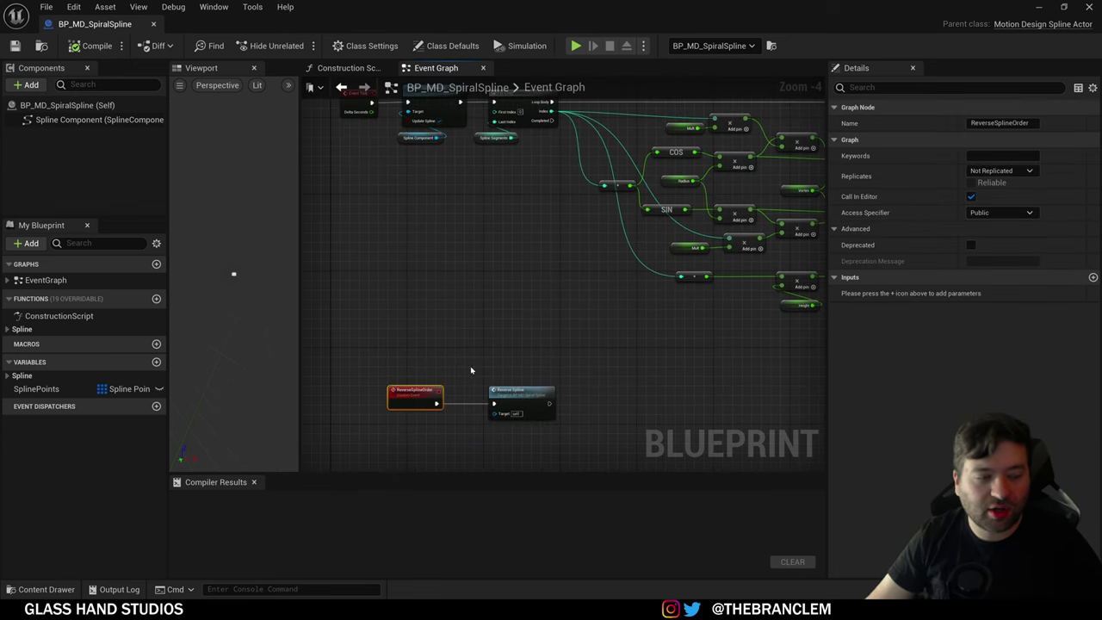
left_click(514, 398)
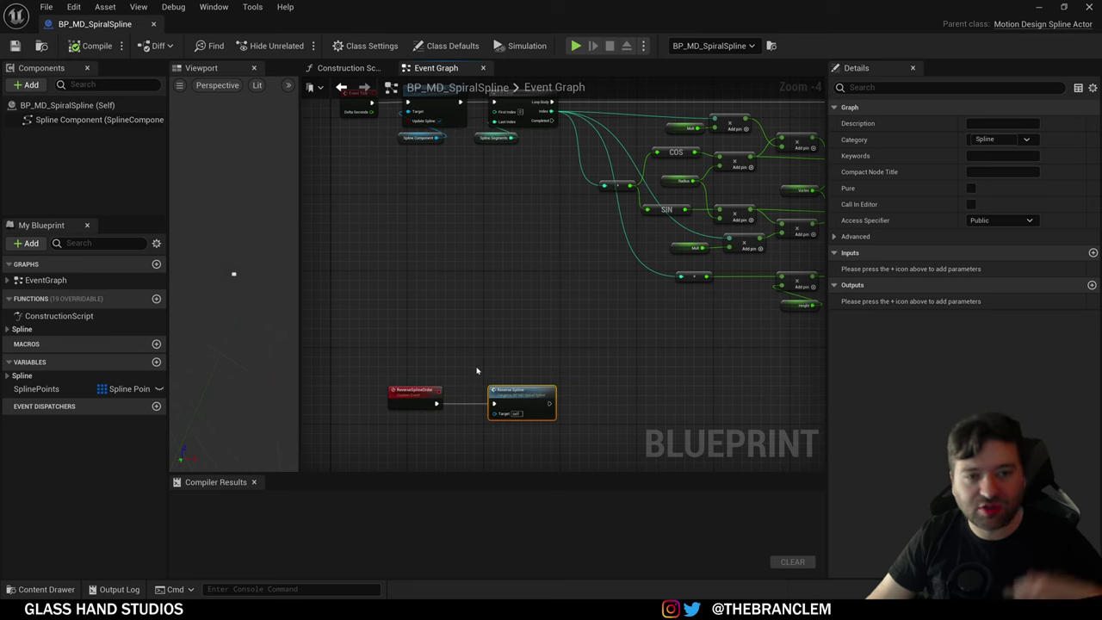
left_click(491, 325)
Step: Examine the Event Graph's spiral math nodes, return to the Construction Script and expand the Spline variables category
right_click_drag(510, 270, 370, 346)
scroll(534, 349, "down", 1)
right_click_drag(432, 362, 467, 360)
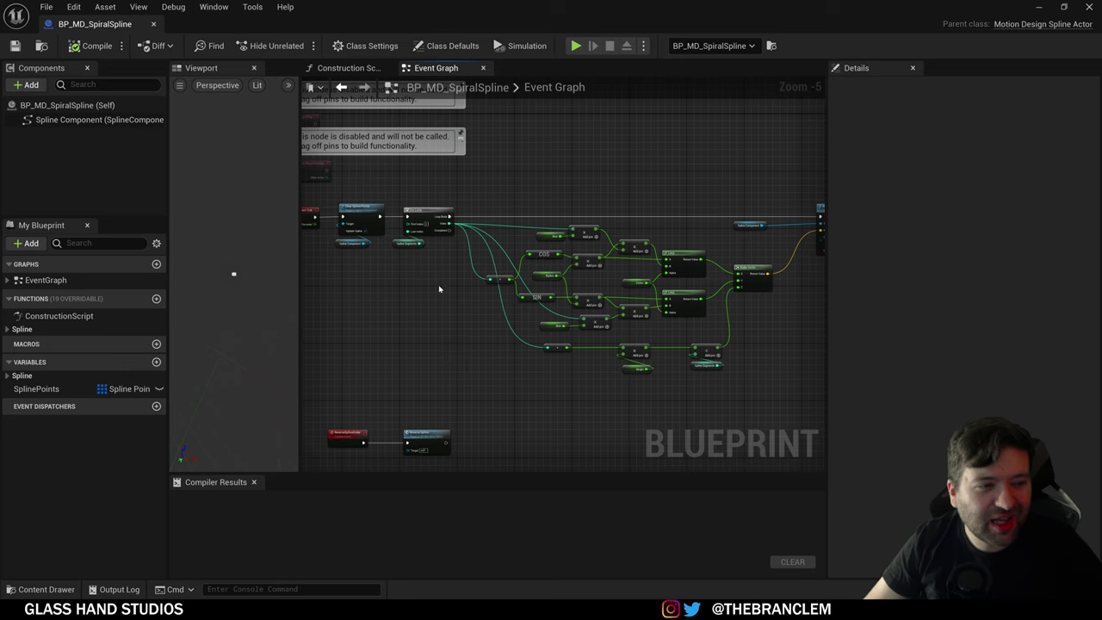
left_click(368, 69)
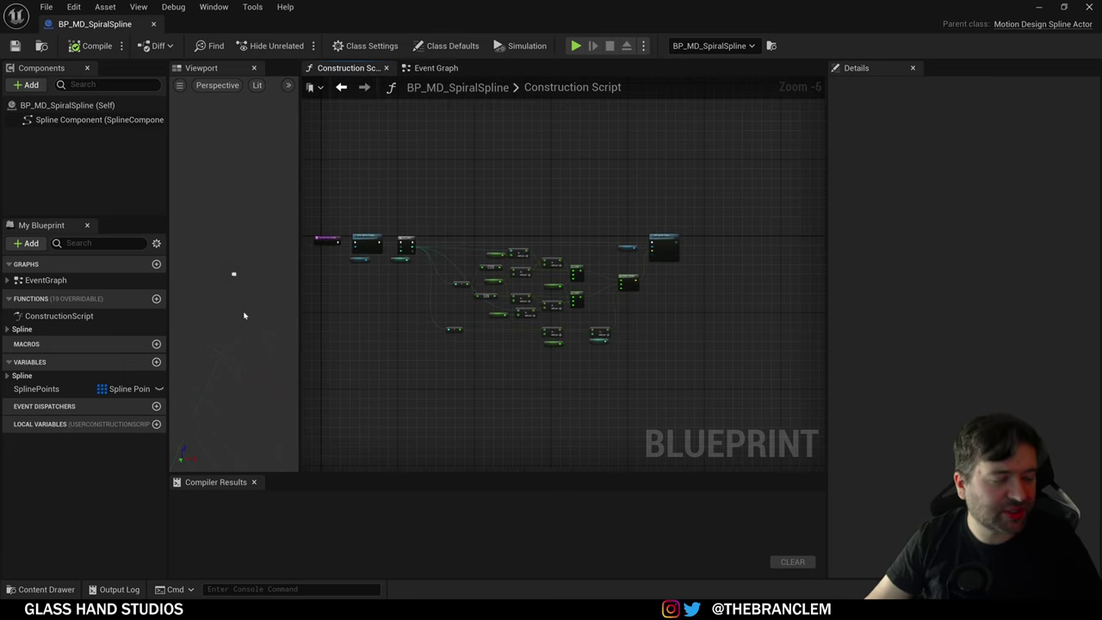
left_click(8, 375)
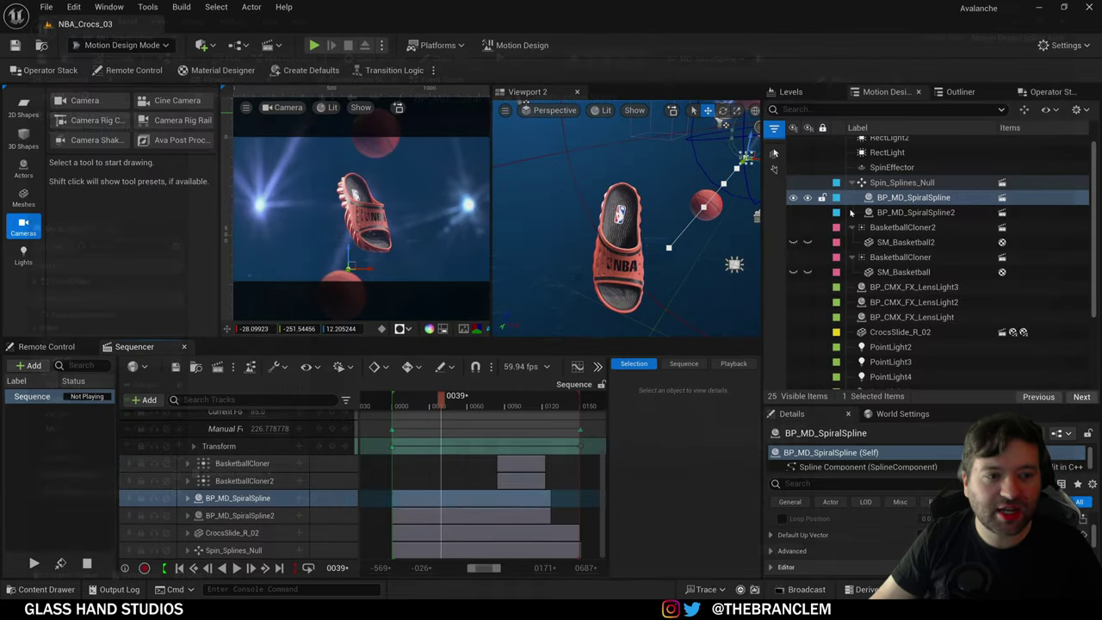
Step: Close the BP_MD_SpiralSpline blueprint, frame the shoe and selected spline in Viewport 2 and widen that viewport
left_click(1089, 7)
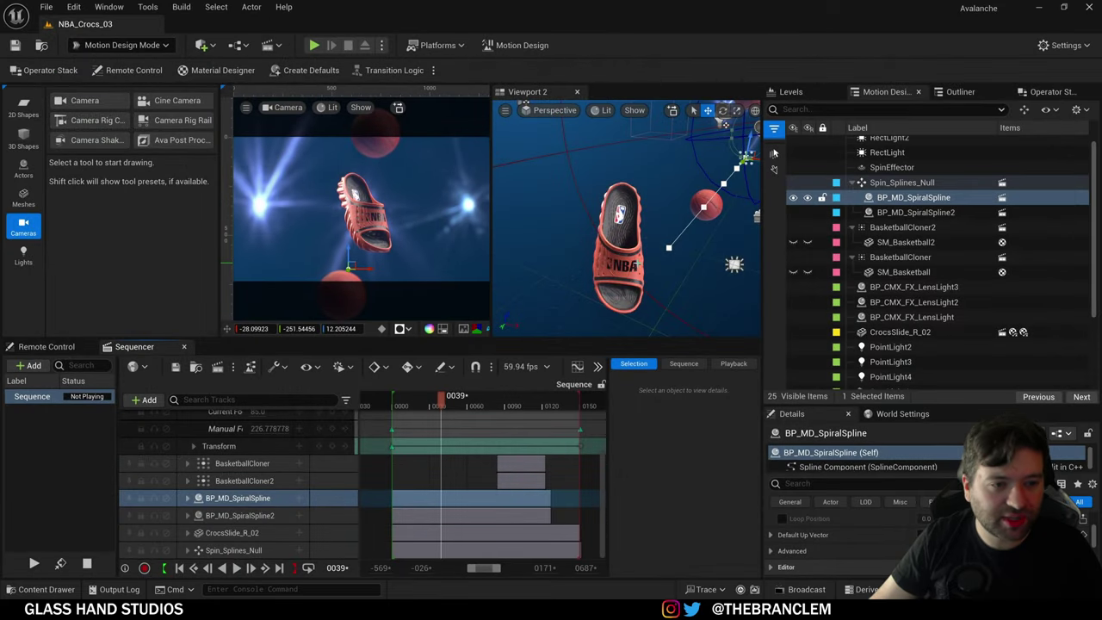
right_click_drag(637, 263, 680, 258)
left_click_drag(491, 209, 405, 207)
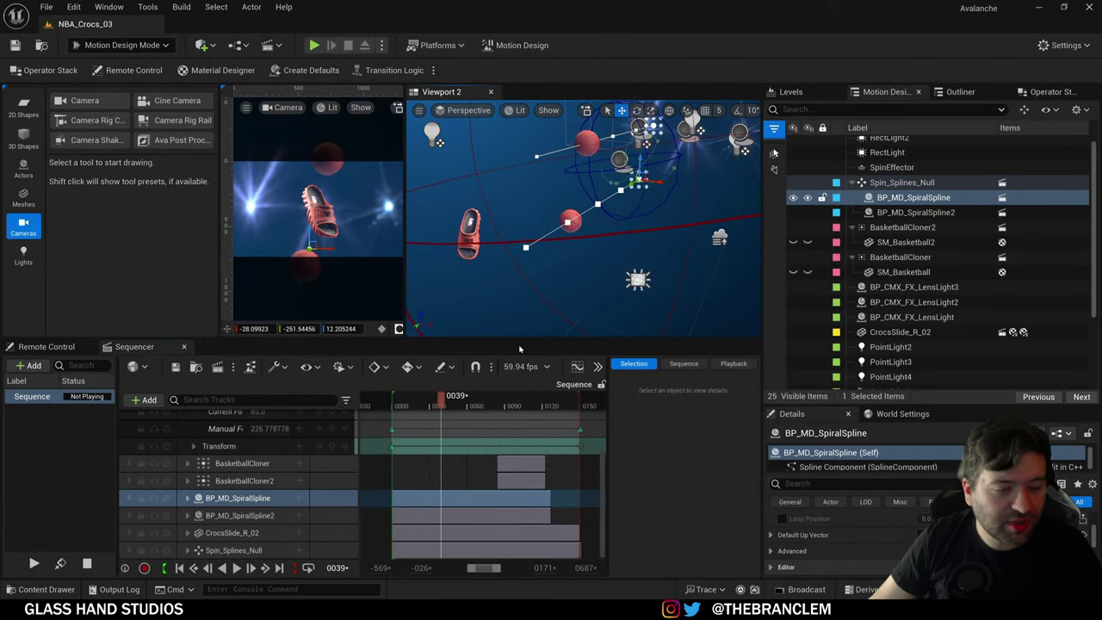
Step: Expand the BP_MD_SpiralSpline track in the sequence, collapse its Transform channels and select the Vortex track
left_click(188, 498)
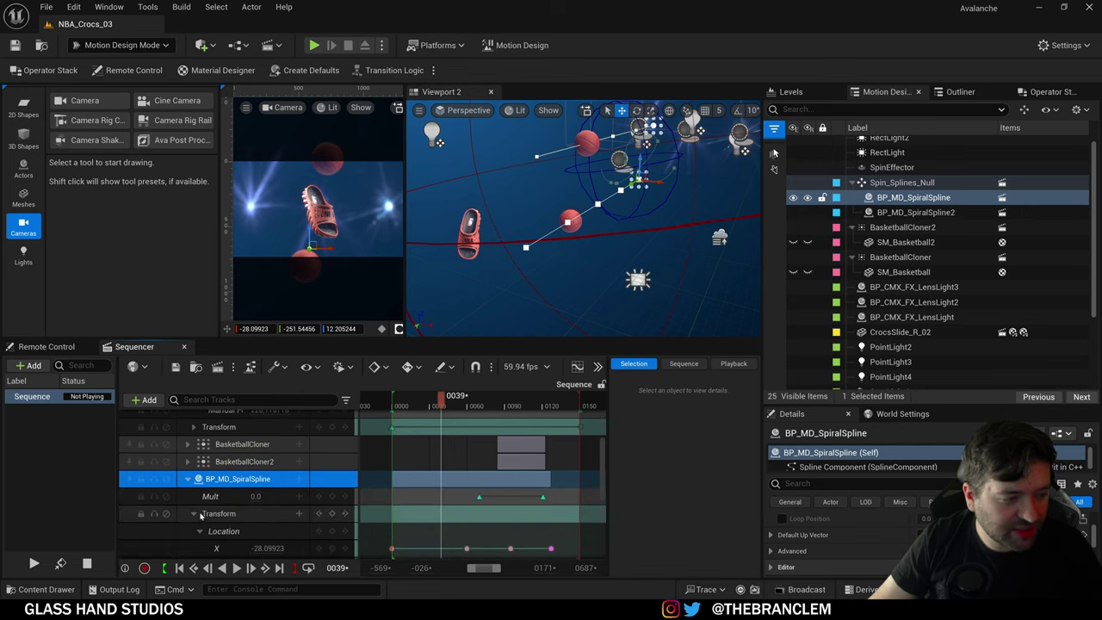
left_click(201, 517)
left_click(195, 514)
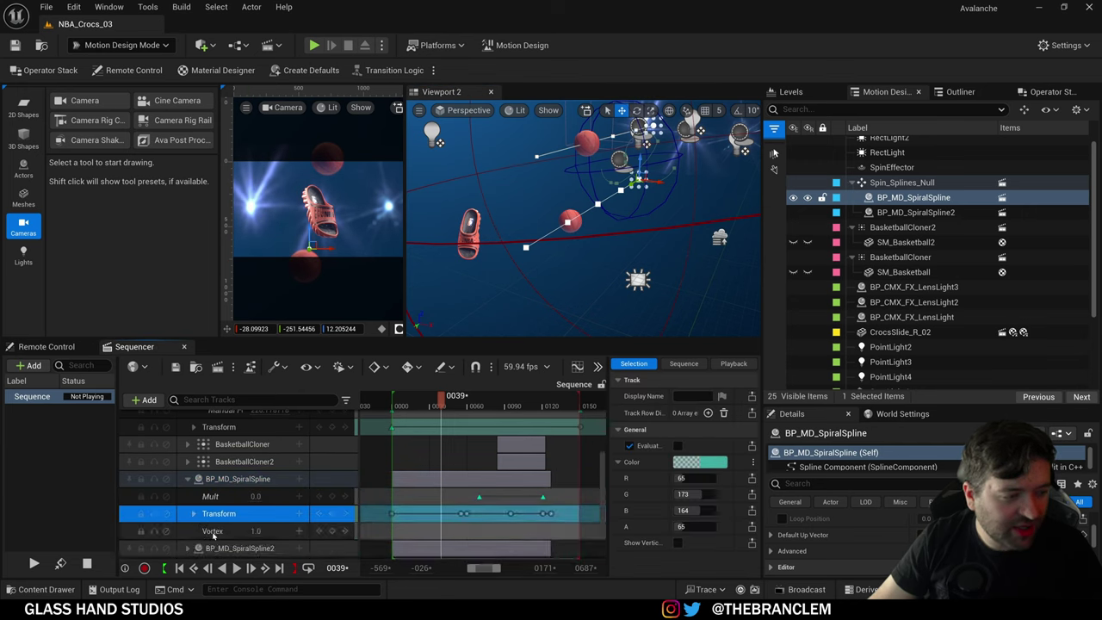
left_click(215, 531)
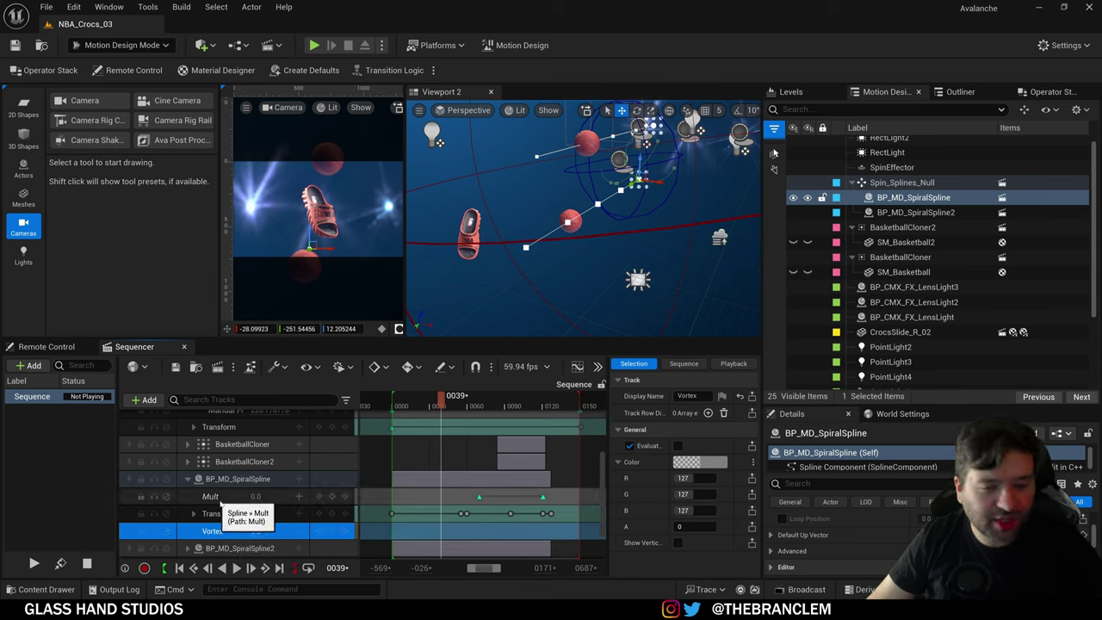
Step: Enlarge the Details area to review the spiral's Spline settings, and scrub the sequence to frame 107 to view the basketball trails
left_click_drag(820, 403, 829, 296)
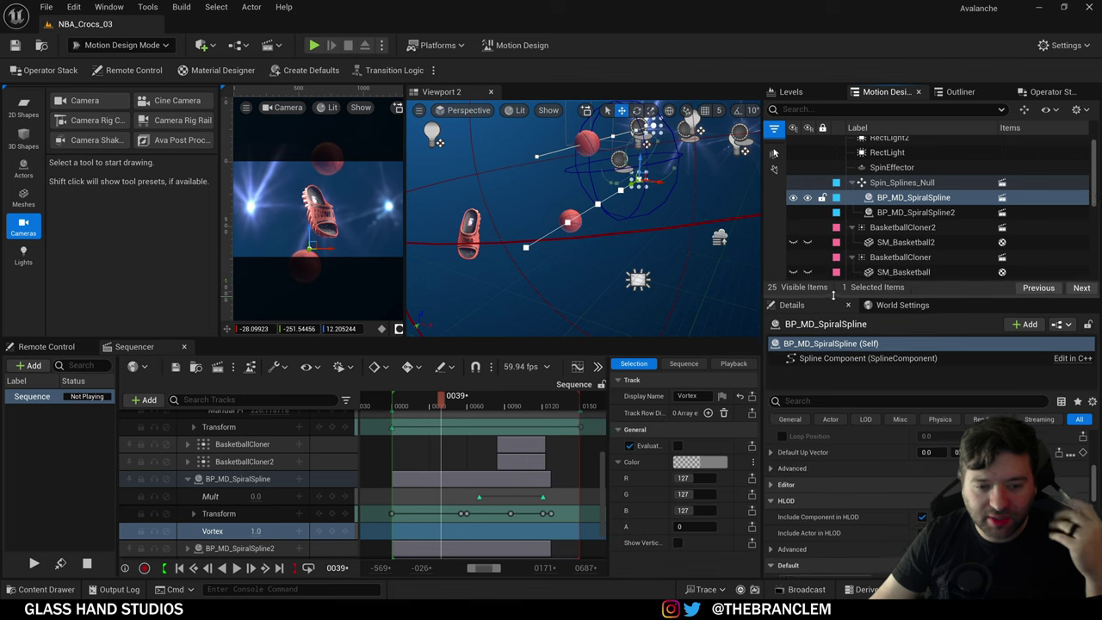
scroll(834, 500, "up", 6)
scroll(836, 502, "up", 2)
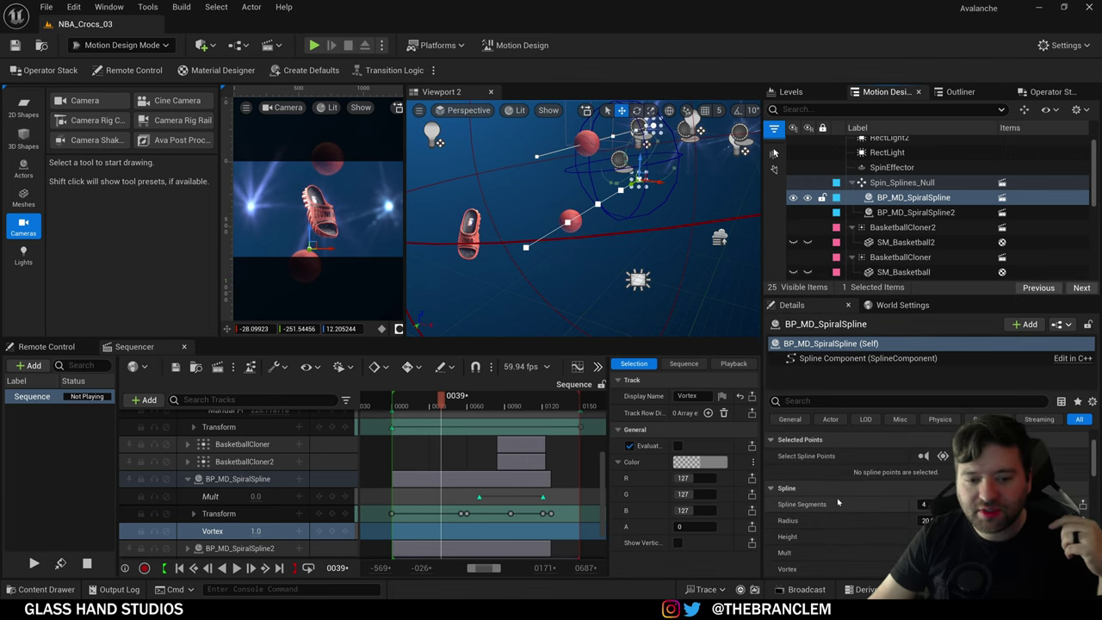
scroll(838, 502, "down", 1)
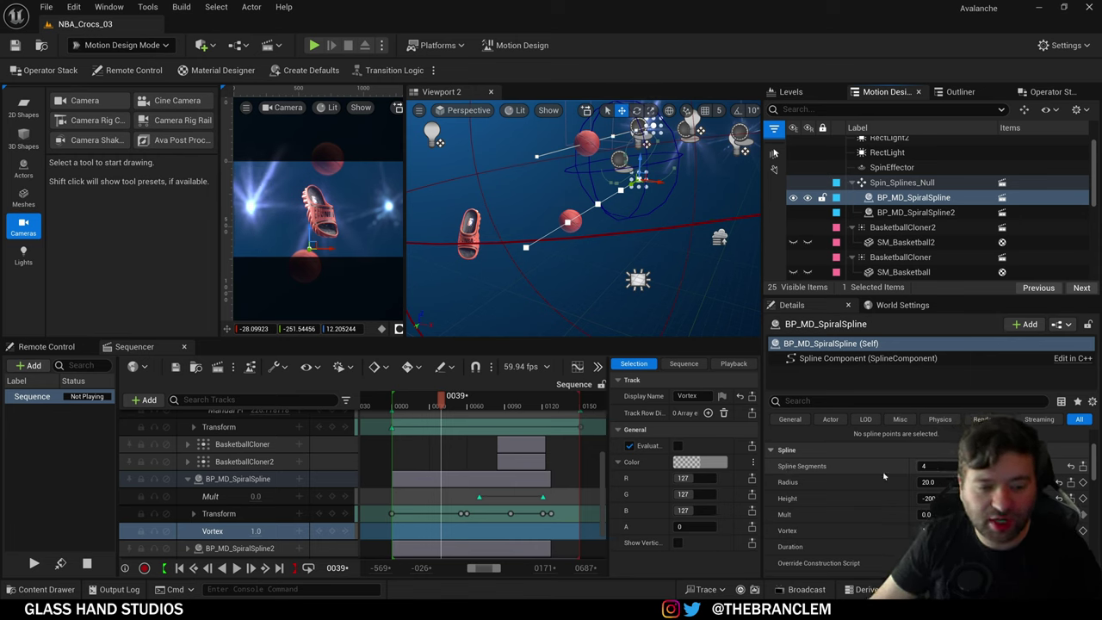
left_click_drag(443, 408, 521, 335)
left_click_drag(613, 254, 723, 258, "alt")
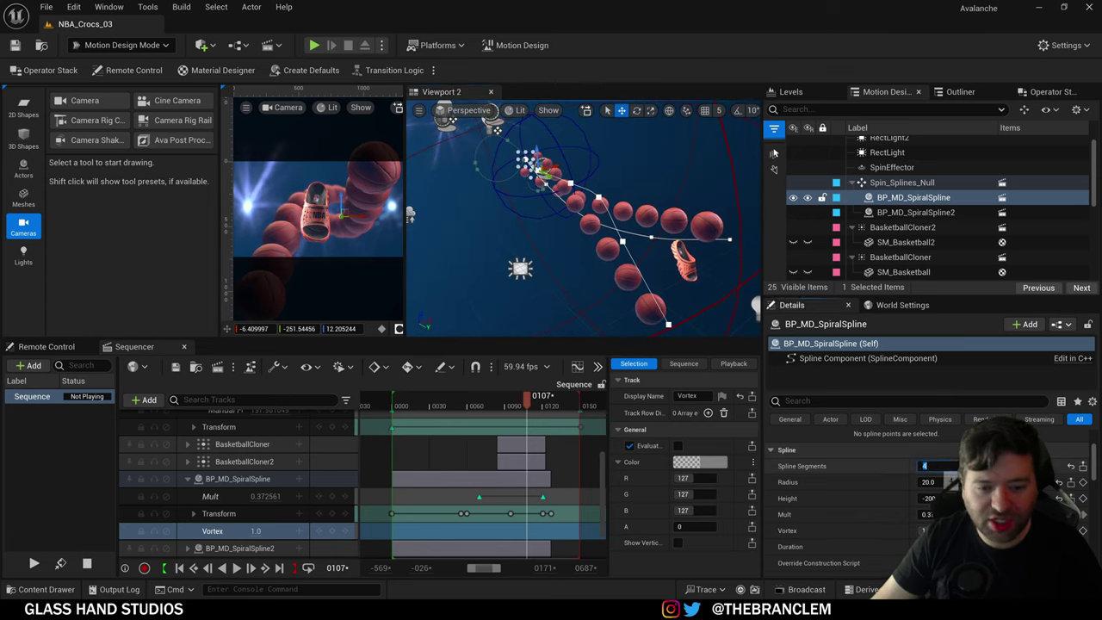
Step: Select both BP_MD_SpiralSpline actors and try Spline Segments of 10, settling on 30, to tighten the spirals
left_click(915, 212, "ctrl")
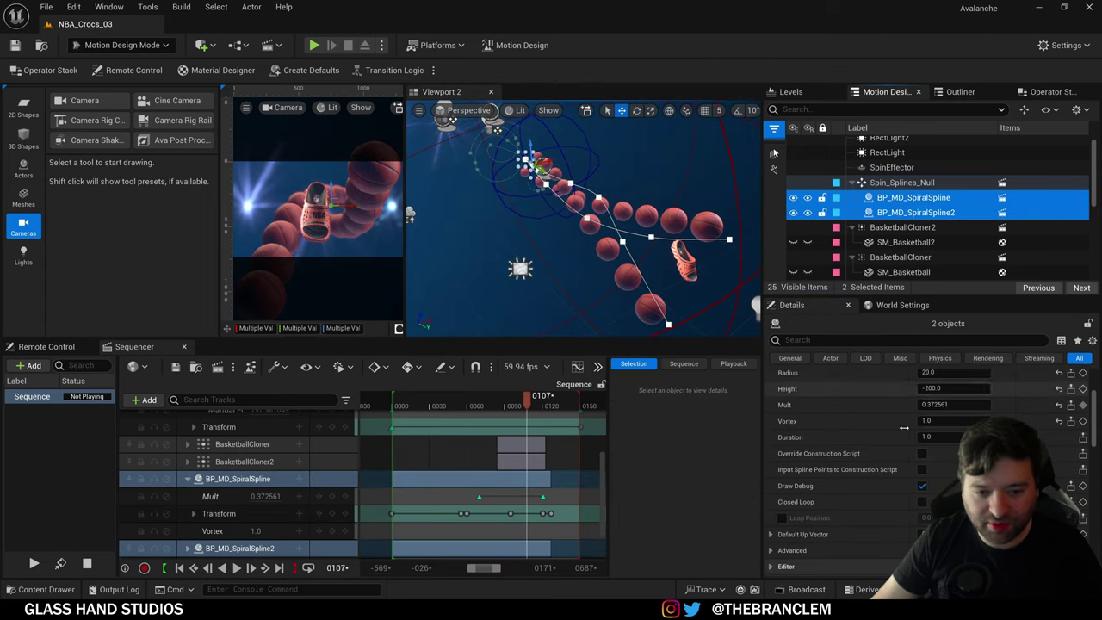
scroll(903, 427, "up", 3)
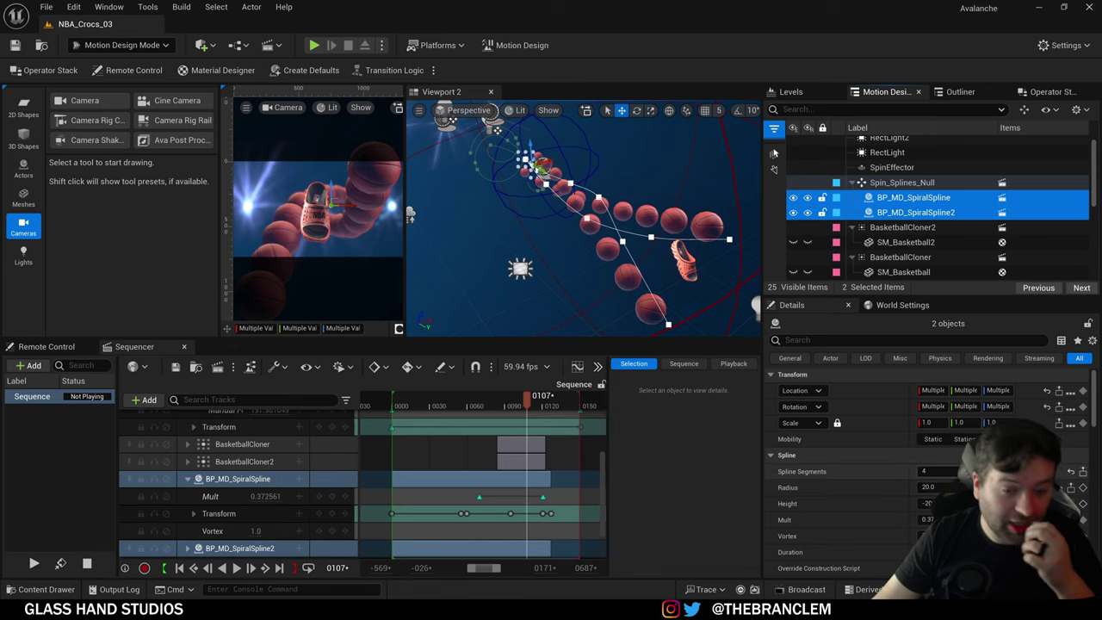
left_click(928, 471)
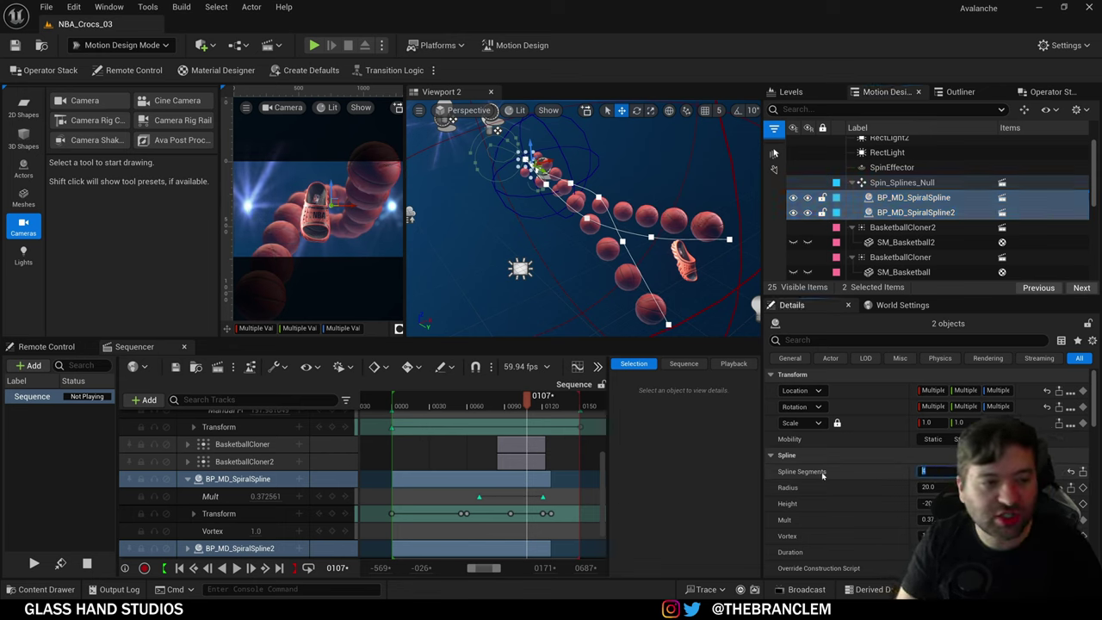
type("10")
key("Return")
left_click_drag(663, 267, 599, 237, "alt")
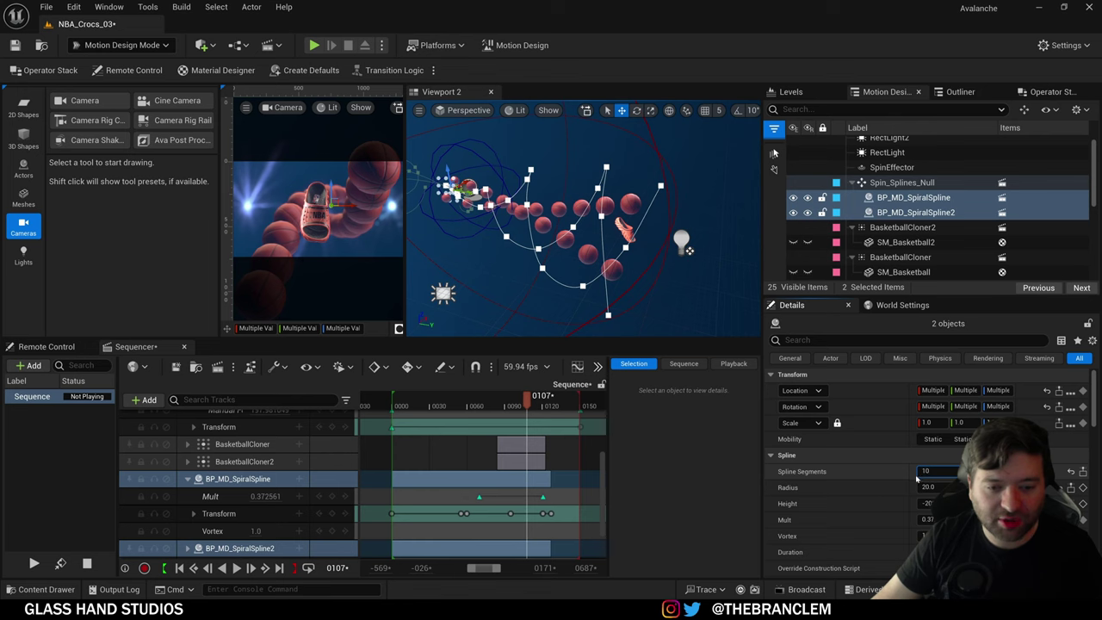
type("30")
key("Return")
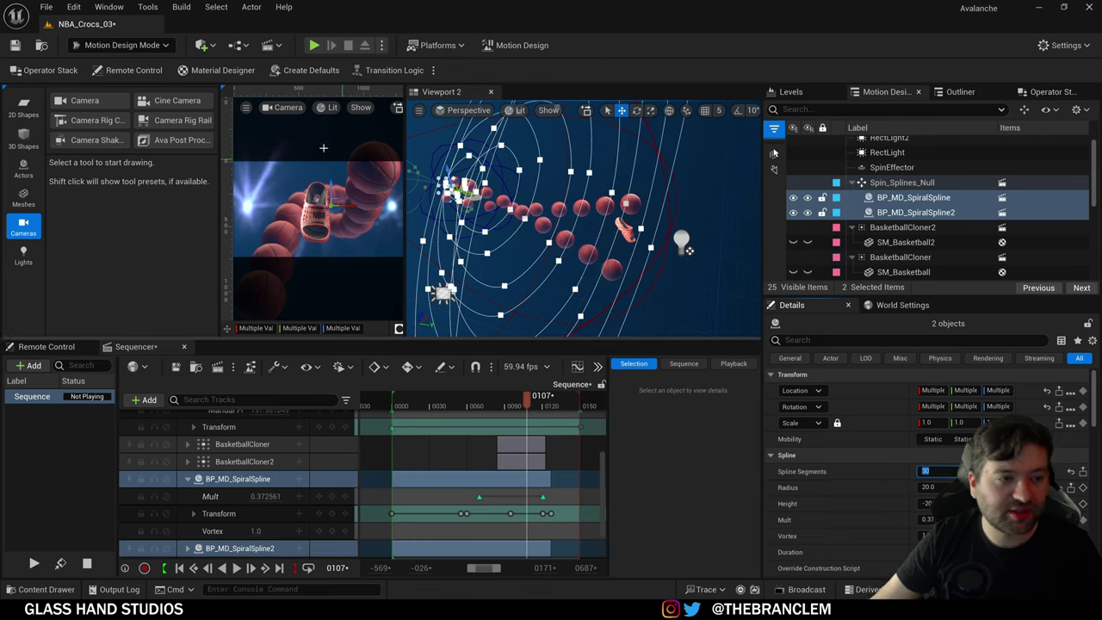
left_click_drag(654, 258, 602, 237, "alt")
scroll(611, 215, "down", 5)
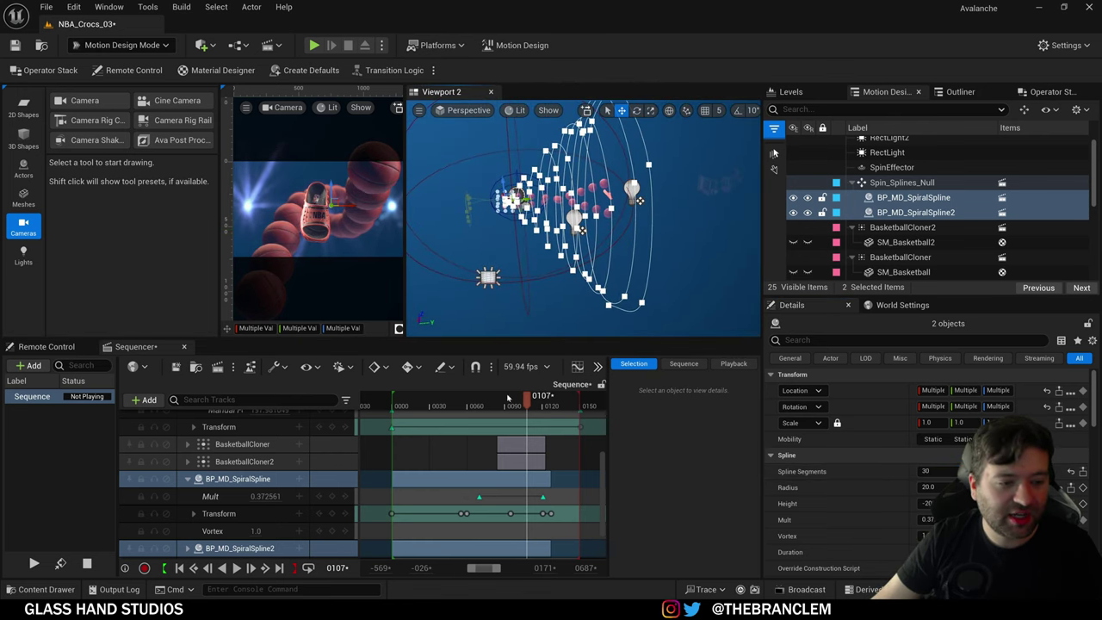
Step: Scrub the sequence back to frame 92 and hide the editor overlays in Viewport 2 with game view
mouse_move(508, 397)
left_mouse_down()
mouse_move(515, 405)
mouse_move(484, 405)
mouse_move(507, 409)
left_mouse_up()
mouse_move(602, 250)
left_mouse_down("alt")
mouse_move(578, 257)
mouse_move(582, 269)
mouse_move(593, 275)
mouse_move(637, 256)
mouse_move(624, 253)
left_mouse_up("alt")
key("g")
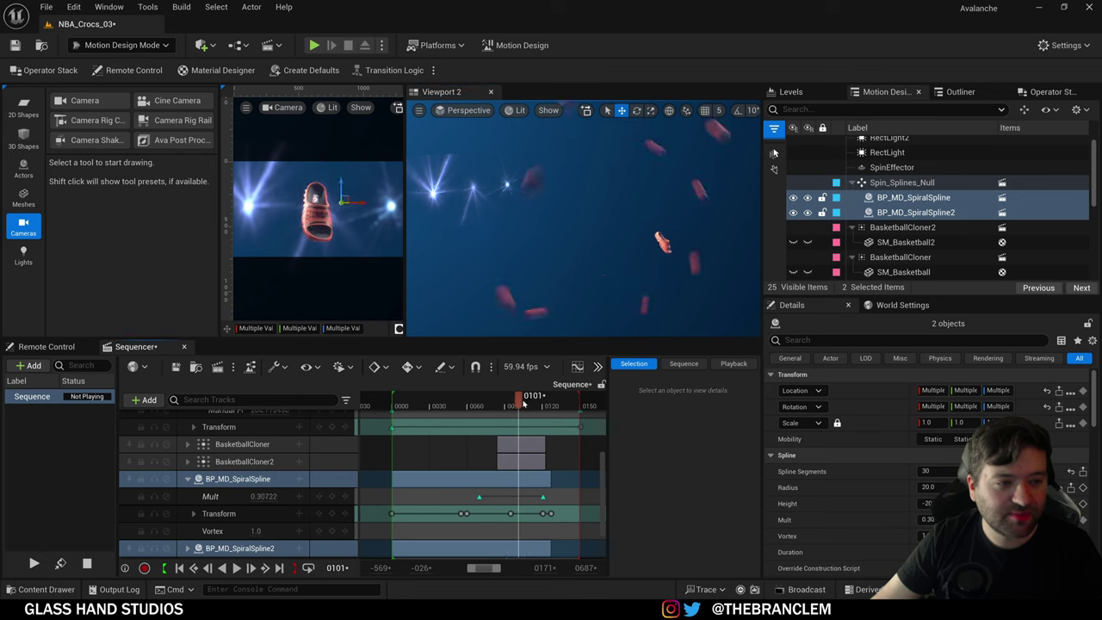
Step: Set the layout Count of BasketballCloner and BasketballCloner2 to 60 and scrub around frame 92 to check the chain
left_click(904, 229)
left_click(900, 256, "ctrl")
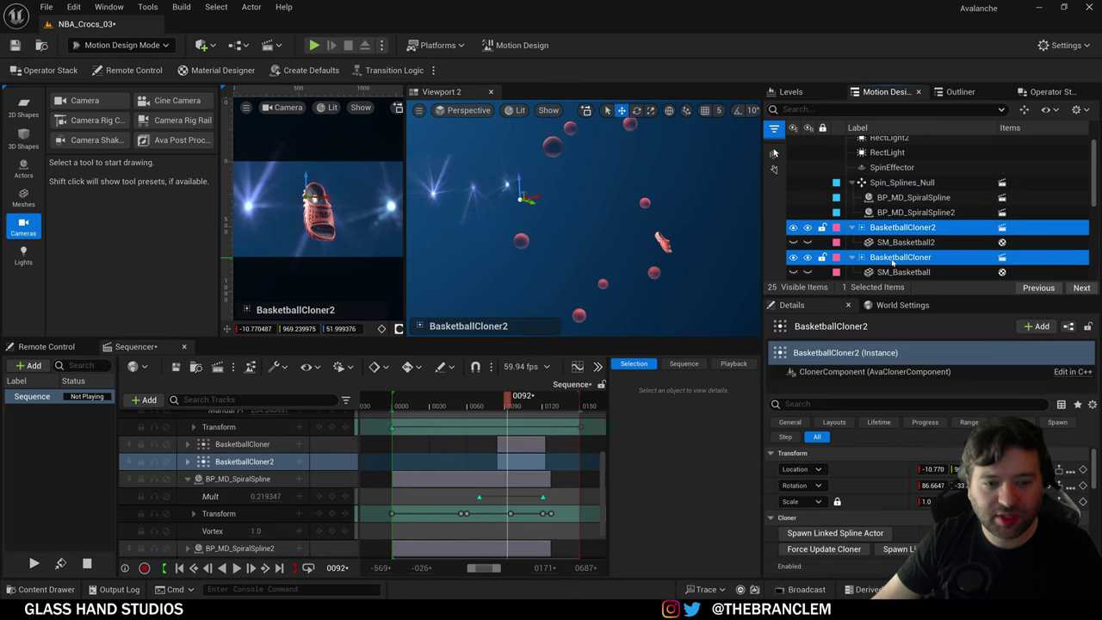
scroll(837, 515, "down", 5)
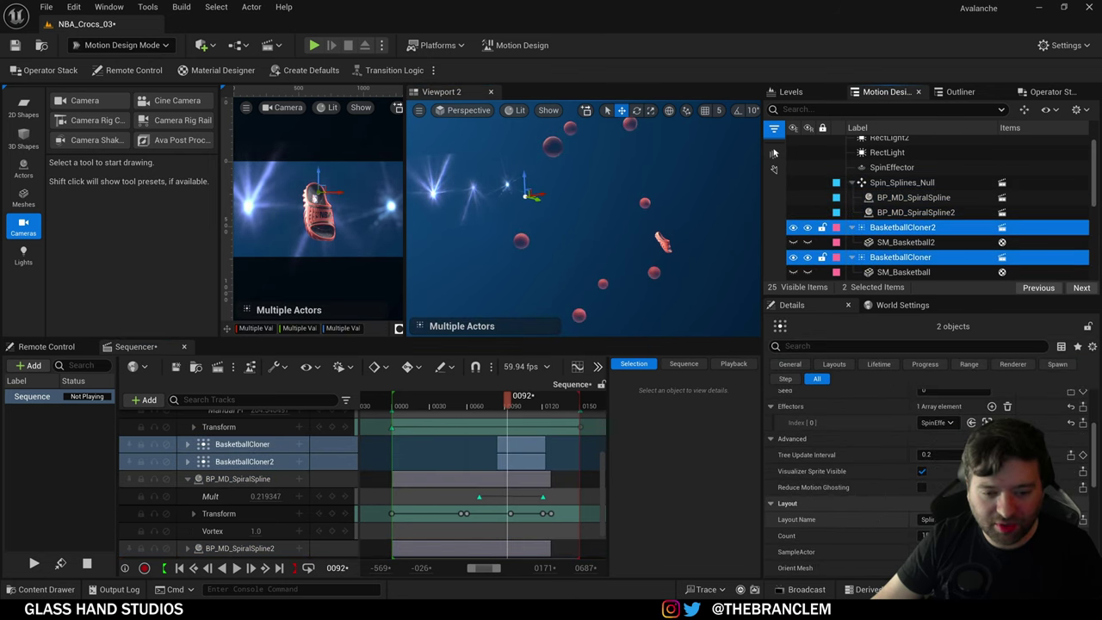
left_click(925, 535)
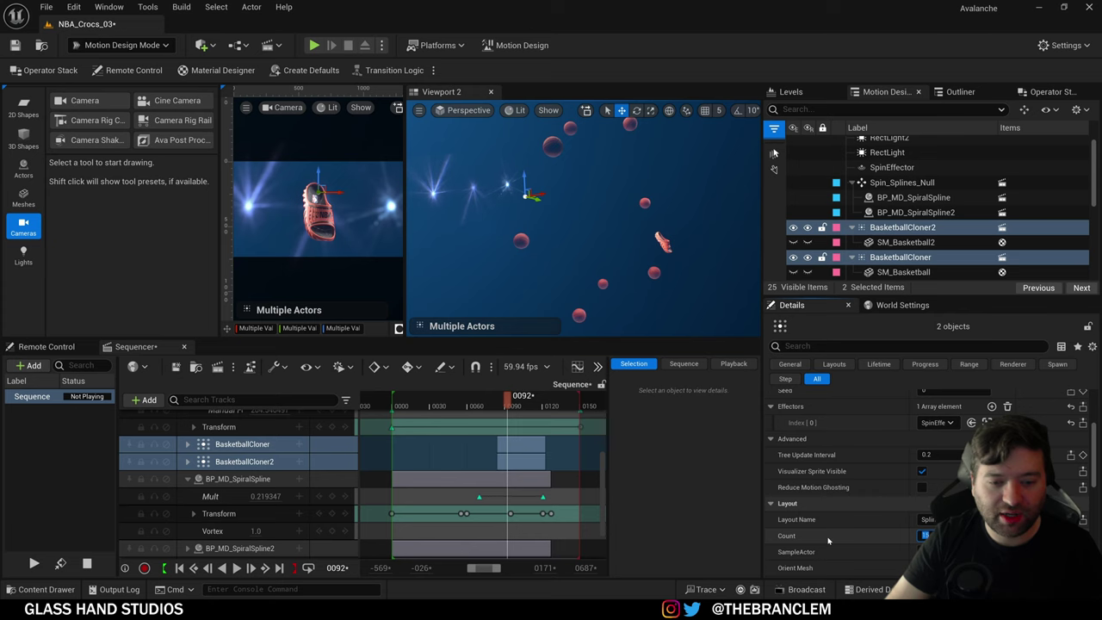
type("50")
key("Return")
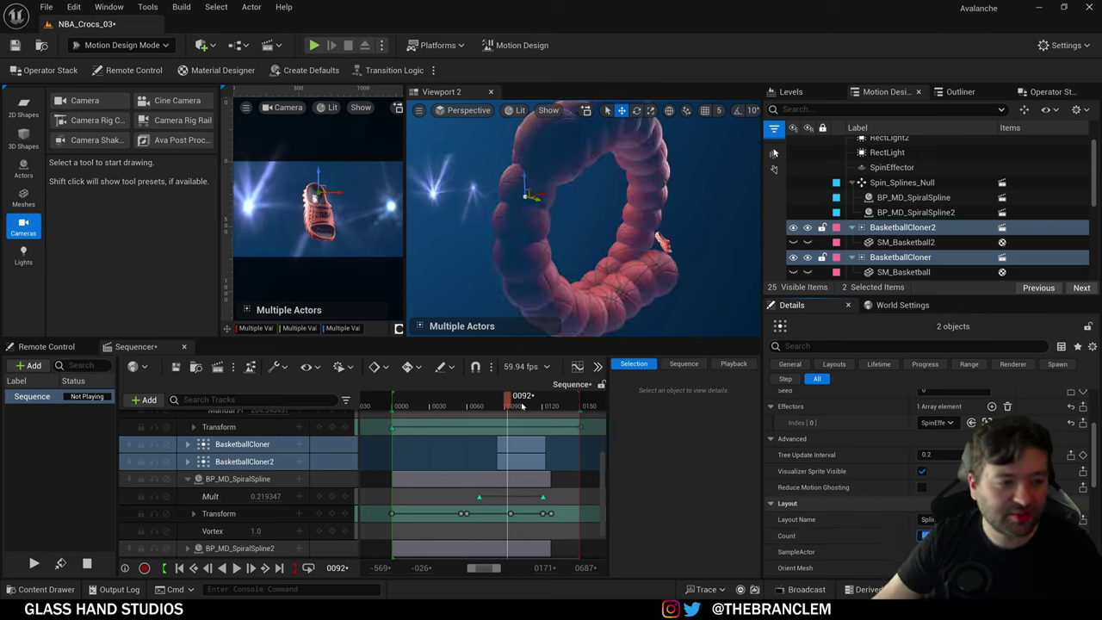
mouse_move(521, 406)
left_mouse_down()
mouse_move(470, 413)
mouse_move(509, 421)
left_mouse_up()
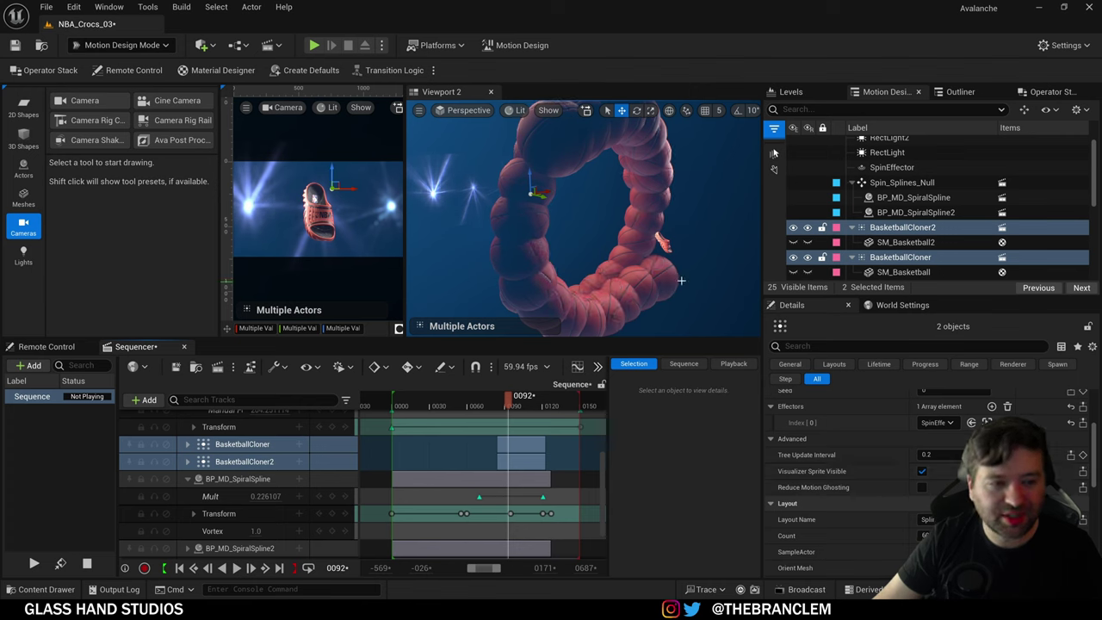
Step: Select the SpinEffector linked to the cloners and disable it
scroll(935, 191, "up", 1)
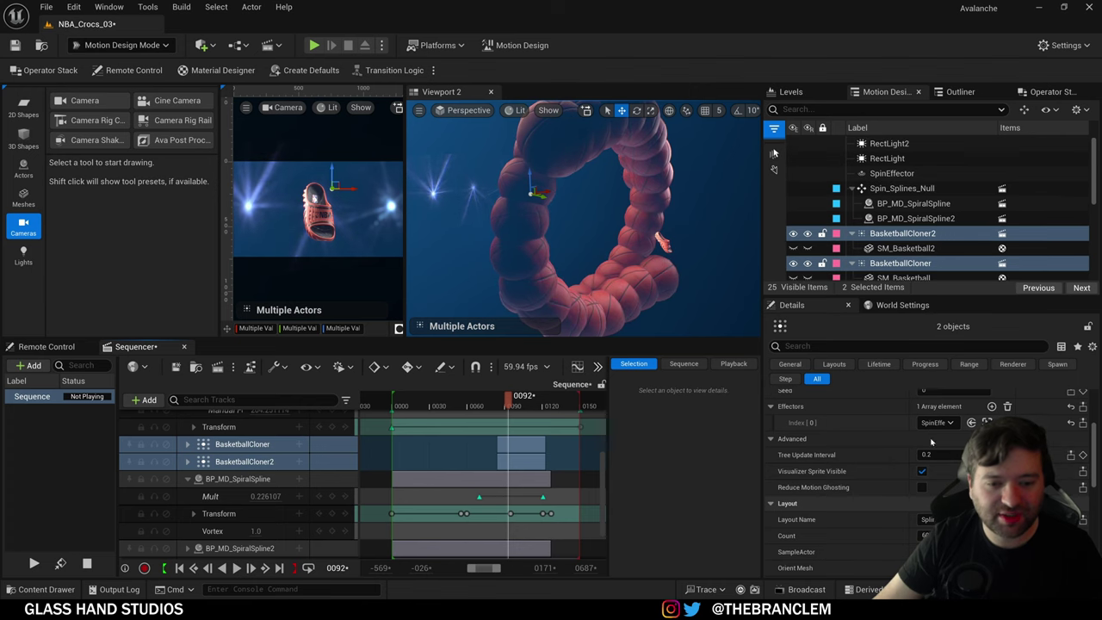
scroll(930, 441, "up", 2)
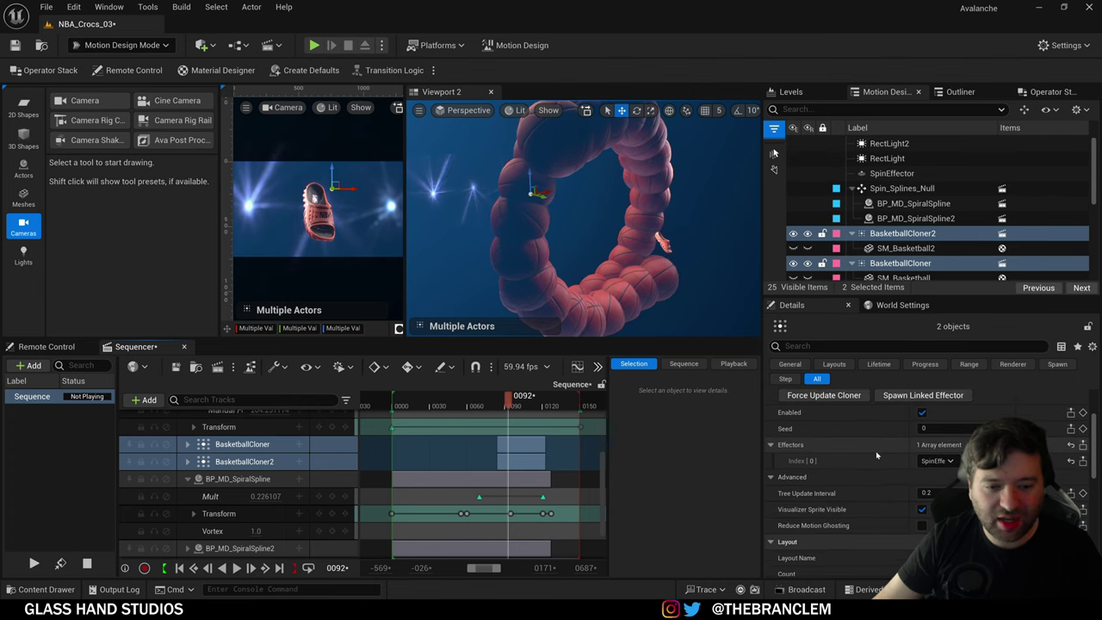
left_click(892, 173)
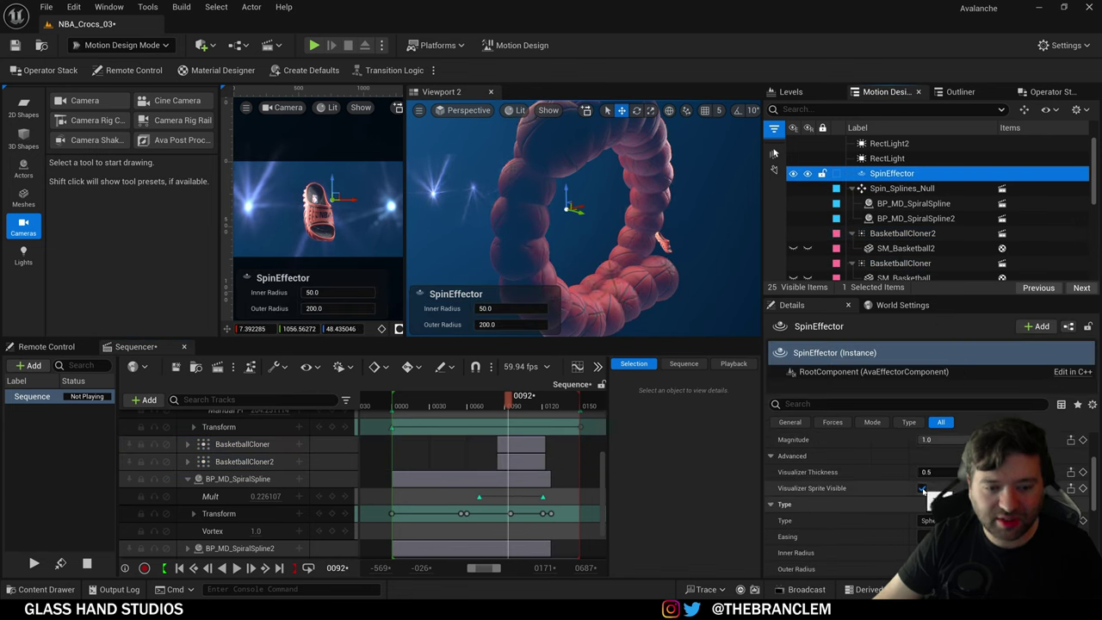
scroll(892, 475, "up", 3)
left_click(921, 521)
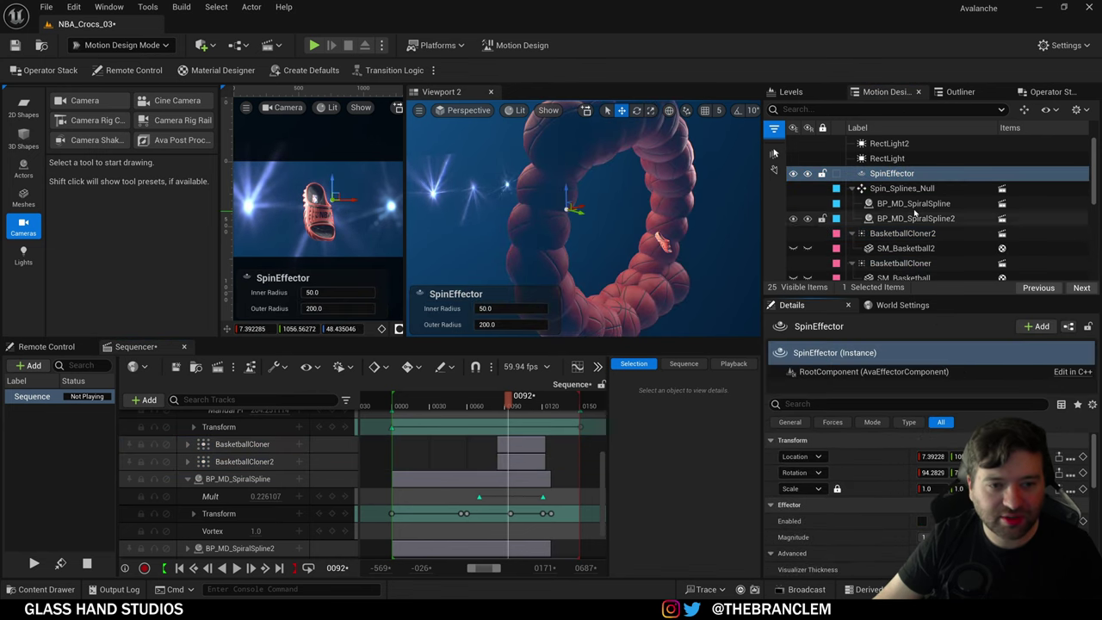
Step: Select both basketball cloners and reset their Step Scale to the default 0.0
scroll(915, 212, "down", 1)
left_click(902, 215)
left_click(901, 247, "ctrl")
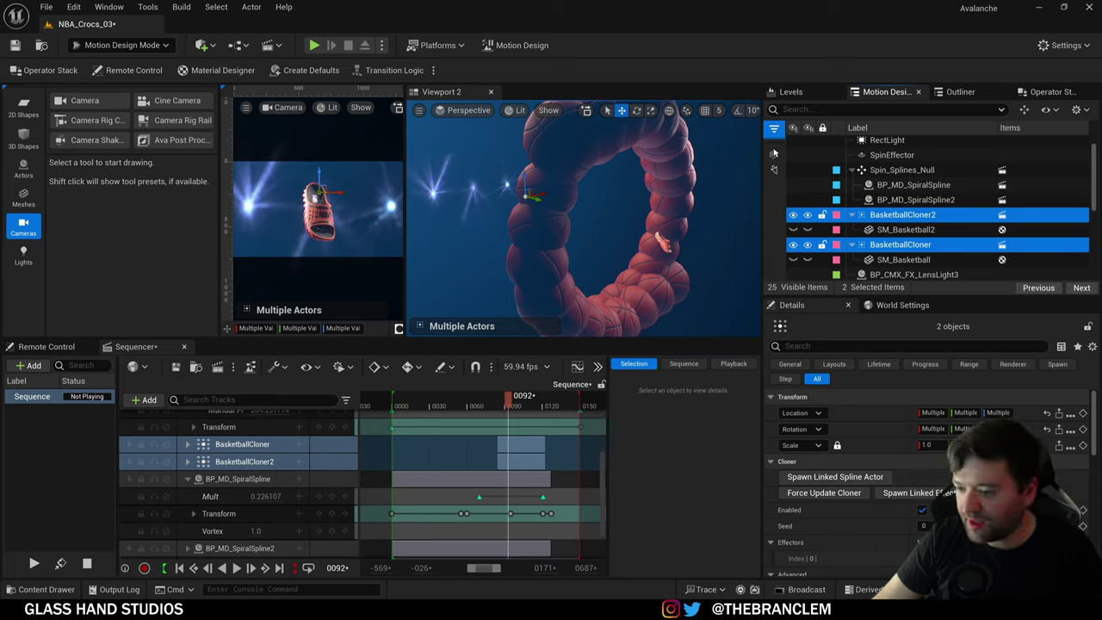
scroll(804, 516, "down", 8)
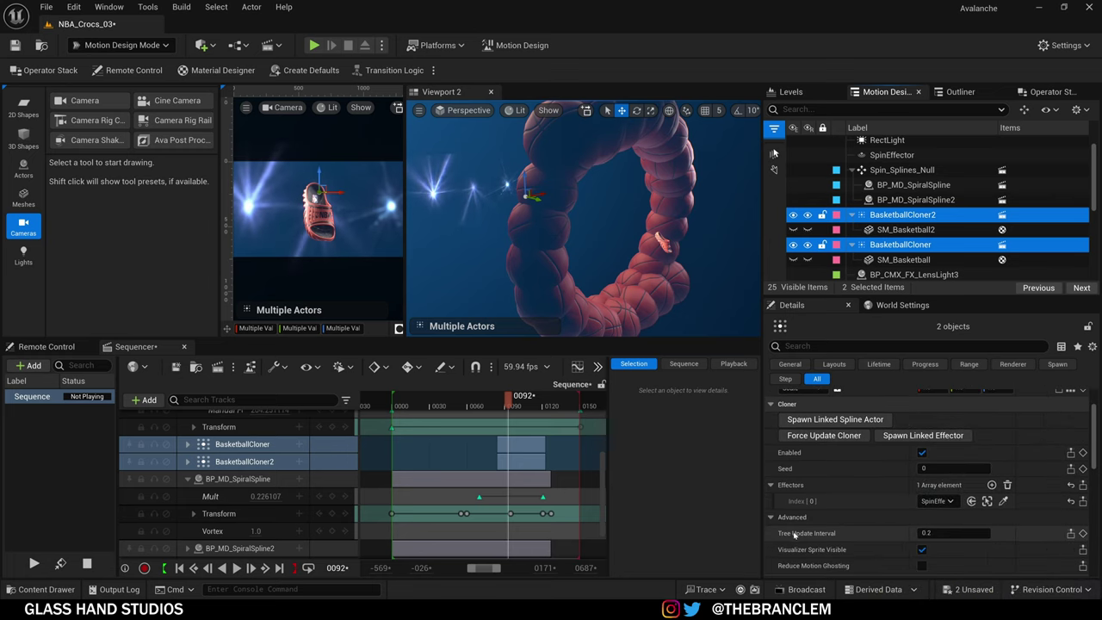
scroll(879, 517, "down", 6)
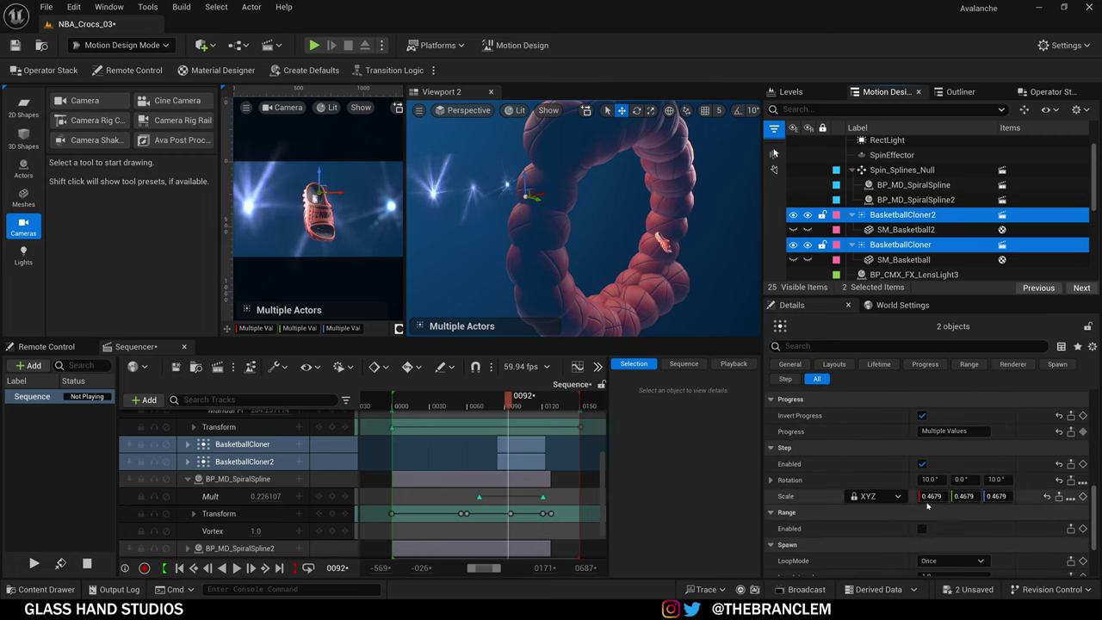
scroll(930, 504, "down", 1)
left_click(1047, 477)
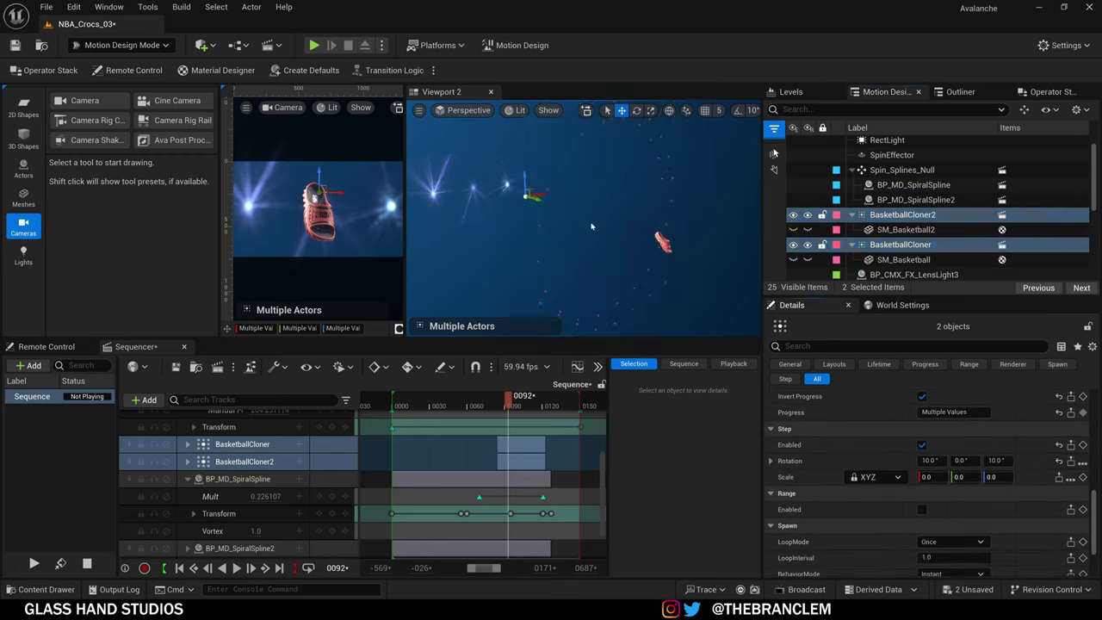
Step: Set the Step Scale of both basketball cloners to 1.0 and disable their Step option
scroll(843, 525, "down", 2)
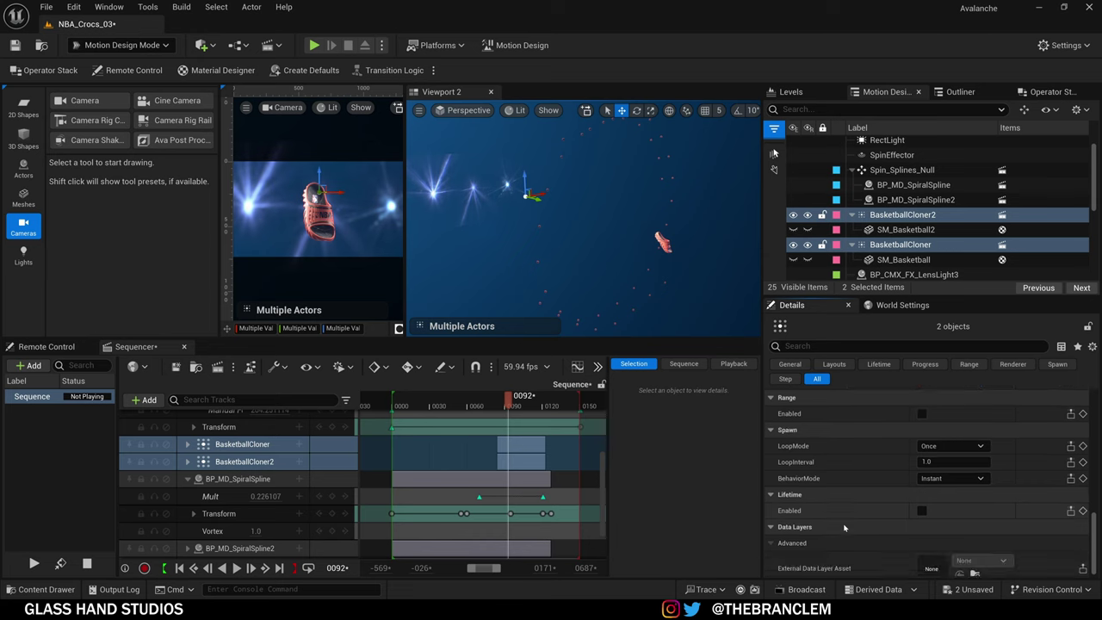
scroll(813, 499, "up", 1)
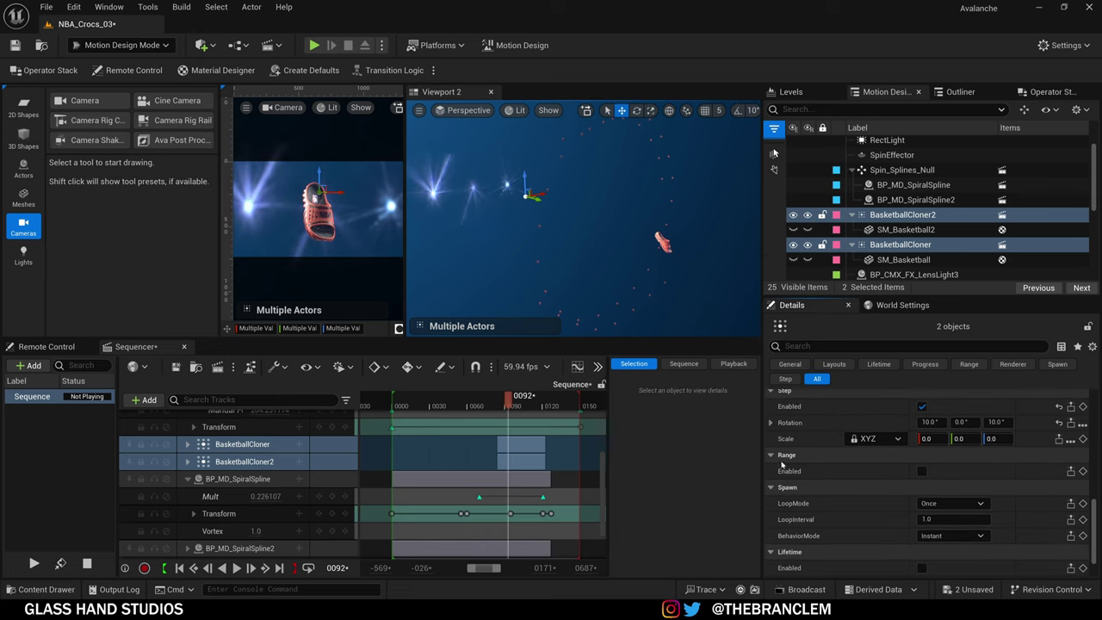
scroll(809, 491, "up", 1)
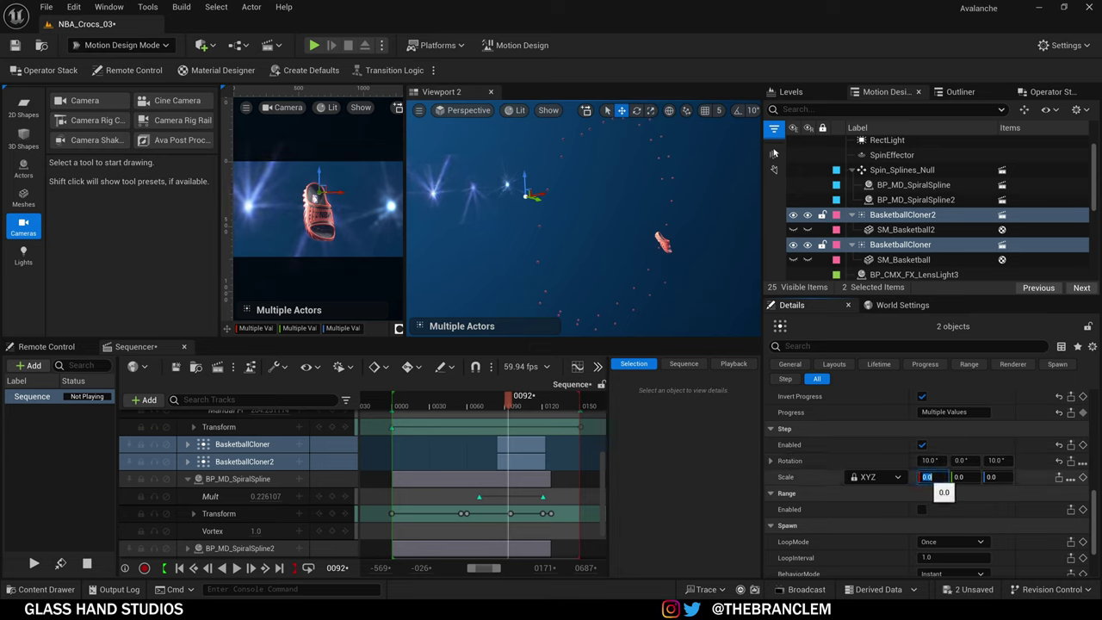
key("Return")
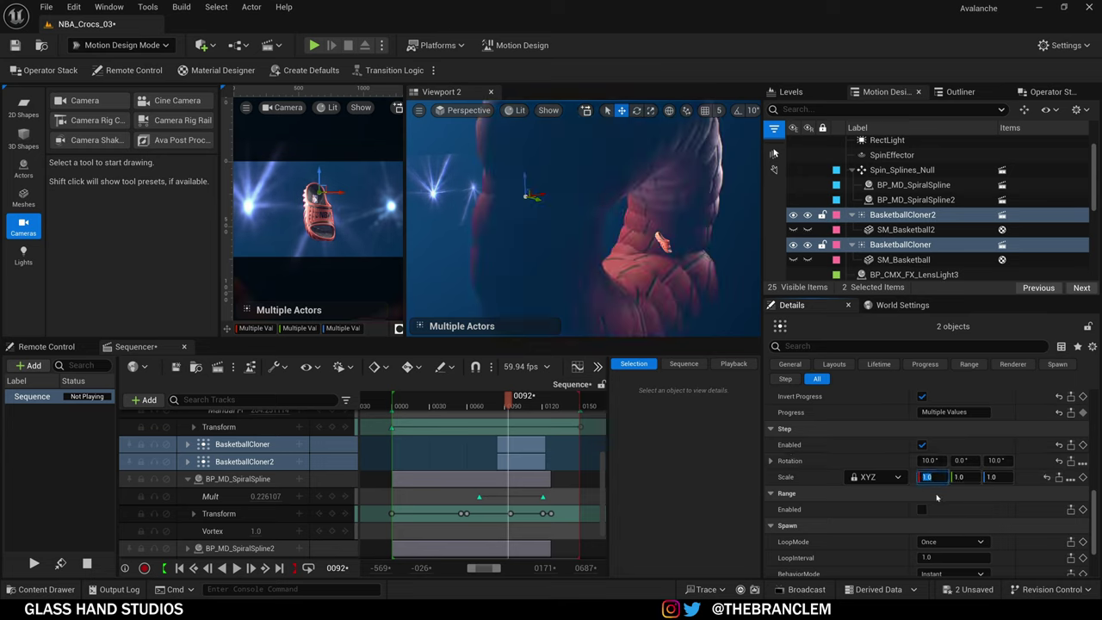
left_click(922, 445)
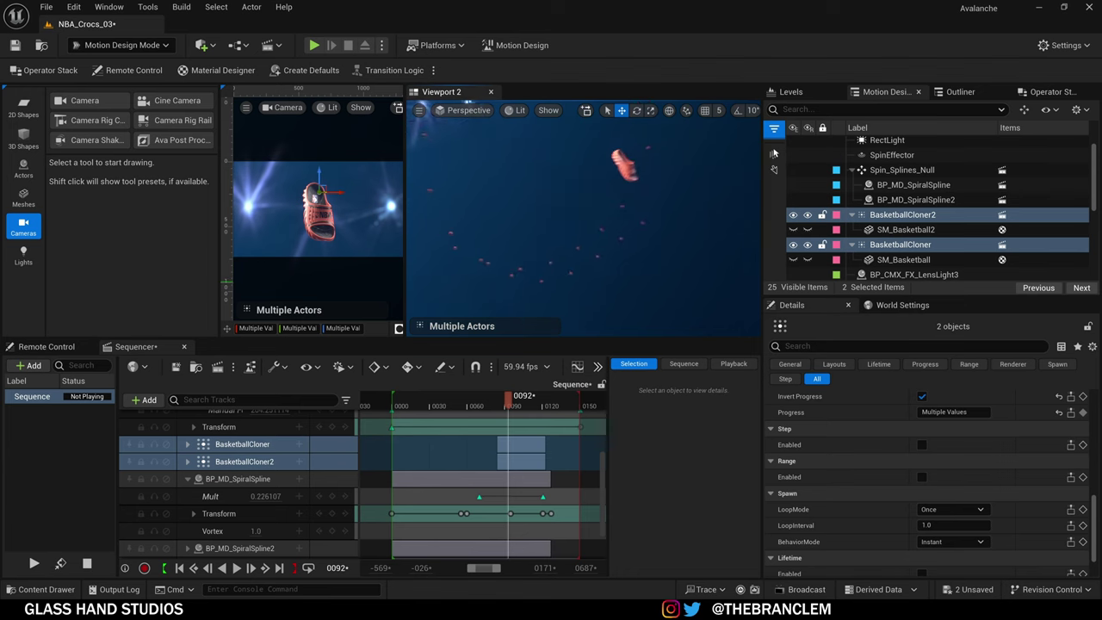
Step: Select the SM_Basketball and SM_Basketball2 meshes under the cloners and reset their Scale to 1.0
scroll(905, 478, "up", 10)
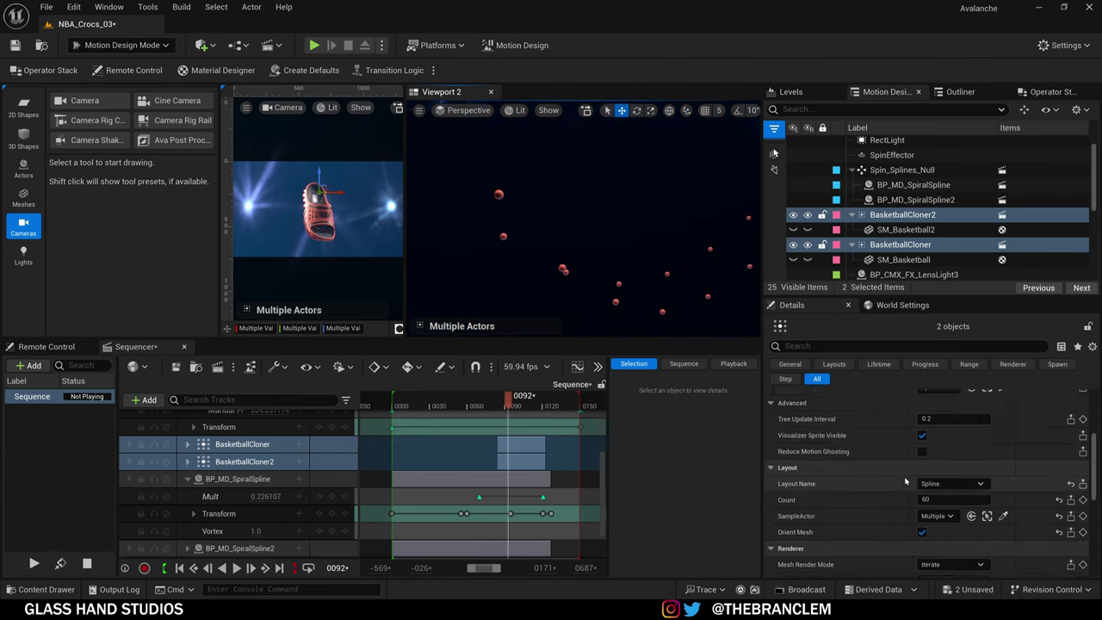
left_click(904, 229)
left_click(903, 259, "ctrl")
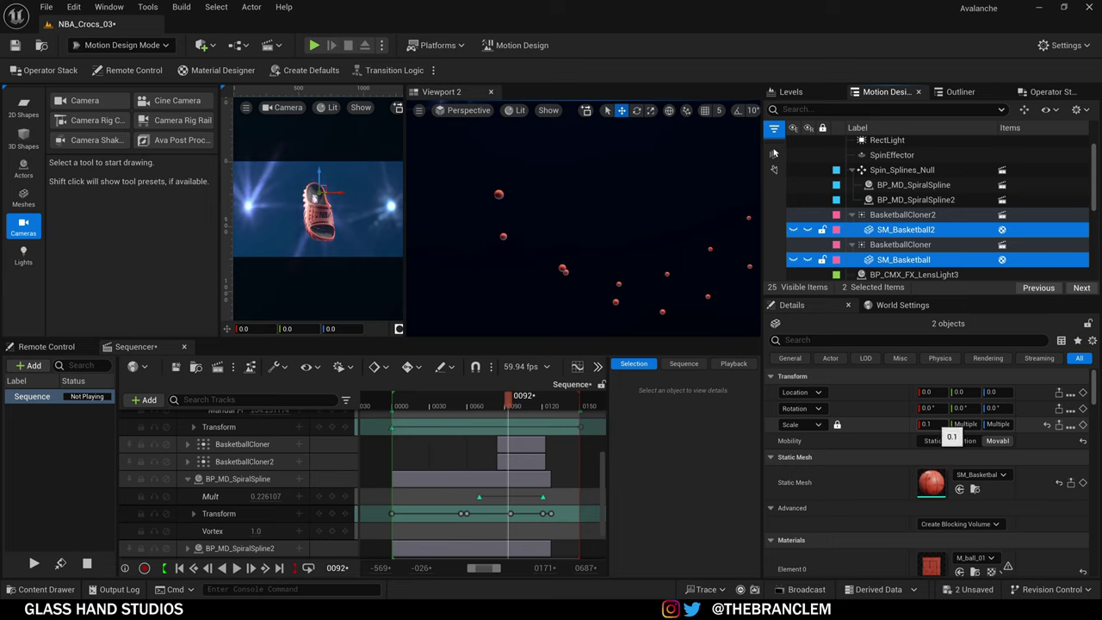
left_click(1047, 426)
right_click_drag(594, 224, 688, 233)
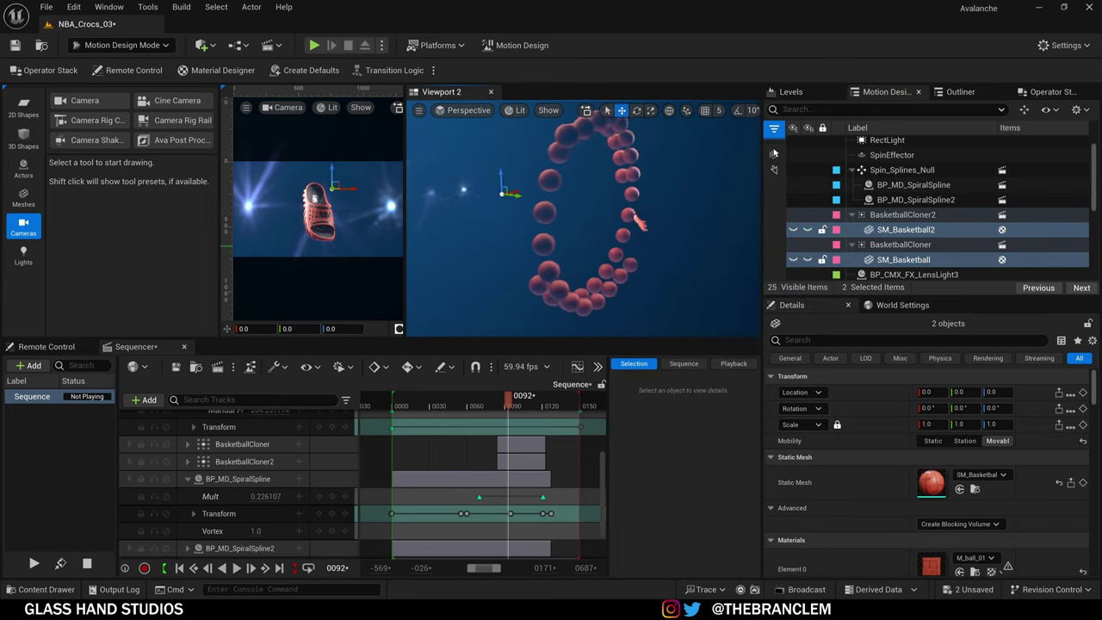
Step: Select BP_MD_SpiralSpline and BP_MD_SpiralSpline2 together and examine their curves in the perspective viewport
left_click(916, 197)
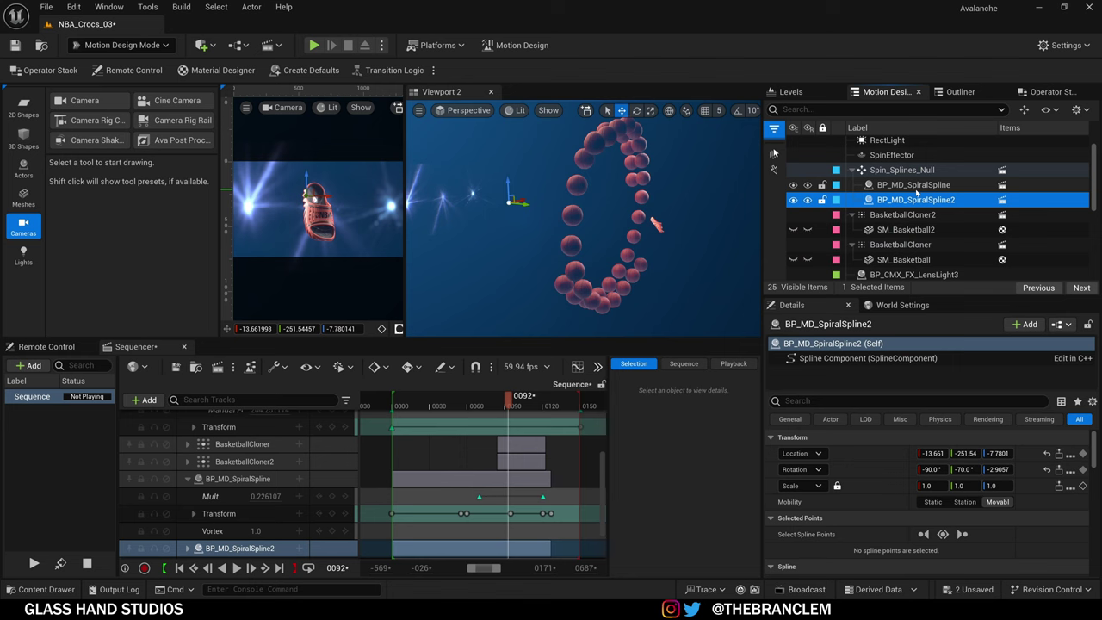
left_click(913, 184, "ctrl")
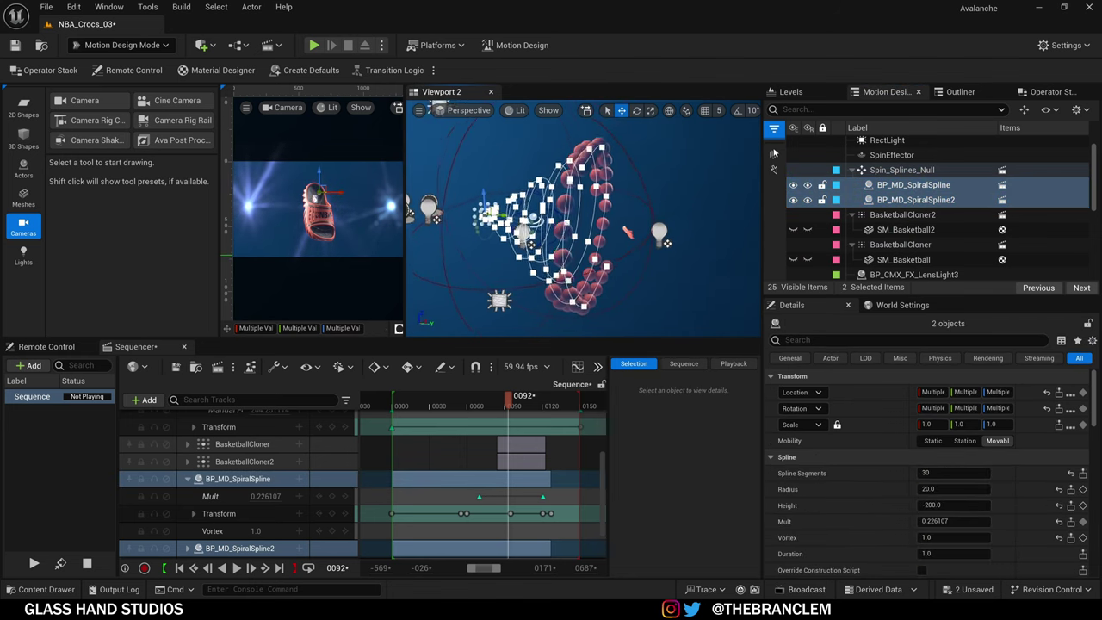
right_click_drag(593, 224, 543, 226)
Step: Select both basketball cloners, scrub the sequence to around frame 129 and back to 109, and examine the spiral trails from several angles
left_click(900, 215)
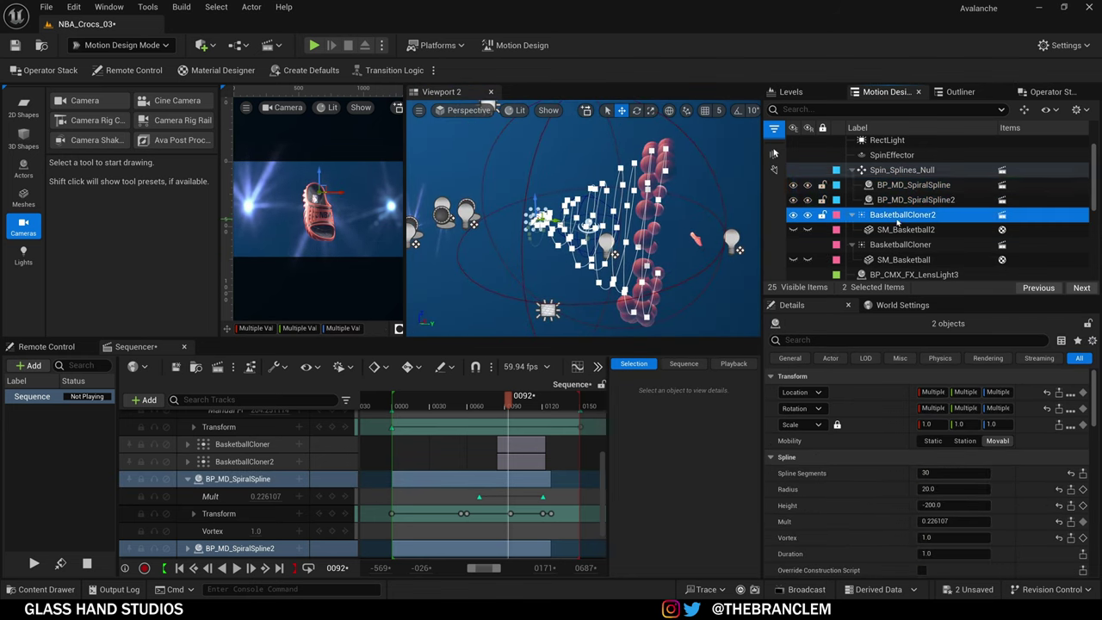
left_click(900, 245, "ctrl")
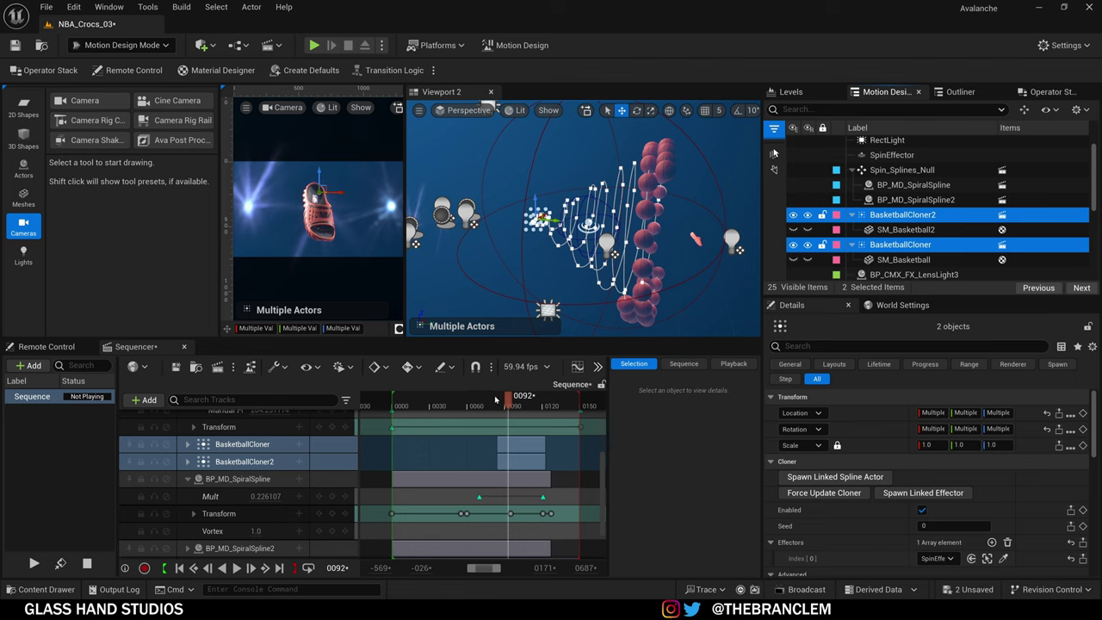
left_click_drag(508, 398, 553, 409)
right_click_drag(587, 267, 645, 257)
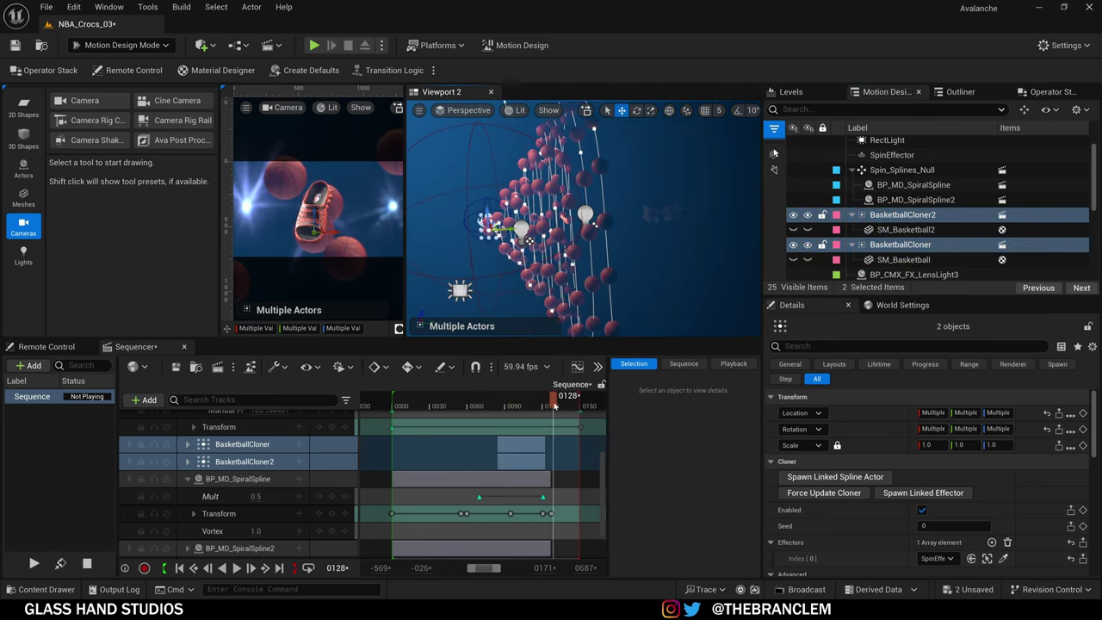
mouse_move(555, 405)
left_mouse_down()
mouse_move(584, 406)
mouse_move(437, 417)
mouse_move(554, 424)
left_mouse_up()
right_click_drag(585, 277, 555, 272)
left_click_drag(671, 225, 626, 235, "alt")
key("s")
right_click_drag(625, 234, 586, 229)
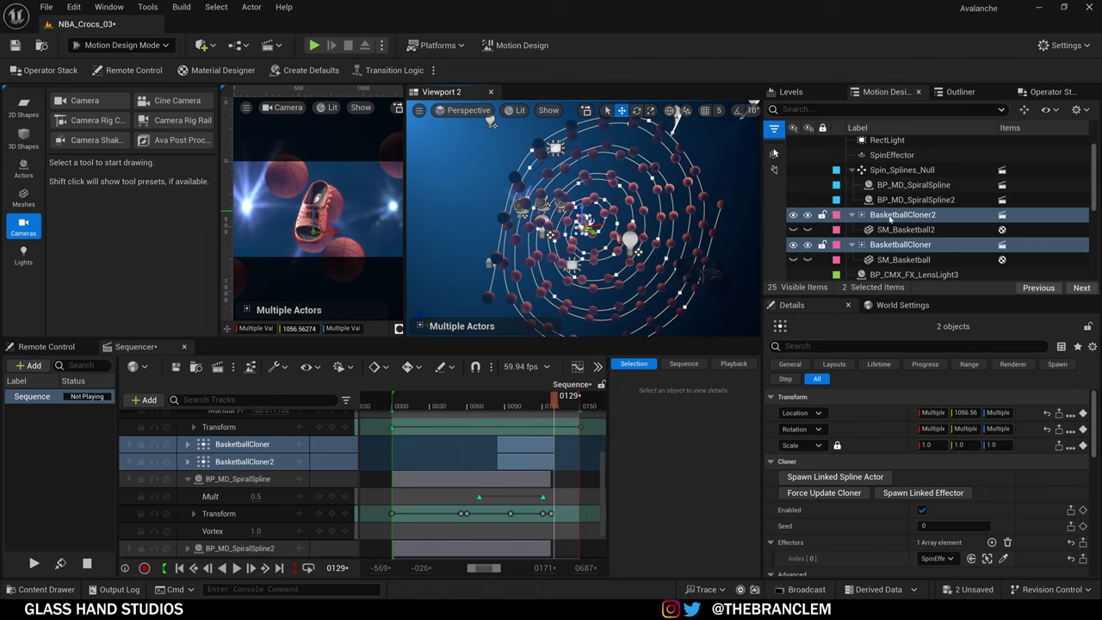
scroll(889, 220, "up", 1)
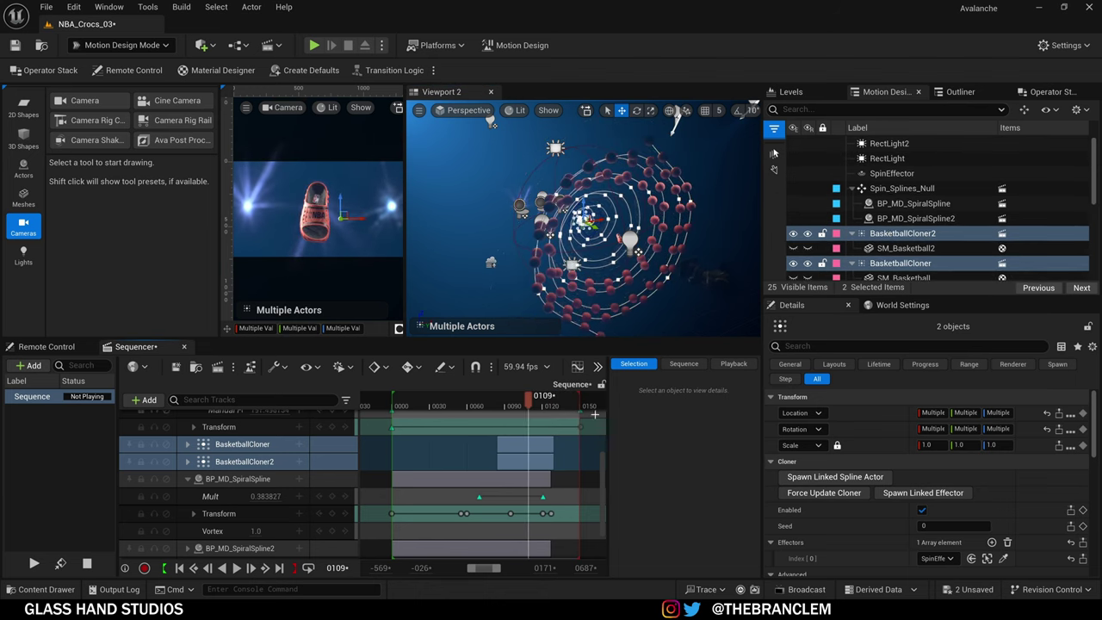
scroll(897, 263, "down", 1)
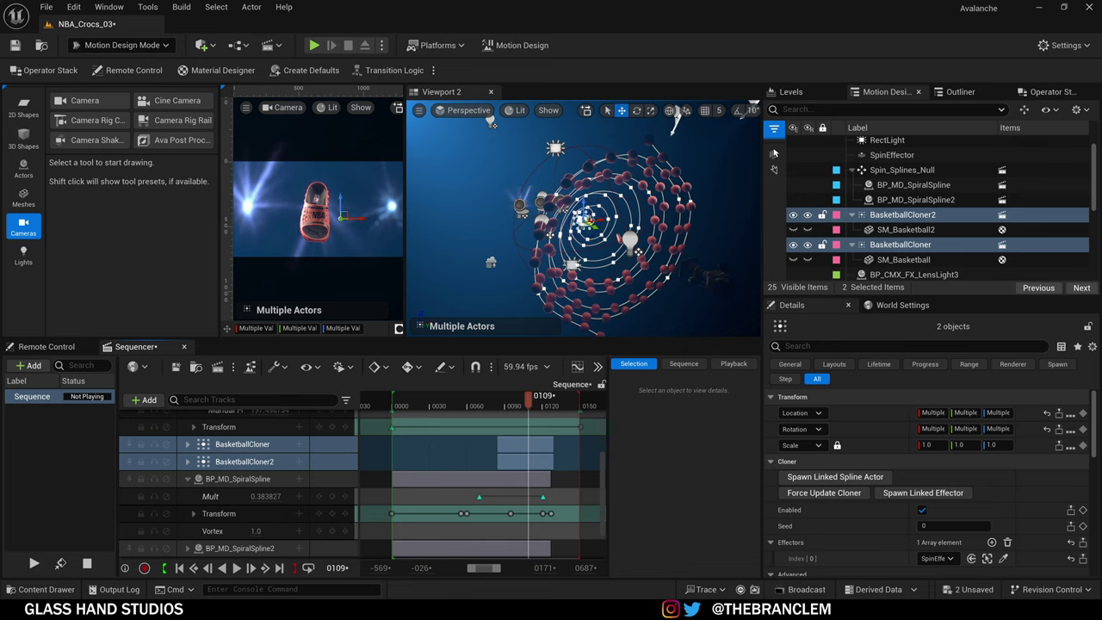
Step: Reload the NBA_Crocs_03 level from the Maps folder without saving the pending changes
left_click(40, 588)
left_click(87, 353)
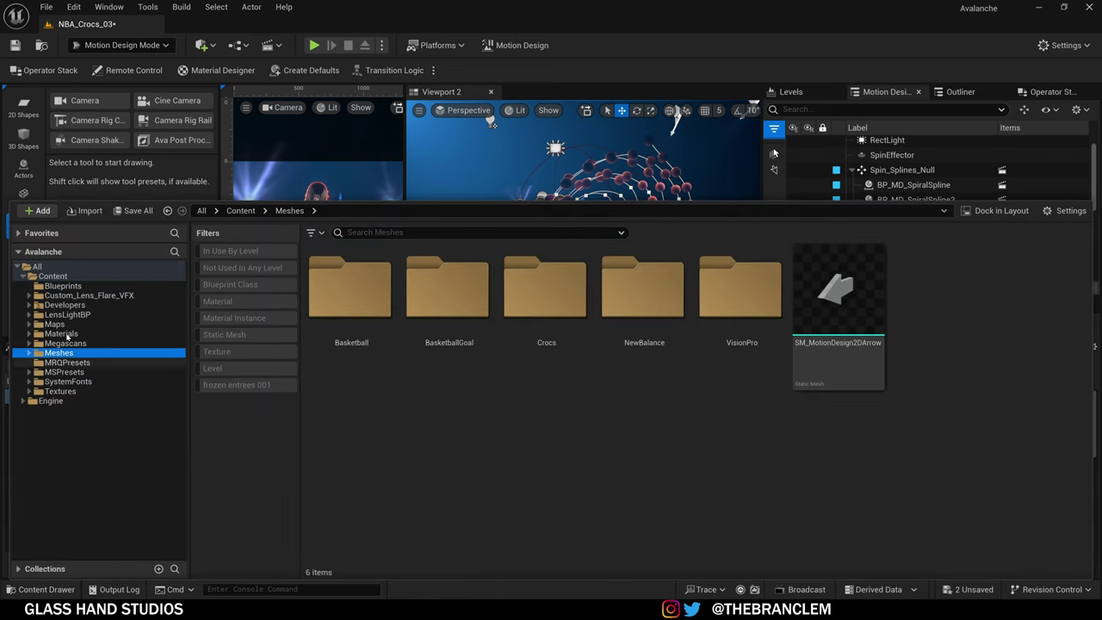
left_click(54, 323)
double_click(940, 370)
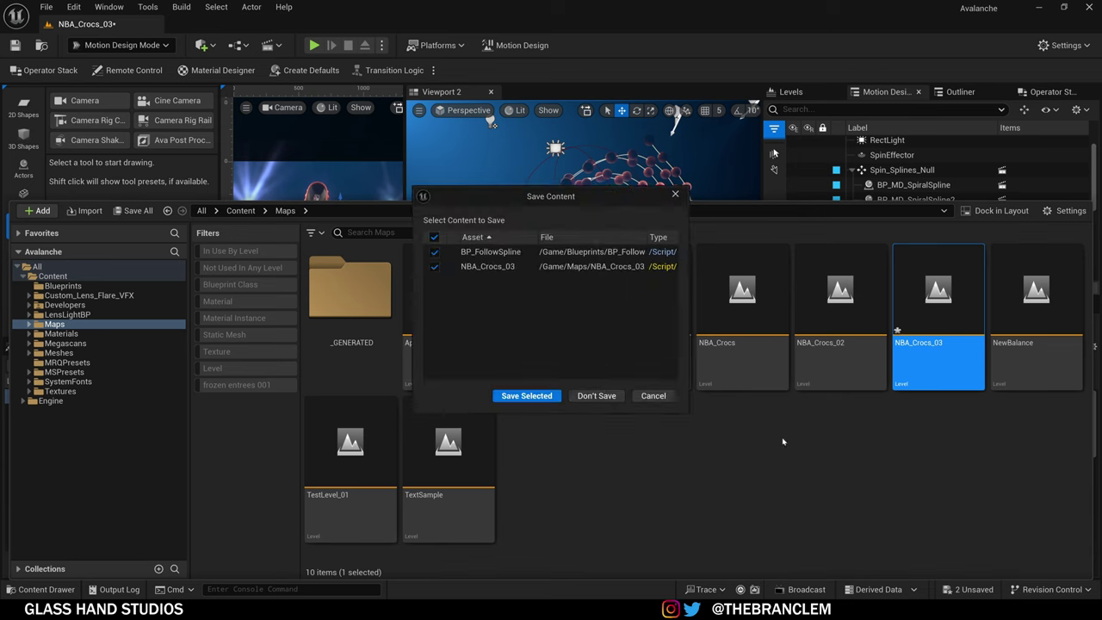
left_click(595, 396)
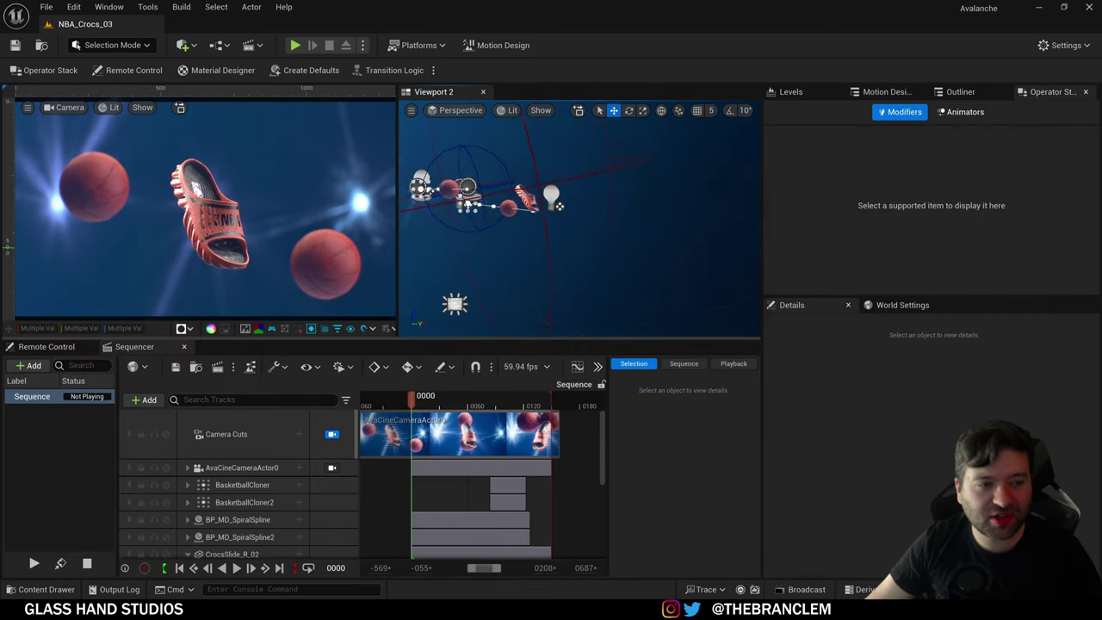
Step: Scrub the reloaded sequence to frame 118 and examine the basketball trails in the perspective viewport with the helper icons hidden
mouse_move(579, 218)
right_mouse_down()
mouse_move(563, 232)
mouse_move(532, 211)
mouse_move(560, 227)
right_mouse_up()
key("g")
left_click_drag(412, 402, 523, 430)
right_click_drag(648, 280, 608, 242)
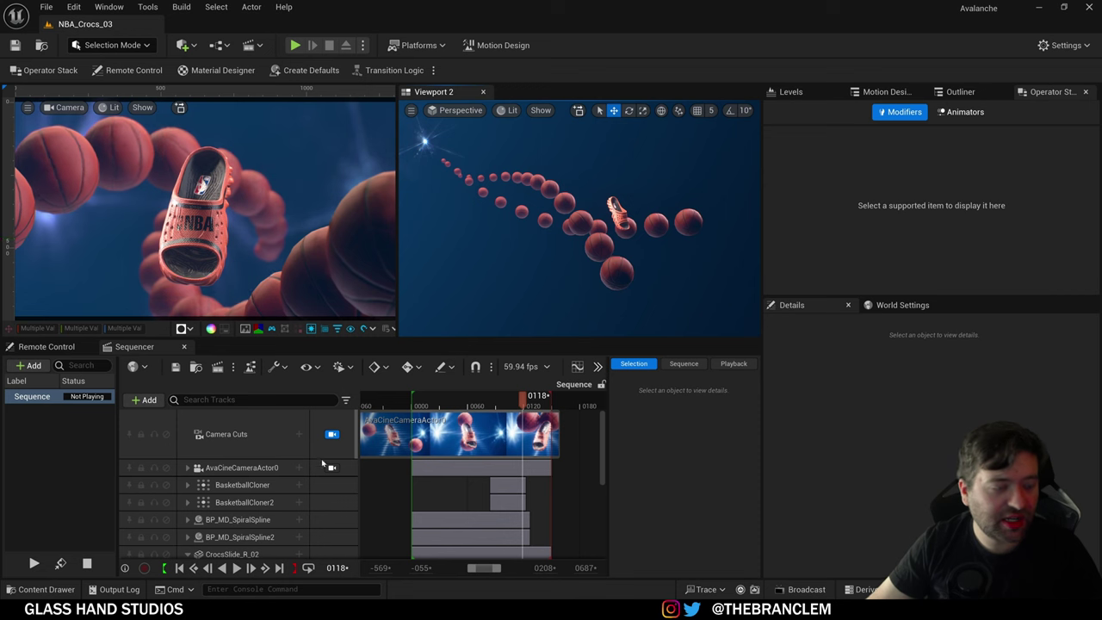
Step: Look up the AvaSplineActor parent class for a new Blueprint Class in the Blueprints folder by searching "spline", and cancel the creation
left_click(41, 589)
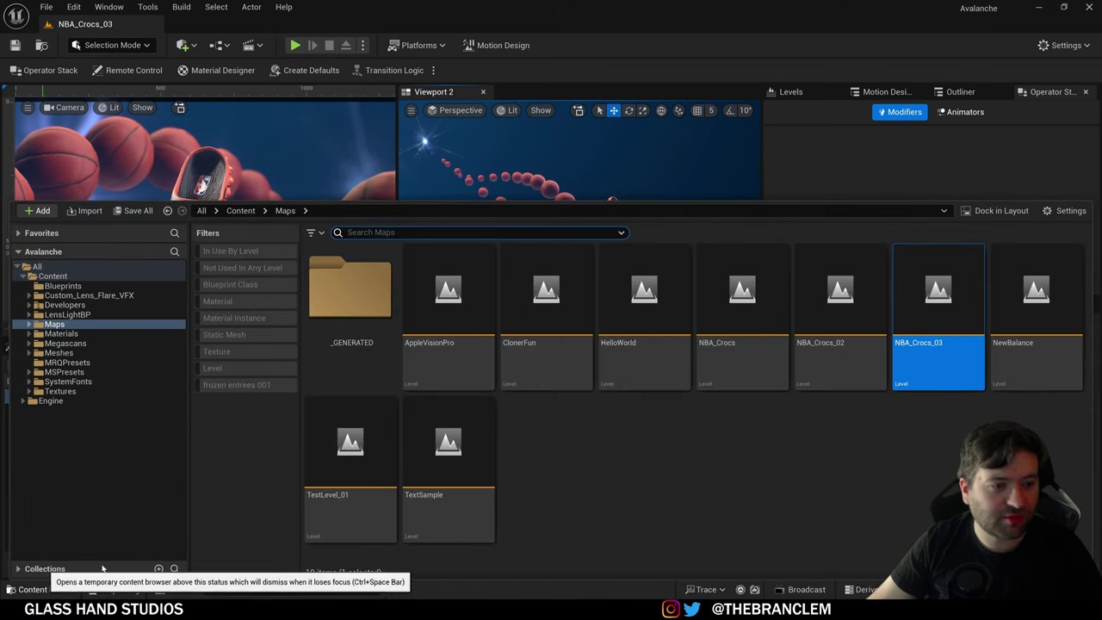
left_click(63, 286)
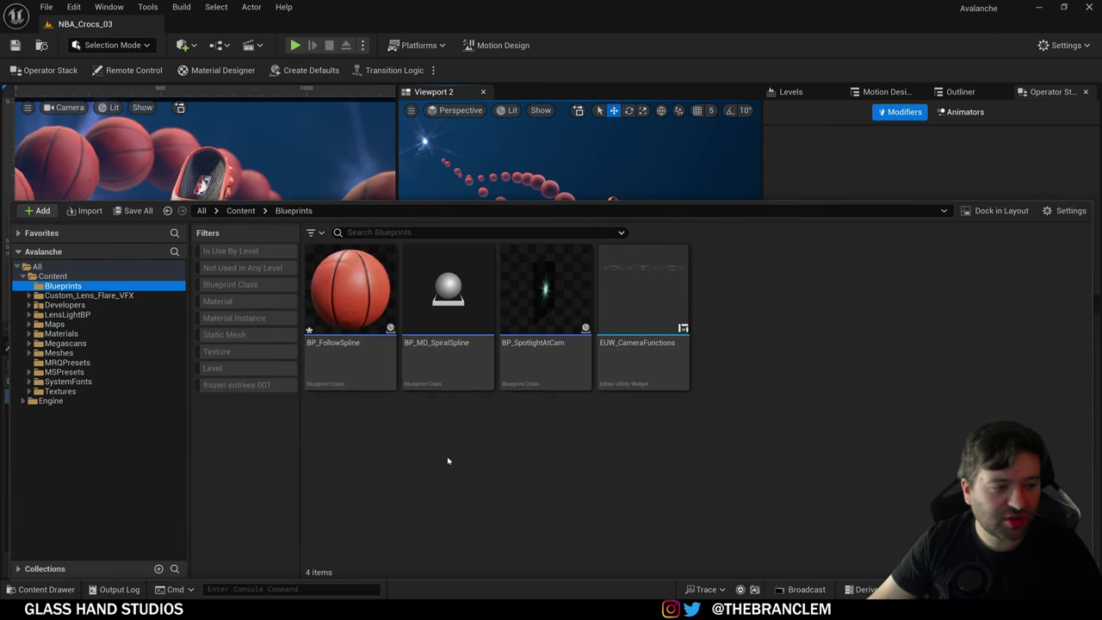
right_click(450, 454)
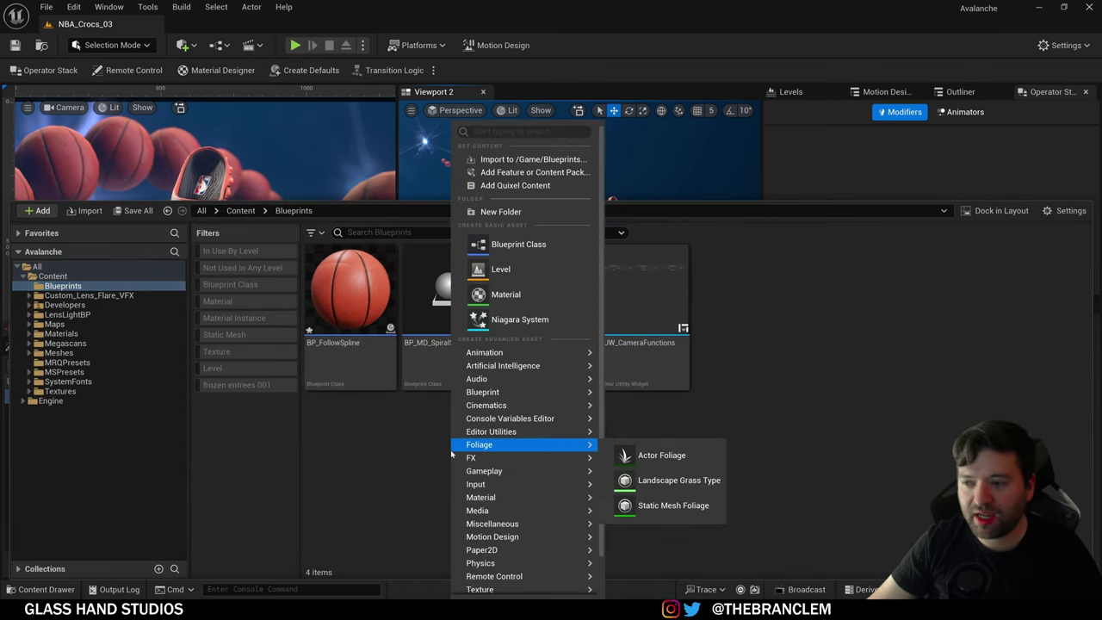
left_click(507, 245)
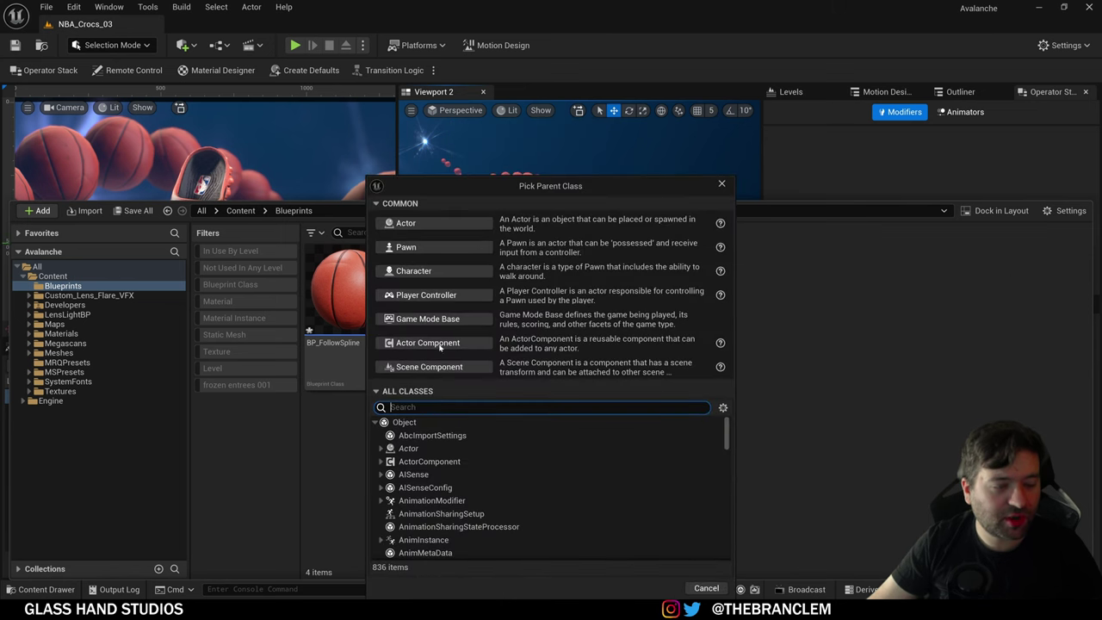
left_click_drag(483, 186, 489, 138)
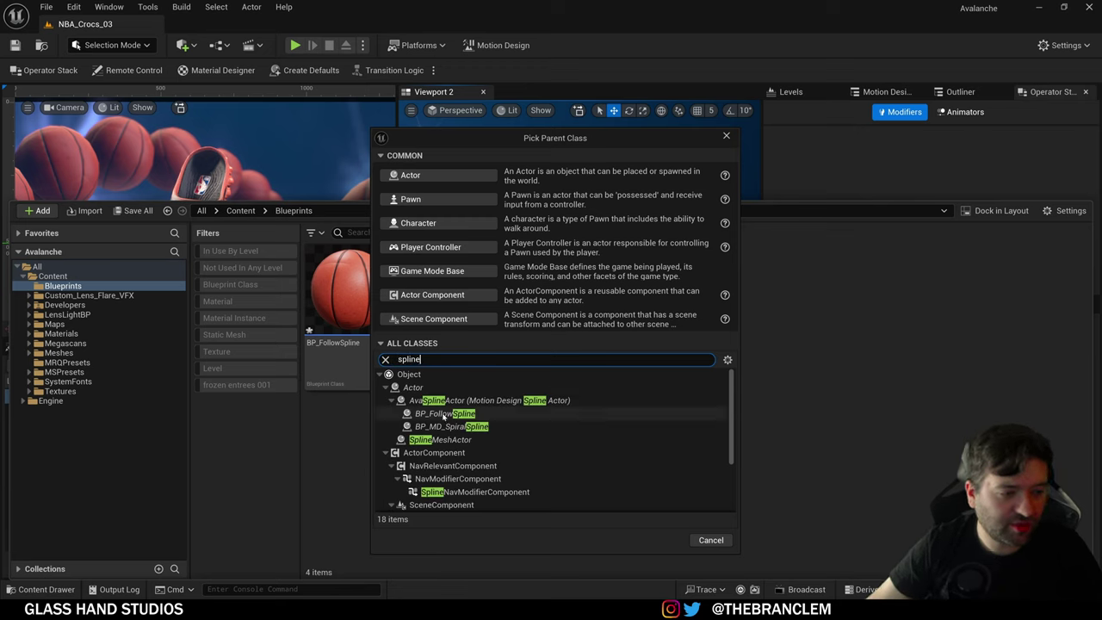
left_click(424, 400)
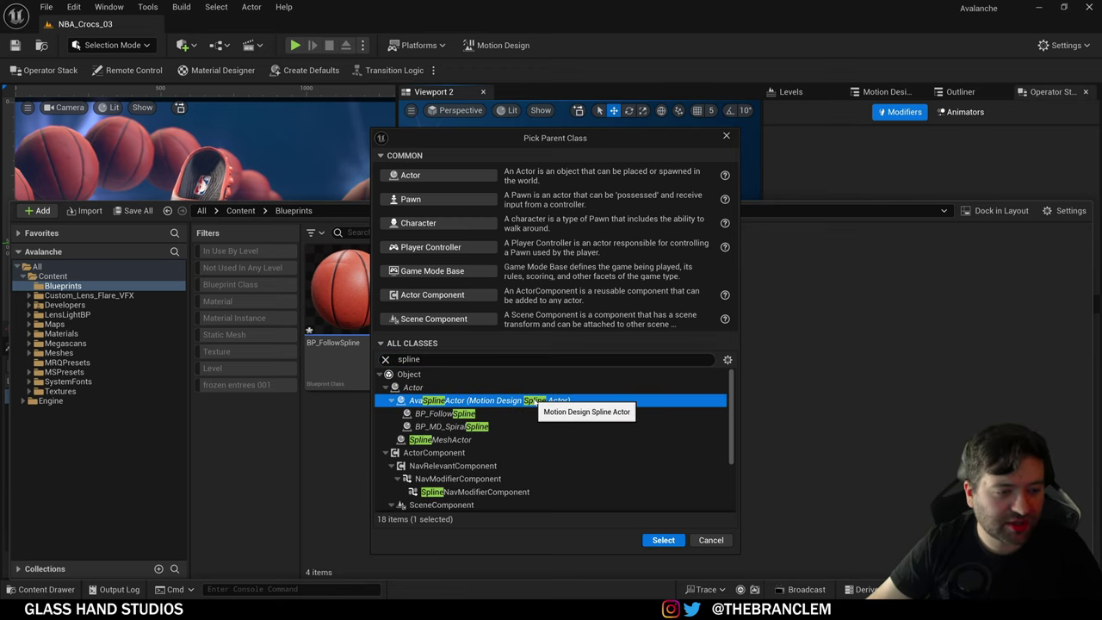
left_click(711, 540)
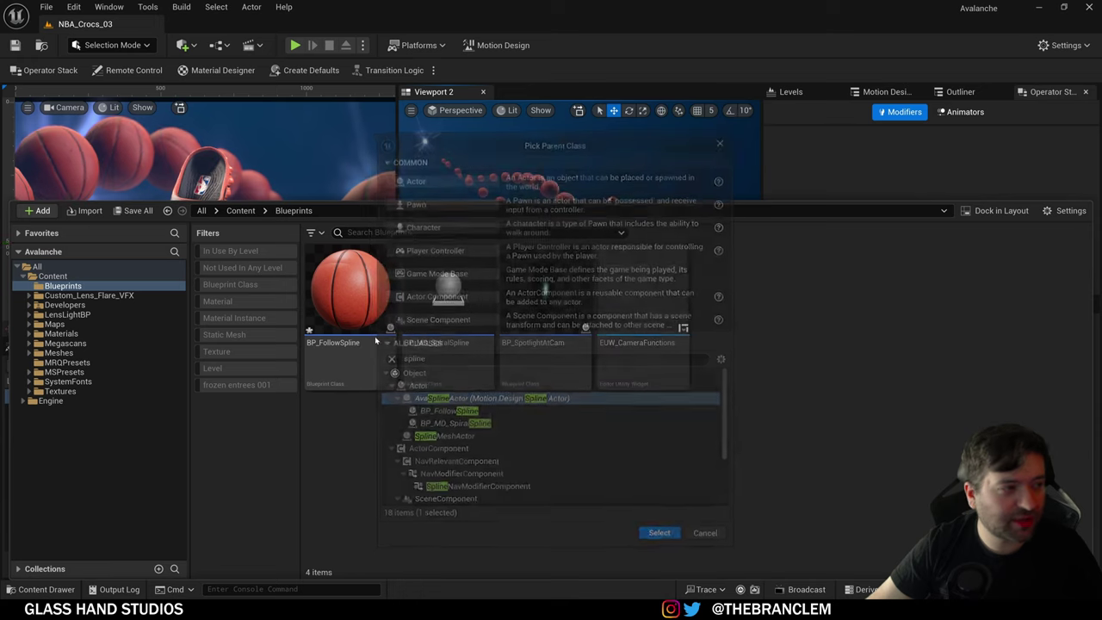
left_click(858, 176)
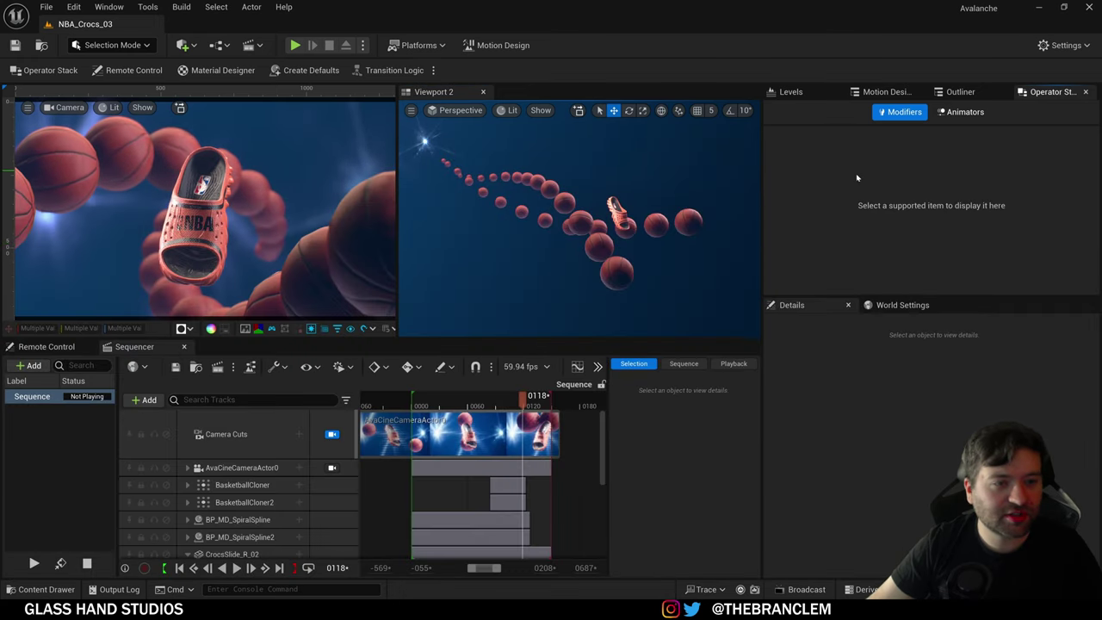
Step: Switch the editor to Motion Design Mode and show its actor creation tools, including Spline Actor
left_click(112, 44)
left_click(95, 170)
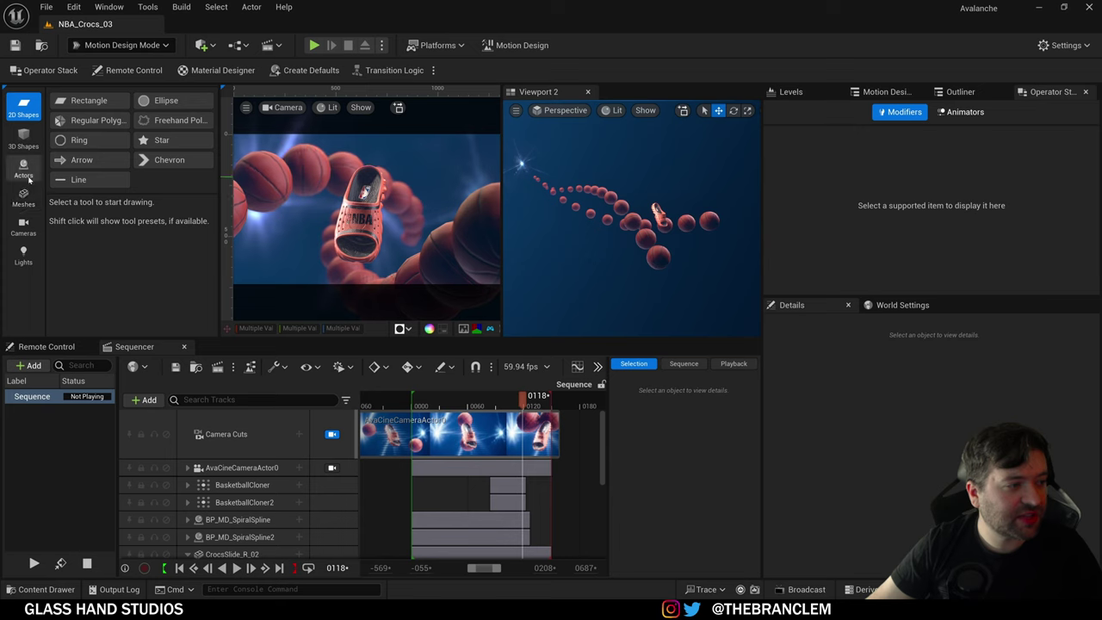
left_click(28, 178)
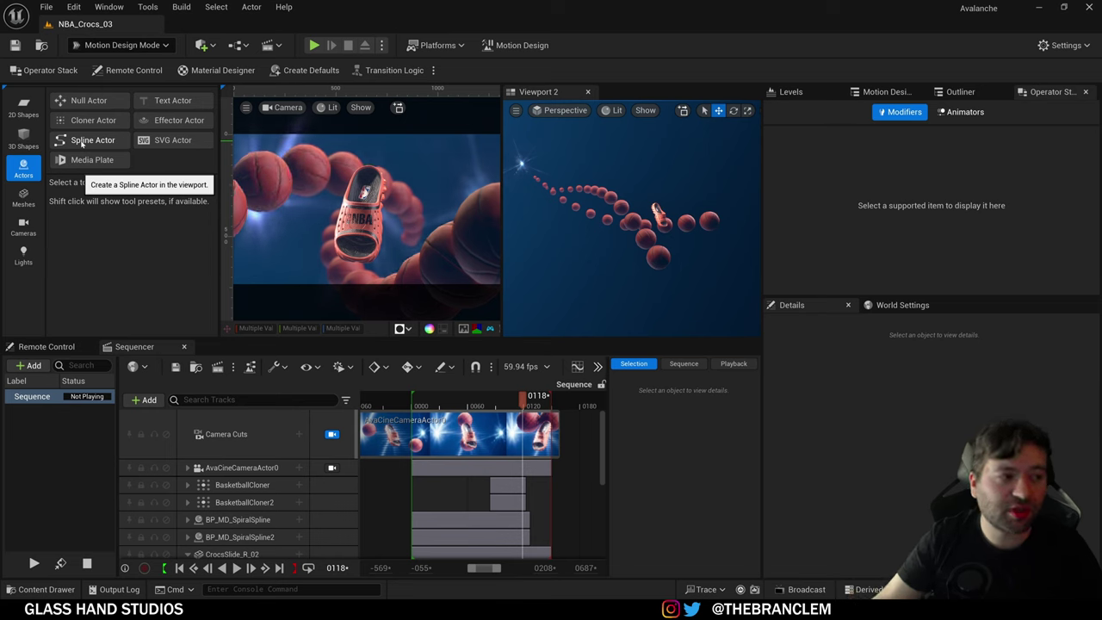
Step: Select BasketballCloner2 and review its effector and Spline layout settings, including the Count value
left_click(882, 91)
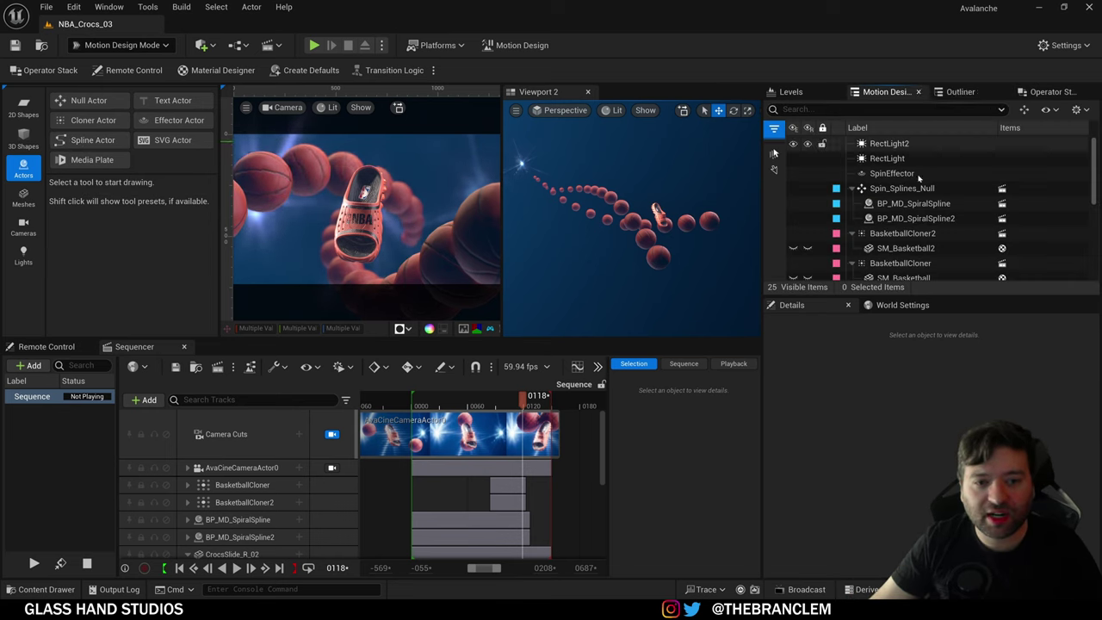
left_click(900, 235)
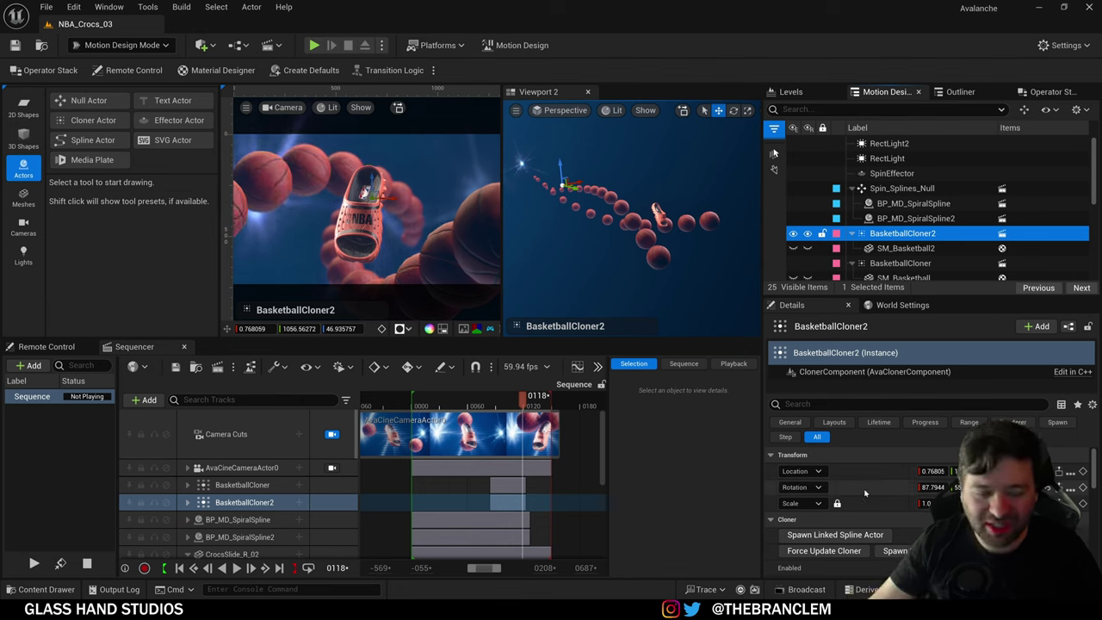
left_click(809, 455)
scroll(895, 521, "down", 1)
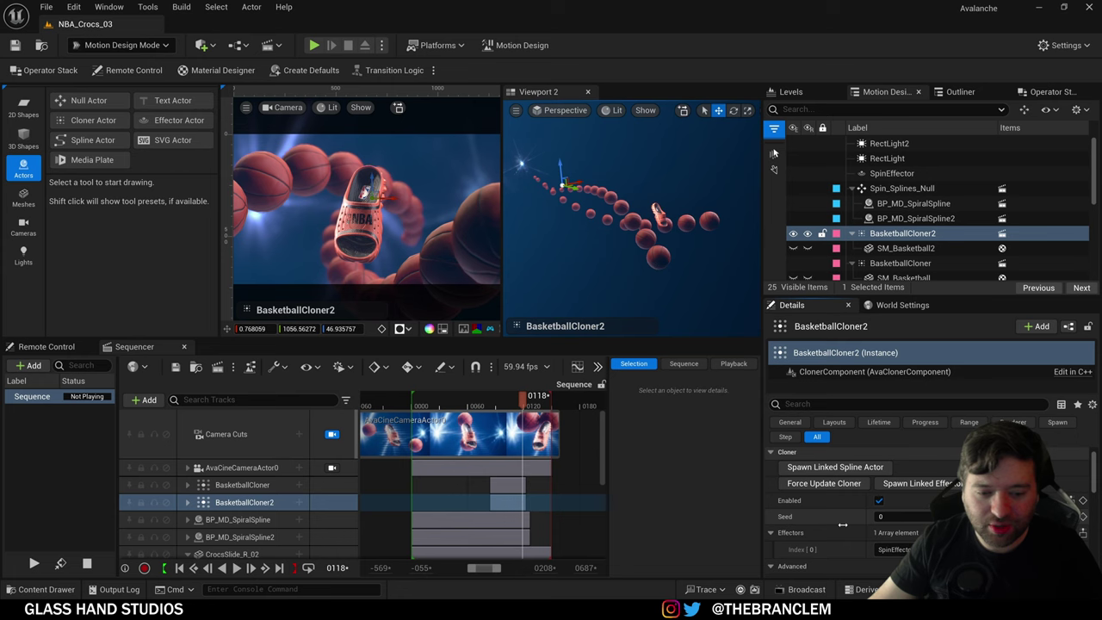
scroll(841, 516, "down", 2)
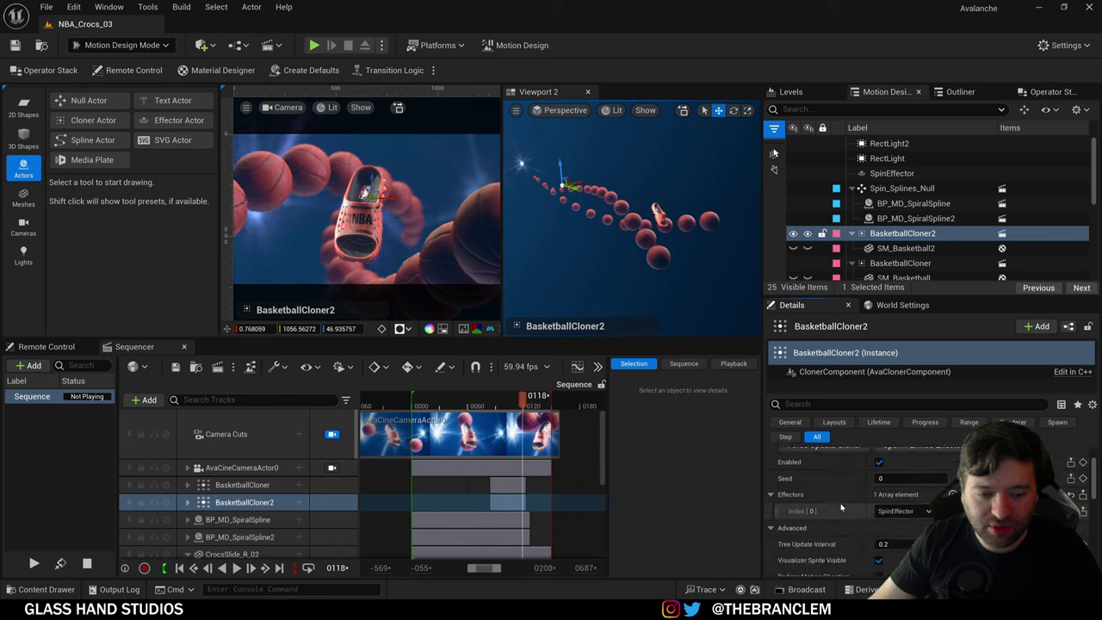
scroll(846, 520, "down", 4)
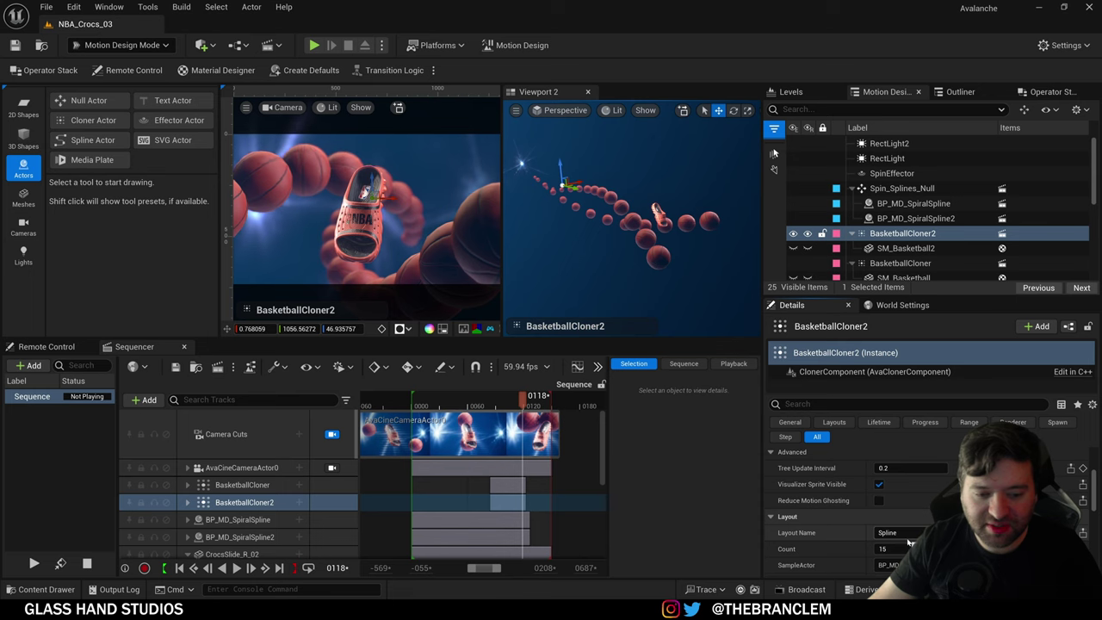
scroll(840, 551, "down", 1)
mouse_move(895, 532)
left_mouse_down()
mouse_move(955, 529)
mouse_move(895, 530)
left_mouse_up()
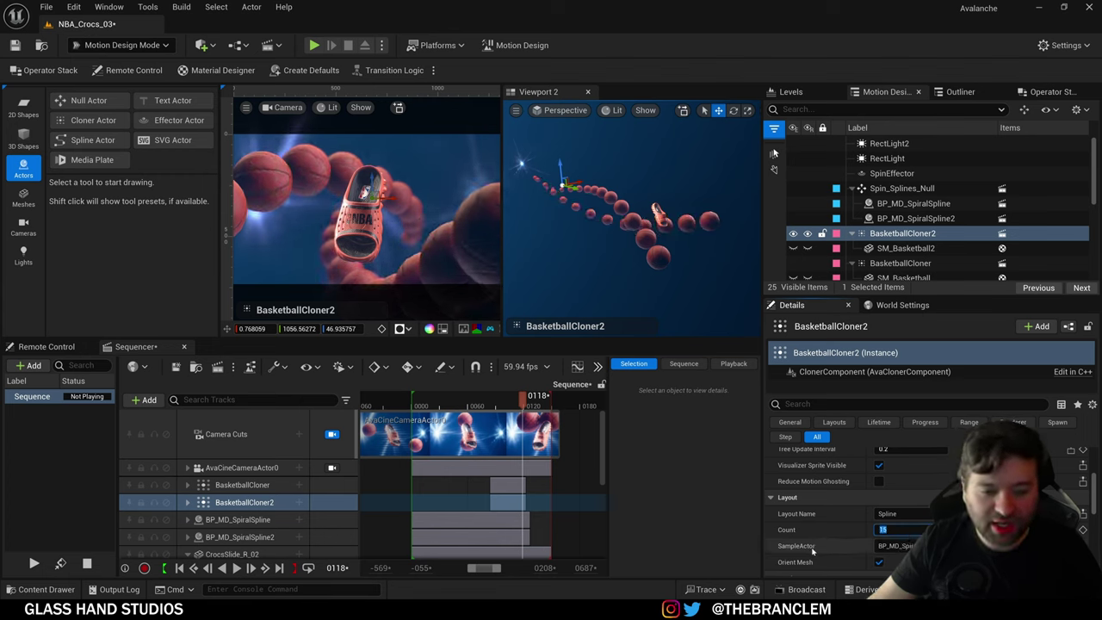
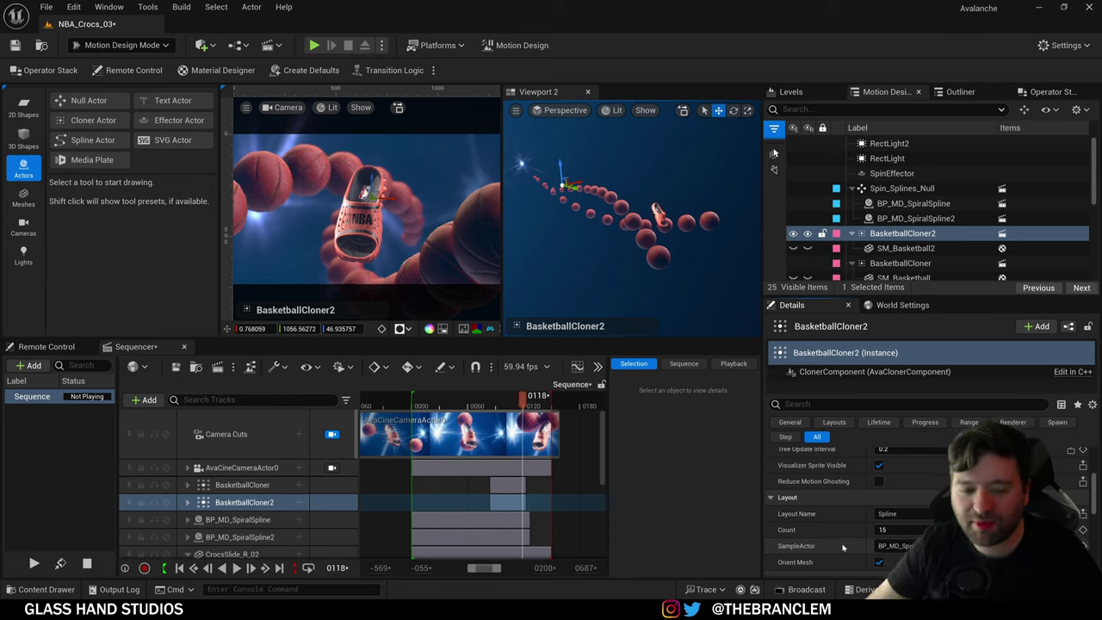
Step: Review BasketballCloner2's sample actor, mesh orientation, Renderer and Progress settings
scroll(826, 553, "down", 1)
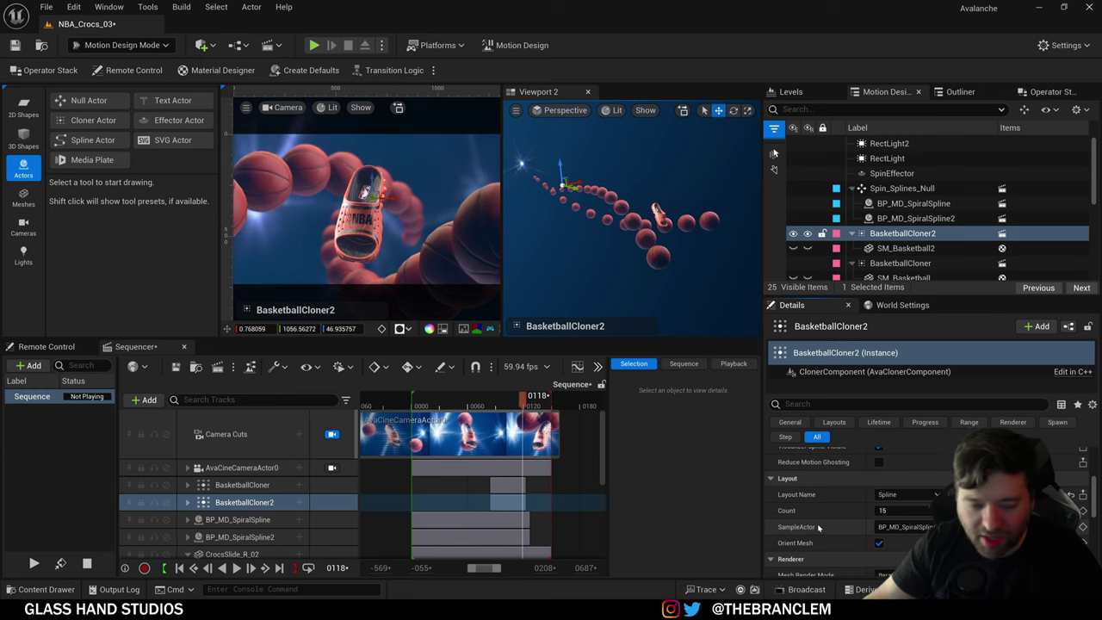
scroll(848, 531, "down", 1)
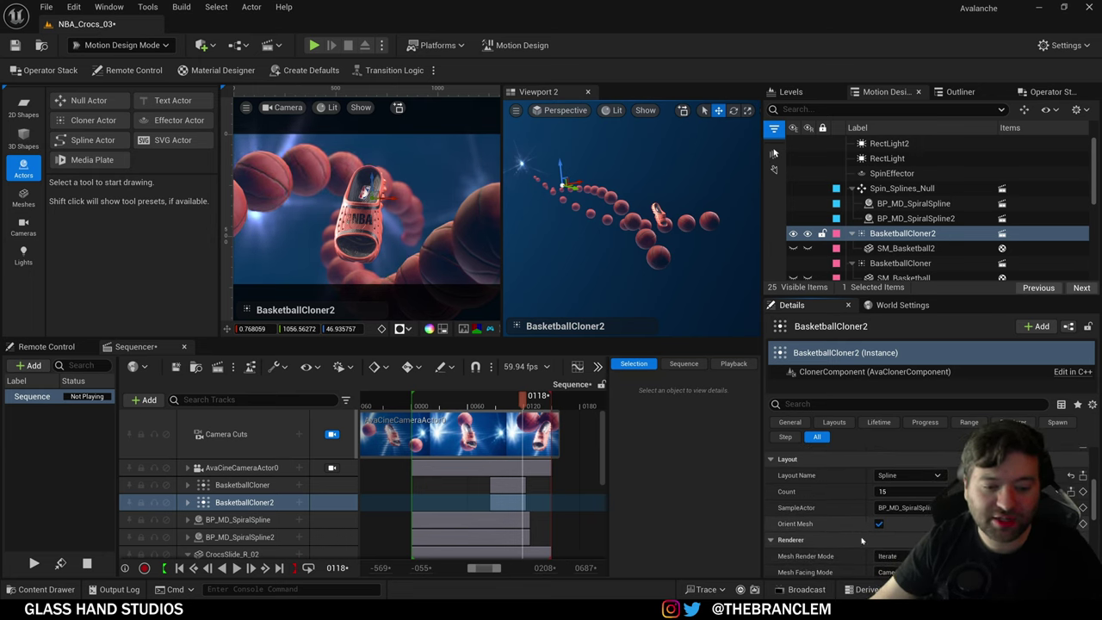
scroll(916, 524, "down", 2)
scroll(886, 522, "down", 1)
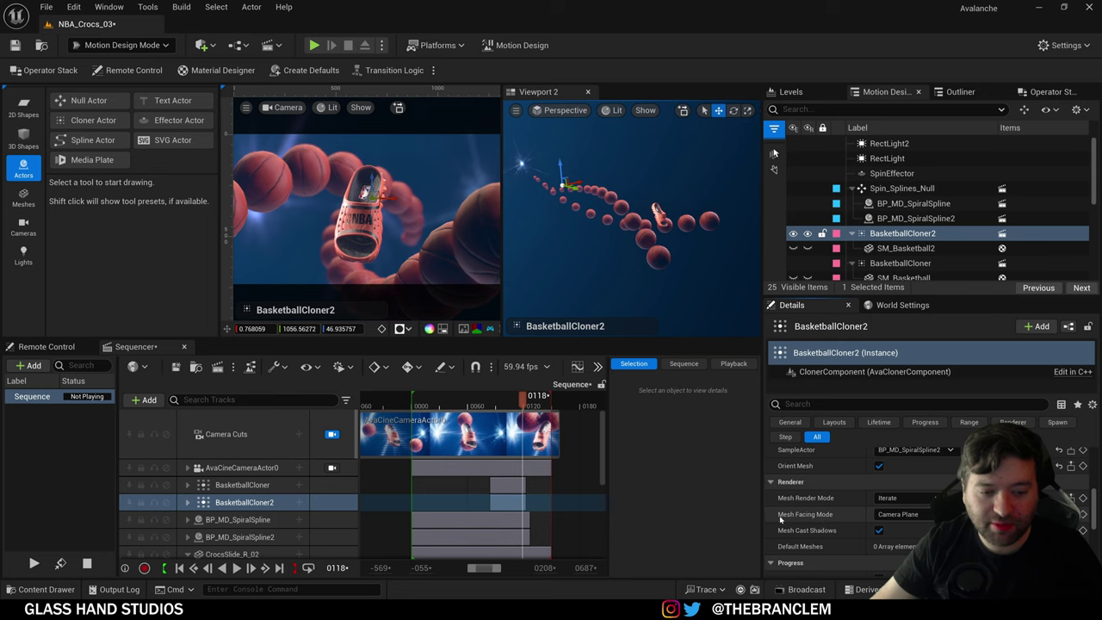
scroll(840, 533, "down", 4)
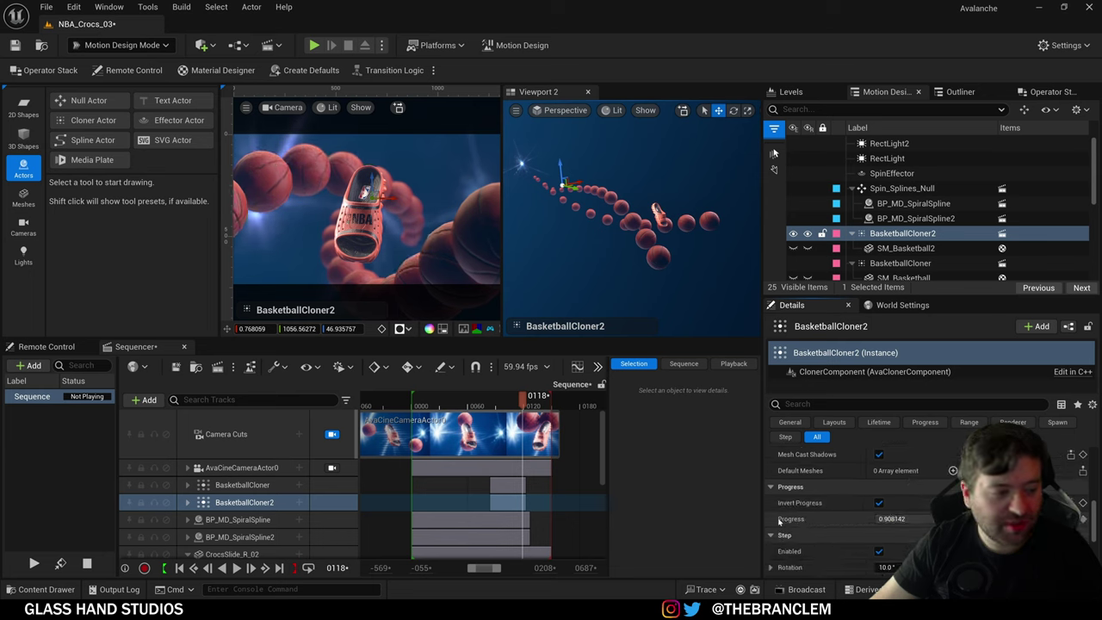
Step: Expand BasketballCloner2's Progress track, scrub the sequence to frame 112, and review the cloner's Progress and Step settings
left_click(187, 501)
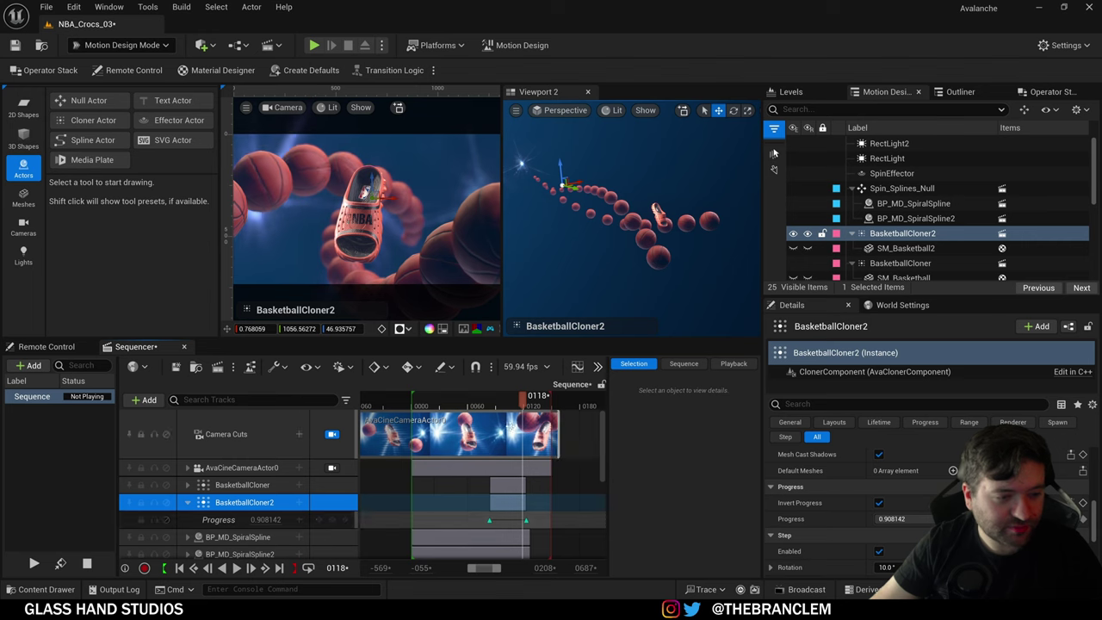
mouse_move(521, 400)
left_mouse_down()
mouse_move(480, 403)
mouse_move(517, 402)
left_mouse_up()
scroll(853, 535, "down", 1)
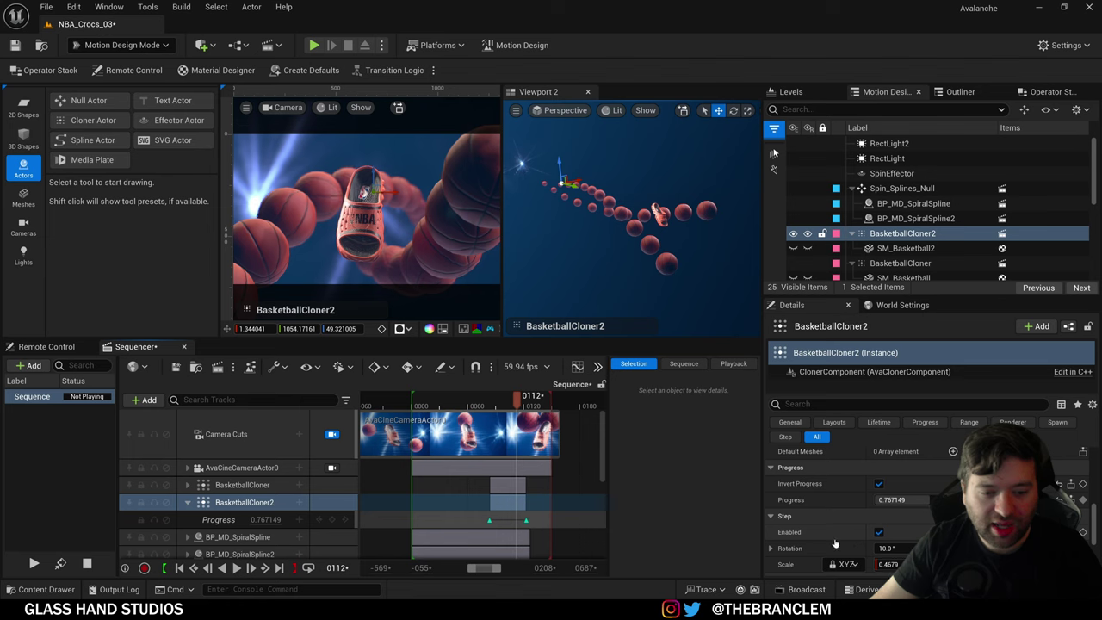
Step: Scrub the sequence back and forth to frame 130 and examine how the basketball trail follows BasketballCloner2's Progress animation
scroll(836, 534, "down", 1)
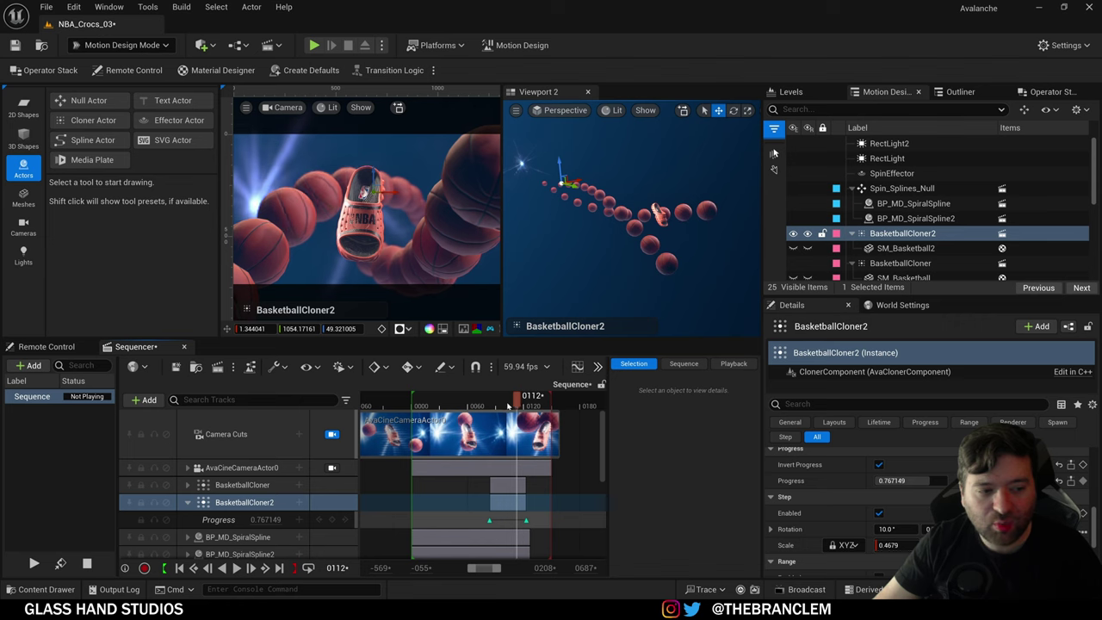
left_click_drag(517, 397, 530, 396)
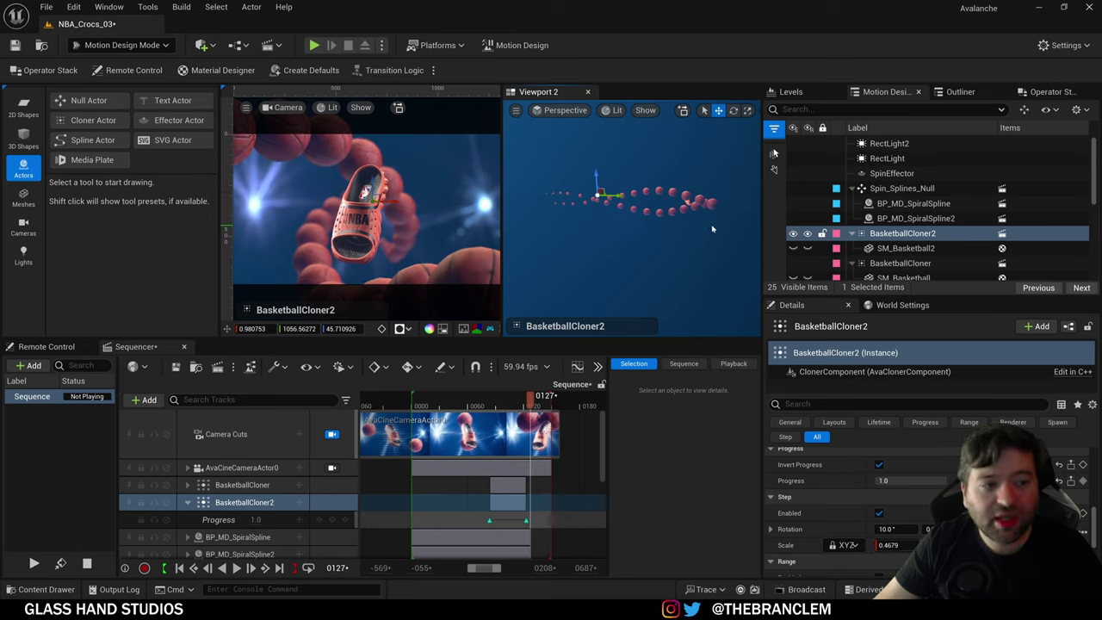
mouse_move(528, 401)
left_mouse_down()
mouse_move(488, 407)
mouse_move(510, 409)
left_mouse_up()
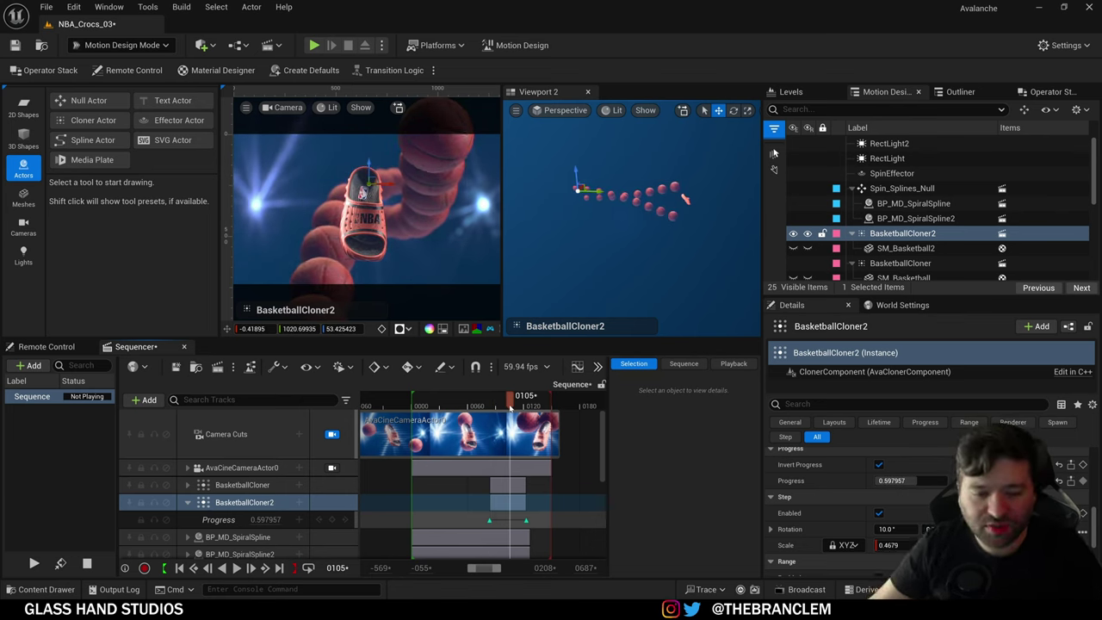
left_click_drag(495, 407, 533, 404)
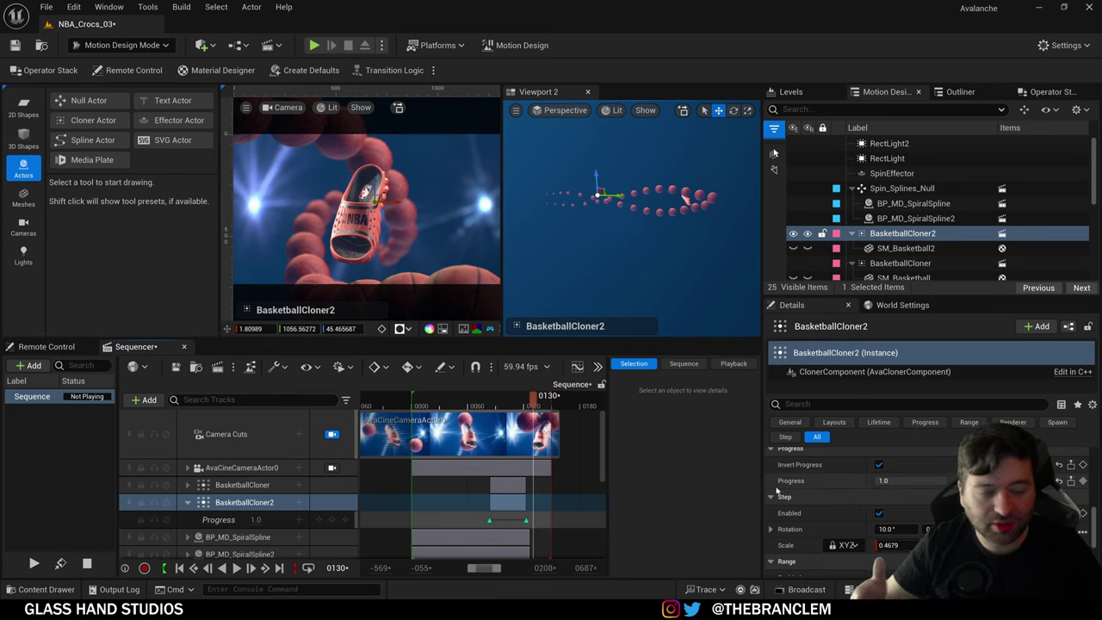
Step: Review BasketballCloner2's Range, Spawn, Layout and Effectors settings
scroll(779, 490, "down", 3)
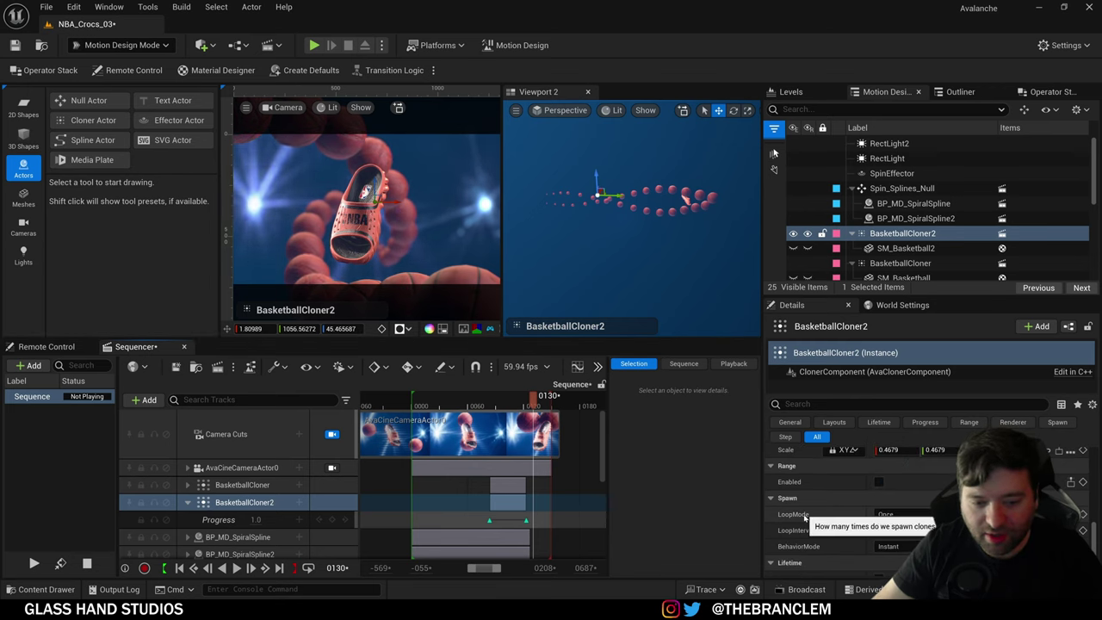
scroll(807, 542, "down", 10)
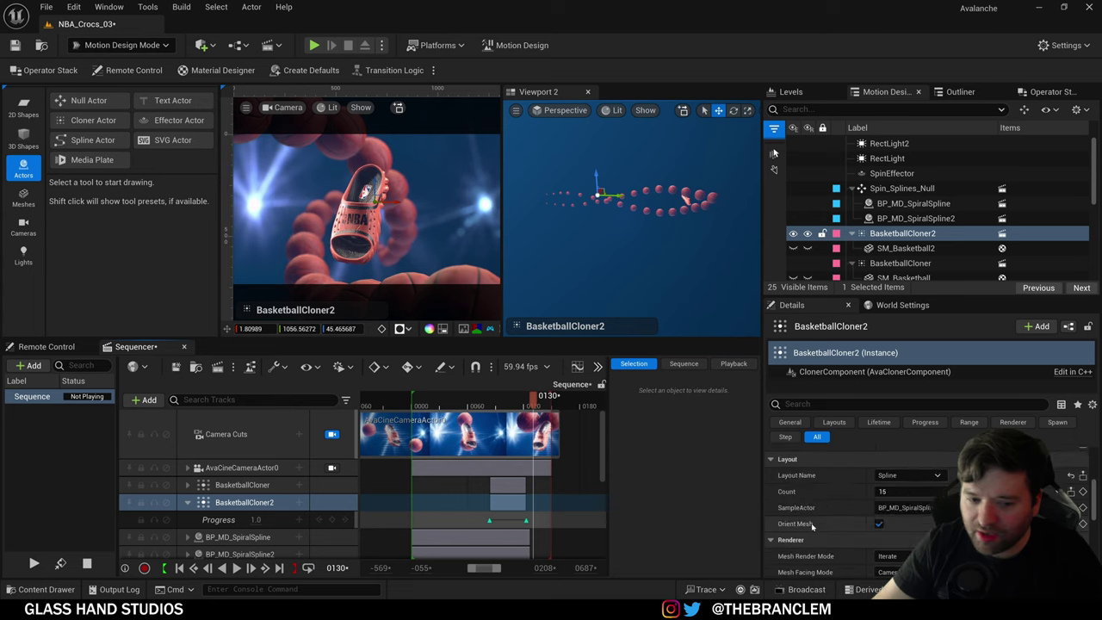
scroll(811, 523, "up", 3)
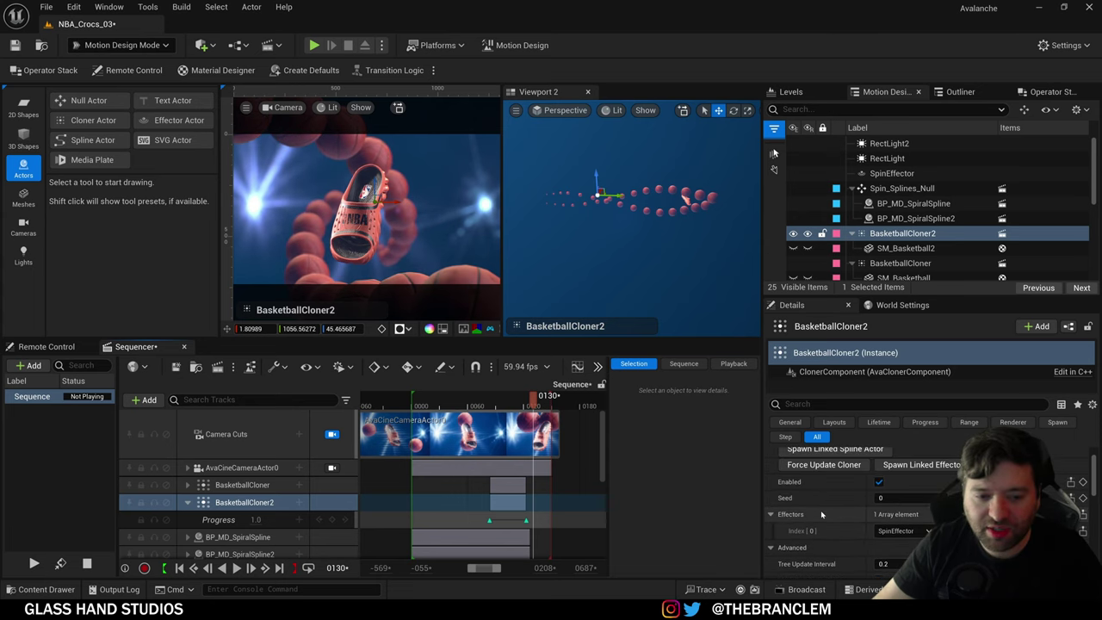
Step: Select SpinEffector and review its effector, Type, Mode and Force settings
left_click(895, 175)
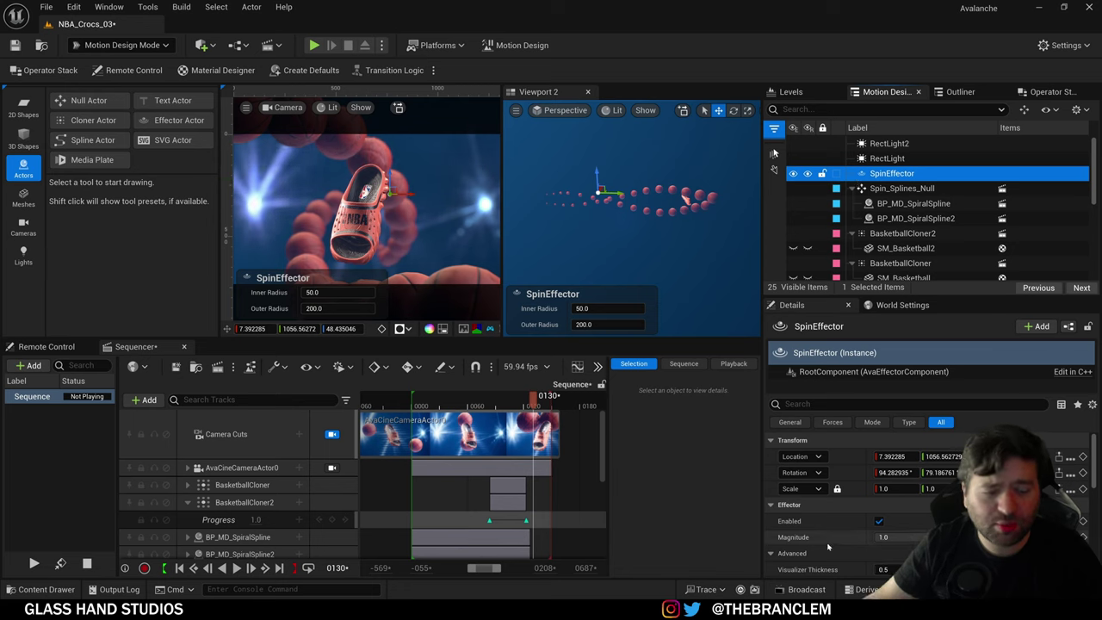
scroll(827, 547, "down", 1)
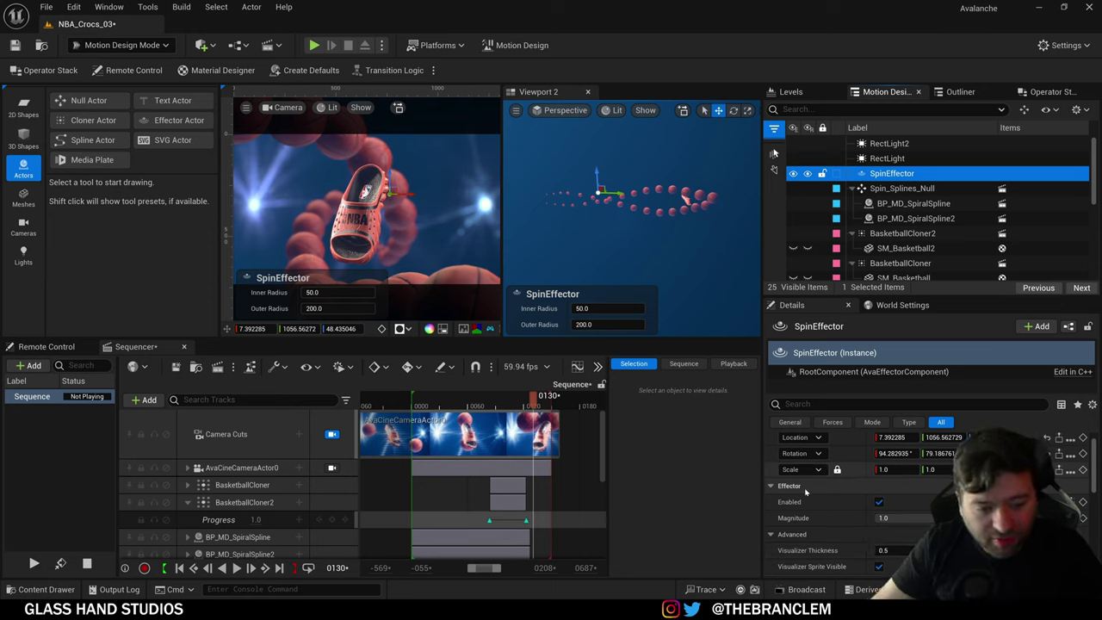
scroll(831, 542, "down", 3)
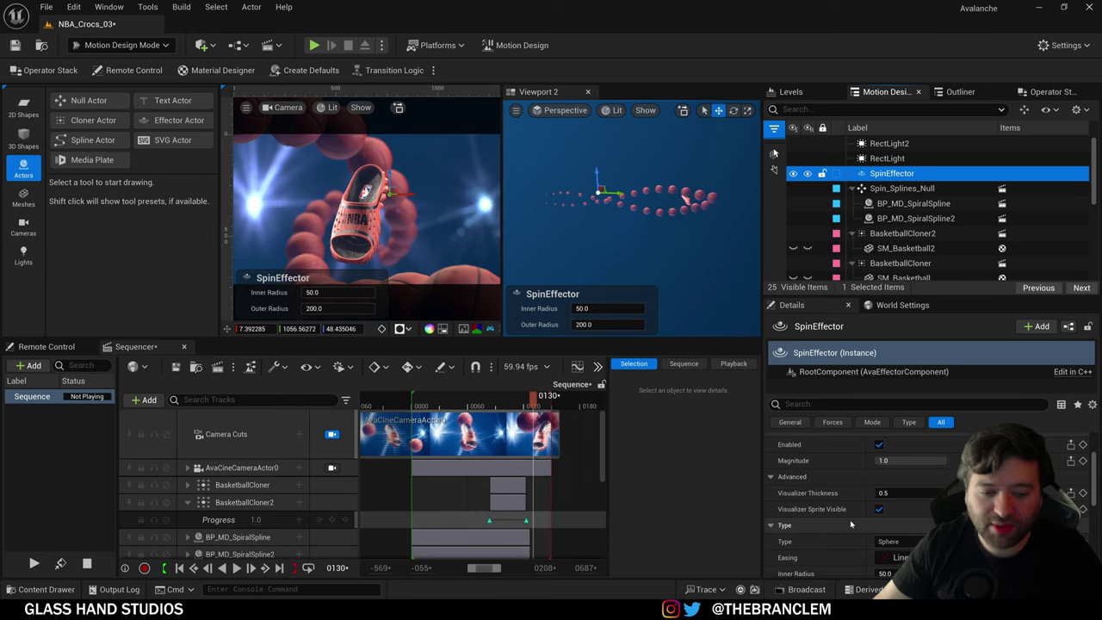
scroll(826, 551, "down", 5)
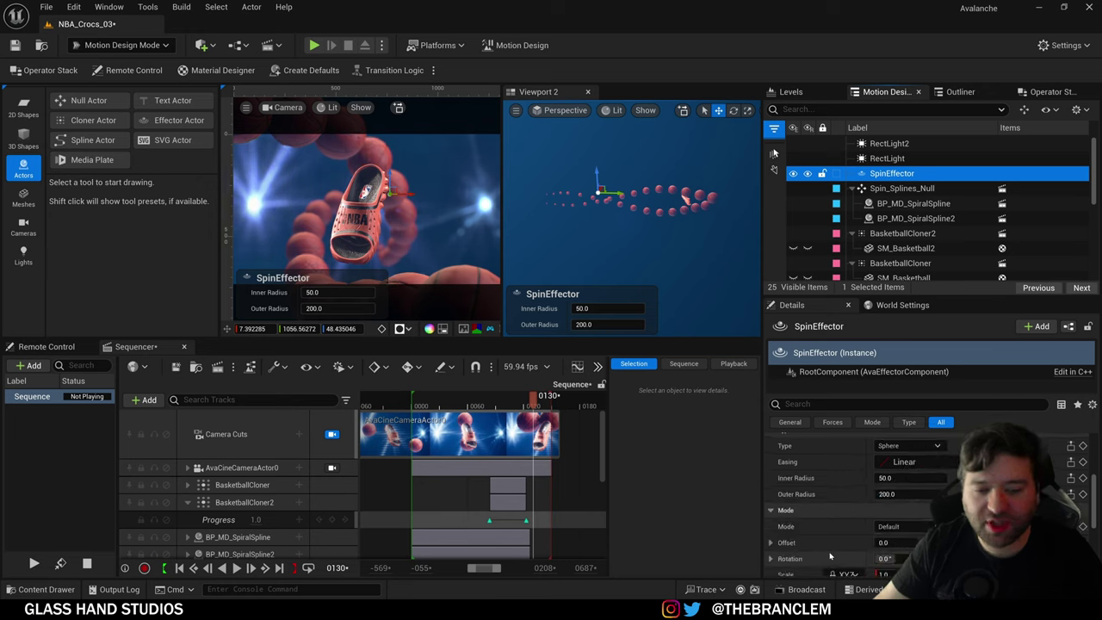
scroll(826, 551, "up", 2)
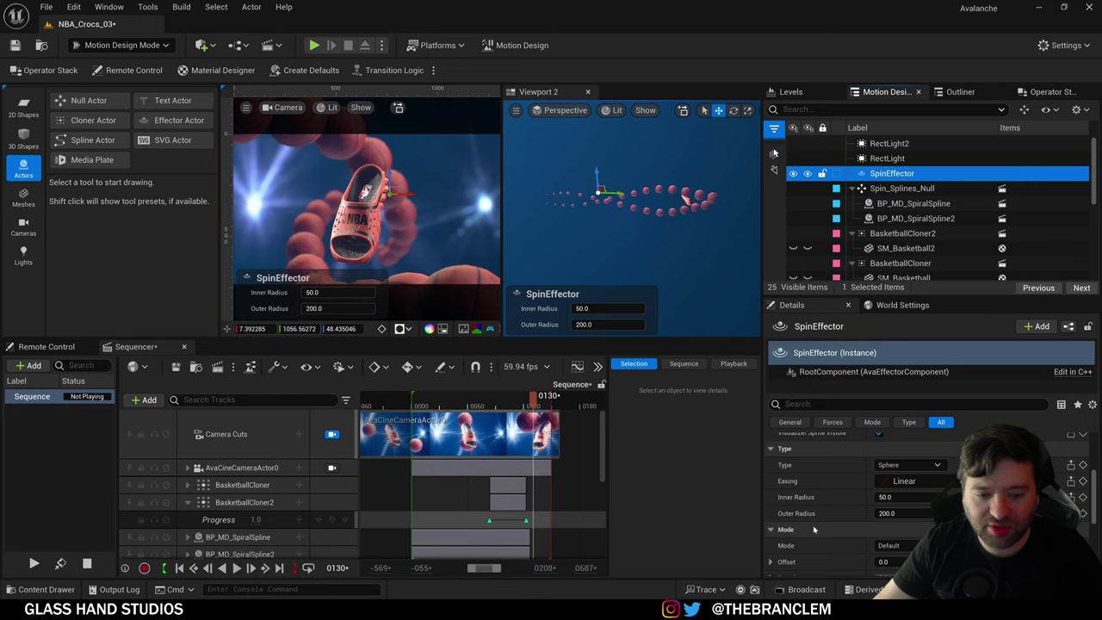
scroll(812, 532, "down", 3)
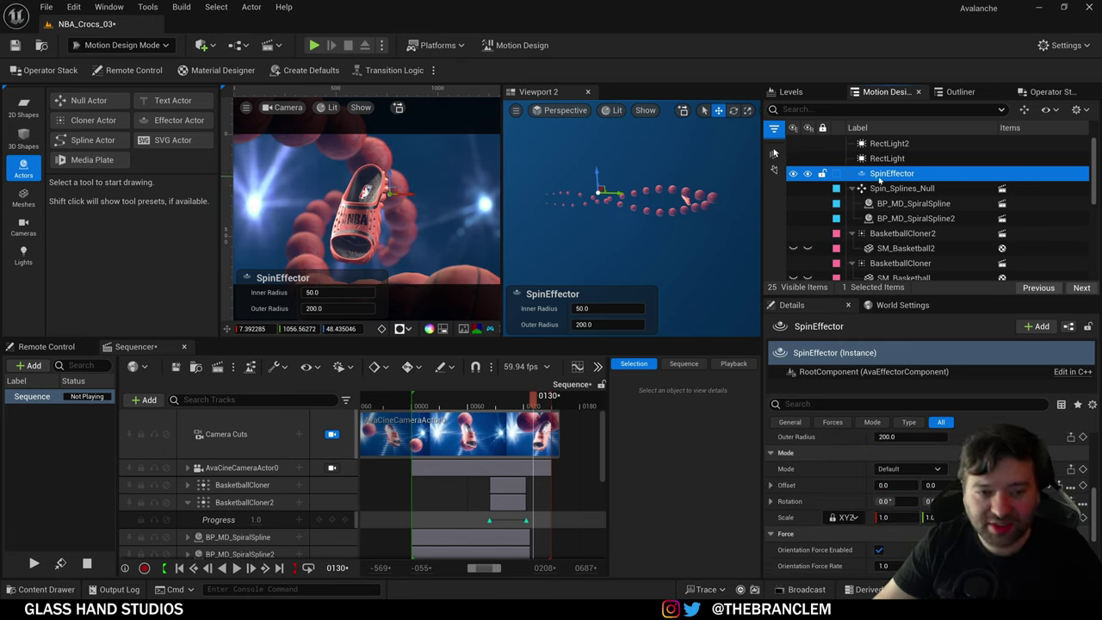
scroll(822, 536, "down", 2)
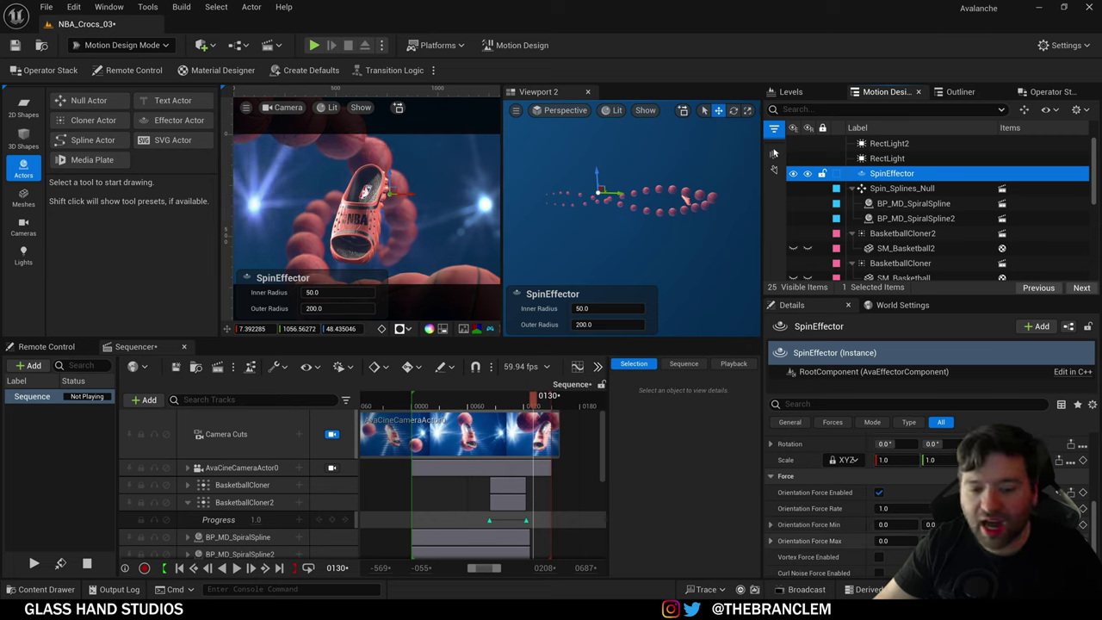
scroll(834, 532, "down", 5)
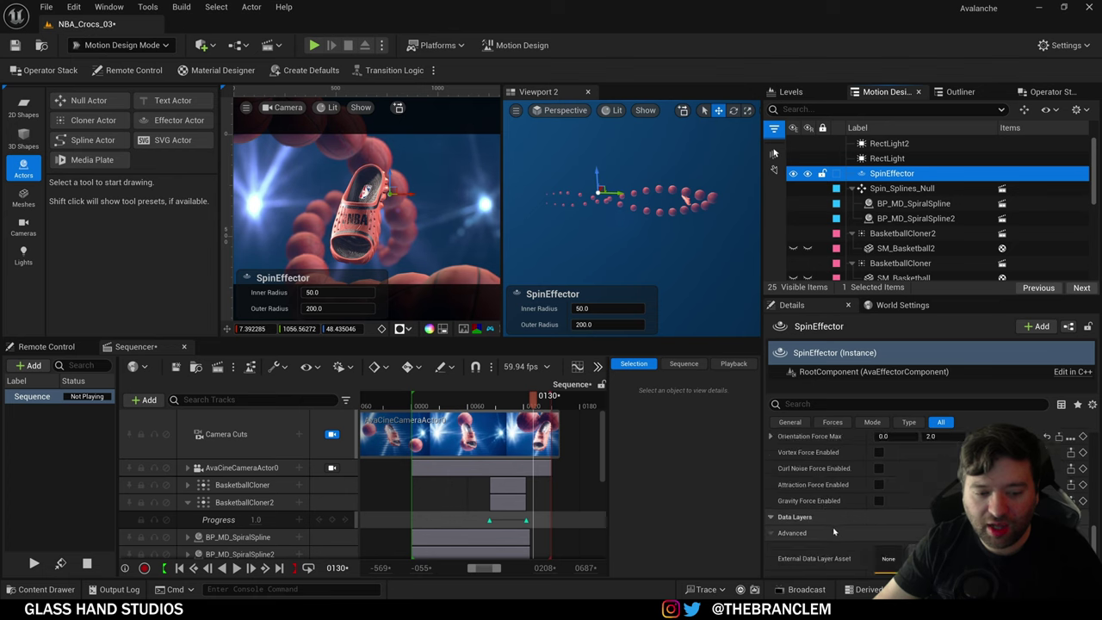
scroll(839, 517, "up", 10)
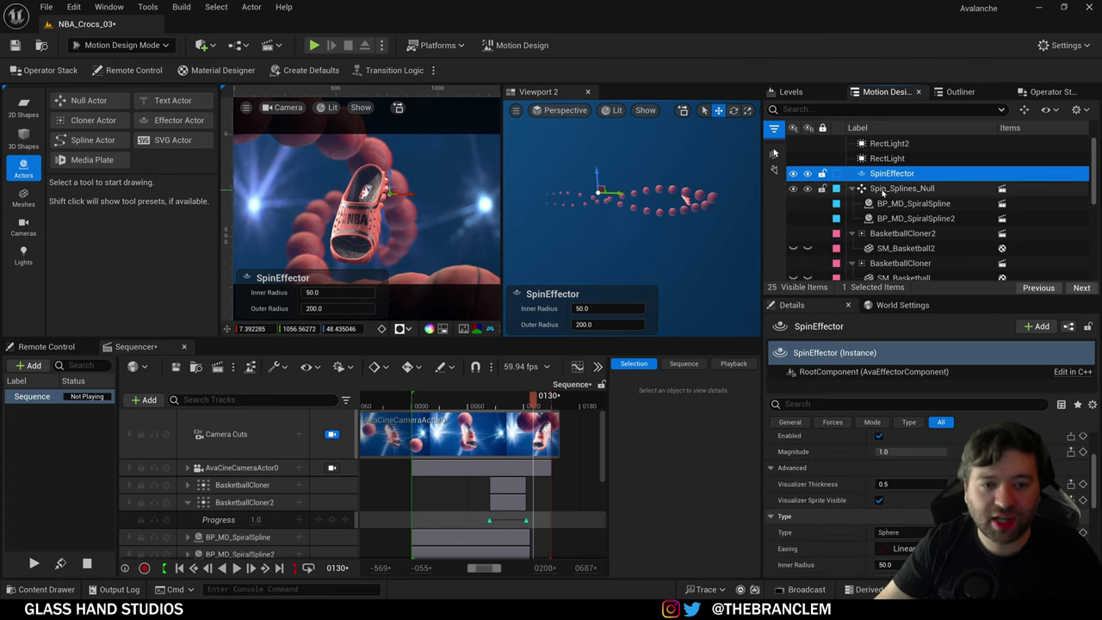
Step: Check the Effectors entry on both basketball cloners and examine SpinEffector's Offset and Orientation Force settings
left_click(890, 235)
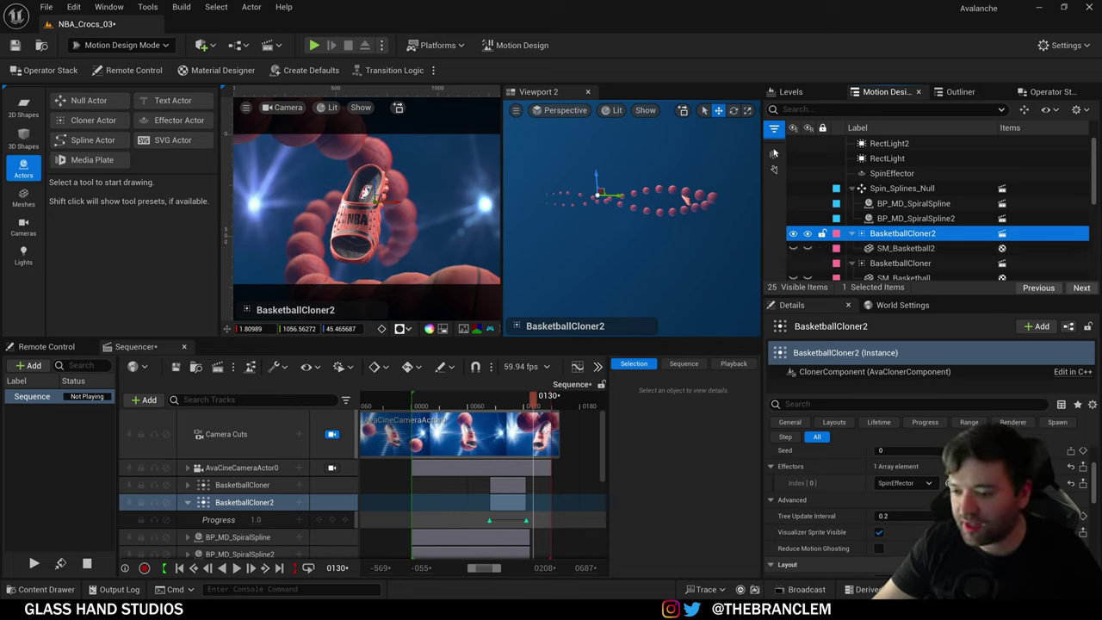
left_click(900, 262)
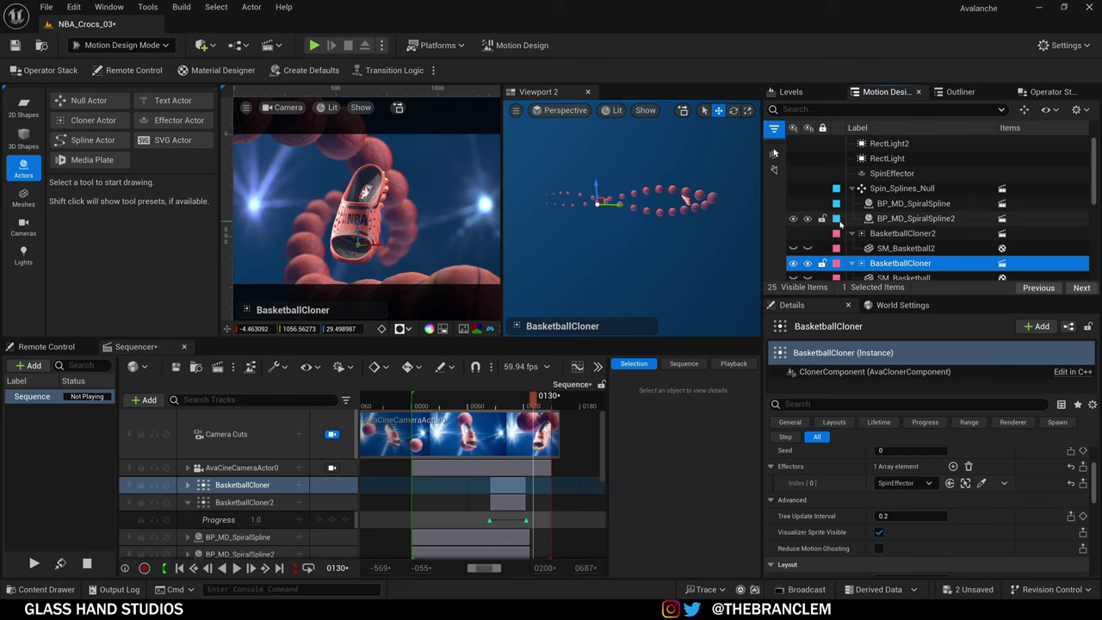
left_click(847, 173)
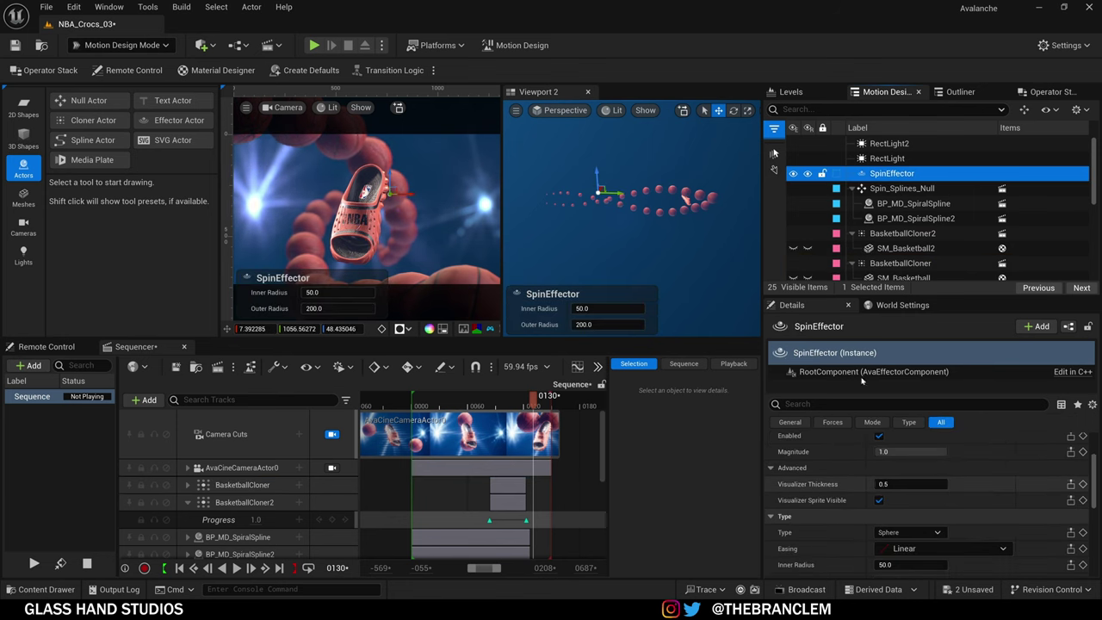
scroll(830, 511, "down", 3)
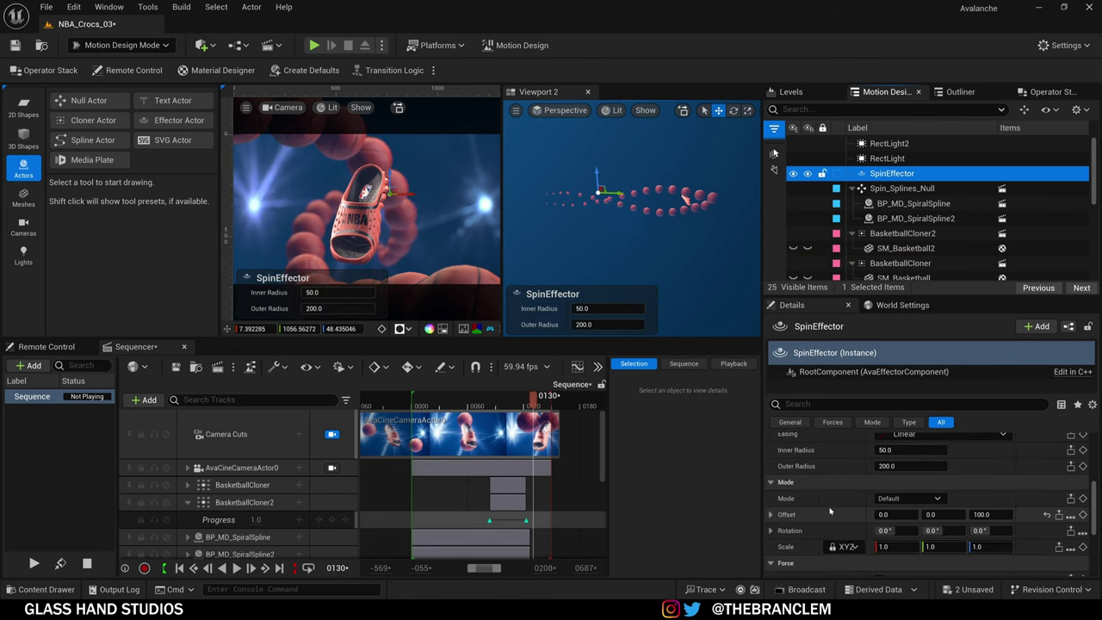
scroll(798, 525, "down", 1)
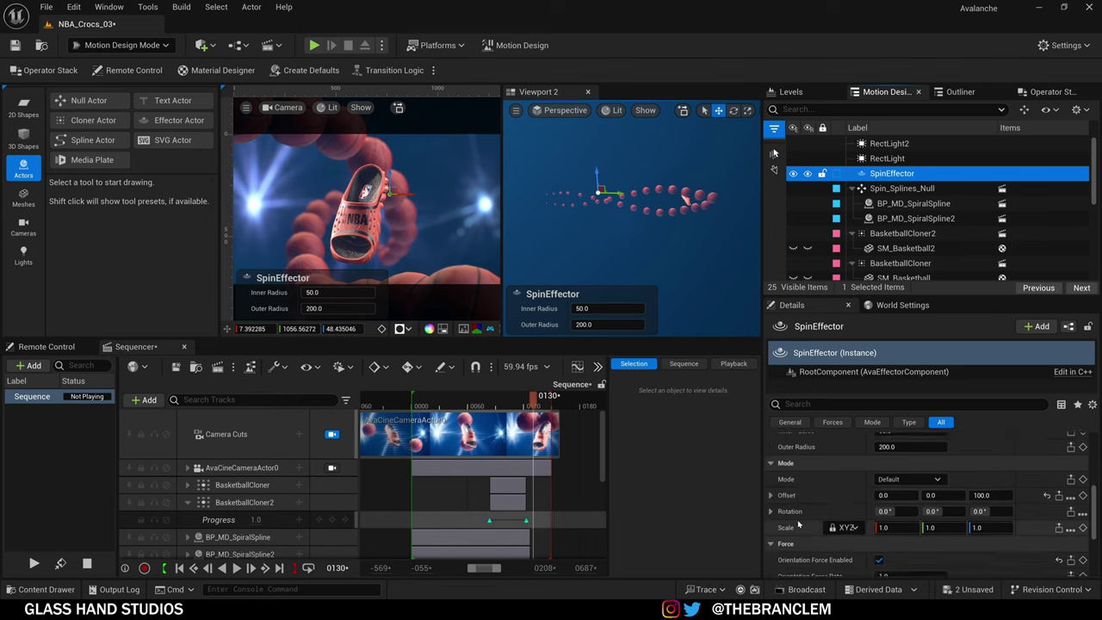
scroll(799, 527, "down", 1)
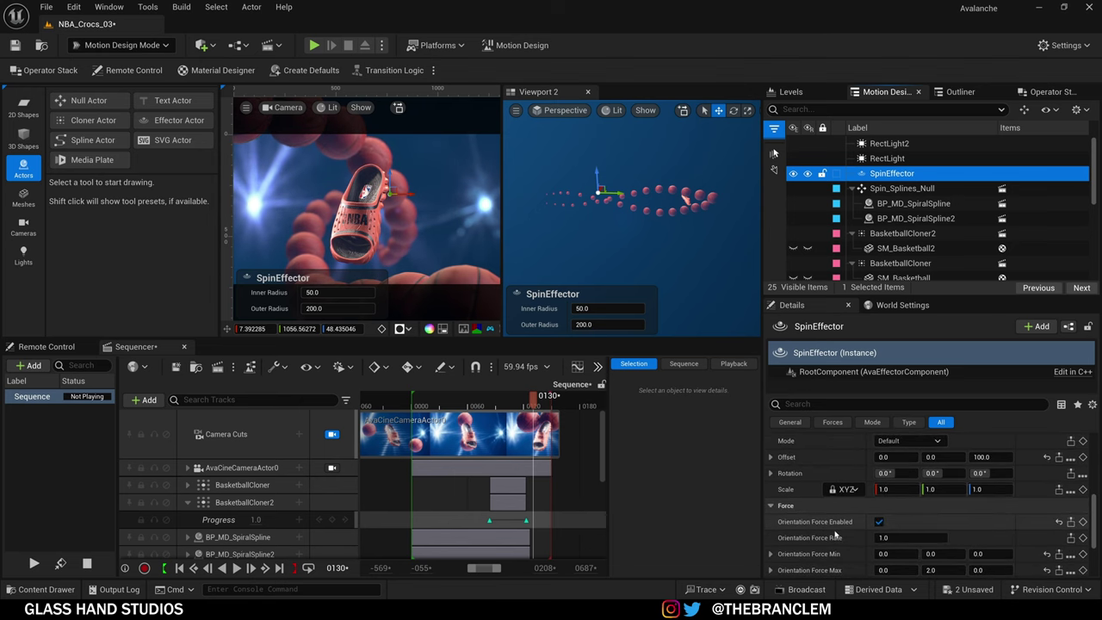
scroll(795, 510, "down", 1)
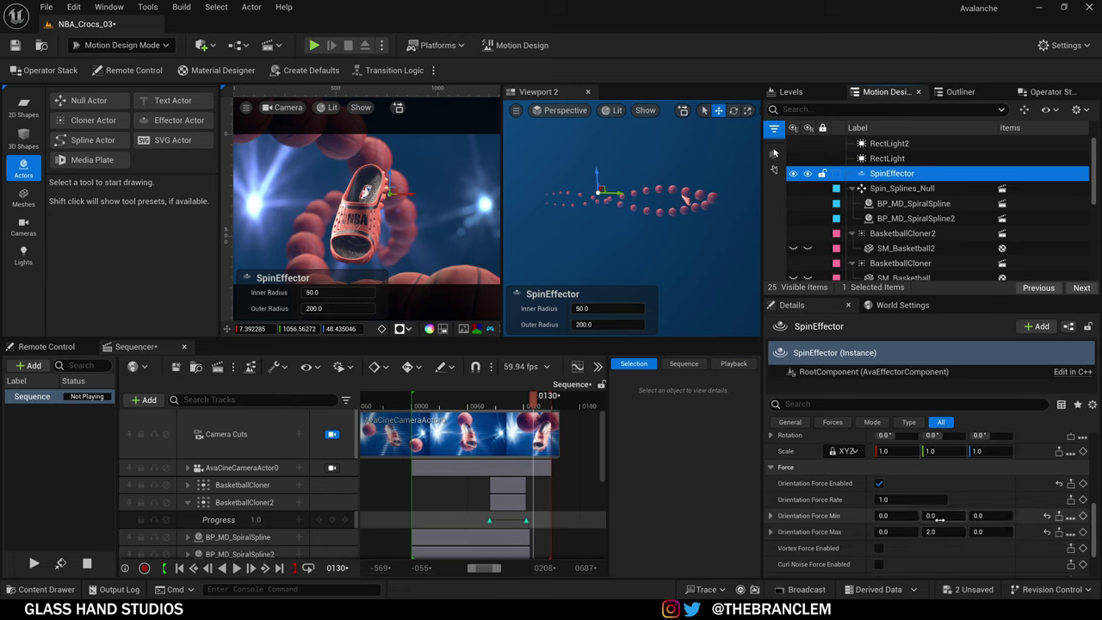
scroll(822, 516, "up", 3)
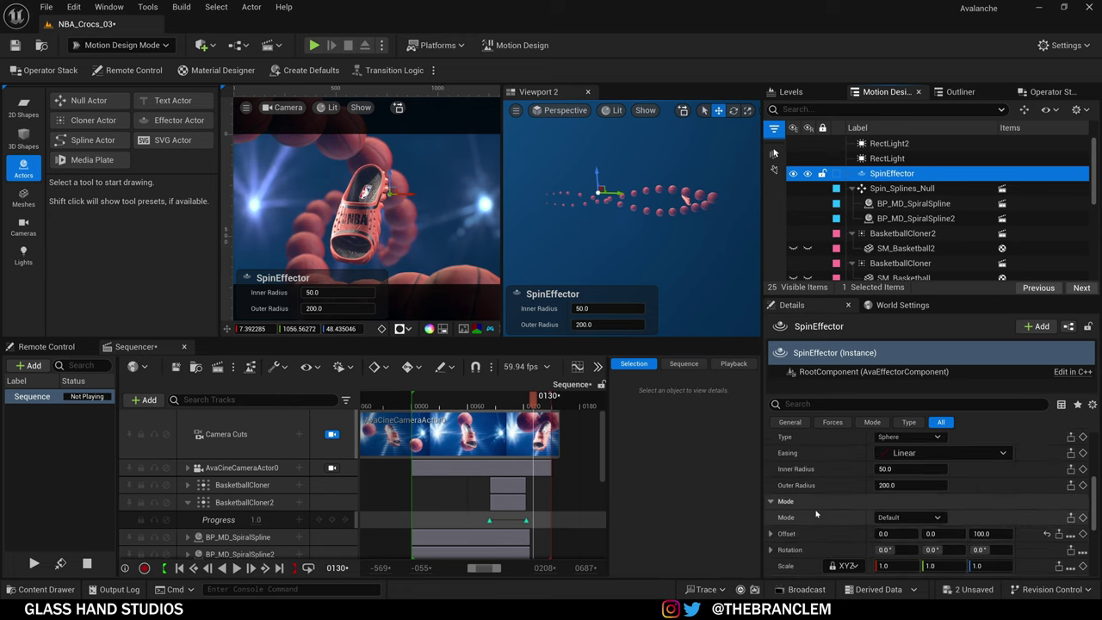
scroll(816, 513, "up", 3)
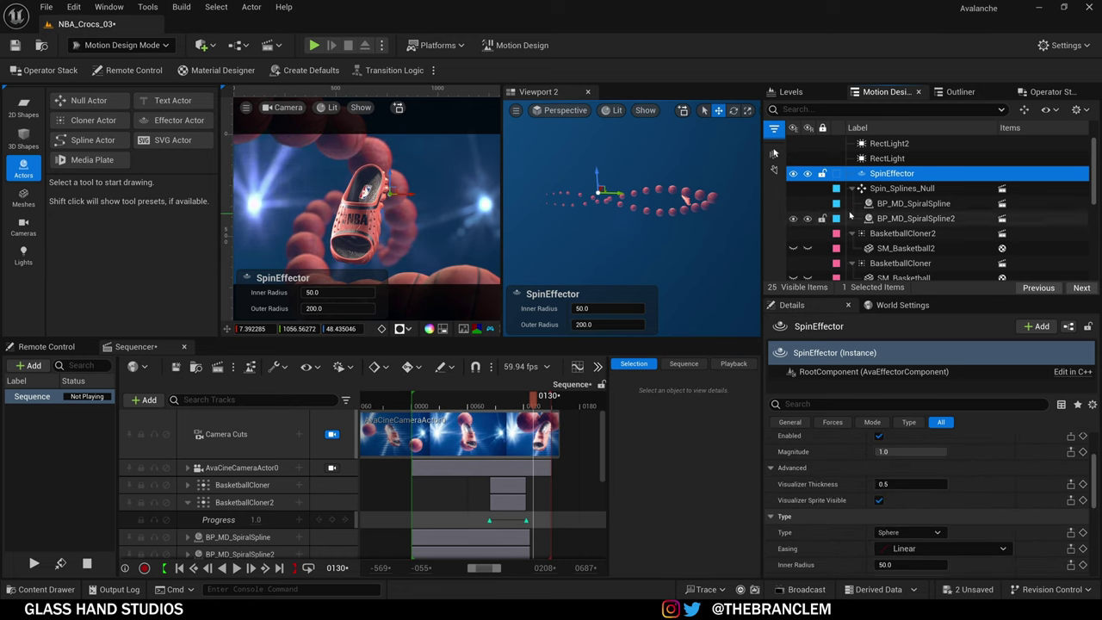
Step: Select BP_MD_SpiralSpline in the scene and open its blueprint from the Blueprints content folder
scroll(923, 234, "down", 1)
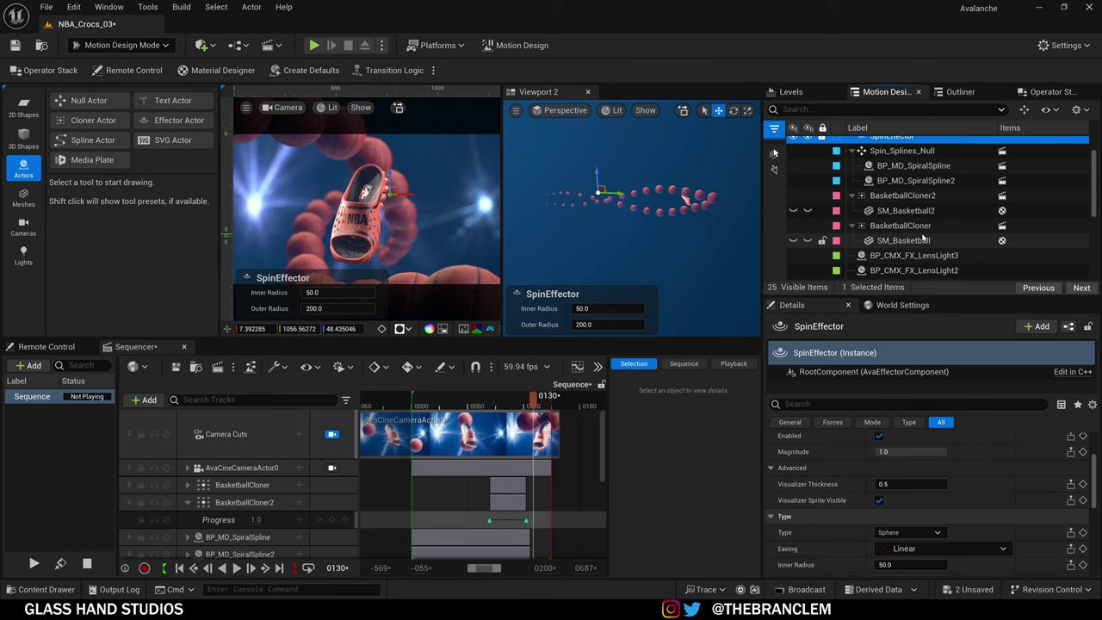
left_click(914, 165)
key("ctrl+space")
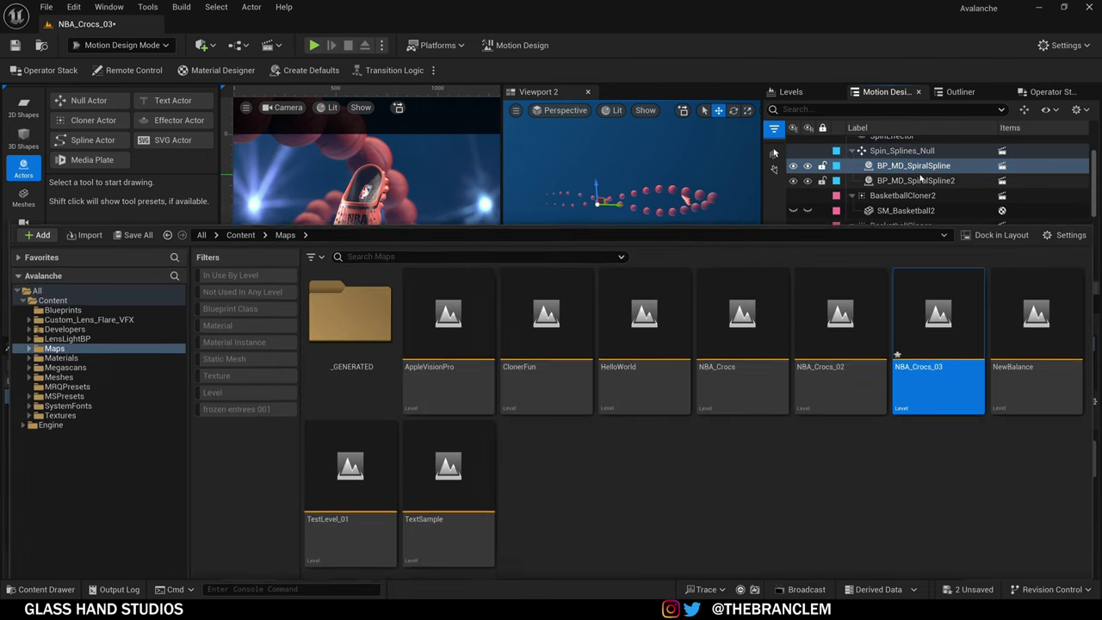
left_click(62, 286)
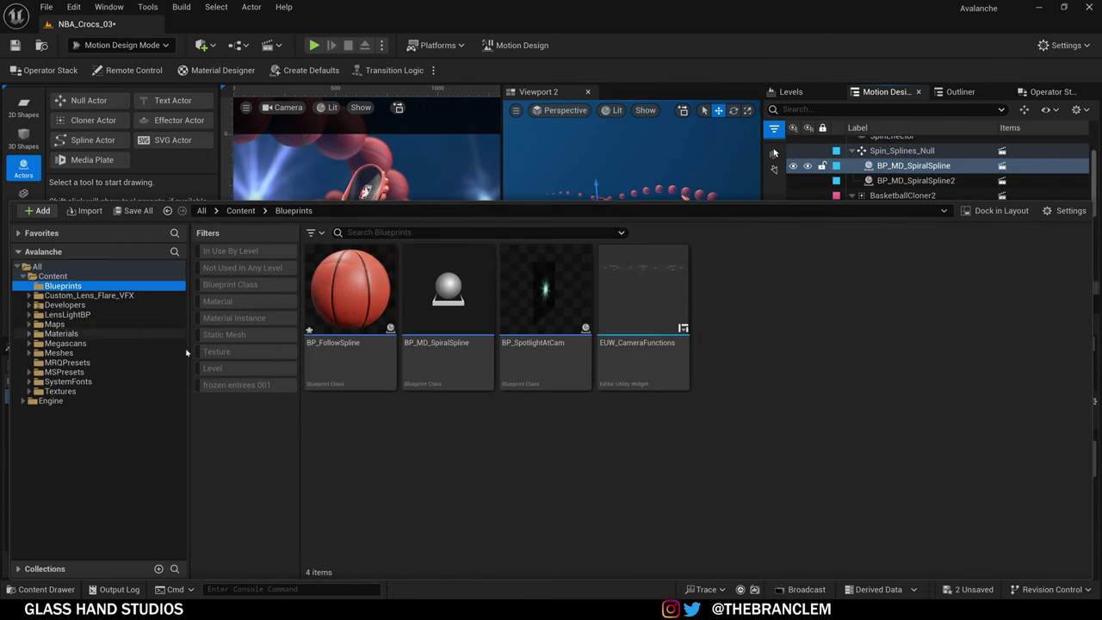
double_click(486, 344)
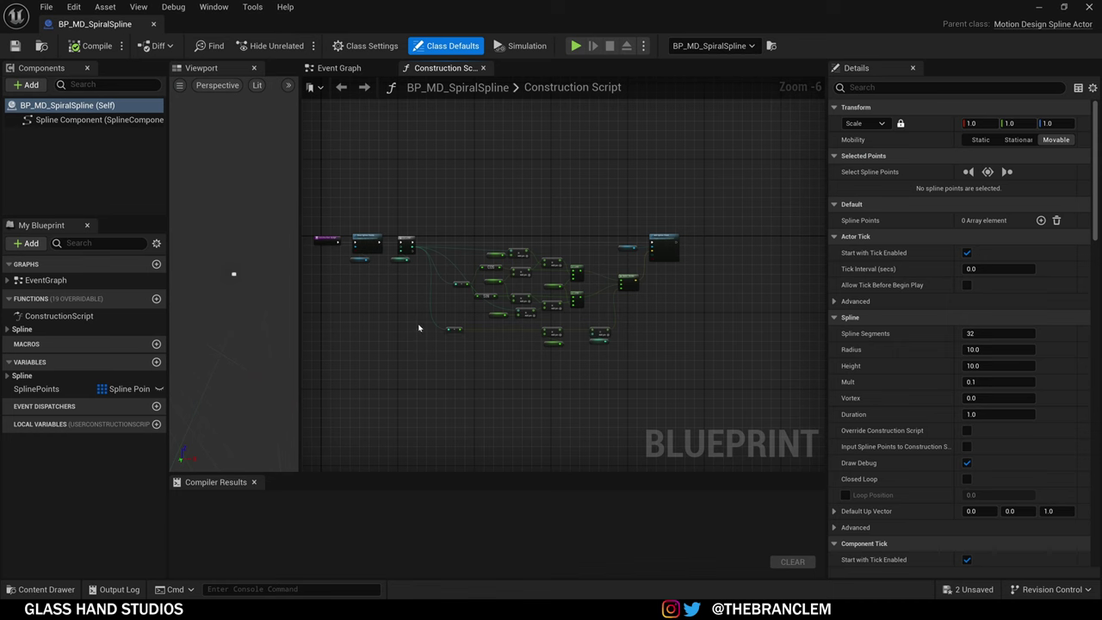
Step: Examine the start of the spiral spline's Construction Script, from Clear Spline Points to the For Loop, enlarging the graph area
scroll(413, 327, "up", 1)
right_click_drag(430, 200, 610, 248)
scroll(473, 289, "up", 2)
right_click_drag(587, 344, 458, 338)
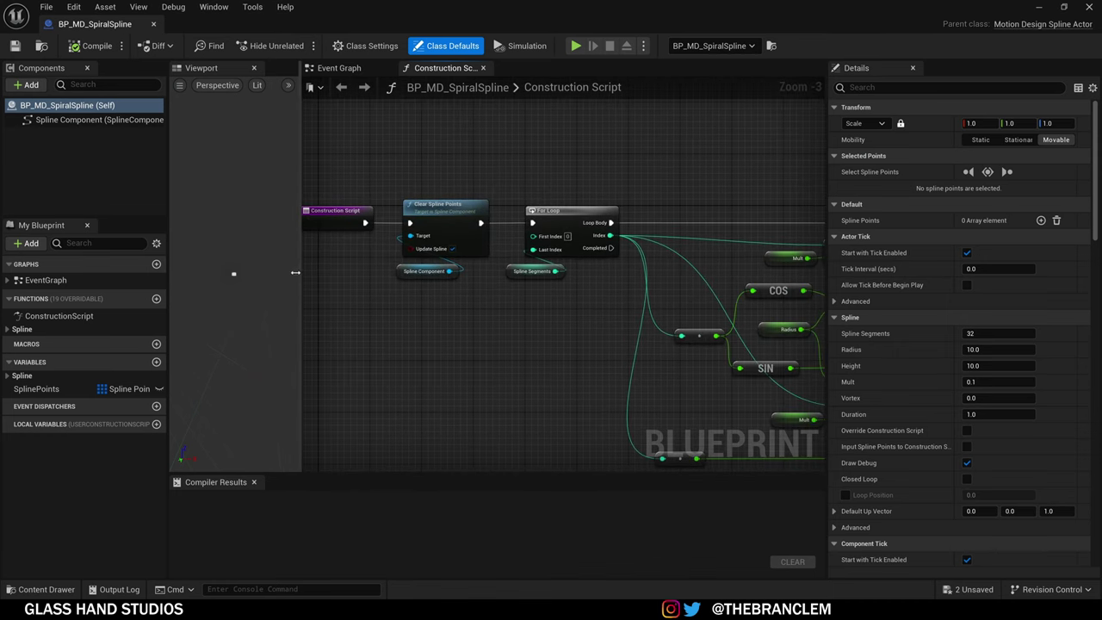
left_click_drag(300, 273, 255, 274)
right_click_drag(329, 297, 349, 284)
Step: Create a blueprint class with AvaSplineActor (Motion Design Spline Actor) as parent in the Blueprints folder, keeping the name NewBlueprint
key("ctrl+space")
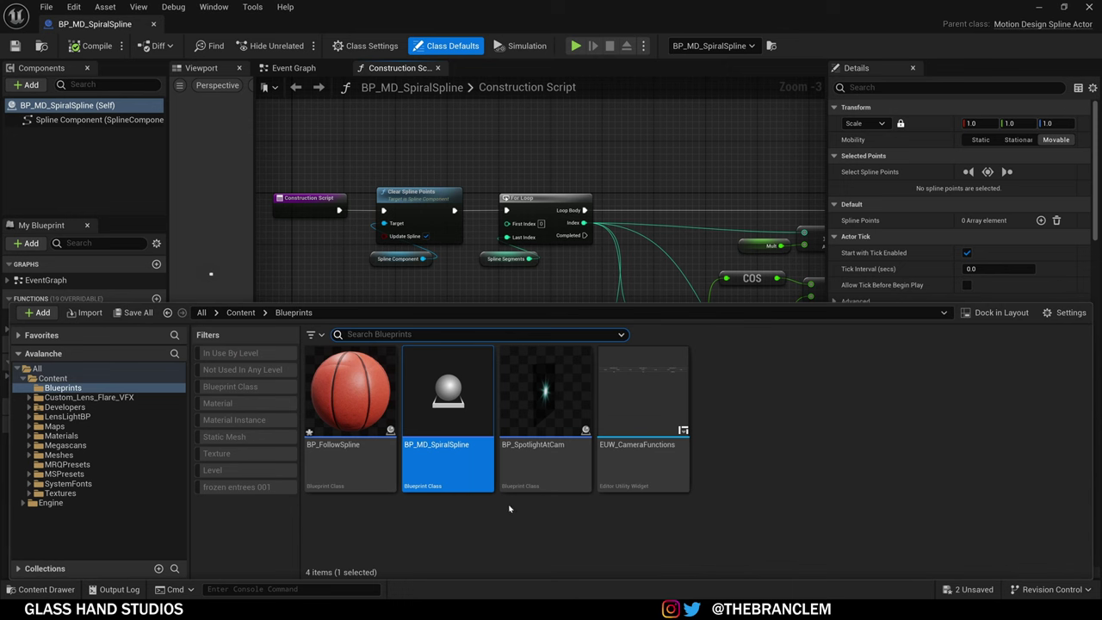
right_click(522, 533)
left_click(585, 178)
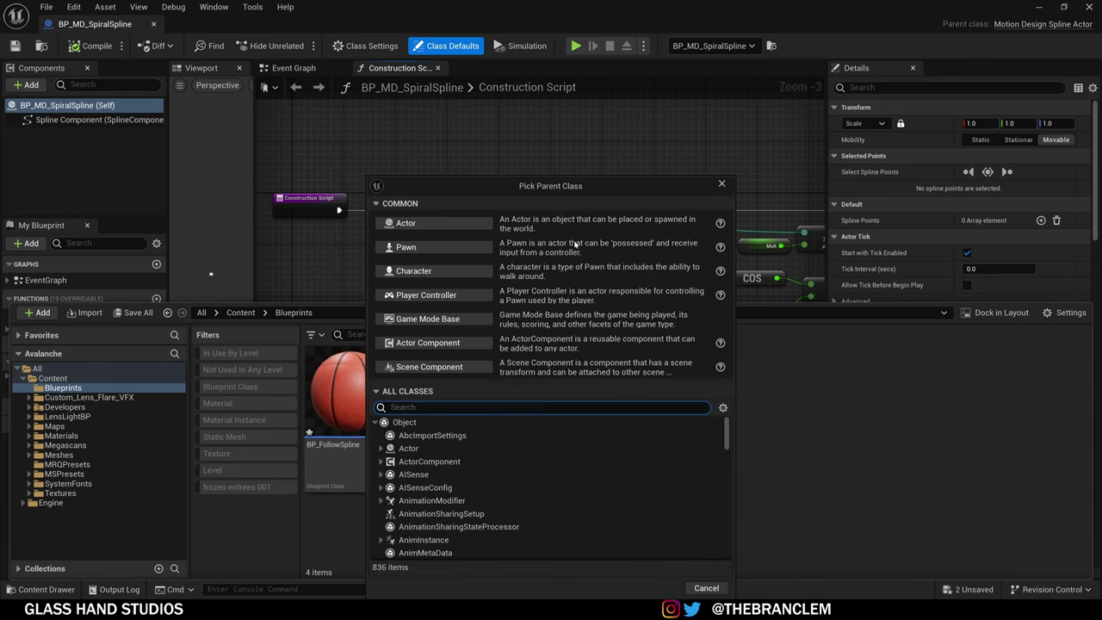
type("spline")
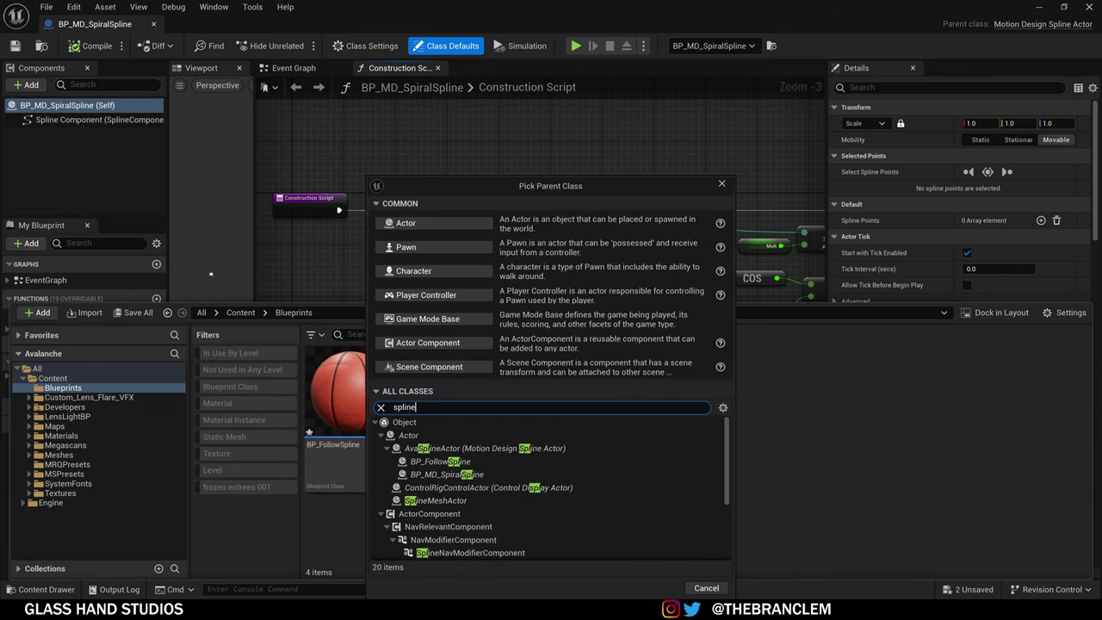
left_click(435, 448)
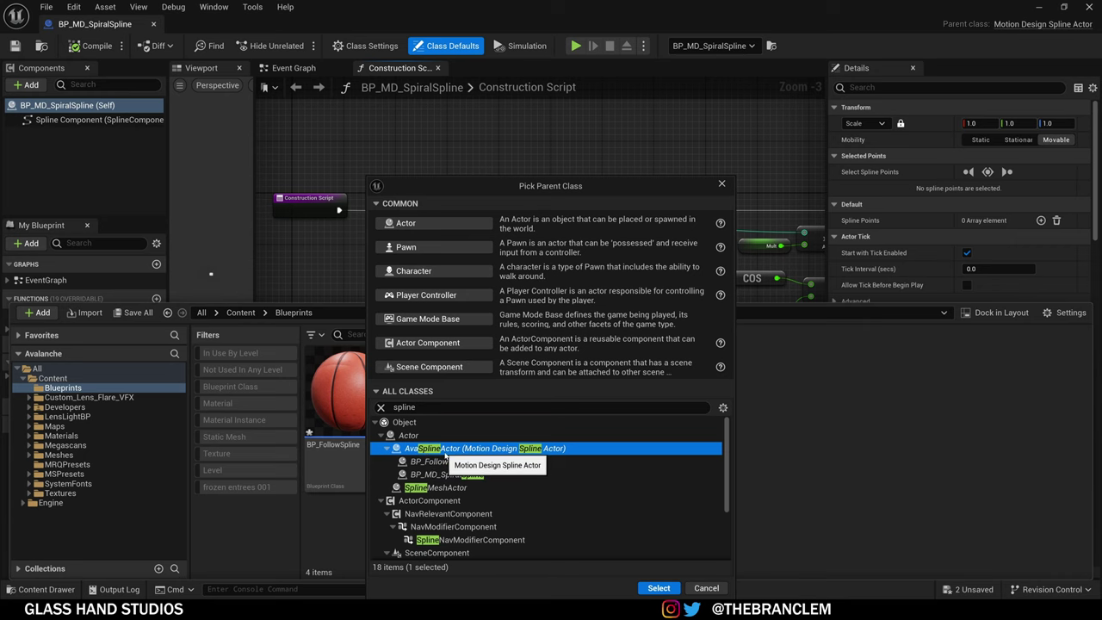
left_click(659, 588)
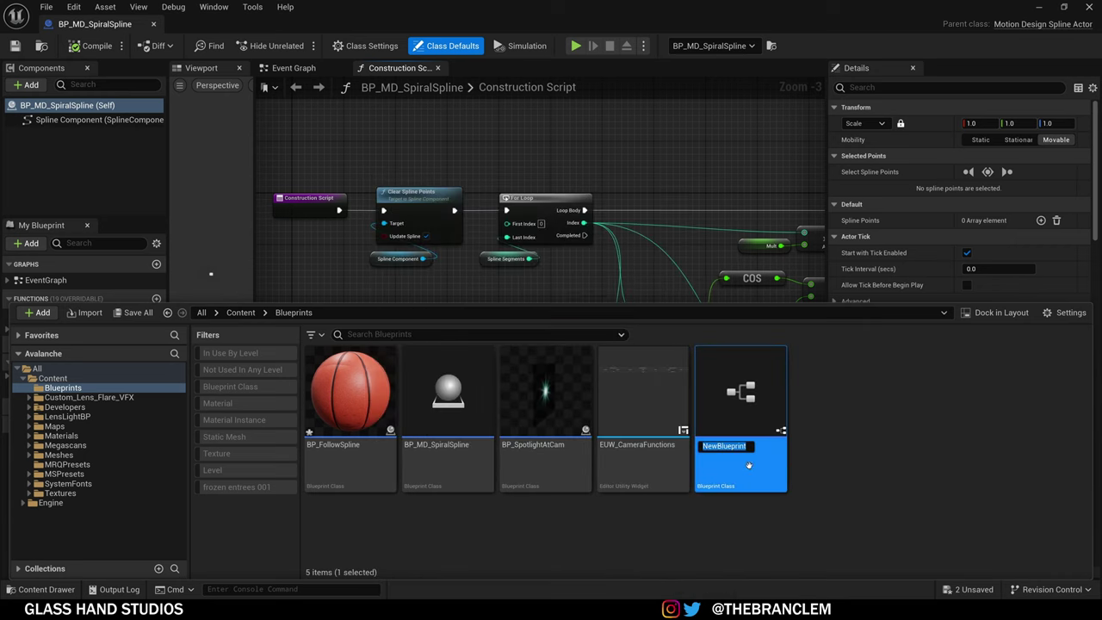
key("Return")
Step: Delete the NewBlueprint asset and return to the spiral spline's Construction Script
key("Delete")
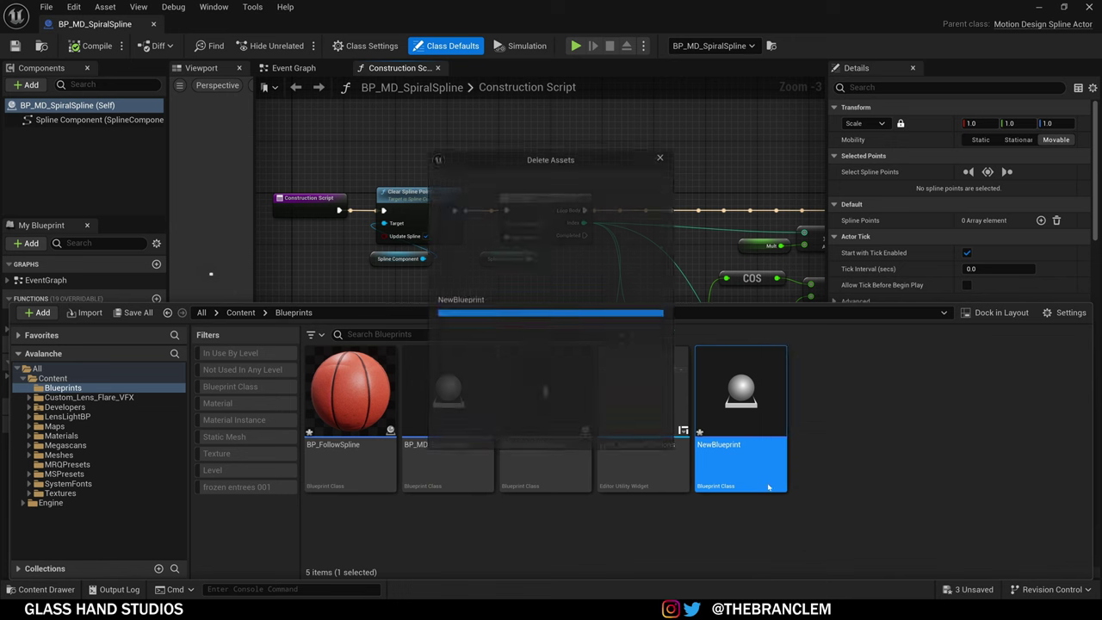
left_click(504, 441)
left_click(482, 148)
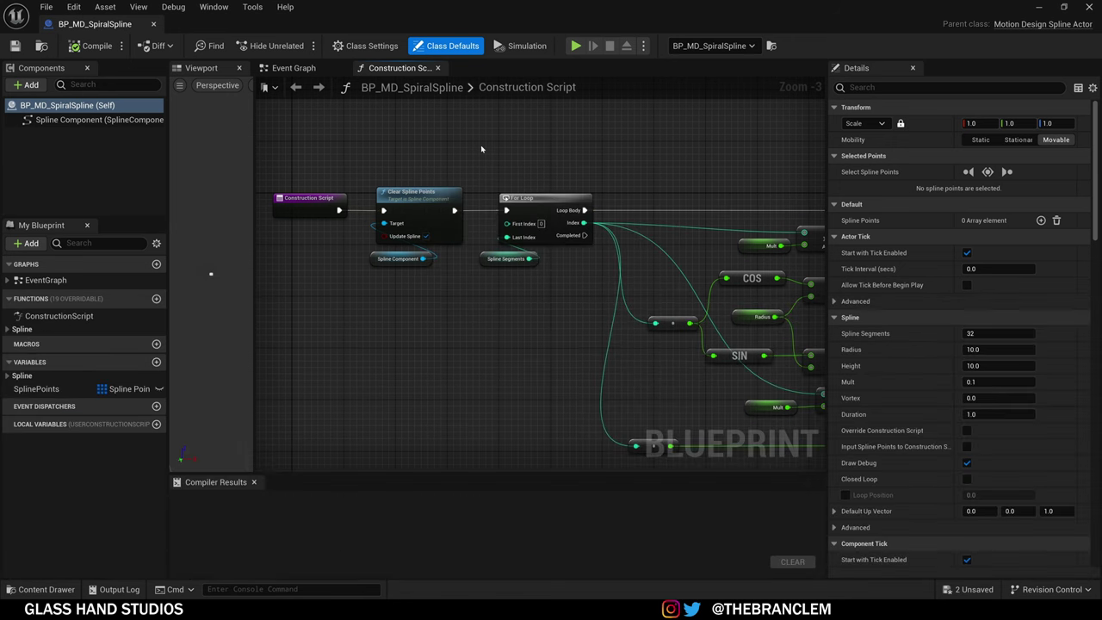
Step: Examine the Clear Spline Points node with its Spline Component input at the start of the Construction Script
scroll(482, 363, "down", 1)
scroll(350, 245, "up", 2)
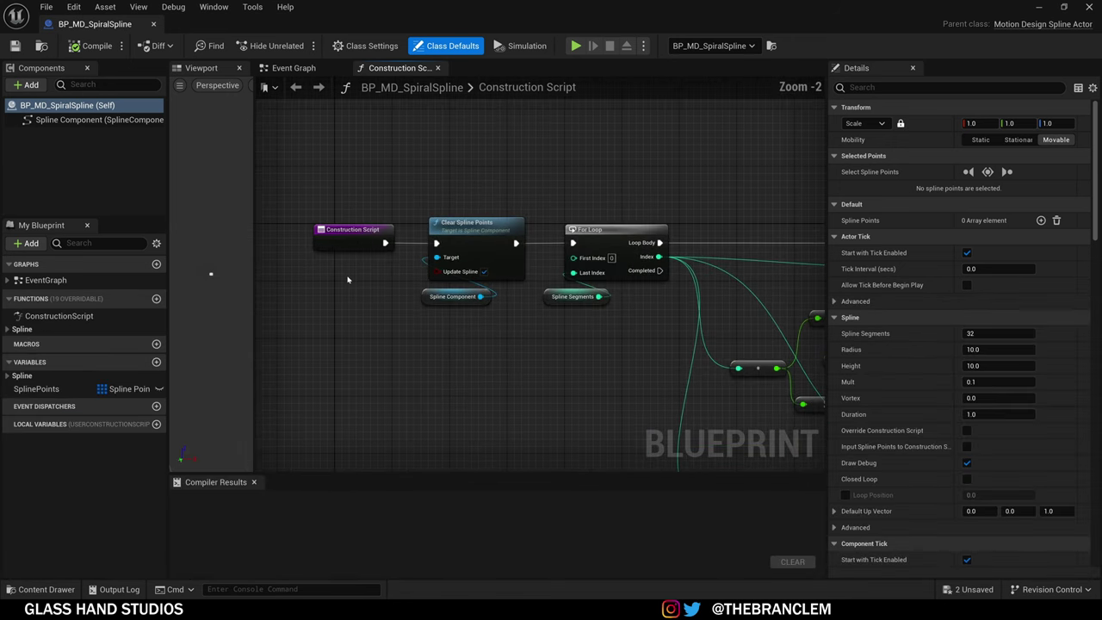
scroll(406, 243, "up", 2)
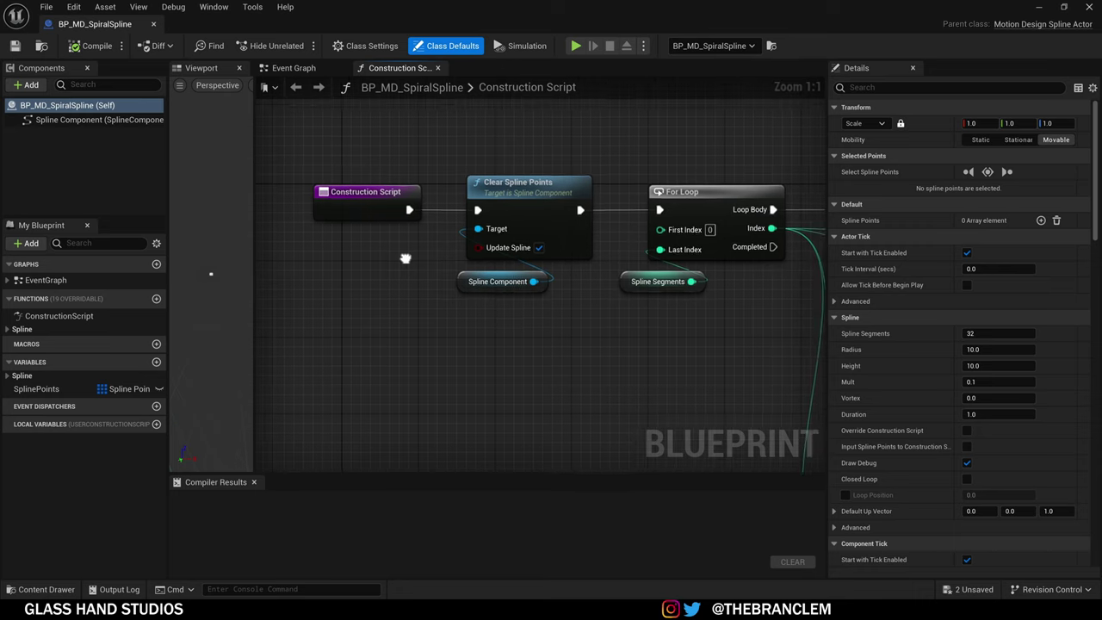
left_click_drag(477, 157, 528, 304)
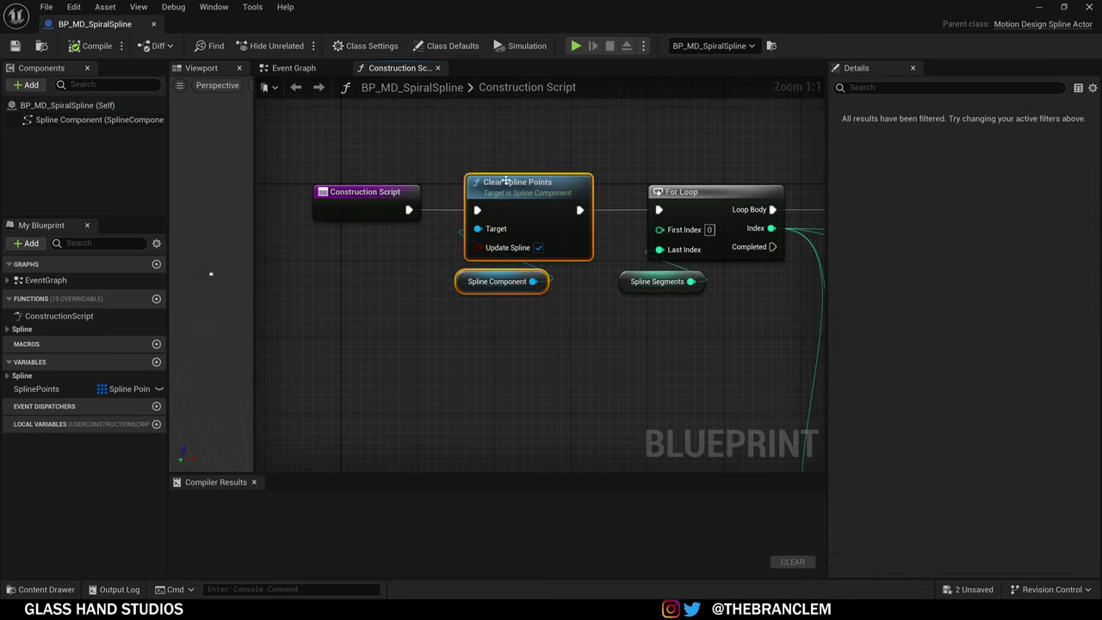
left_click_drag(505, 146, 524, 319)
right_click_drag(508, 330, 507, 370)
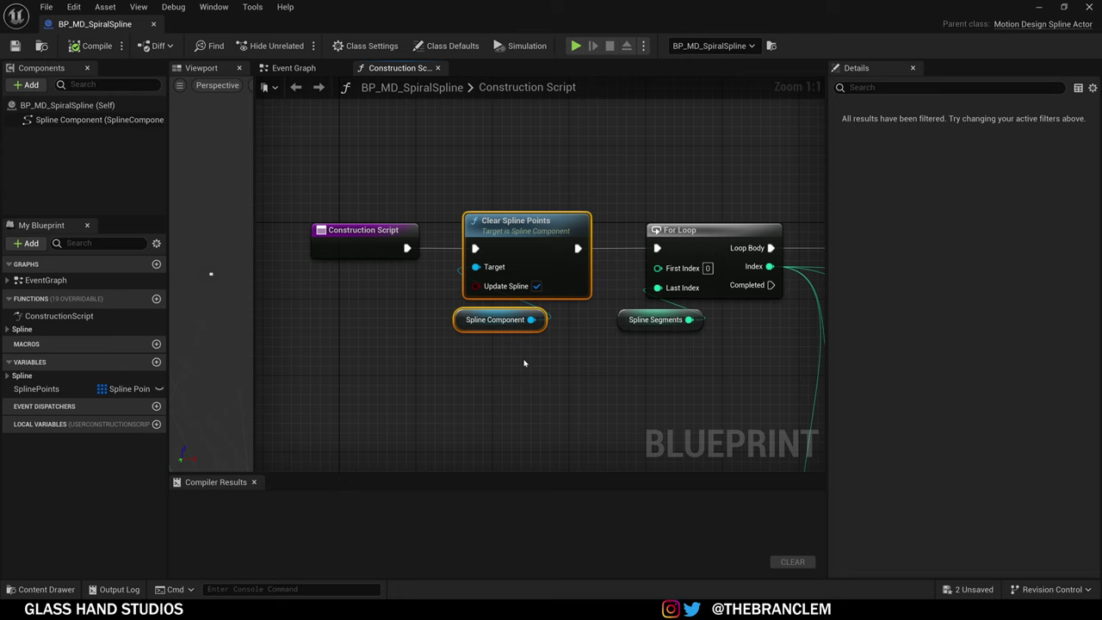
right_click_drag(522, 358, 395, 143)
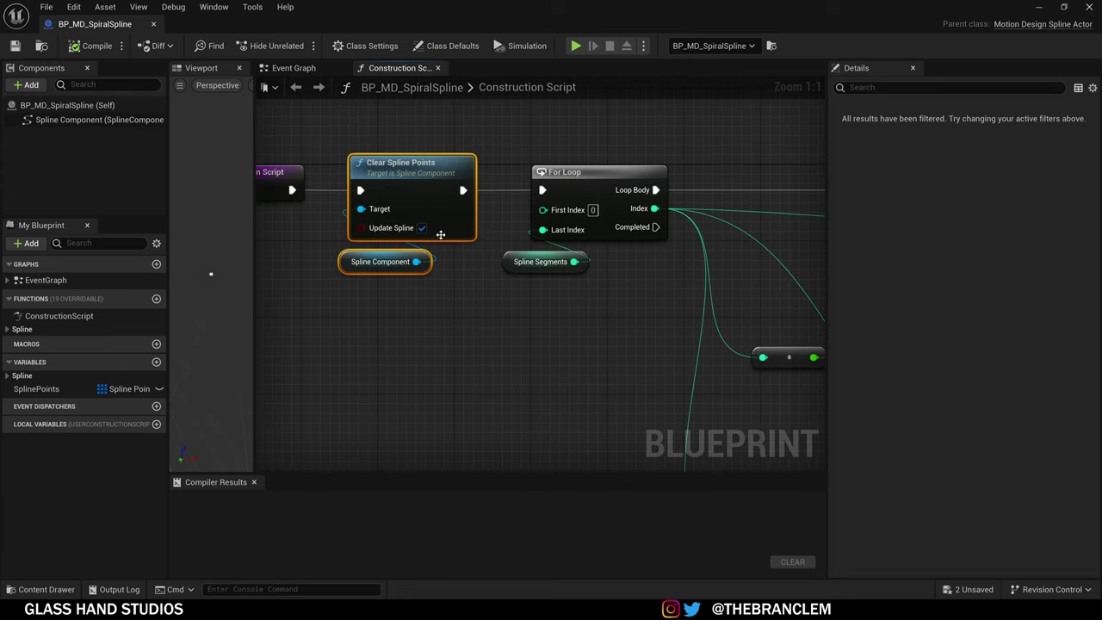
right_click_drag(440, 234, 459, 267)
right_click_drag(535, 353, 518, 349)
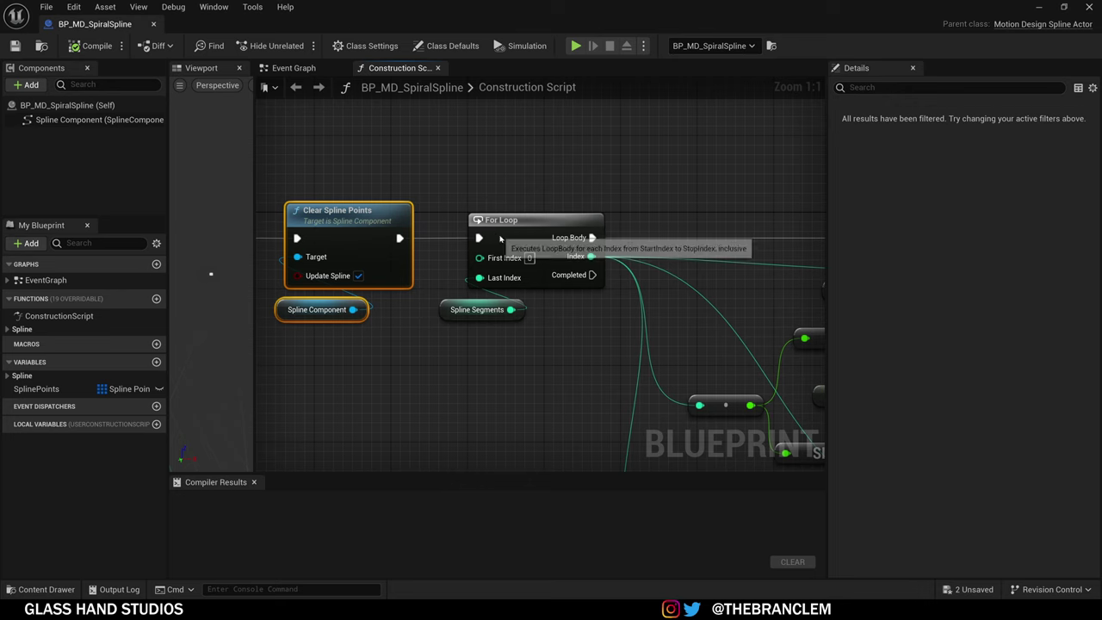
Step: Inspect the For Loop node and the default value of the Spline Segments variable feeding its Last Index
left_click(534, 221)
left_click(469, 313)
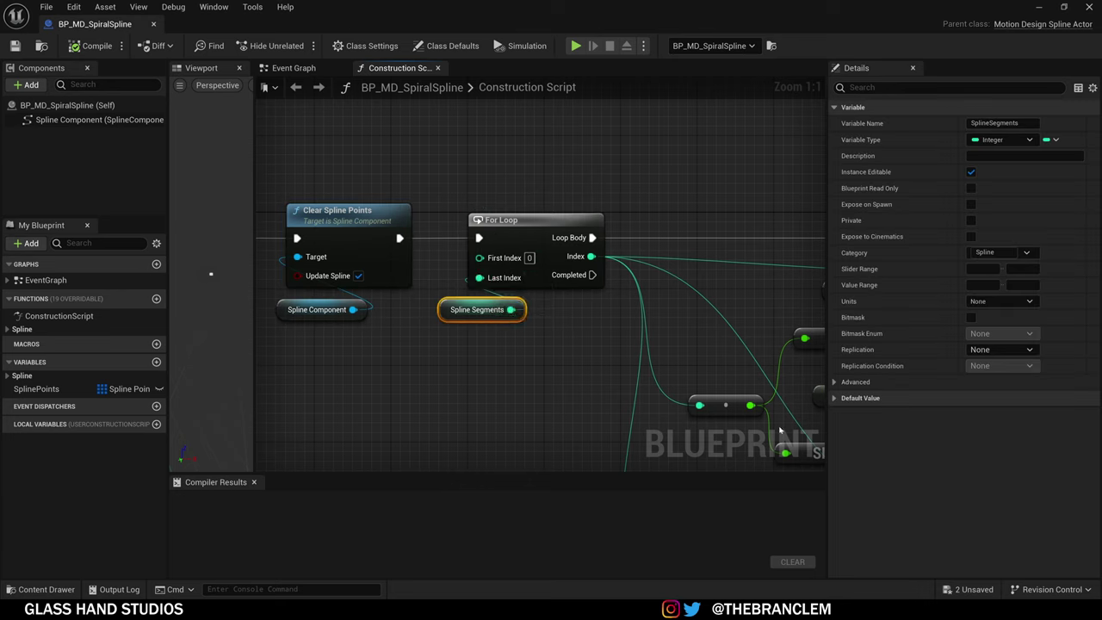
left_click(834, 398)
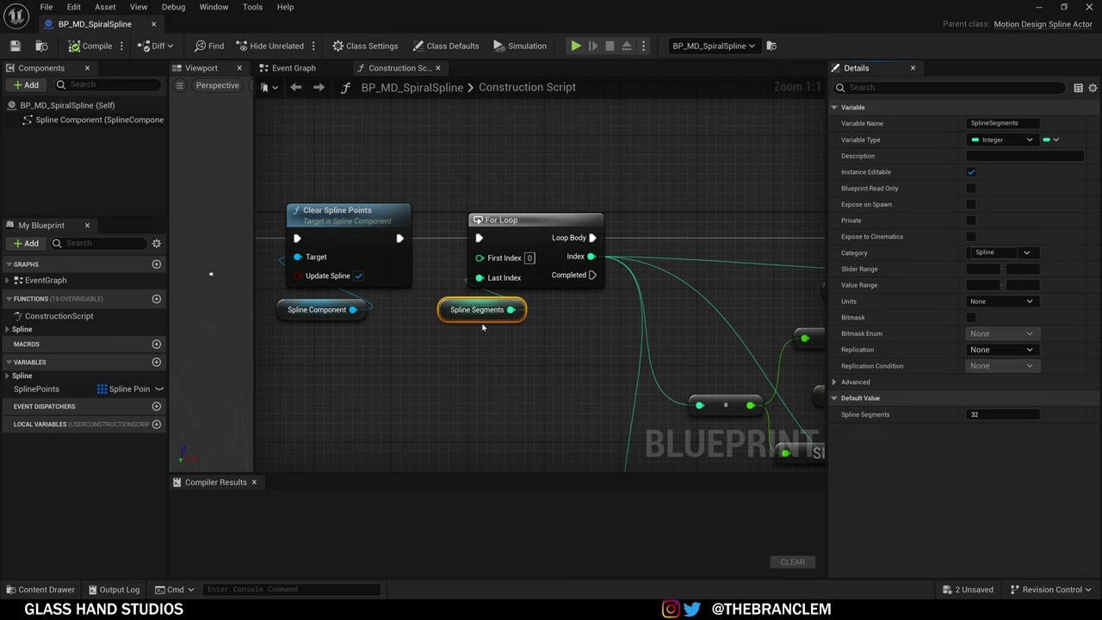
right_click_drag(515, 348, 527, 309)
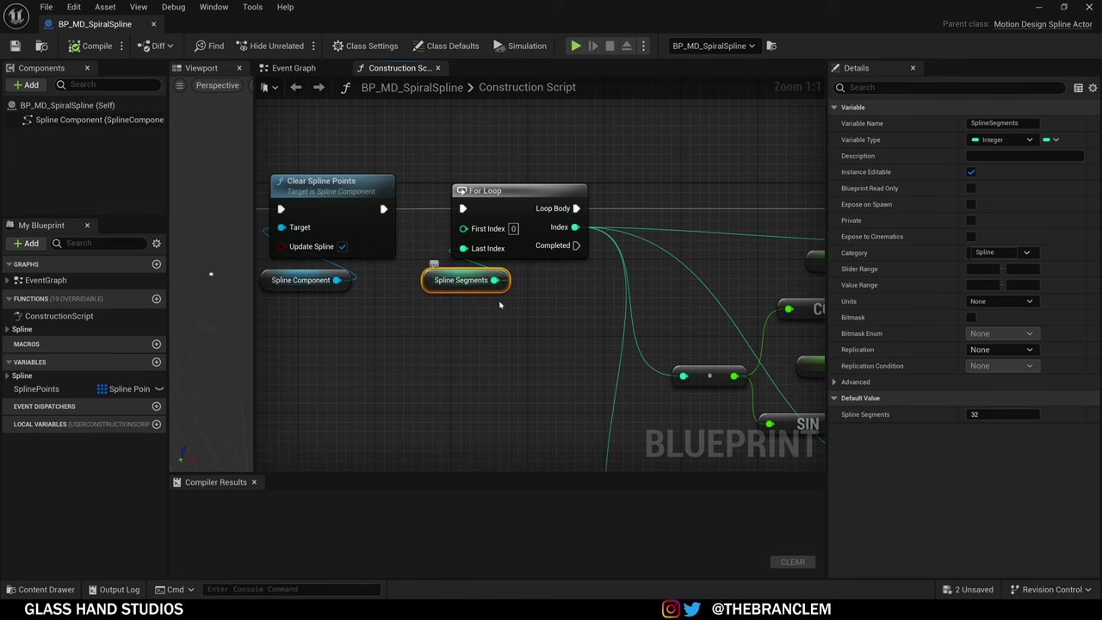
Step: Shift the SIN node slightly lower beneath the Radius node in the Construction Script graph
scroll(593, 379, "down", 1)
right_click_drag(593, 379, 387, 364)
right_click_drag(475, 345, 361, 289)
scroll(460, 333, "down", 1)
scroll(360, 288, "down", 1)
right_click_drag(444, 308, 464, 318)
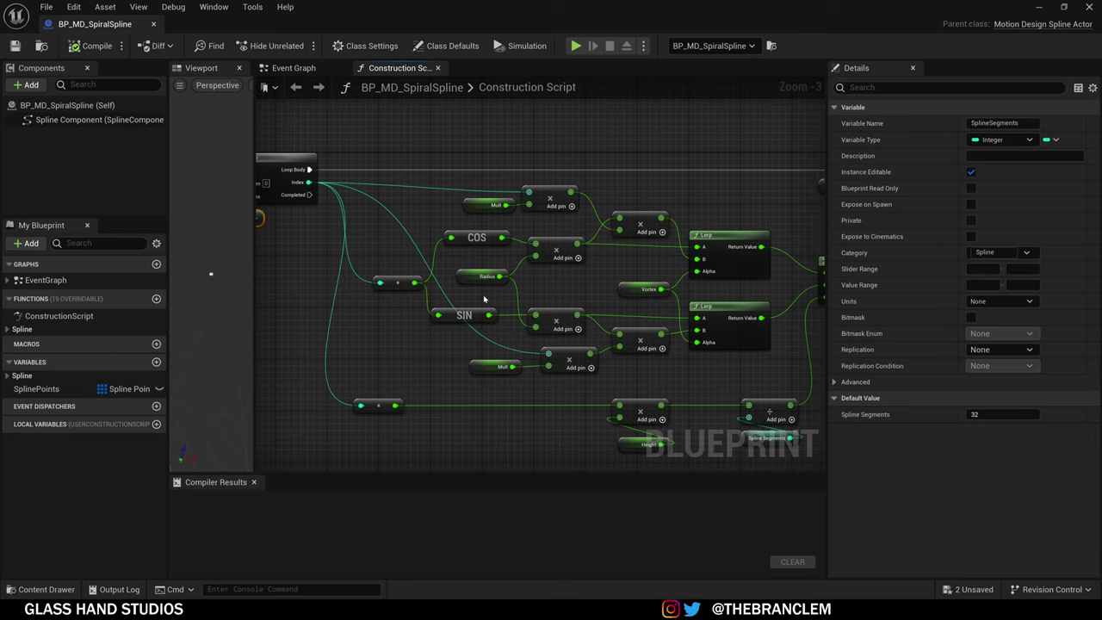
left_click_drag(472, 316, 494, 328)
Step: Examine how the For Loop's Index runs through the COS, SIN and Lerp nodes into Make Vector
right_click_drag(611, 277, 569, 273)
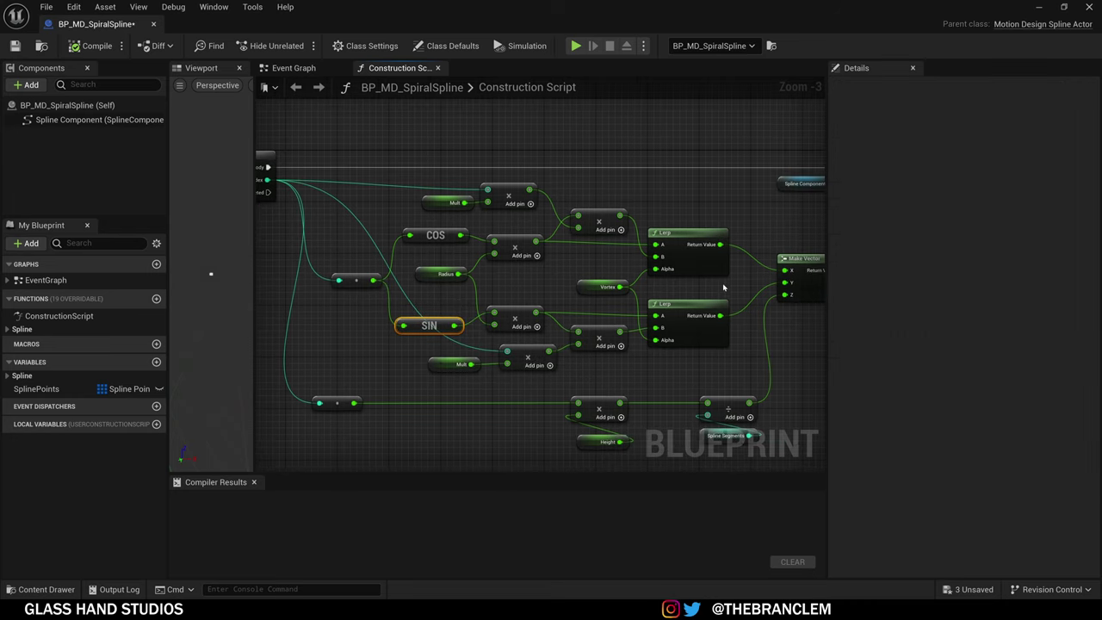
right_click_drag(726, 287, 586, 284)
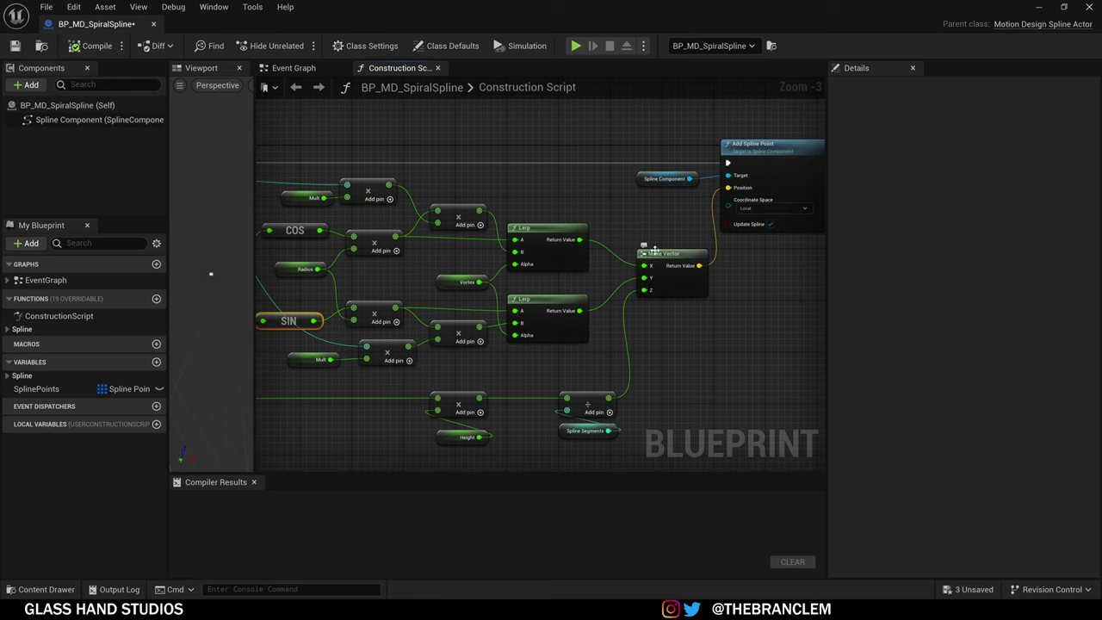
right_click_drag(604, 363, 723, 268)
right_click_drag(347, 311, 448, 336)
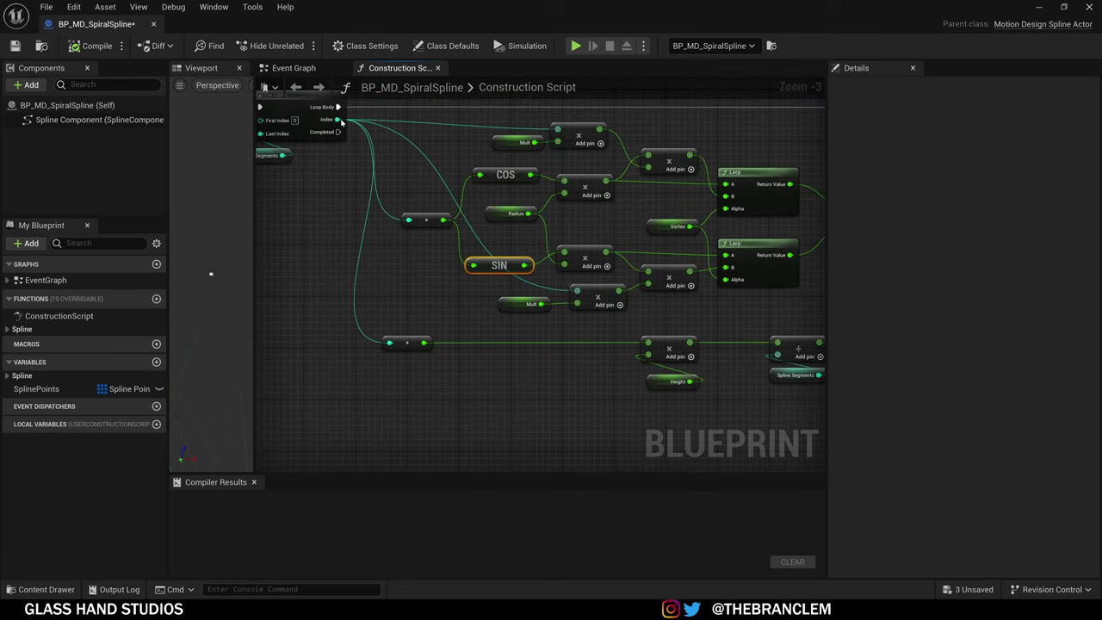
Step: Move the Height node to the left of its multiply node and Spline Segments slightly lower beneath the divide node
right_click_drag(475, 379, 327, 373)
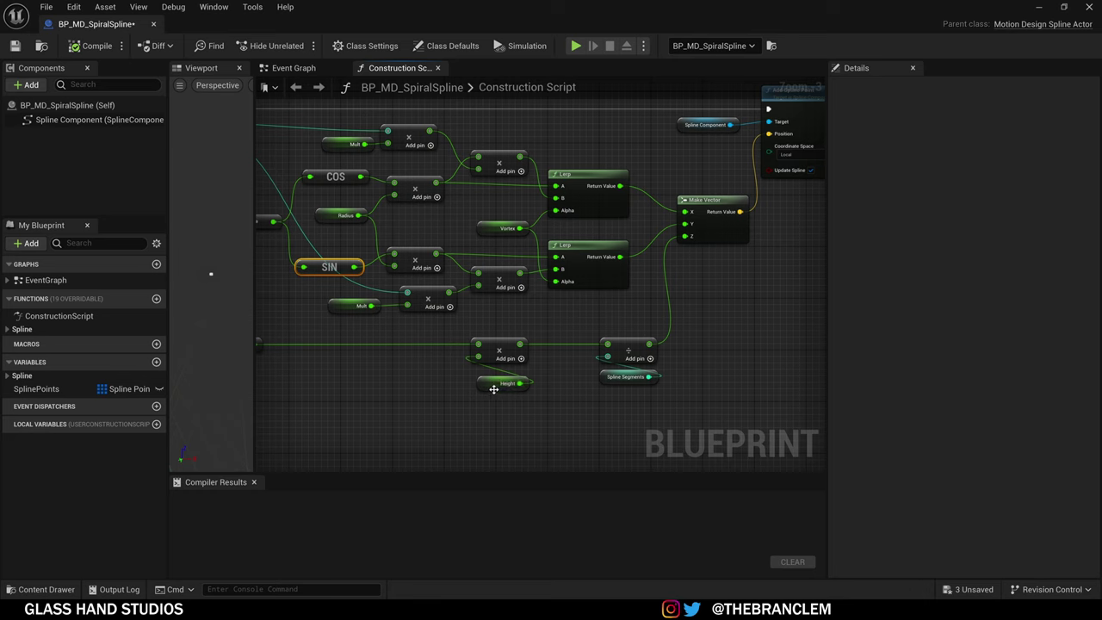
left_click_drag(493, 389, 454, 371)
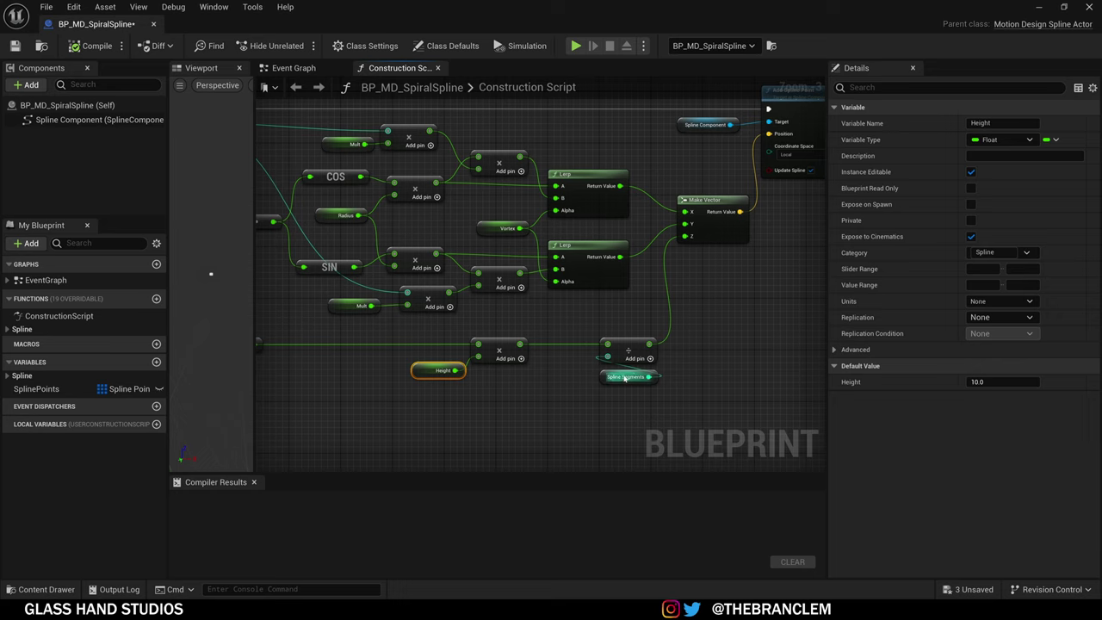
mouse_move(617, 376)
left_mouse_down()
mouse_move(561, 376)
mouse_move(630, 389)
left_mouse_up()
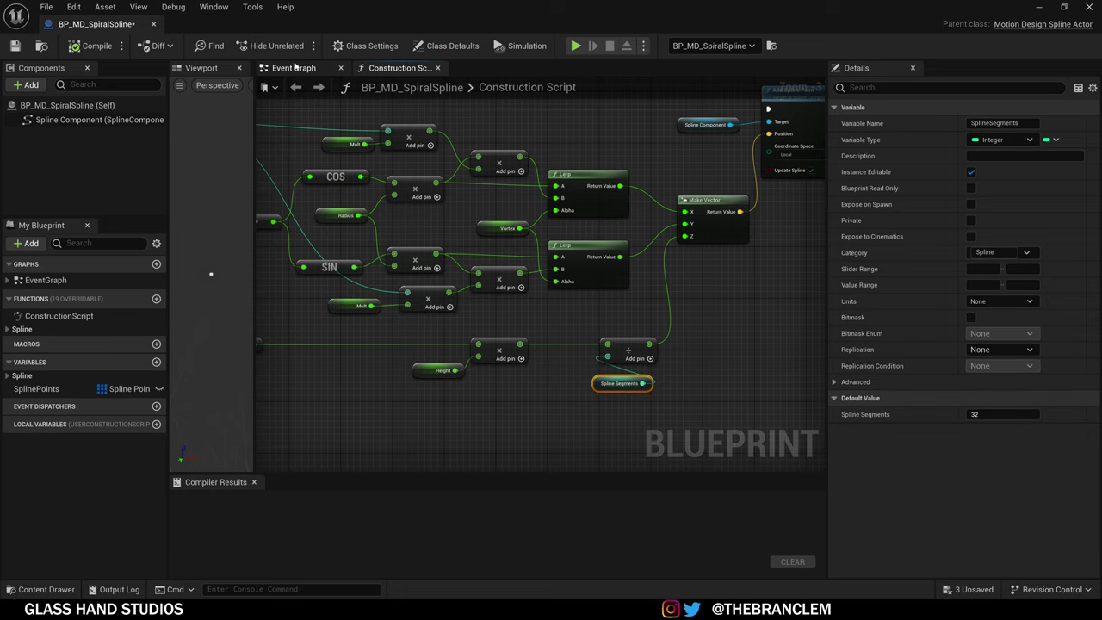
Step: Switch to the NBA_Crocs_03 level, show the editor helpers in Viewport 2, and try BP_MD_SpiralSpline Heights of about -25162 and 285.56
left_click_drag(996, 10, 1031, 4)
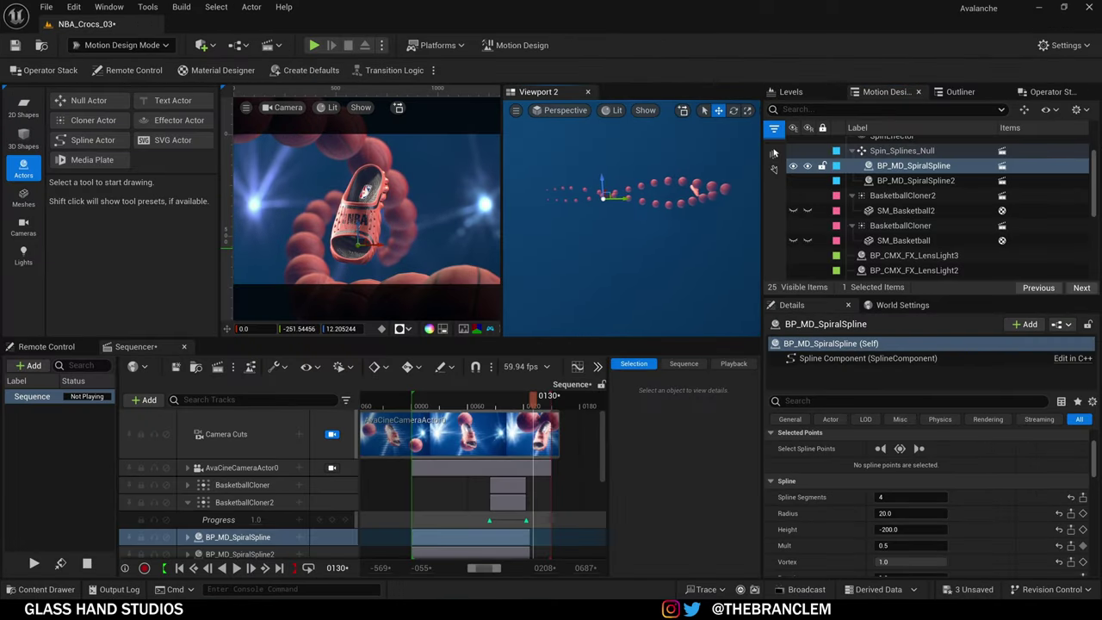
scroll(821, 516, "down", 3)
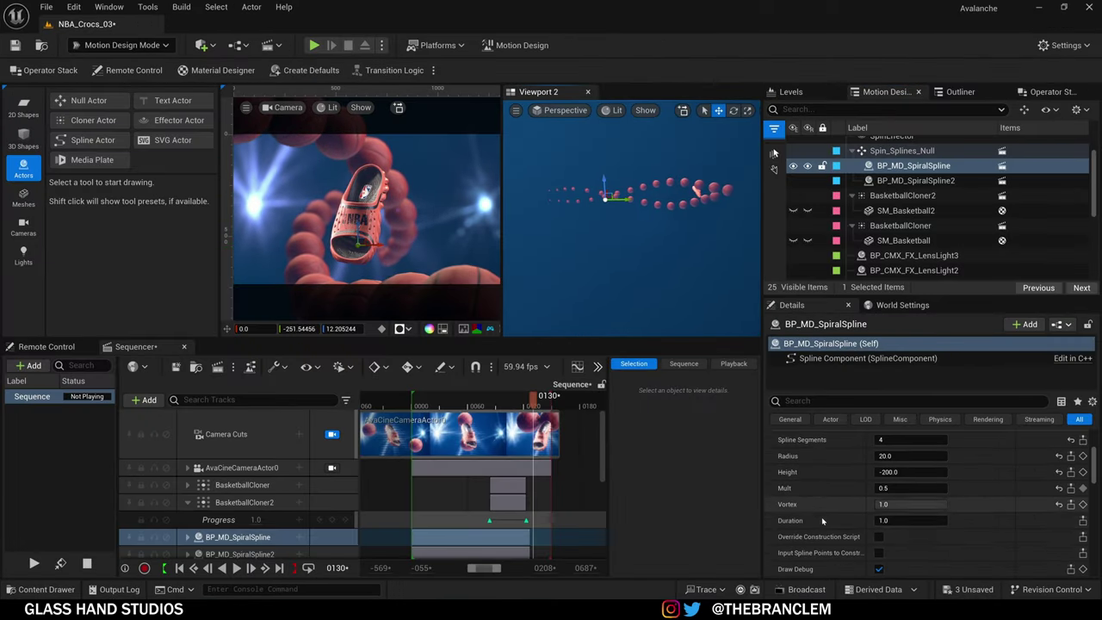
scroll(835, 531, "up", 1)
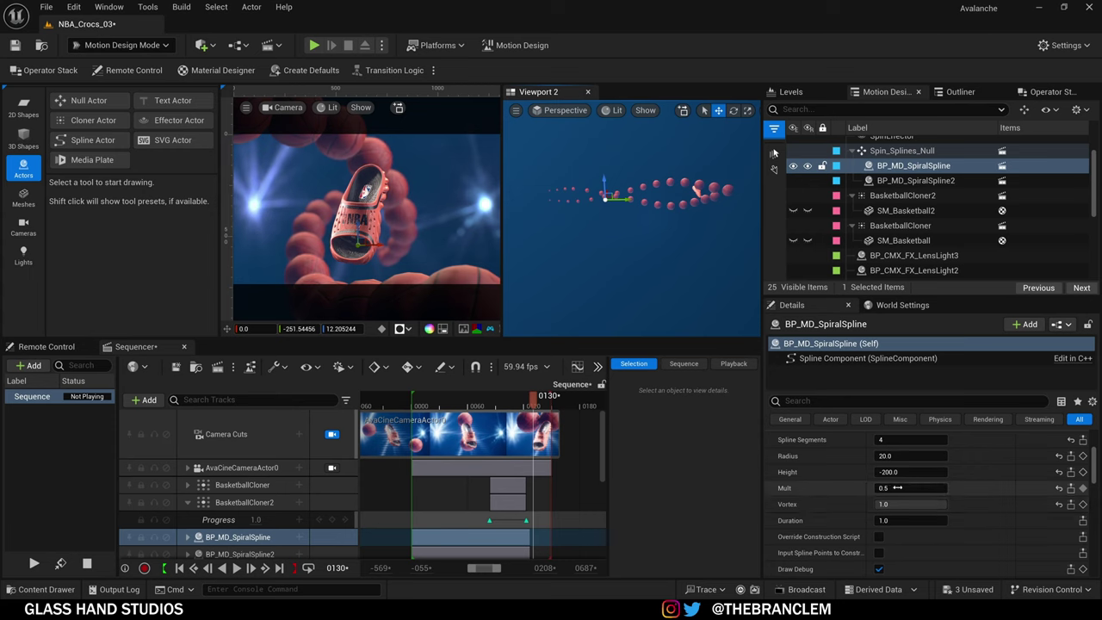
left_click_drag(912, 471, 895, 471)
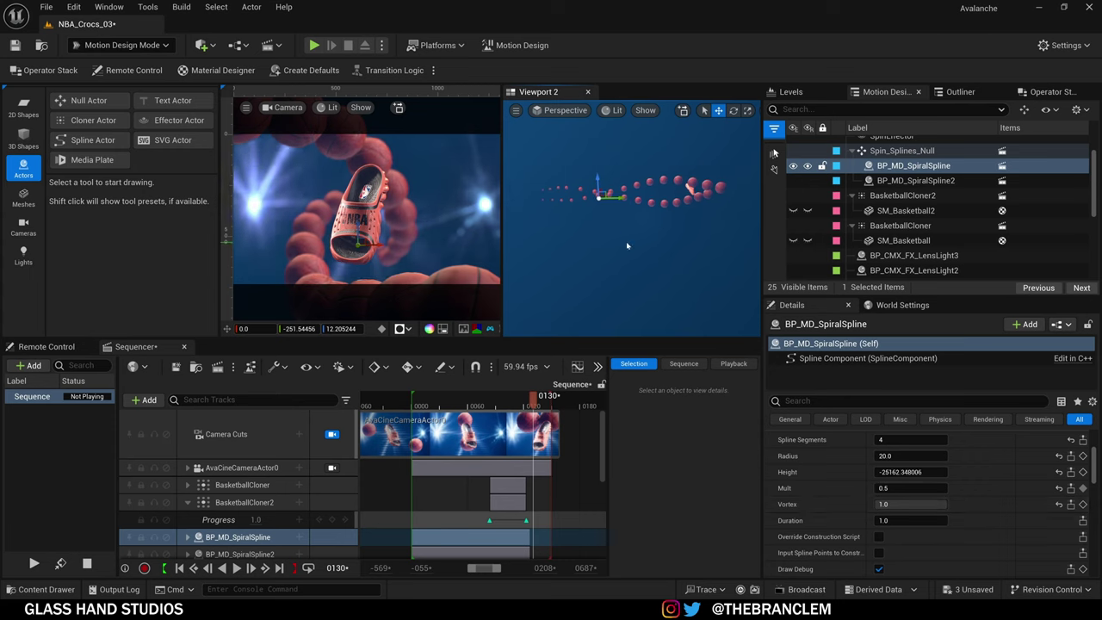
key("g")
right_click_drag(632, 215, 622, 207)
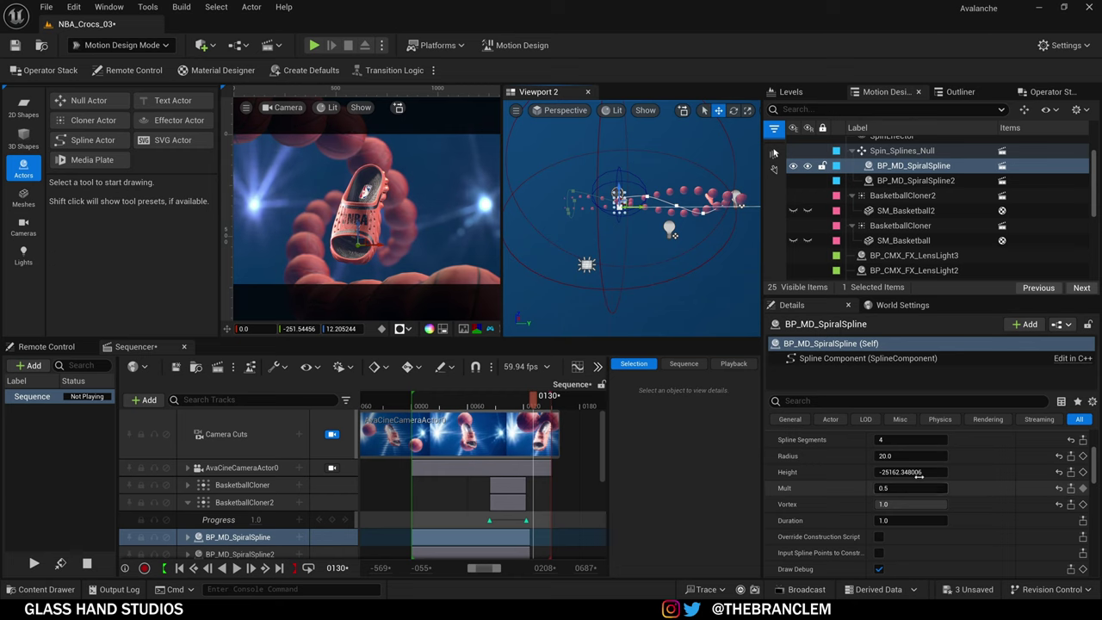
mouse_move(922, 471)
left_mouse_down()
mouse_move(911, 472)
mouse_move(938, 472)
left_mouse_up()
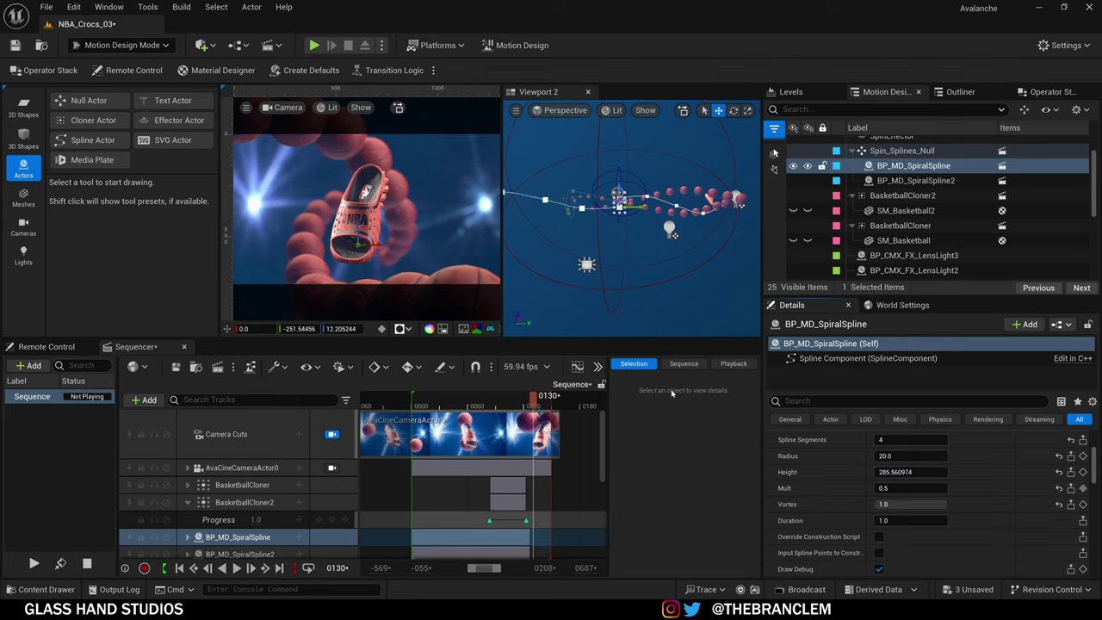
Step: Undo both Height changes on BP_MD_SpiralSpline
left_click(75, 6)
left_click(112, 55)
right_click_drag(631, 217, 719, 247)
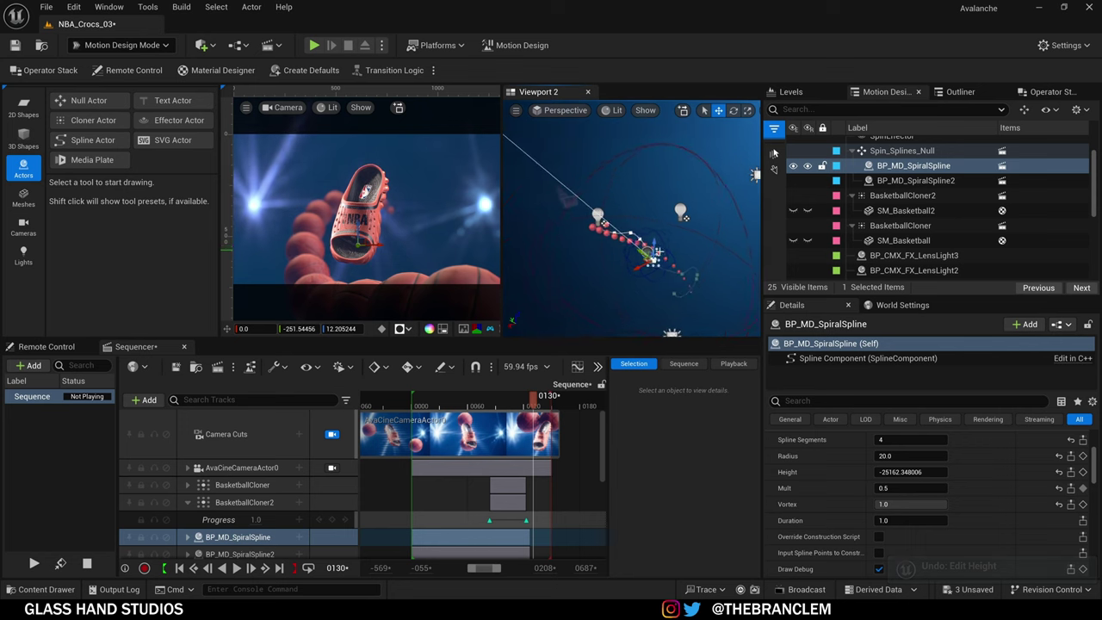
left_click(74, 7)
left_click(99, 54)
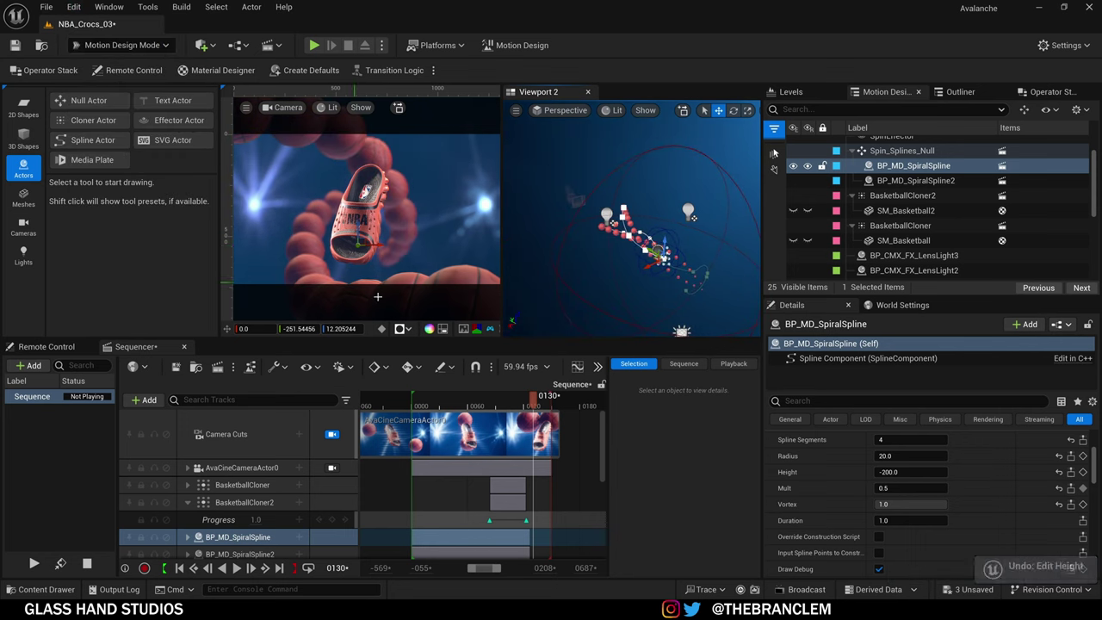
Step: Return to the BP_MD_SpiralSpline Construction Script and examine the COS and SIN nodes in turn
left_click(871, 583)
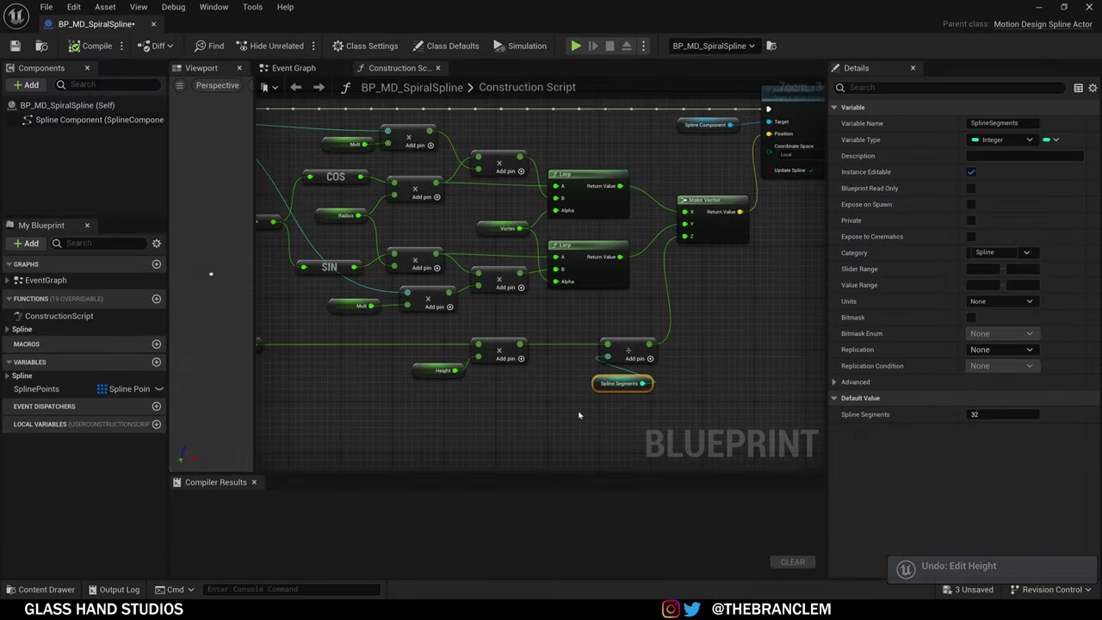
right_click_drag(461, 360, 642, 379)
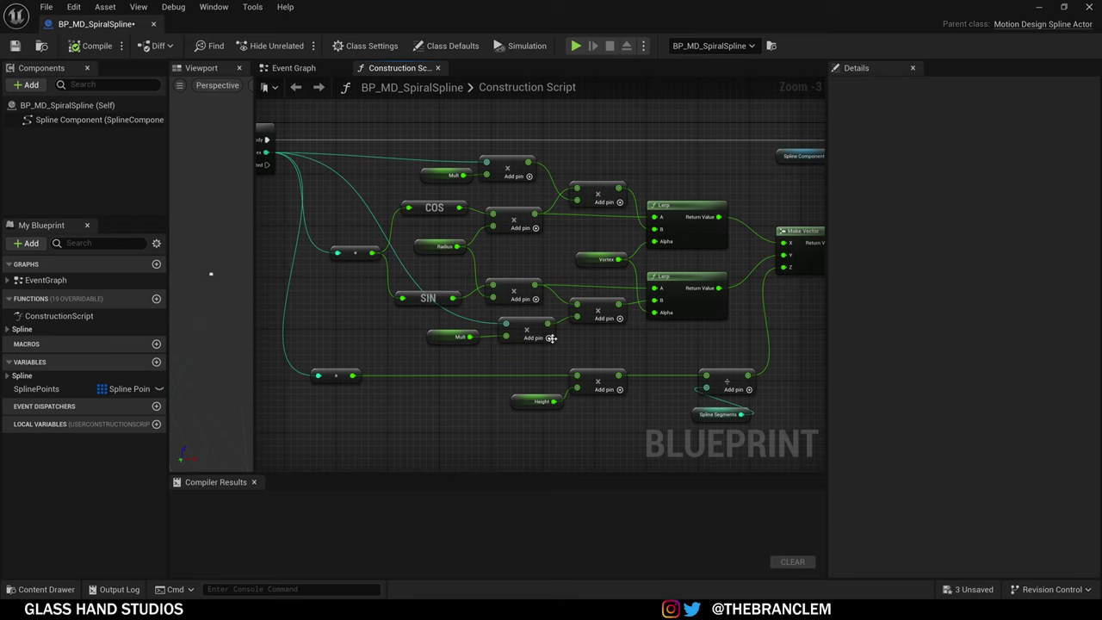
left_click(424, 206)
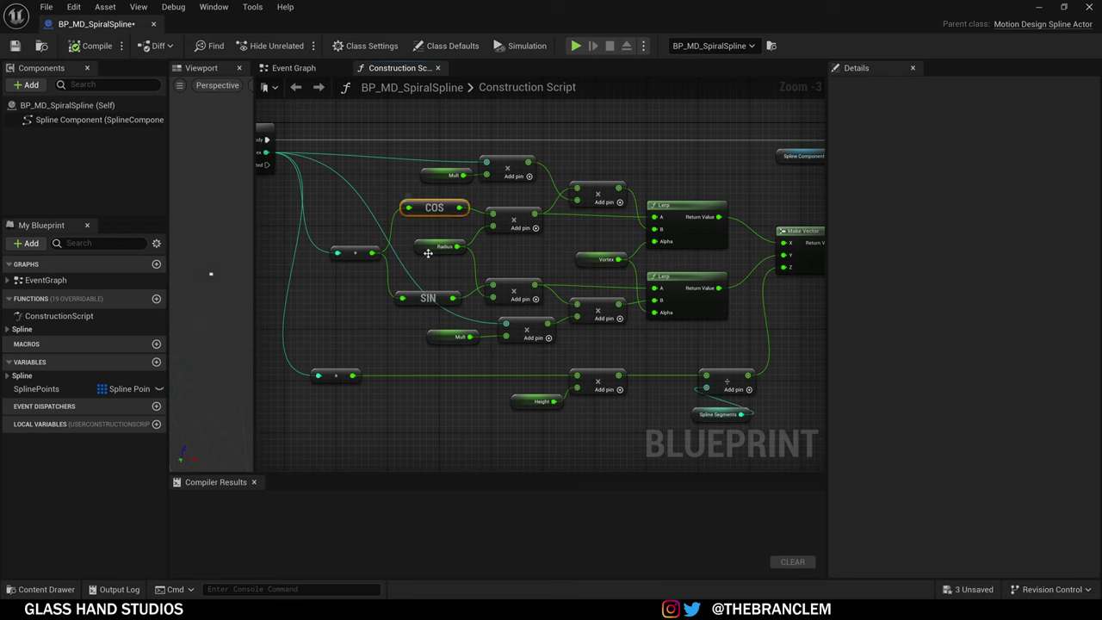
left_click(428, 298)
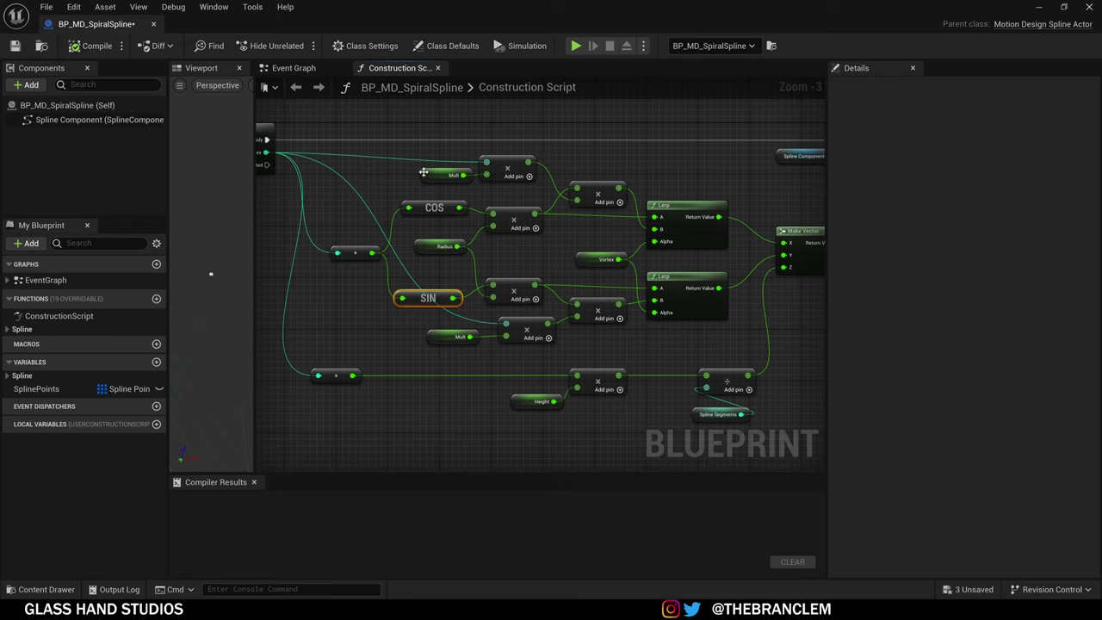
Step: Examine the upper Mult variable and its multiply nodes in the Construction Script, nudging the Mult node slightly left
left_click_drag(433, 146, 511, 183)
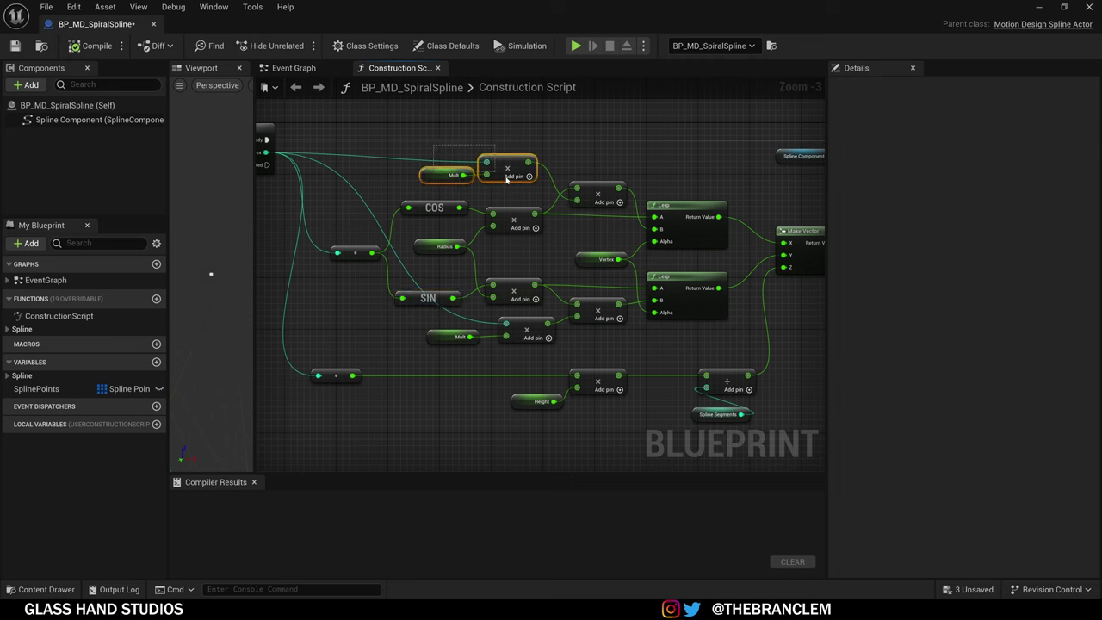
left_click(447, 175)
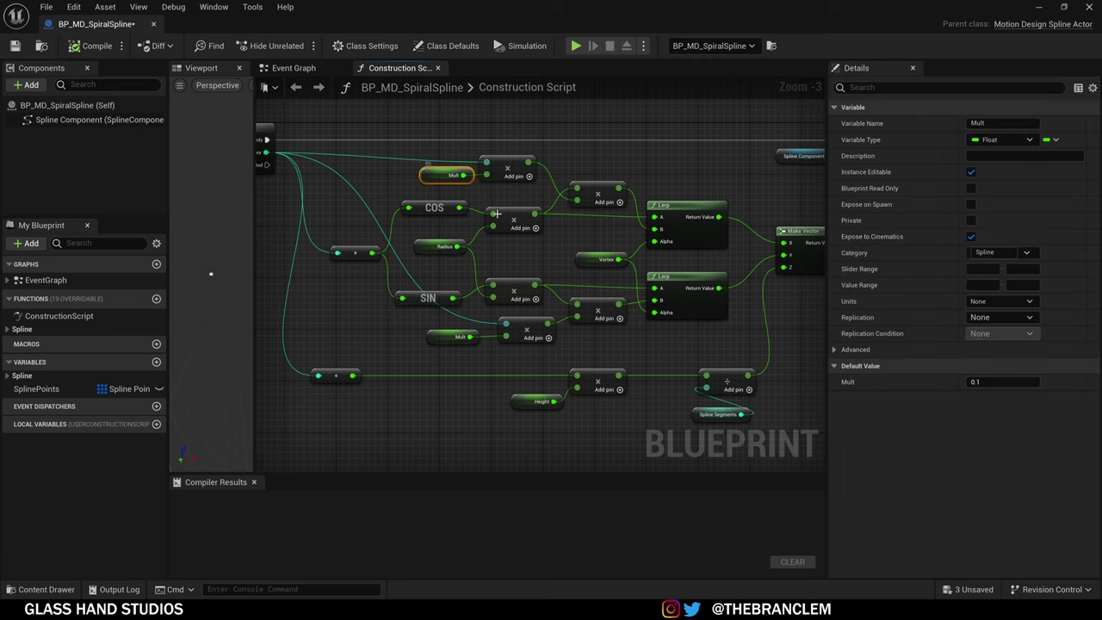
left_click_drag(444, 179, 438, 177)
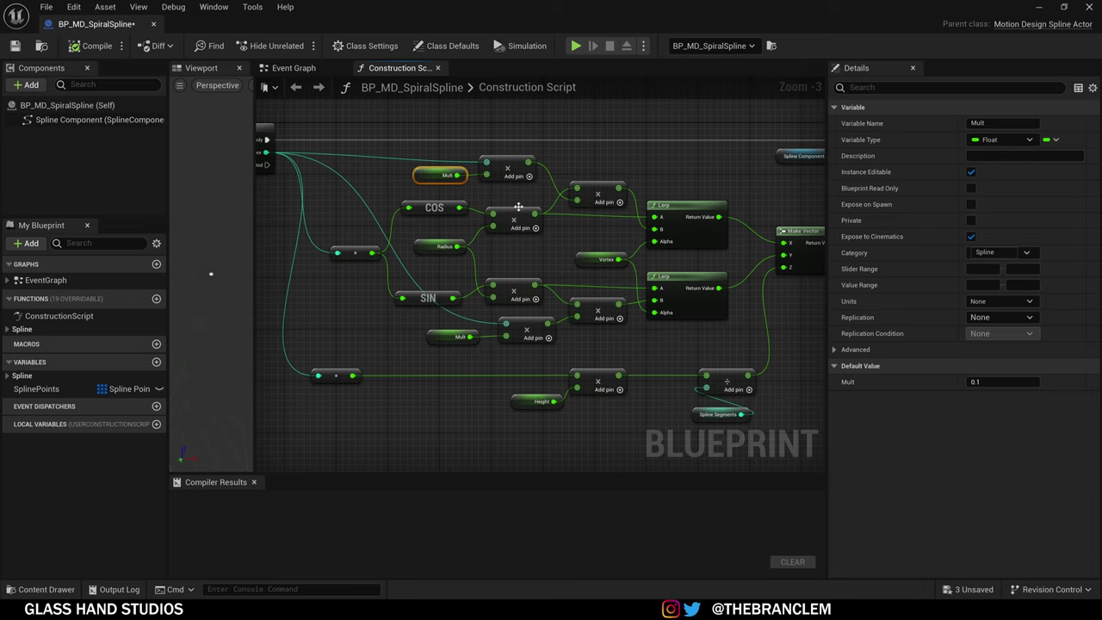
left_click(582, 194)
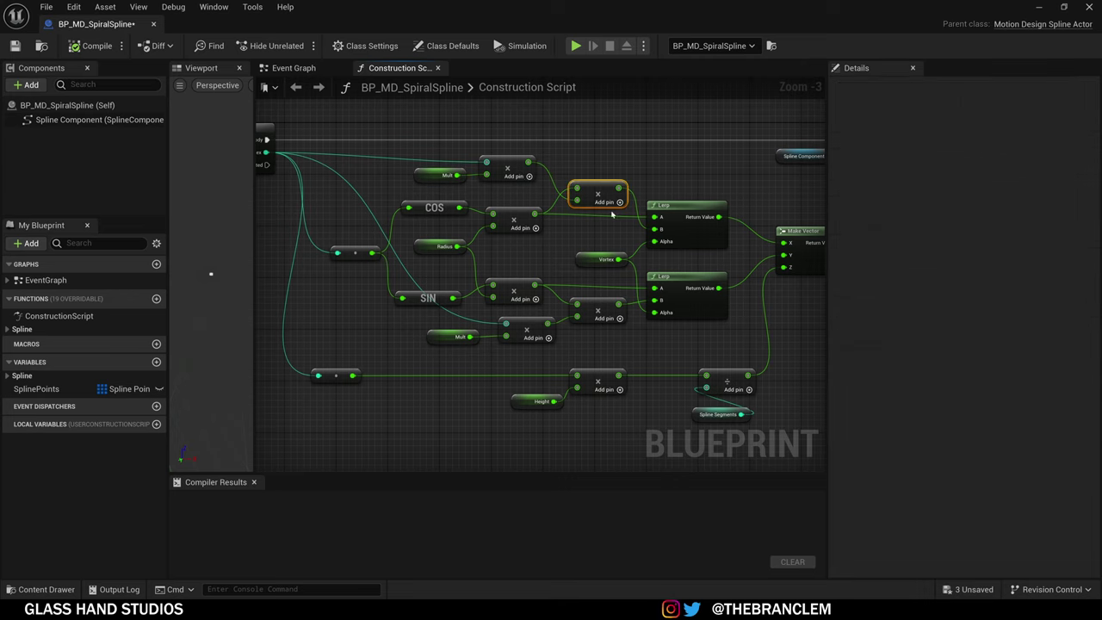
Step: Examine the Radius and Vortex variables feeding the multiply and Lerp nodes, nudging both variable nodes slightly left
left_click(437, 248)
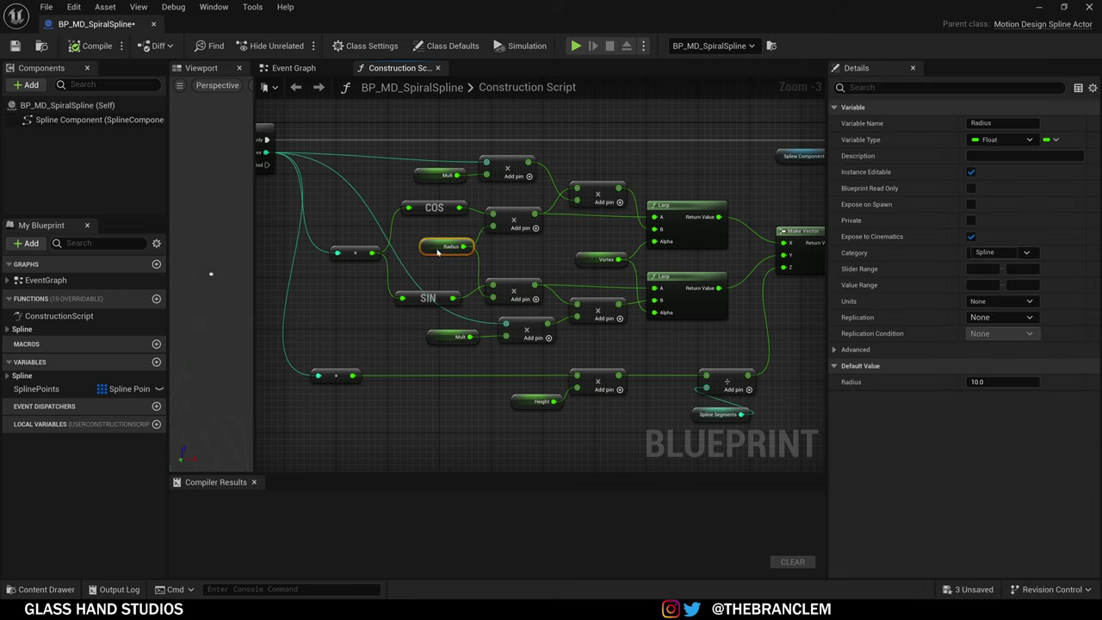
left_click_drag(435, 250, 429, 250)
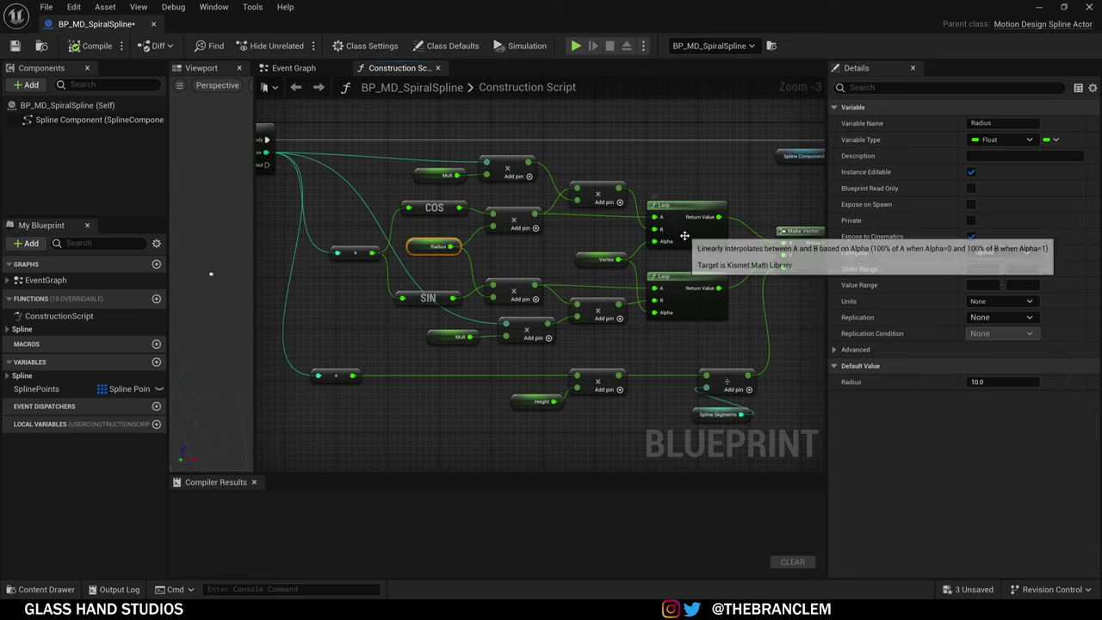
right_click_drag(685, 233, 609, 226)
mouse_move(508, 251)
left_mouse_down()
mouse_move(527, 246)
mouse_move(501, 250)
left_mouse_up()
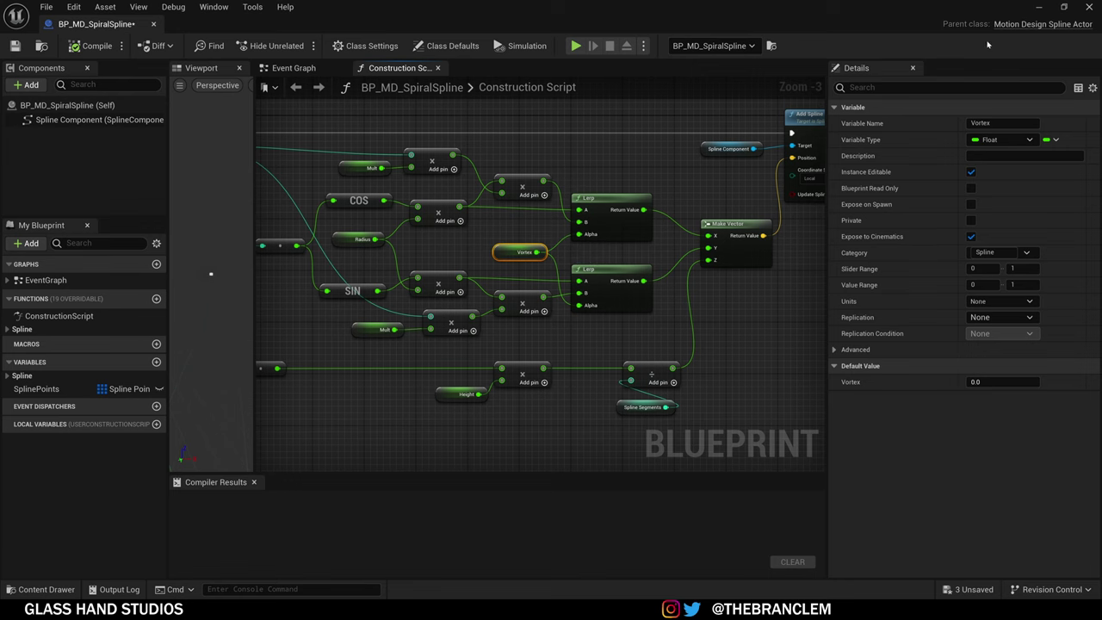
Step: Return to the NBA_Crocs_03 level, try a Vortex of about 0.74 on BP_MD_SpiralSpline, and restore it to 1
left_click(1039, 6)
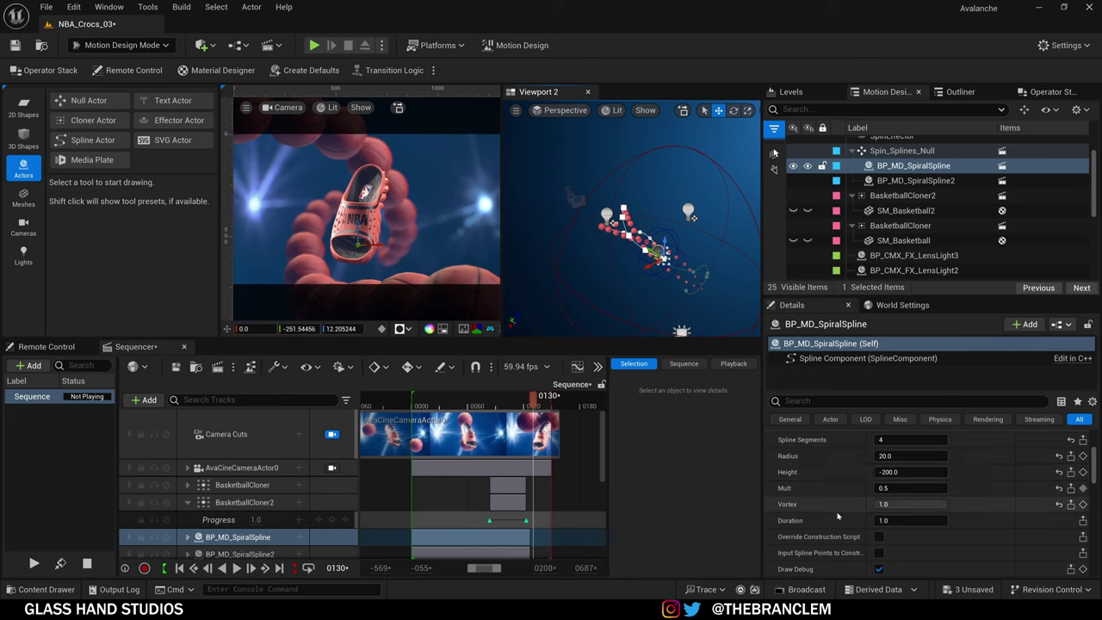
left_click_drag(943, 503, 881, 503)
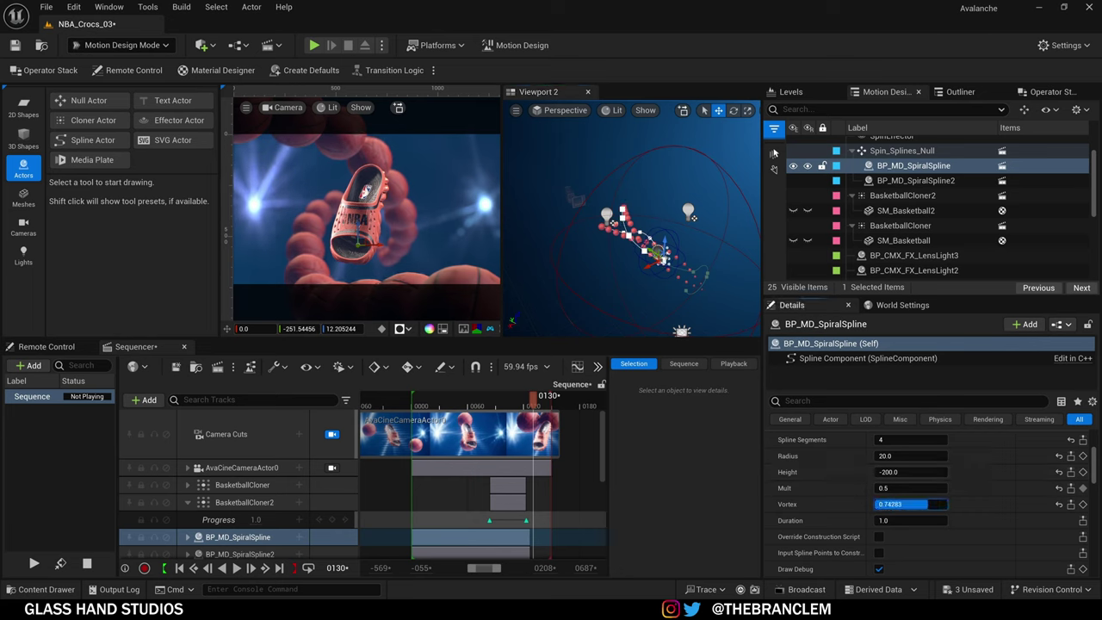
type("1")
key("Return")
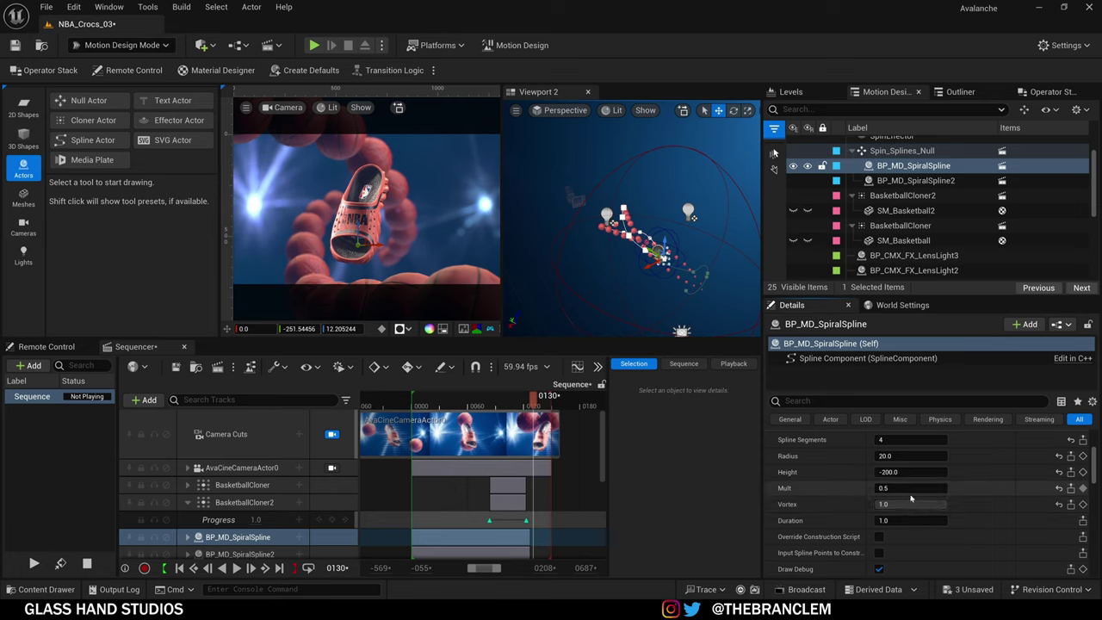
Step: Set BP_MD_SpiralSpline's Mult to about 0.824 and its Vortex to 0
type("0")
key("Return")
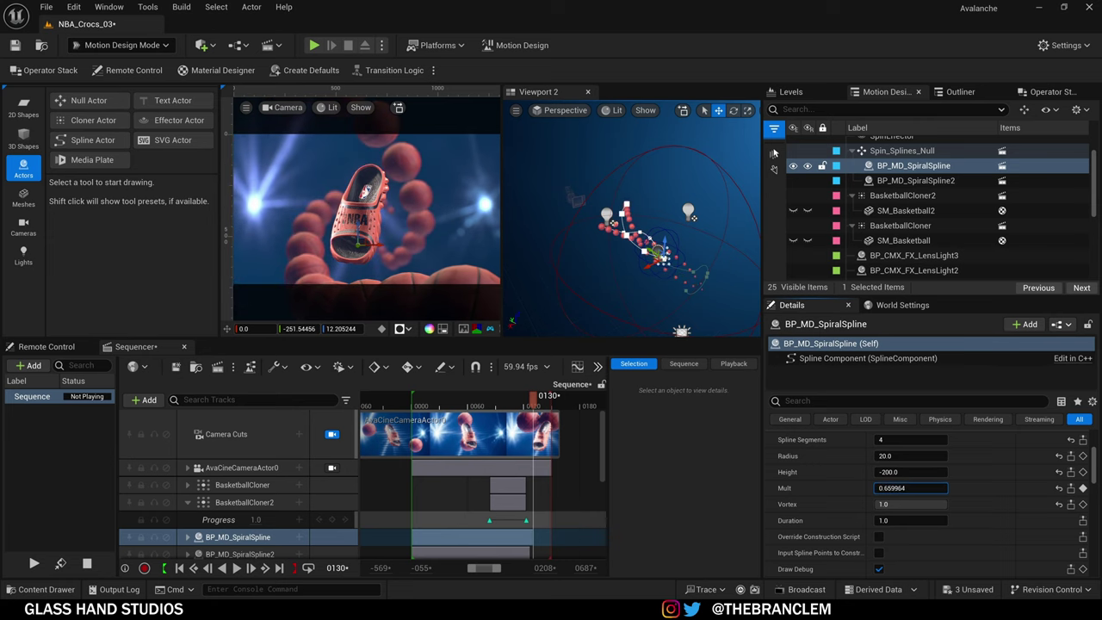
mouse_move(910, 488)
left_mouse_down()
mouse_move(932, 488)
mouse_move(907, 489)
mouse_move(895, 504)
left_mouse_up()
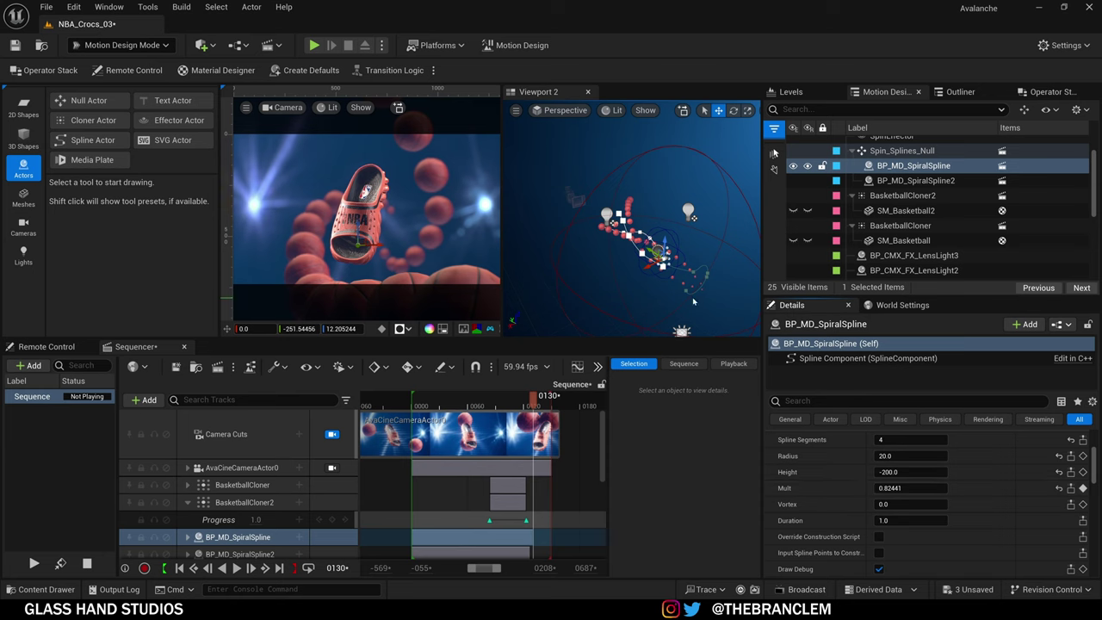
Step: View the spiral spline from the side in Viewport 2 and raise its Vortex to about 0.9996
right_click_drag(687, 289, 732, 298)
right_click_drag(699, 260, 707, 251)
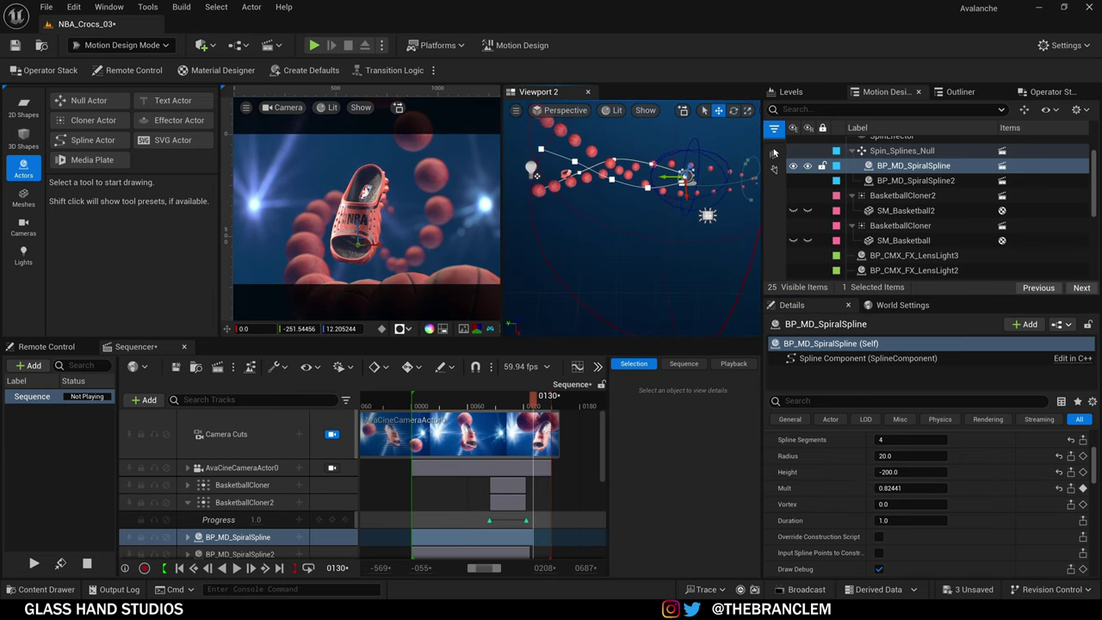
left_click(893, 504)
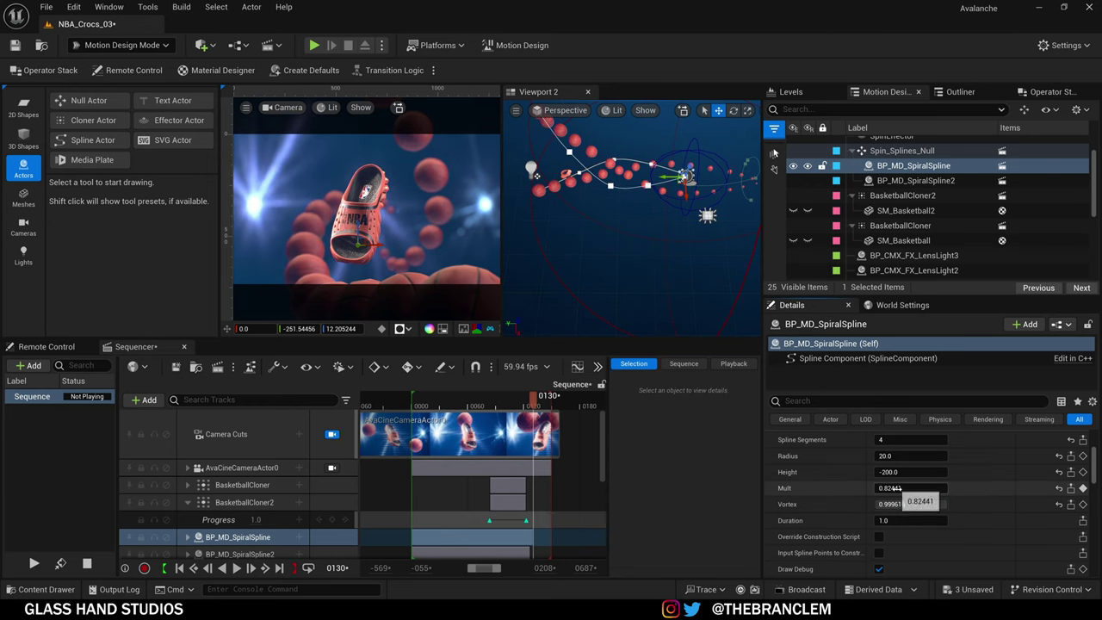
mouse_move(914, 490)
left_mouse_down()
mouse_move(859, 491)
mouse_move(914, 488)
left_mouse_up()
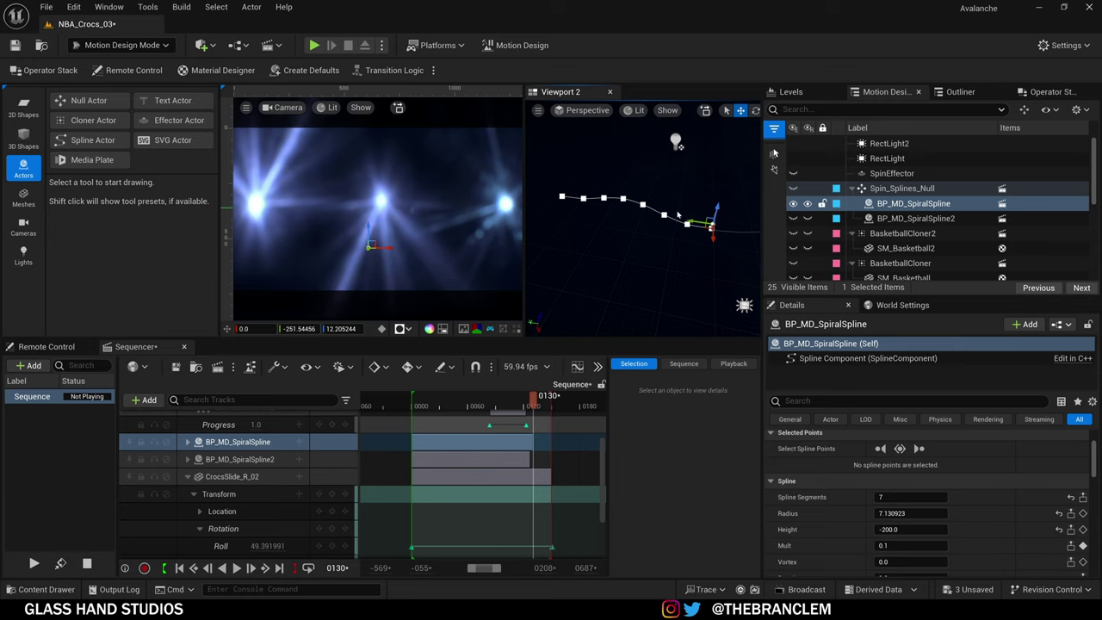
Step: Widen Viewport 2 and set BP_MD_SpiralSpline's Mult to 1 and Vortex to about 0.994
left_click_drag(524, 215, 378, 215)
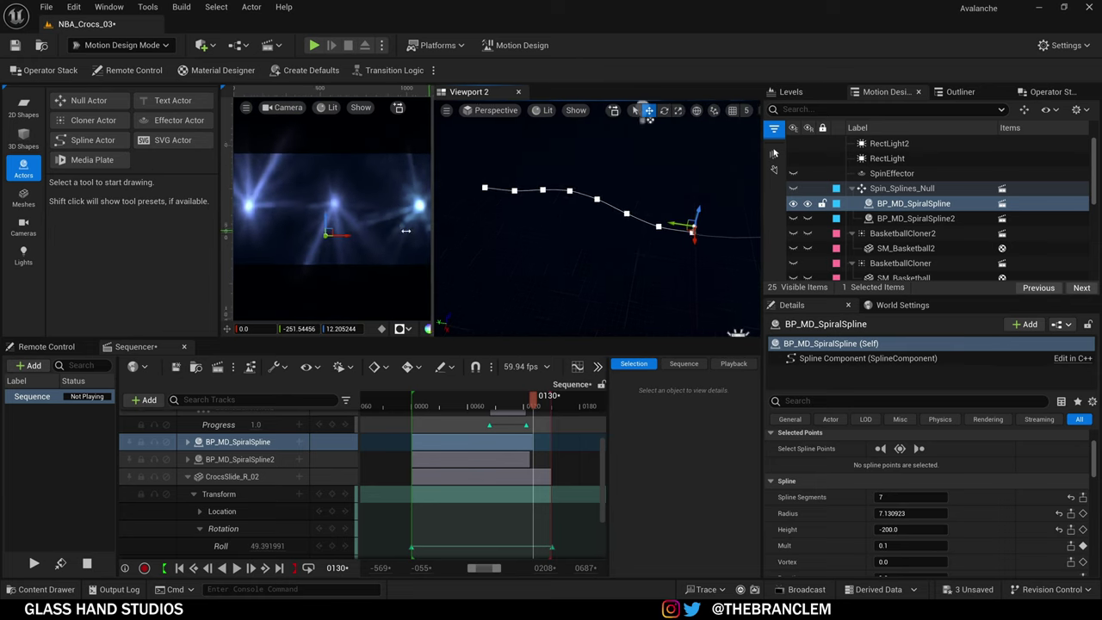
scroll(840, 506, "down", 1)
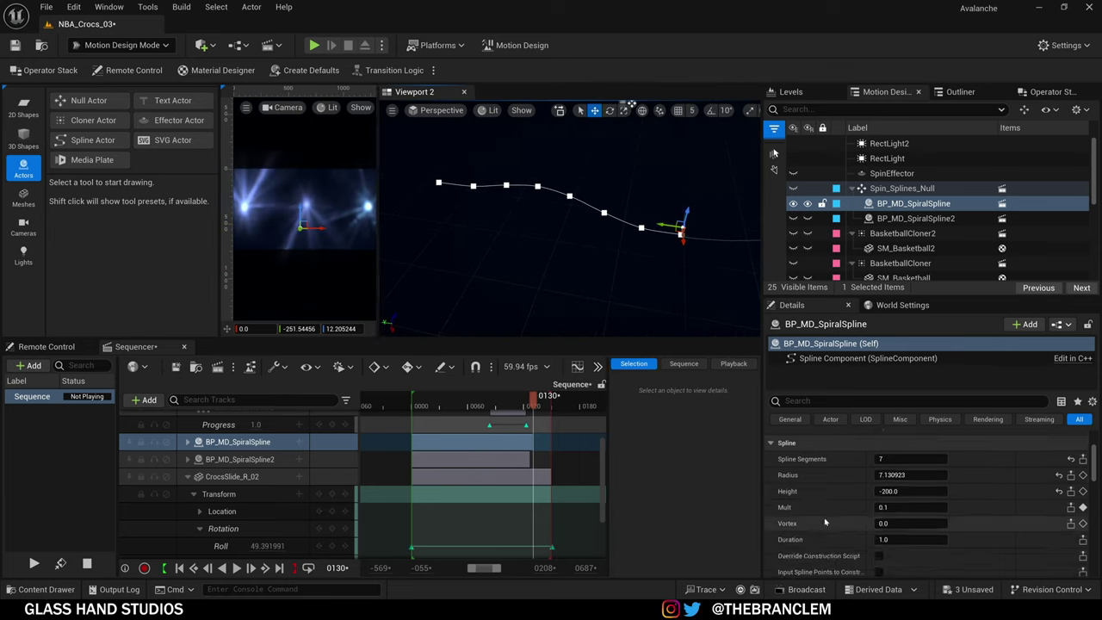
left_click_drag(926, 509, 964, 509)
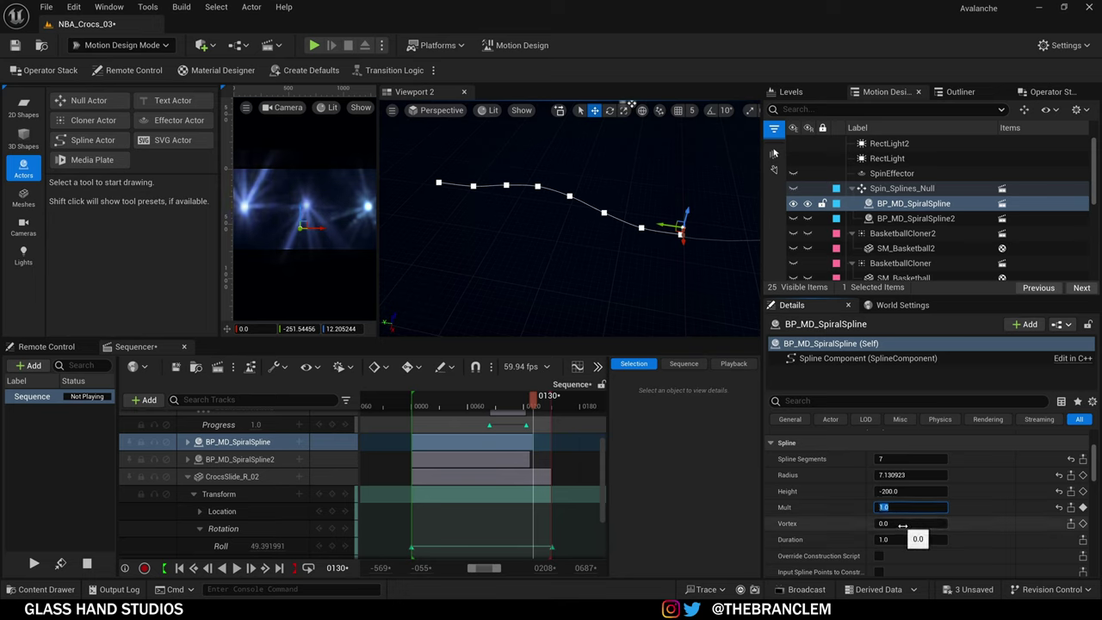
left_click_drag(910, 522, 947, 522)
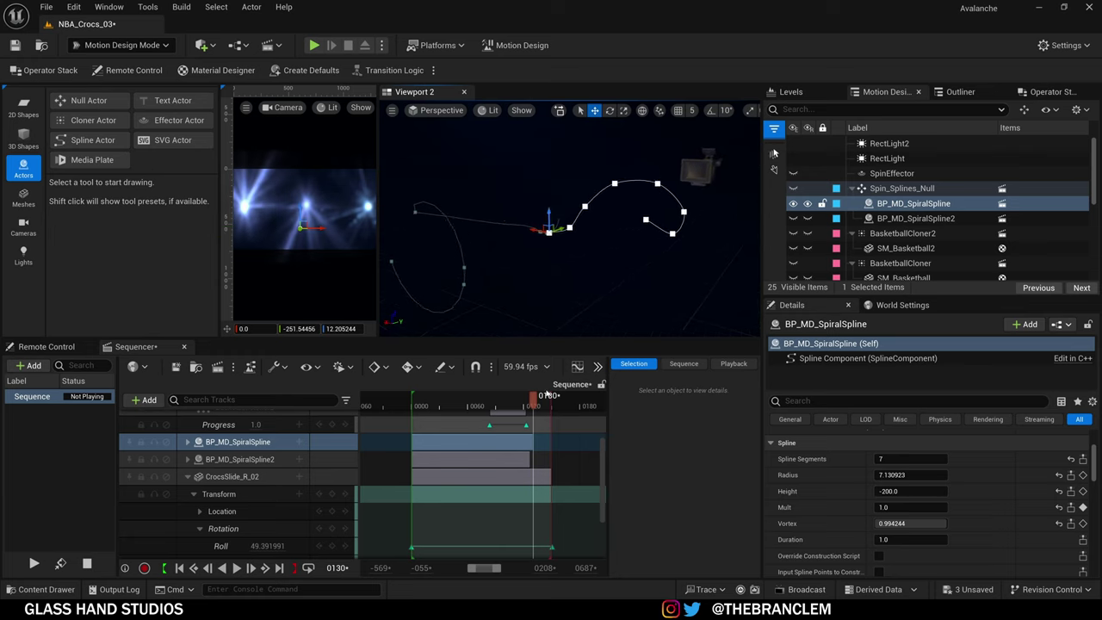
Step: Move the Sequencer playhead to frame 0140 and raise BP_MD_SpiralSpline's Spline Segments to 14
left_click_drag(545, 394, 542, 428)
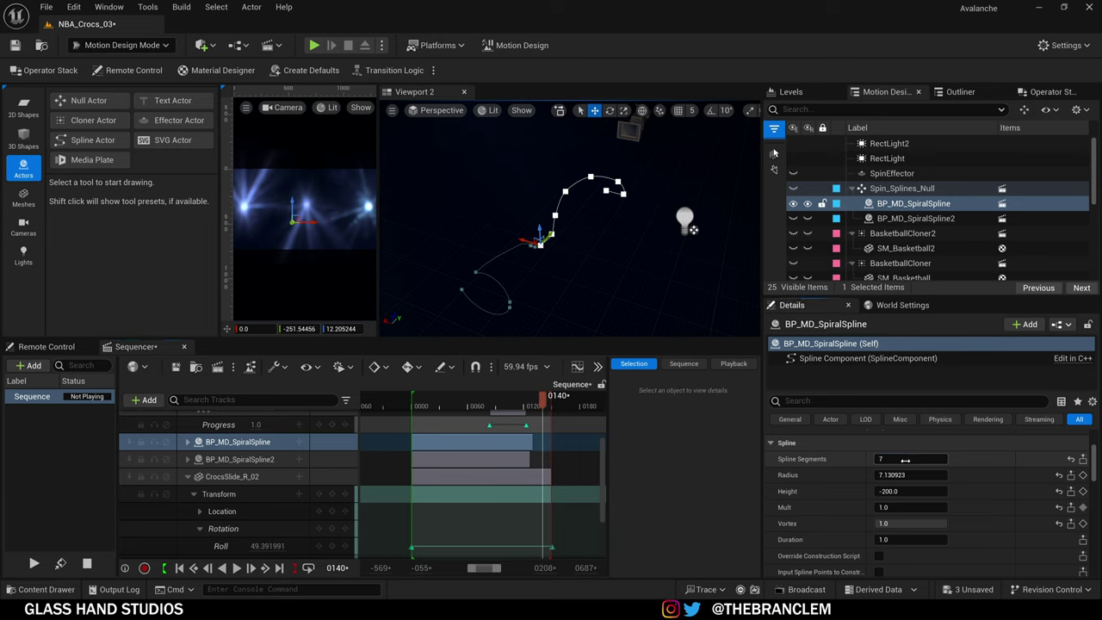
left_click_drag(905, 461, 932, 460)
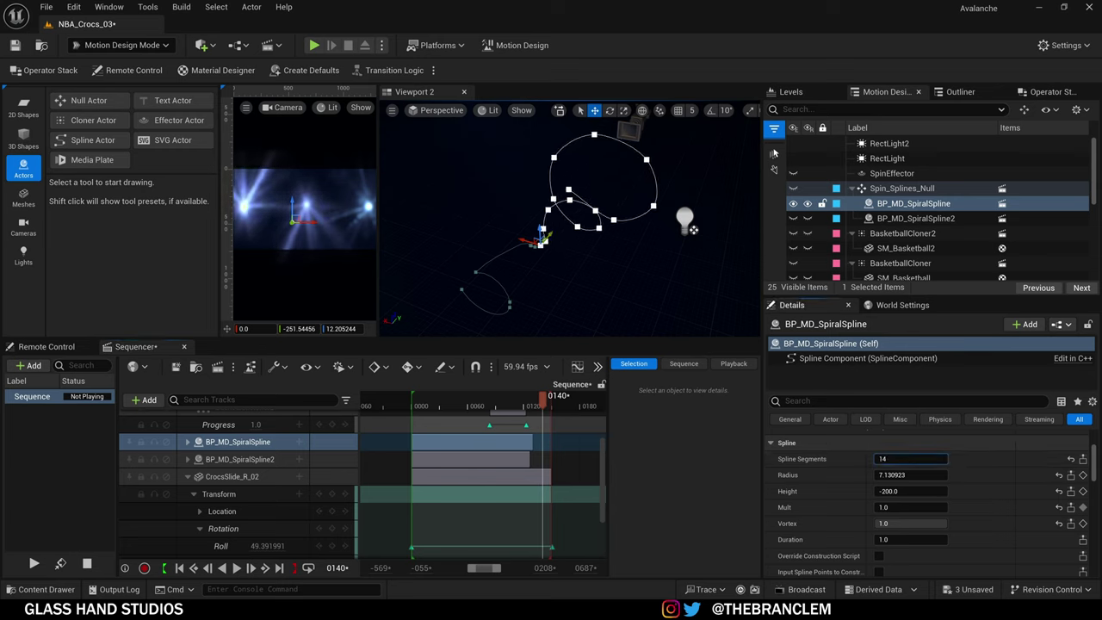
left_click_drag(710, 304, 742, 327, "alt")
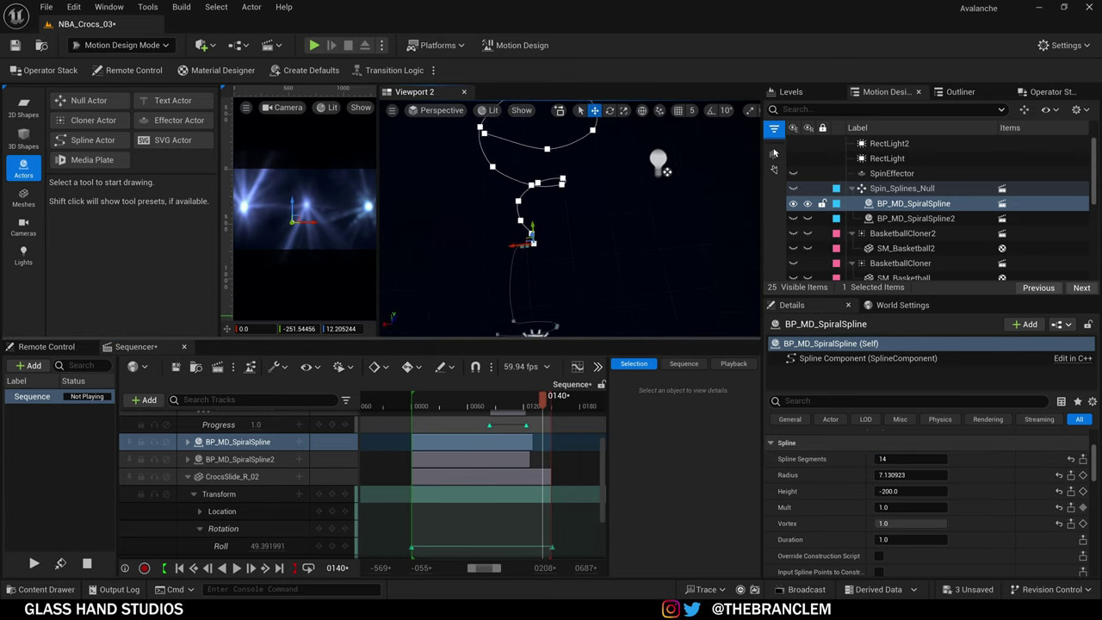
right_click_drag(575, 254, 576, 263)
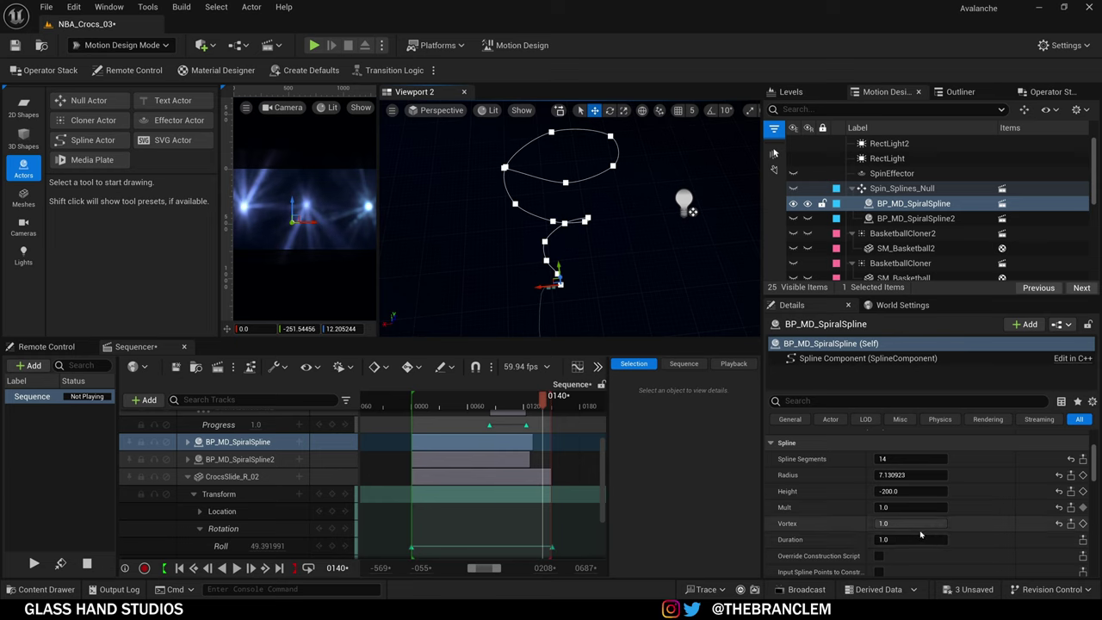
Step: Lower BP_MD_SpiralSpline's Mult to about 0.494, try a Duration of about 3.51, and reset the Duration to 1
mouse_move(926, 524)
left_mouse_down()
mouse_move(891, 524)
mouse_move(925, 525)
left_mouse_up()
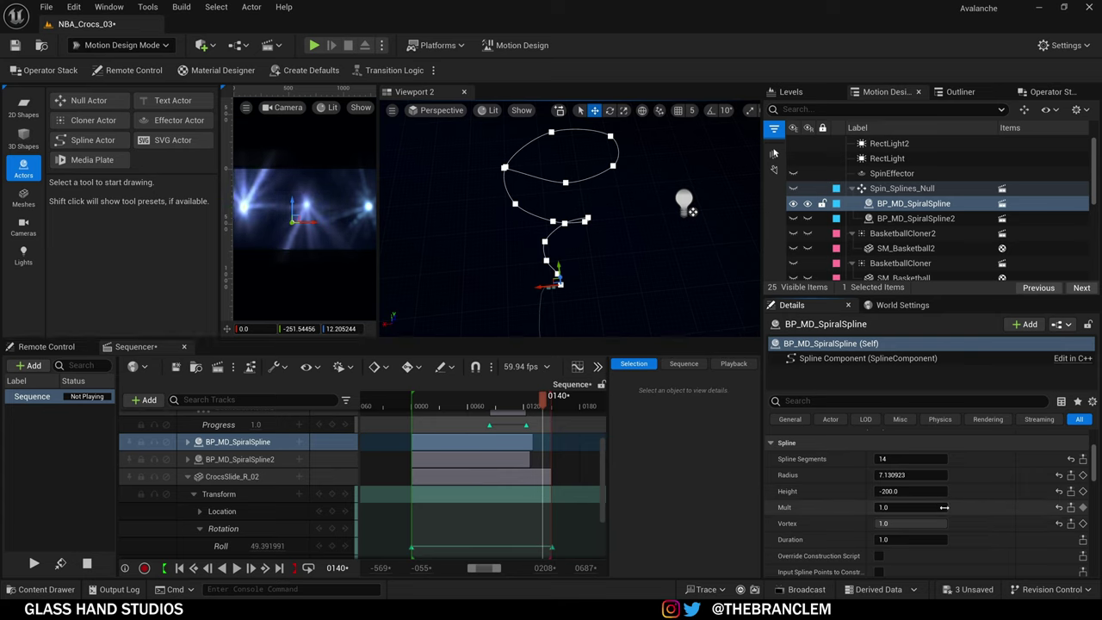
left_click_drag(943, 507, 912, 539)
left_click(912, 539)
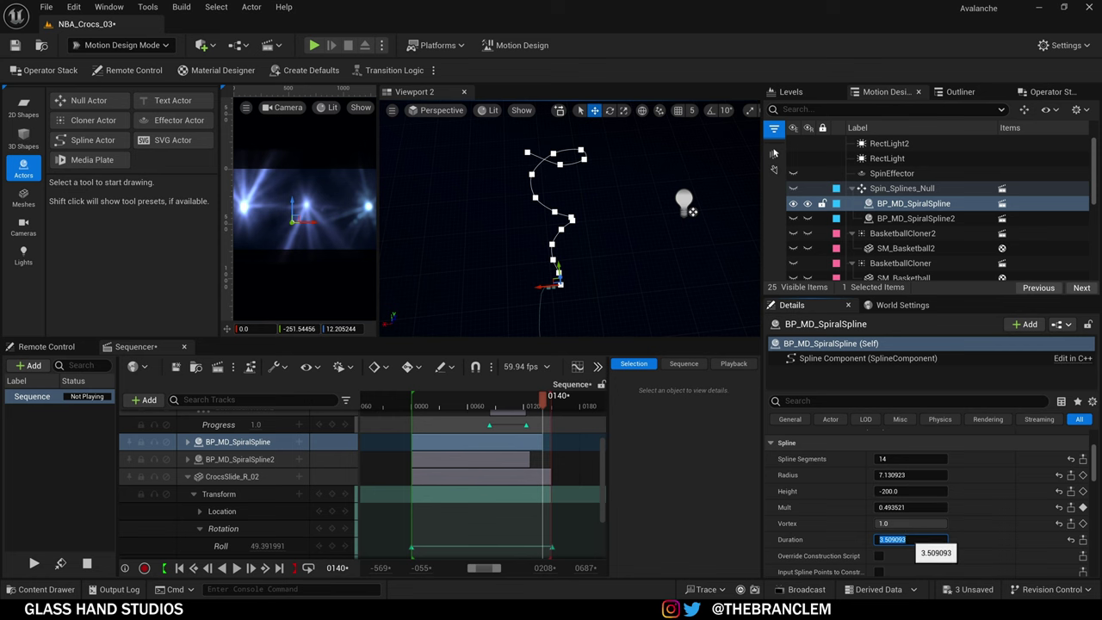
type("1")
key("Return")
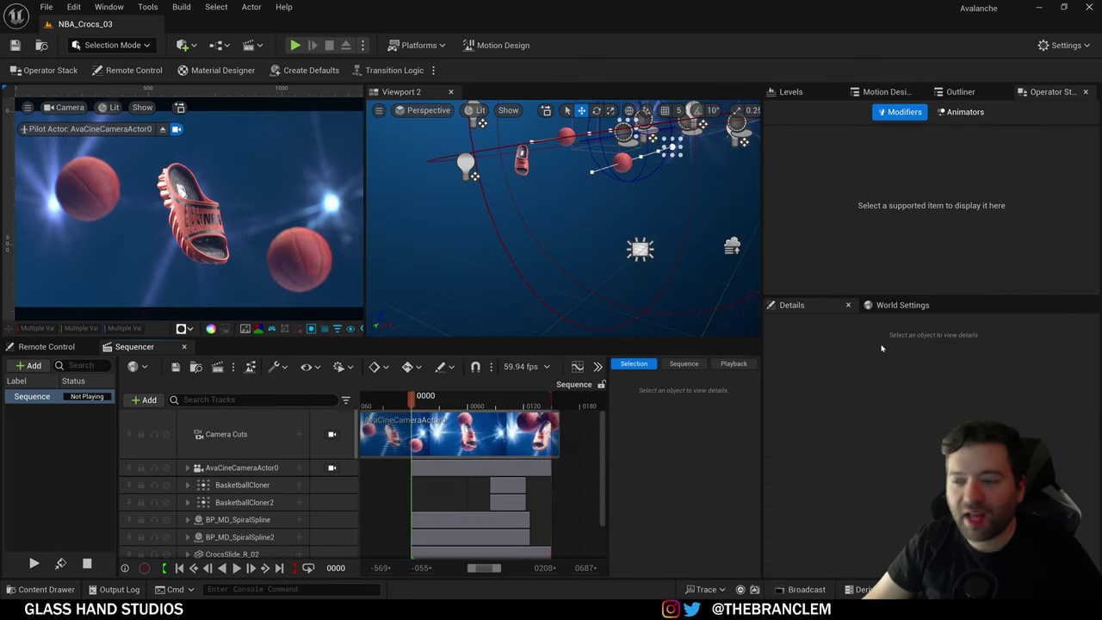
Step: Open the NBA_Crocs_03 sequence in the Movie Render Queue, load the HD_CV_Config_01 preset for its job, and enlarge the settings window
left_click(218, 367)
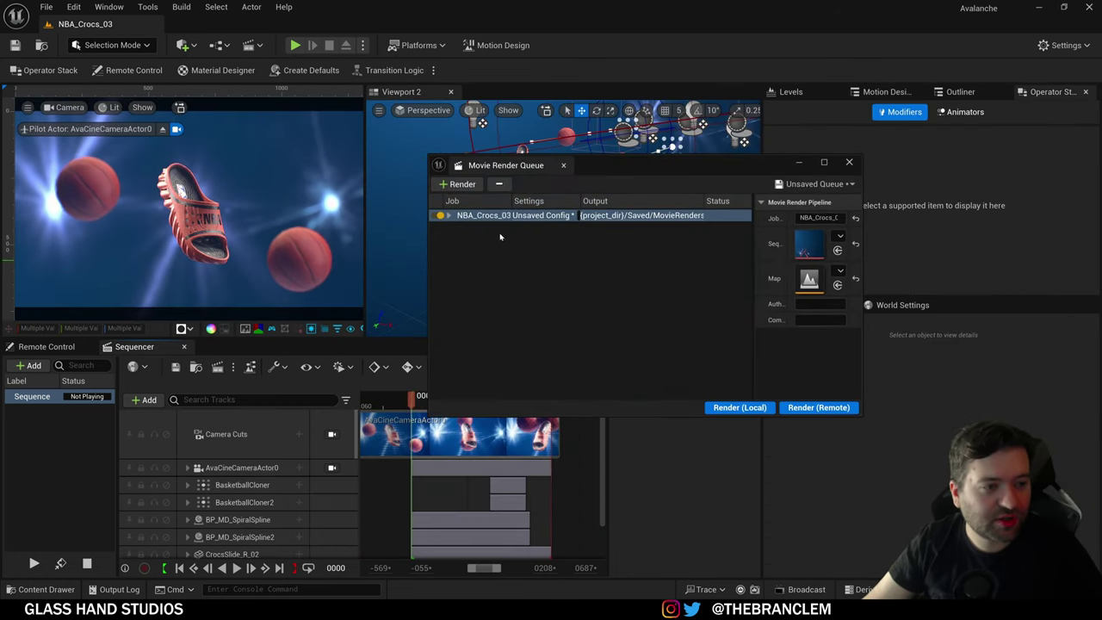
left_click(503, 217)
left_click(652, 192)
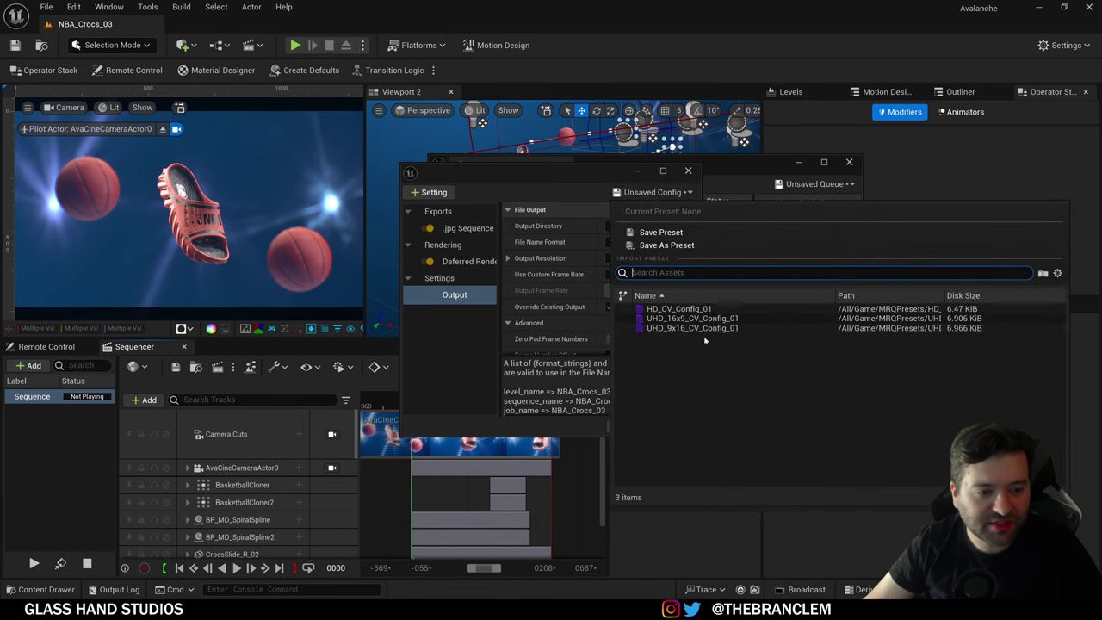
left_click(688, 308)
left_click(660, 331)
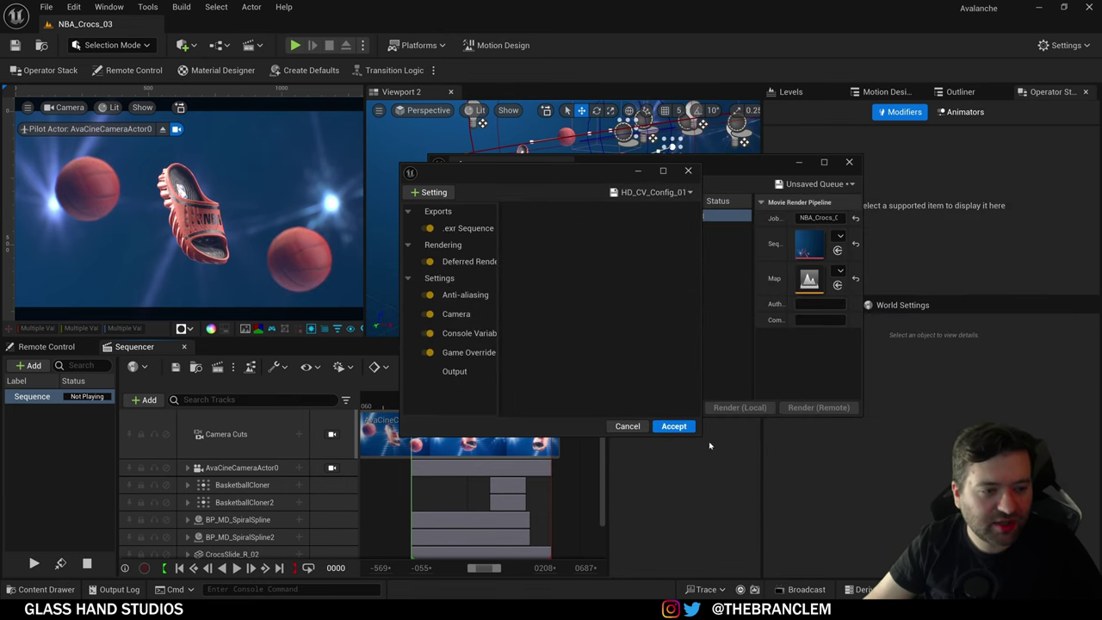
left_click_drag(698, 435, 905, 520)
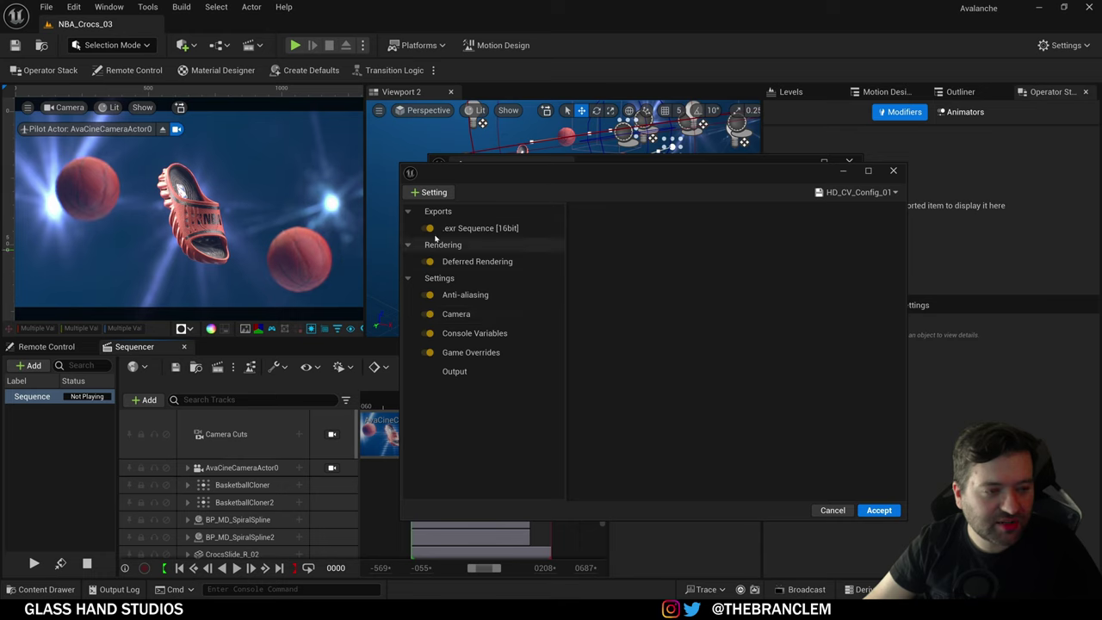
Step: Check the EXR and Deferred Rendering settings, and set anti-aliasing to Spatial Sample Count 4, Temporal Sample Count 12 and Render Warm Up Count 128
left_click(495, 232)
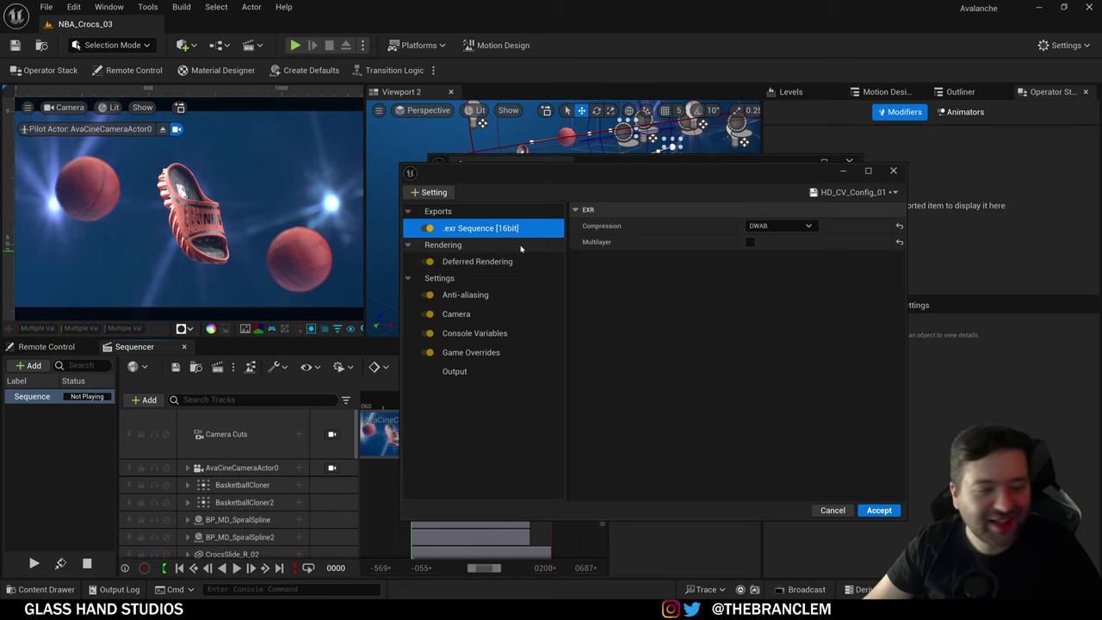
left_click(486, 261)
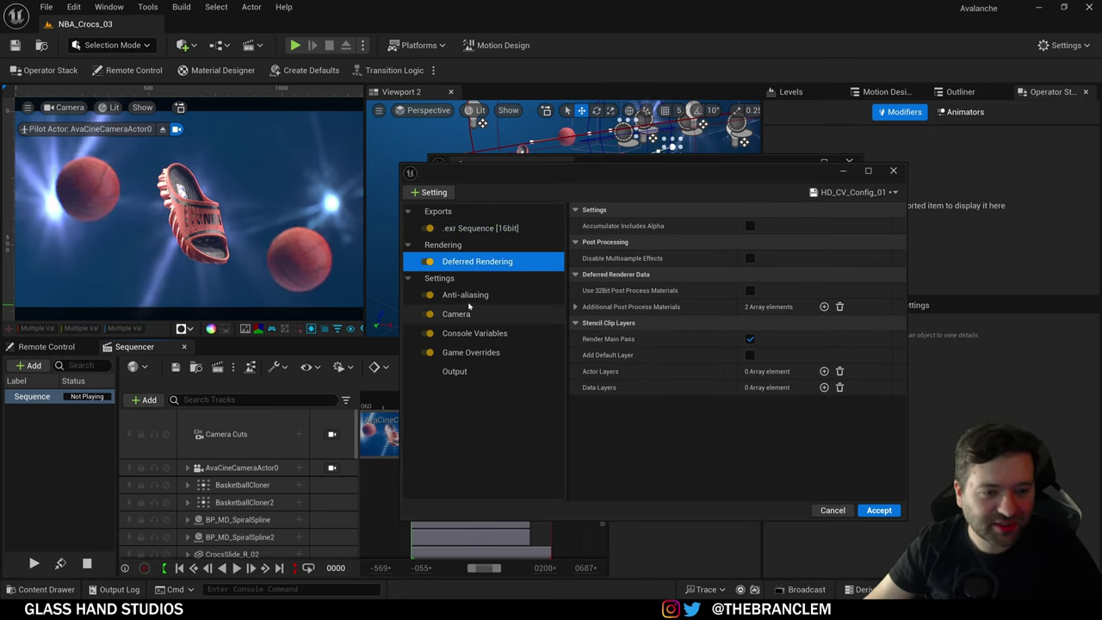
left_click(469, 297)
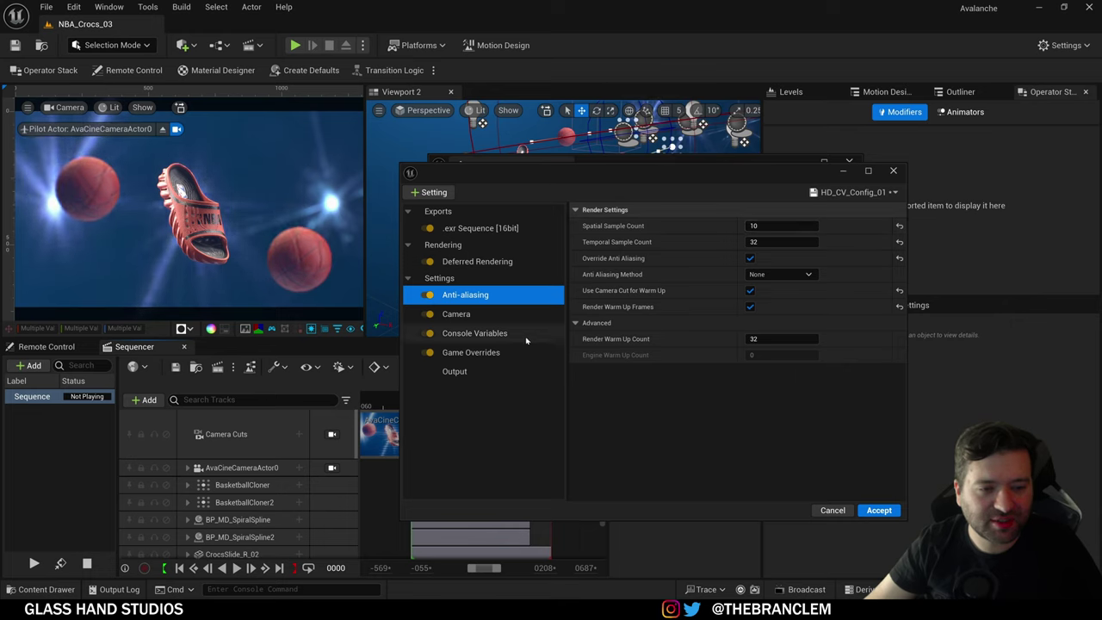
left_click(761, 228)
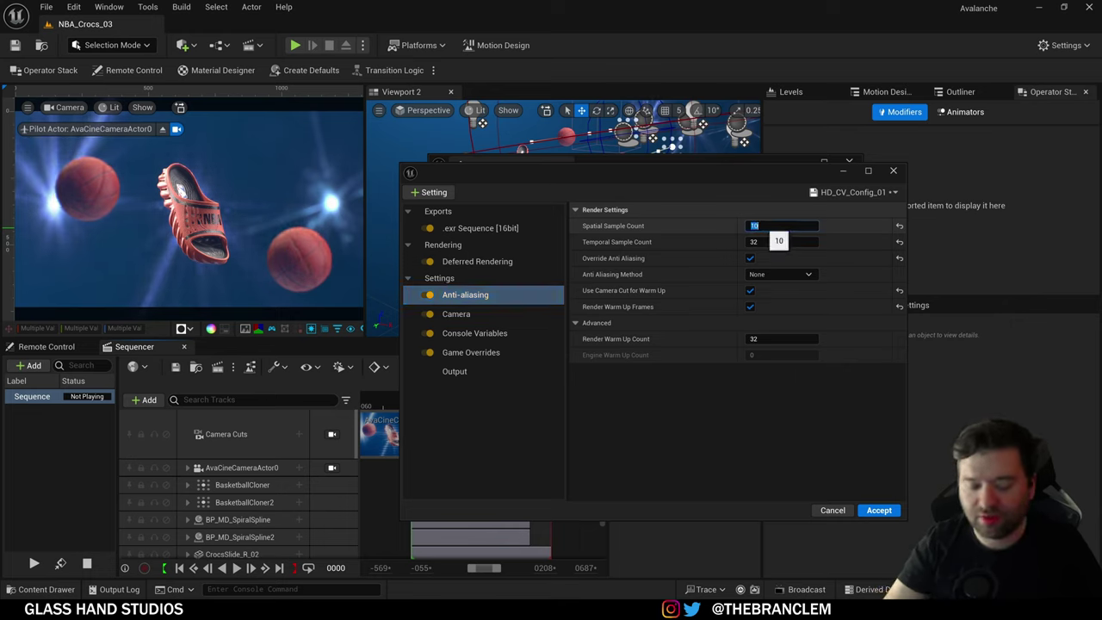
key("Return")
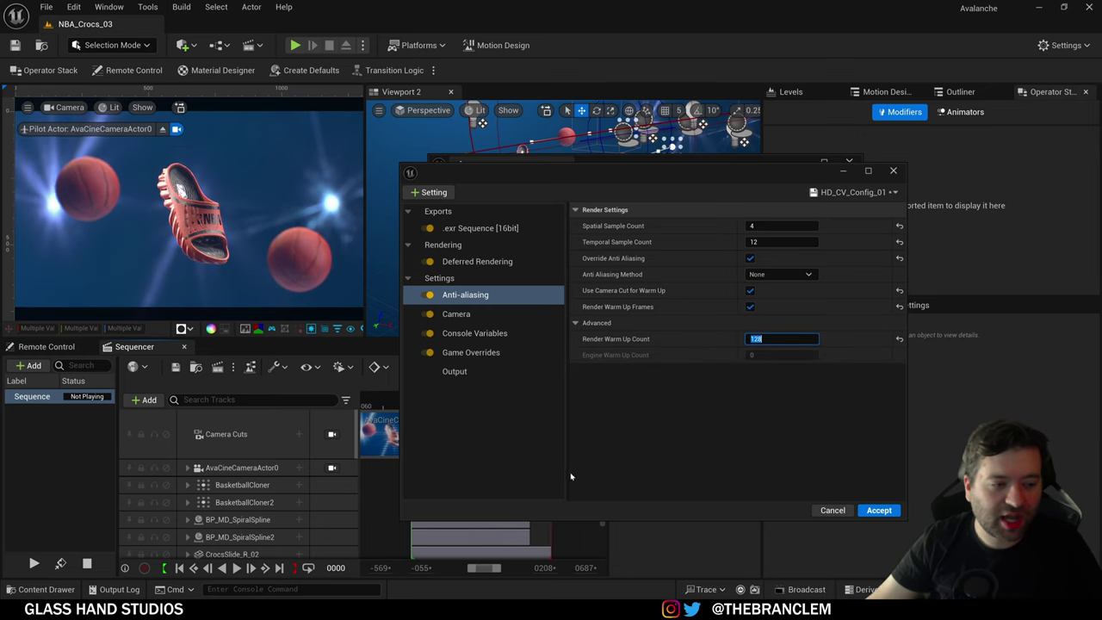
Step: Move the render settings window aside and inspect the Camera Cuts section's warm-up range before frame 0000 in the Sequencer
left_click_drag(598, 172, 736, 124)
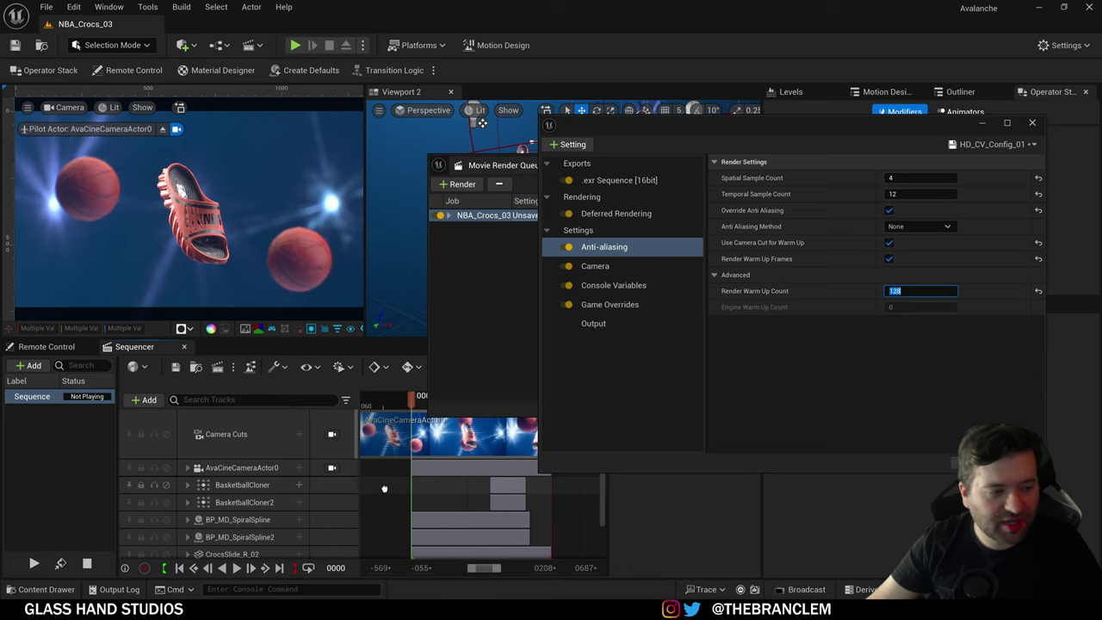
right_click_drag(383, 488, 438, 501)
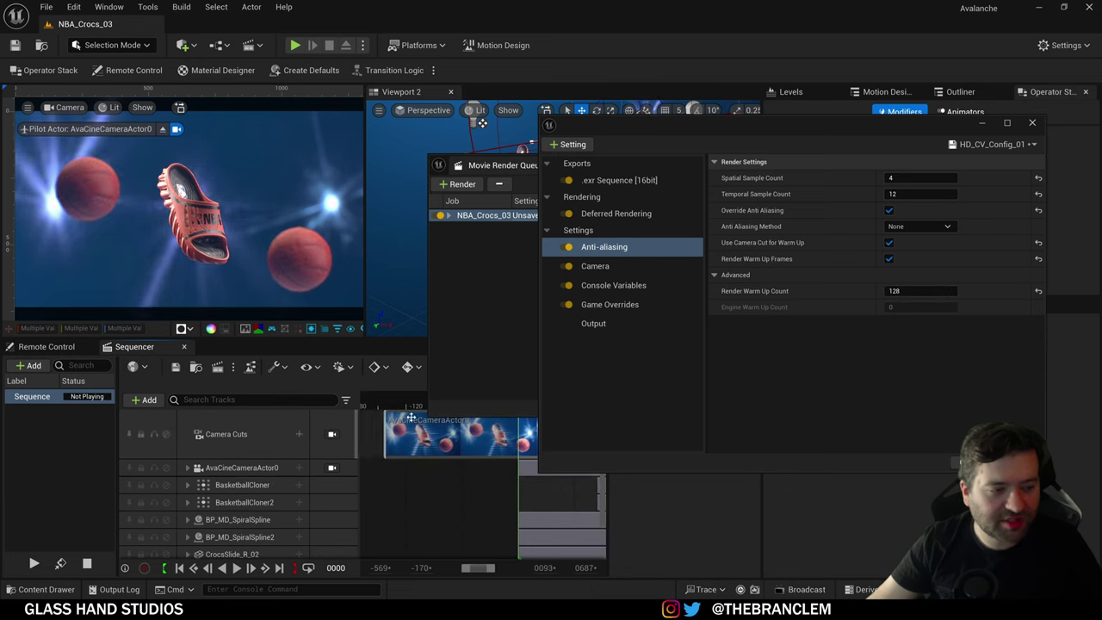
right_click_drag(436, 499, 427, 468)
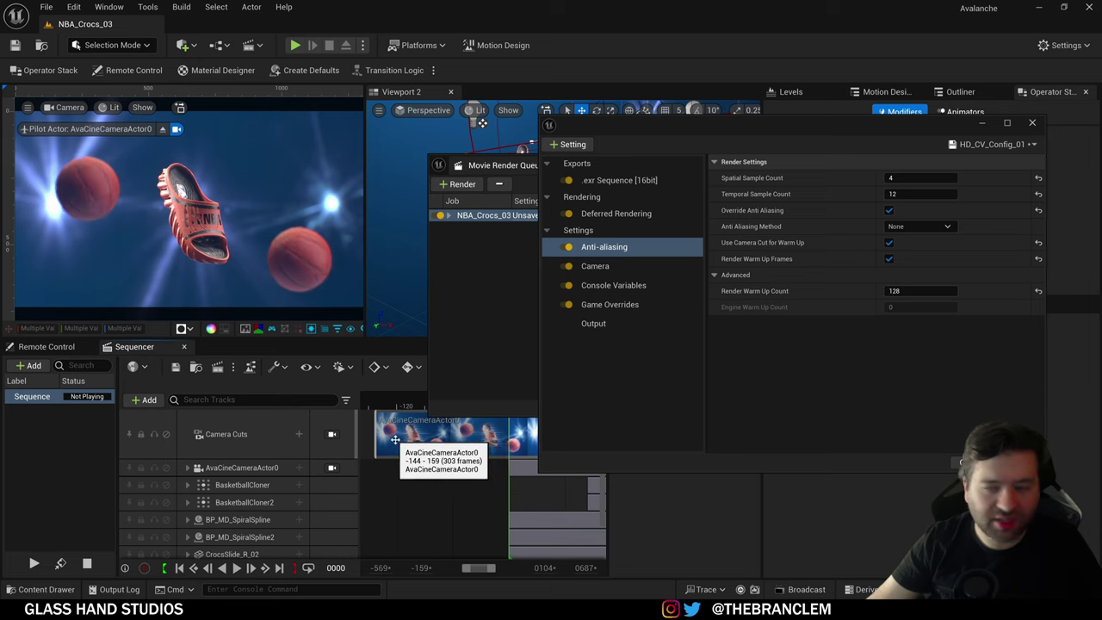
left_click_drag(782, 127, 584, 126)
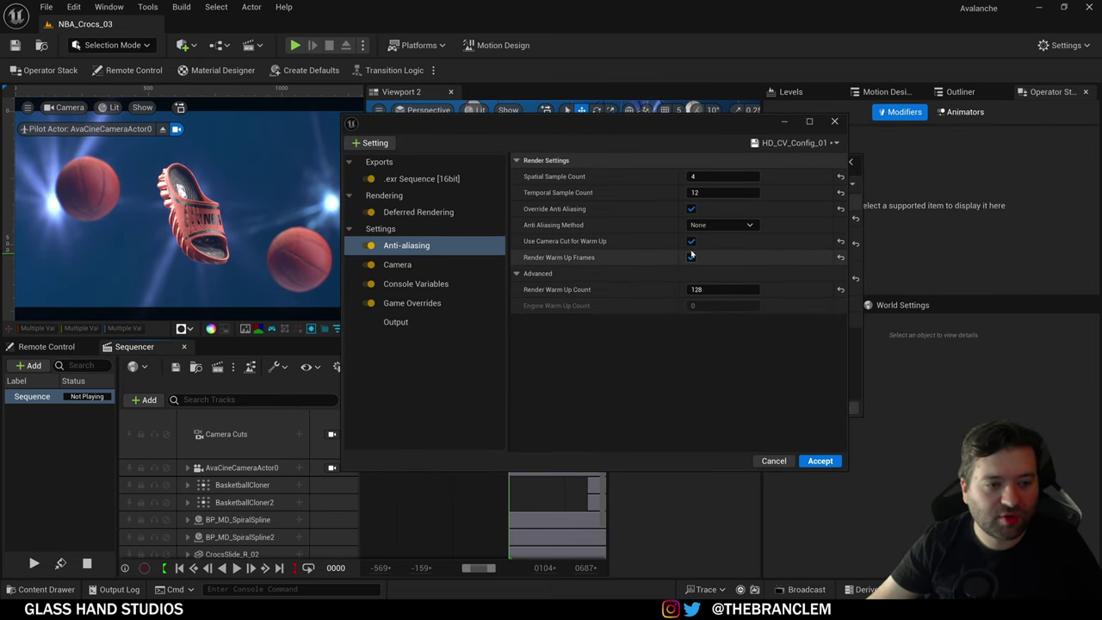
Step: Review the preset's Camera settings and its full Console Variables list, enlarging the window and widening the settings area to read the variable names
left_click(397, 264)
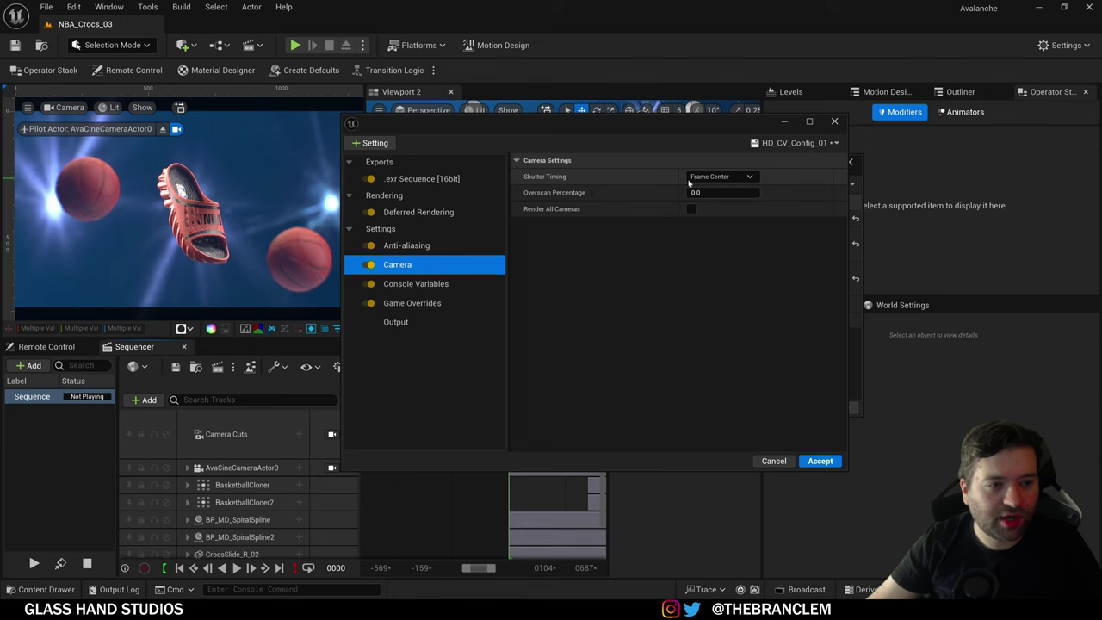
left_click(416, 283)
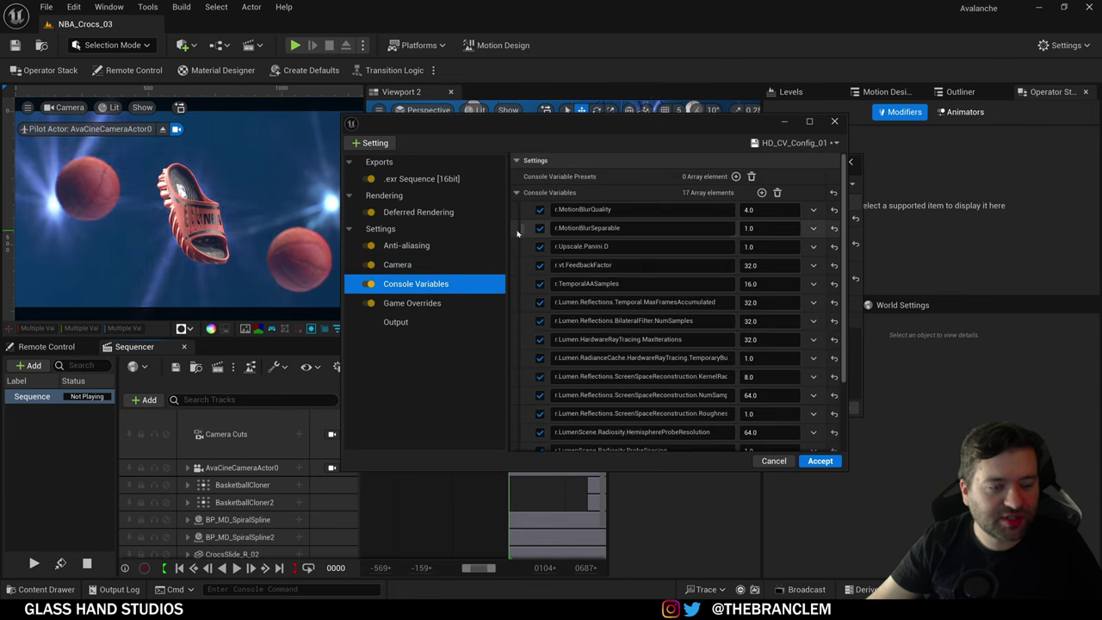
scroll(522, 277, "down", 3)
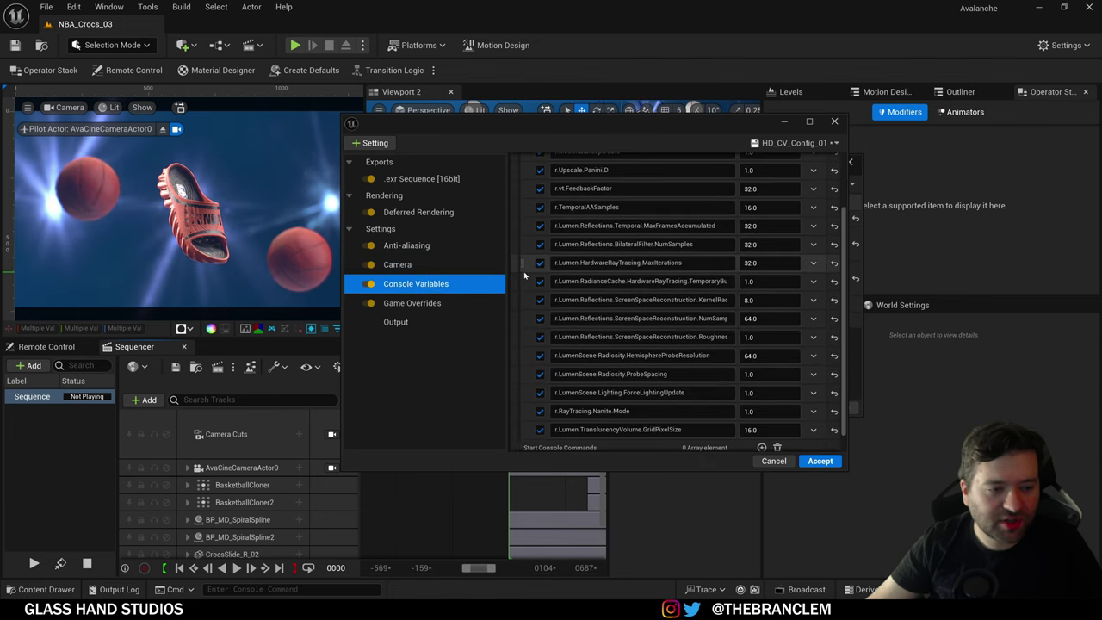
scroll(522, 373, "down", 1)
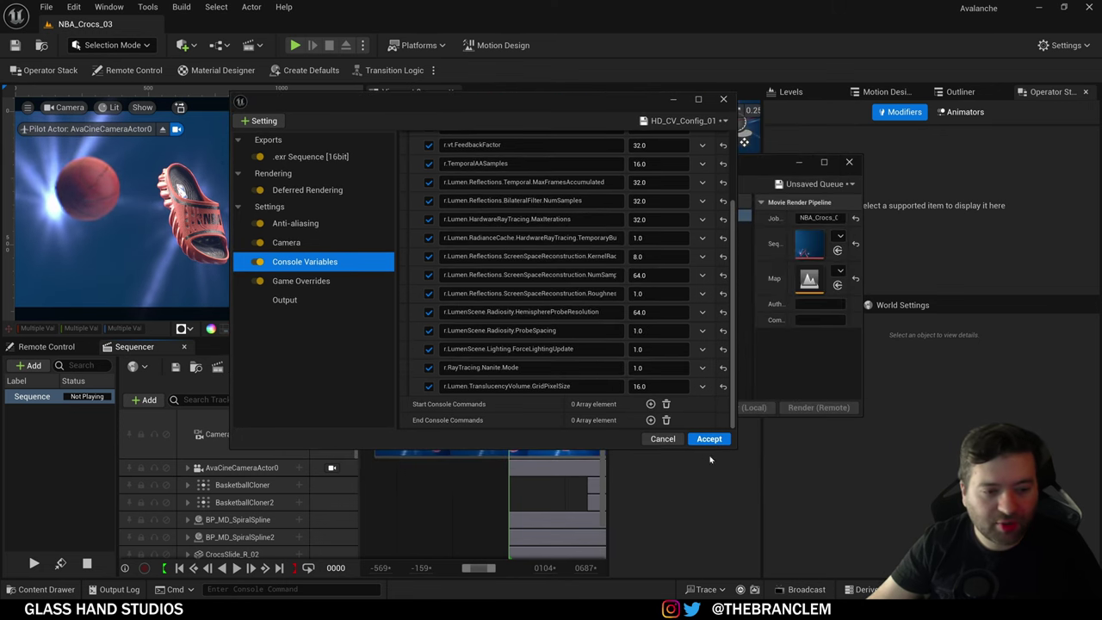
left_click_drag(733, 448, 751, 542)
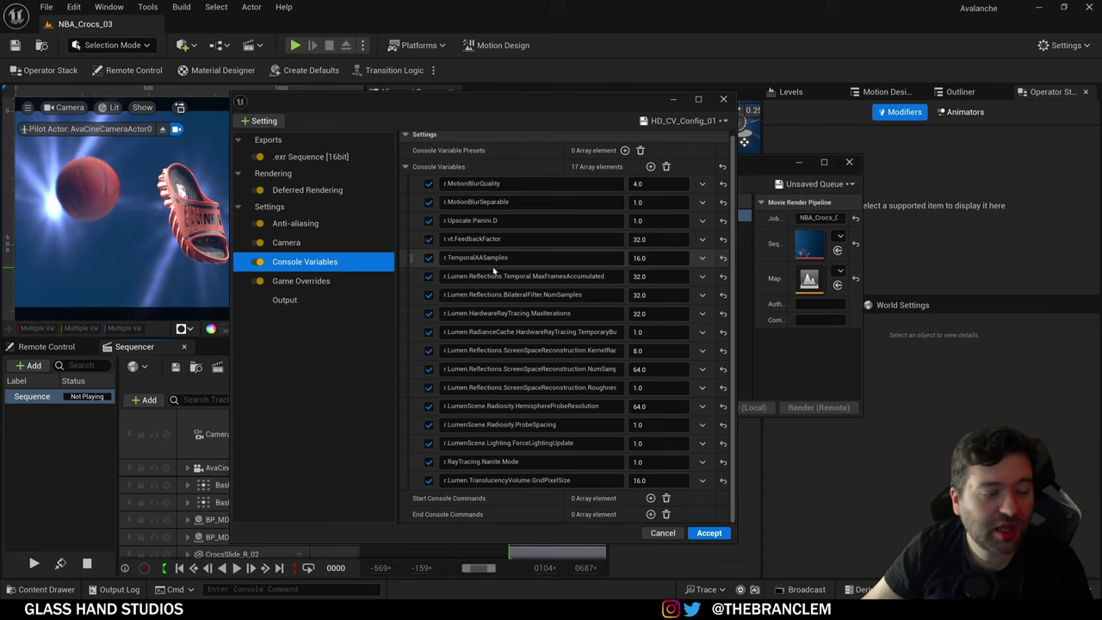
left_click_drag(402, 246, 243, 250)
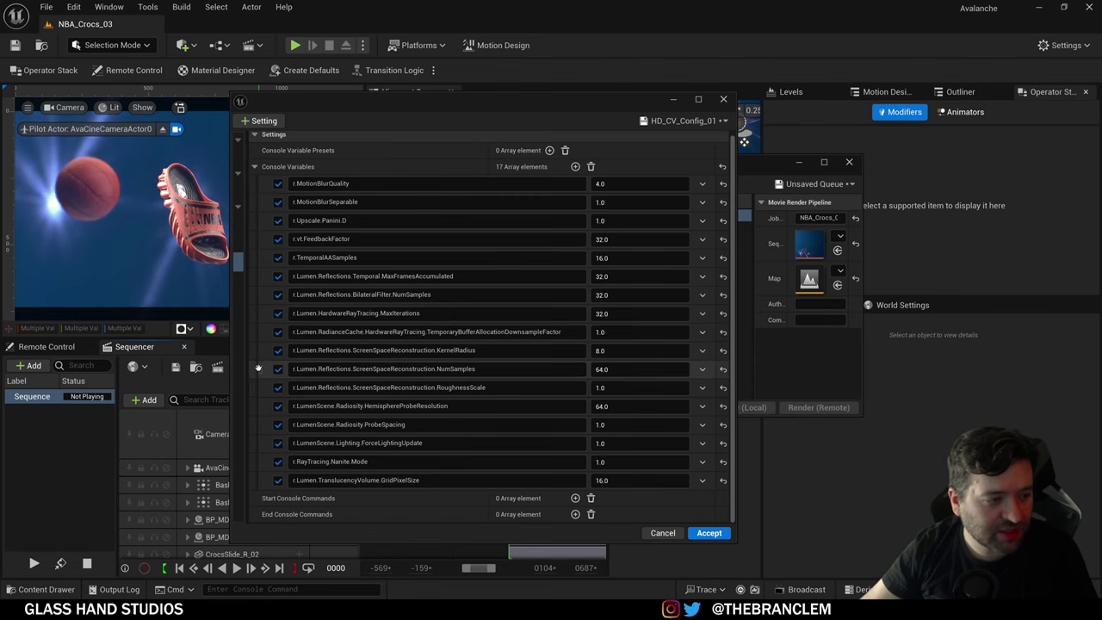
left_click_drag(254, 370, 365, 369)
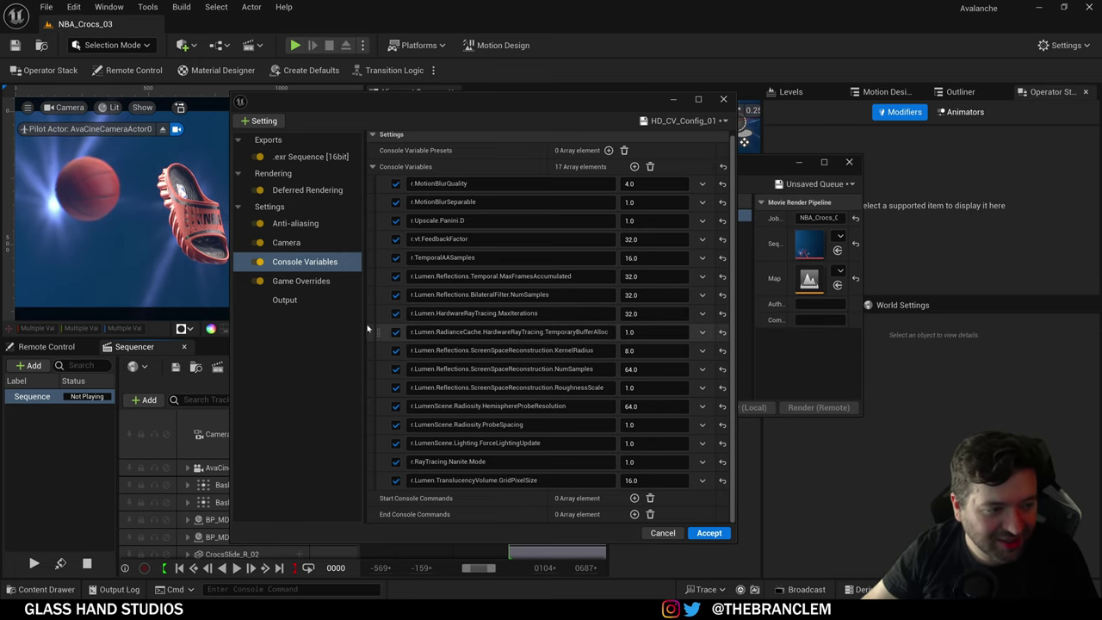
left_click_drag(367, 329, 258, 332)
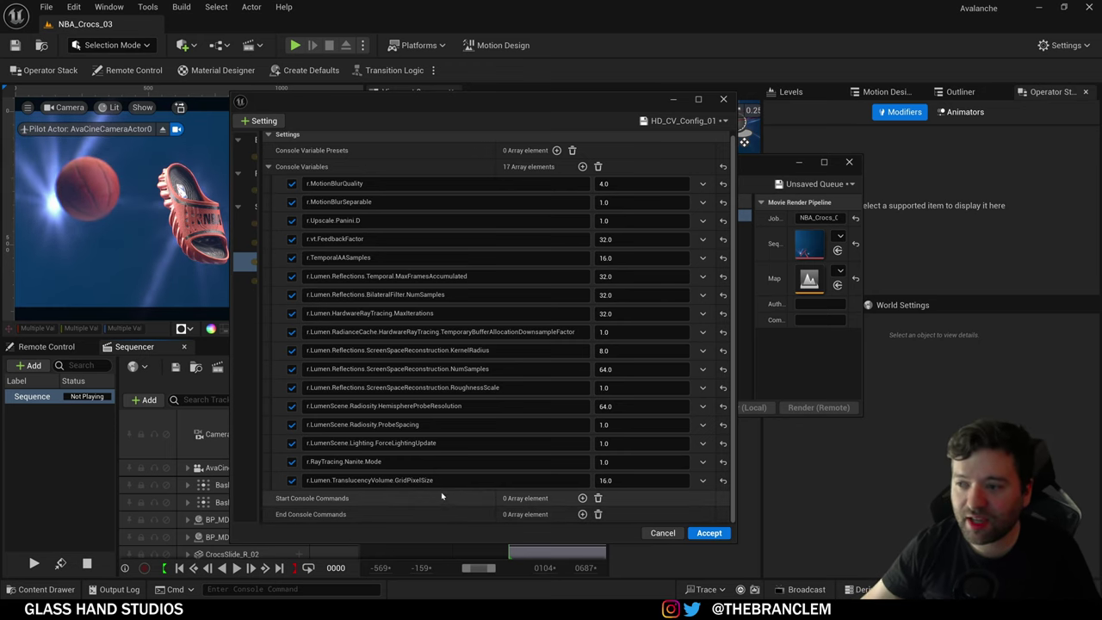
left_click_drag(260, 368, 380, 375)
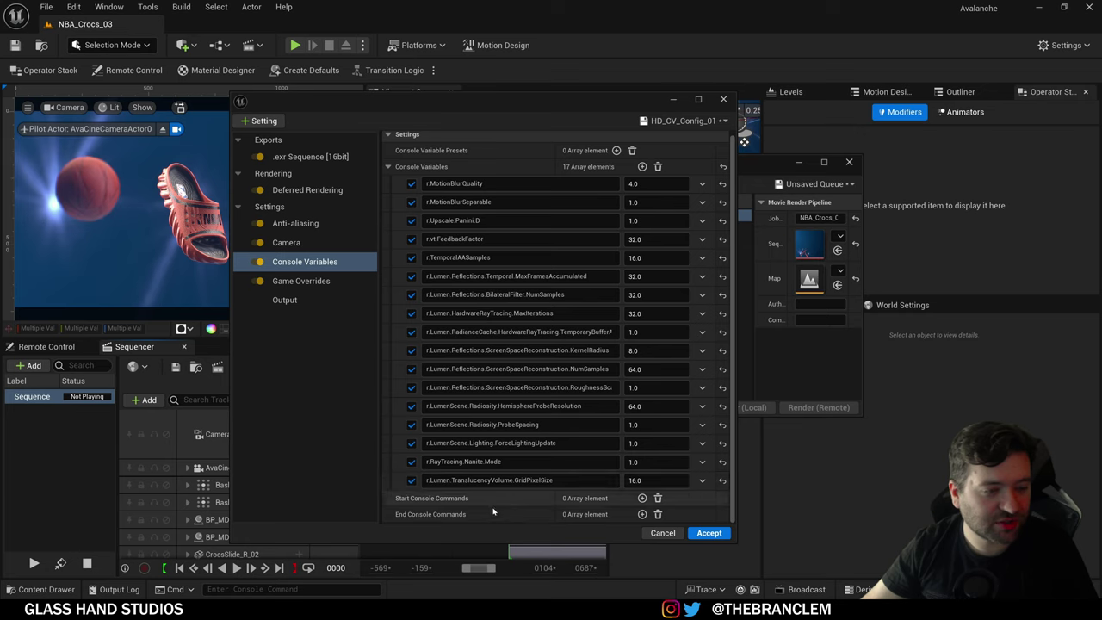
Step: Review the preset's Game Overrides and Output settings, and close both the settings window and the Movie Render Queue without rendering
left_click(289, 282)
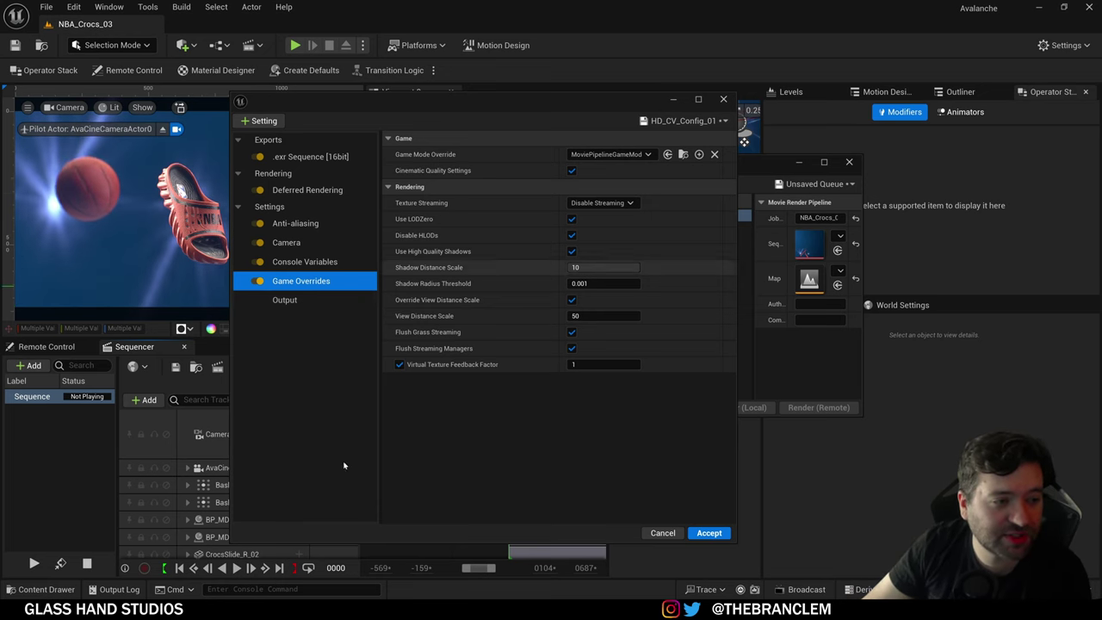
left_click(300, 303)
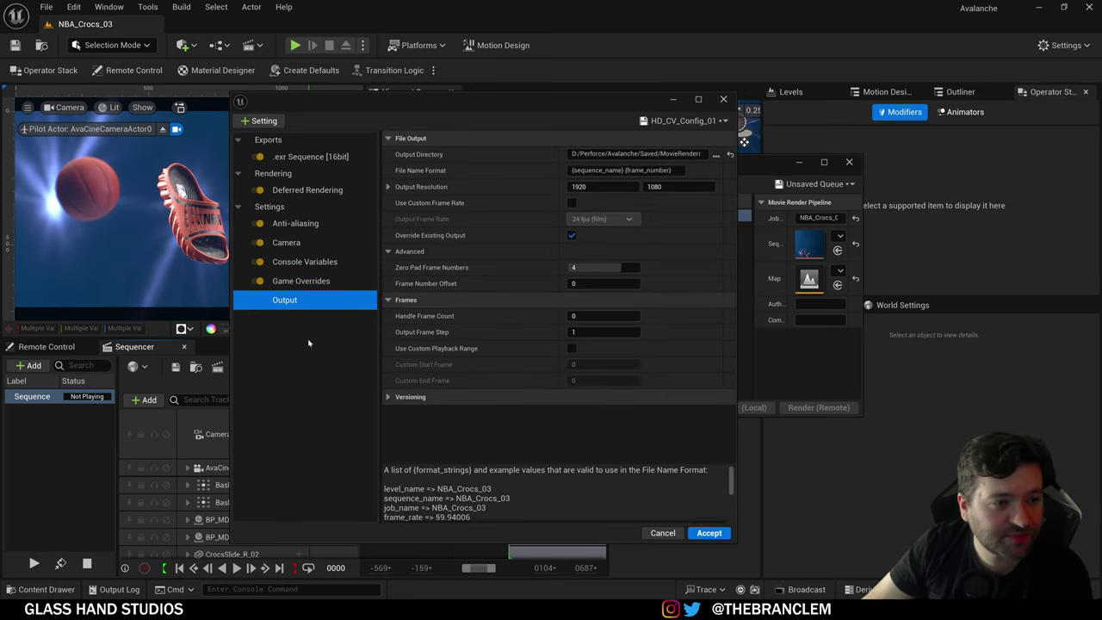
left_click(723, 99)
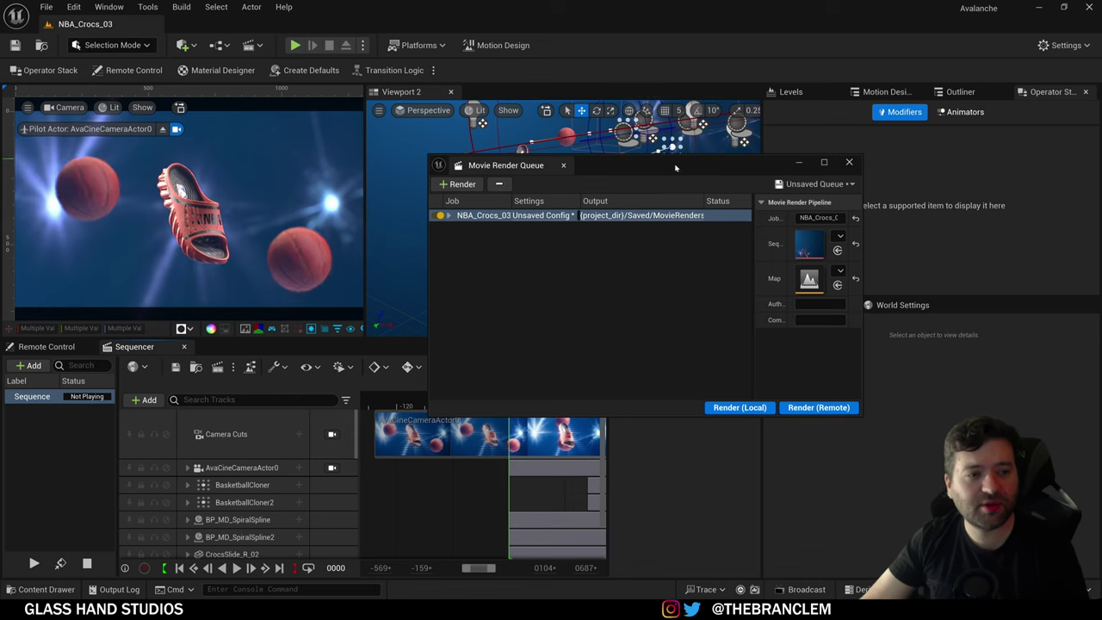
left_click(769, 178)
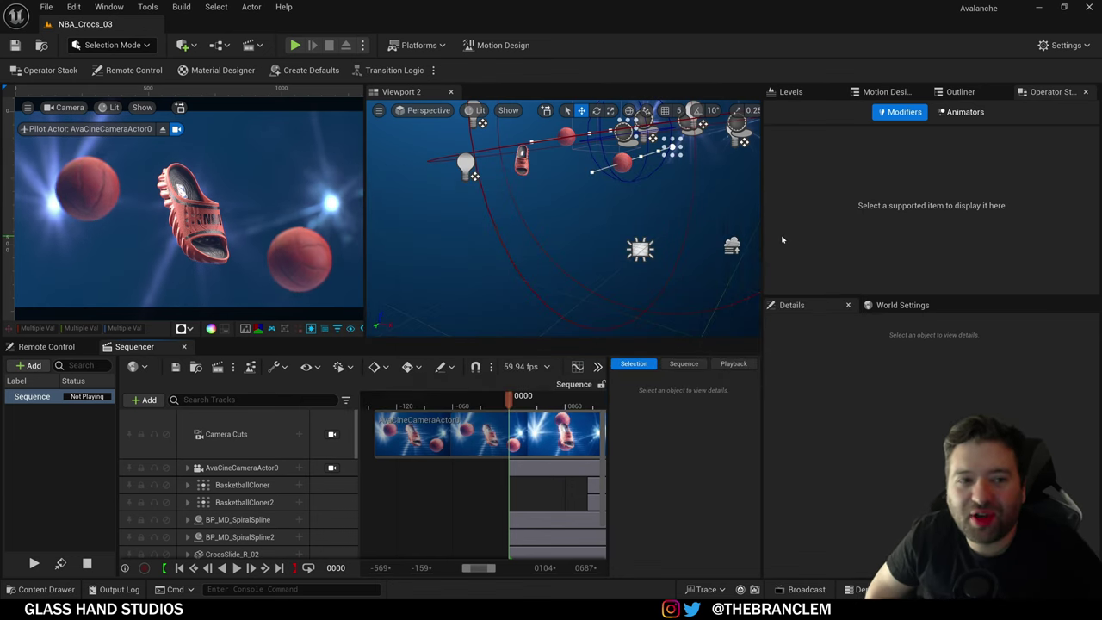